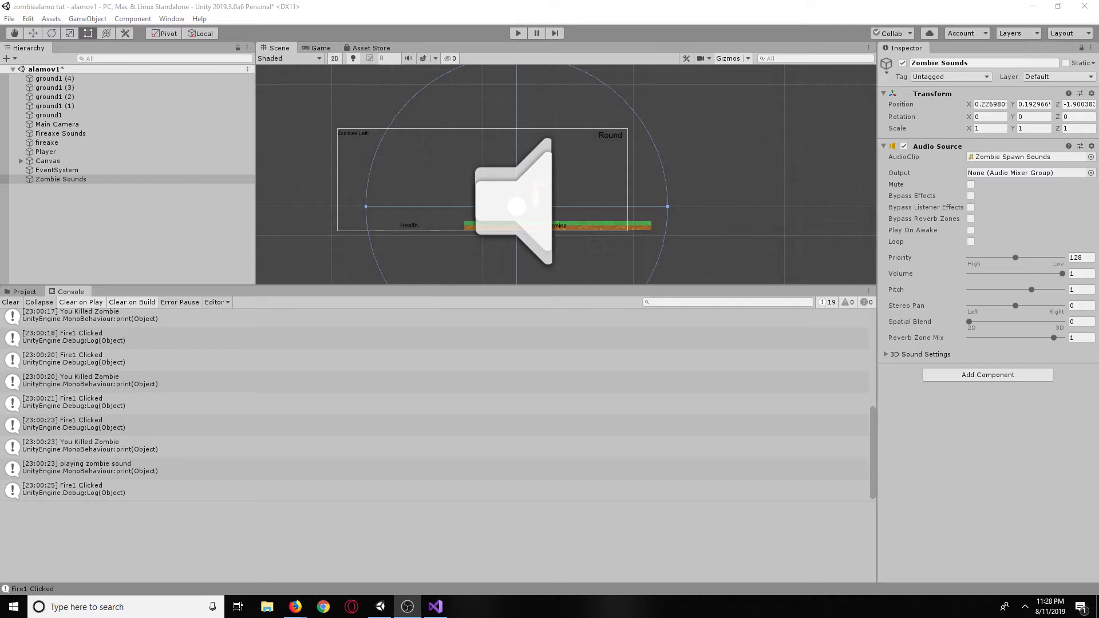
Play the Heavy Breath.wav sound on its Freesound page in the browser and return to Unity.
{"action": "left_click_drag", "start_coordinate": [1098, 8], "coordinate": [728, 0]}
{"action": "left_click", "coordinate": [439, 5]}
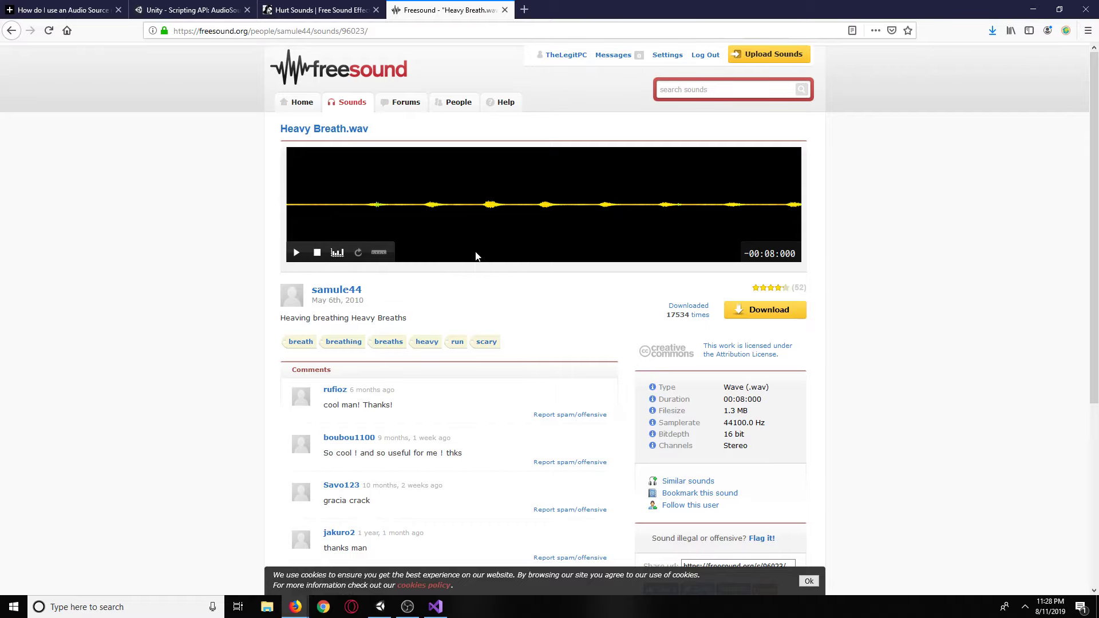
{"action": "left_click_drag", "start_coordinate": [745, 5], "coordinate": [1098, 103]}
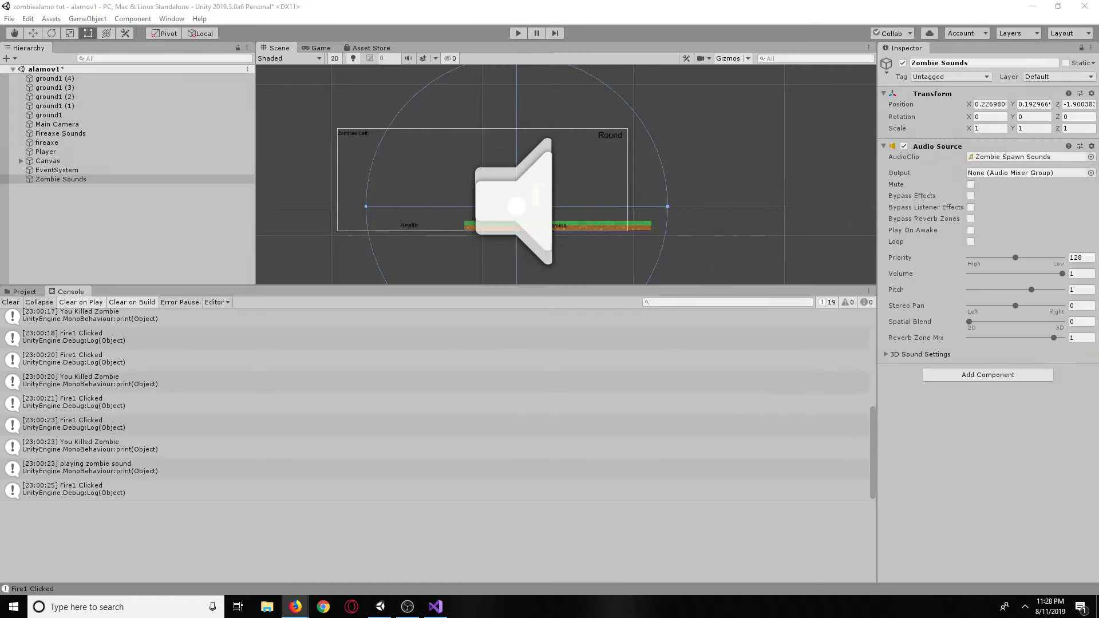
{"action": "left_click_drag", "start_coordinate": [1098, 195], "coordinate": [670, 0]}
{"action": "left_click", "coordinate": [298, 253]}
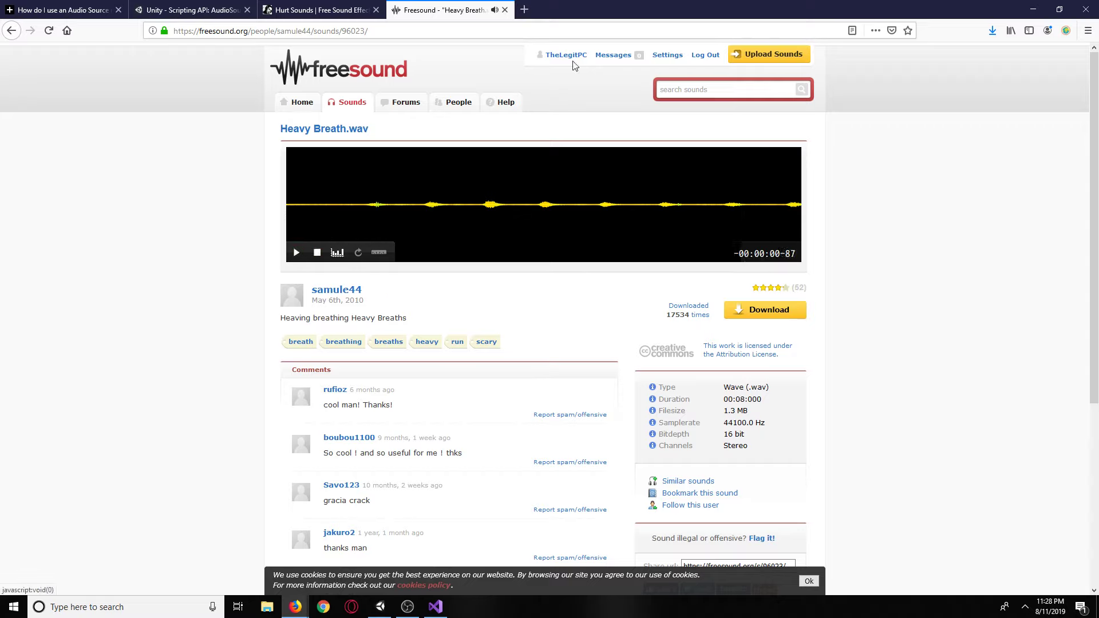
{"action": "left_click_drag", "start_coordinate": [579, 8], "coordinate": [1098, 17]}
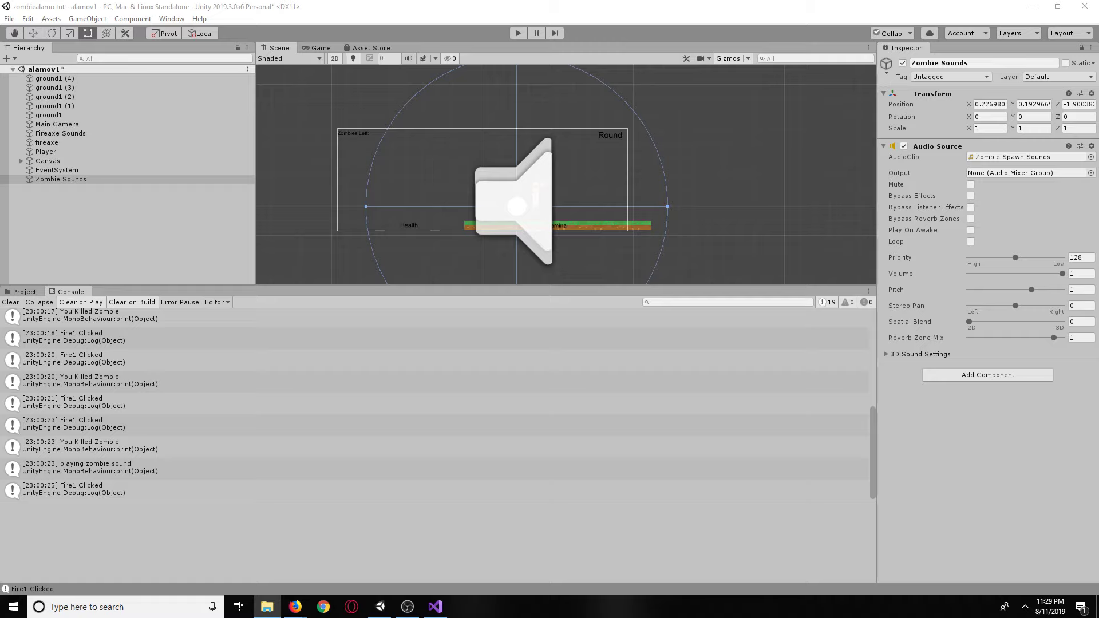
Show the project files and open the Stock Assets folder inside Assets > Assets.
{"action": "left_click", "coordinate": [23, 292]}
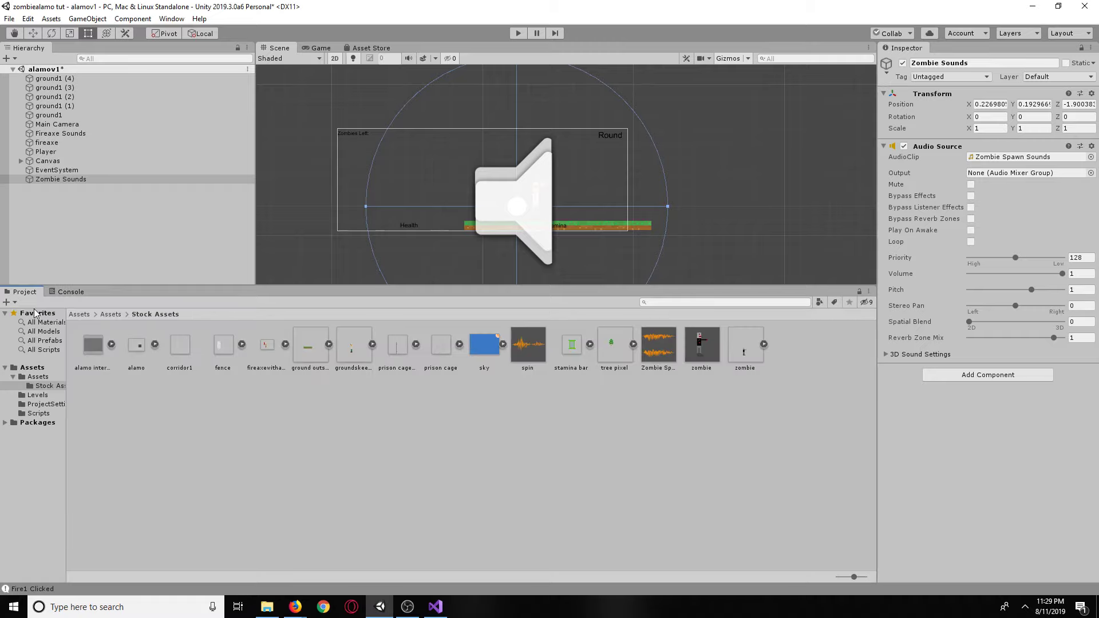
{"action": "left_click", "coordinate": [83, 315]}
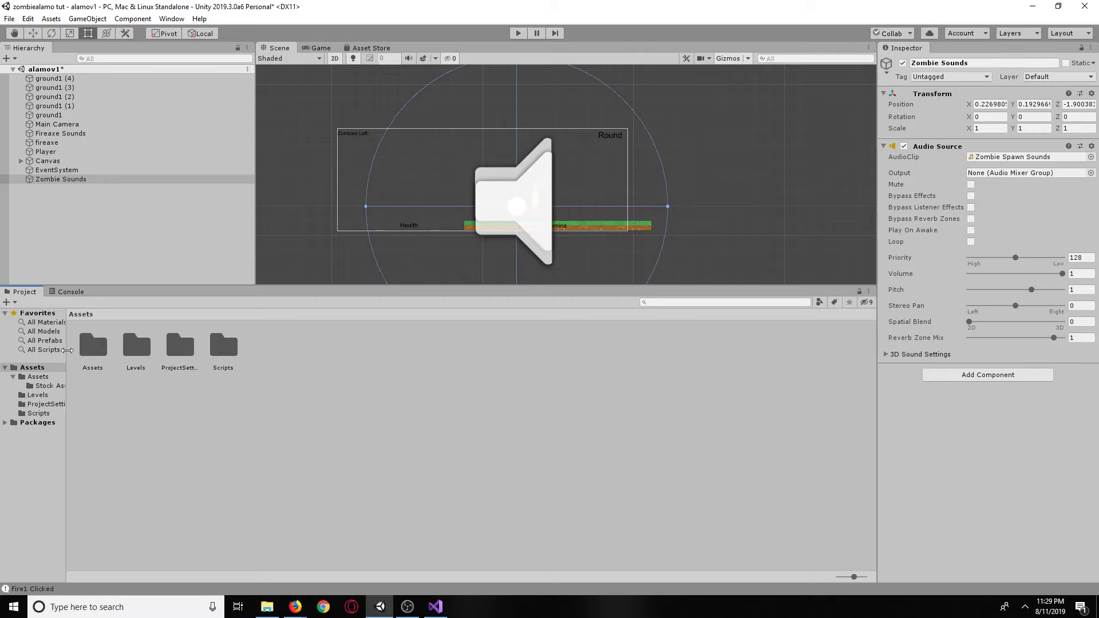
{"action": "double_click", "coordinate": [94, 348]}
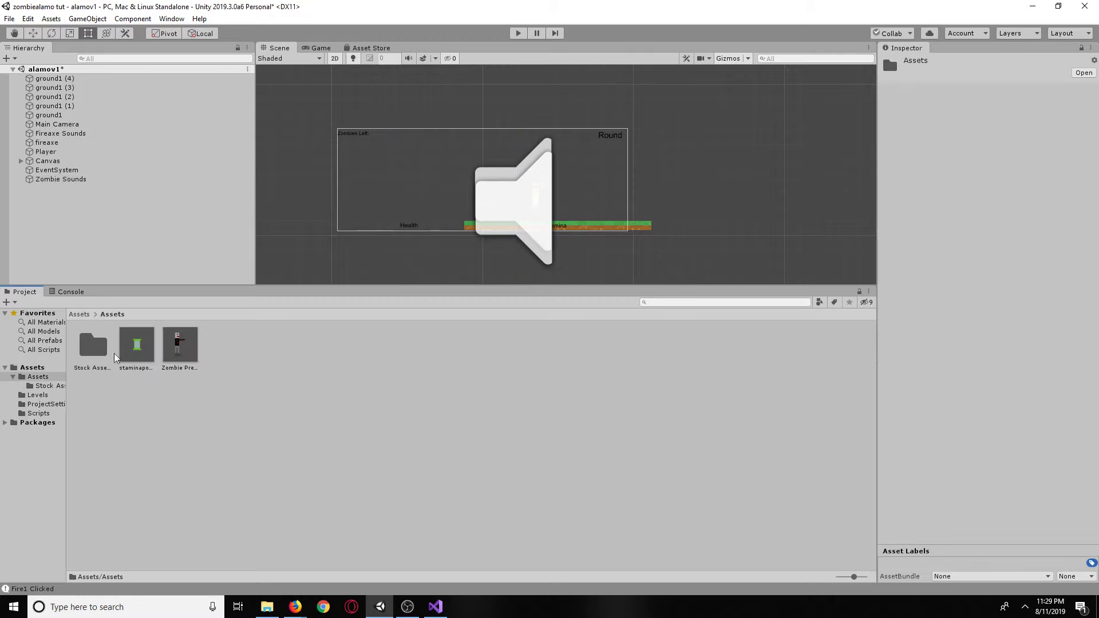
{"action": "double_click", "coordinate": [92, 350]}
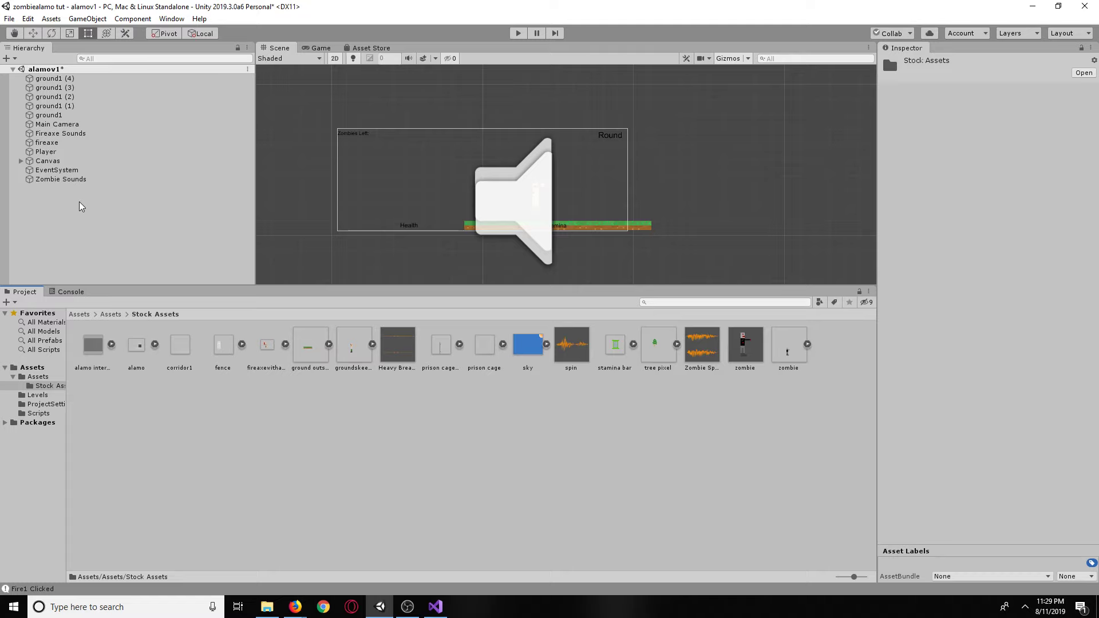
Inspect the Zombie Sounds audio source settings and the Heavy Breathing clip's import settings.
{"action": "left_click", "coordinate": [55, 180]}
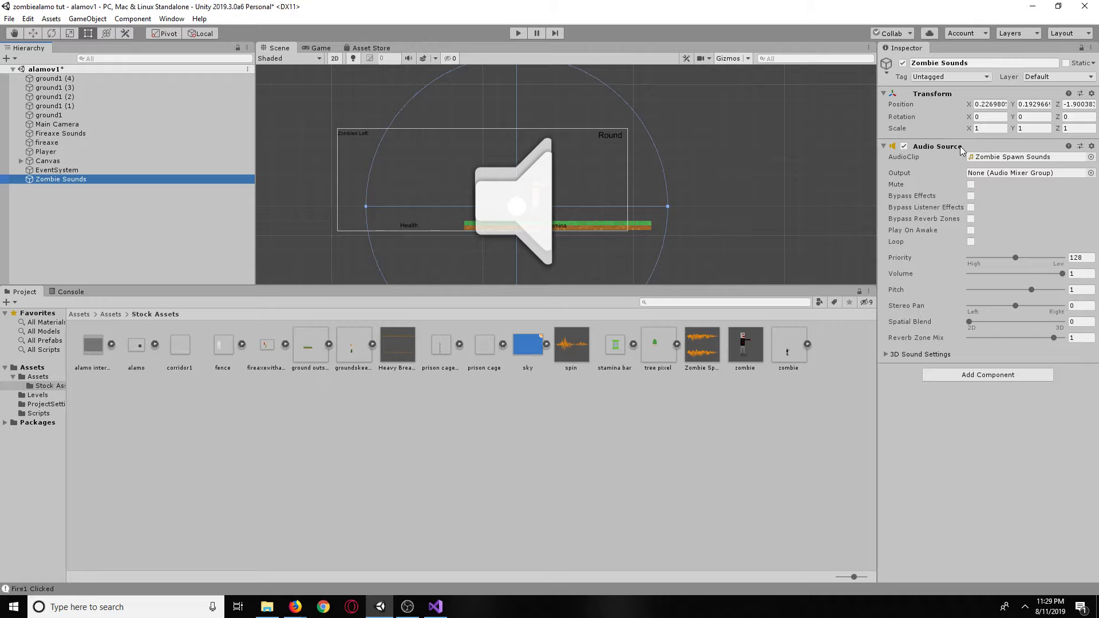
{"action": "key", "text": "alt+Tab"}
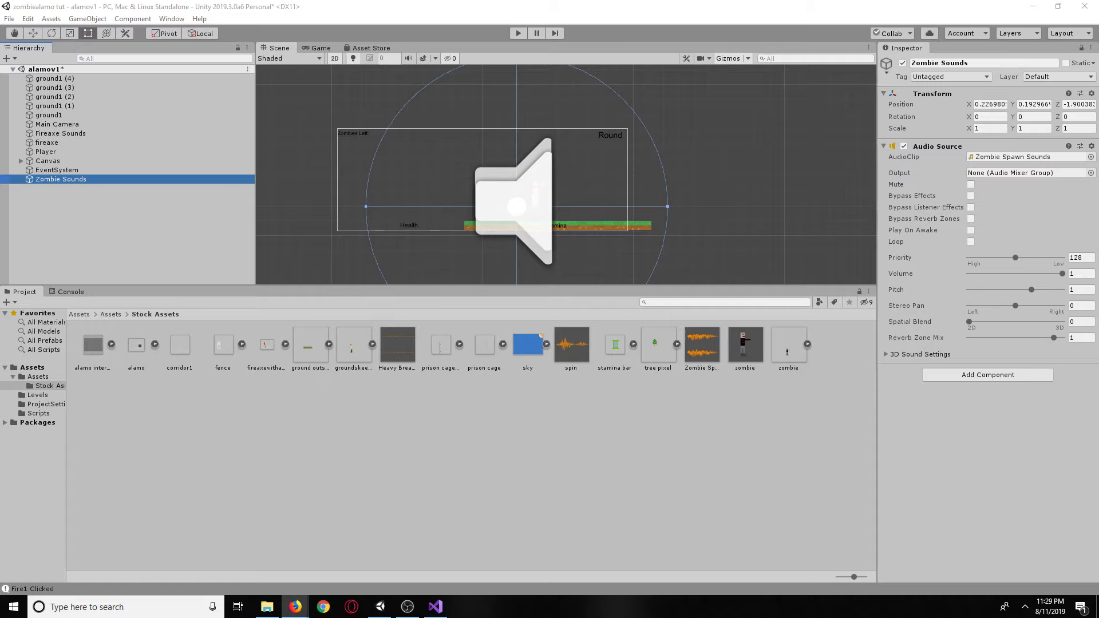
{"action": "left_click", "coordinate": [390, 354]}
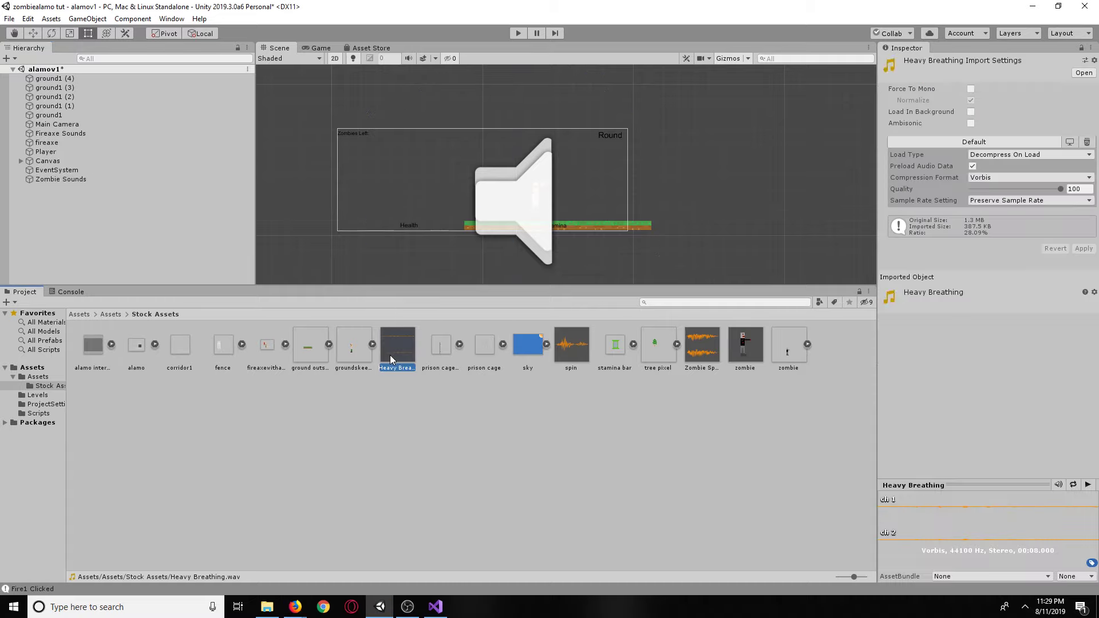
{"action": "left_click", "coordinate": [123, 258]}
{"action": "right_click", "coordinate": [123, 259]}
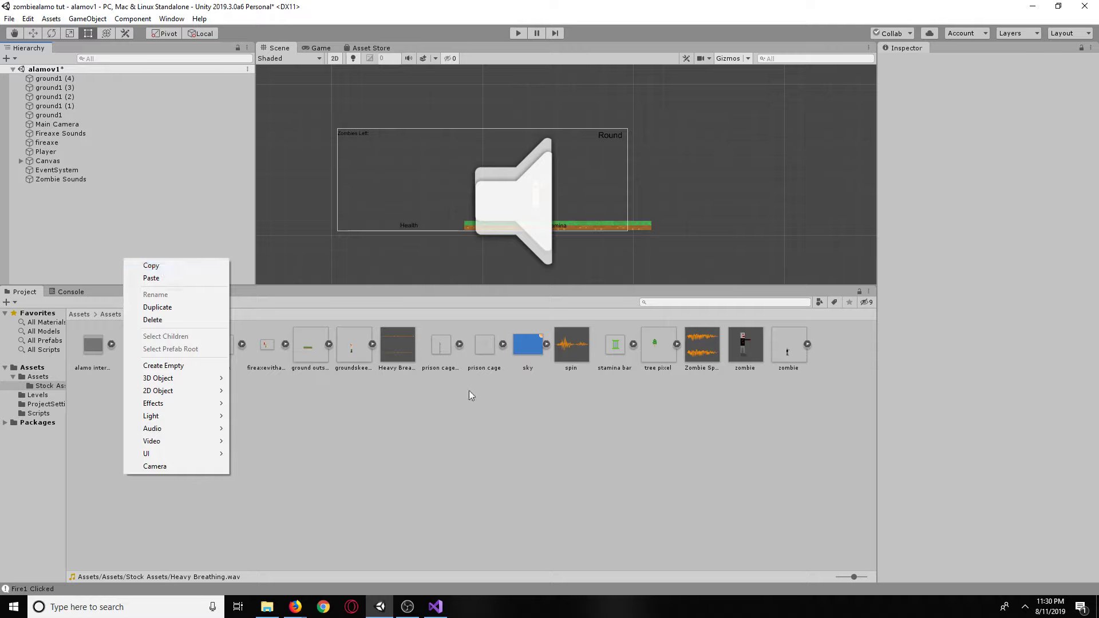
{"action": "left_click", "coordinate": [474, 418]}
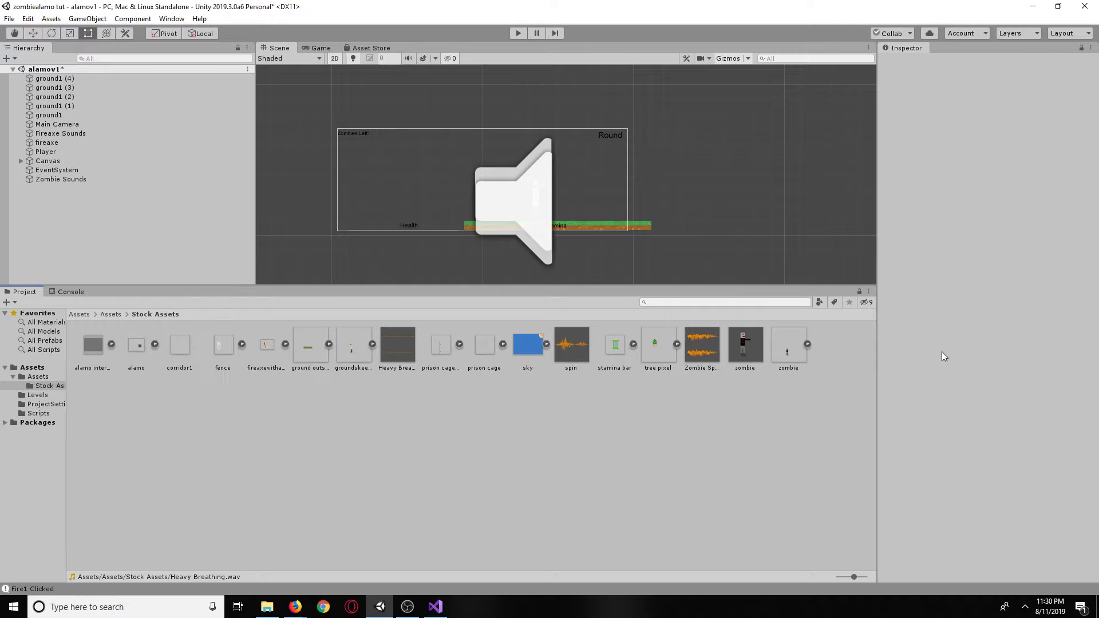
Switch the Zombie Sounds audio clip to spin and back to Zombie Spawn Sounds.
{"action": "left_click", "coordinate": [54, 179]}
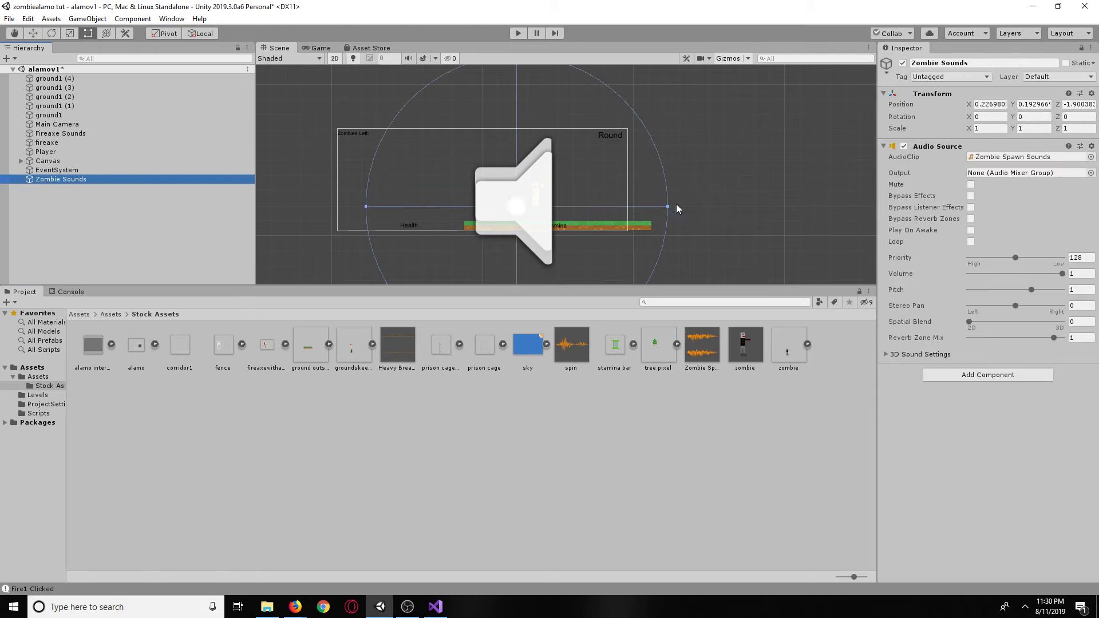
{"action": "left_click", "coordinate": [1091, 157]}
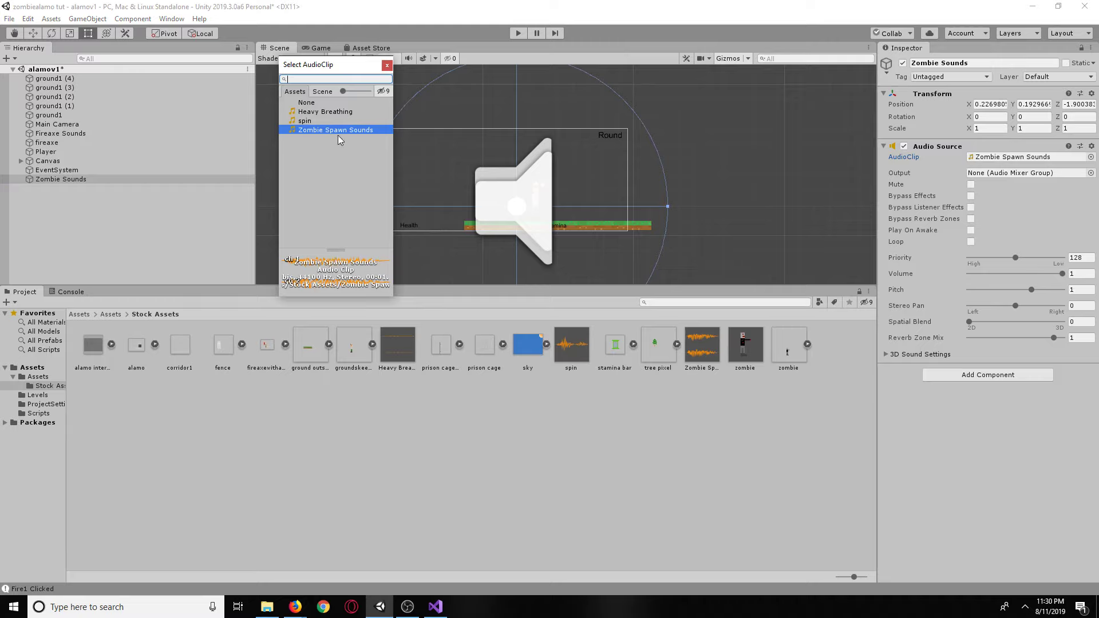
{"action": "left_click", "coordinate": [324, 121]}
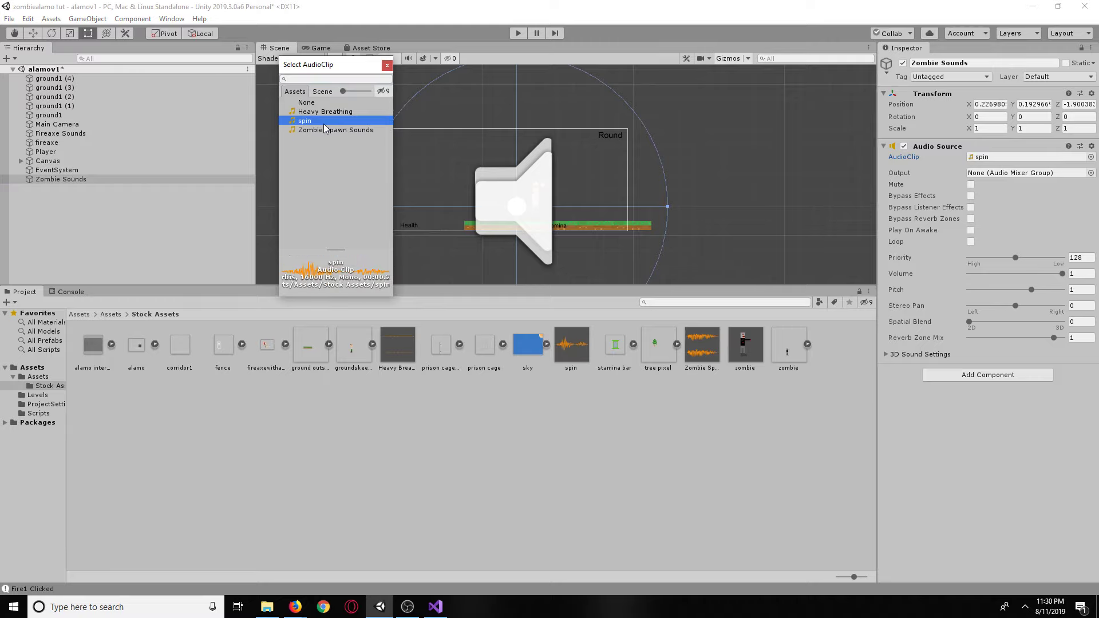
{"action": "left_click", "coordinate": [339, 131]}
{"action": "left_click", "coordinate": [324, 122]}
{"action": "left_click", "coordinate": [344, 132]}
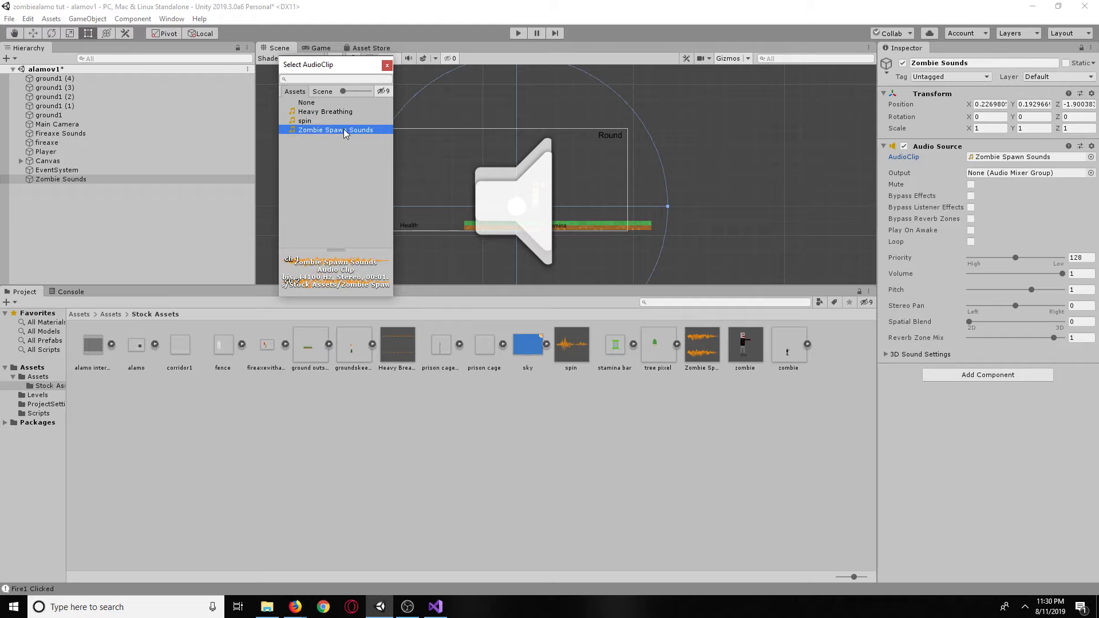
{"action": "left_click", "coordinate": [387, 65]}
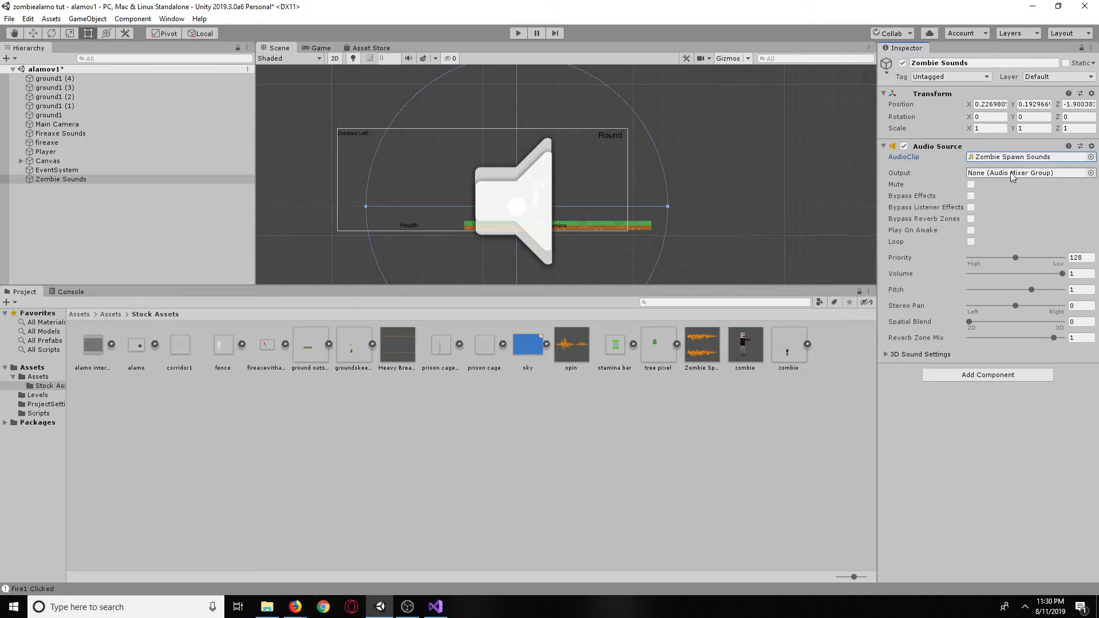
{"action": "right_click", "coordinate": [662, 430]}
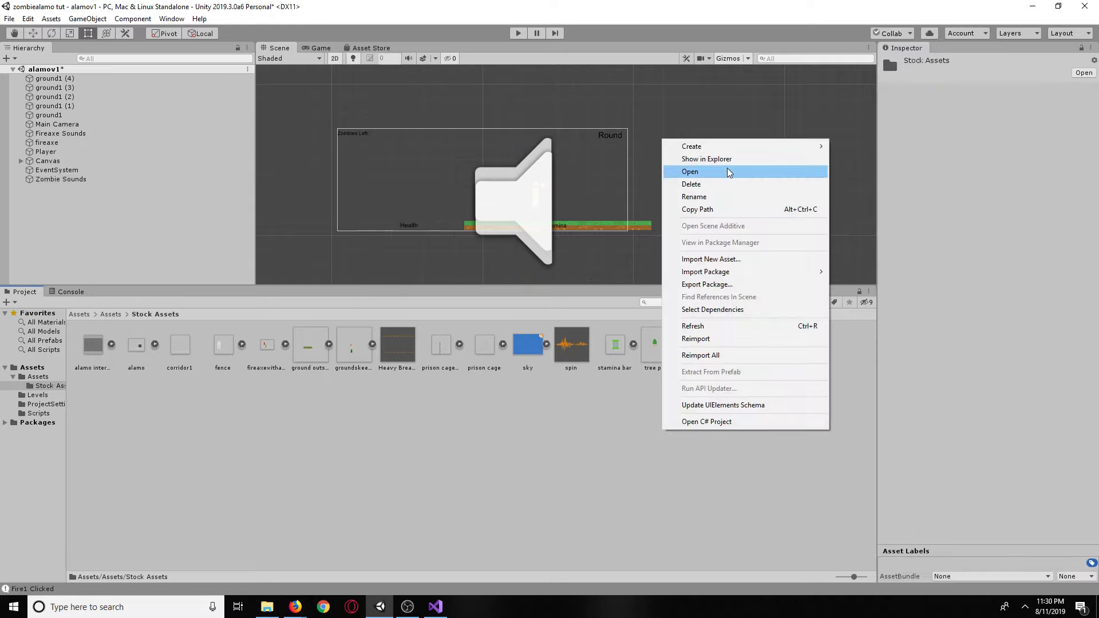
{"action": "mouse_move", "coordinate": [720, 148]}
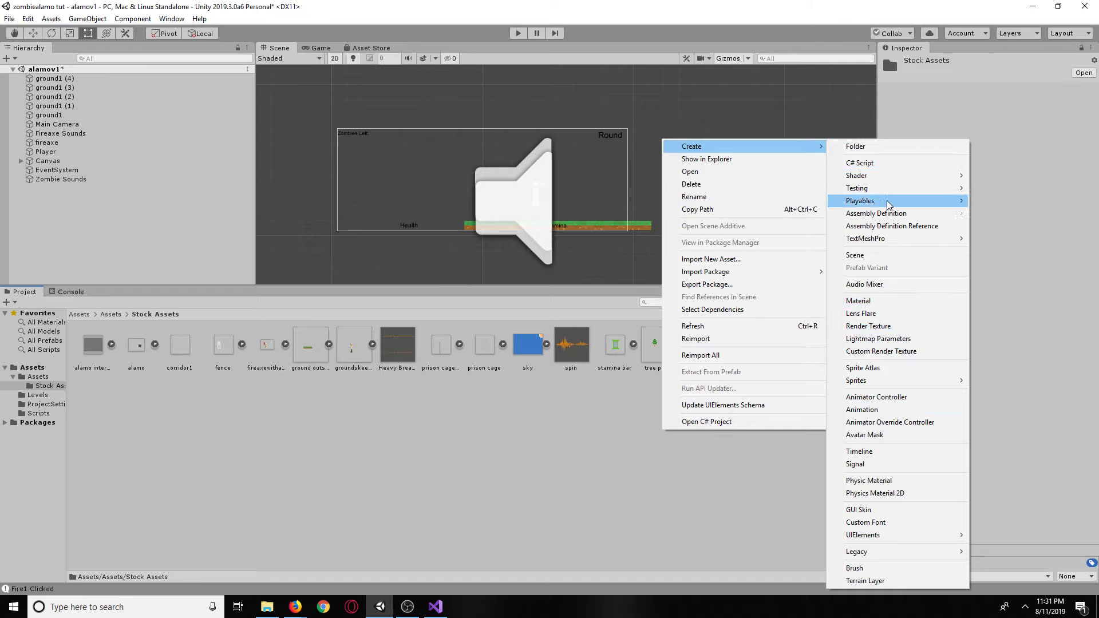
{"action": "mouse_move", "coordinate": [889, 202]}
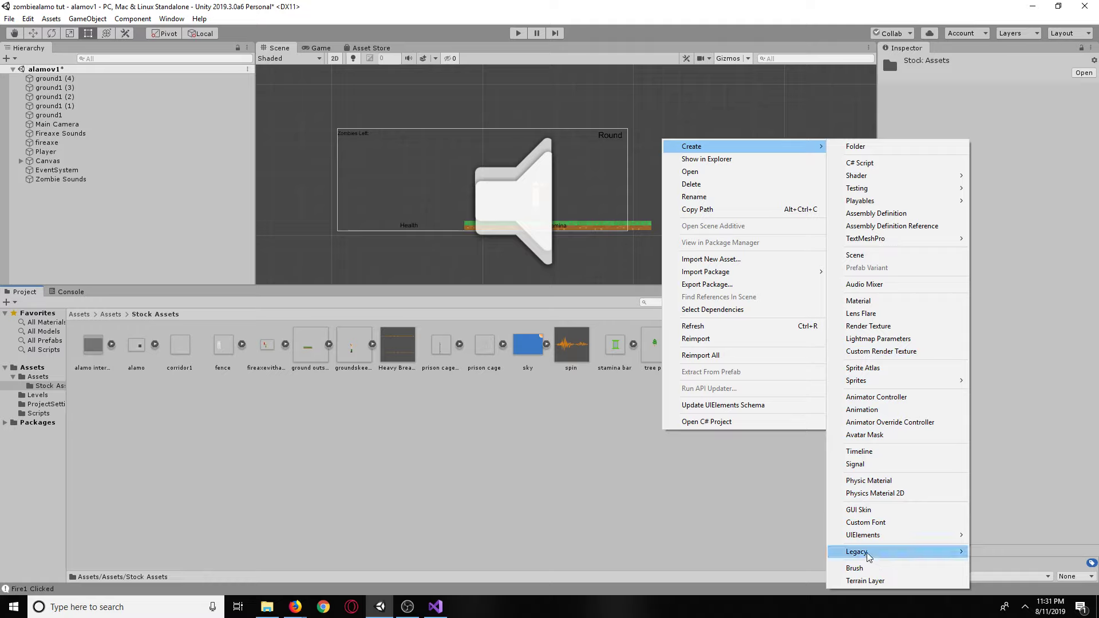
{"action": "mouse_move", "coordinate": [867, 555]}
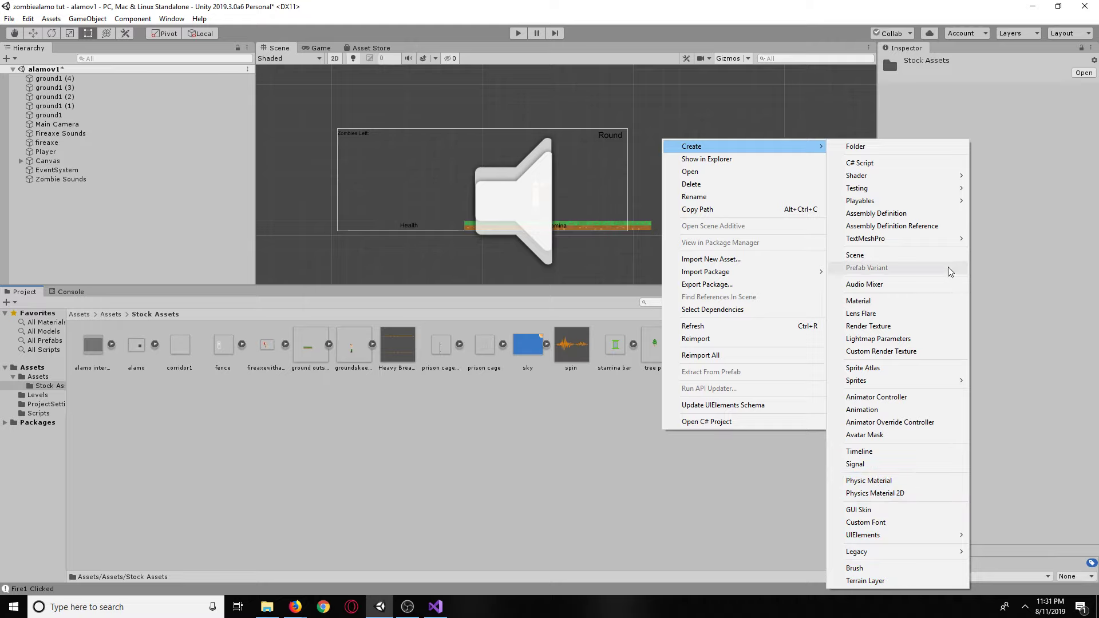
{"action": "left_click", "coordinate": [696, 515]}
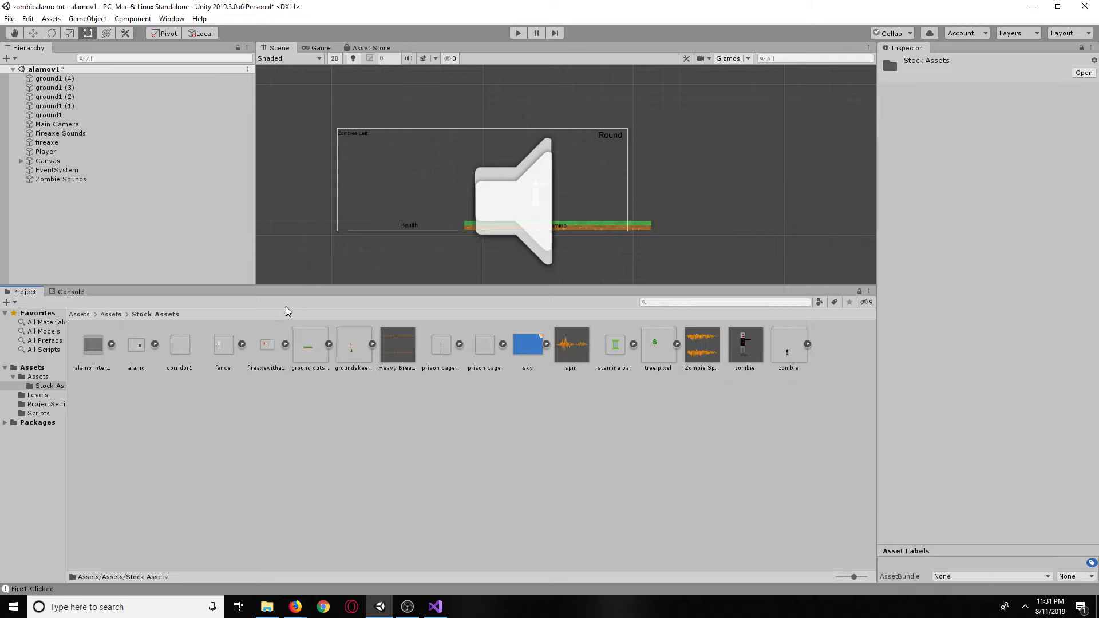
Add a new Audio Source object to the scene with the Heavy Breathing clip assigned and Play On Awake disabled.
{"action": "right_click", "coordinate": [184, 211]}
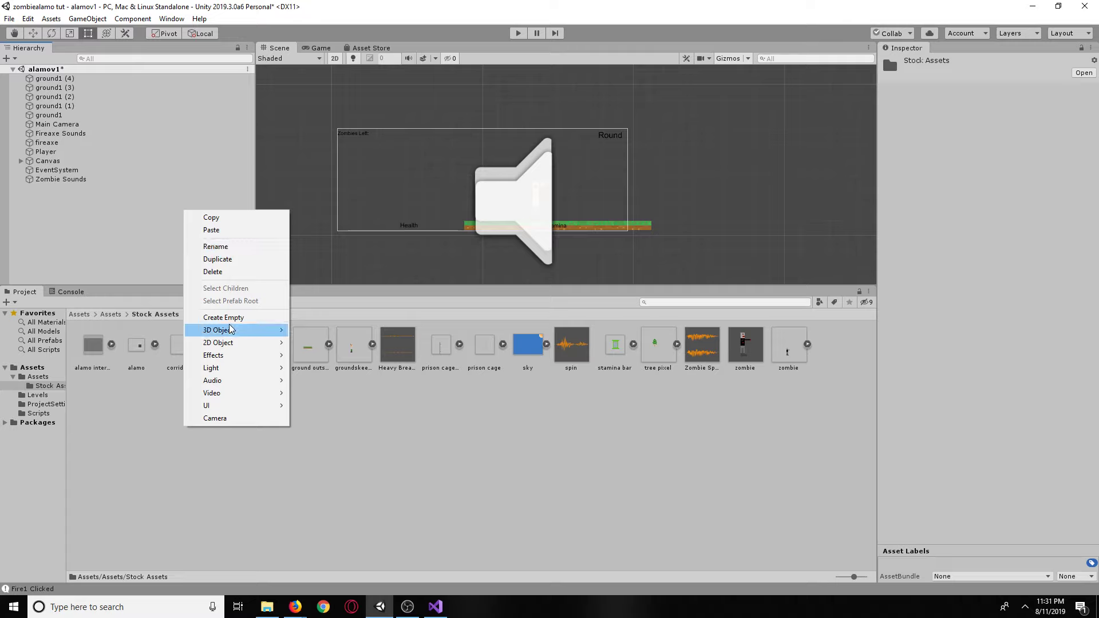
{"action": "mouse_move", "coordinate": [232, 329]}
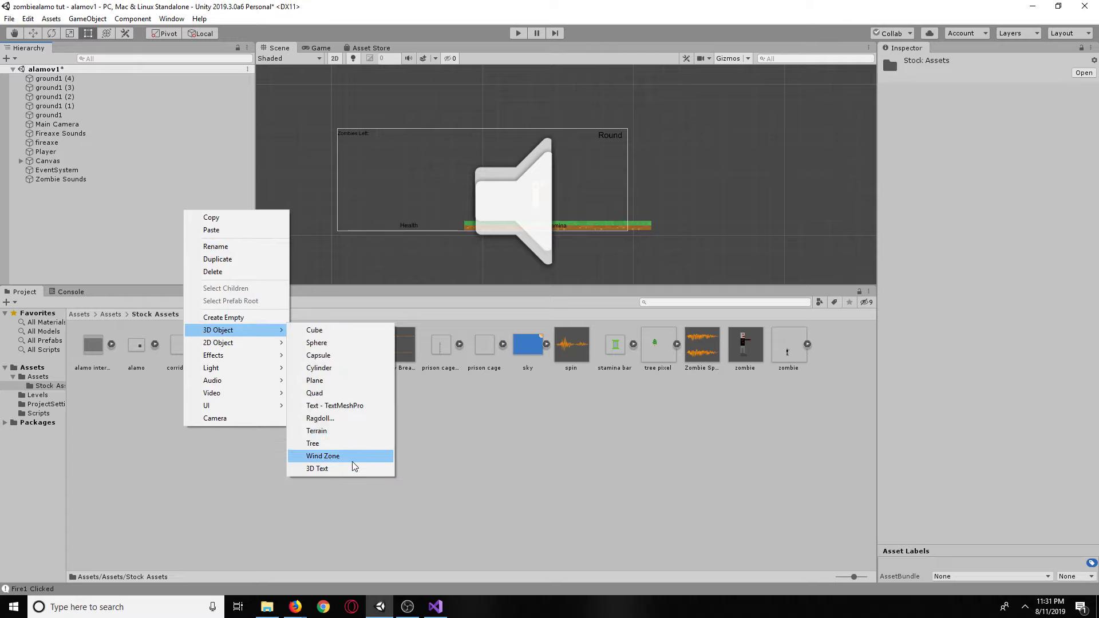
{"action": "mouse_move", "coordinate": [249, 382]}
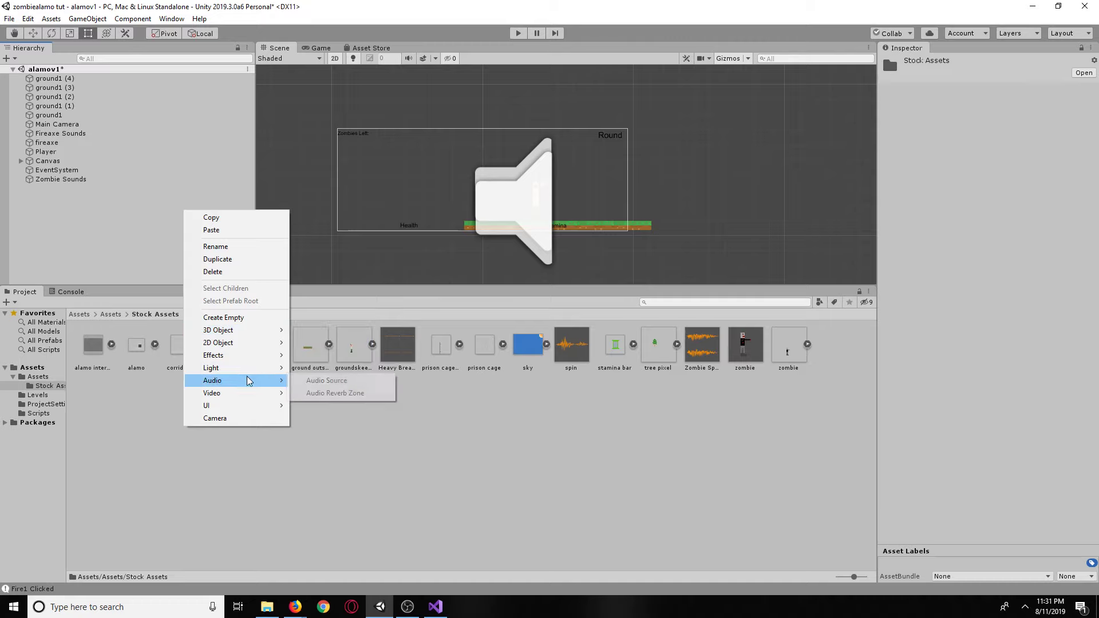
{"action": "left_click", "coordinate": [325, 381]}
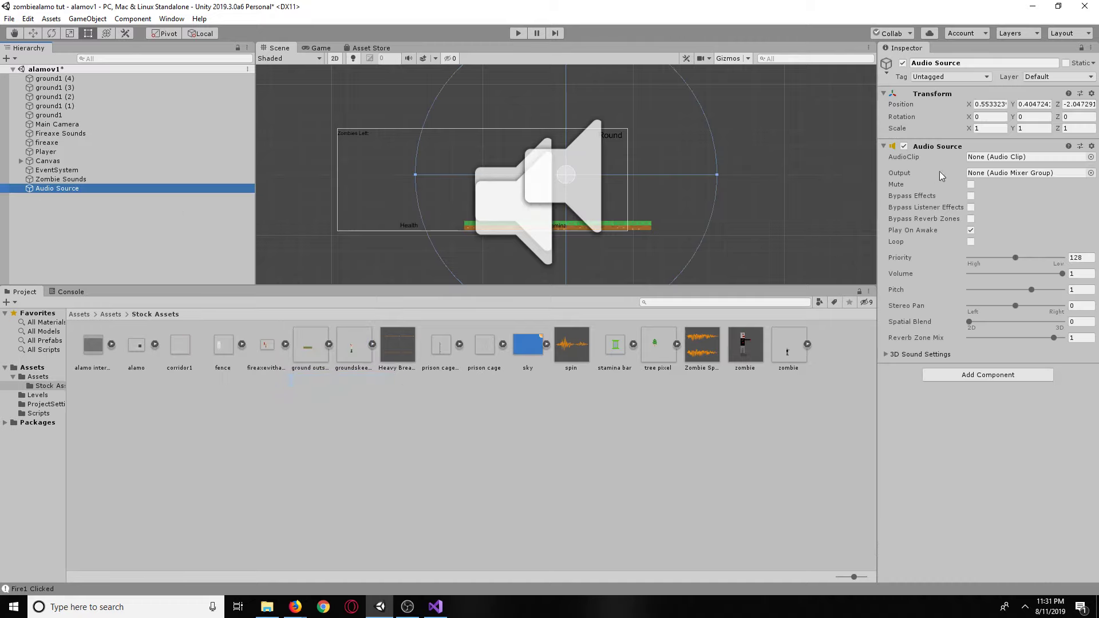
{"action": "left_click_drag", "start_coordinate": [410, 346], "coordinate": [1017, 159]}
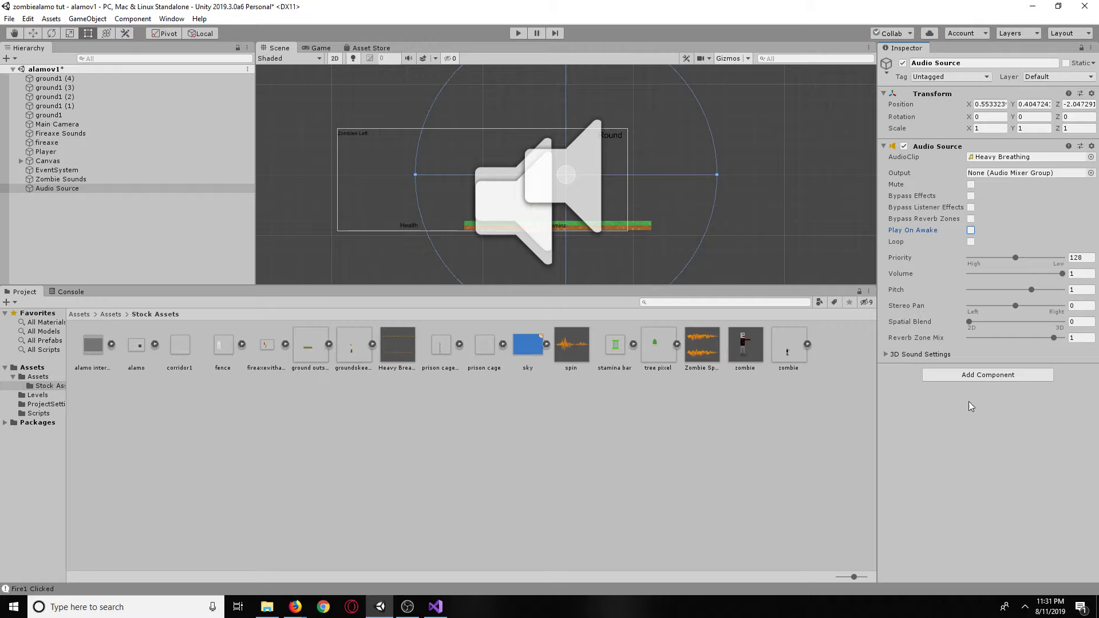
Switch to Visual Studio and review CharacterController.cs and the stamina and zombie sound code in GameController.cs.
{"action": "left_click", "coordinate": [435, 606]}
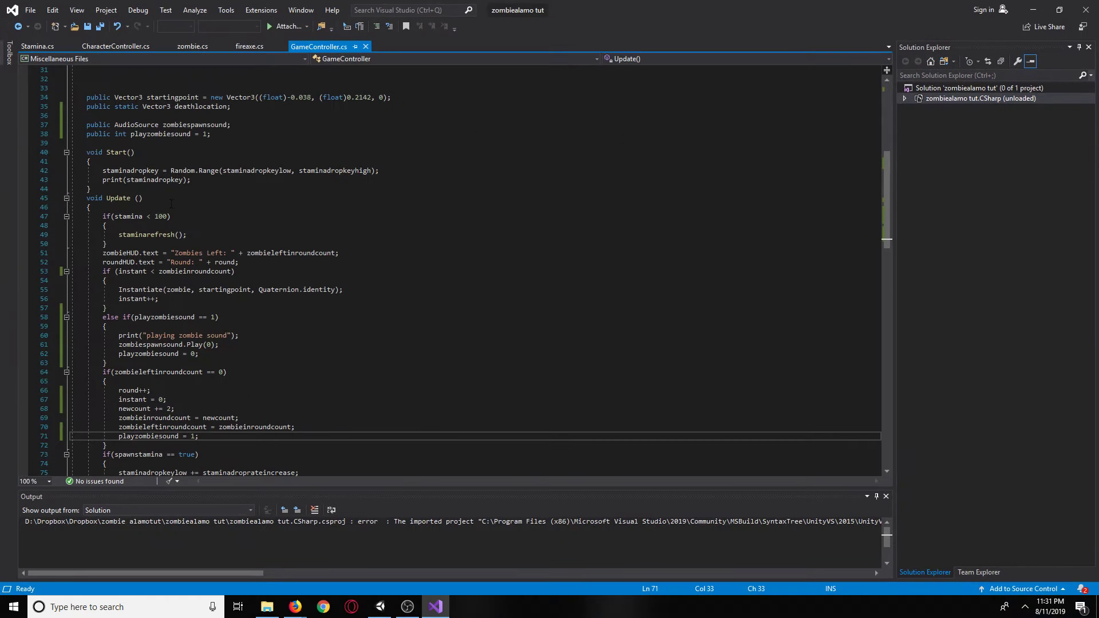
{"action": "left_click", "coordinate": [153, 47]}
{"action": "scroll", "coordinate": [311, 354], "scroll_direction": "up", "scroll_amount": 2}
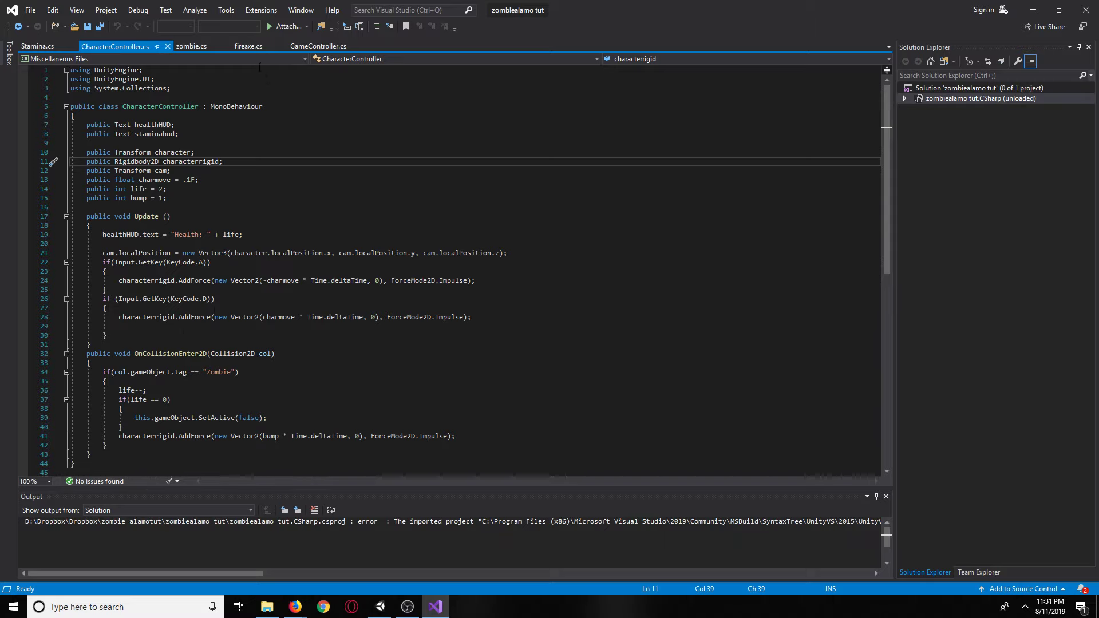
{"action": "left_click", "coordinate": [318, 46]}
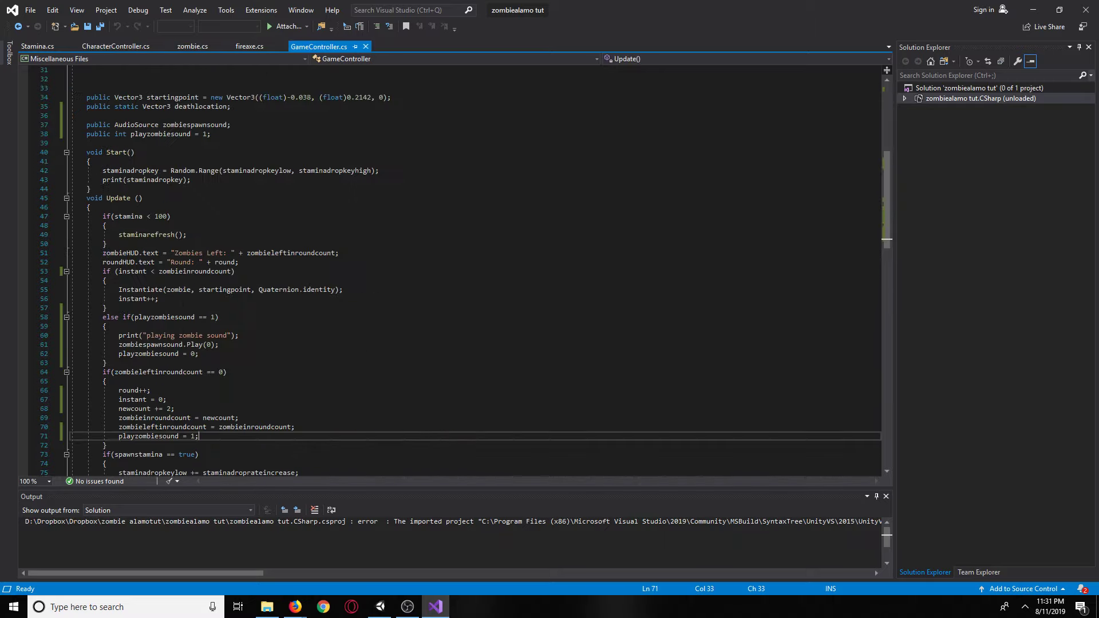
{"action": "scroll", "coordinate": [366, 358], "scroll_direction": "down", "scroll_amount": 6}
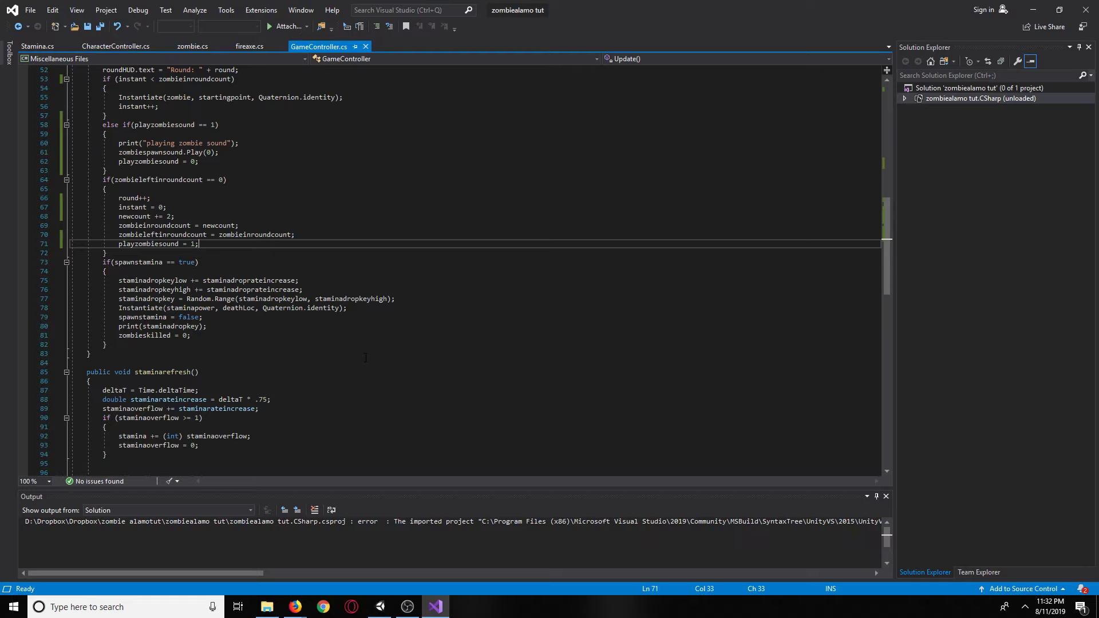
{"action": "scroll", "coordinate": [365, 358], "scroll_direction": "down", "scroll_amount": 12}
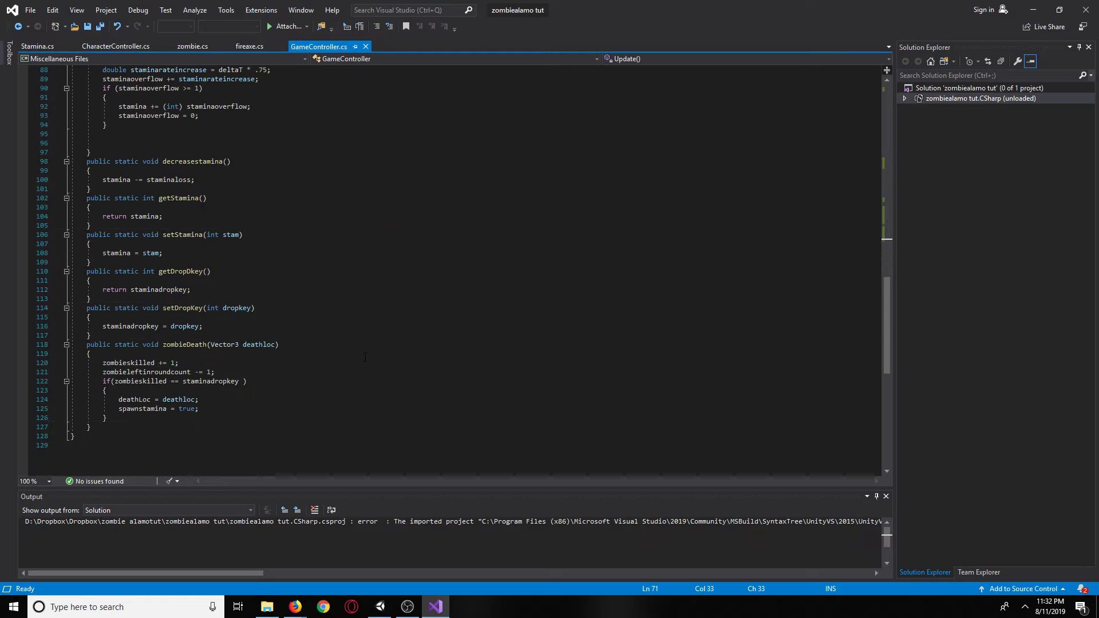
{"action": "scroll", "coordinate": [365, 357], "scroll_direction": "up", "scroll_amount": 10}
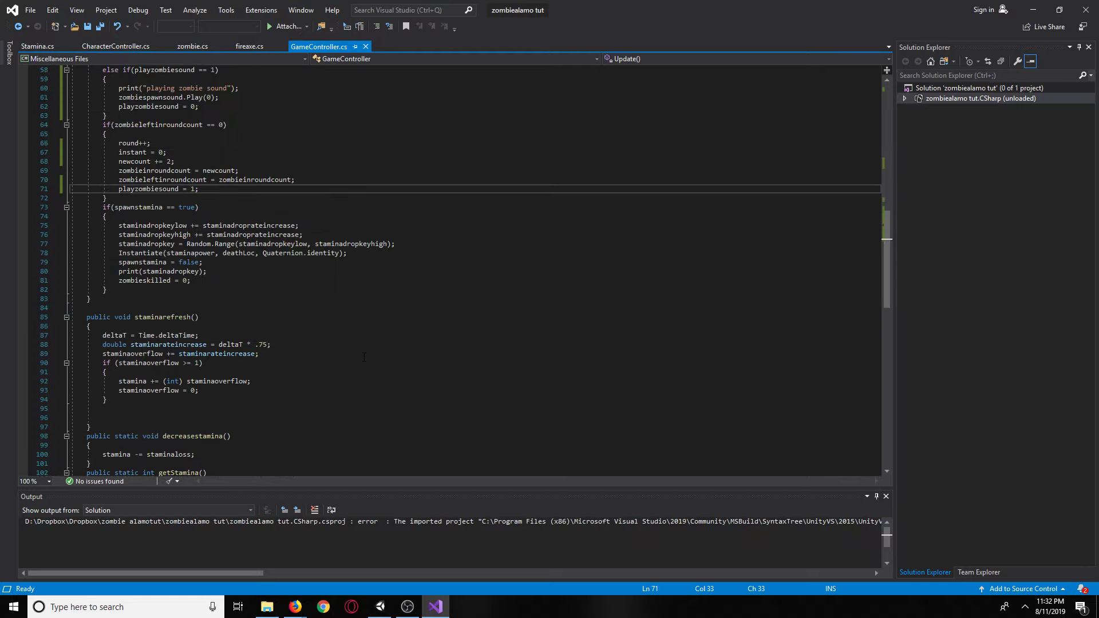
{"action": "scroll", "coordinate": [364, 357], "scroll_direction": "up", "scroll_amount": 9}
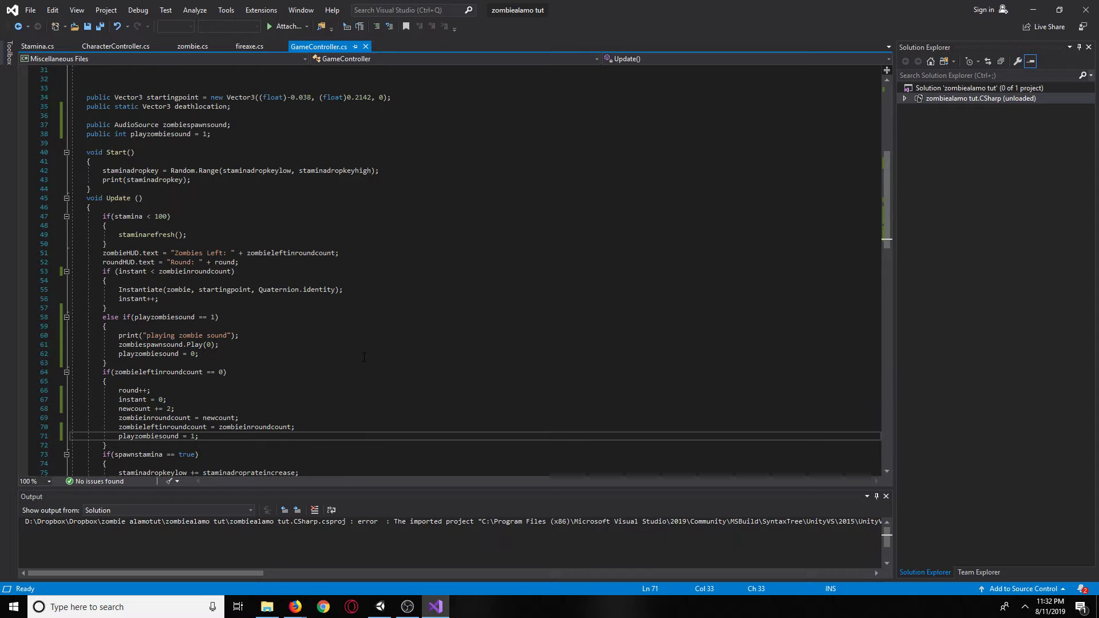
Look through the Stamina.cs, CharacterController.cs, fireaxe.cs and zombie.cs scripts for a place to handle the breathing sound.
{"action": "left_click", "coordinate": [42, 47]}
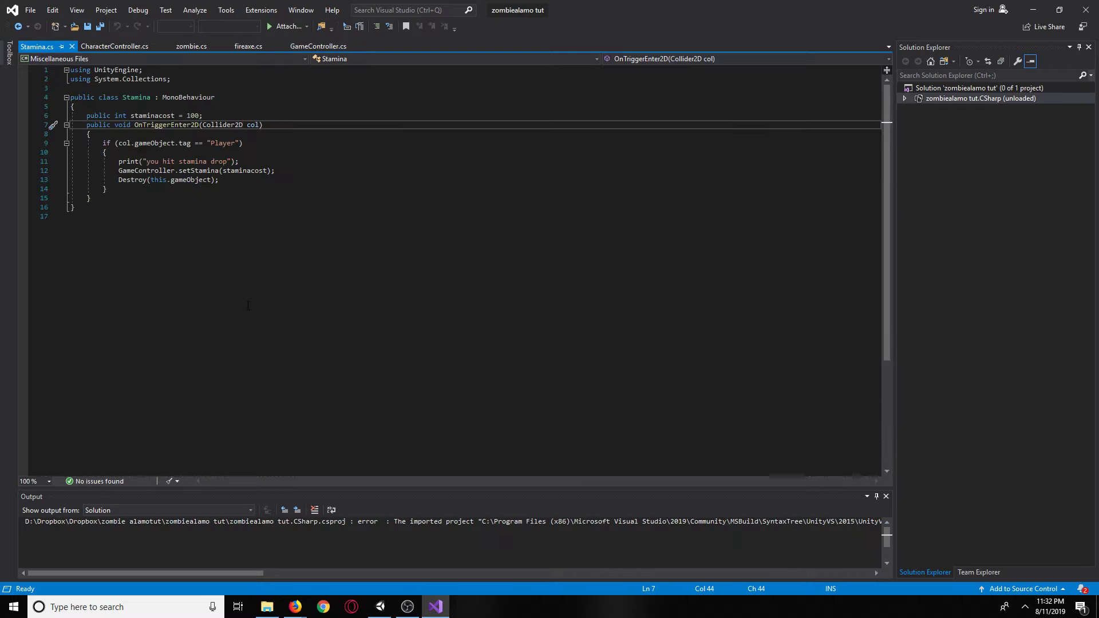
{"action": "left_click", "coordinate": [113, 46]}
{"action": "scroll", "coordinate": [271, 331], "scroll_direction": "down", "scroll_amount": 3}
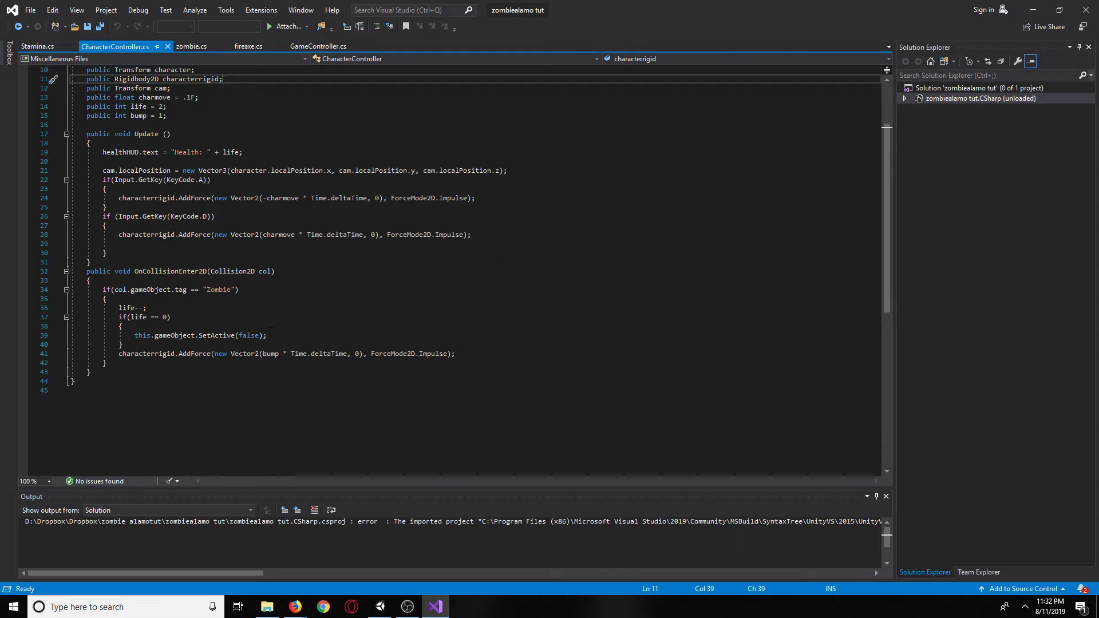
{"action": "scroll", "coordinate": [270, 330], "scroll_direction": "up", "scroll_amount": 3}
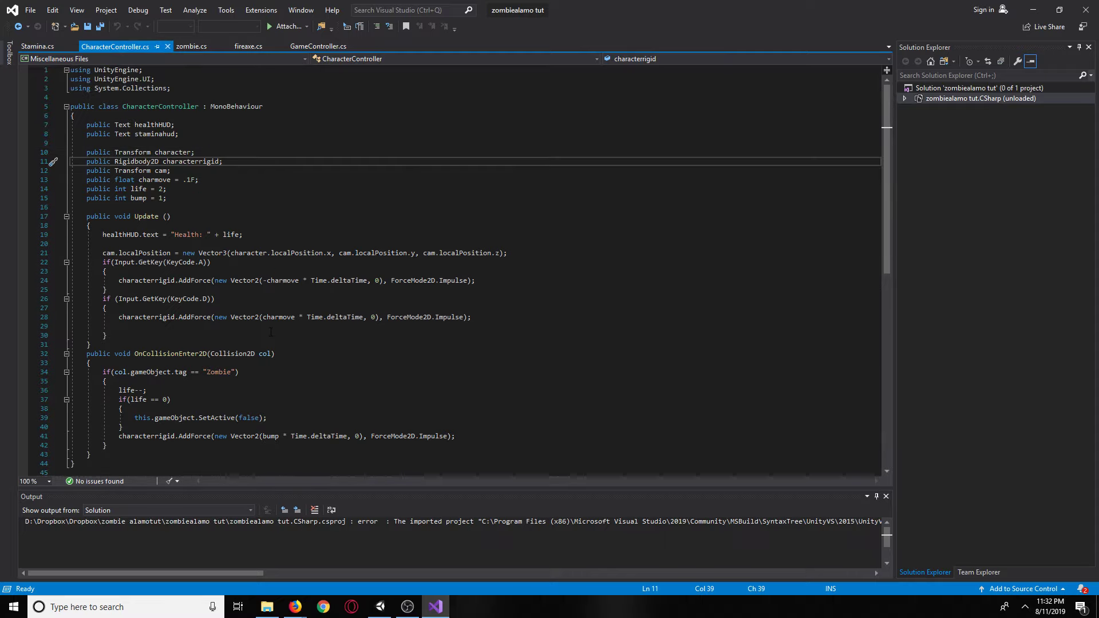
{"action": "left_click", "coordinate": [245, 49]}
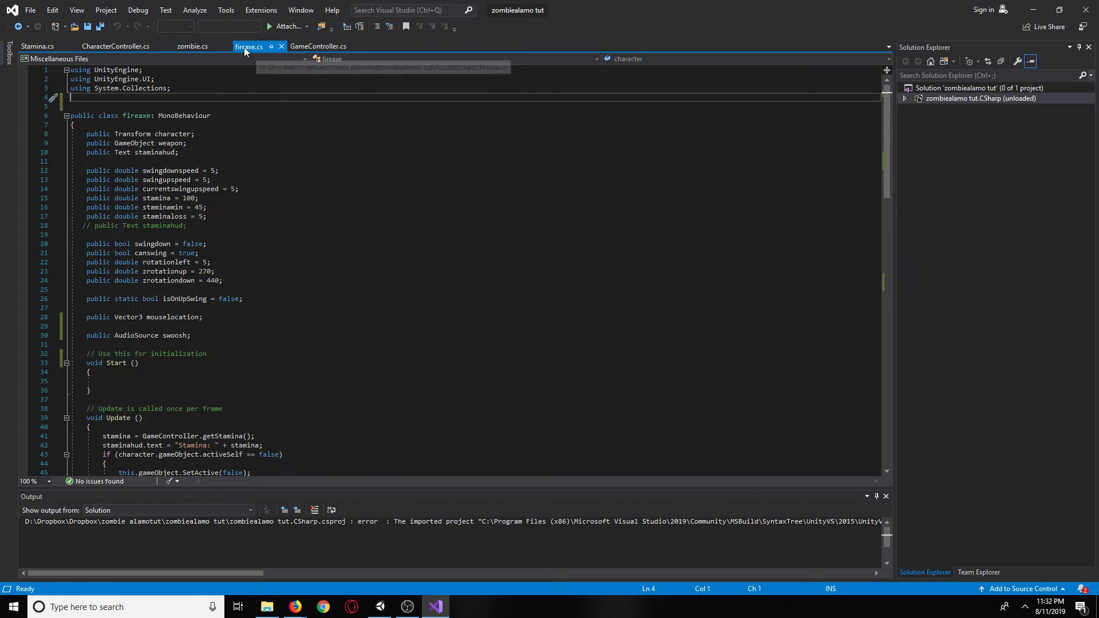
{"action": "left_click", "coordinate": [183, 49]}
Review GameController.cs from the Update method through the stamina methods to zombieDeath.
{"action": "left_click", "coordinate": [309, 46]}
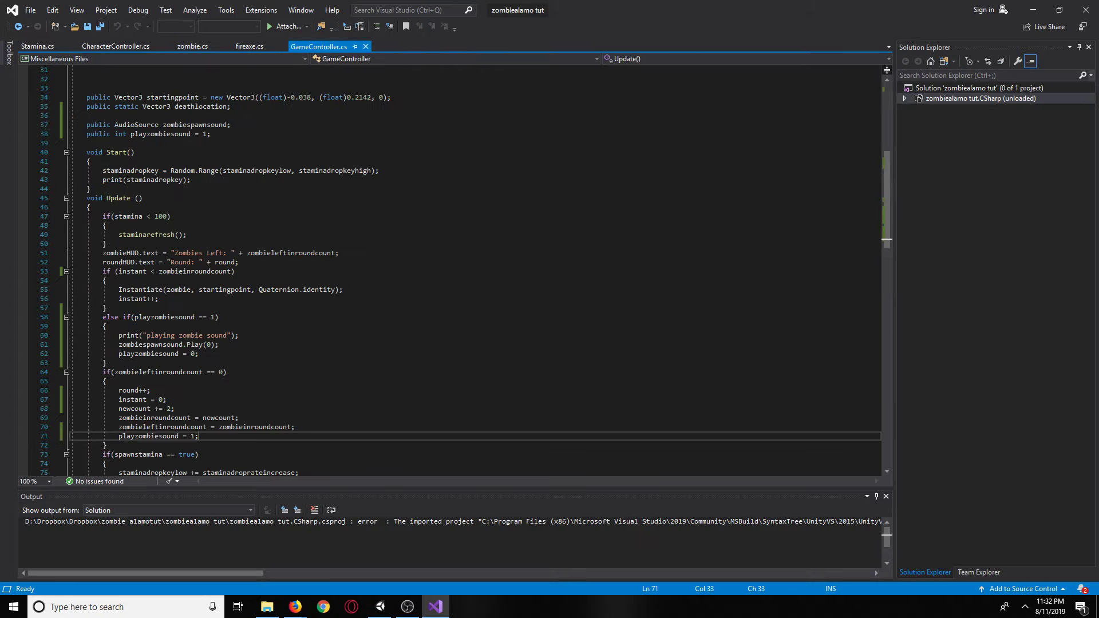
{"action": "scroll", "coordinate": [342, 353], "scroll_direction": "down", "scroll_amount": 3}
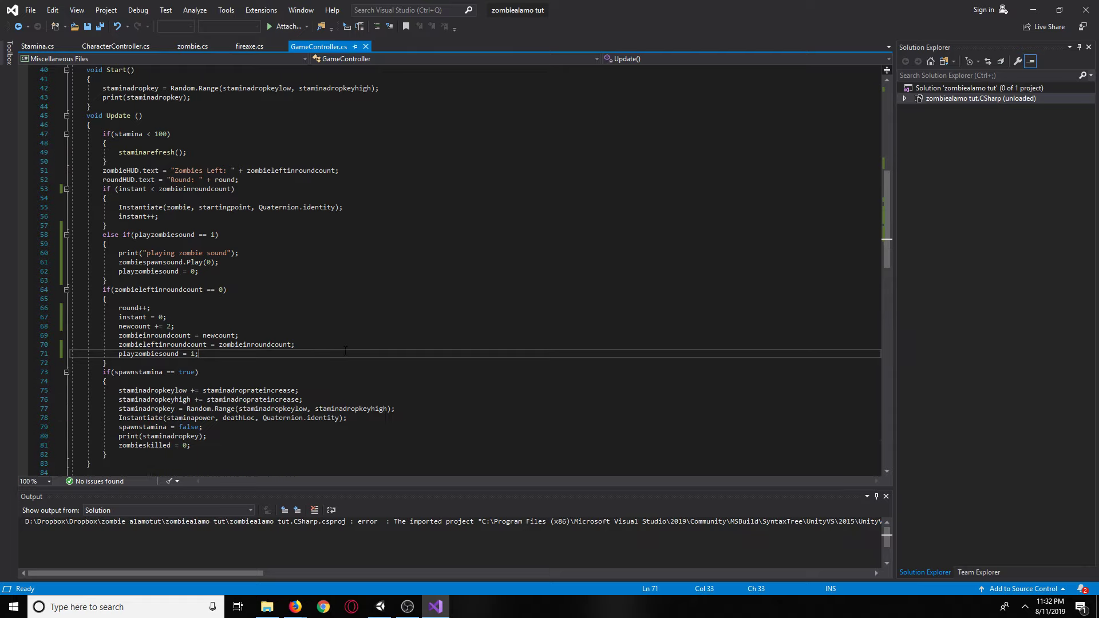
{"action": "scroll", "coordinate": [345, 351], "scroll_direction": "down", "scroll_amount": 6}
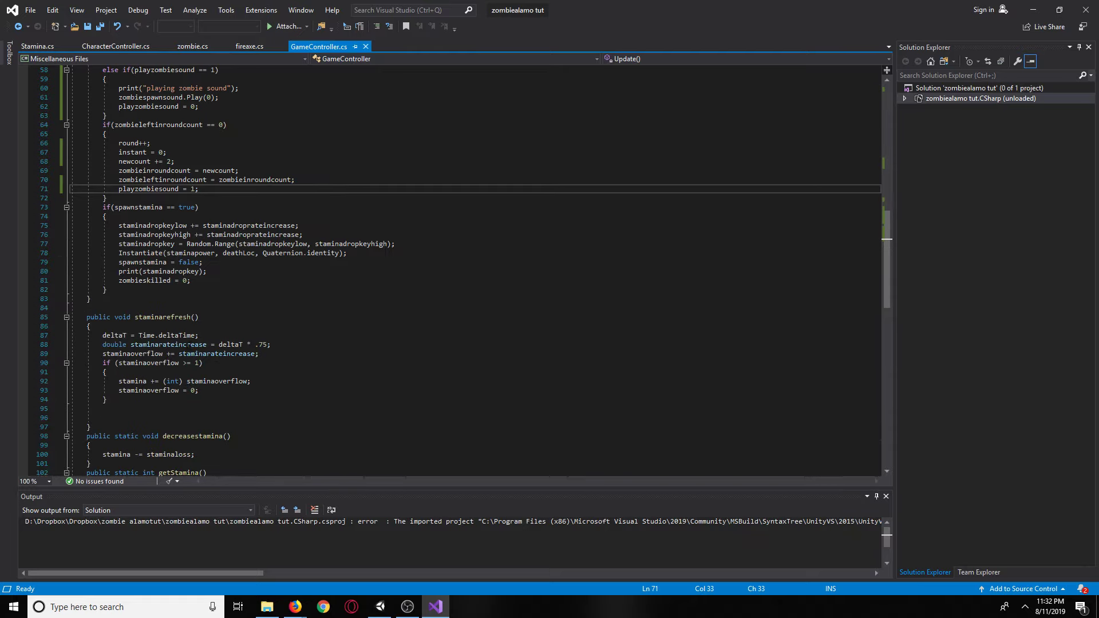
{"action": "scroll", "coordinate": [198, 369], "scroll_direction": "down", "scroll_amount": 3}
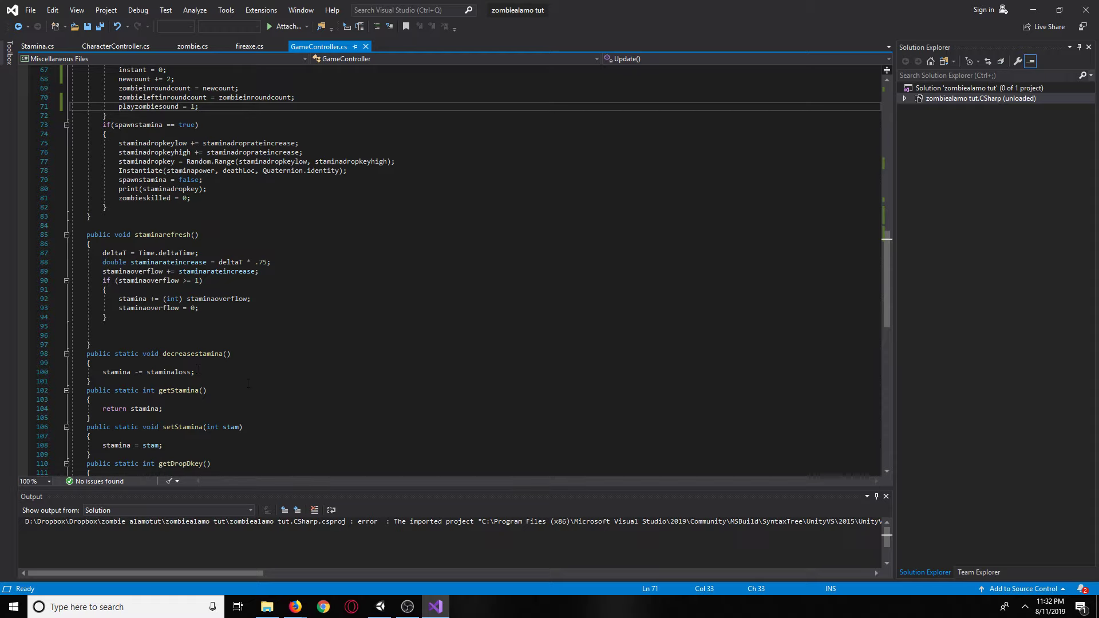
{"action": "scroll", "coordinate": [248, 382], "scroll_direction": "down", "scroll_amount": 4}
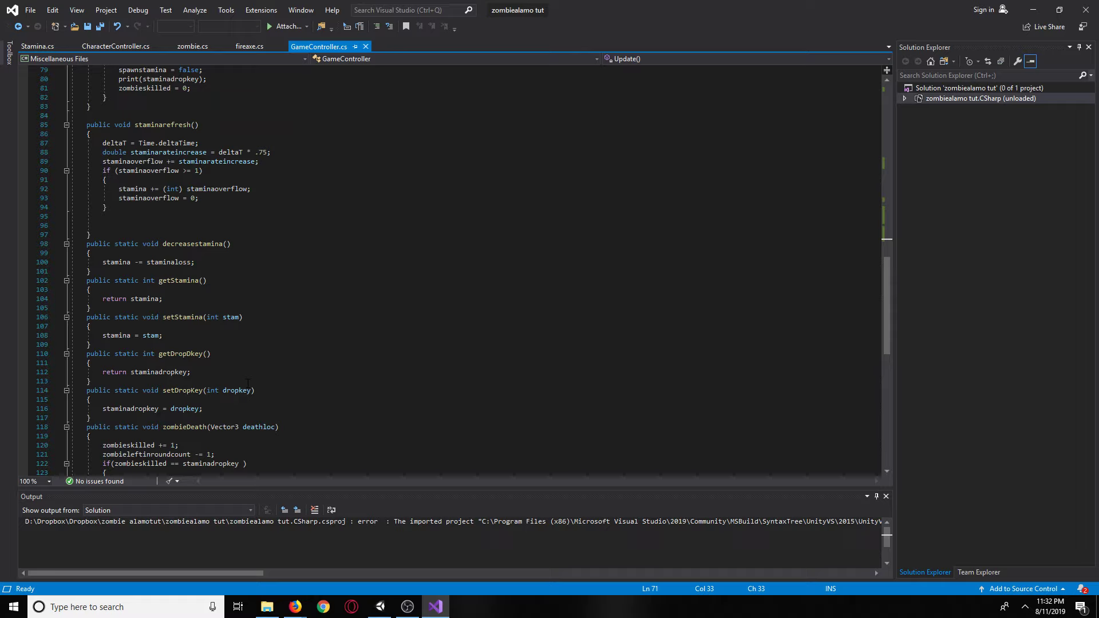
{"action": "scroll", "coordinate": [248, 383], "scroll_direction": "down", "scroll_amount": 1}
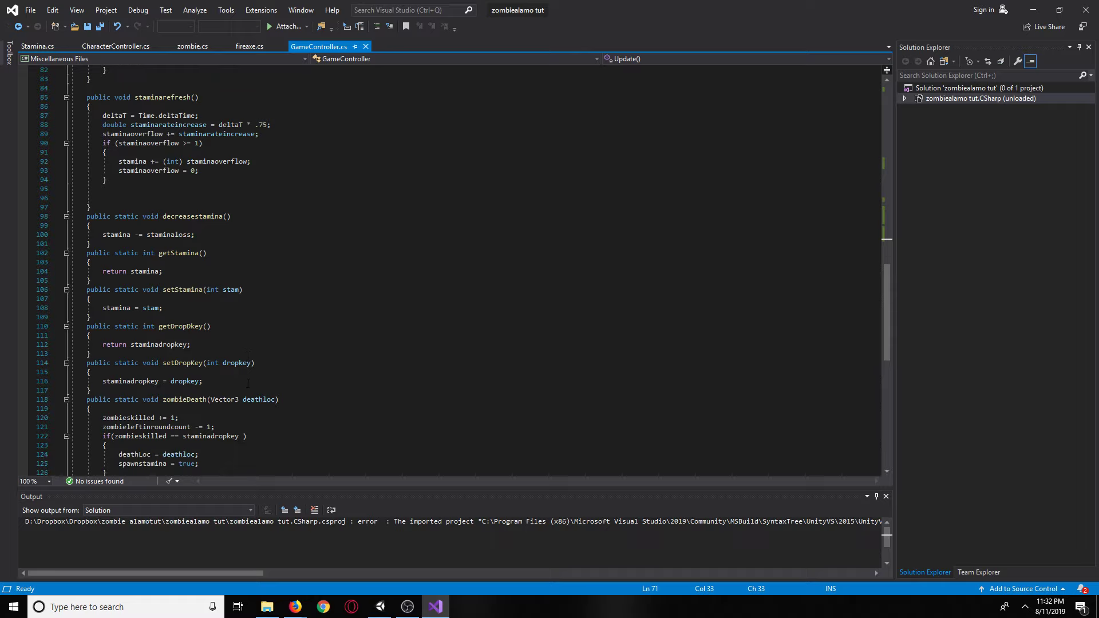
{"action": "scroll", "coordinate": [248, 383], "scroll_direction": "down", "scroll_amount": 2}
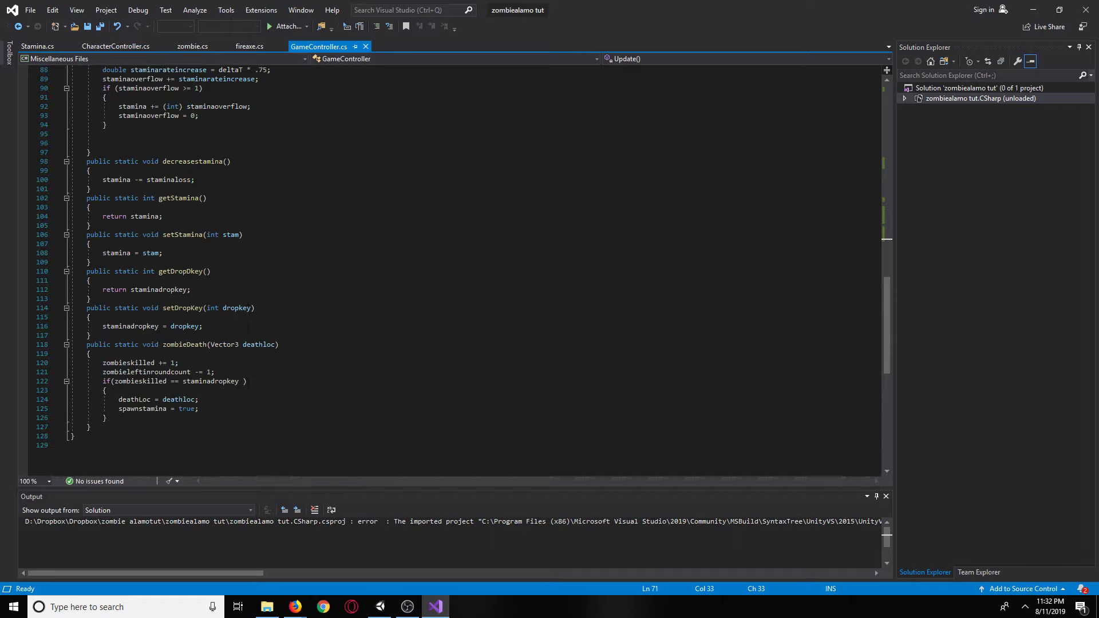
{"action": "scroll", "coordinate": [157, 338], "scroll_direction": "up", "scroll_amount": 10}
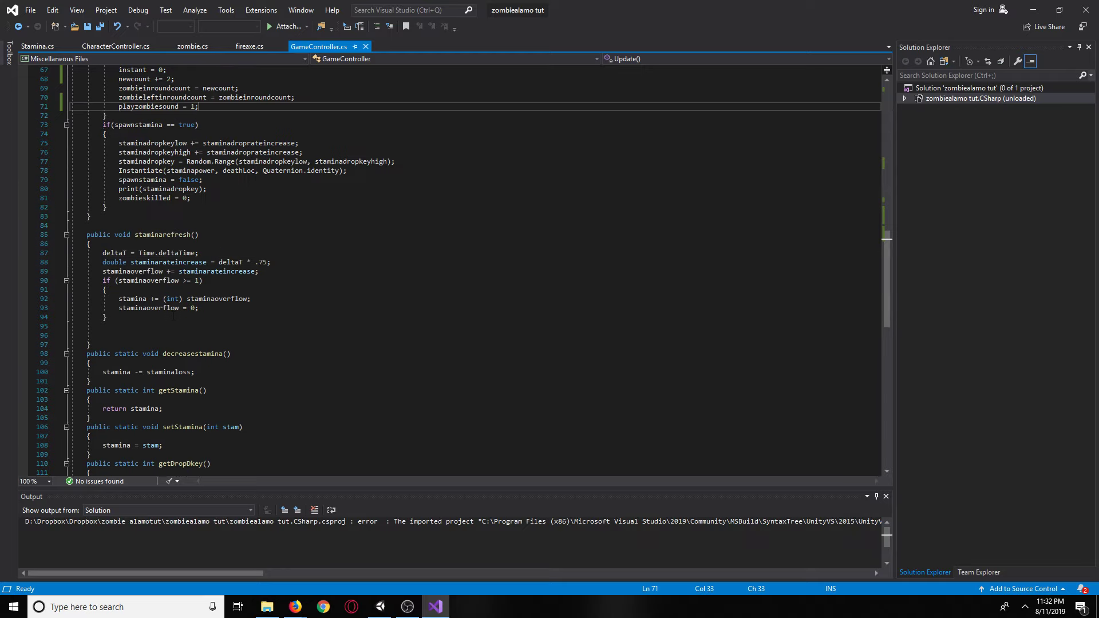
{"action": "scroll", "coordinate": [172, 314], "scroll_direction": "up", "scroll_amount": 3}
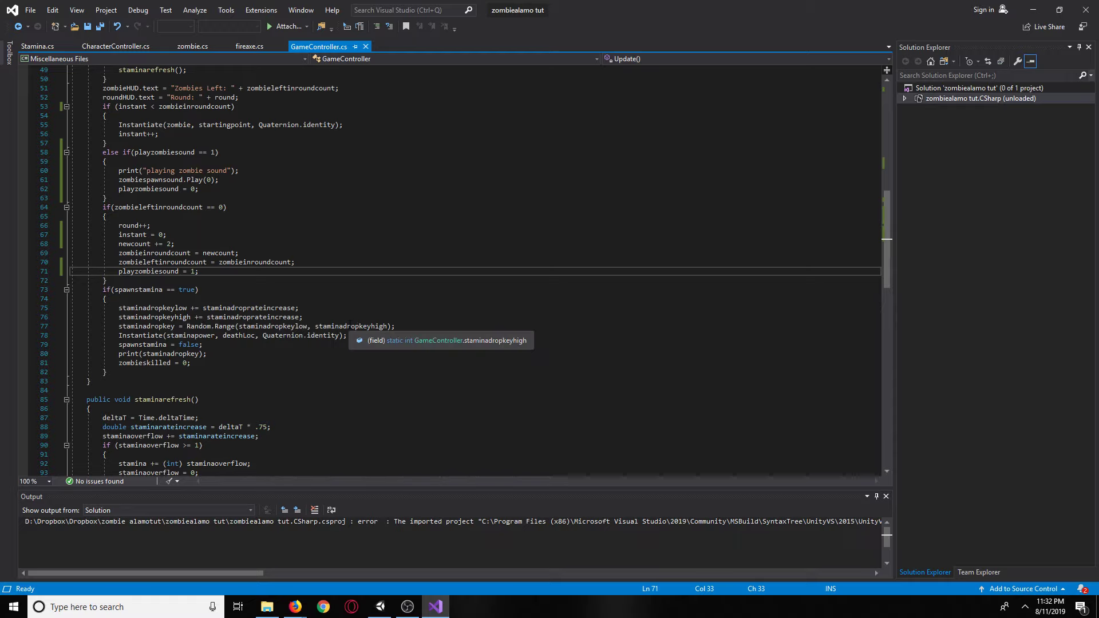
{"action": "scroll", "coordinate": [349, 323], "scroll_direction": "down", "scroll_amount": 4}
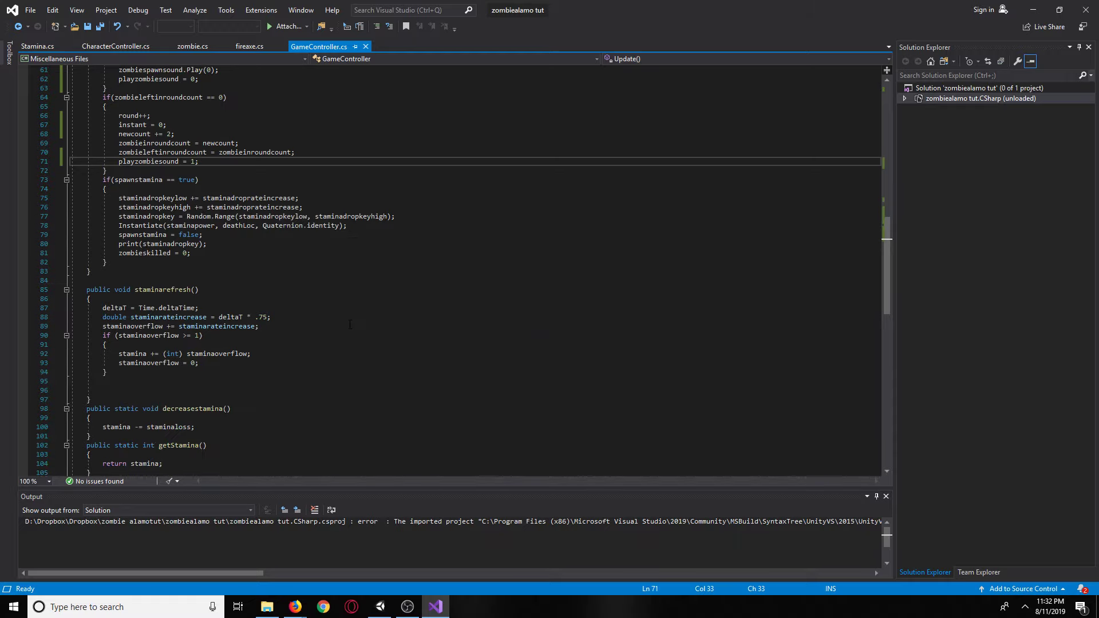
{"action": "scroll", "coordinate": [350, 324], "scroll_direction": "up", "scroll_amount": 3}
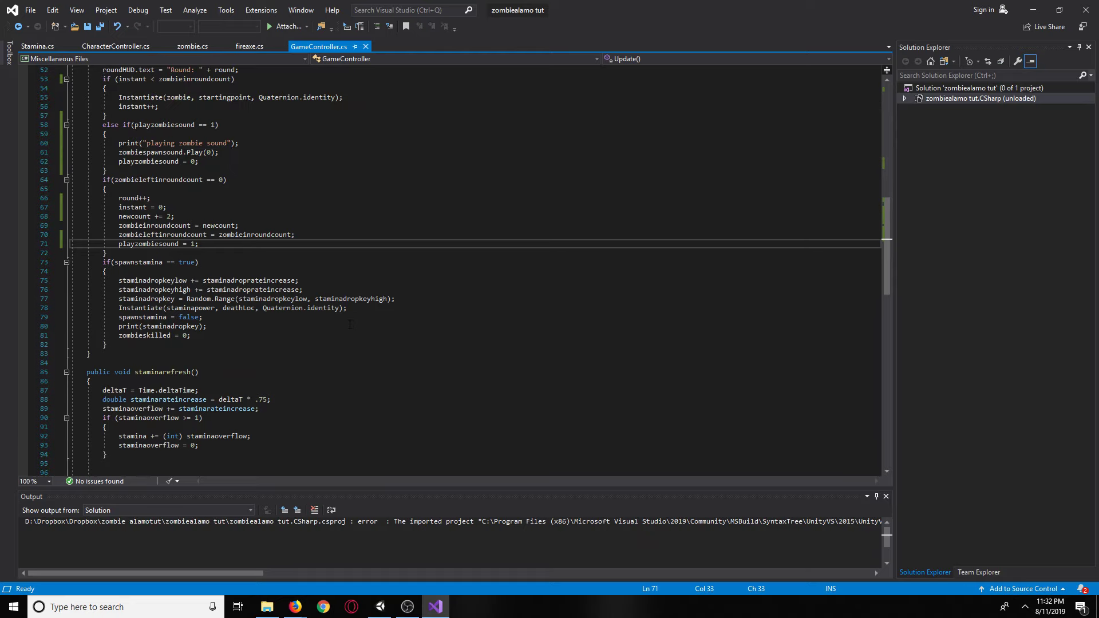
Examine fireaxe.cs, including its variable declarations, the swing logic in Update and the Fire1 block that plays swoosh and decreases stamina.
{"action": "left_click", "coordinate": [249, 45]}
{"action": "scroll", "coordinate": [325, 244], "scroll_direction": "down", "scroll_amount": 8}
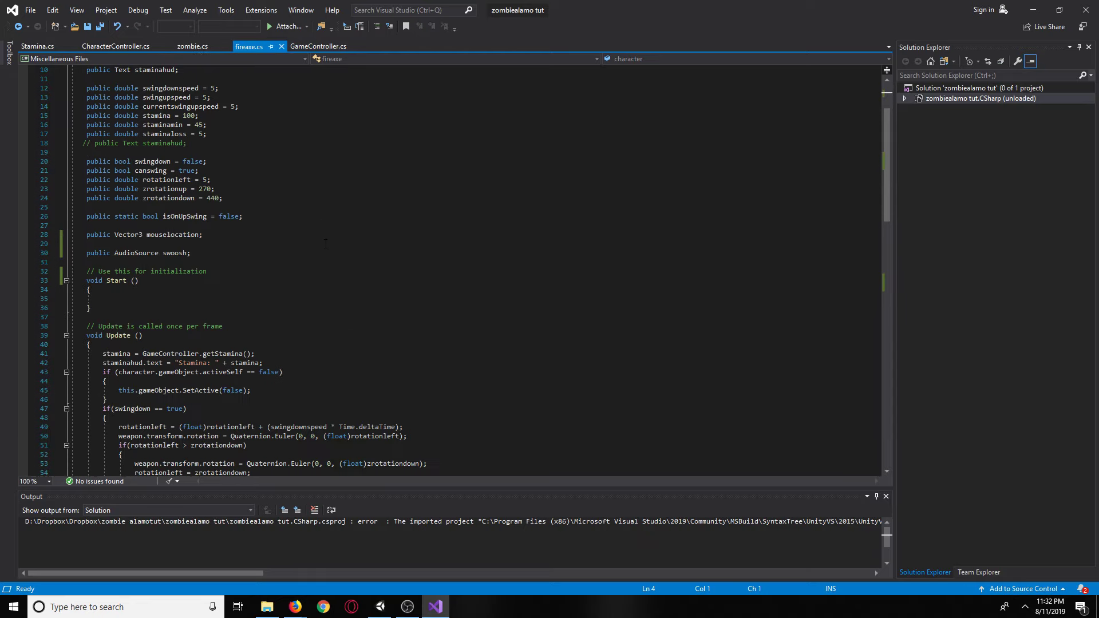
{"action": "scroll", "coordinate": [325, 244], "scroll_direction": "down", "scroll_amount": 12}
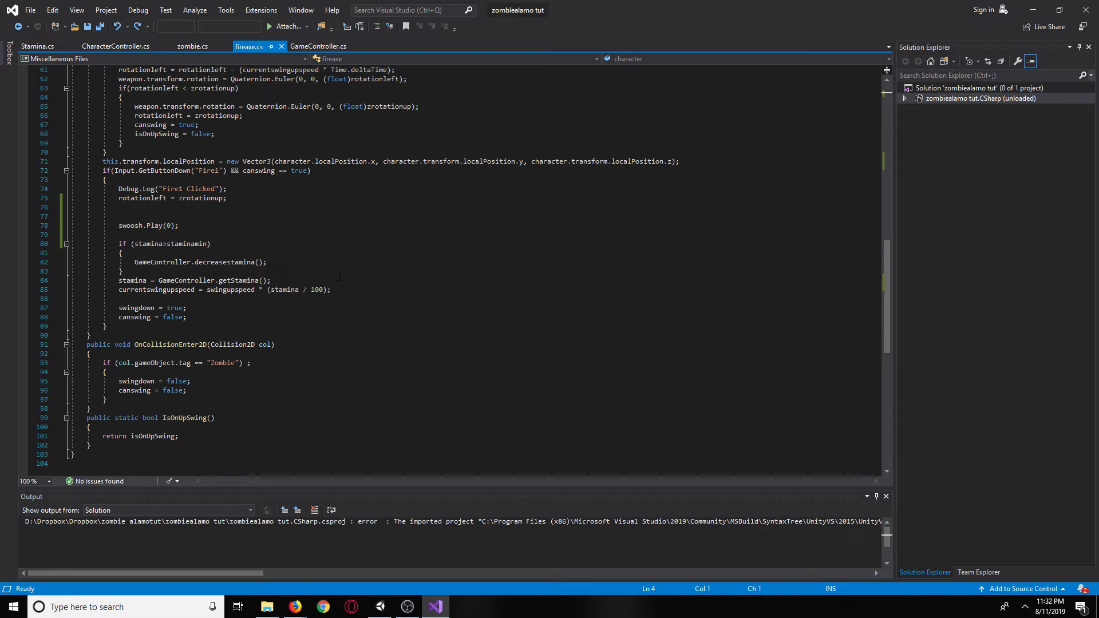
{"action": "scroll", "coordinate": [339, 277], "scroll_direction": "up", "scroll_amount": 3}
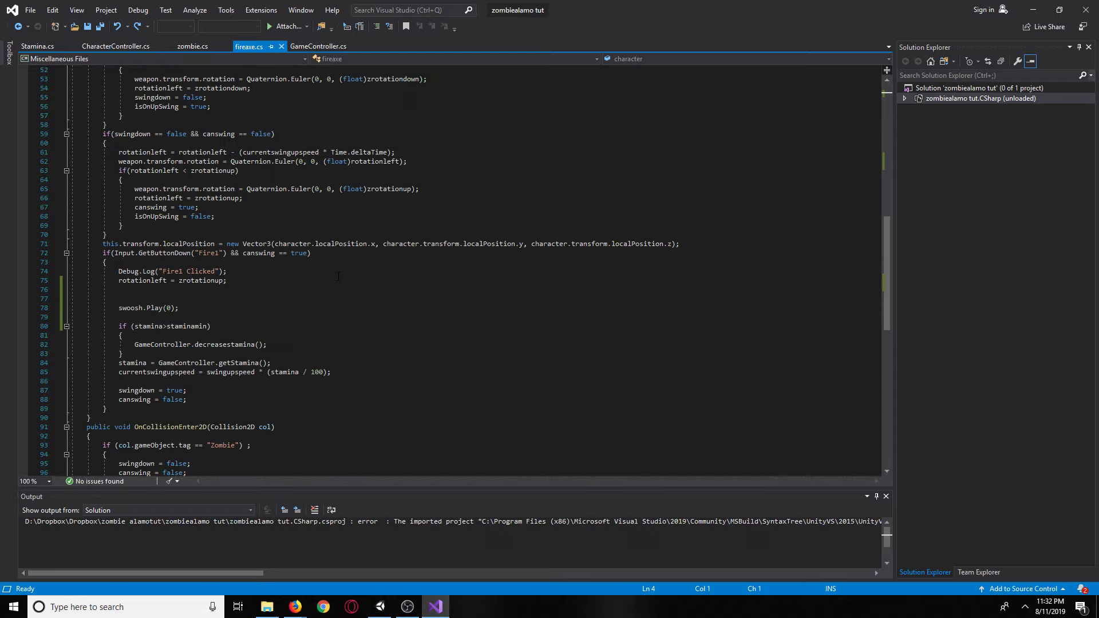
{"action": "scroll", "coordinate": [338, 276], "scroll_direction": "up", "scroll_amount": 2}
{"action": "scroll", "coordinate": [188, 317], "scroll_direction": "up", "scroll_amount": 3}
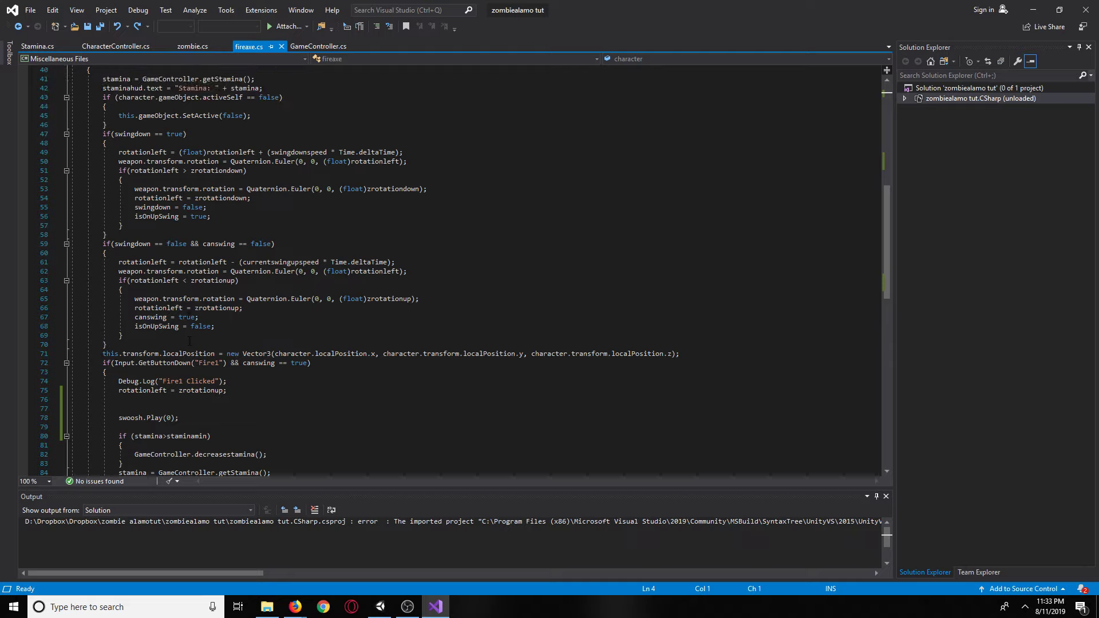
{"action": "scroll", "coordinate": [187, 274], "scroll_direction": "up", "scroll_amount": 1}
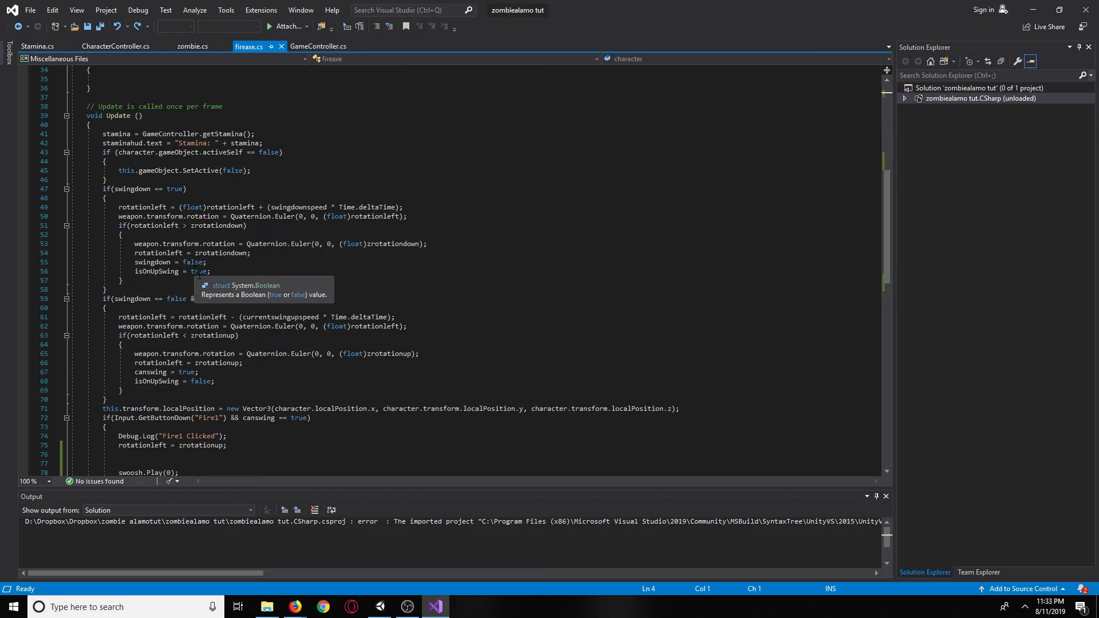
{"action": "scroll", "coordinate": [199, 275], "scroll_direction": "up", "scroll_amount": 7}
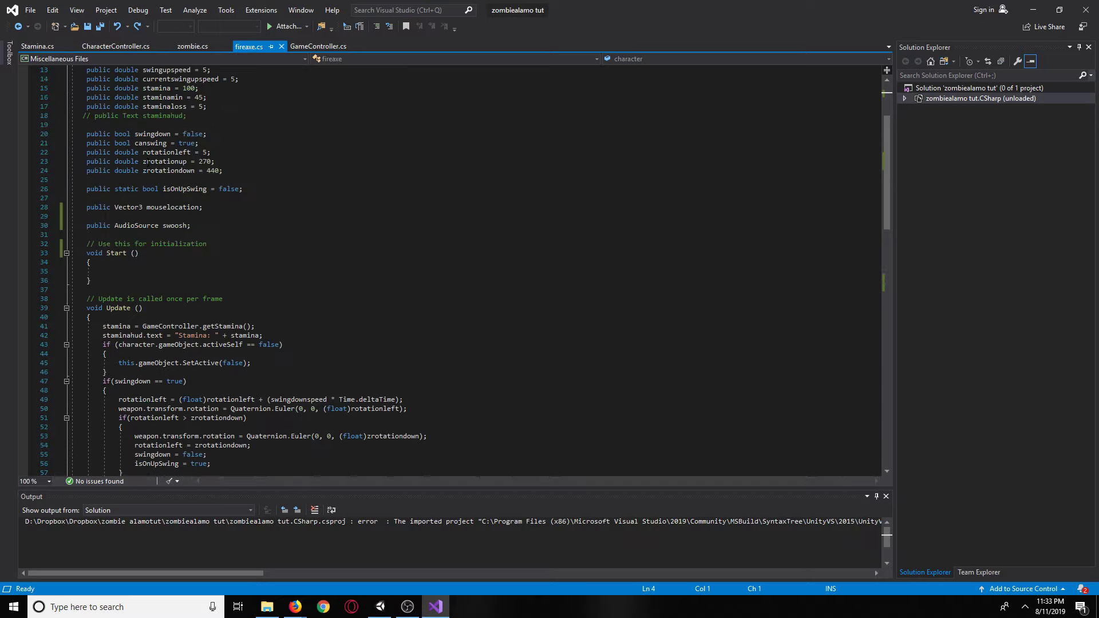
{"action": "scroll", "coordinate": [275, 262], "scroll_direction": "down", "scroll_amount": 9}
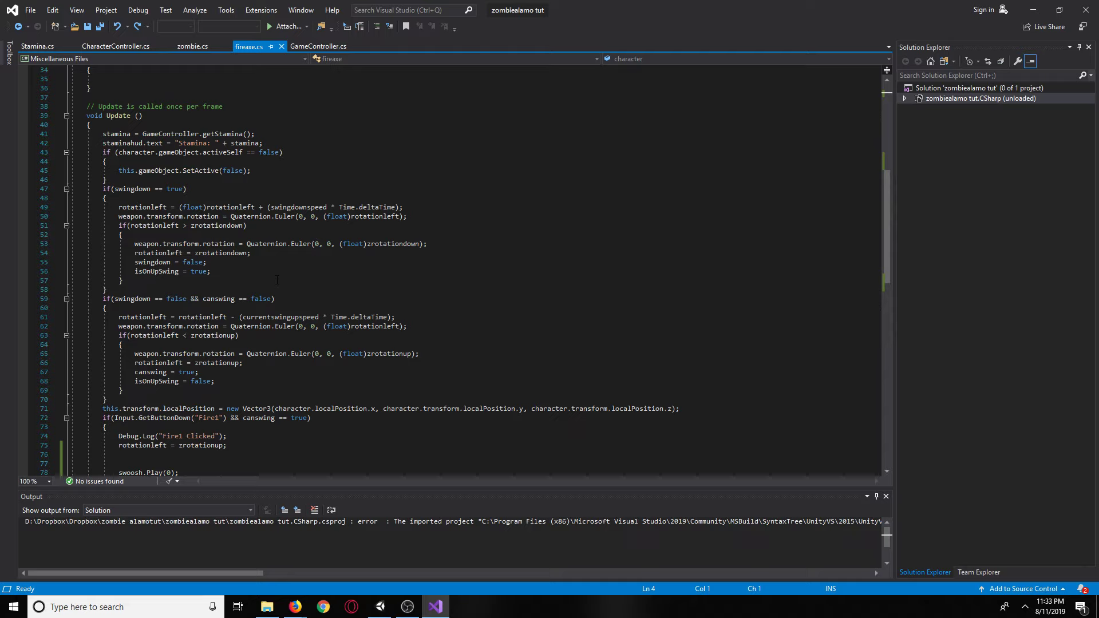
{"action": "scroll", "coordinate": [273, 288], "scroll_direction": "down", "scroll_amount": 9}
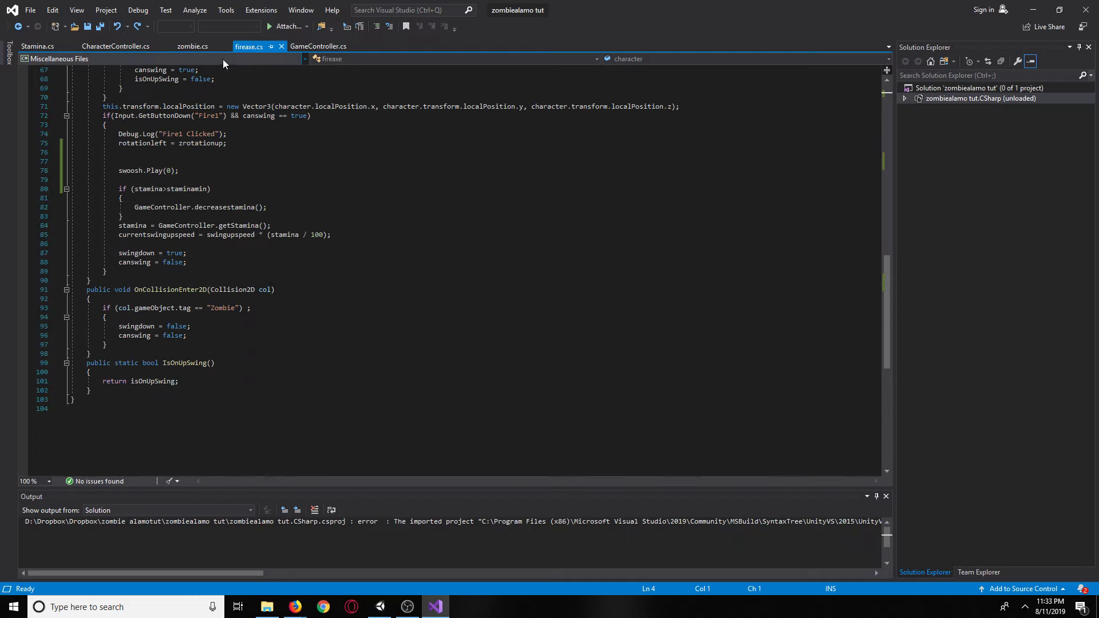
Return to GameController.cs and re-read the stamina methods, the Update method and the stamina and audio variable declarations.
{"action": "left_click", "coordinate": [319, 47]}
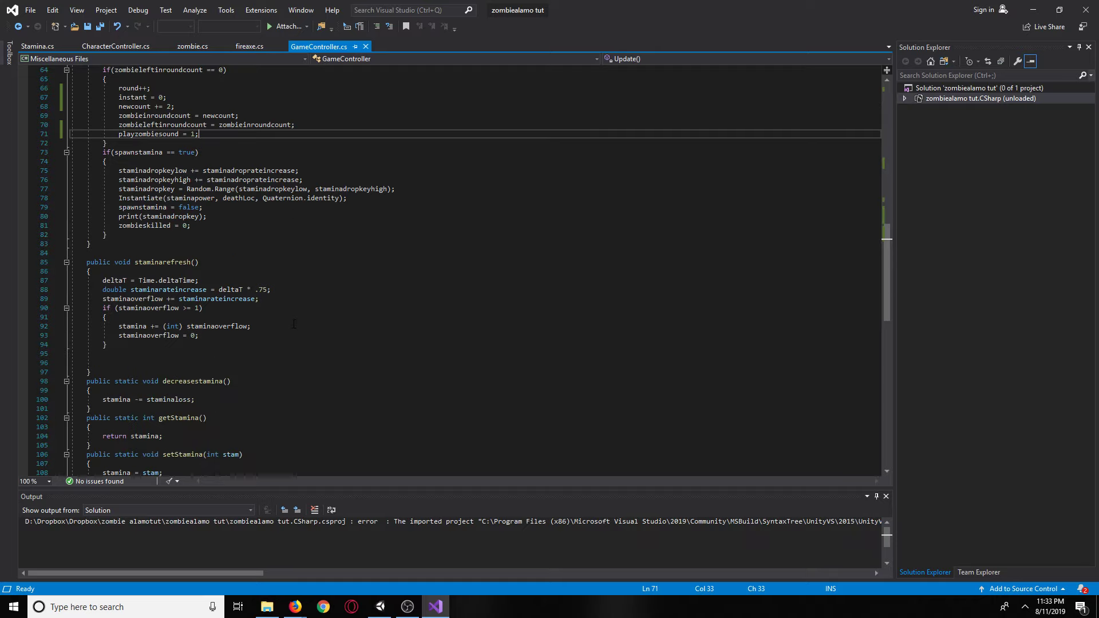
{"action": "scroll", "coordinate": [294, 324], "scroll_direction": "down", "scroll_amount": 8}
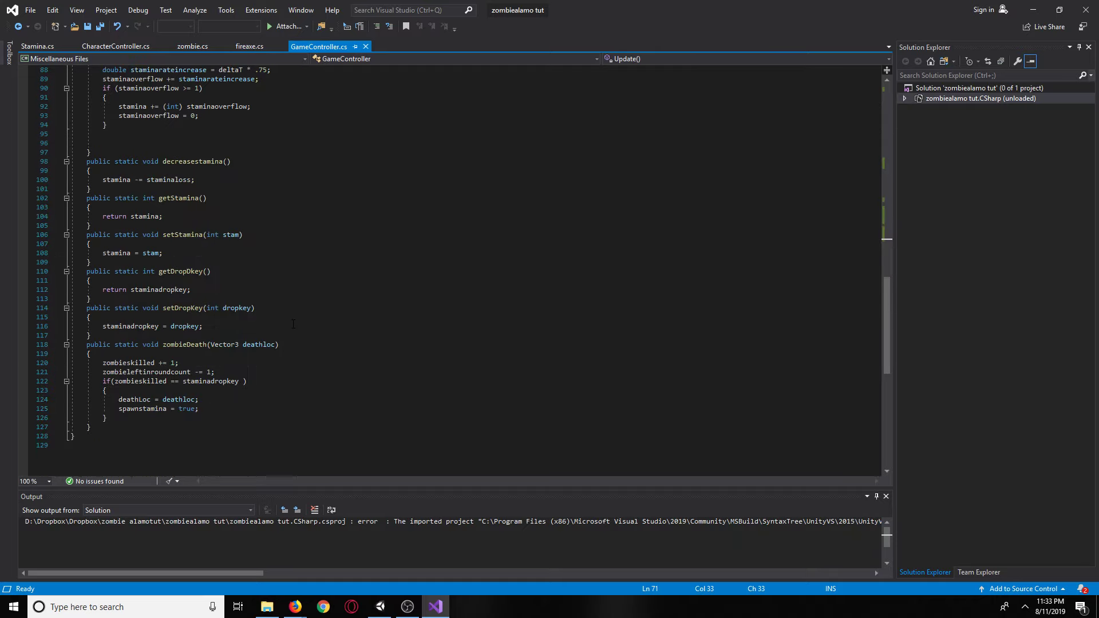
{"action": "scroll", "coordinate": [452, 268], "scroll_direction": "up", "scroll_amount": 7}
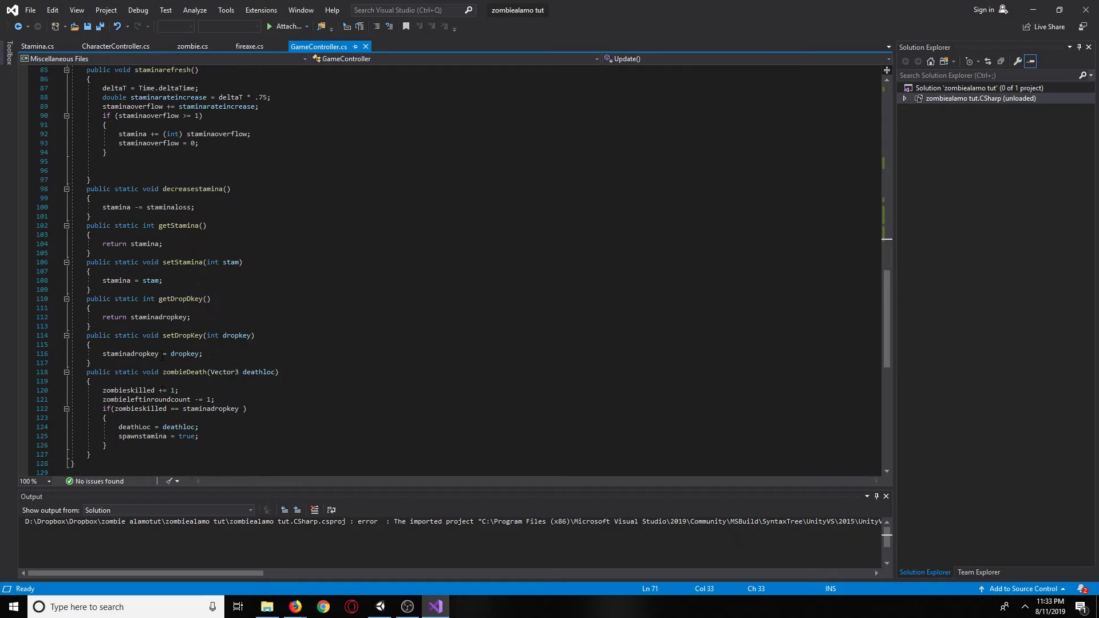
{"action": "scroll", "coordinate": [160, 356], "scroll_direction": "up", "scroll_amount": 11}
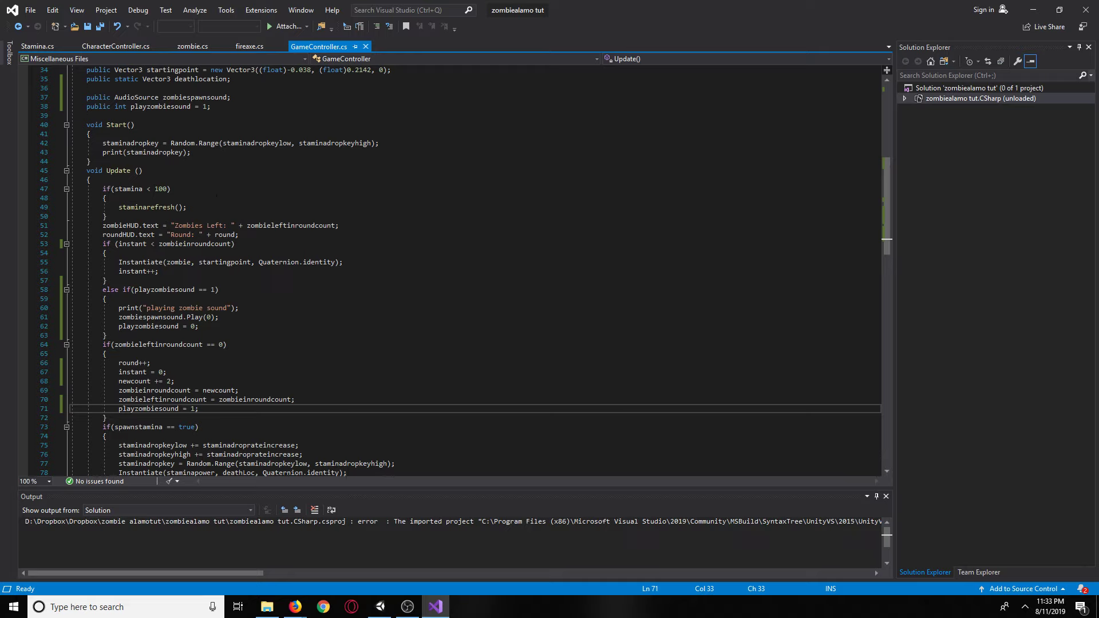
{"action": "scroll", "coordinate": [318, 331], "scroll_direction": "down", "scroll_amount": 3}
{"action": "scroll", "coordinate": [320, 344], "scroll_direction": "up", "scroll_amount": 9}
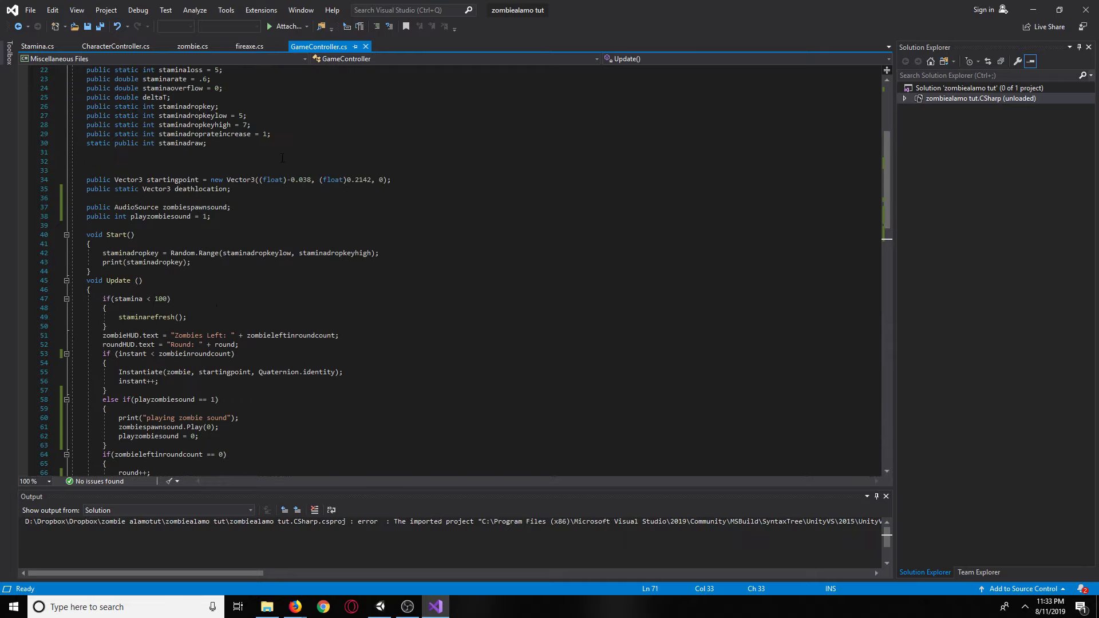
Switch to Unity and play-test the game, repeatedly swinging the fire axe at the zombies to see how low stamina drops, and stop it.
{"action": "left_click", "coordinate": [380, 606]}
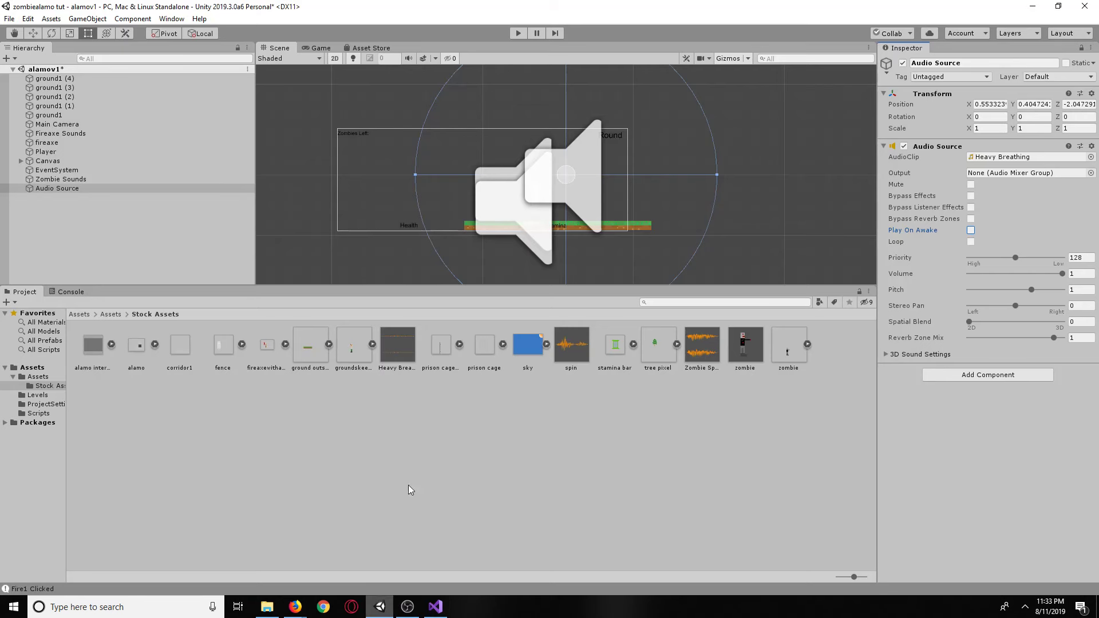
{"action": "left_click", "coordinate": [517, 33]}
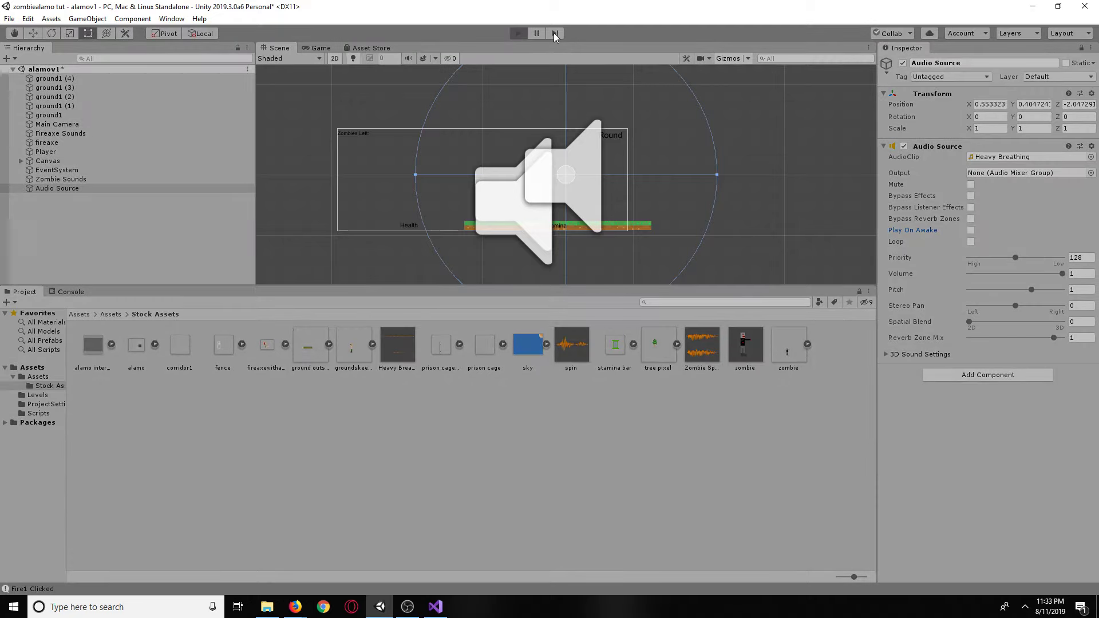
{"action": "key", "text": "a"}
{"action": "left_click", "coordinate": [590, 179]}
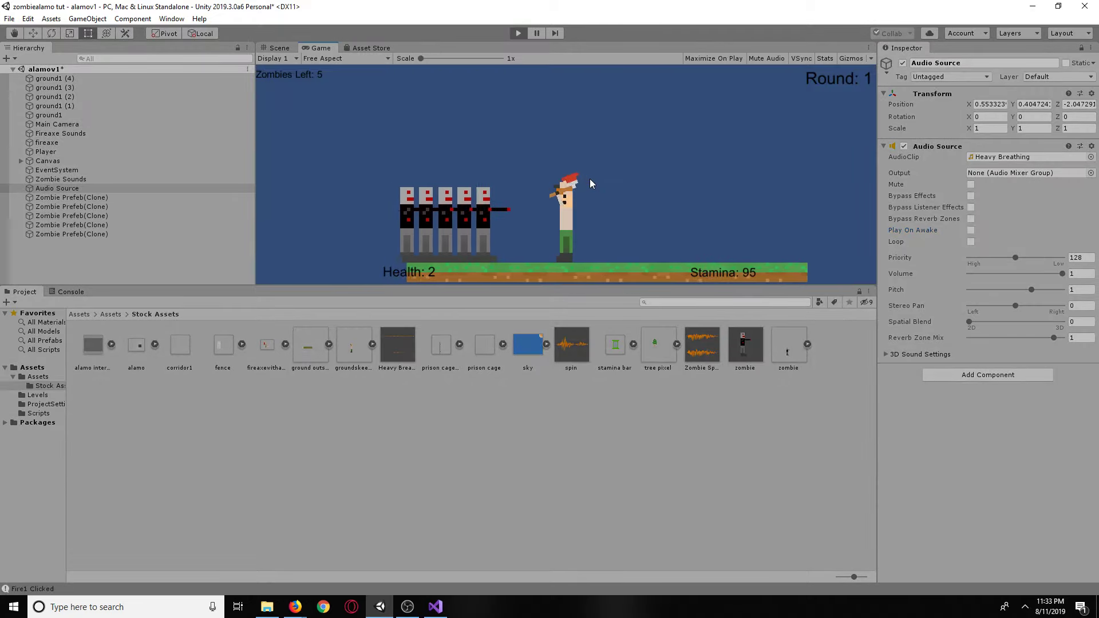
{"action": "key", "text": "d"}
{"action": "key", "text": "a"}
{"action": "left_click", "coordinate": [590, 179]}
{"action": "key", "text": "d"}
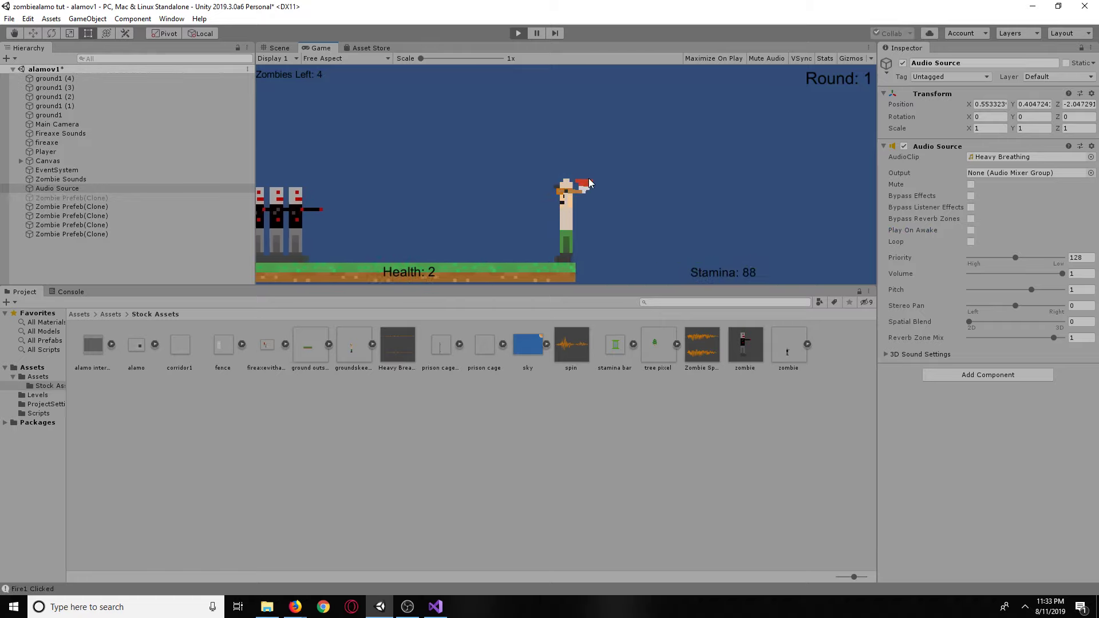
{"action": "left_click", "coordinate": [589, 178]}
{"action": "left_click", "coordinate": [588, 178]}
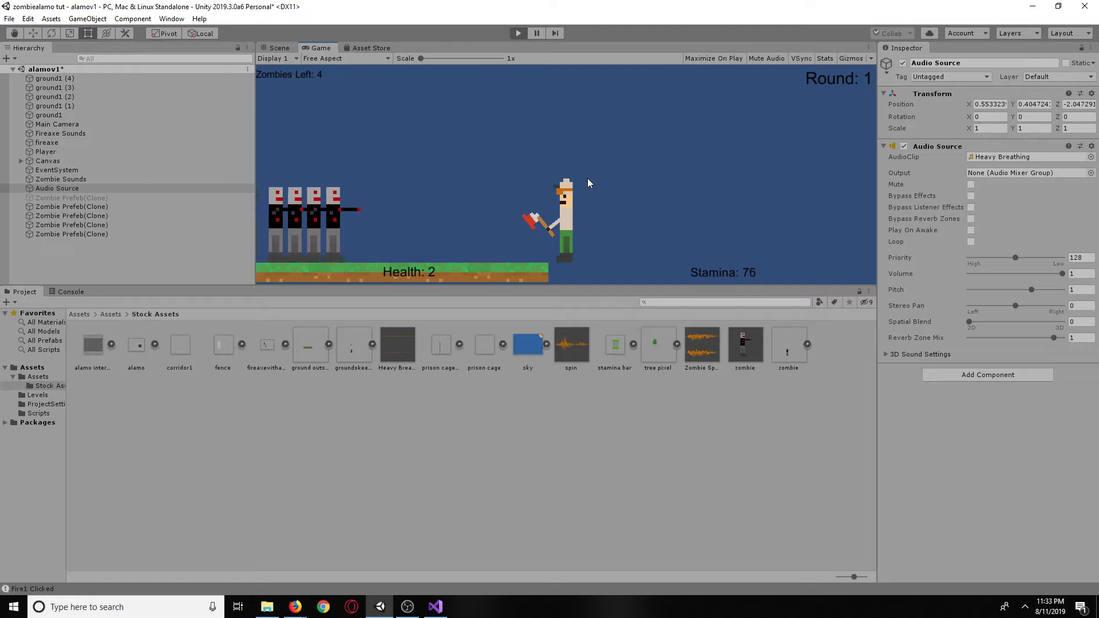
{"action": "left_click", "coordinate": [588, 180]}
{"action": "key", "text": "a"}
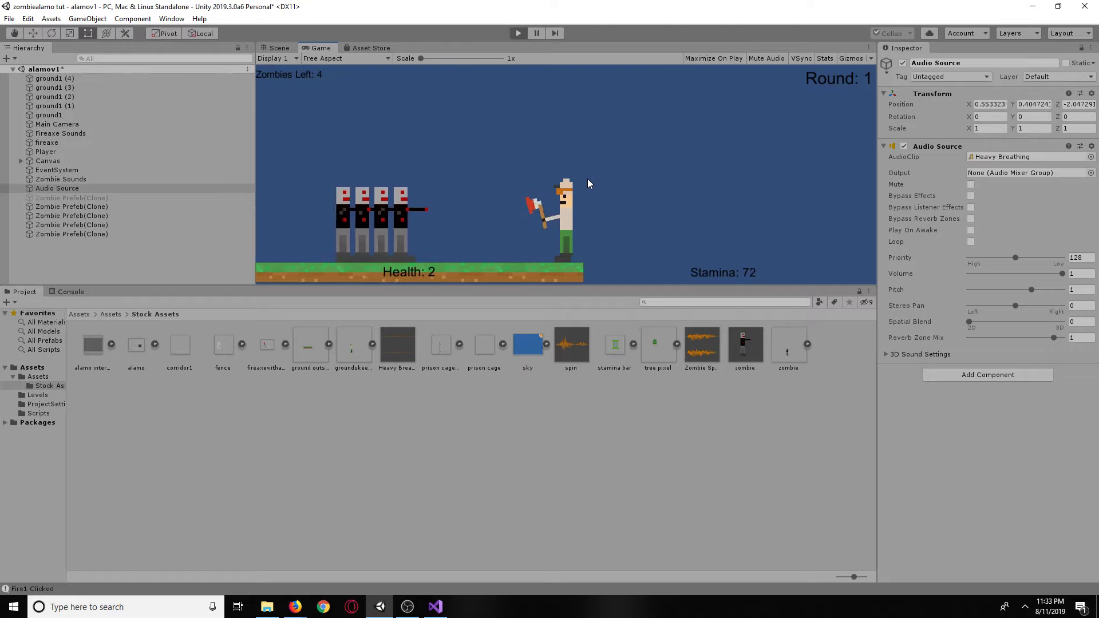
{"action": "key", "text": "a"}
{"action": "left_click", "coordinate": [586, 178]}
{"action": "key", "text": "d"}
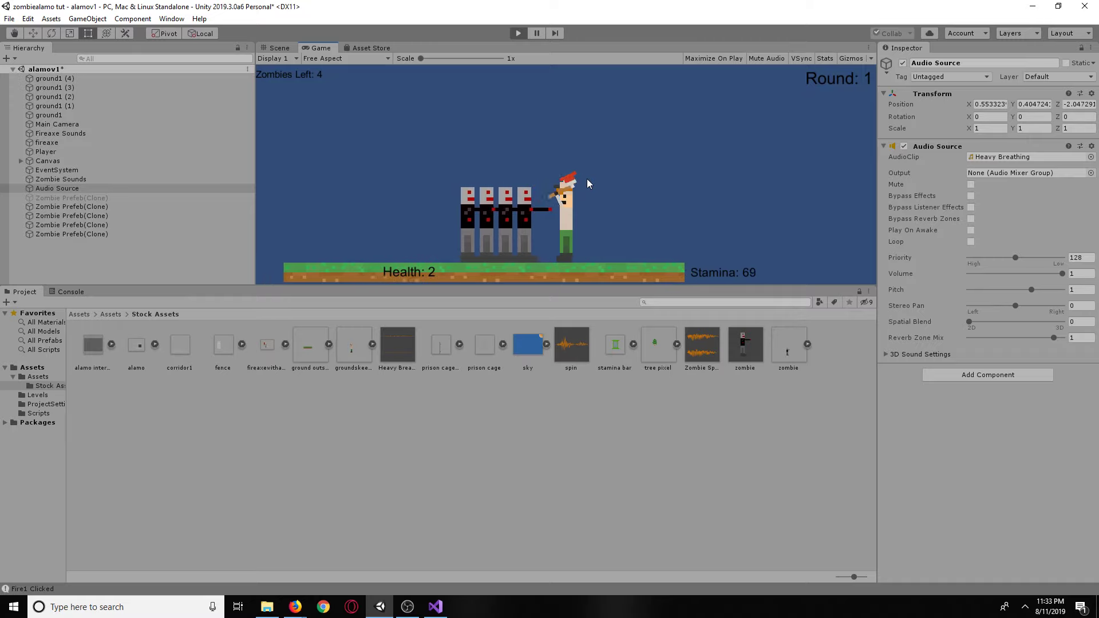
{"action": "left_click", "coordinate": [587, 179]}
{"action": "key", "text": "a"}
{"action": "left_click", "coordinate": [585, 179]}
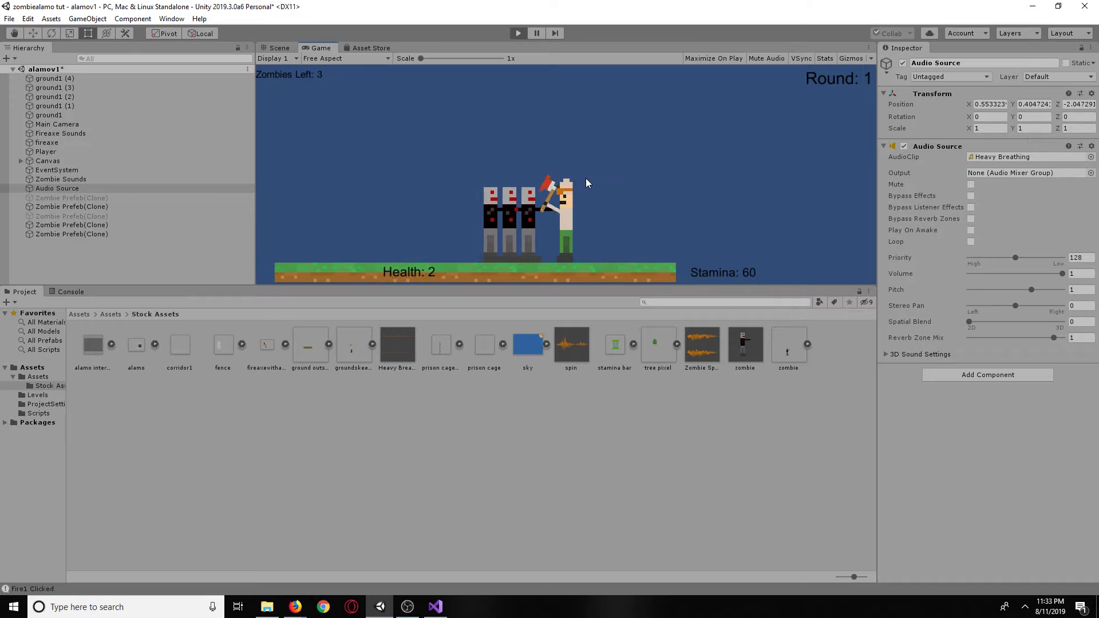
{"action": "key", "text": "d"}
{"action": "key", "text": "a"}
{"action": "left_click", "coordinate": [585, 179]}
{"action": "key", "text": "d"}
{"action": "key", "text": "d"}
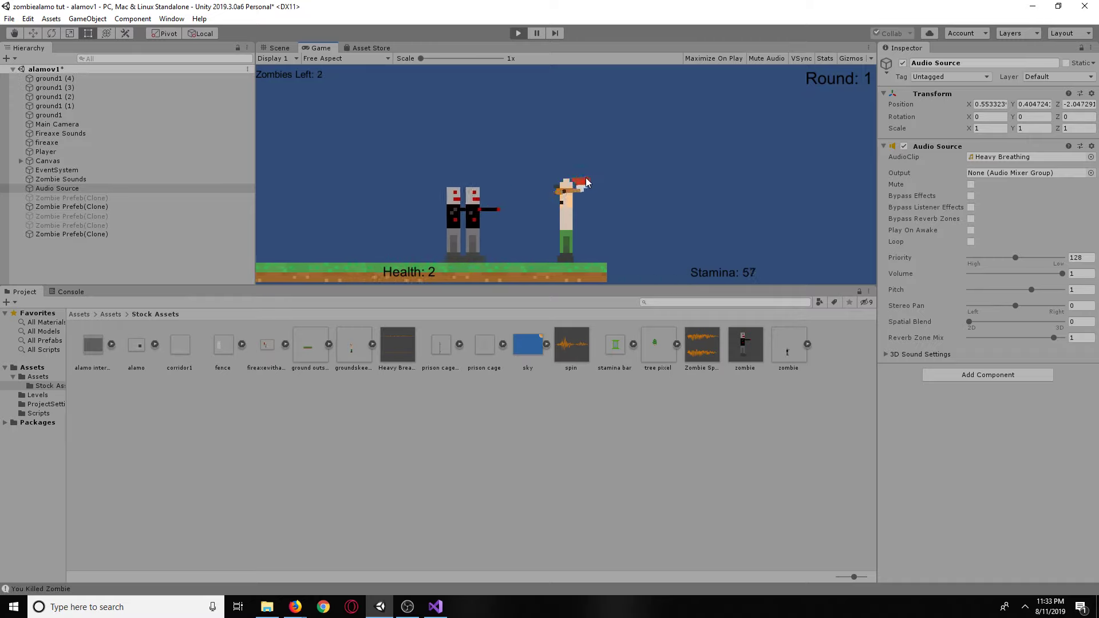
{"action": "left_click", "coordinate": [585, 177]}
{"action": "key", "text": "d"}
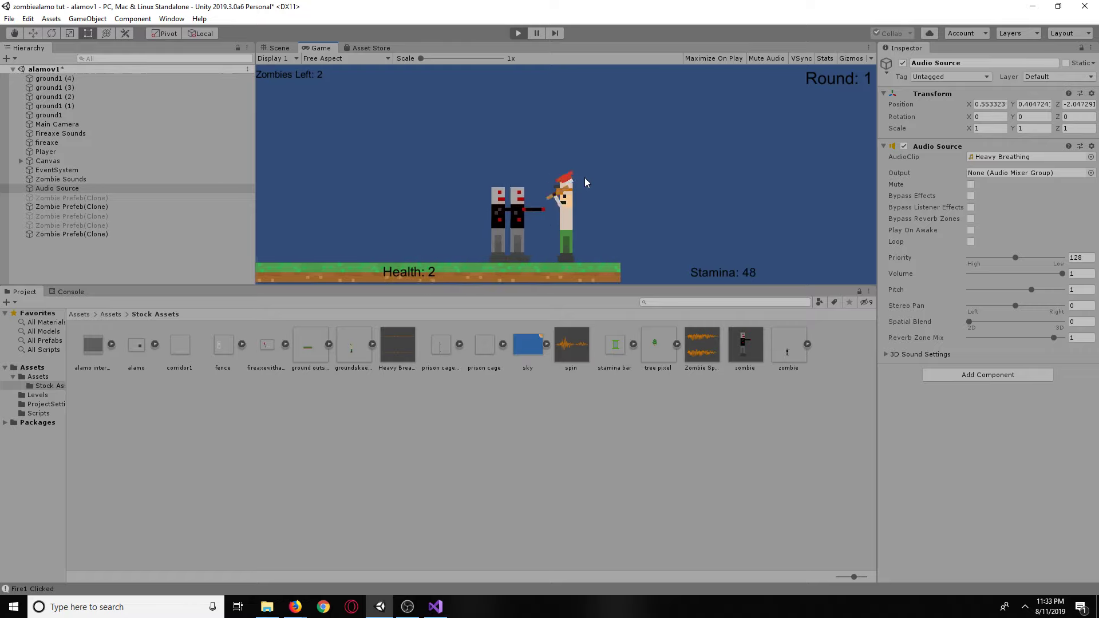
{"action": "left_click", "coordinate": [585, 177]}
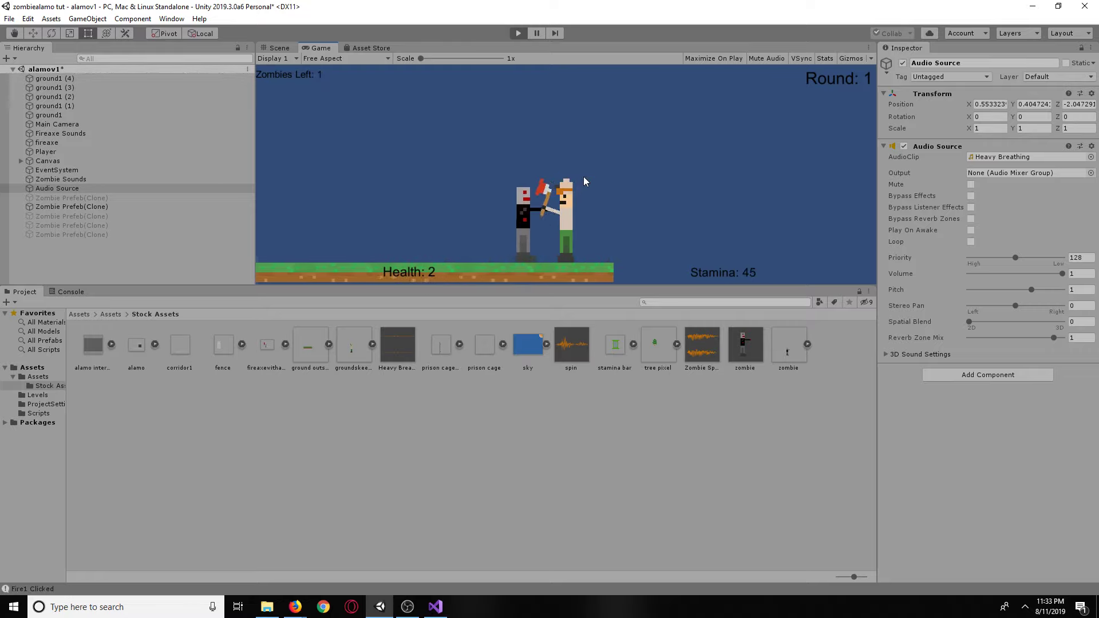
{"action": "left_click", "coordinate": [582, 176]}
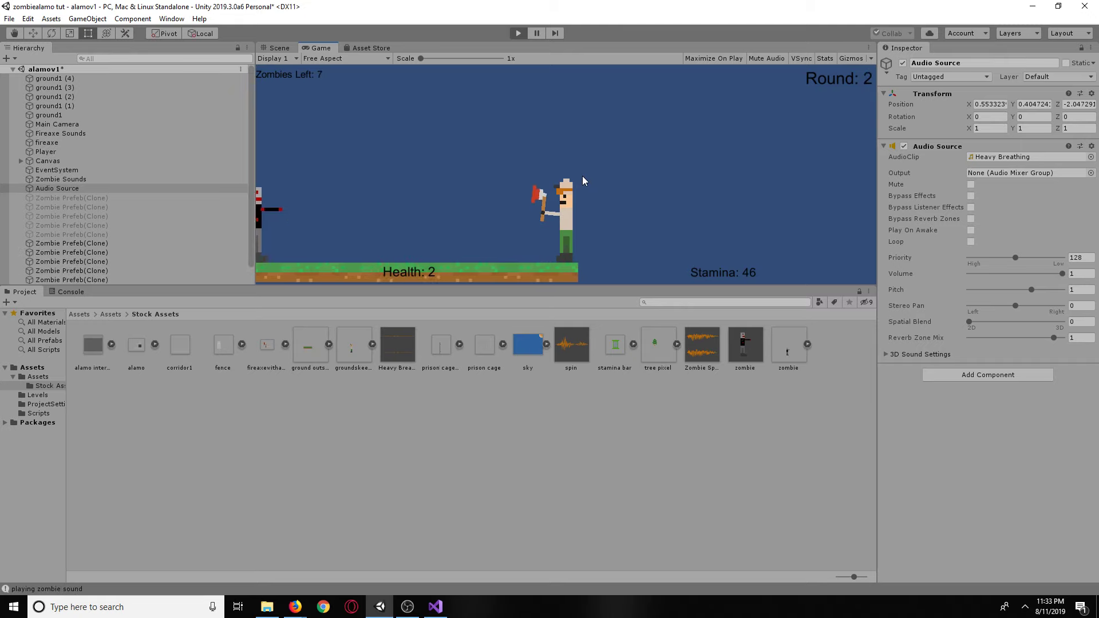
{"action": "key", "text": "d"}
{"action": "key", "text": "a"}
{"action": "left_click", "coordinate": [519, 37]}
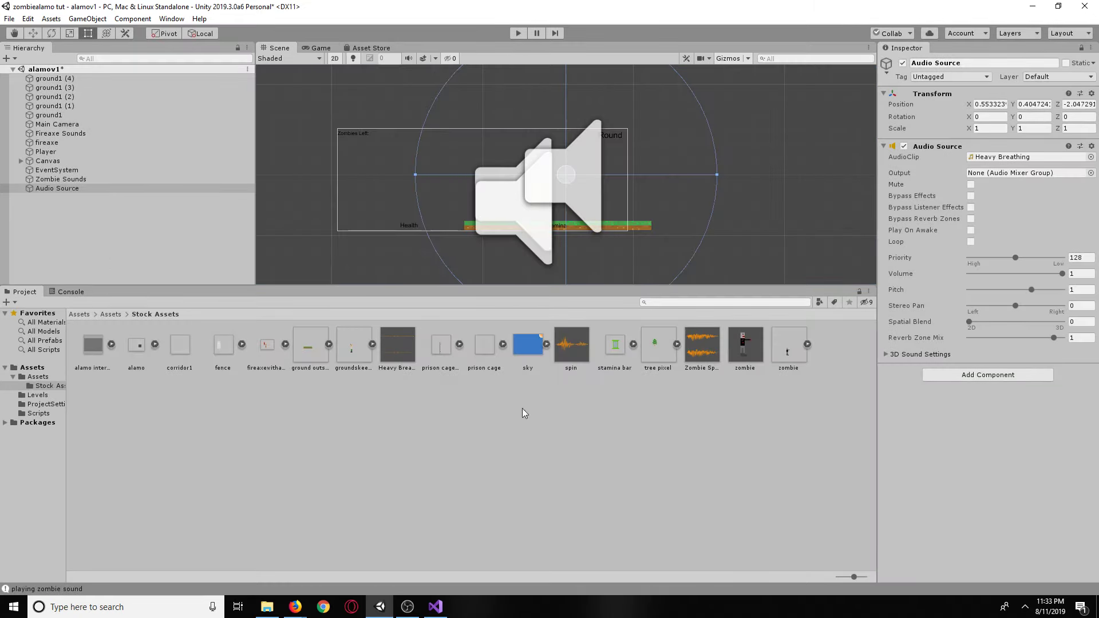
Return to Visual Studio and search GameController.cs for the value 45.
{"action": "left_click", "coordinate": [448, 612]}
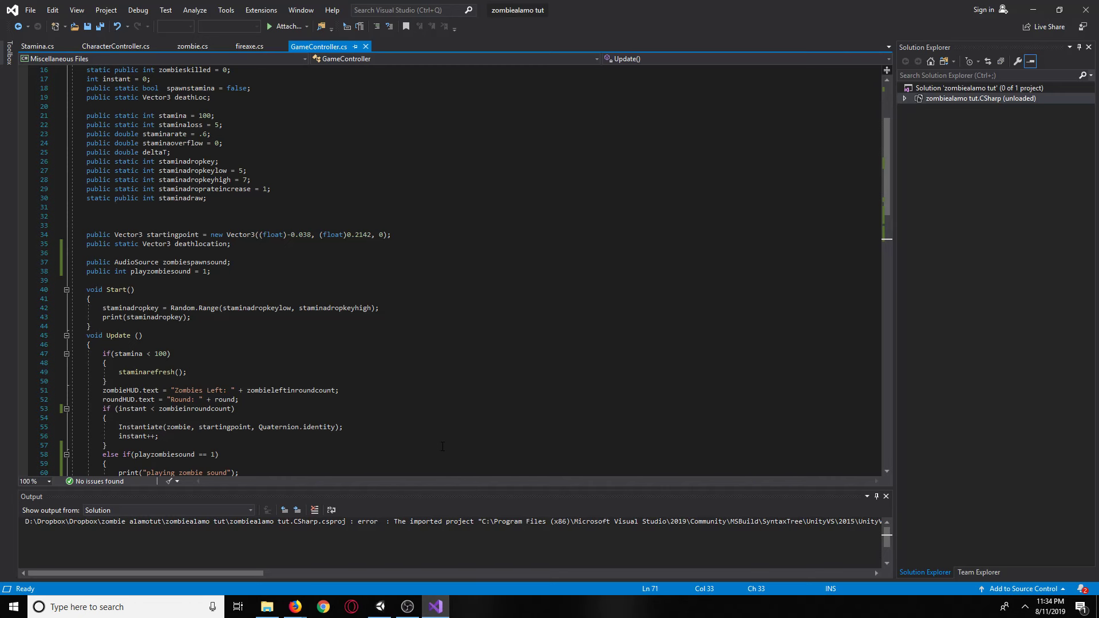
{"action": "scroll", "coordinate": [443, 446], "scroll_direction": "down", "scroll_amount": 1}
{"action": "key", "text": "ctrl+f"}
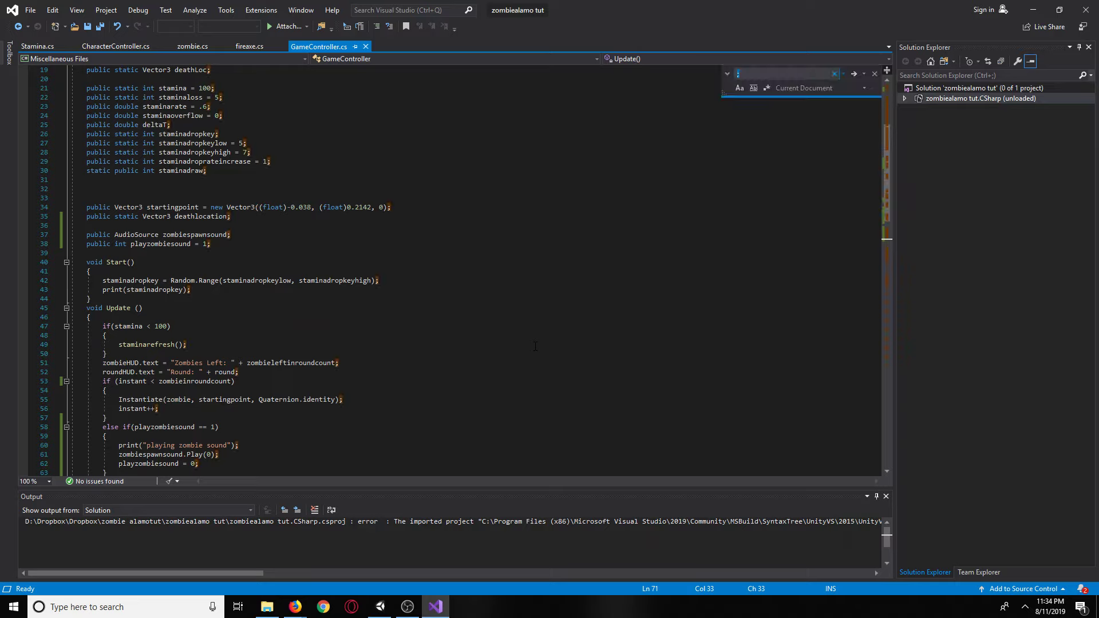
{"action": "type", "text": "45"}
{"action": "key", "text": "Return"}
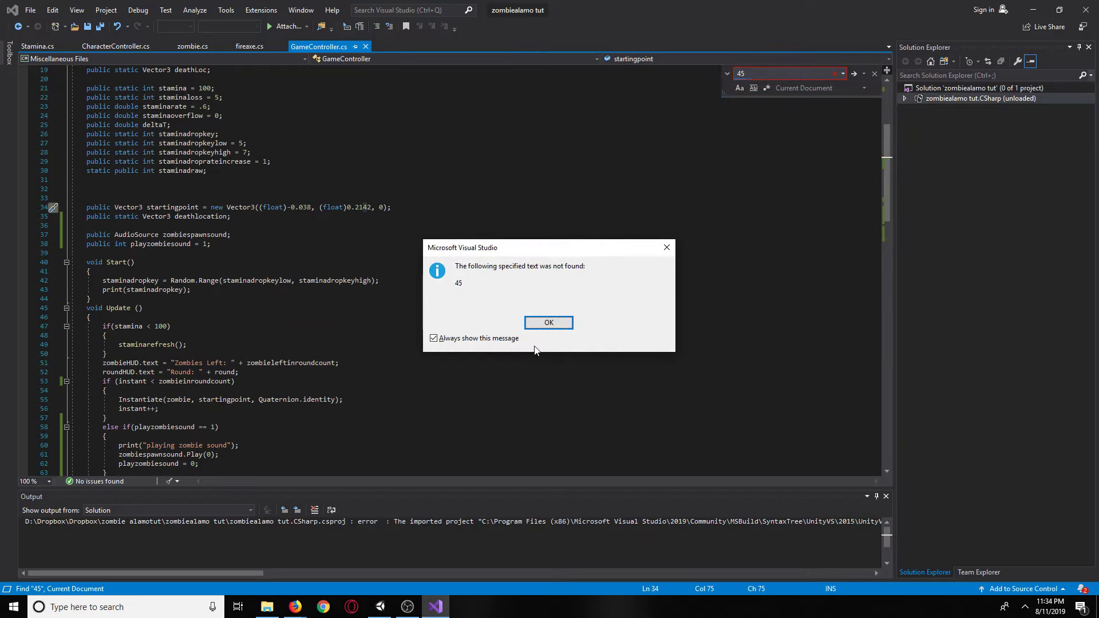
{"action": "left_click", "coordinate": [548, 323]}
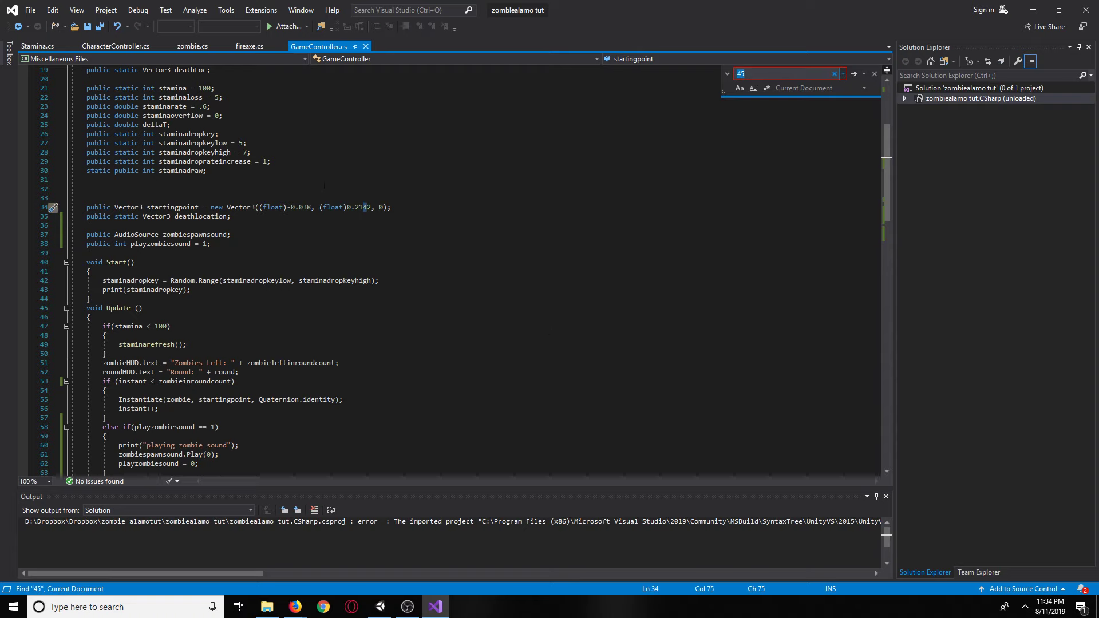
Search fireaxe.cs for the value 45, cycling through all its matches.
{"action": "left_click", "coordinate": [254, 51]}
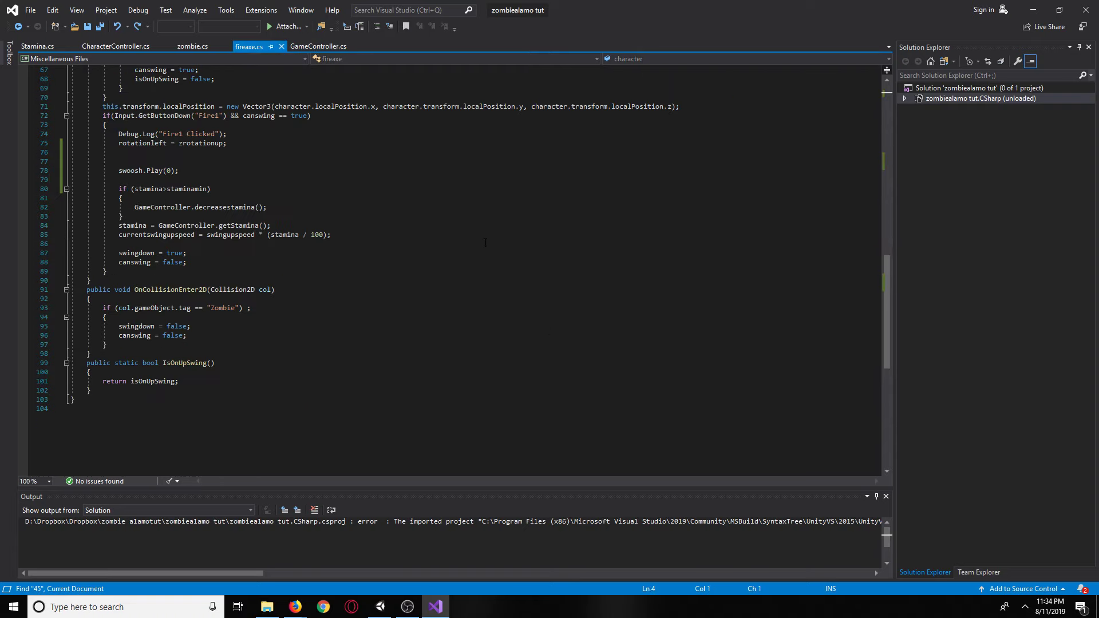
{"action": "key", "text": "ctrl+f"}
{"action": "key", "text": "Return"}
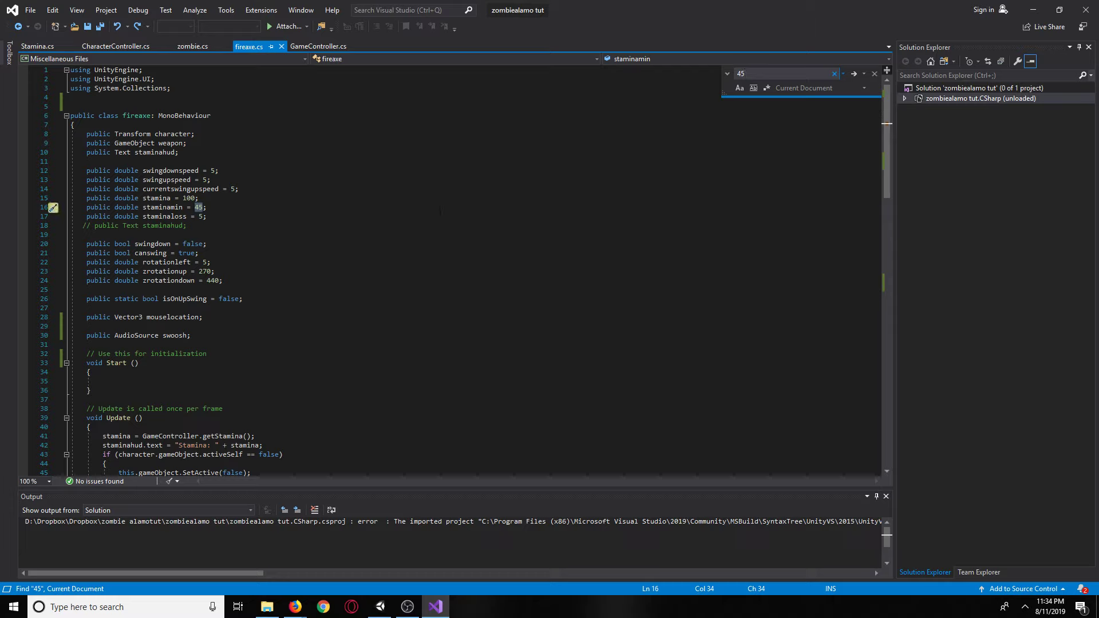
{"action": "key", "text": "Return"}
{"action": "key", "text": "Return"}
{"action": "key", "text": "Return"}
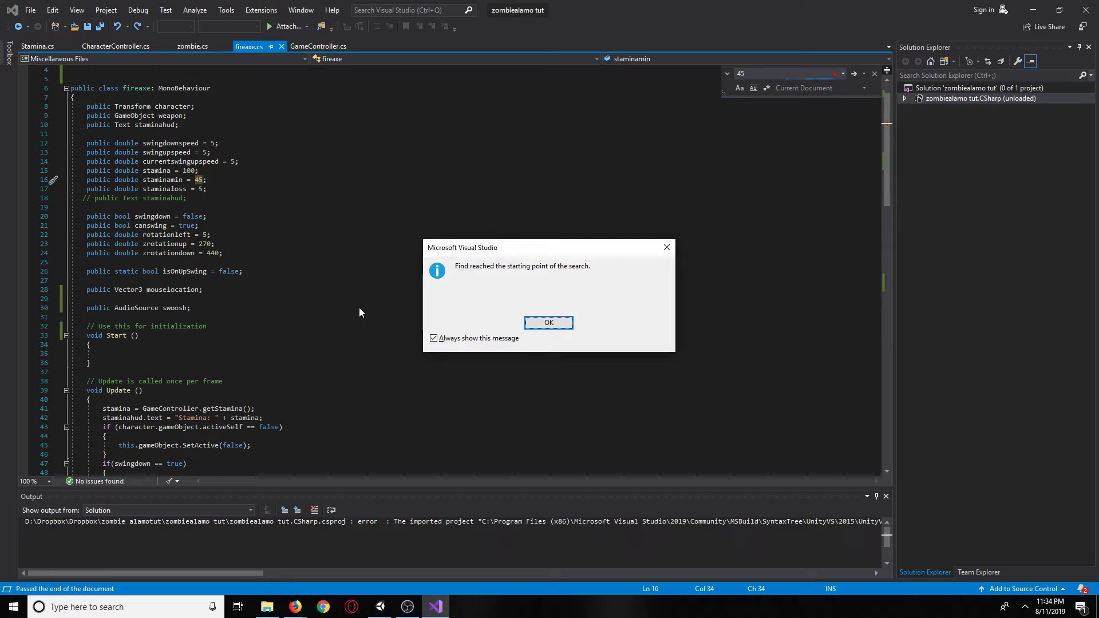
{"action": "left_click", "coordinate": [538, 322]}
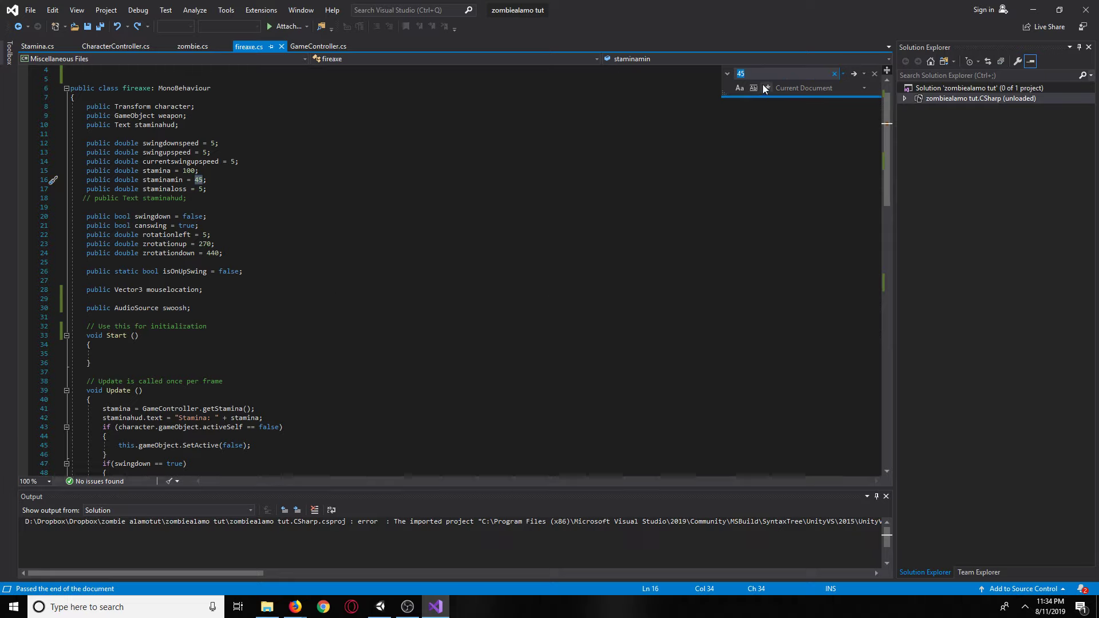
Search fireaxe.cs for staminamin and go to its use in the Fire1 block.
{"action": "type", "text": "sata"}
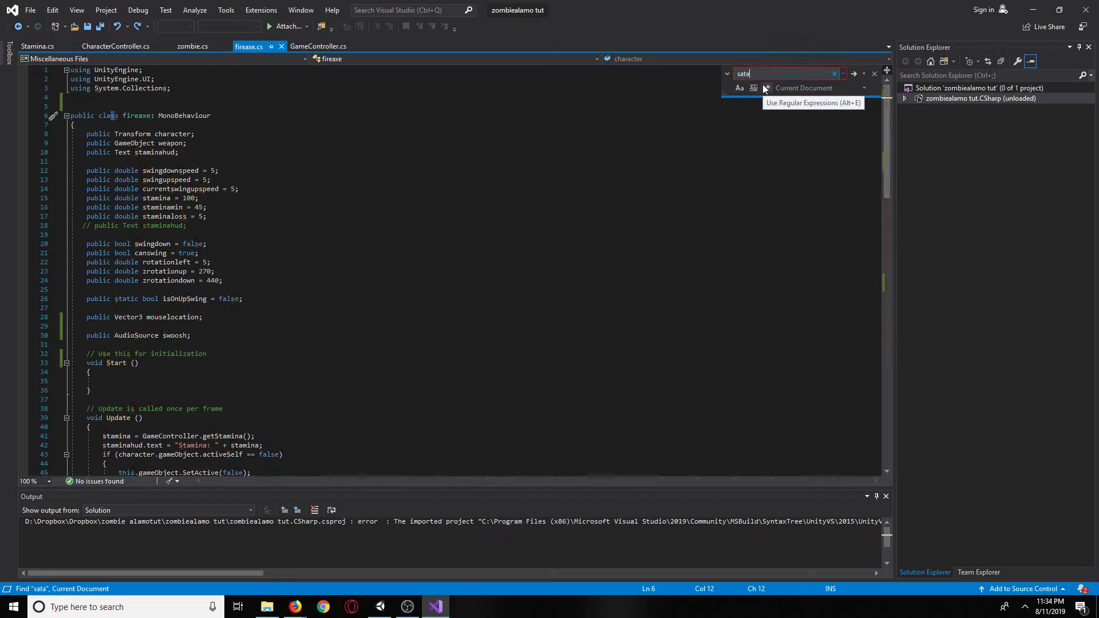
{"action": "key", "text": "BackSpace"}
{"action": "type", "text": "inam"}
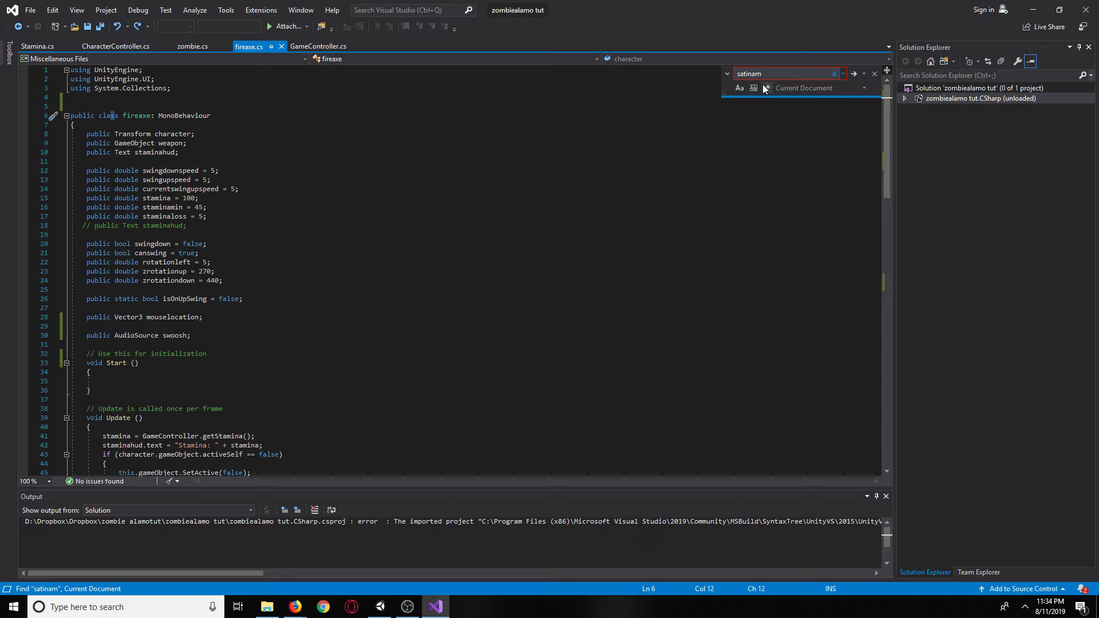
{"action": "key", "text": "BackSpace"}
{"action": "key", "text": "BackSpace"}
{"action": "key", "text": "BackSpace"}
{"action": "key", "text": "BackSpace"}
{"action": "key", "text": "BackSpace"}
{"action": "key", "text": "BackSpace"}
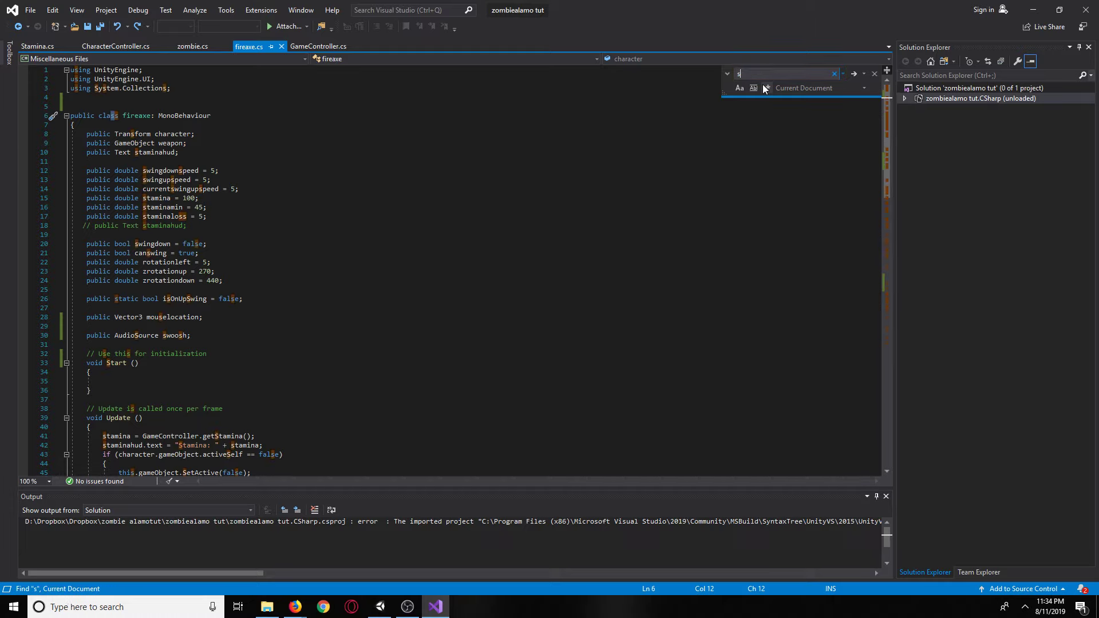
{"action": "type", "text": "tamina"}
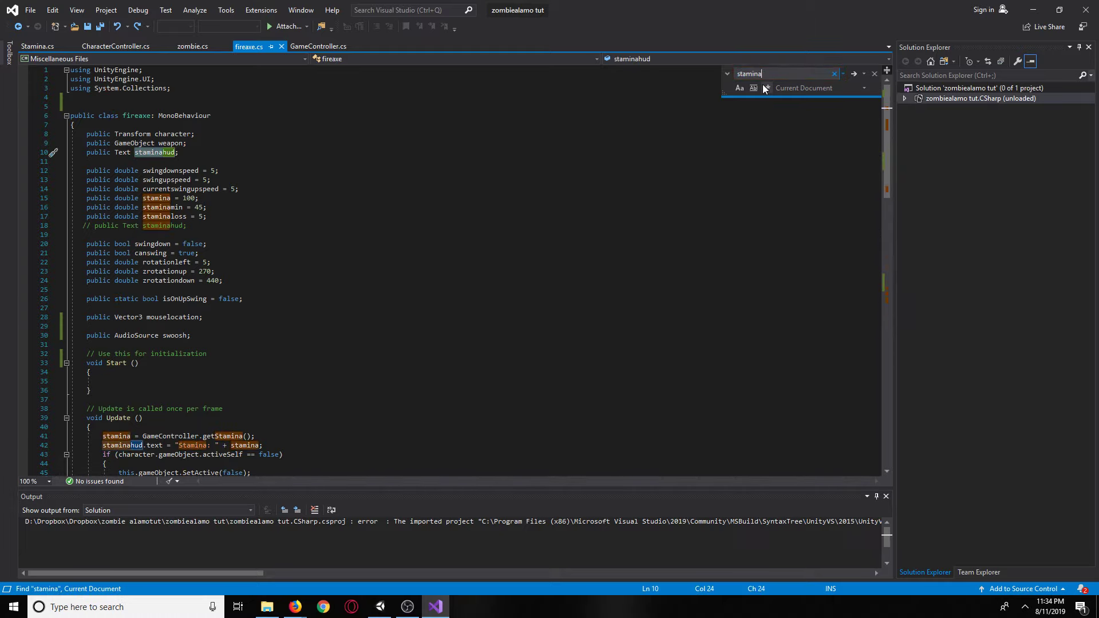
{"action": "type", "text": "min"}
{"action": "key", "text": "Return"}
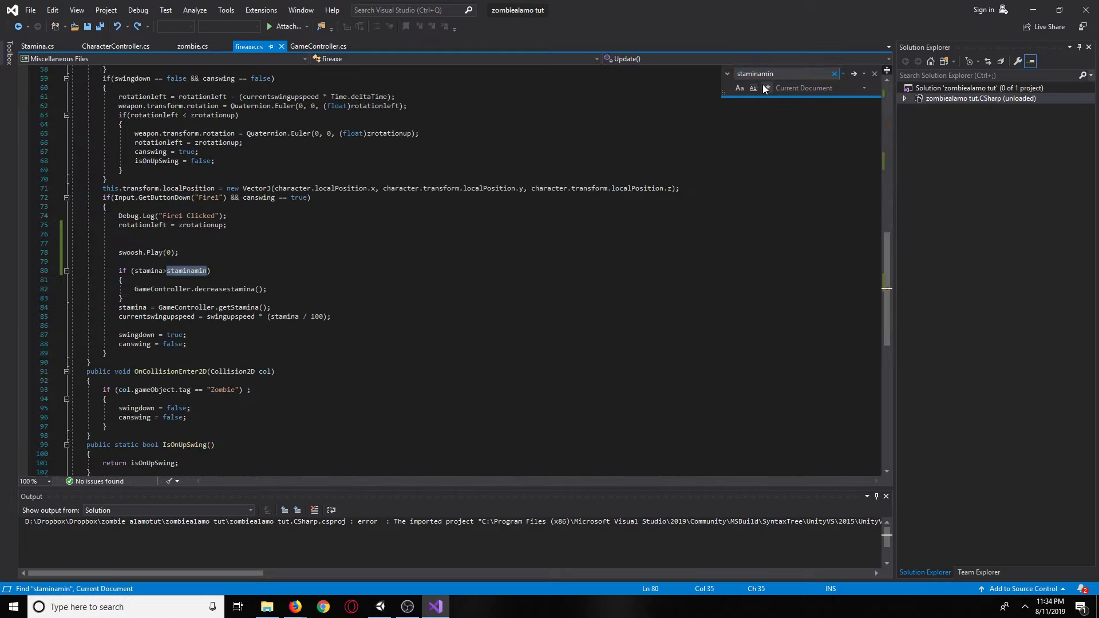
Add an if condition testing stamina < 60 right after the block that calls GameController.decreasestamina().
{"action": "left_click", "coordinate": [161, 278]}
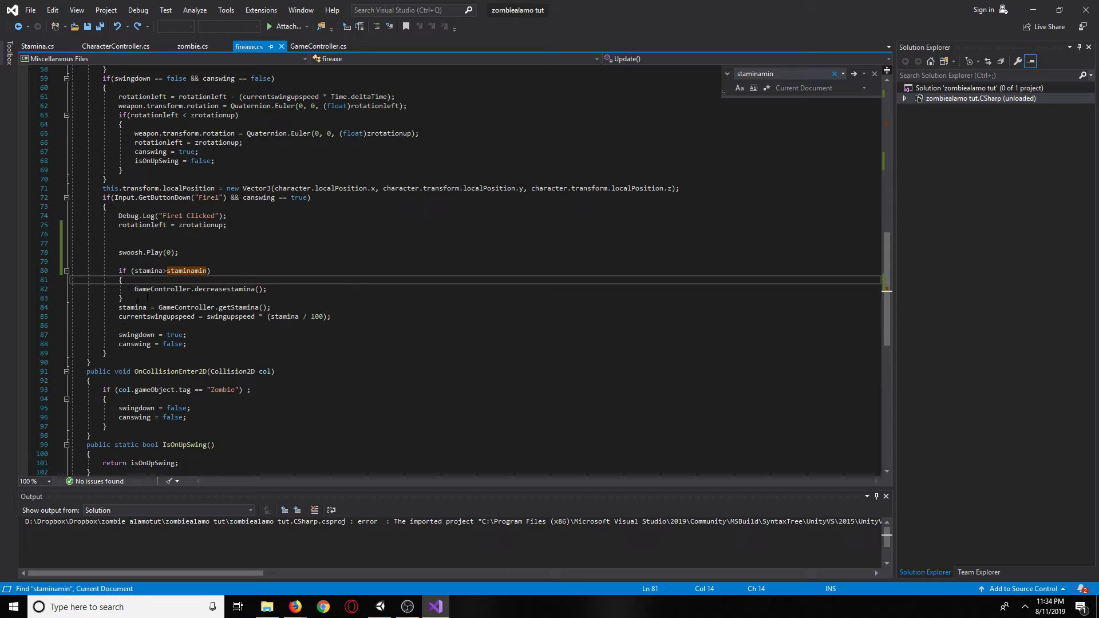
{"action": "left_click", "coordinate": [147, 297]}
{"action": "key", "text": "Return"}
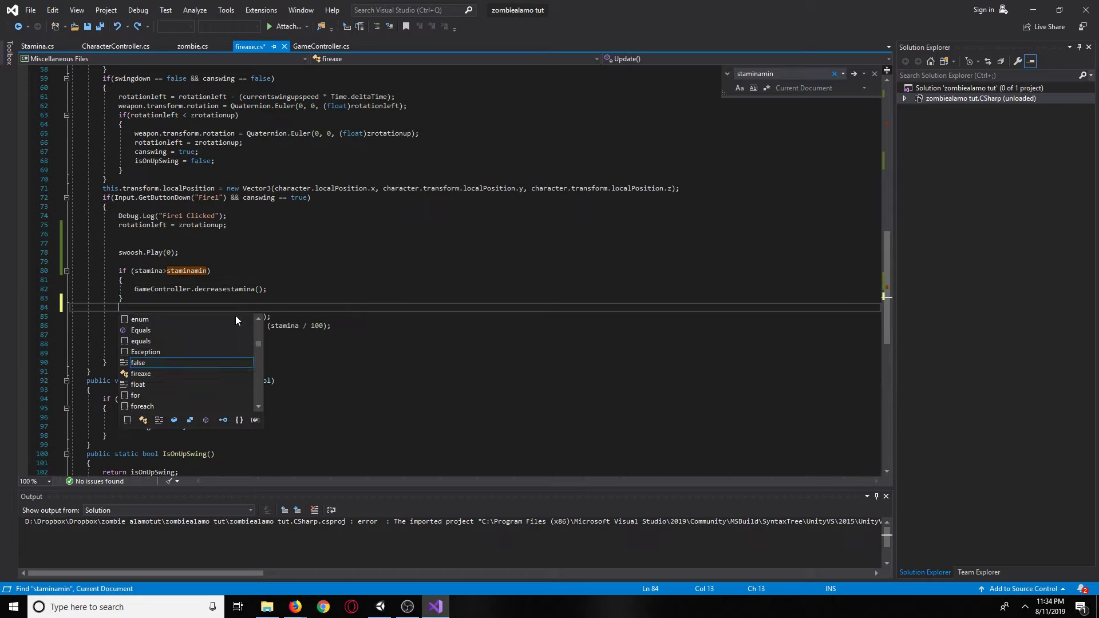
{"action": "type", "text": "if(stam"}
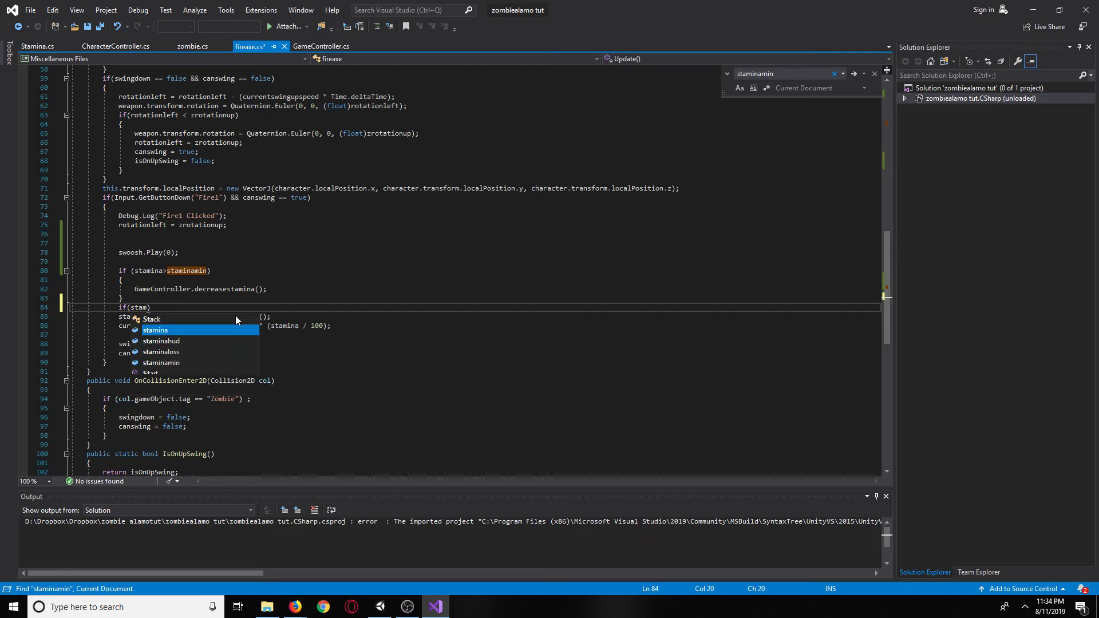
{"action": "type", "text": "ina"}
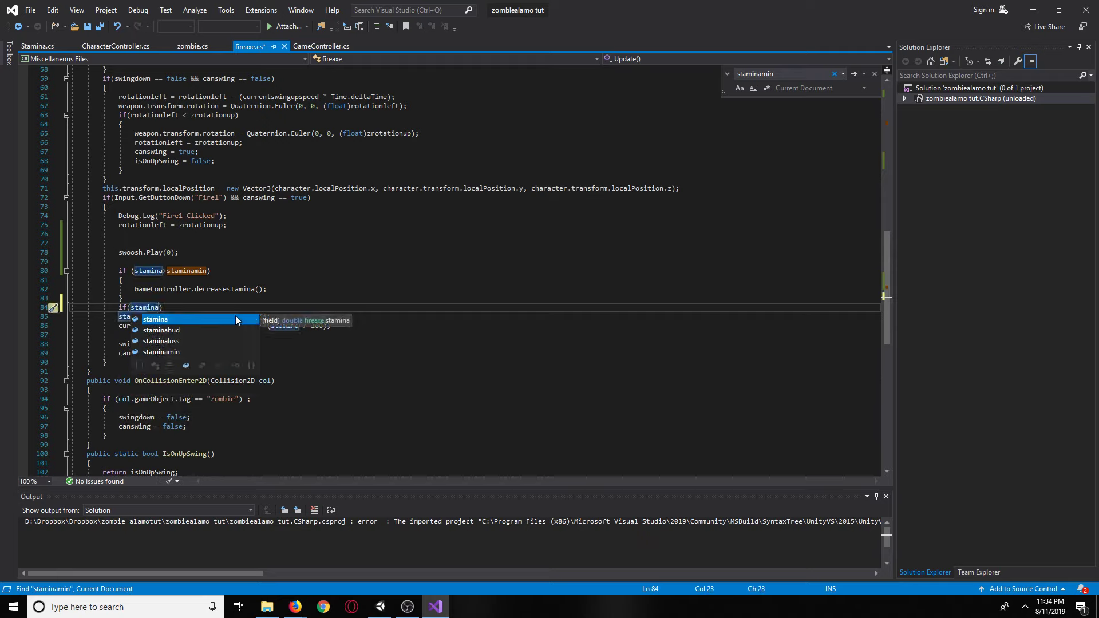
{"action": "type", "text": ">"}
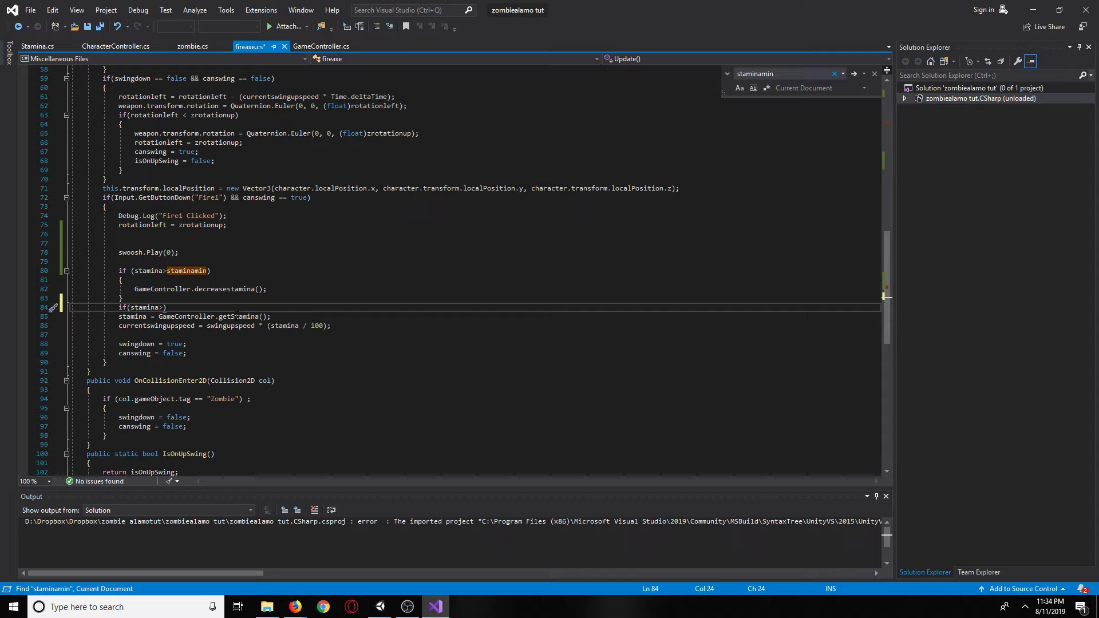
{"action": "key", "text": "BackSpace"}
{"action": "type", "text": ">"}
{"action": "key", "text": "BackSpace"}
{"action": "type", "text": "<60"}
{"action": "key", "text": "BackSpace"}
{"action": "key", "text": "BackSpace"}
{"action": "type", "text": "<60"}
{"action": "key", "text": "Return"}
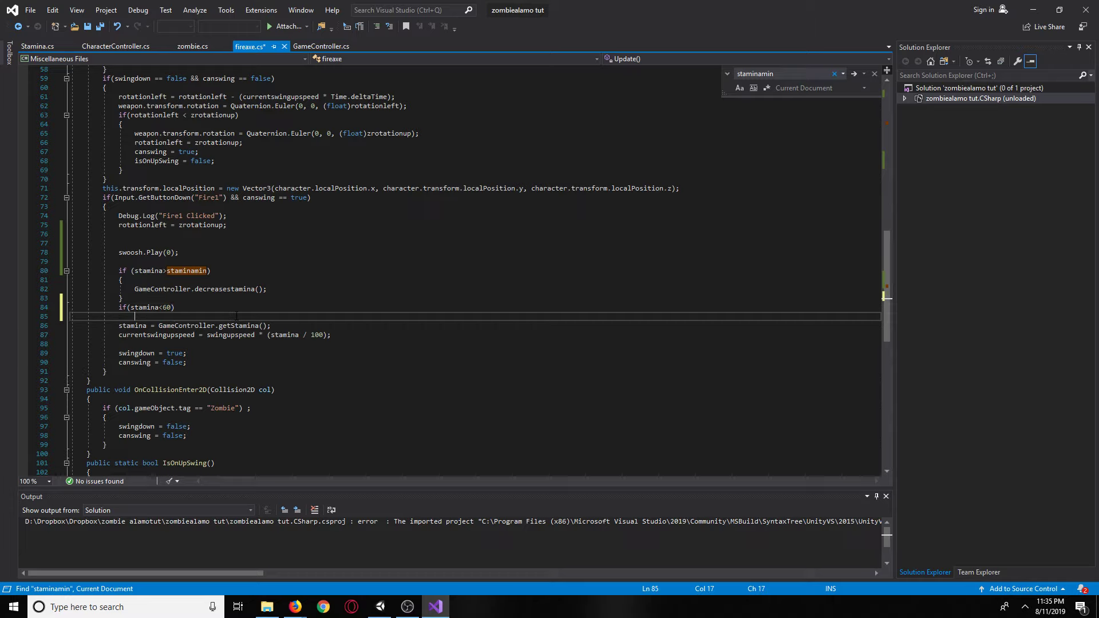
Give the stamina < 60 condition an empty body enclosed in opening and closing braces.
{"action": "type", "text": "}"}
{"action": "key", "text": "Return"}
{"action": "key", "text": "BackSpace"}
{"action": "key", "text": "BackSpace"}
{"action": "key", "text": "BackSpace"}
{"action": "key", "text": "BackSpace"}
{"action": "key", "text": "BackSpace"}
{"action": "key", "text": "BackSpace"}
{"action": "key", "text": "BackSpace"}
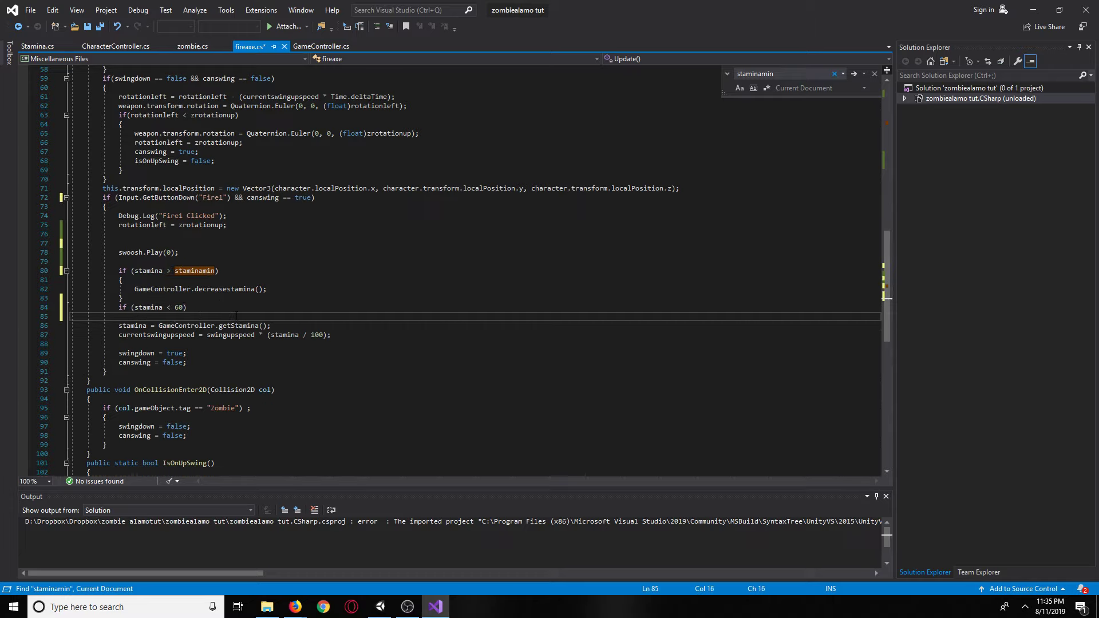
{"action": "key", "text": "Return"}
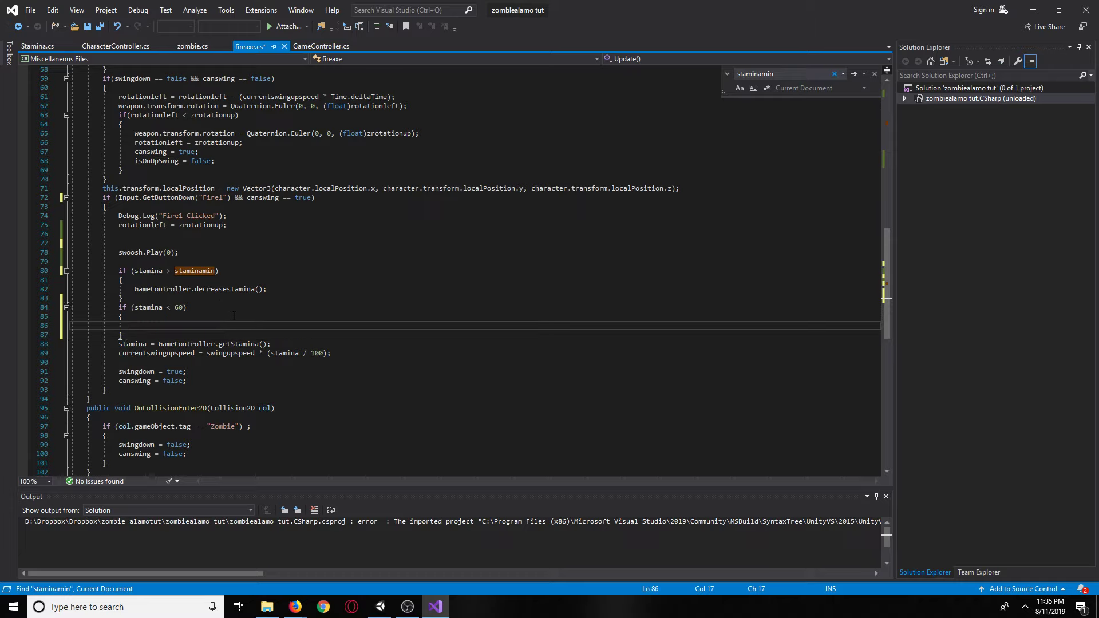
Declare a public AudioSource field named pant directly below the swoosh field in the fireaxe class.
{"action": "scroll", "coordinate": [234, 316], "scroll_direction": "up", "scroll_amount": 19}
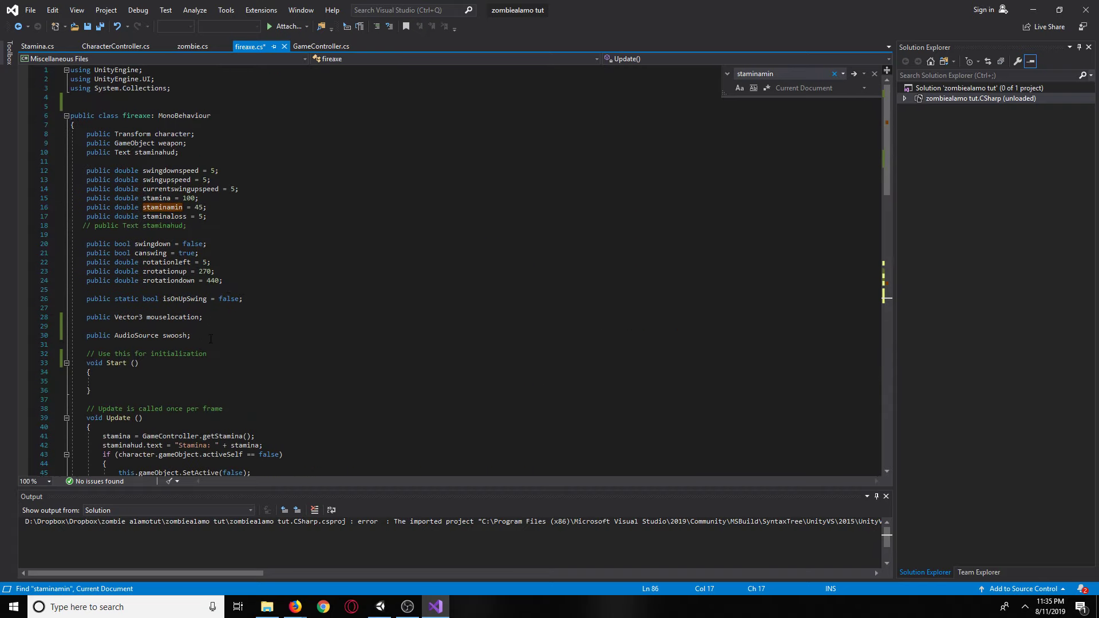
{"action": "left_click", "coordinate": [211, 339]}
{"action": "key", "text": "Return"}
{"action": "type", "text": "publ"}
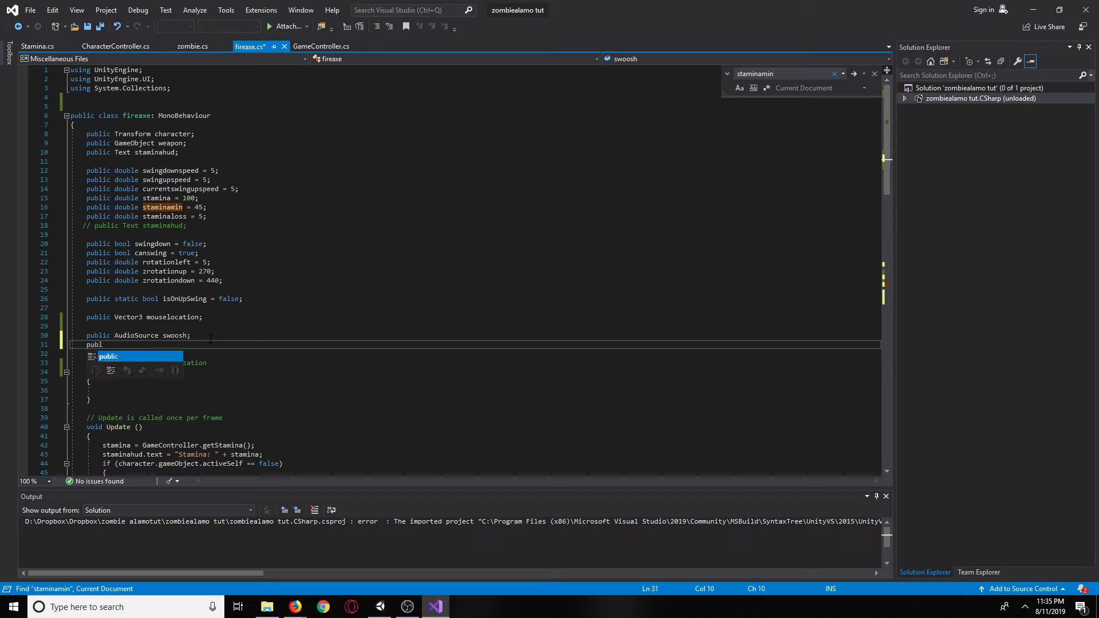
{"action": "type", "text": "ic AudioSource pand"}
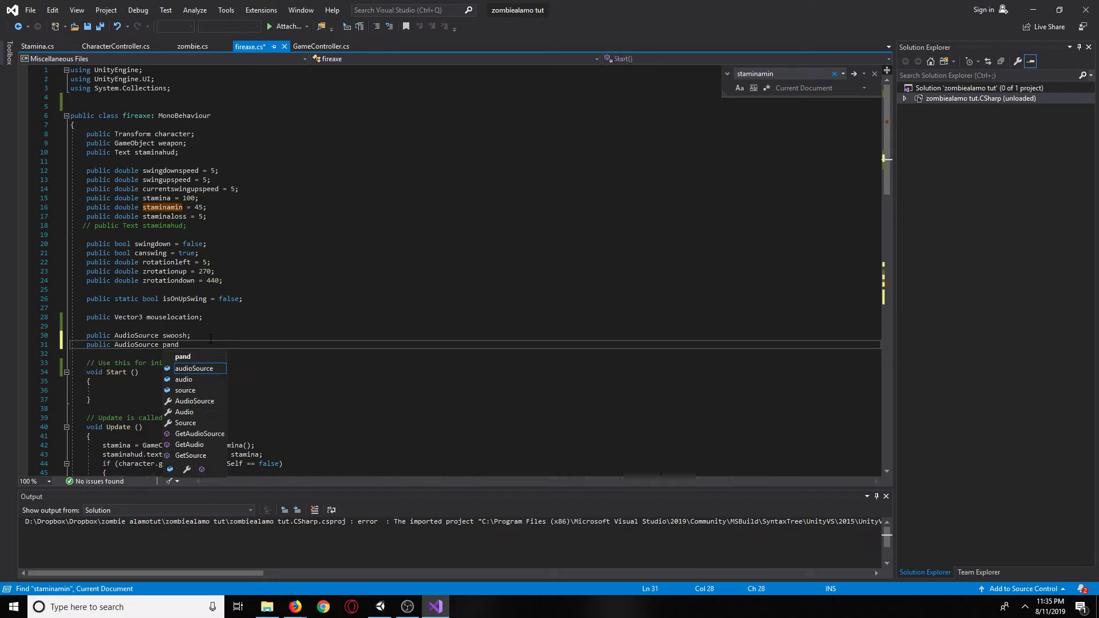
{"action": "key", "text": "BackSpace"}
{"action": "type", "text": "t;"}
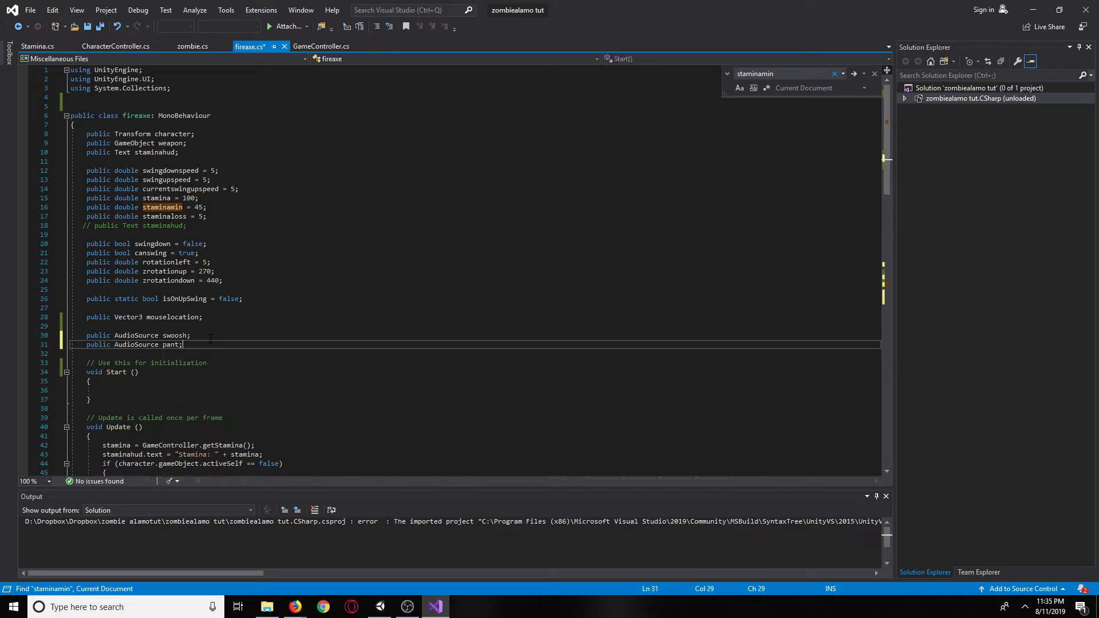
Copy the swoosh.Play(0); statement from the Fire1 block into the empty body of the stamina < 60 condition.
{"action": "scroll", "coordinate": [210, 337], "scroll_direction": "down", "scroll_amount": 20}
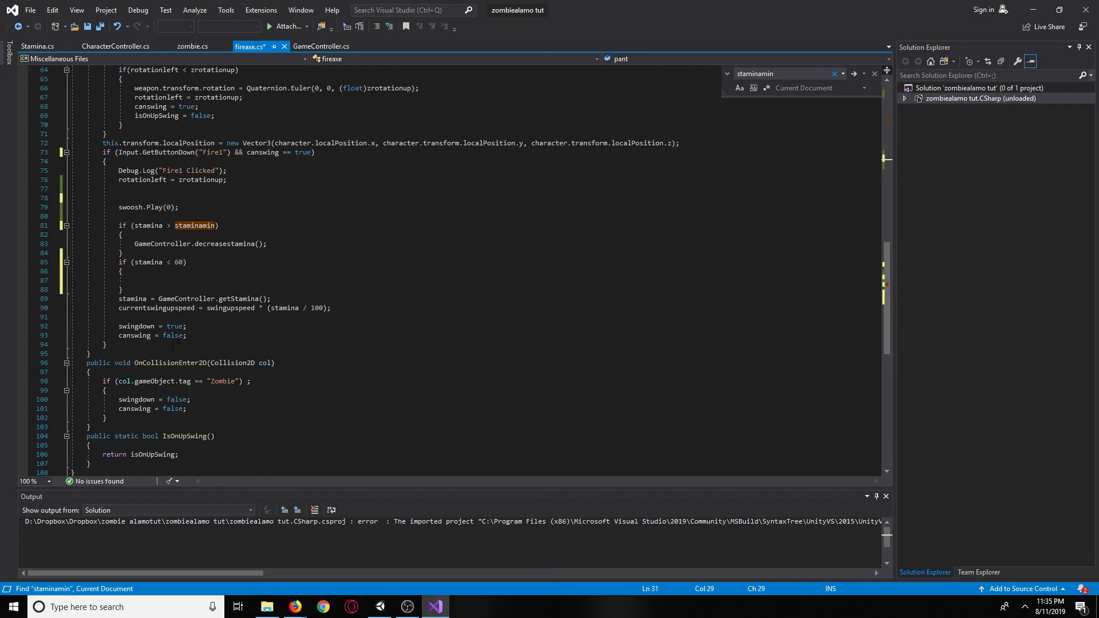
{"action": "scroll", "coordinate": [190, 349], "scroll_direction": "up", "scroll_amount": 10}
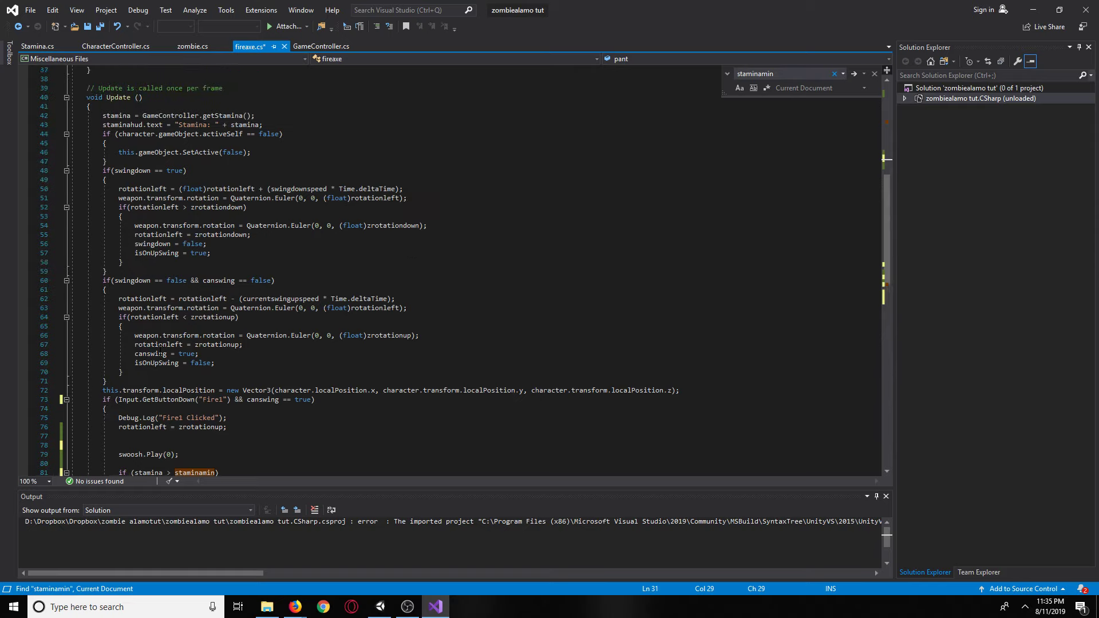
{"action": "scroll", "coordinate": [160, 352], "scroll_direction": "down", "scroll_amount": 7}
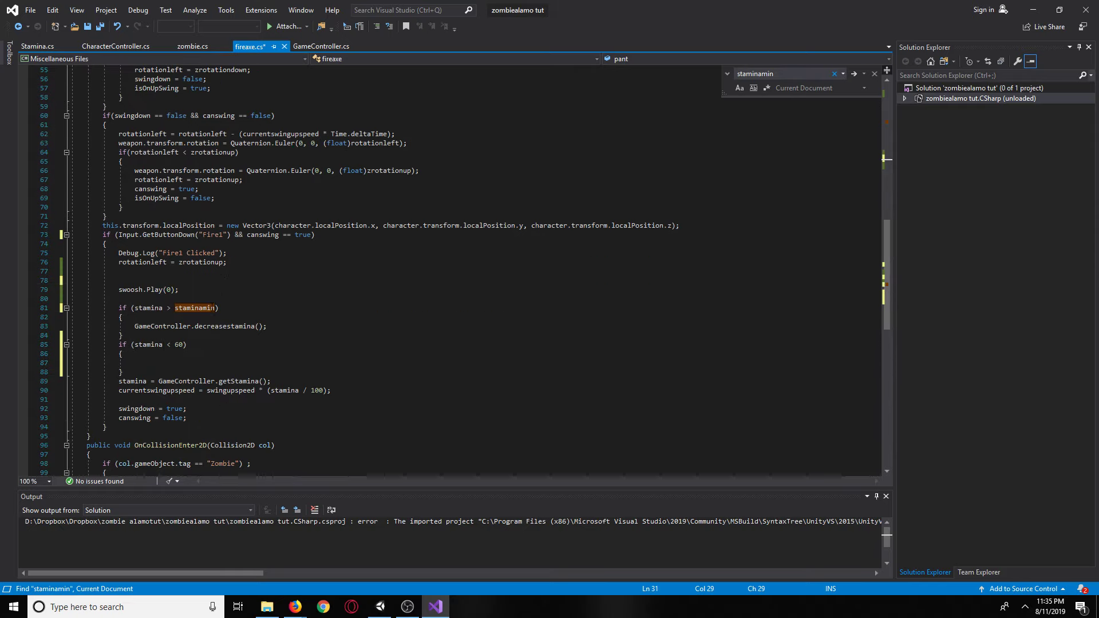
{"action": "scroll", "coordinate": [184, 373], "scroll_direction": "down", "scroll_amount": 4}
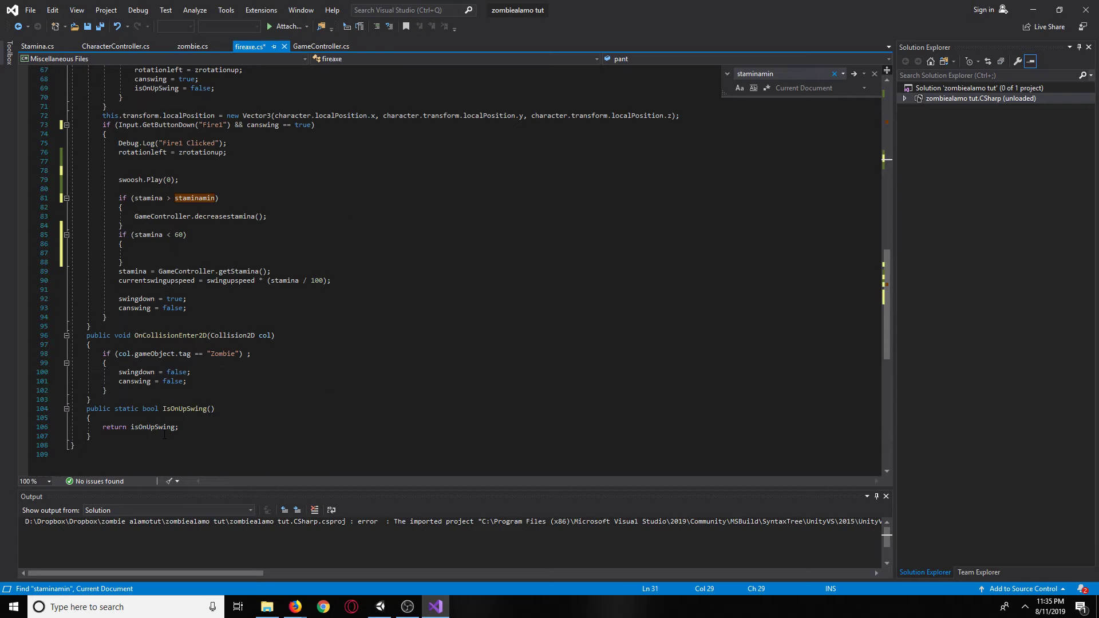
{"action": "scroll", "coordinate": [164, 435], "scroll_direction": "up", "scroll_amount": 9}
{"action": "scroll", "coordinate": [164, 434], "scroll_direction": "up", "scroll_amount": 3}
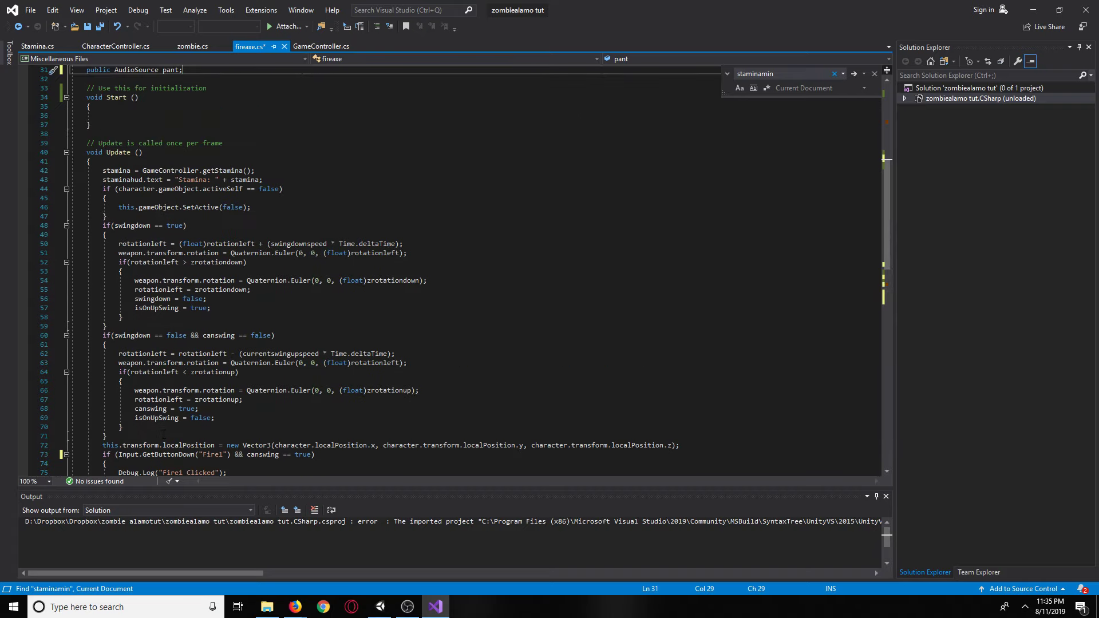
{"action": "scroll", "coordinate": [164, 435], "scroll_direction": "down", "scroll_amount": 1}
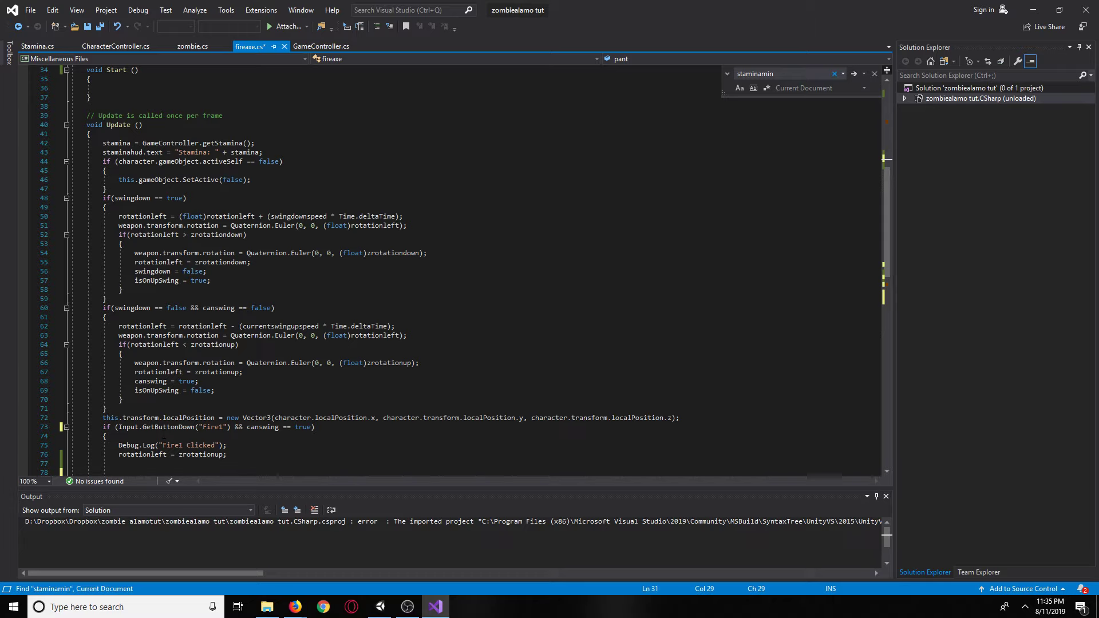
{"action": "scroll", "coordinate": [163, 434], "scroll_direction": "down", "scroll_amount": 3}
{"action": "left_click_drag", "start_coordinate": [197, 407], "coordinate": [115, 399]}
{"action": "key", "text": "ctrl+c"}
{"action": "left_click", "coordinate": [184, 399]}
{"action": "left_click", "coordinate": [199, 393]}
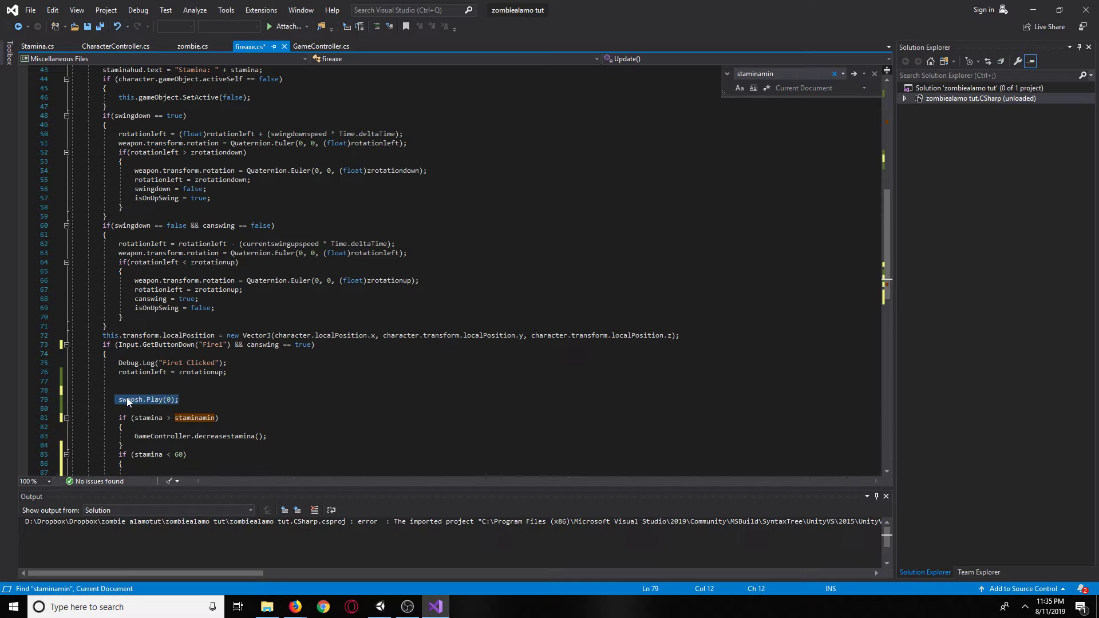
{"action": "scroll", "coordinate": [190, 424], "scroll_direction": "down", "scroll_amount": 4}
{"action": "left_click", "coordinate": [198, 362]}
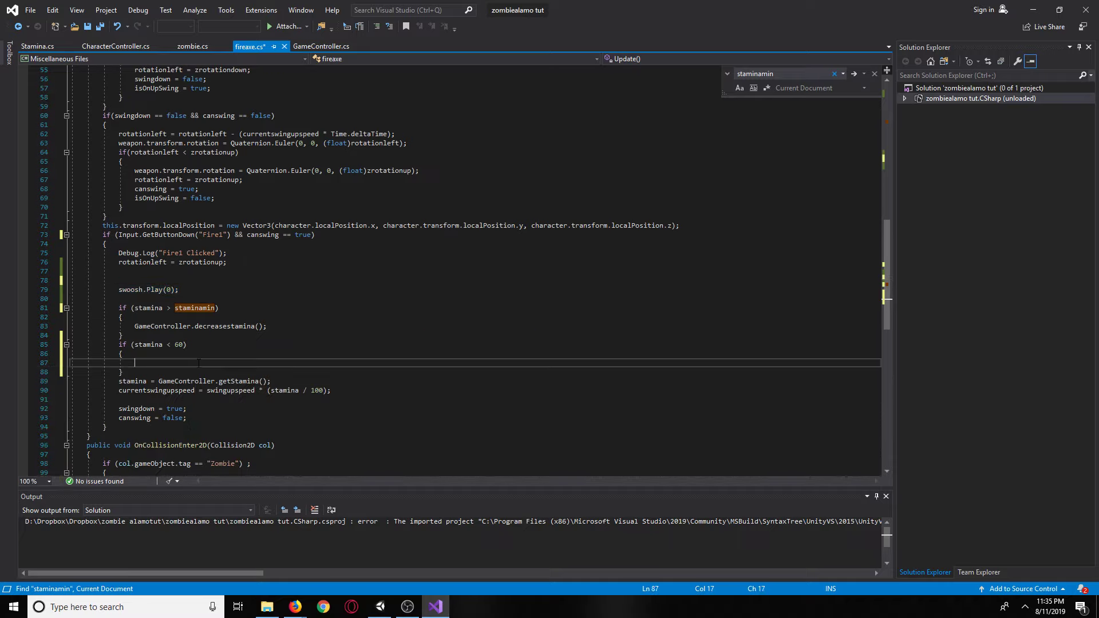
{"action": "key", "text": "ctrl+v"}
Replace swoosh with pant in the copied statement so the stamina < 60 body calls pant.Play(0);.
{"action": "left_click", "coordinate": [160, 362]}
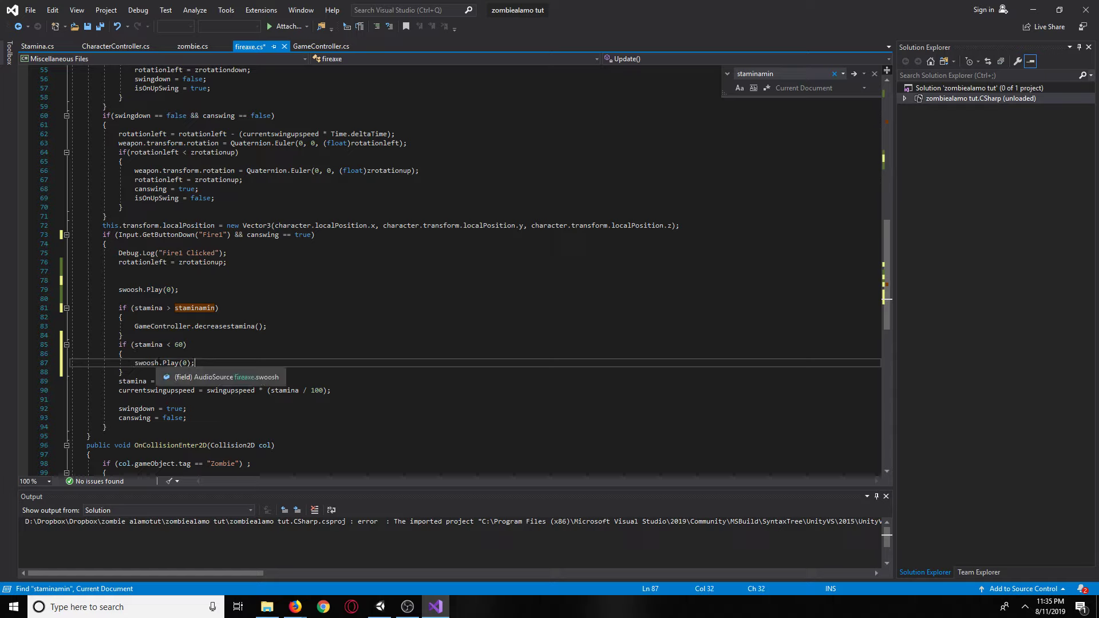
{"action": "key", "text": "BackSpace"}
{"action": "key", "text": "BackSpace"}
{"action": "key", "text": "BackSpace"}
{"action": "key", "text": "BackSpace"}
{"action": "key", "text": "BackSpace"}
{"action": "key", "text": "BackSpace"}
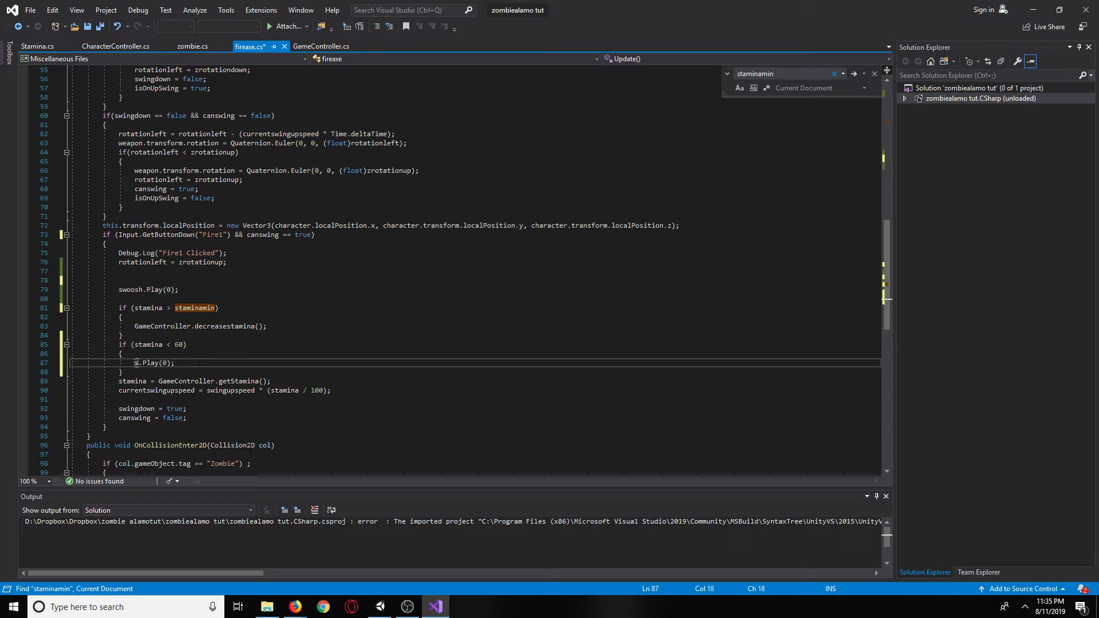
{"action": "type", "text": "pant"}
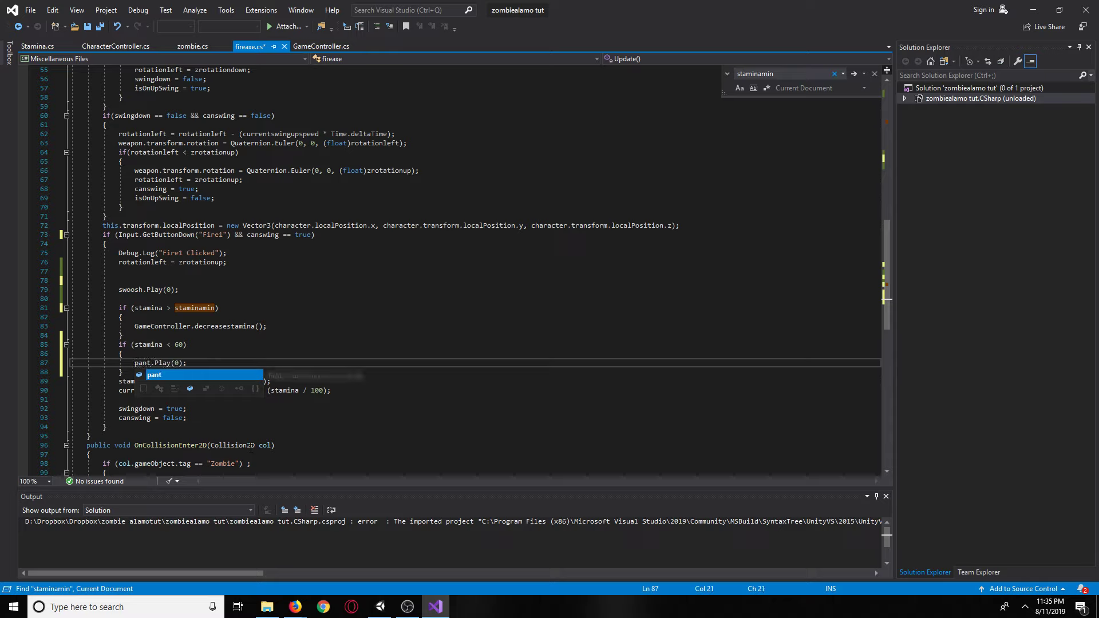
{"action": "key", "text": "Escape"}
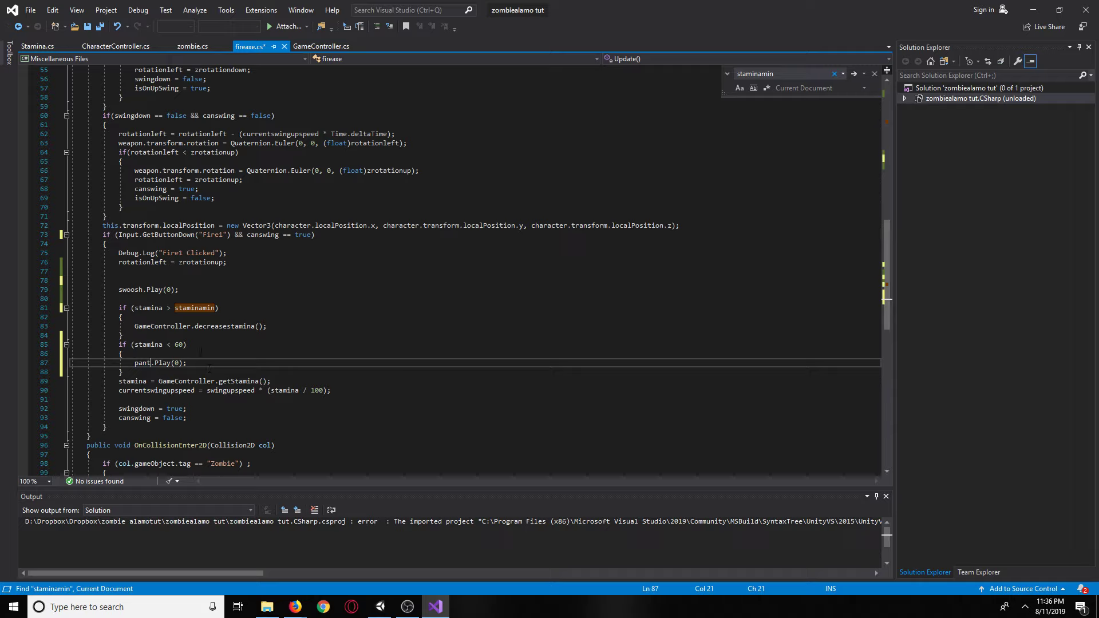
Add an else clause with the condition stamina > 60 on a new line below the stamina < 60 block.
{"action": "left_click", "coordinate": [151, 372]}
{"action": "key", "text": "Return"}
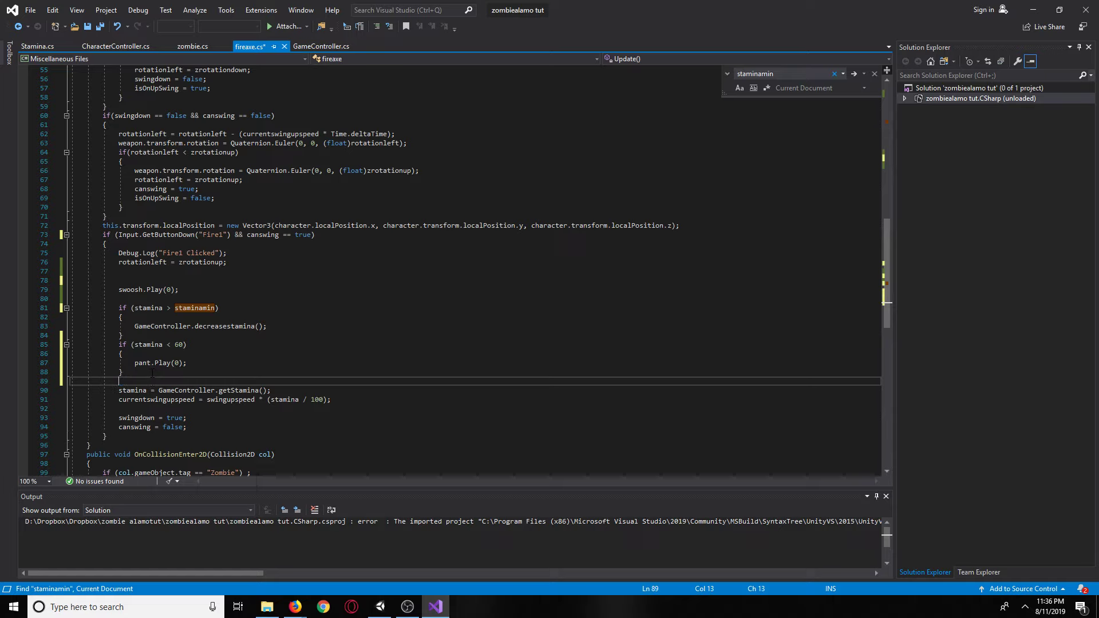
{"action": "type", "text": "else (stamina"}
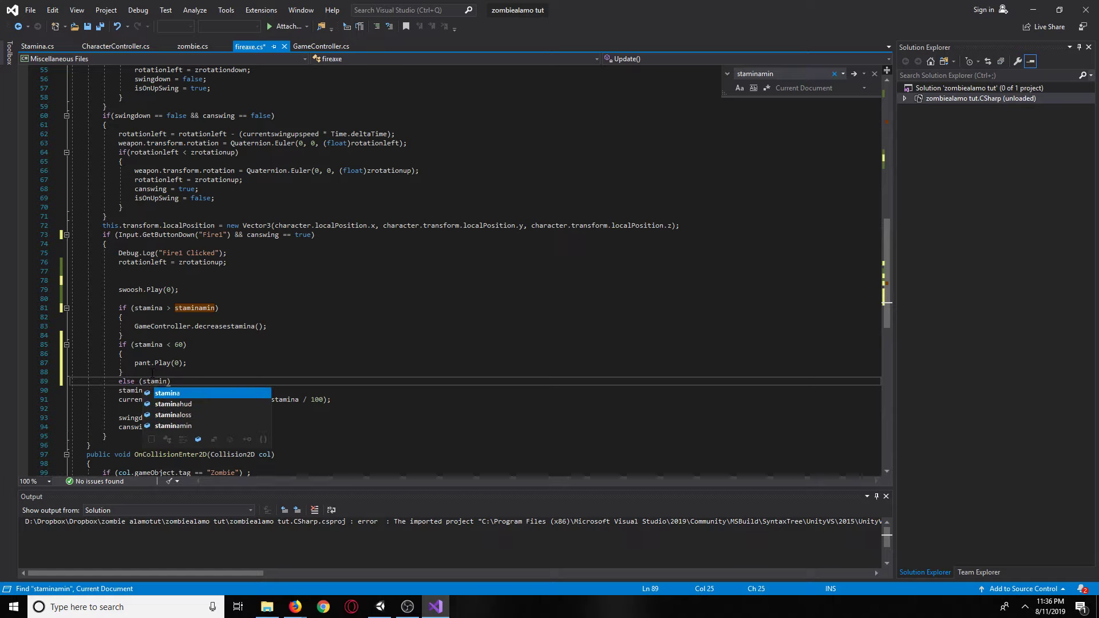
{"action": "type", "text": ">"}
{"action": "key", "text": "BackSpace"}
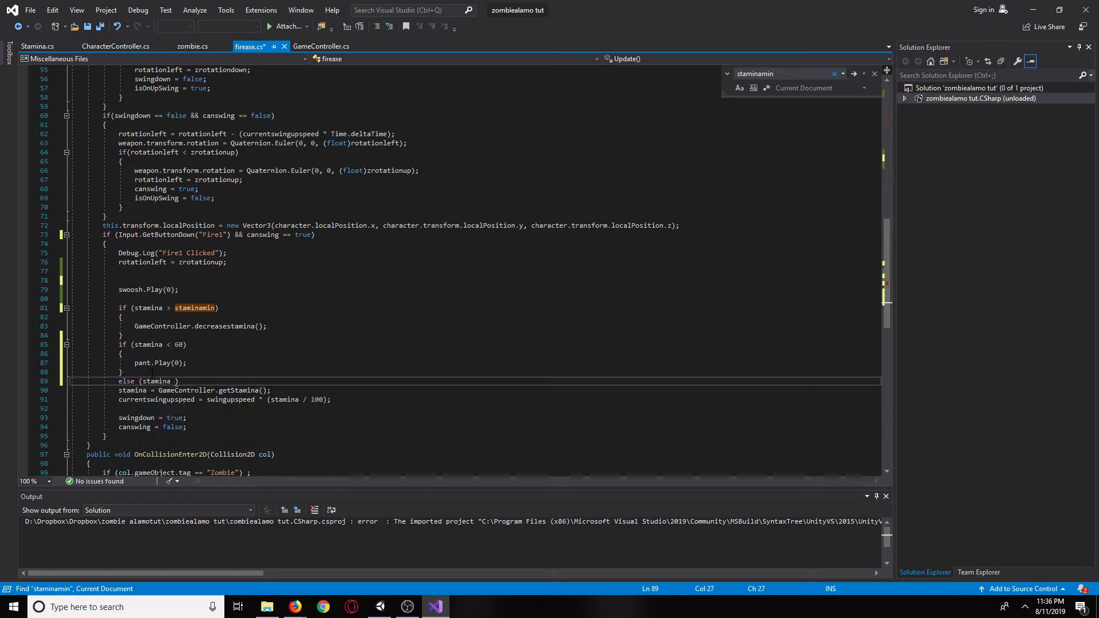
{"action": "type", "text": ">60"}
Remove the stamina condition from the else clause, leaving a plain else followed by a new line.
{"action": "key", "text": "Left"}
{"action": "key", "text": "Right"}
{"action": "key", "text": "Right"}
{"action": "key", "text": "Right"}
{"action": "key", "text": "BackSpace"}
{"action": "key", "text": "BackSpace"}
{"action": "key", "text": "BackSpace"}
{"action": "key", "text": "BackSpace"}
{"action": "key", "text": "BackSpace"}
{"action": "key", "text": "BackSpace"}
{"action": "key", "text": "BackSpace"}
{"action": "key", "text": "BackSpace"}
{"action": "key", "text": "BackSpace"}
{"action": "key", "text": "BackSpace"}
{"action": "key", "text": "BackSpace"}
{"action": "key", "text": "BackSpace"}
{"action": "key", "text": "BackSpace"}
{"action": "key", "text": "BackSpace"}
{"action": "key", "text": "BackSpace"}
{"action": "key", "text": "BackSpace"}
{"action": "key", "text": "BackSpace"}
{"action": "type", "text": "lse"}
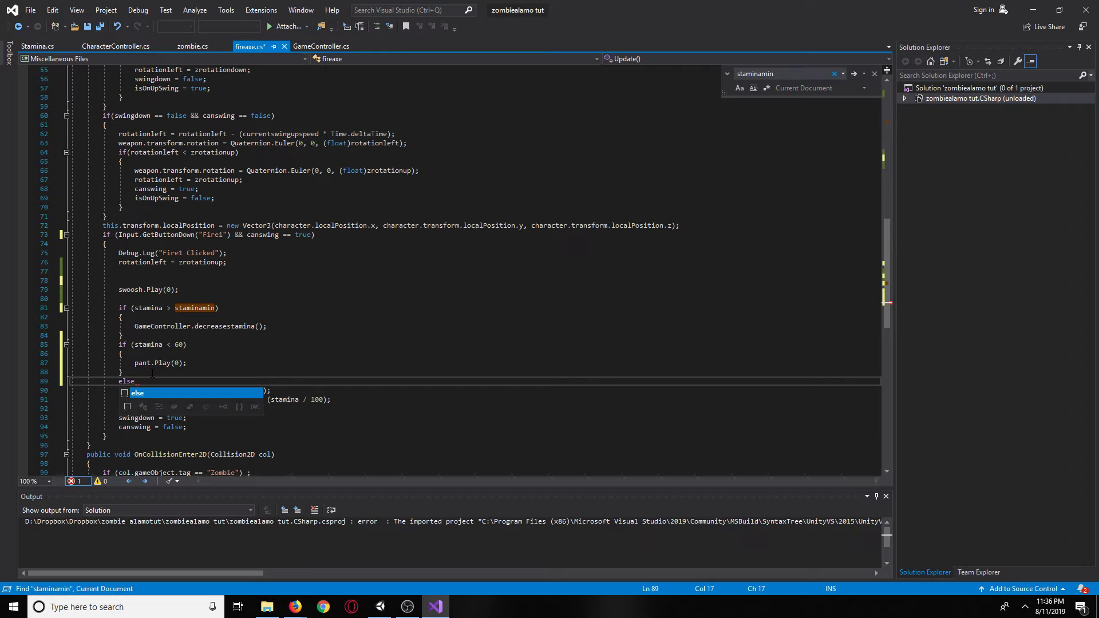
{"action": "key", "text": "Escape"}
{"action": "type", "text": "e"}
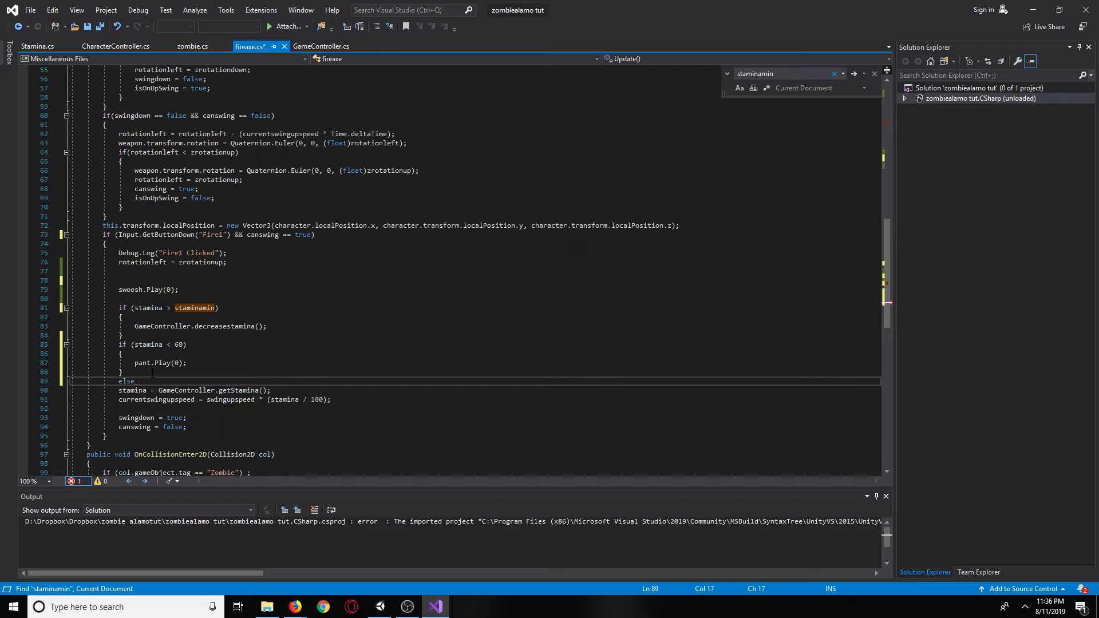
{"action": "key", "text": "Return"}
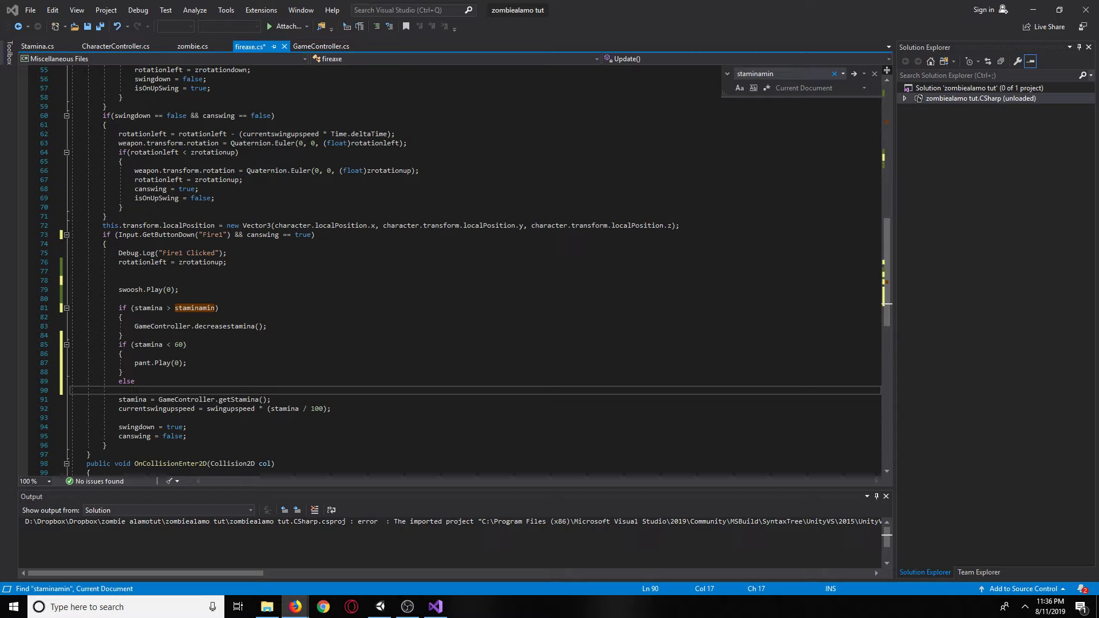
Switch to Firefox and examine the Unity AudioSource and AudioSource.Play documentation examples for how audio is played and stopped.
{"action": "left_click_drag", "start_coordinate": [1098, 171], "coordinate": [644, 0]}
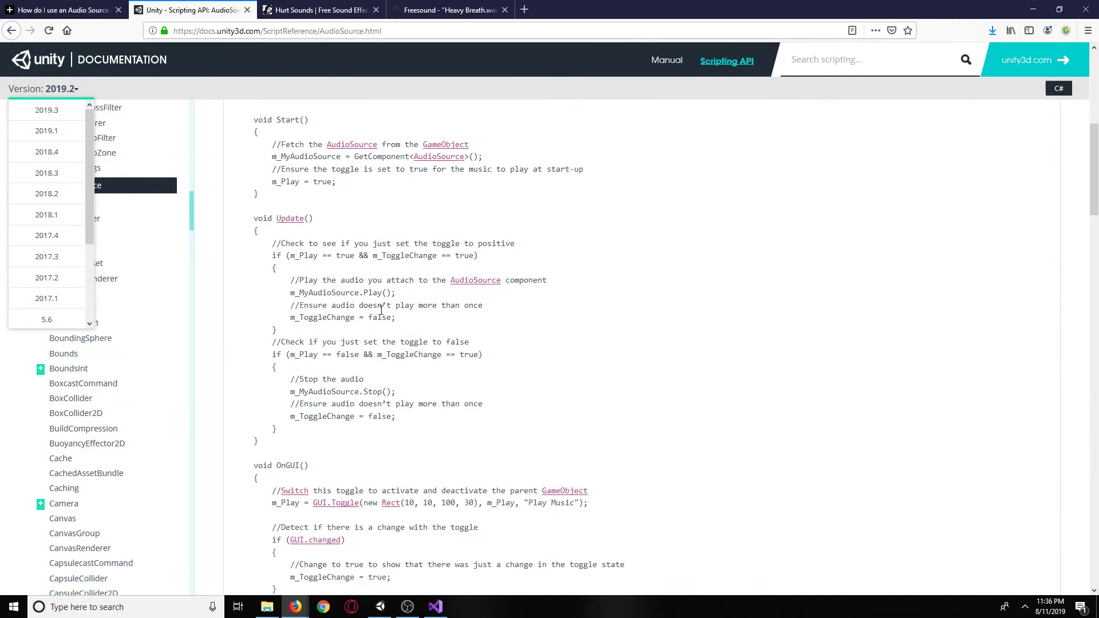
{"action": "scroll", "coordinate": [400, 355], "scroll_direction": "down", "scroll_amount": 2}
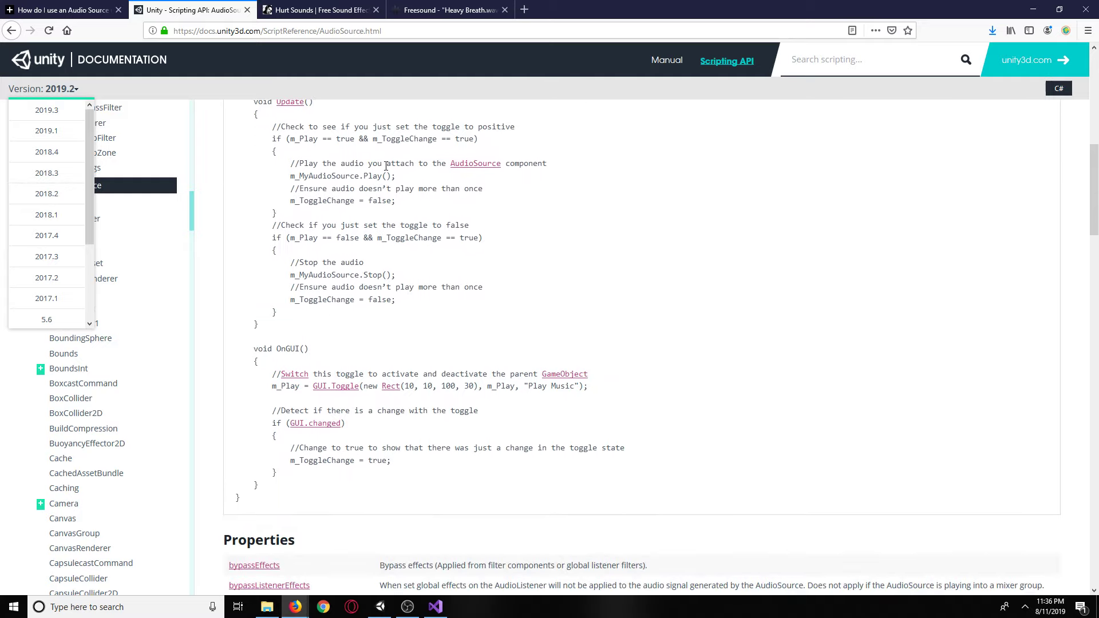
{"action": "scroll", "coordinate": [387, 166], "scroll_direction": "up", "scroll_amount": 2}
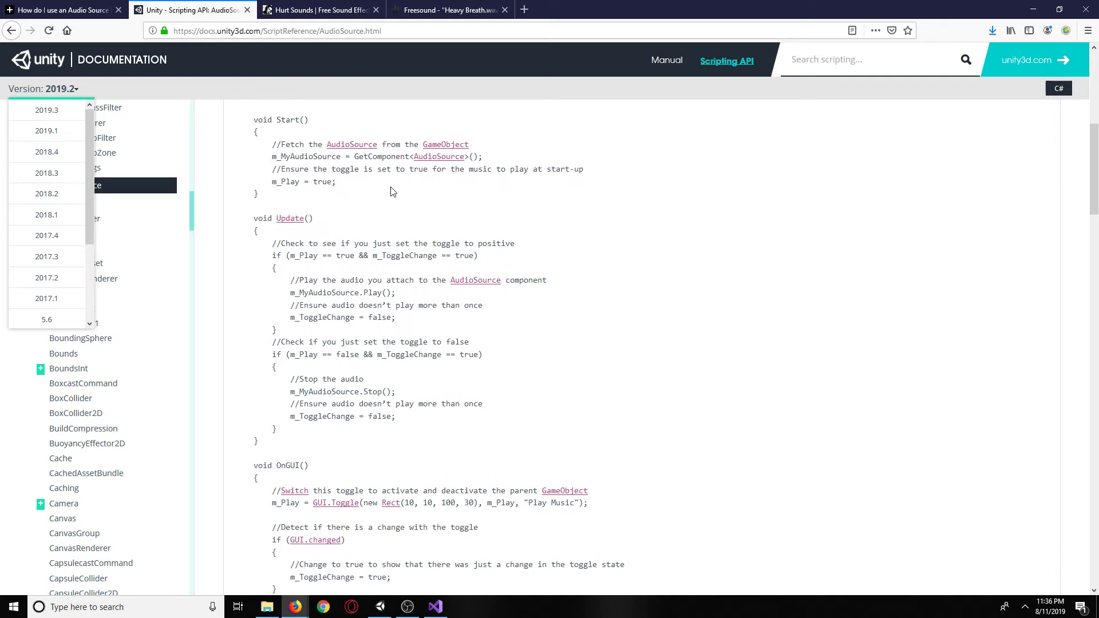
{"action": "scroll", "coordinate": [393, 192], "scroll_direction": "up", "scroll_amount": 3}
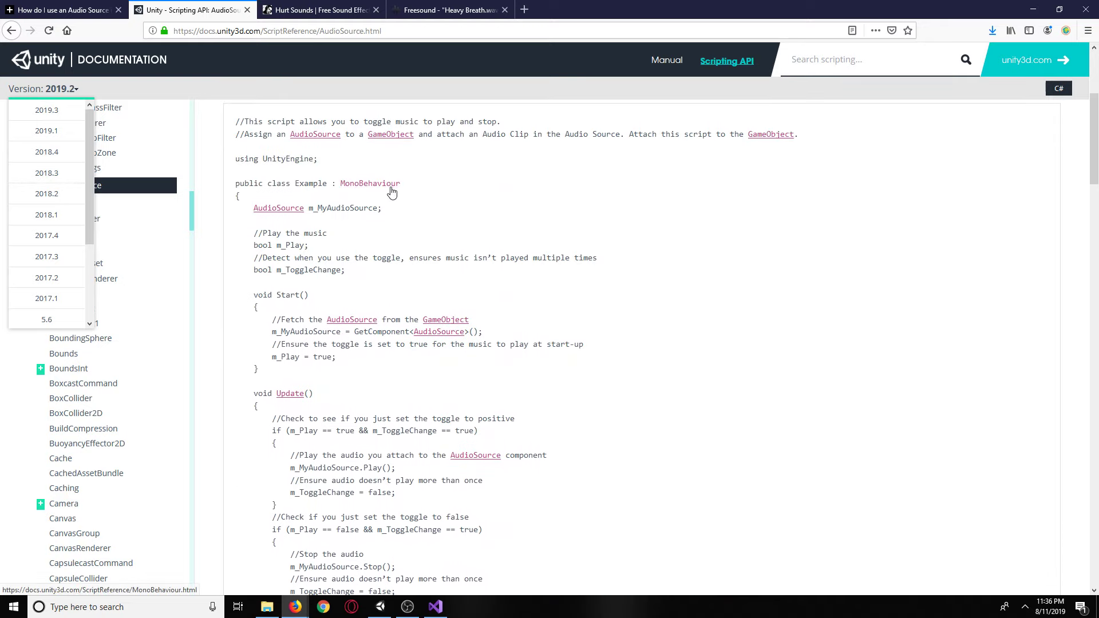
{"action": "scroll", "coordinate": [392, 192], "scroll_direction": "up", "scroll_amount": 4}
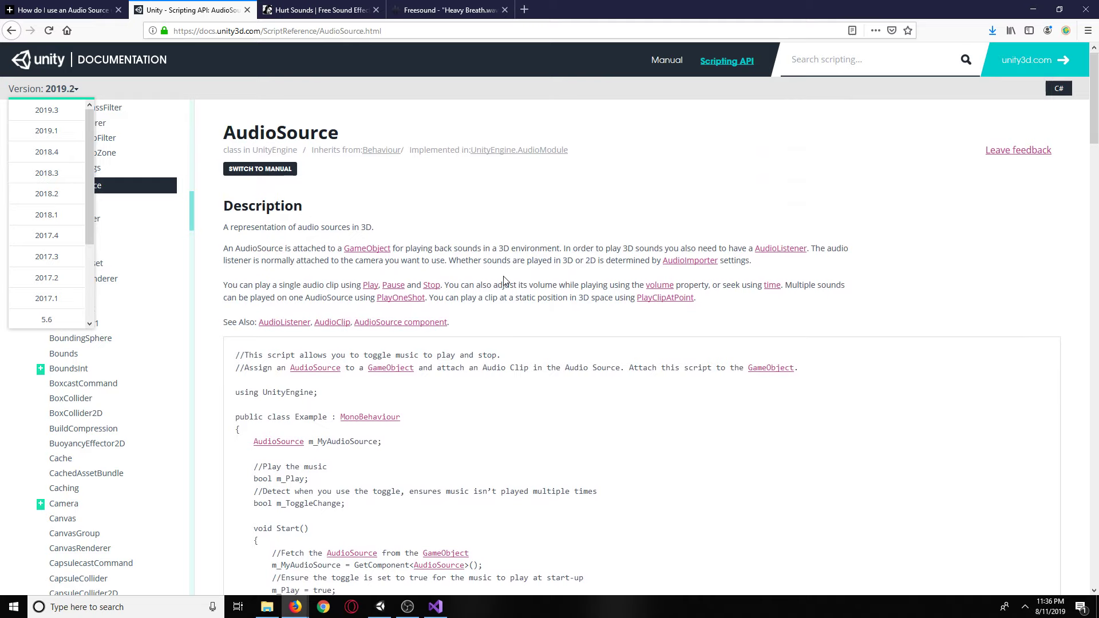
{"action": "left_click", "coordinate": [66, 8]}
{"action": "left_click", "coordinate": [183, 8]}
{"action": "left_click", "coordinate": [11, 30]}
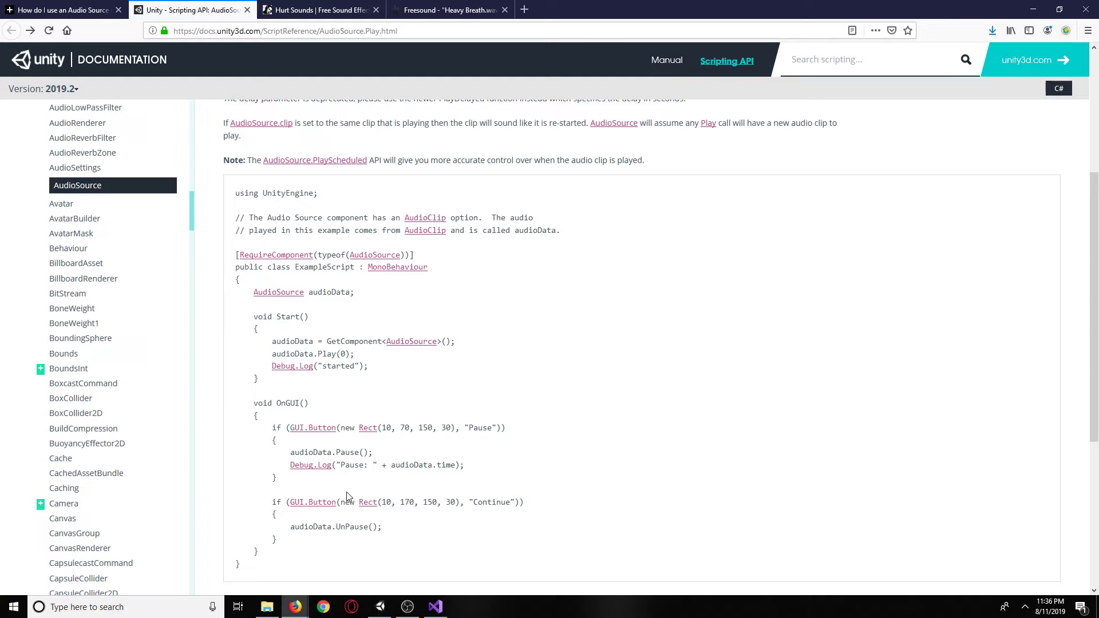
{"action": "scroll", "coordinate": [368, 529], "scroll_direction": "down", "scroll_amount": 2}
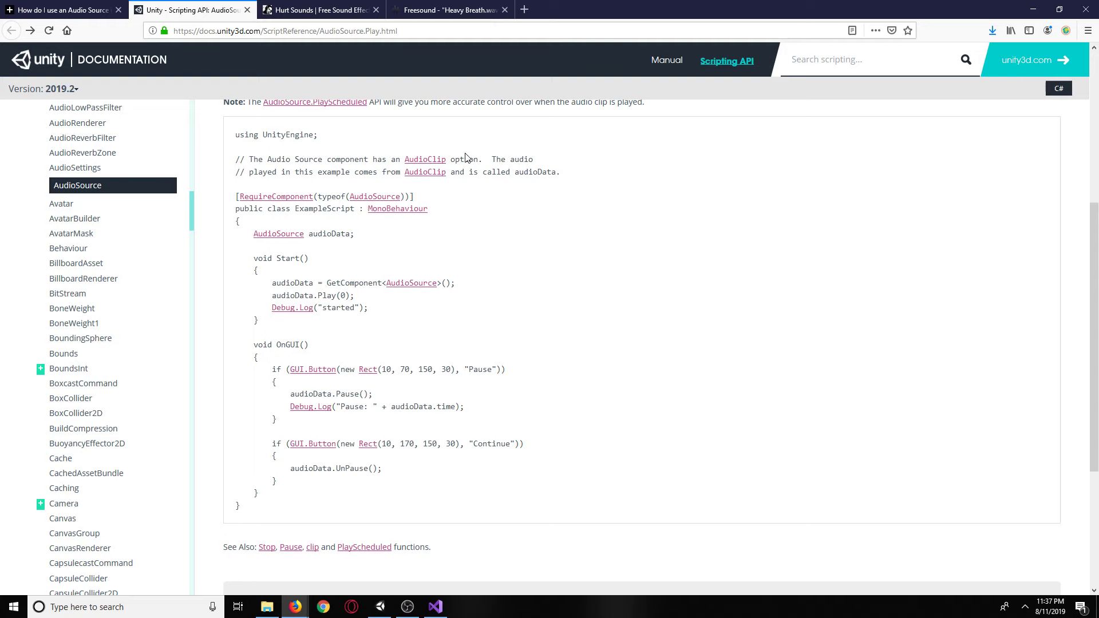
Return to Visual Studio and give the else clause a braced body containing a copy of pant.Play(0);.
{"action": "key", "text": "alt+Tab"}
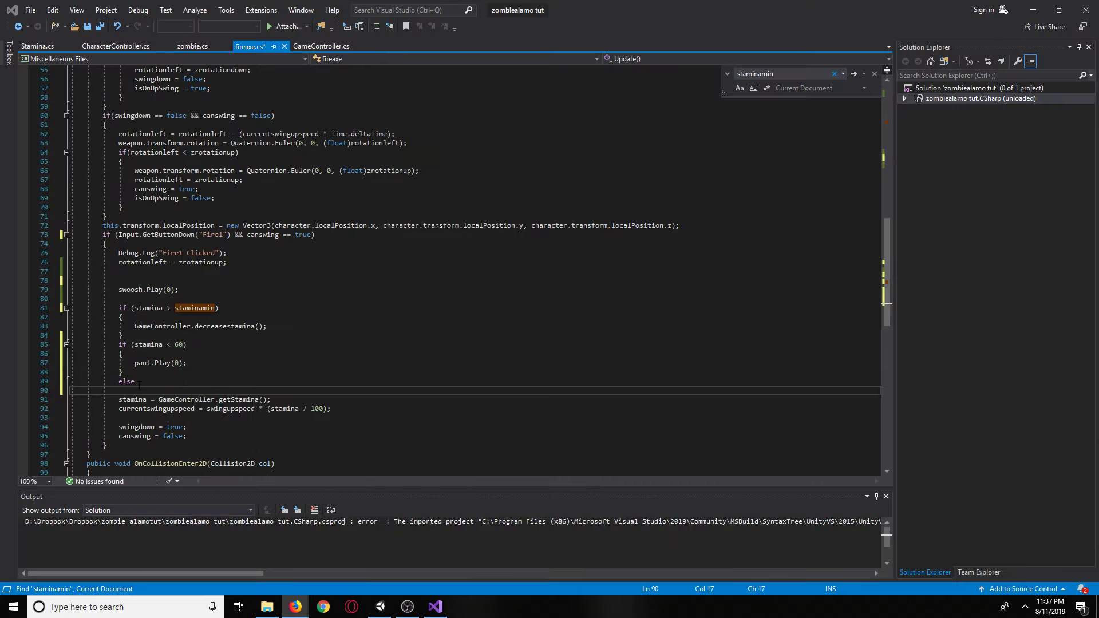
{"action": "type", "text": "{"}
{"action": "key", "text": "Return"}
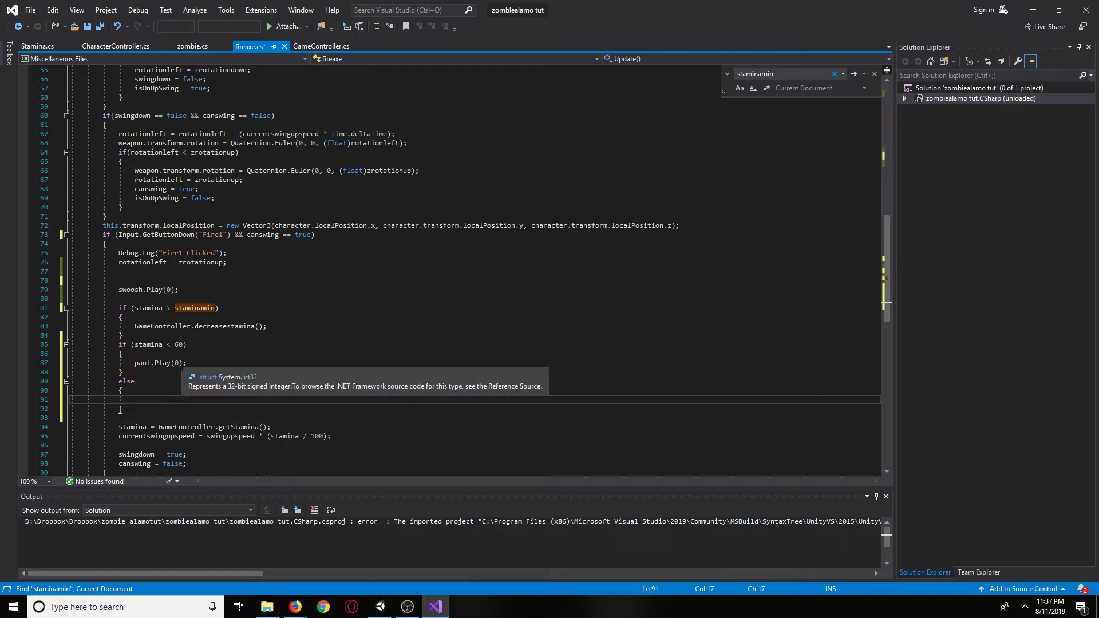
{"action": "left_click_drag", "start_coordinate": [189, 364], "coordinate": [127, 357]}
{"action": "key", "text": "ctrl+c"}
{"action": "left_click", "coordinate": [205, 365]}
{"action": "left_click_drag", "start_coordinate": [205, 365], "coordinate": [135, 405]}
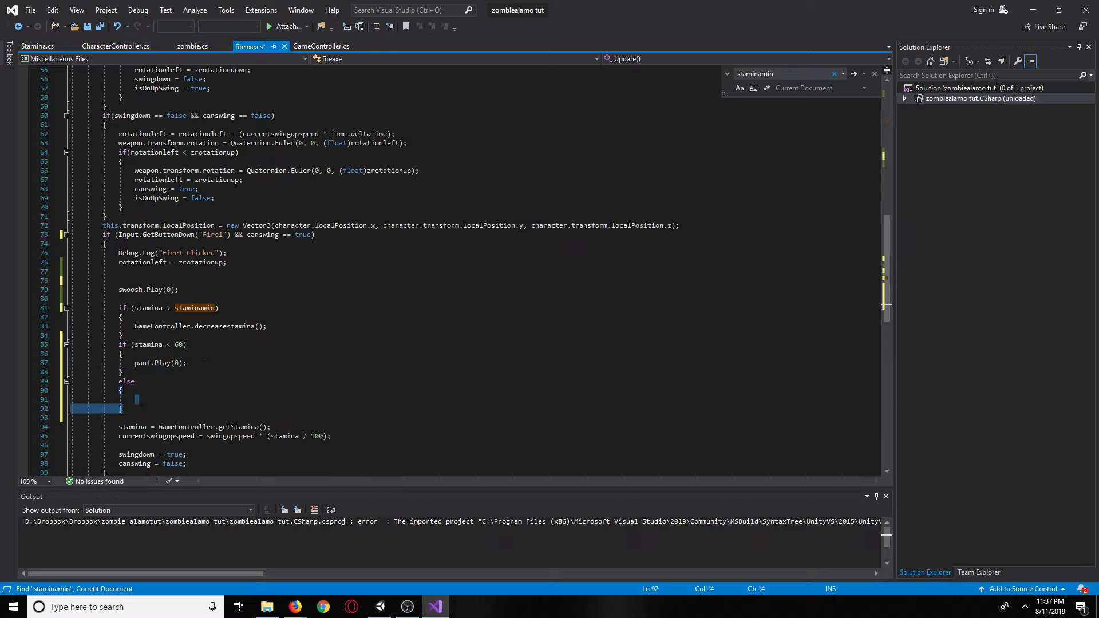
{"action": "key", "text": "ctrl+v"}
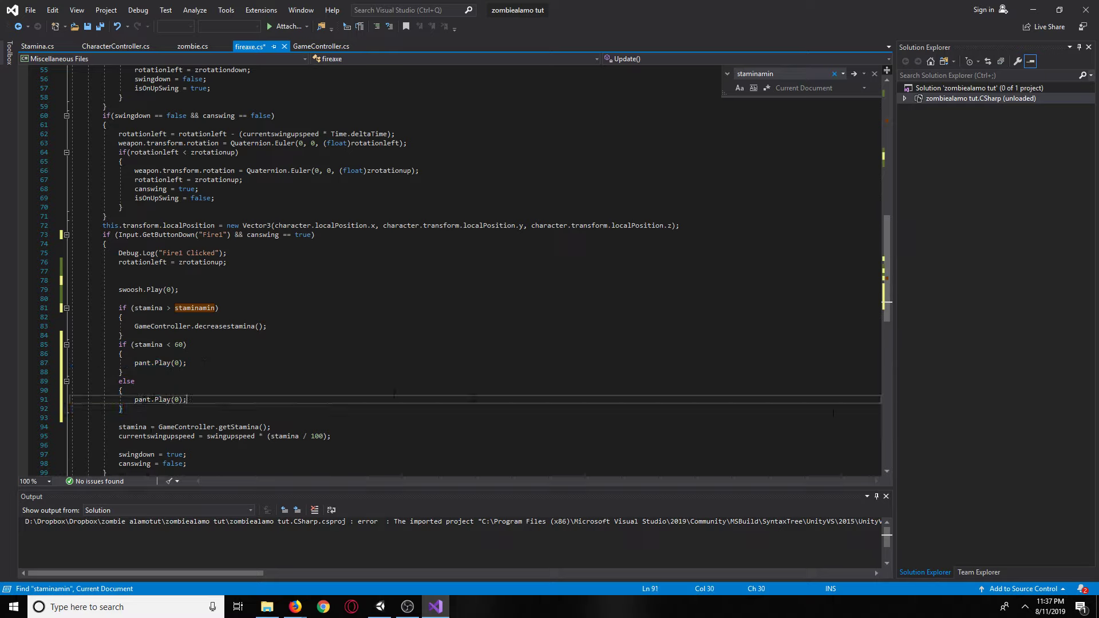
Change Play to Stop in the else body's pant call so it reads pant.Stop(0);.
{"action": "left_click", "coordinate": [154, 400]}
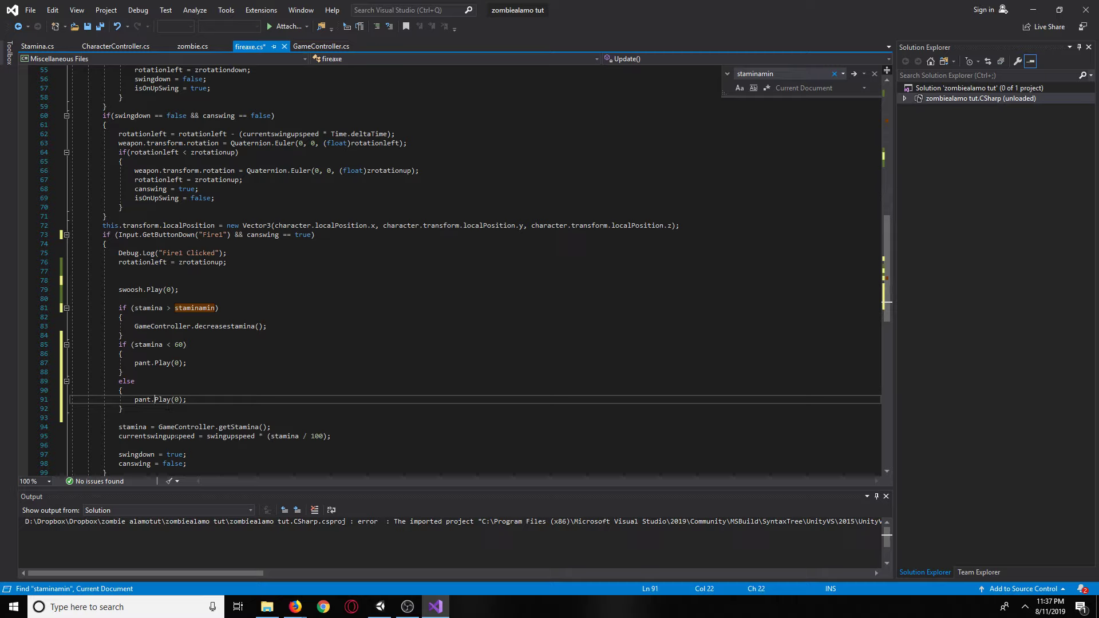
{"action": "key", "text": "Delete"}
{"action": "key", "text": "Delete"}
{"action": "key", "text": "Delete"}
{"action": "key", "text": "Delete"}
{"action": "type", "text": "Sta"}
{"action": "key", "text": "BackSpace"}
{"action": "type", "text": "op"}
{"action": "left_click", "coordinate": [220, 371]}
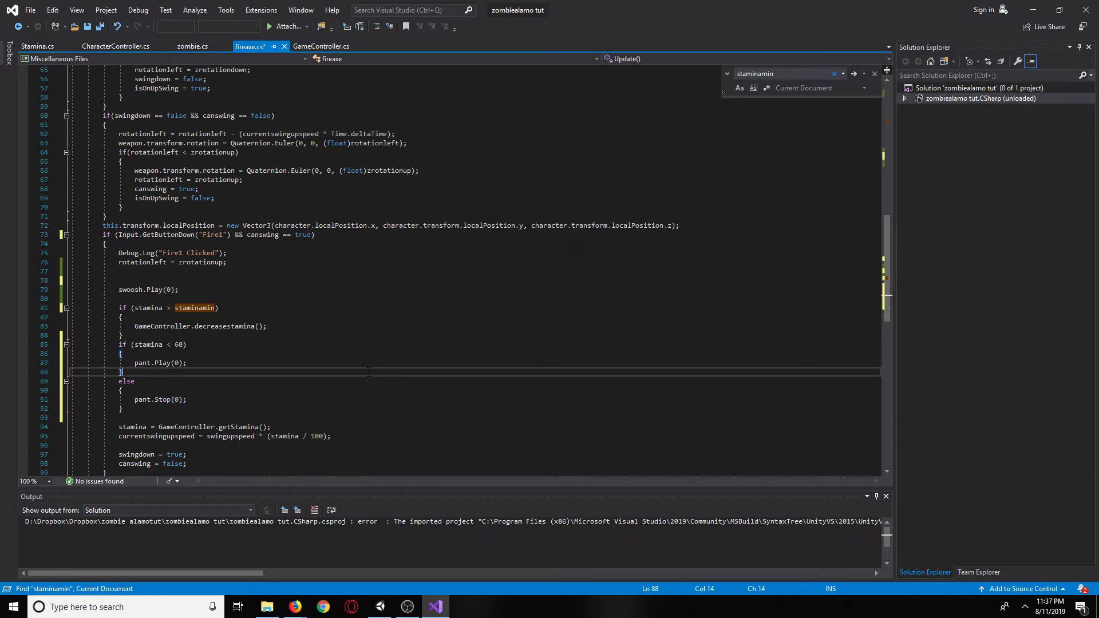
Save fireaxe.cs, switch to Unity and enable looping on the Audio Source that holds the Heavy Breathing clip.
{"action": "left_click", "coordinate": [101, 29]}
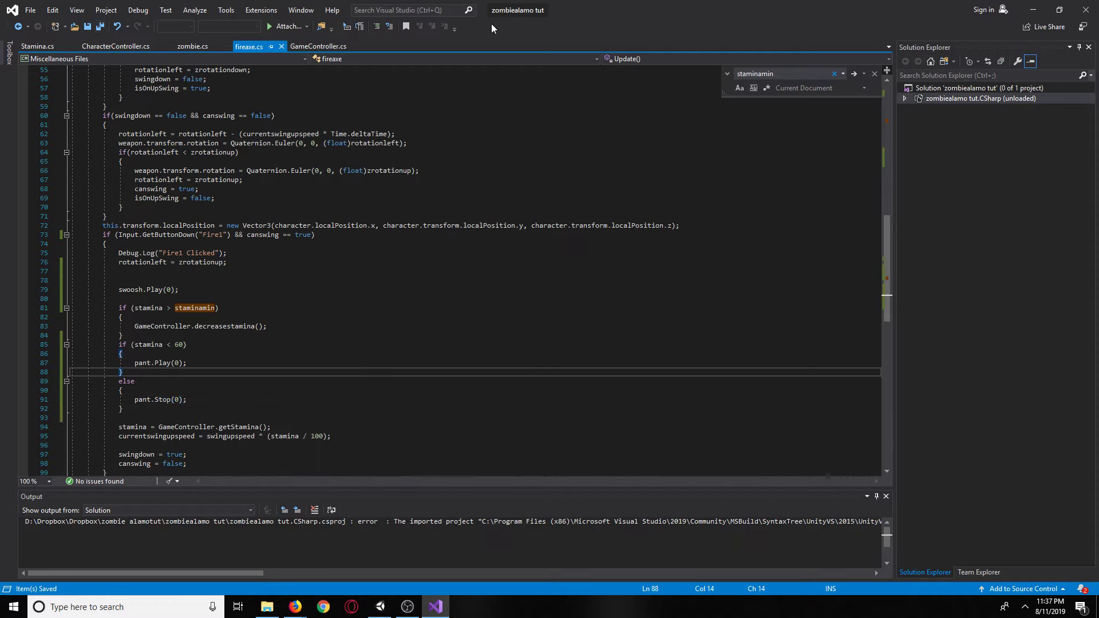
{"action": "key", "text": "alt+Tab"}
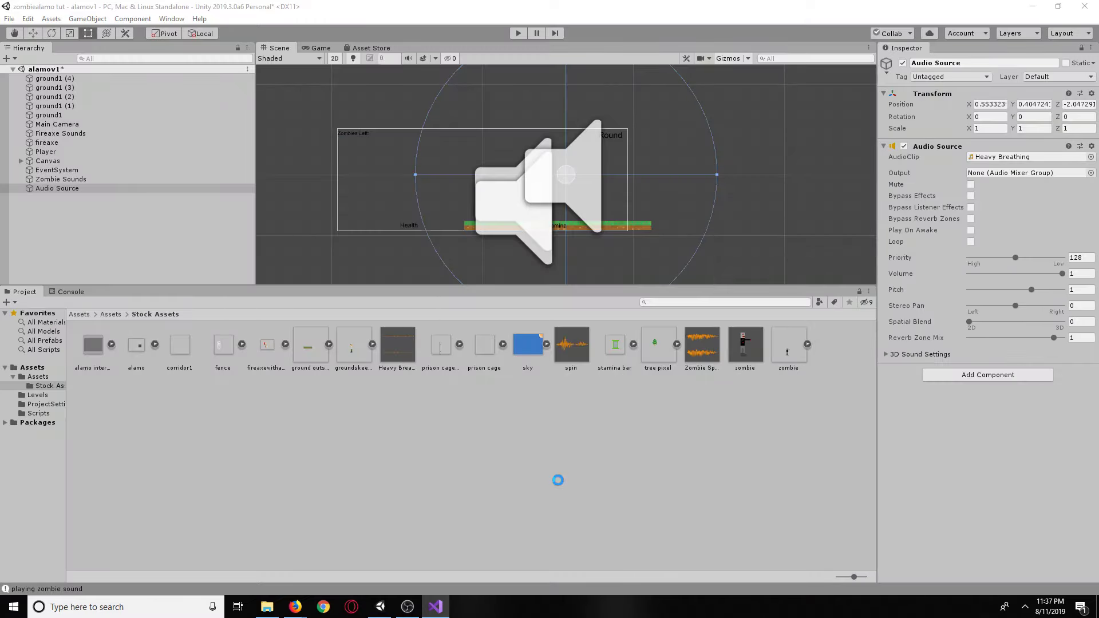
{"action": "left_click", "coordinate": [74, 188]}
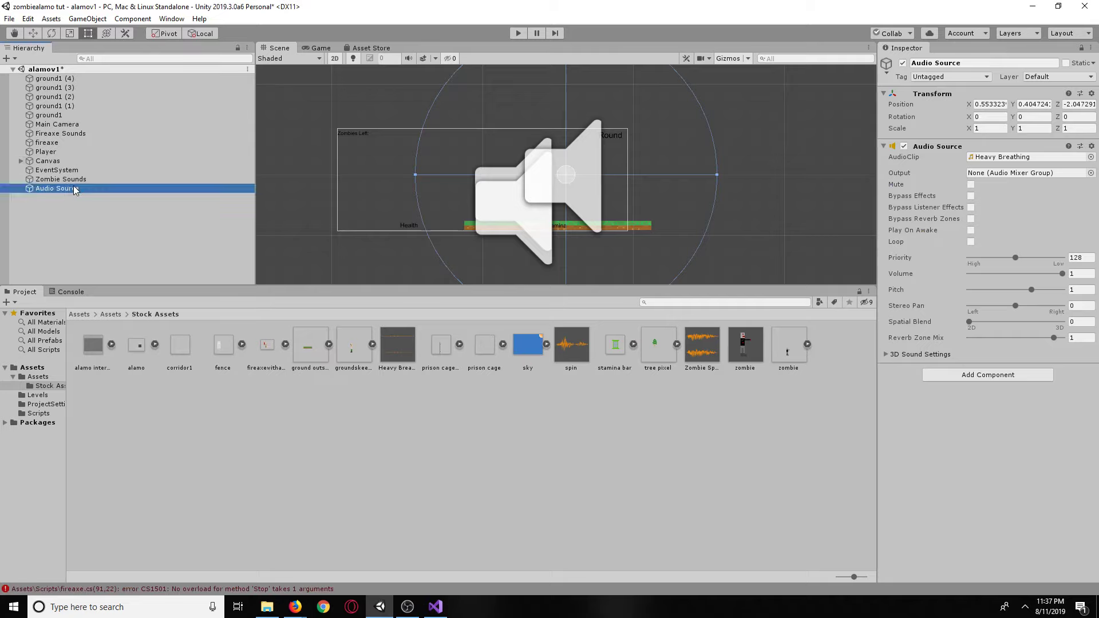
{"action": "left_click", "coordinate": [970, 242]}
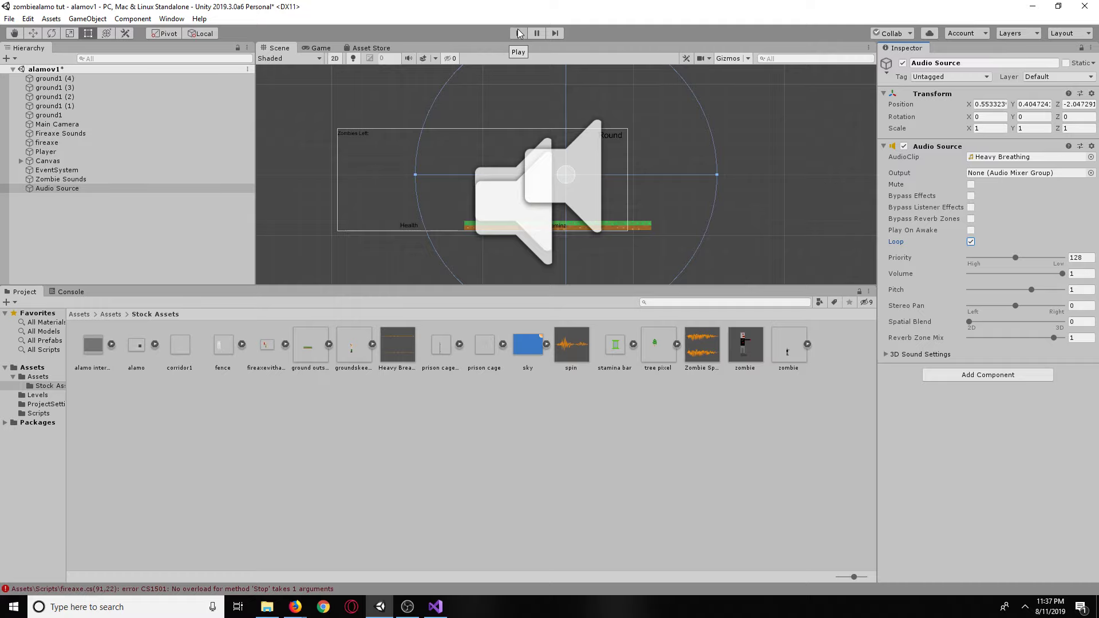
{"action": "left_click", "coordinate": [519, 33]}
Rename the Audio Source object holding the Heavy Breathing clip to Player Sound.
{"action": "left_click", "coordinate": [49, 152]}
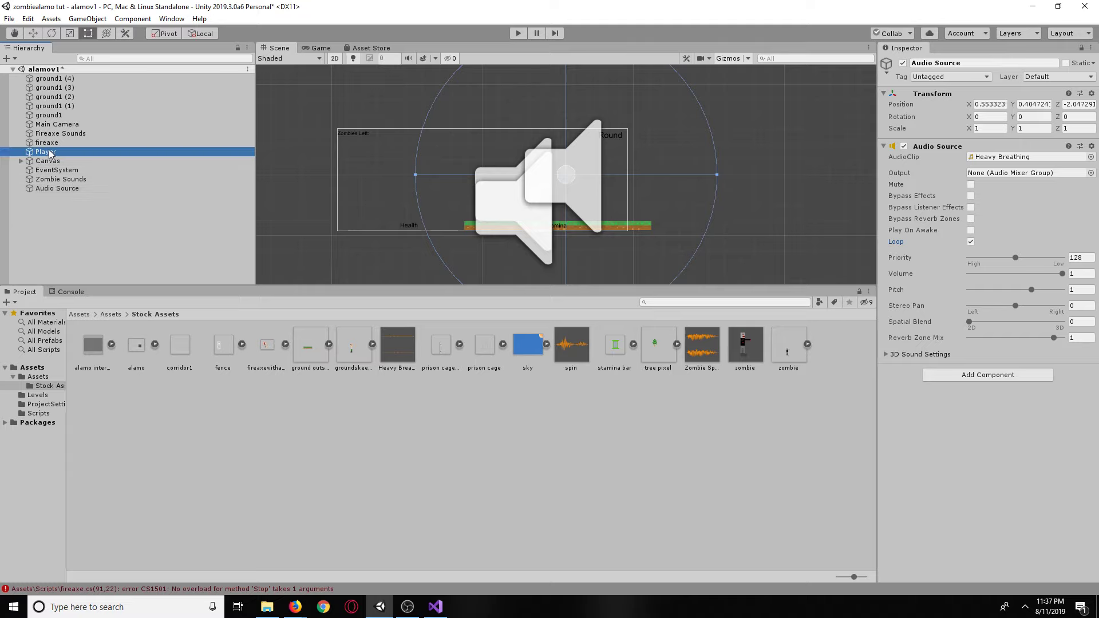
{"action": "left_click", "coordinate": [64, 143]}
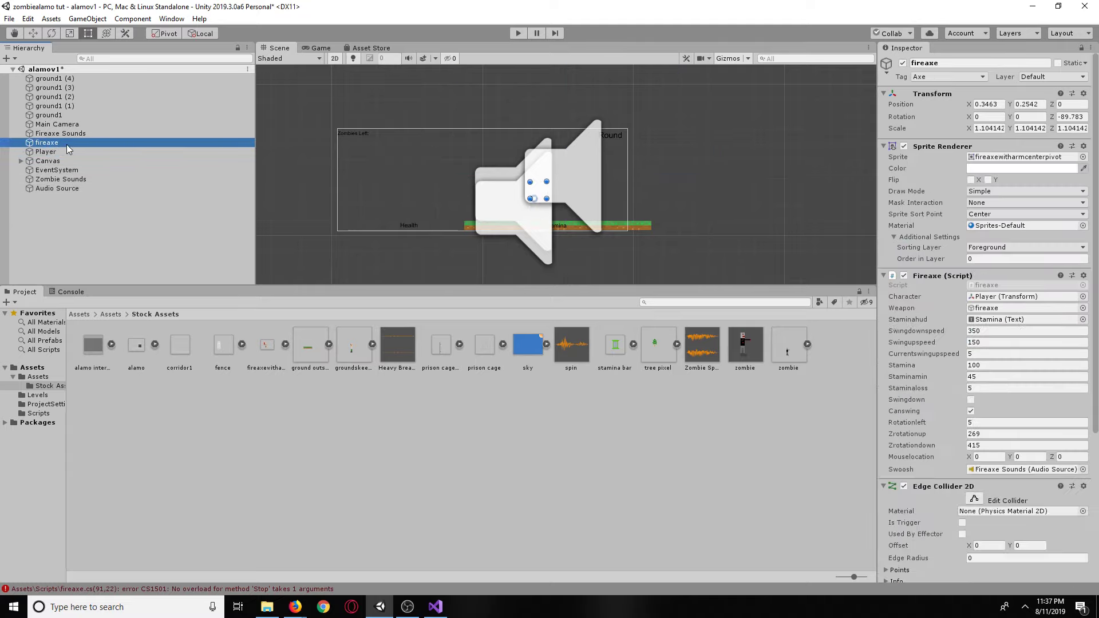
{"action": "left_click", "coordinate": [75, 189]}
{"action": "right_click", "coordinate": [75, 189]}
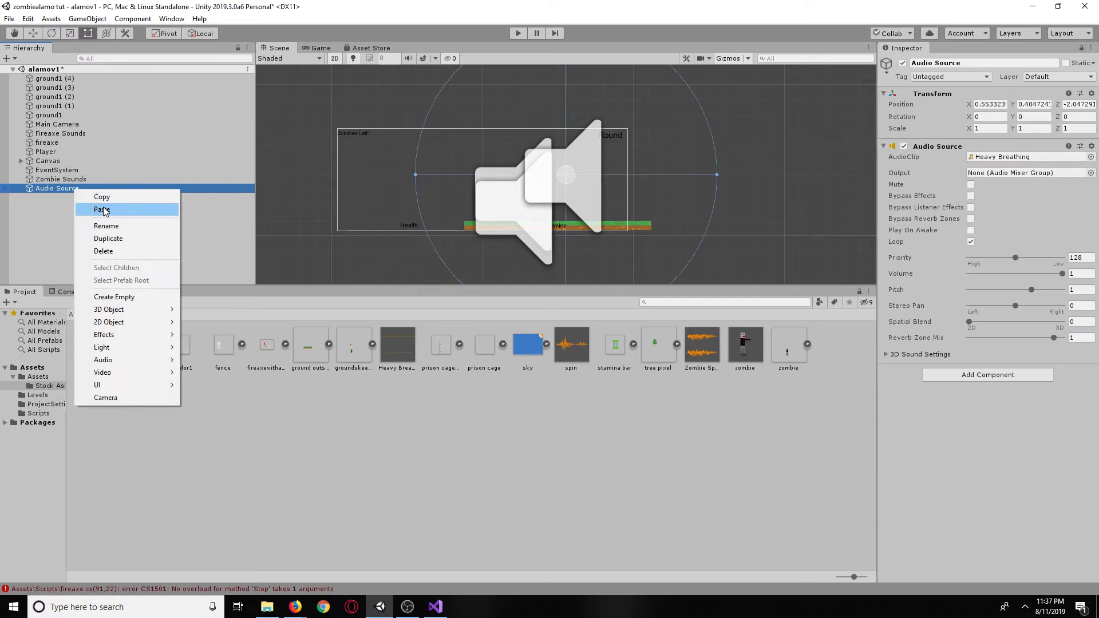
{"action": "left_click", "coordinate": [138, 226]}
{"action": "type", "text": "Pla"}
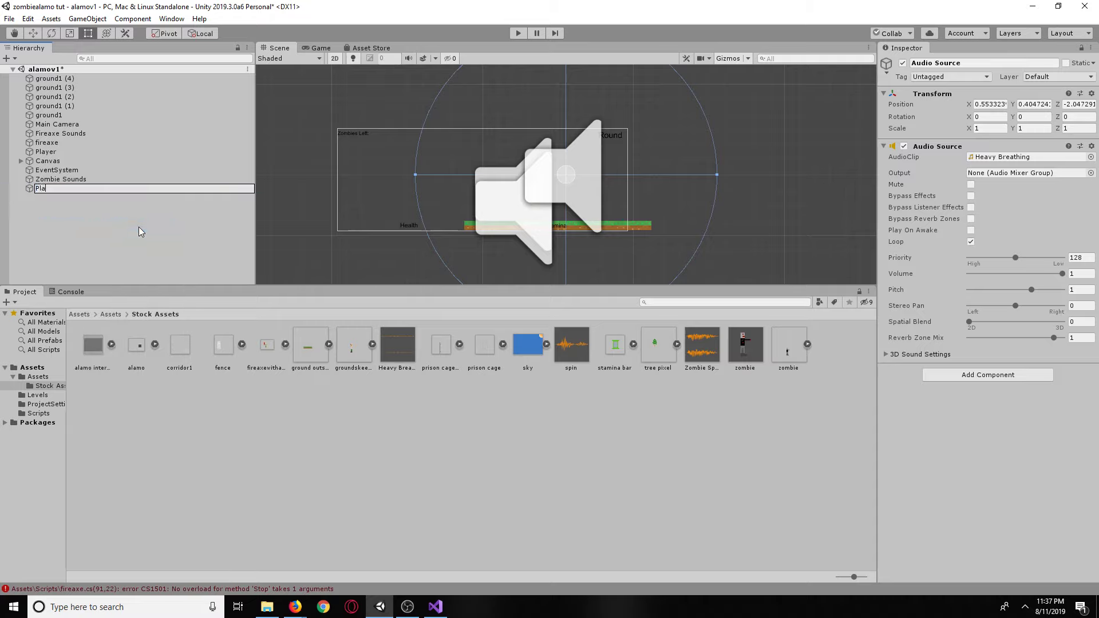
{"action": "type", "text": "yer Sound"}
{"action": "key", "text": "Return"}
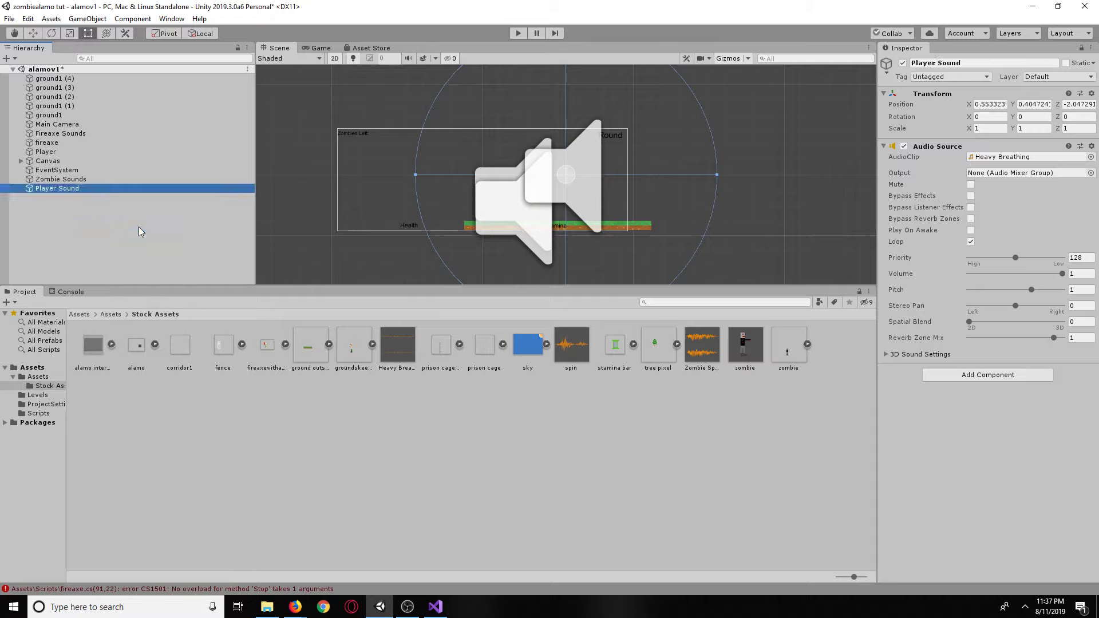
{"action": "left_click", "coordinate": [138, 227]}
Assign Player Sound to the Pant field of the fireaxe object's script.
{"action": "left_click", "coordinate": [47, 151]}
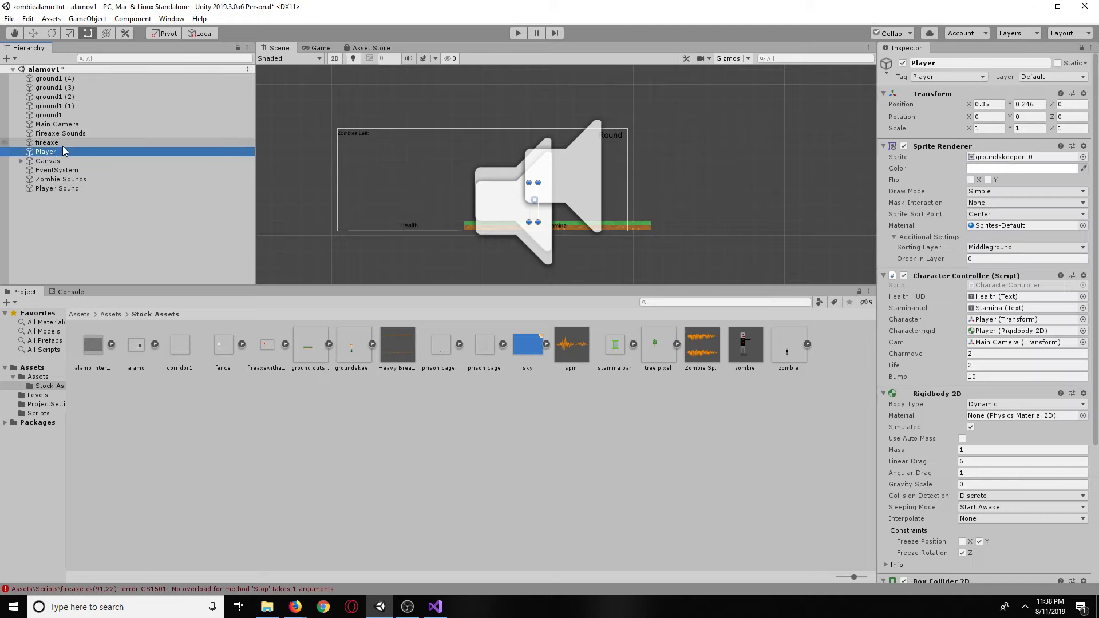
{"action": "left_click", "coordinate": [63, 144]}
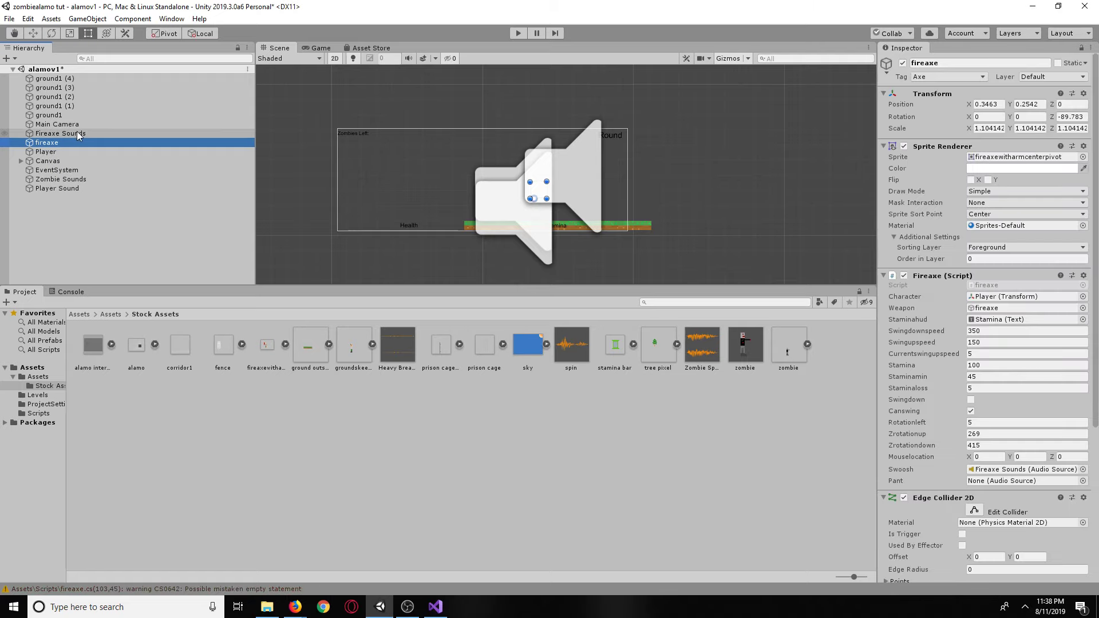
{"action": "left_click_drag", "start_coordinate": [69, 187], "coordinate": [1030, 480]}
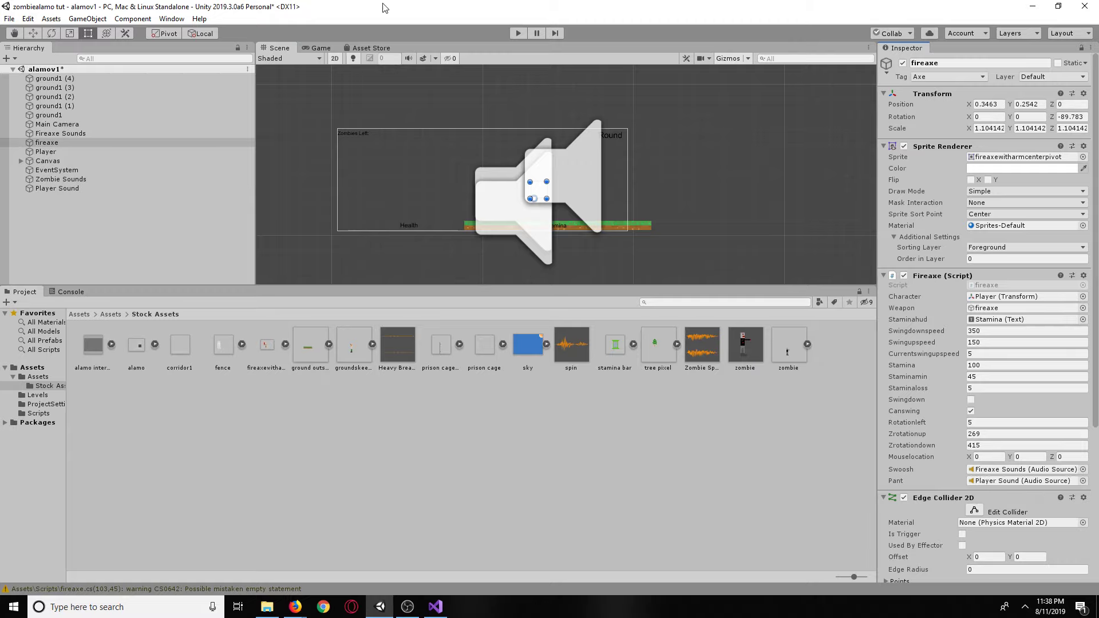
Run the game, swing the axe repeatedly until stamina falls below 60 to test the breathing sound, and stop the game.
{"action": "left_click", "coordinate": [518, 33]}
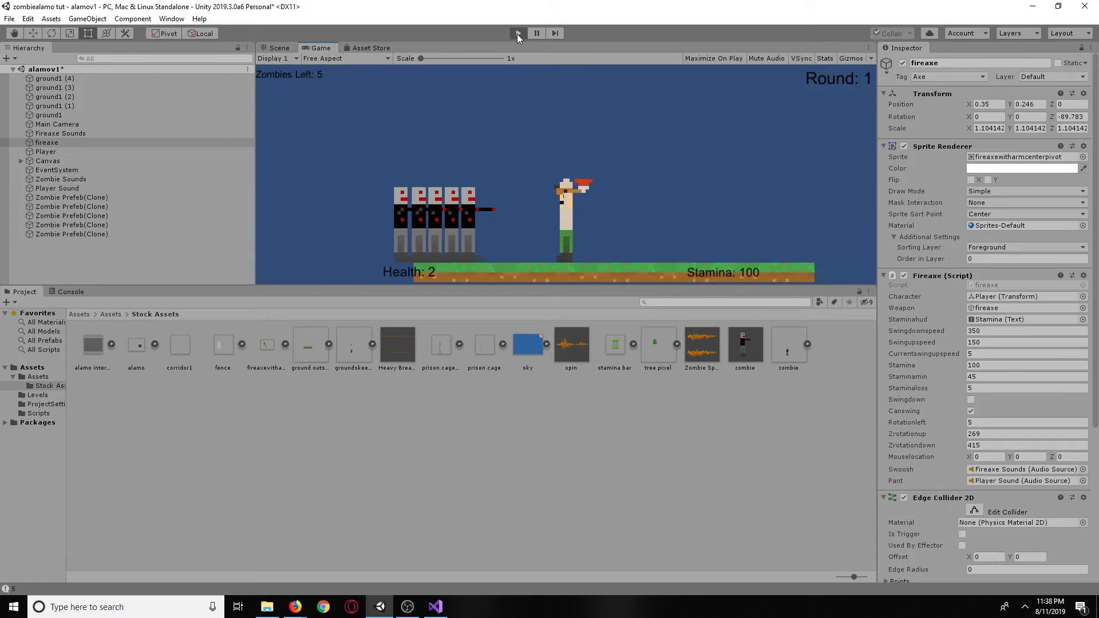
{"action": "left_click", "coordinate": [559, 156]}
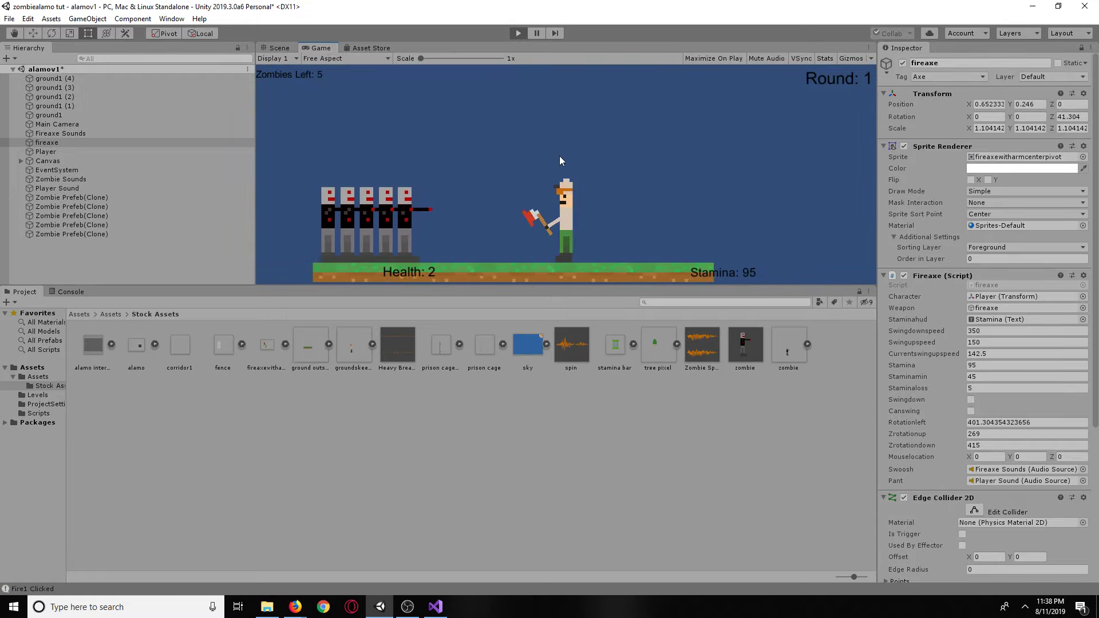
{"action": "left_click", "coordinate": [558, 155]}
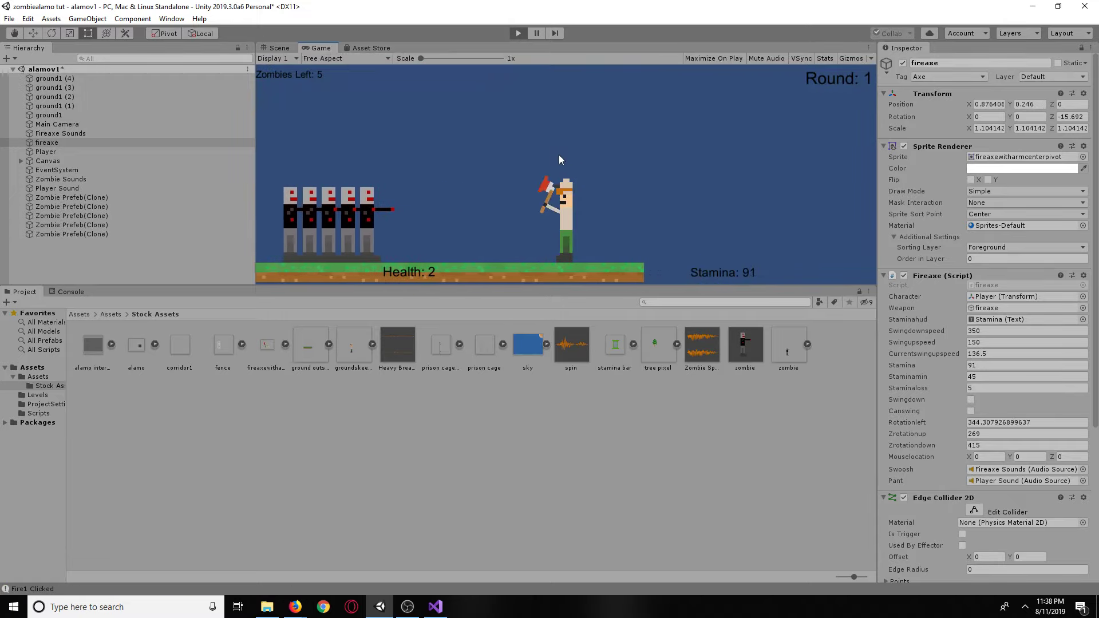
{"action": "left_click", "coordinate": [558, 154]}
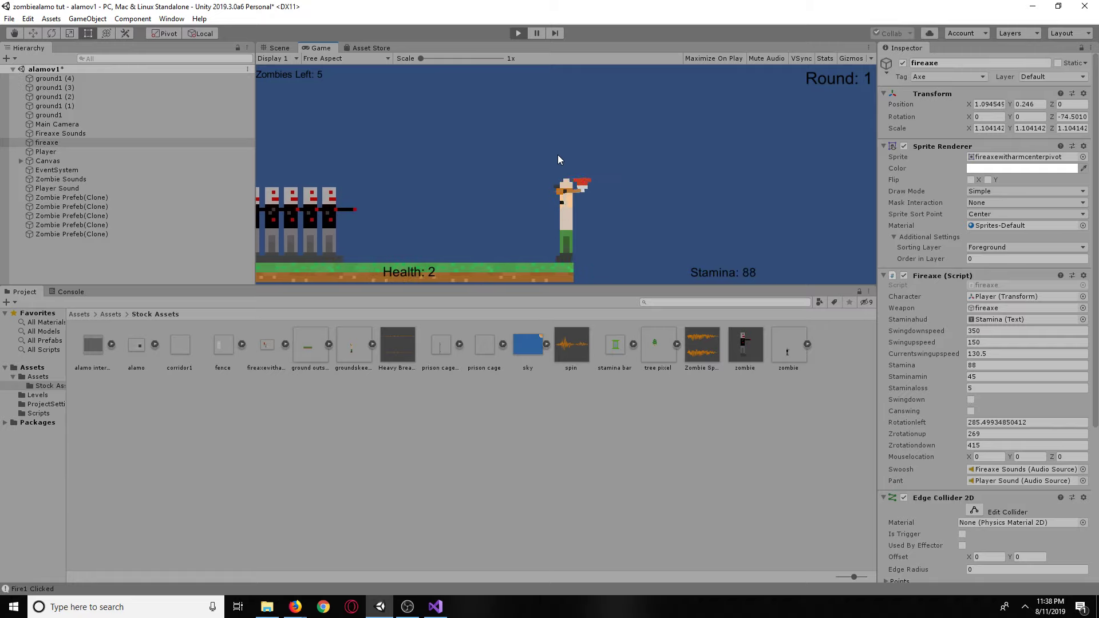
{"action": "left_click", "coordinate": [557, 155]}
{"action": "left_click", "coordinate": [556, 155]}
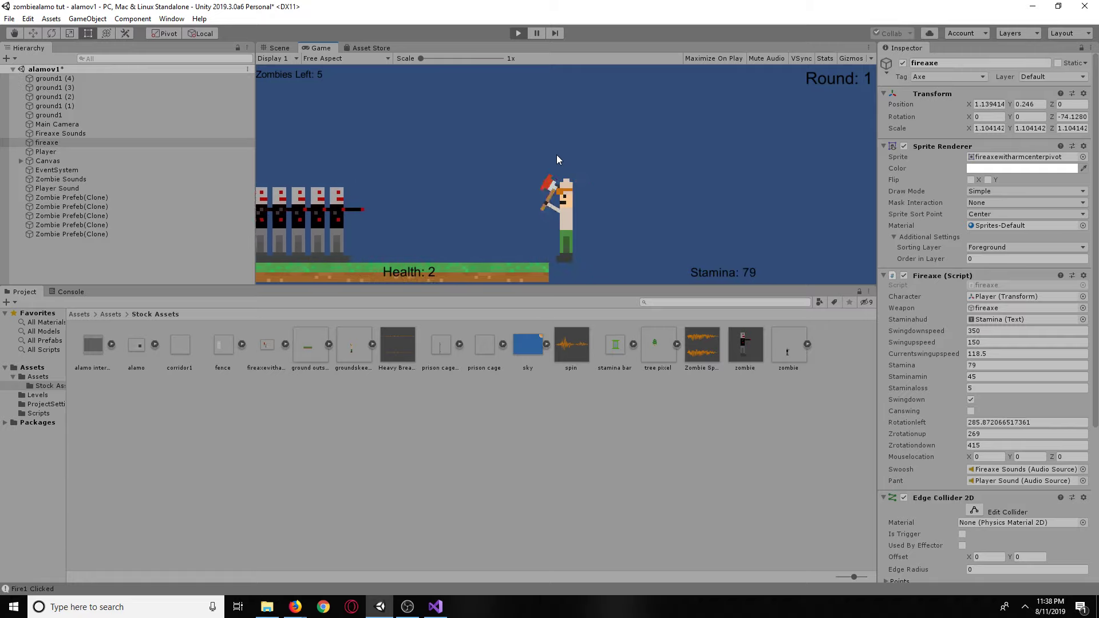
{"action": "left_click", "coordinate": [556, 154]}
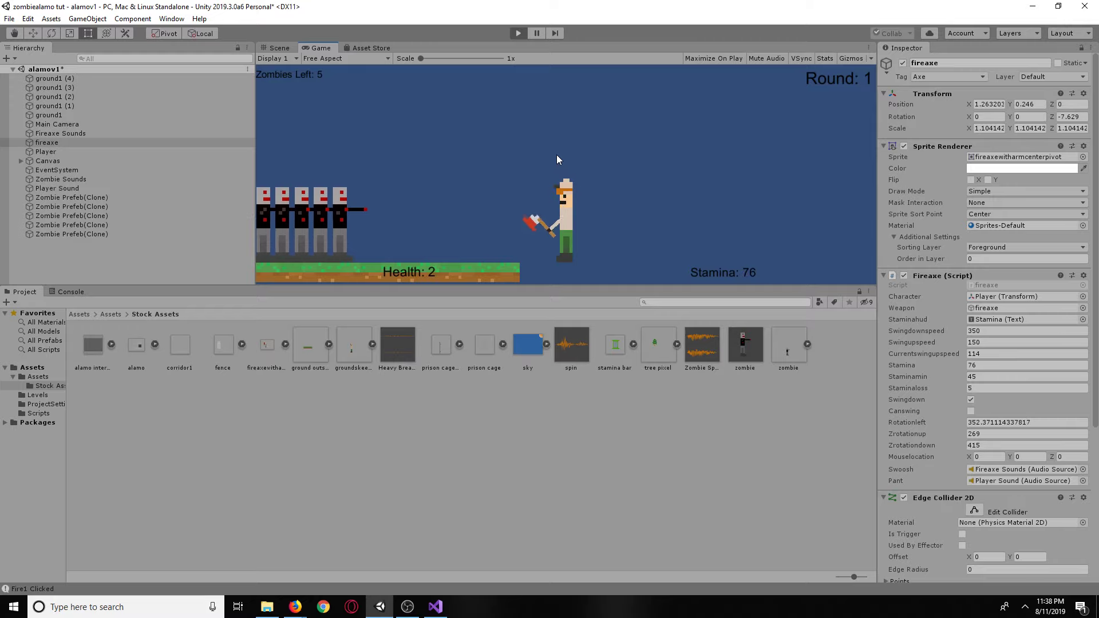
{"action": "left_click", "coordinate": [556, 155]}
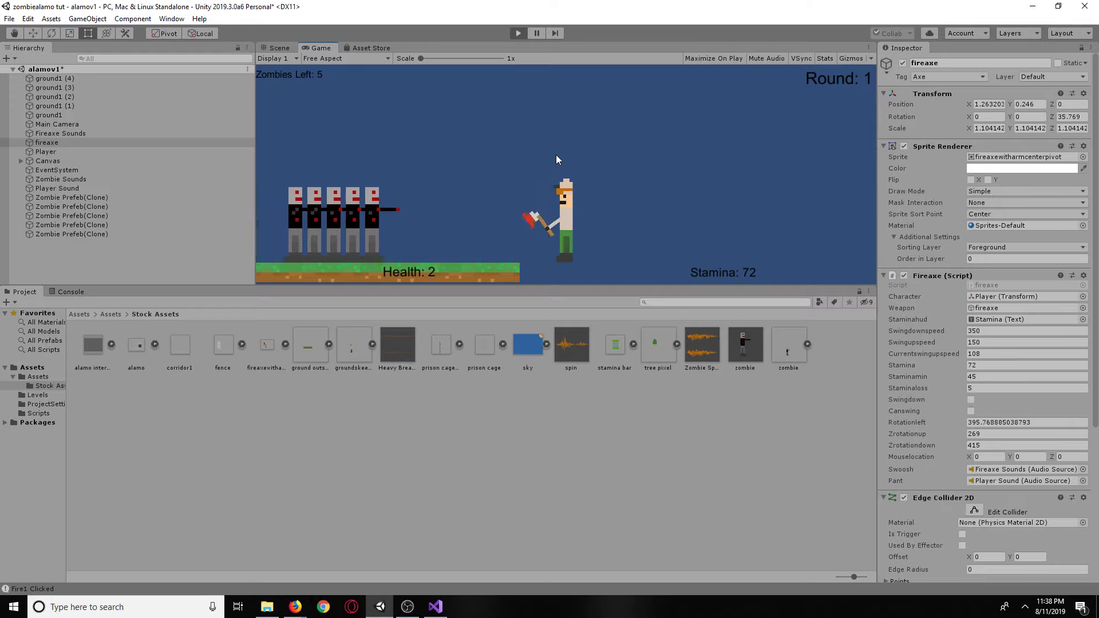
{"action": "left_click", "coordinate": [556, 156]}
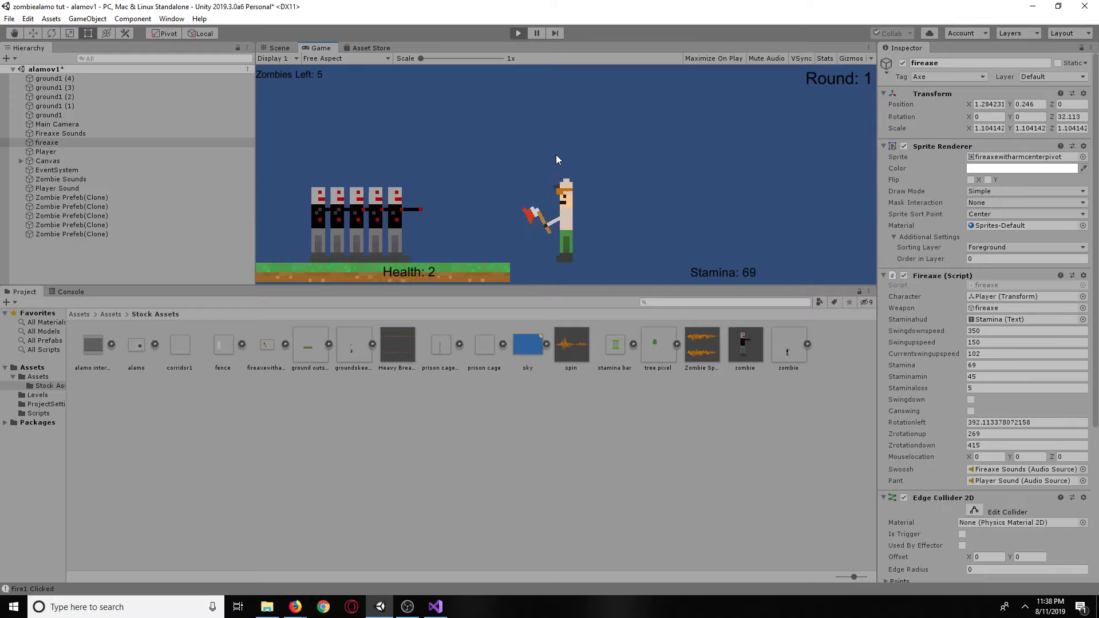
{"action": "left_click", "coordinate": [557, 155]}
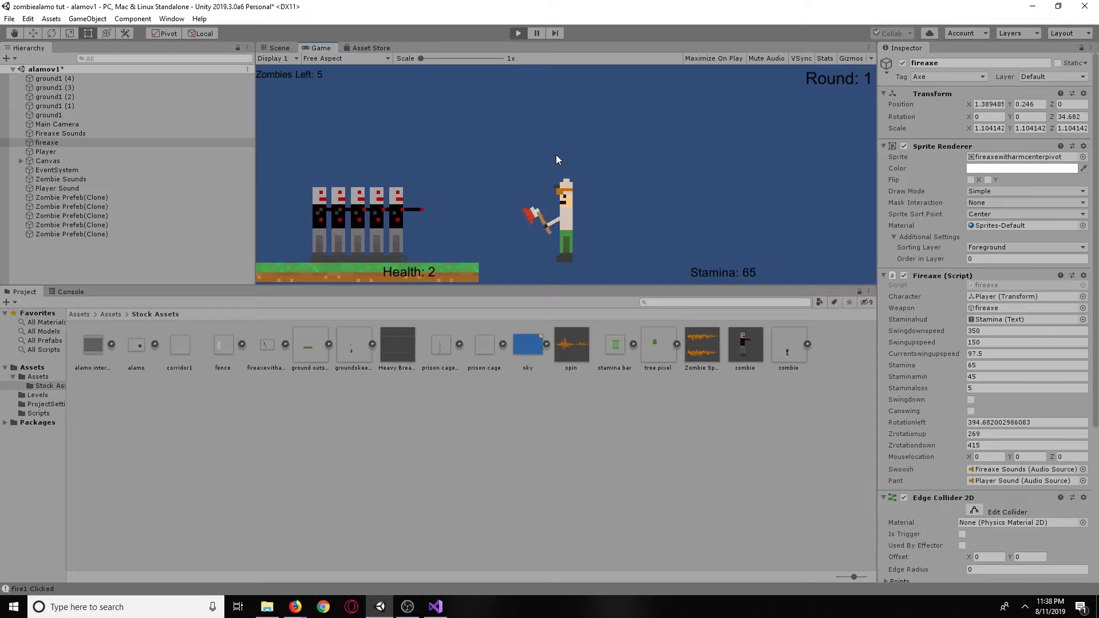
{"action": "left_click", "coordinate": [556, 156]}
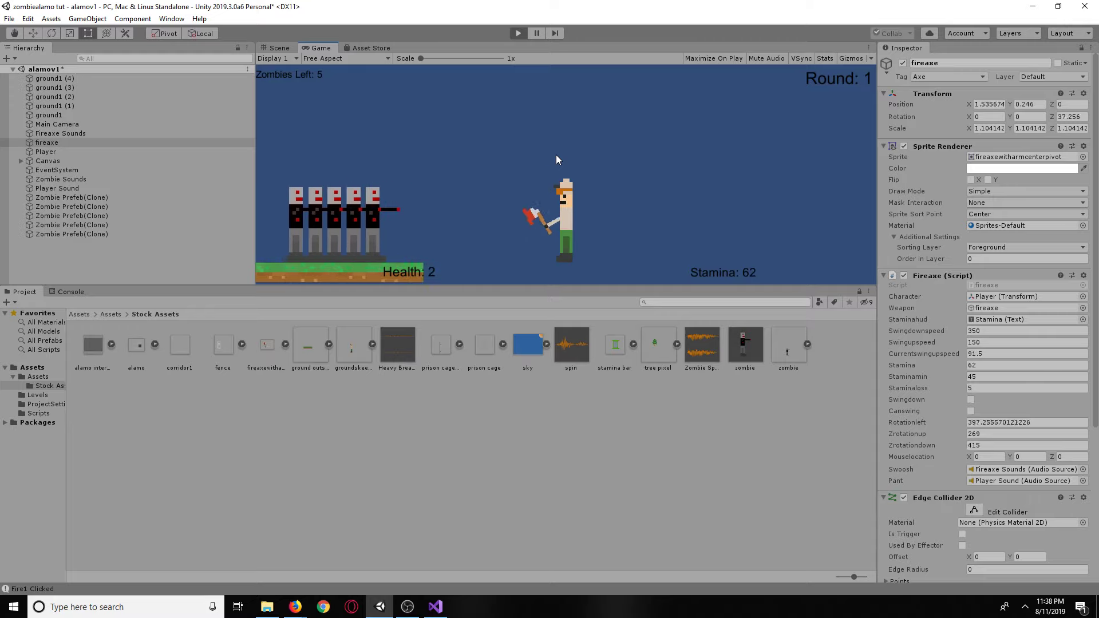
{"action": "left_click", "coordinate": [556, 155]}
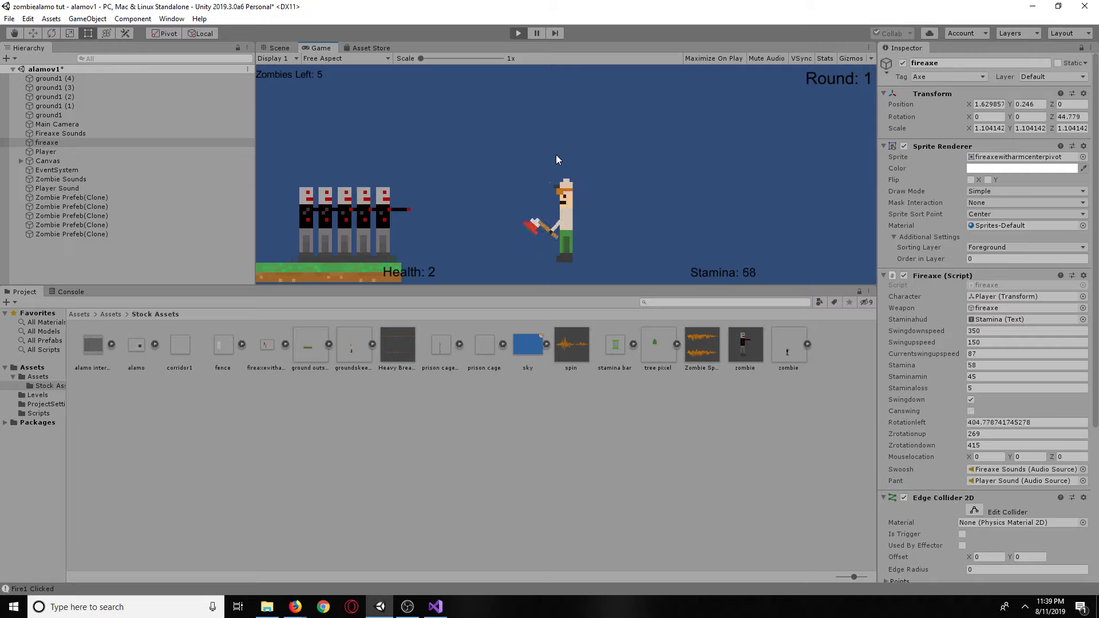
{"action": "left_click", "coordinate": [556, 155]}
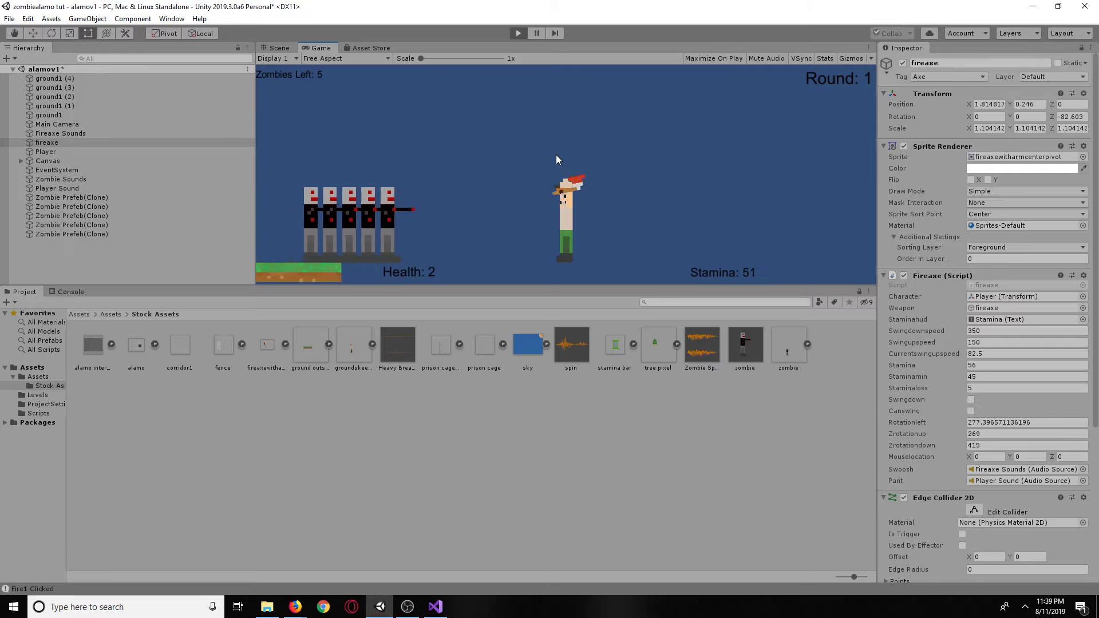
{"action": "left_click", "coordinate": [556, 155]}
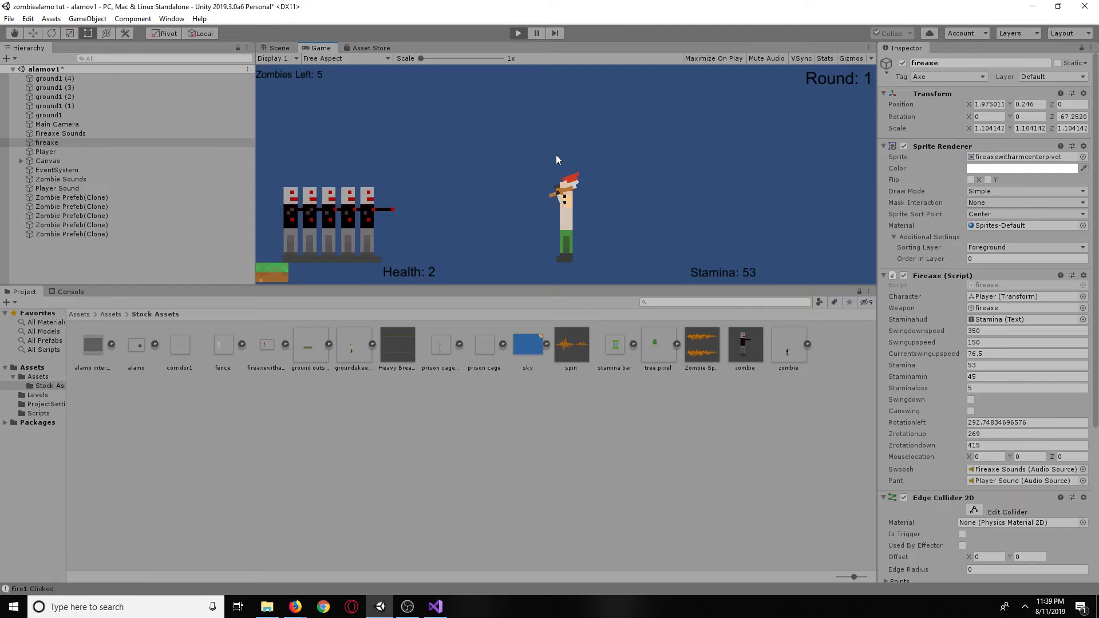
{"action": "left_click", "coordinate": [556, 155]}
{"action": "left_click", "coordinate": [515, 35]}
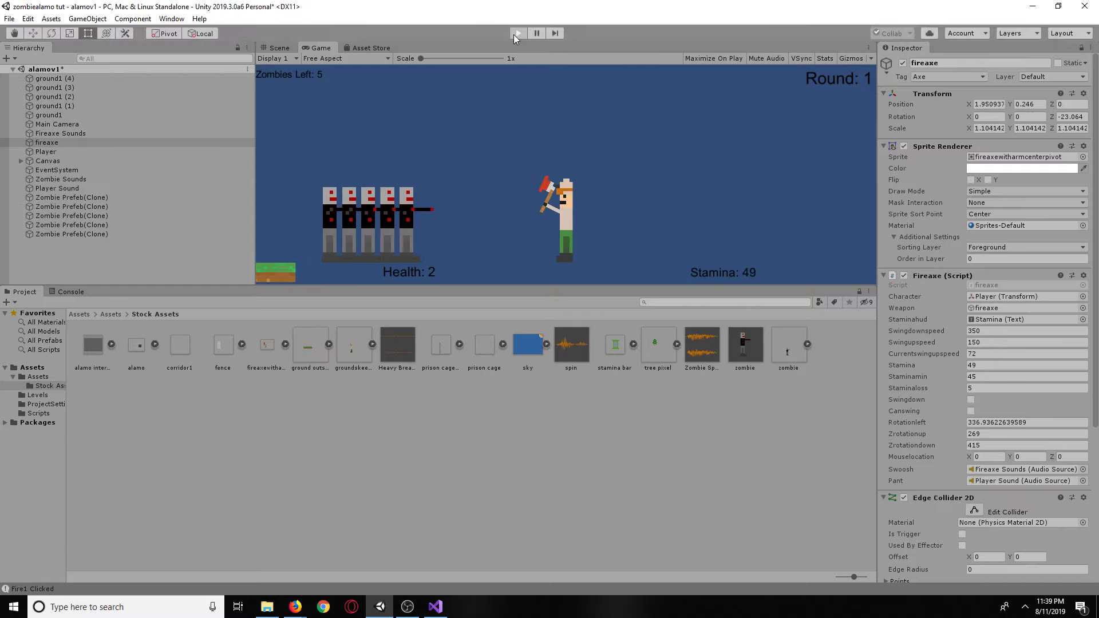
Compare the waveforms of the Zombie Spawn Sounds and Heavy Breathing clips, and launch Audacity, dismissing its welcome window.
{"action": "left_click", "coordinate": [696, 351]}
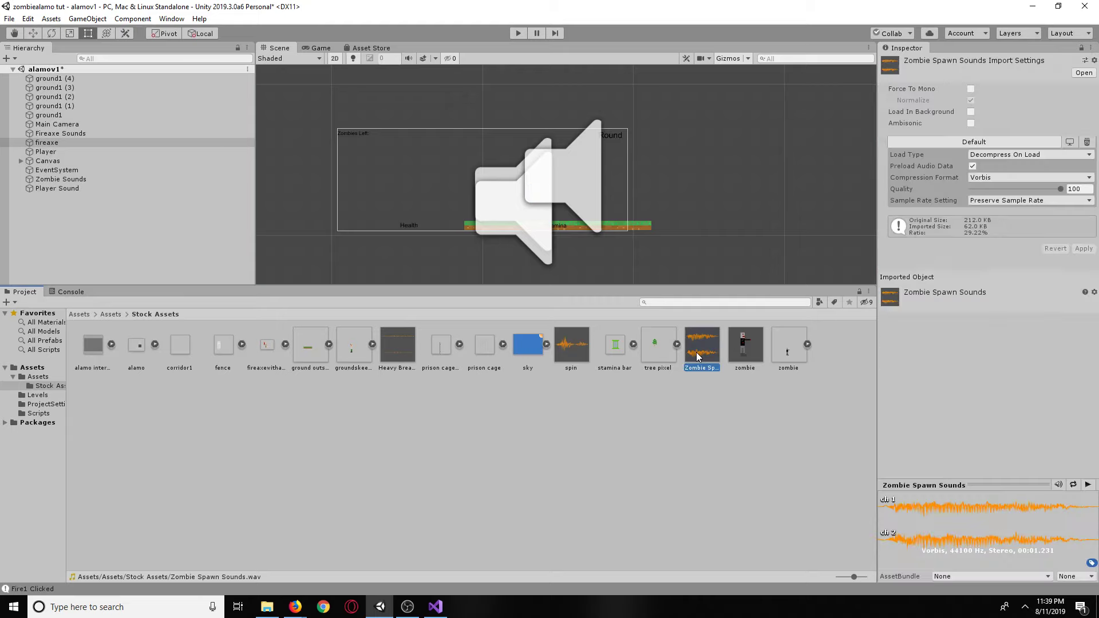
{"action": "left_click", "coordinate": [407, 350]}
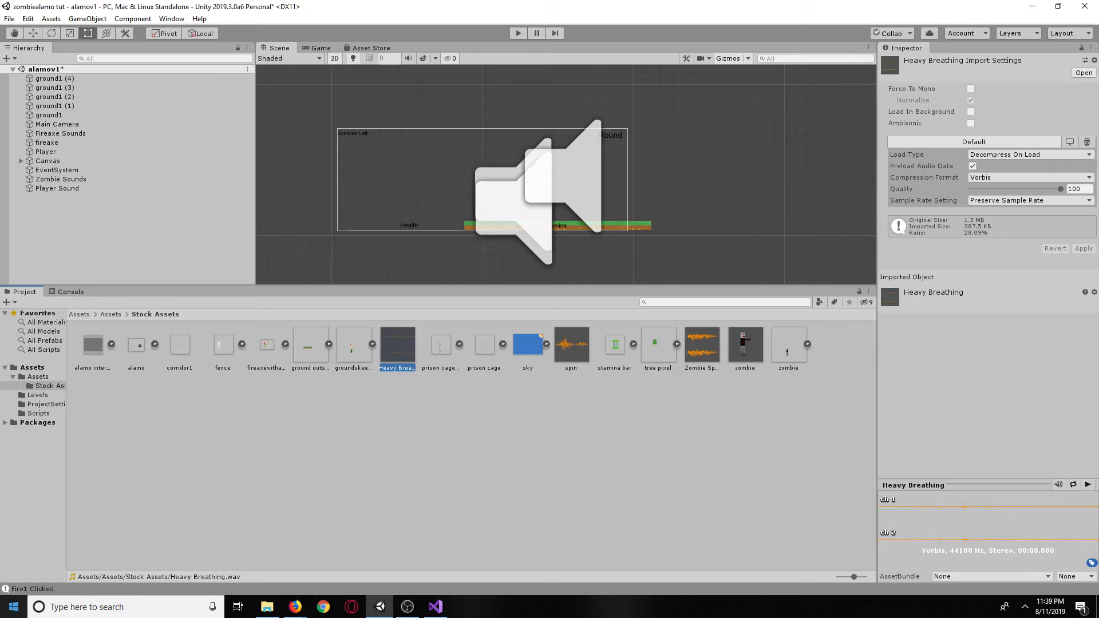
{"action": "left_click", "coordinate": [66, 605]}
{"action": "type", "text": "aud"}
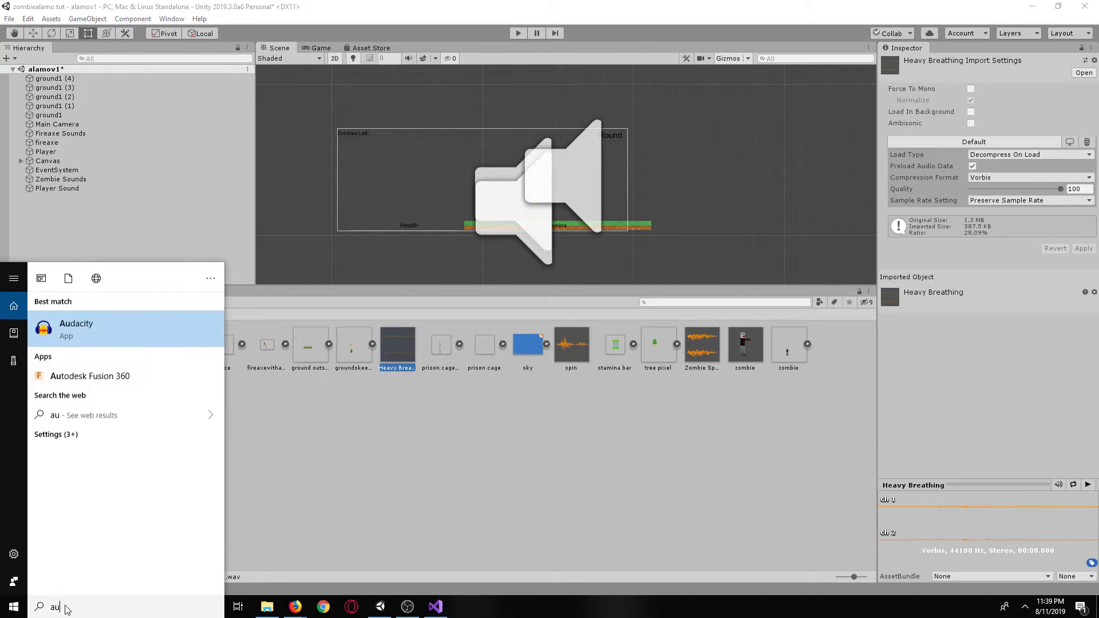
{"action": "key", "text": "Return"}
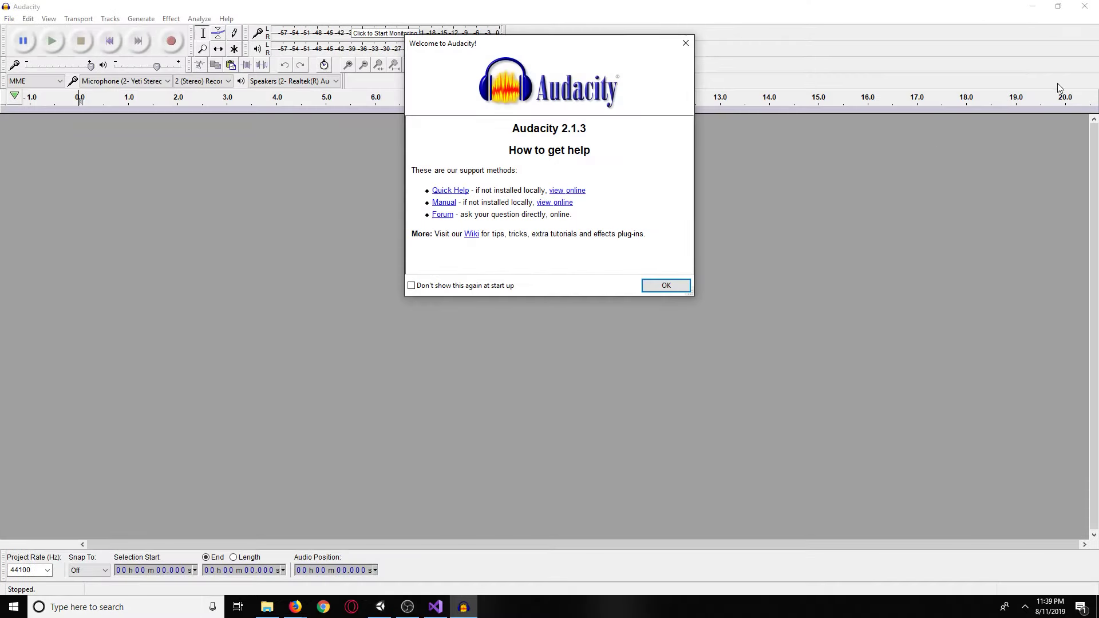
{"action": "left_click", "coordinate": [685, 43]}
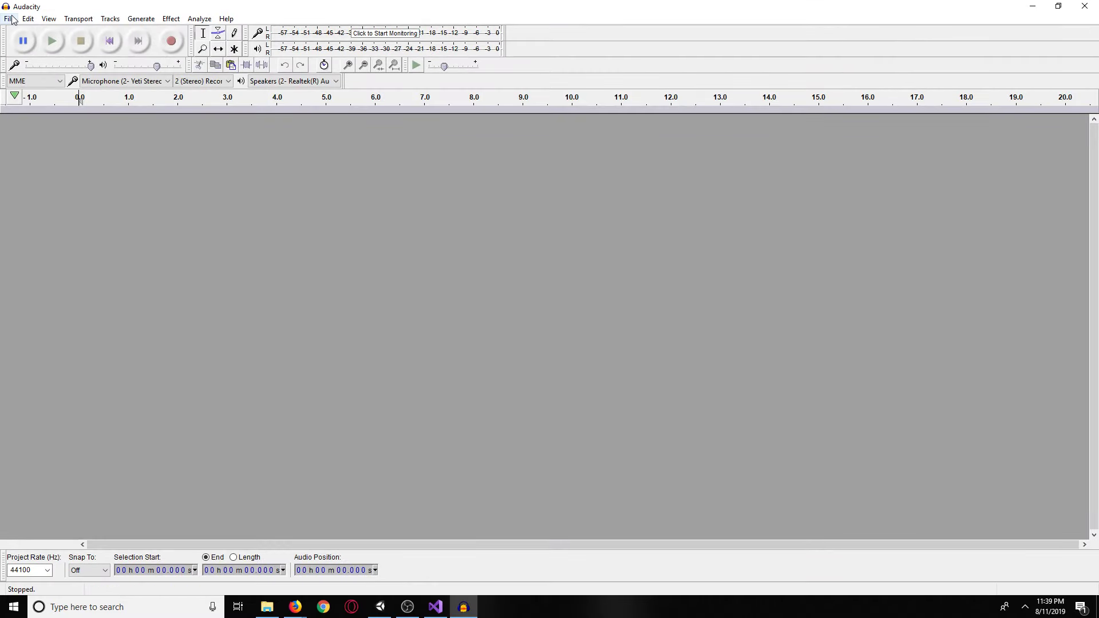
Open Heavy Breathing.wav in Audacity, making a copy of the file before editing.
{"action": "left_click", "coordinate": [10, 18]}
{"action": "left_click", "coordinate": [27, 45]}
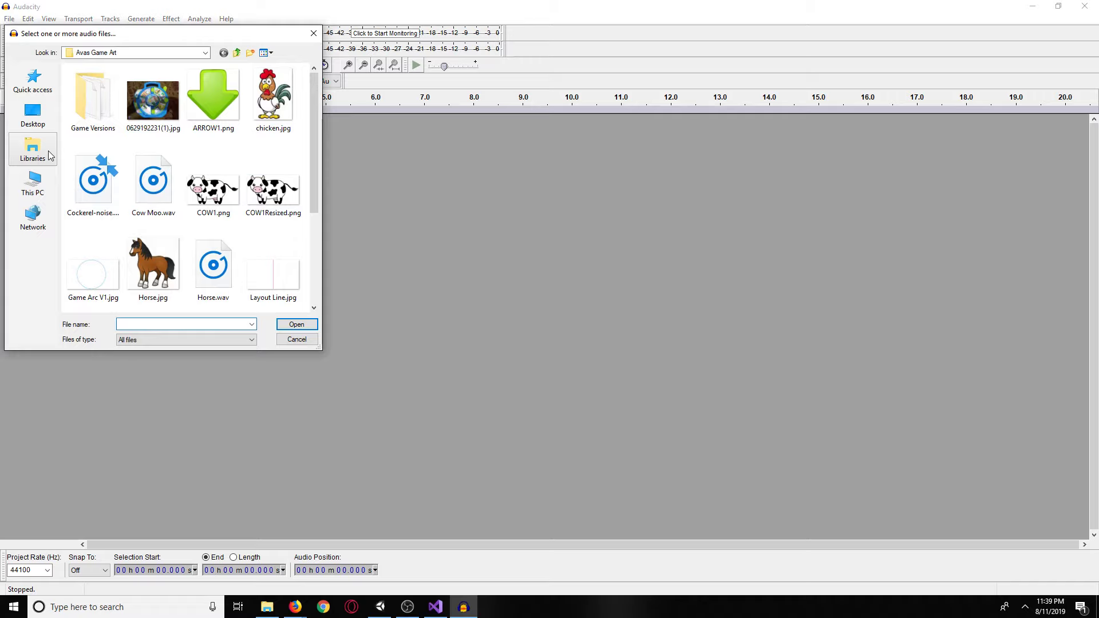
{"action": "left_click_drag", "start_coordinate": [141, 37], "coordinate": [1098, 158]}
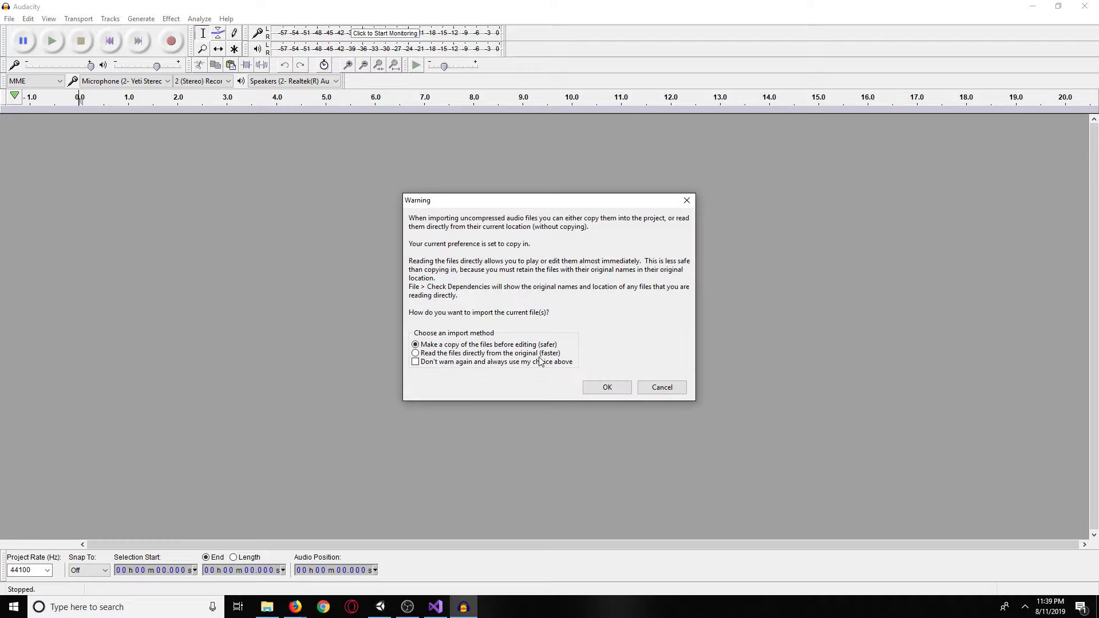
{"action": "left_click", "coordinate": [607, 387]}
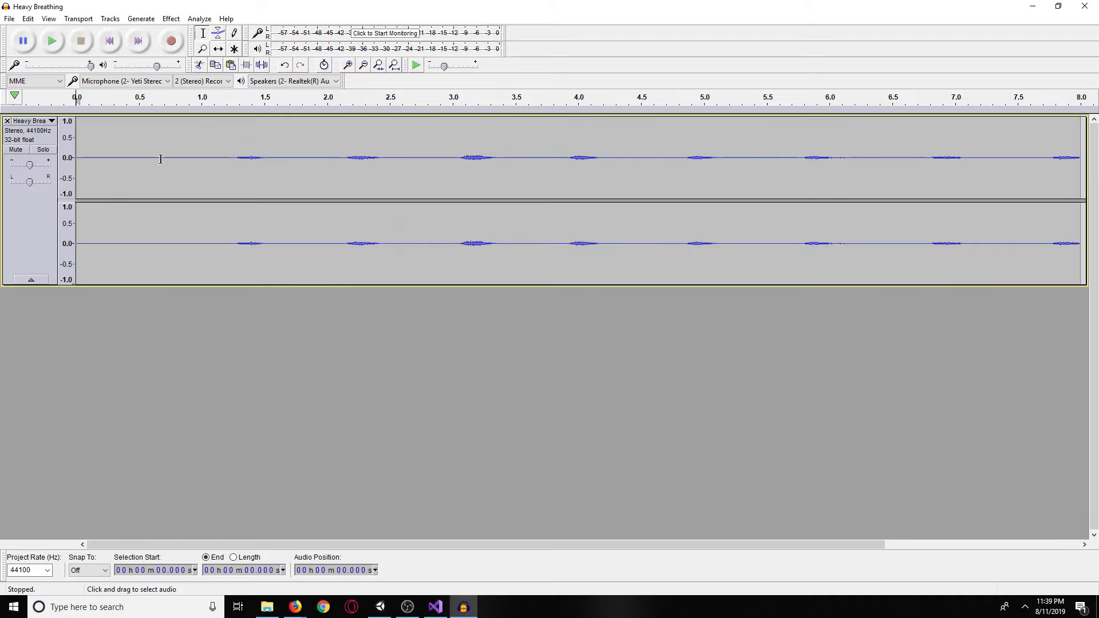
Delete the silence of about 1.2 s before the first breath of the Heavy Breathing track, and play back the result.
{"action": "left_click_drag", "start_coordinate": [80, 140], "coordinate": [228, 137]}
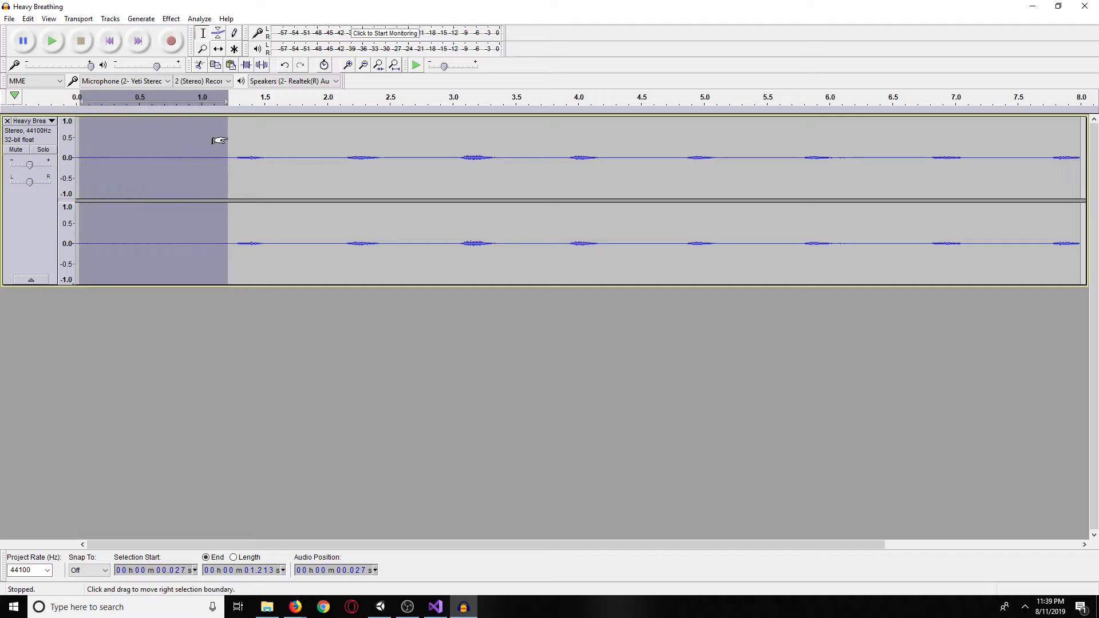
{"action": "key", "text": "Delete"}
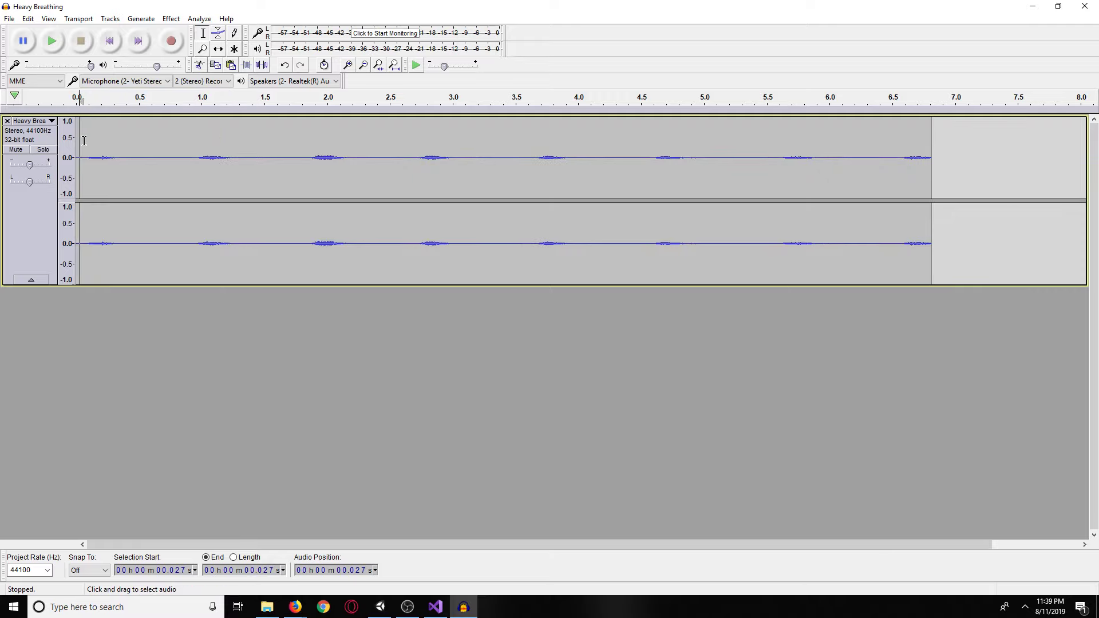
{"action": "left_click_drag", "start_coordinate": [85, 141], "coordinate": [77, 141]}
{"action": "key", "text": "Delete"}
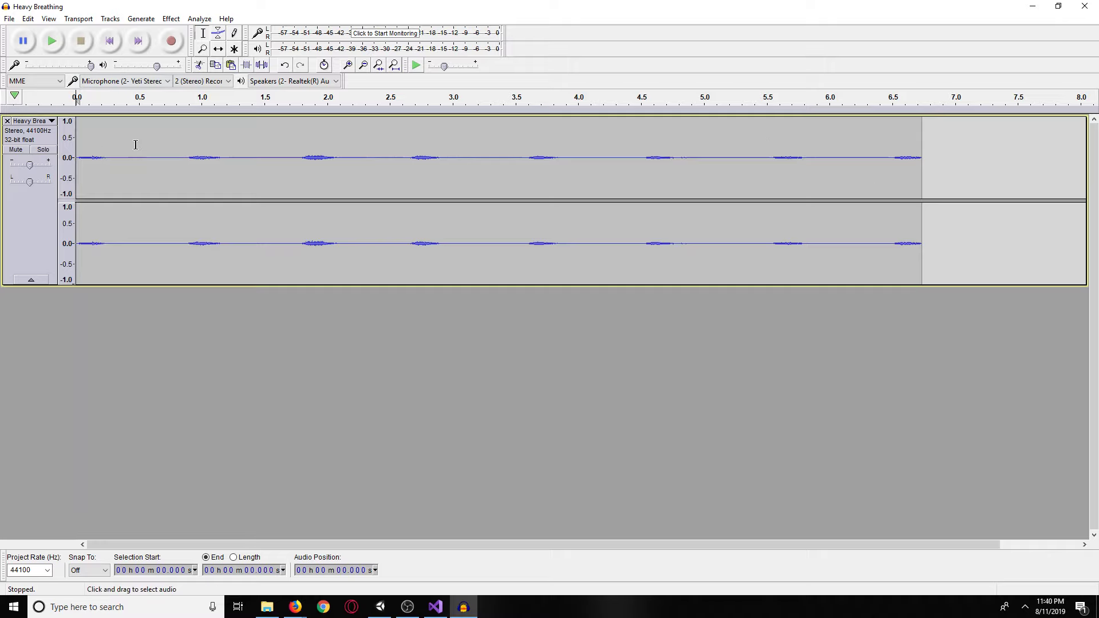
{"action": "left_click", "coordinate": [52, 40]}
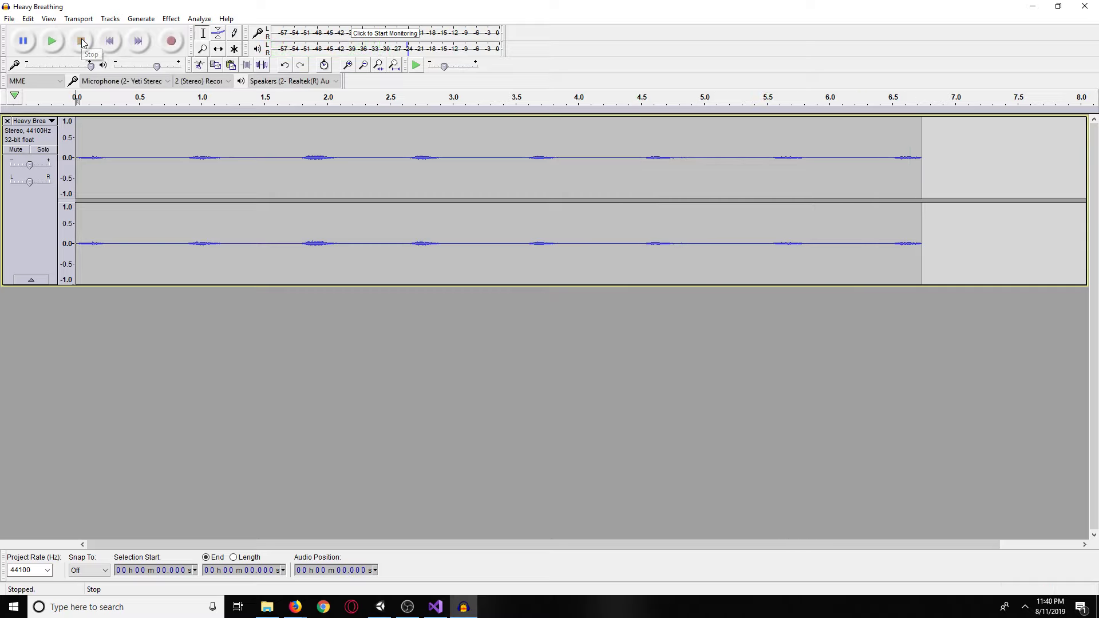
{"action": "key", "text": "space"}
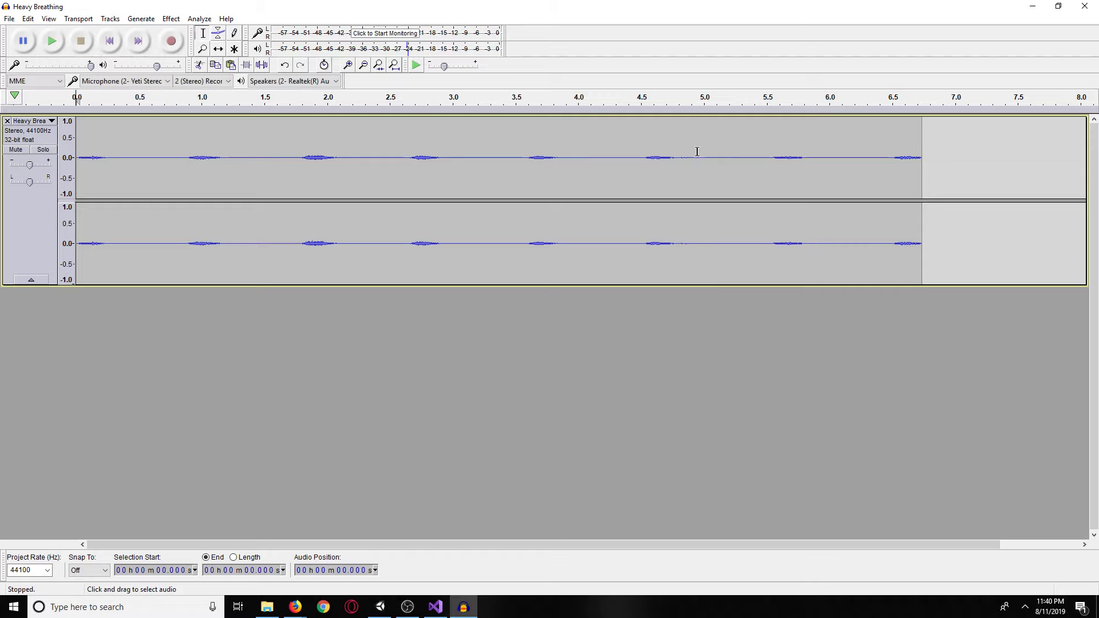
Cut off the first part of the opening breath and the tail of the last breath, ending the track at about 6.528 s.
{"action": "left_click_drag", "start_coordinate": [90, 139], "coordinate": [69, 138]}
{"action": "key", "text": "Delete"}
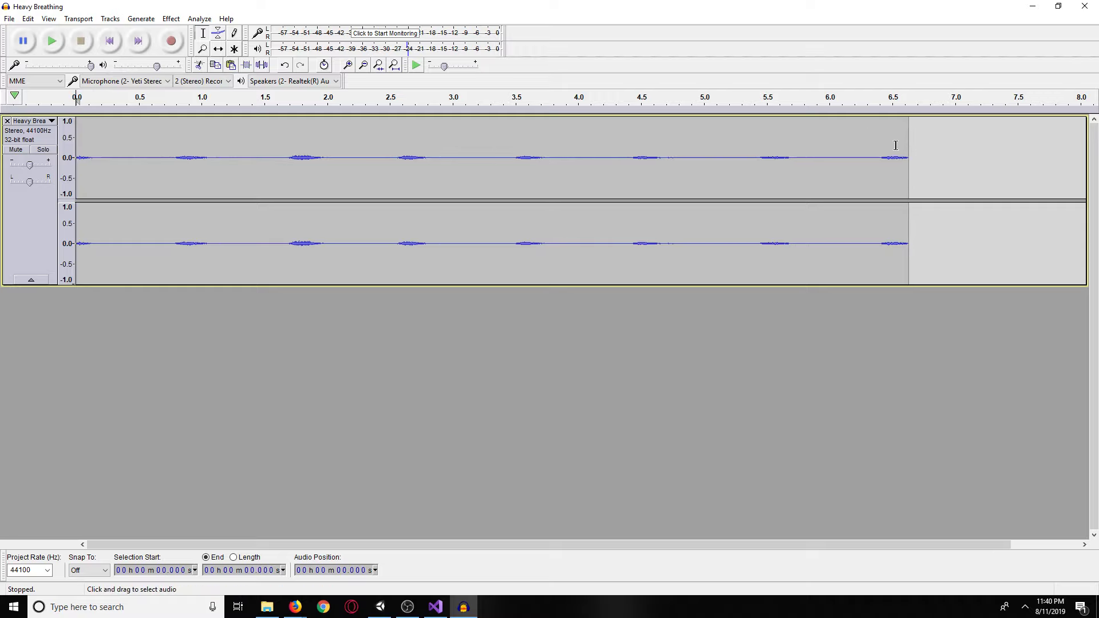
{"action": "left_click_drag", "start_coordinate": [895, 145], "coordinate": [919, 145]}
{"action": "key", "text": "Delete"}
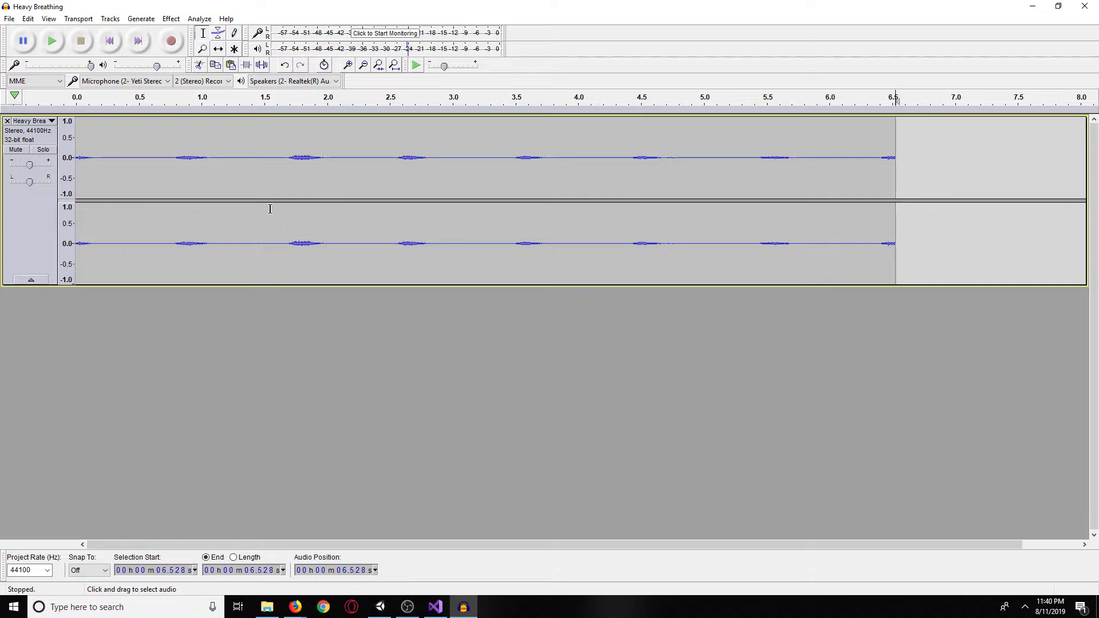
Export the trimmed audio as Heavy Breathing Short.wav into the Stock Assets folder with empty metadata tags, and return to Unity.
{"action": "left_click", "coordinate": [9, 18]}
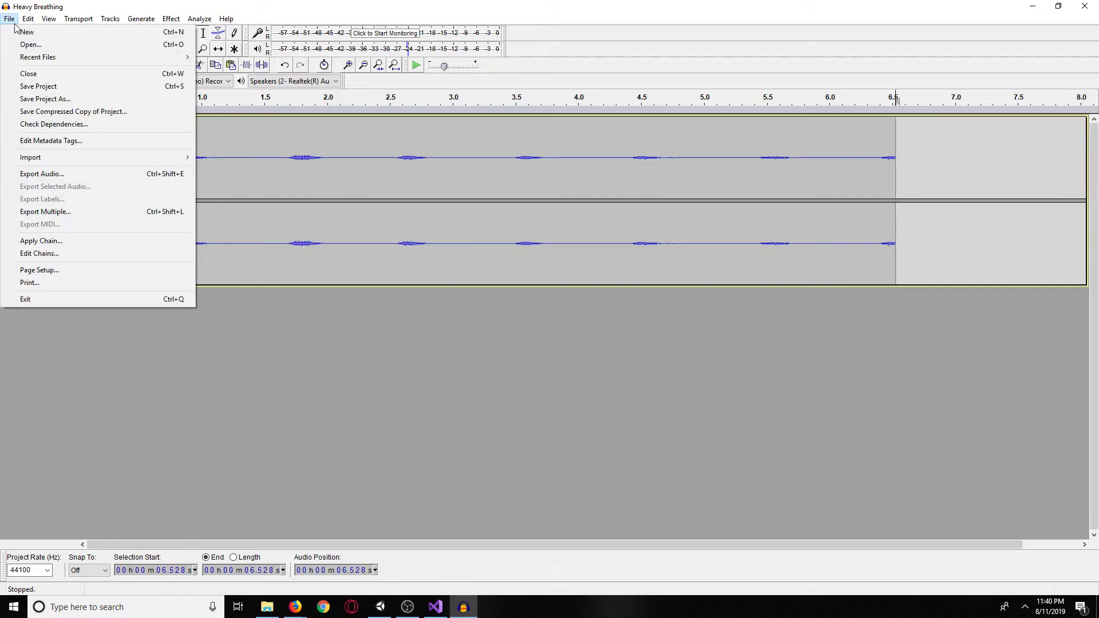
{"action": "left_click_drag", "start_coordinate": [102, 9], "coordinate": [1098, 143]}
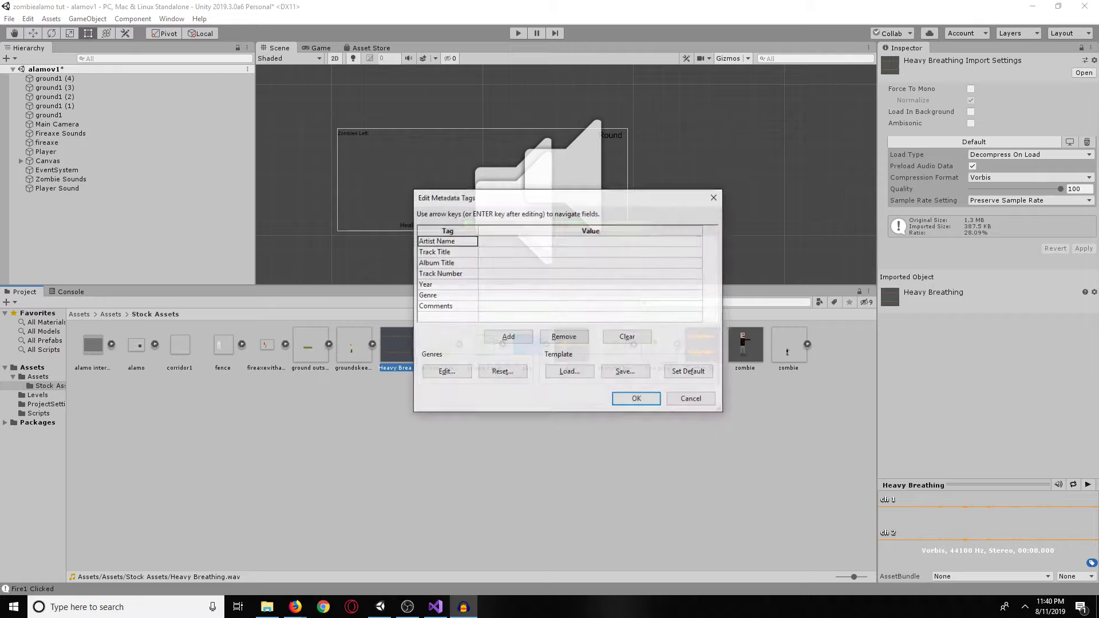
{"action": "left_click", "coordinate": [625, 401]}
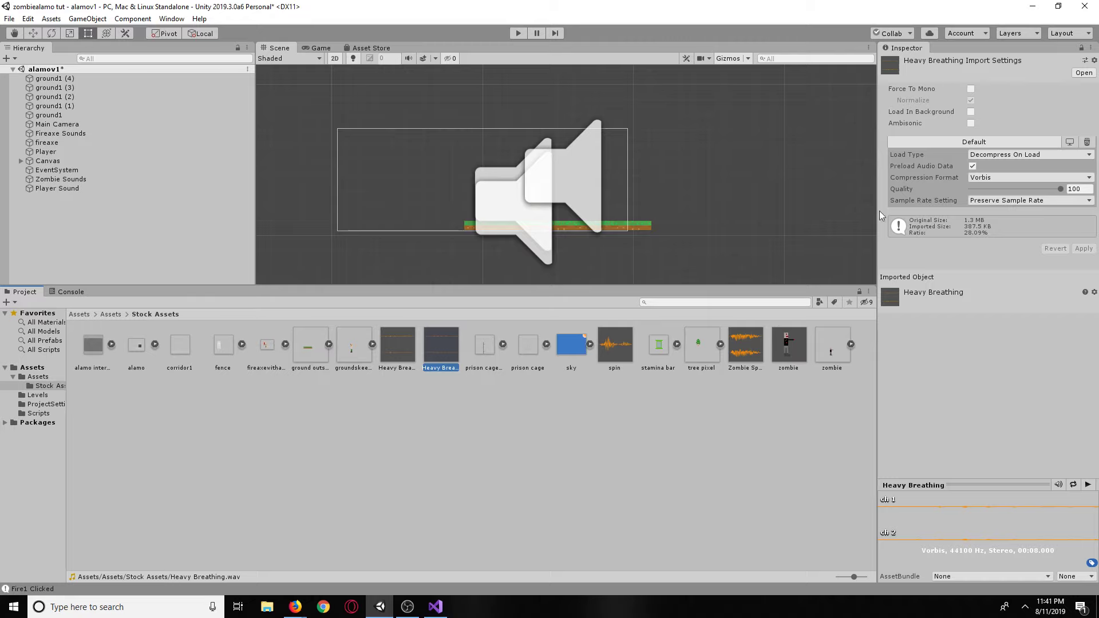
Check the audio clip on Player Sound, and preview the Heavy Breathing Short clip with looping enabled.
{"action": "left_click", "coordinate": [57, 188]}
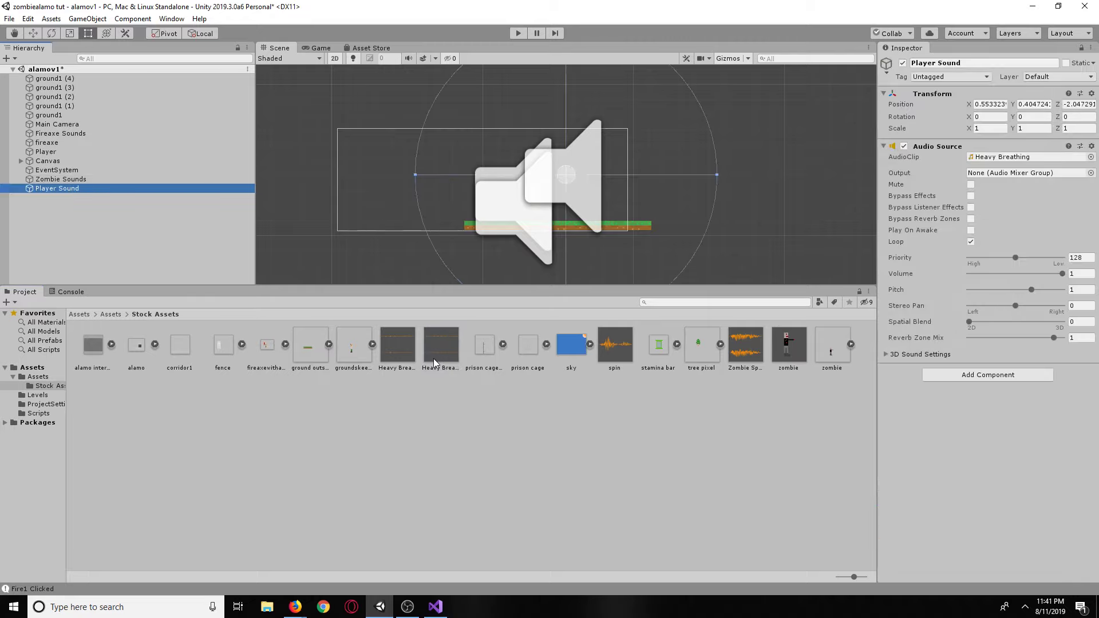
{"action": "left_click_drag", "start_coordinate": [434, 358], "coordinate": [1039, 166]}
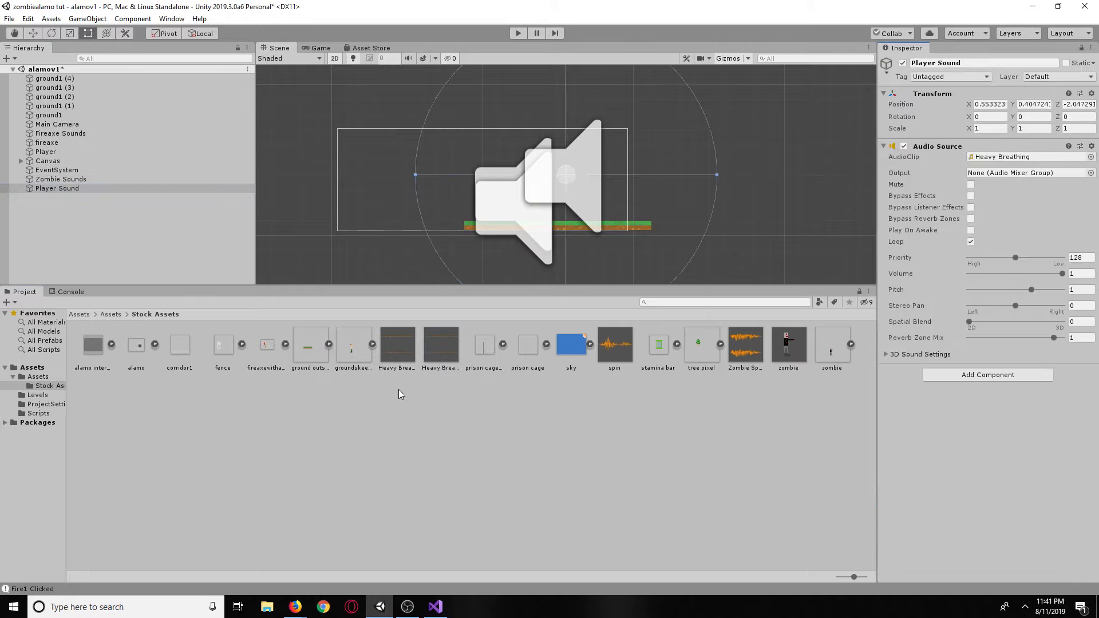
{"action": "left_click", "coordinate": [399, 347]}
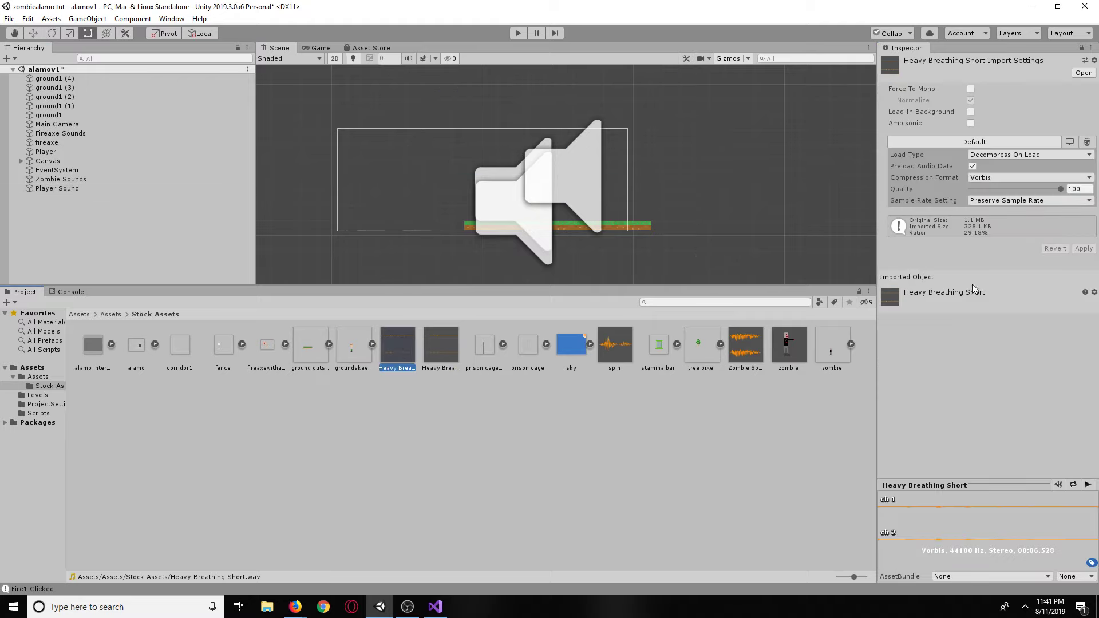
{"action": "left_click", "coordinate": [1086, 485]}
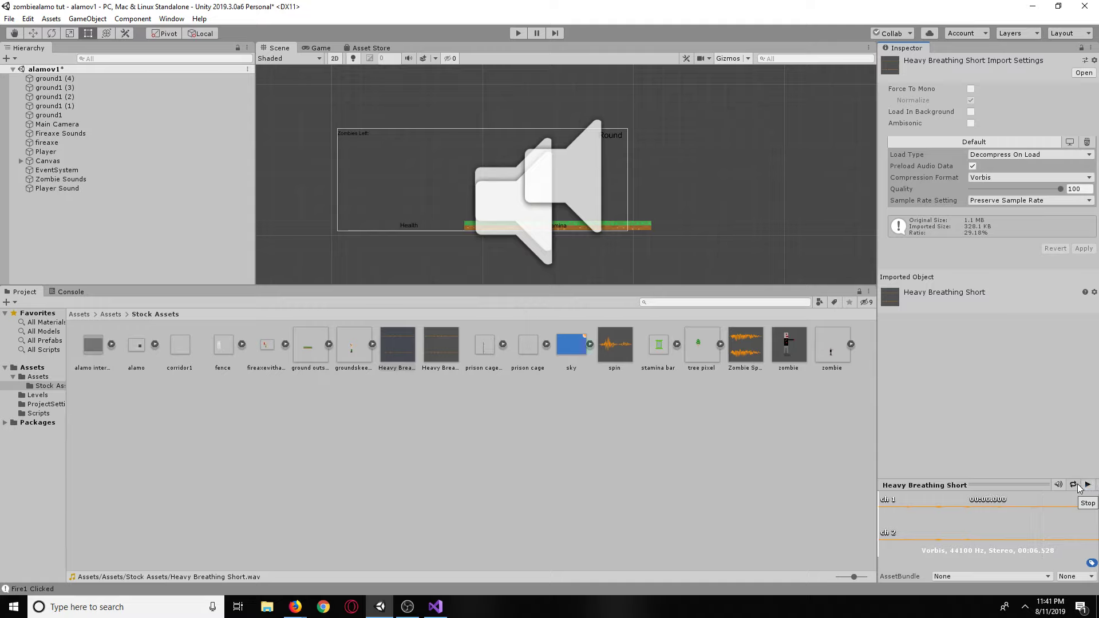
{"action": "left_click", "coordinate": [1087, 485]}
{"action": "left_click", "coordinate": [1087, 485]}
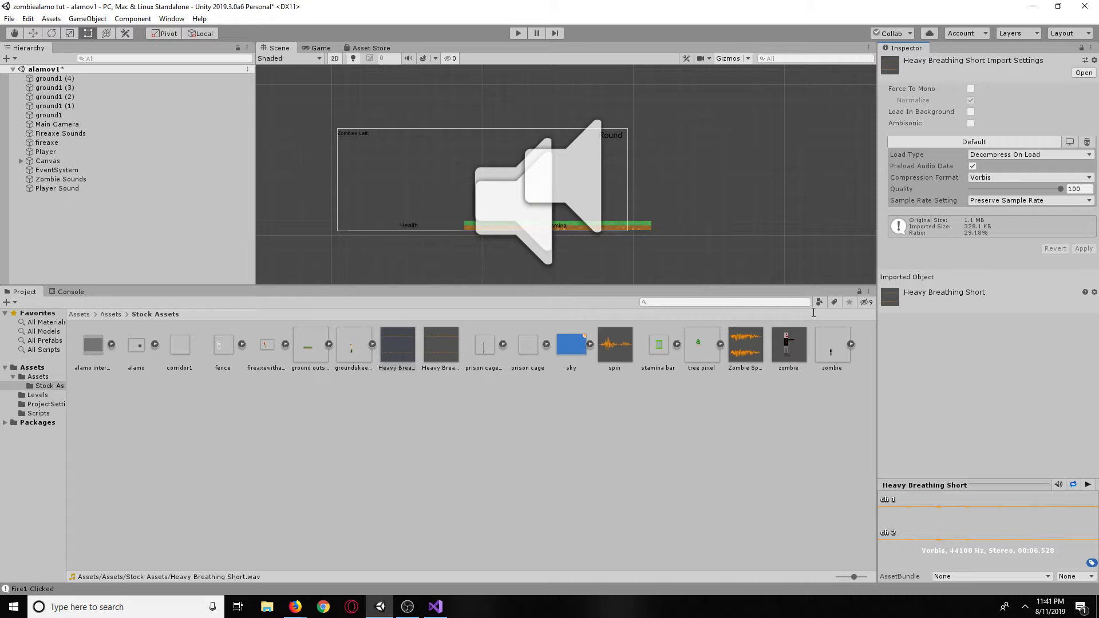
Assign Heavy Breathing Short as the audio clip of Player Sound, and preview the original Heavy Breathing clip for comparison.
{"action": "left_click", "coordinate": [67, 189]}
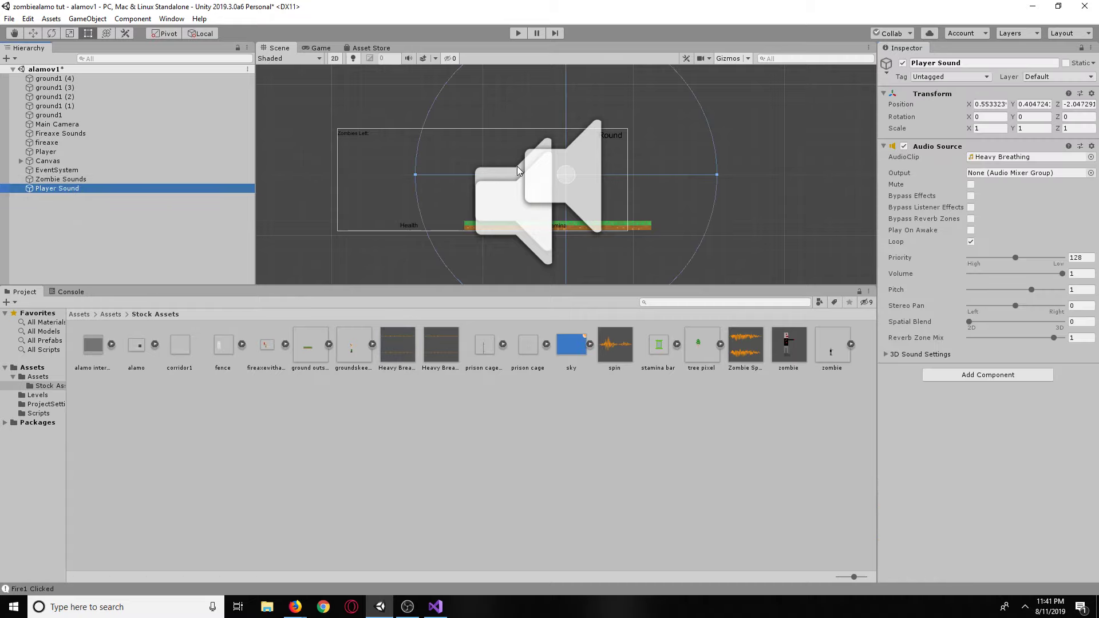
{"action": "left_click_drag", "start_coordinate": [409, 345], "coordinate": [1024, 158]}
{"action": "left_click", "coordinate": [442, 344]}
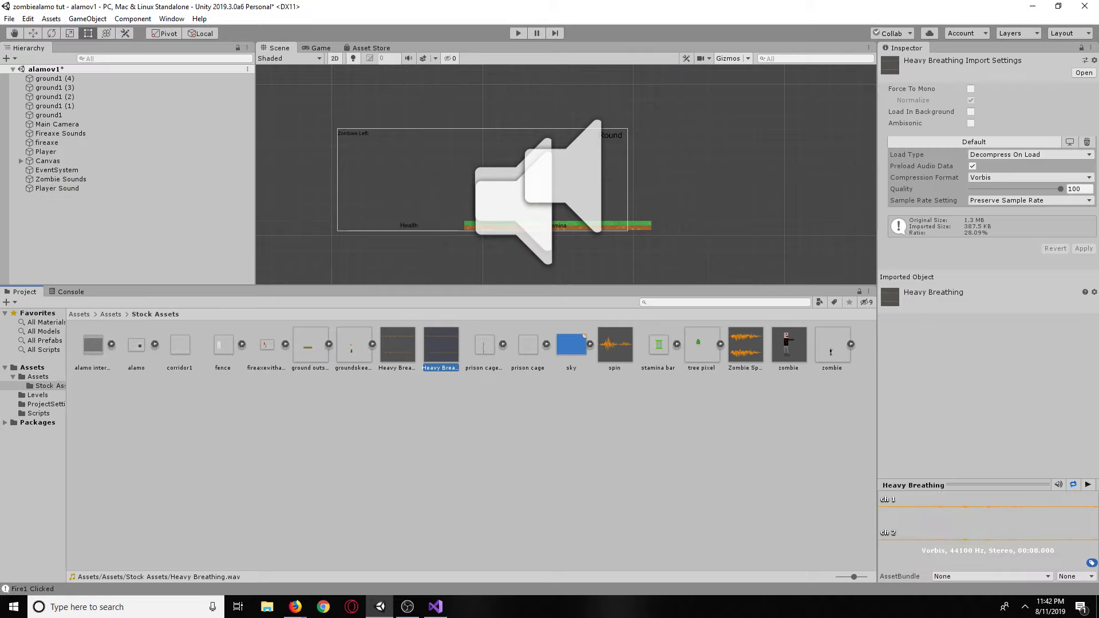
{"action": "left_click", "coordinate": [1087, 484]}
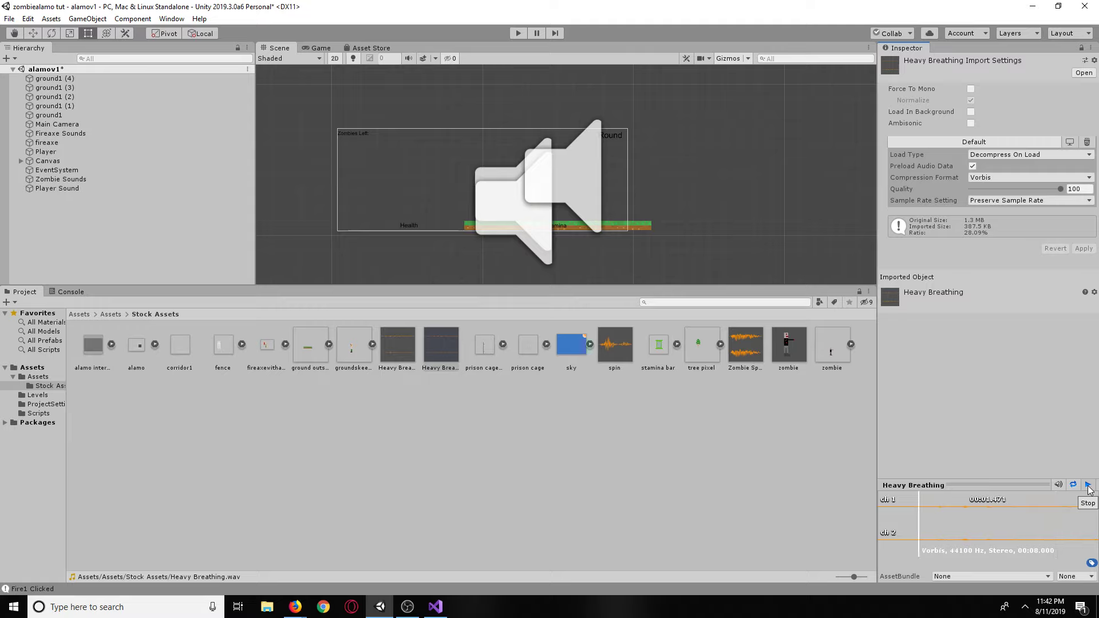
{"action": "left_click", "coordinate": [1088, 485]}
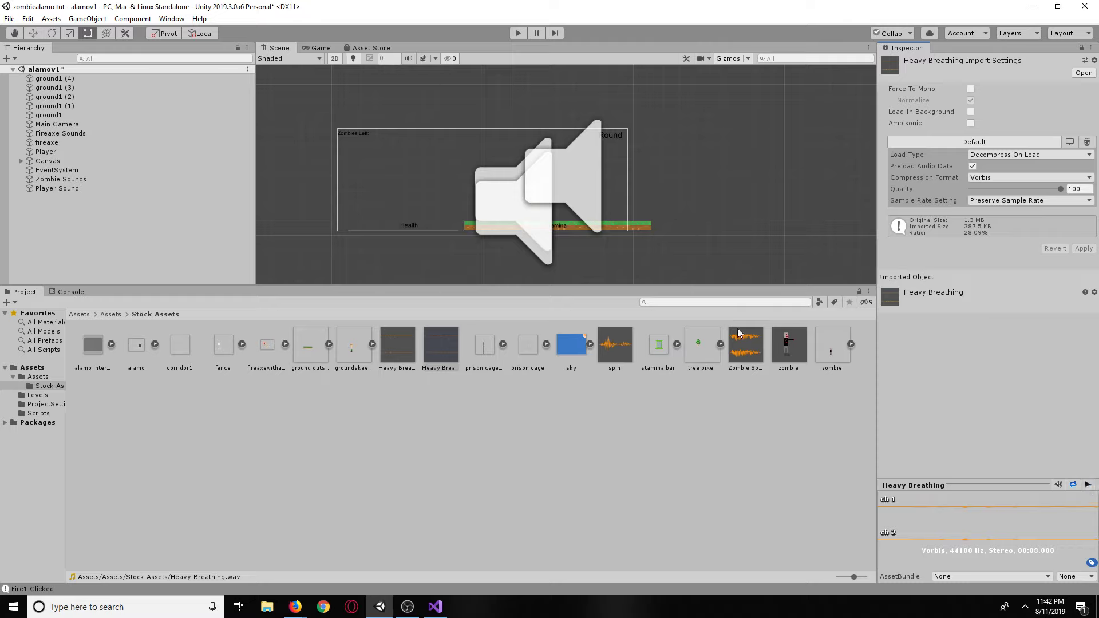
Delete the original Heavy Breathing.wav from the Stock Assets folder.
{"action": "left_click", "coordinate": [402, 359]}
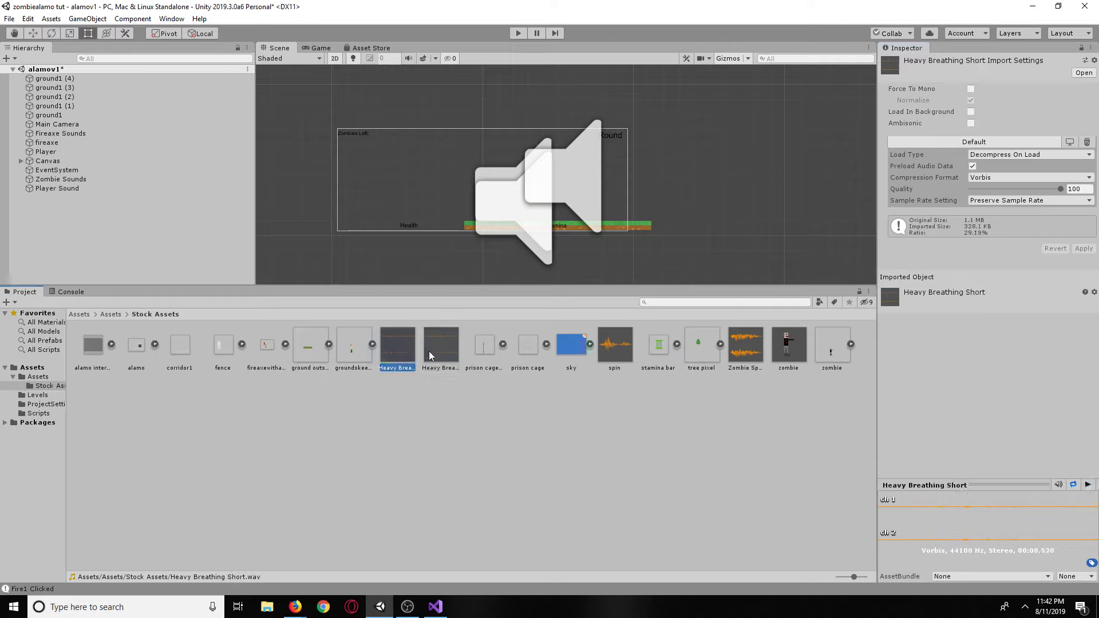
{"action": "left_click", "coordinate": [428, 352]}
{"action": "key", "text": "Delete"}
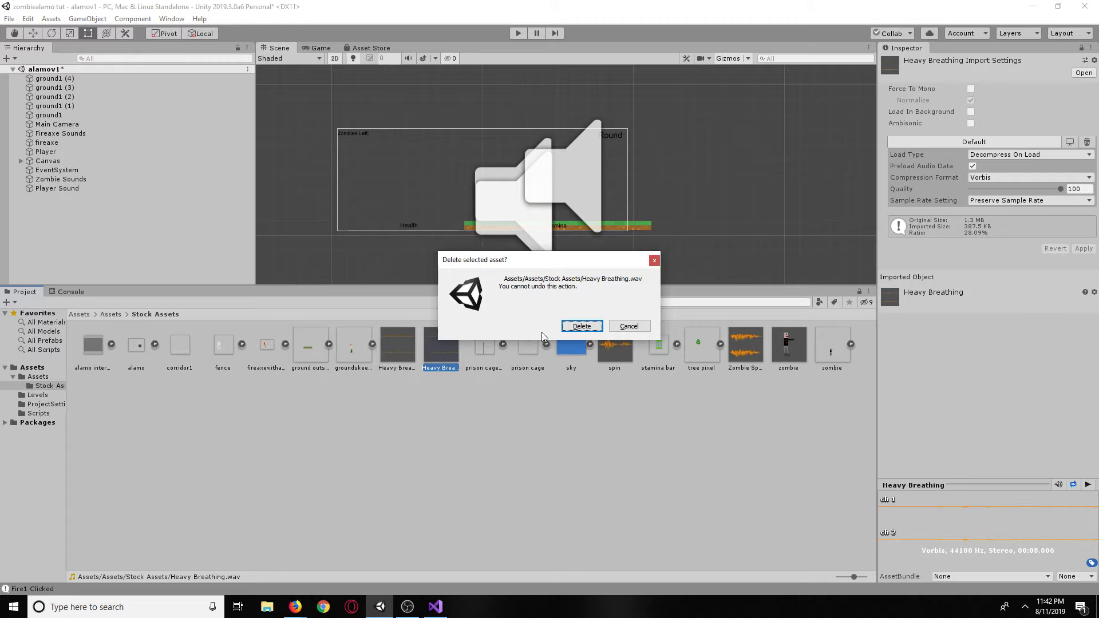
{"action": "left_click", "coordinate": [566, 331]}
Check the clip assigned to Player Sound, and run the game briefly to listen to the sounds.
{"action": "left_click", "coordinate": [65, 190]}
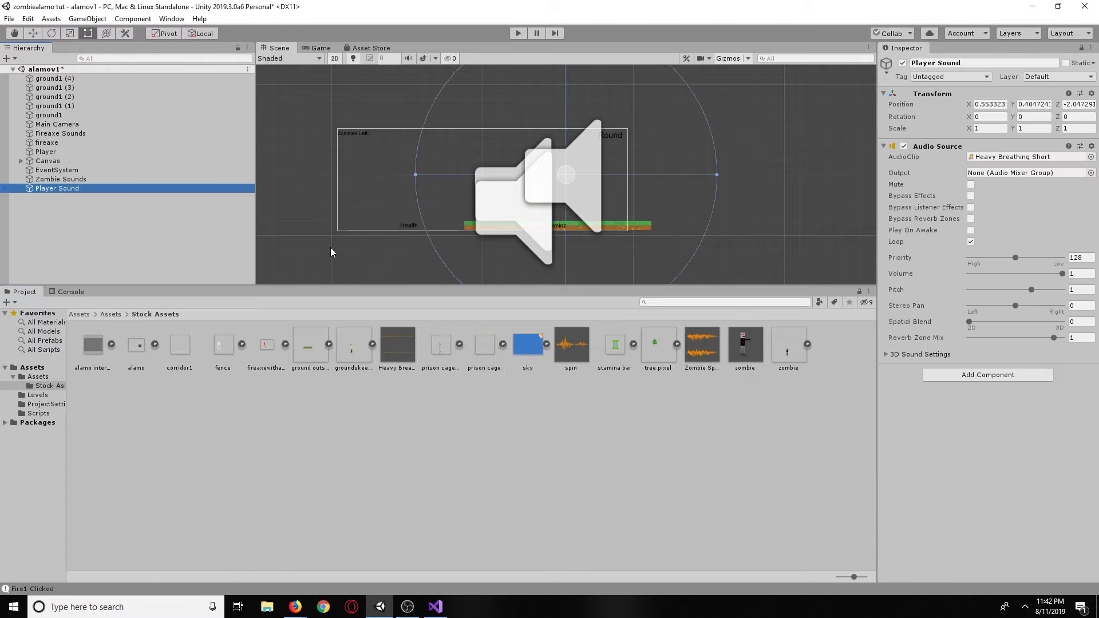
{"action": "left_click", "coordinate": [518, 33]}
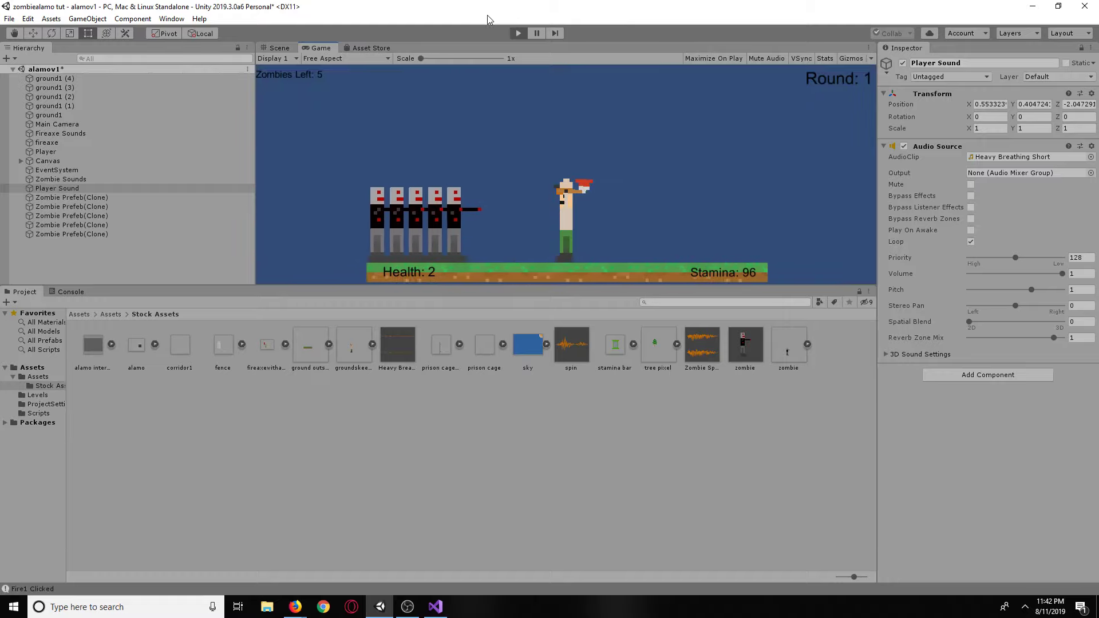
{"action": "left_click", "coordinate": [518, 32]}
Lower the volume of the Zombie Sounds audio source to 0.7, and run the game briefly to hear it.
{"action": "left_click", "coordinate": [68, 179]}
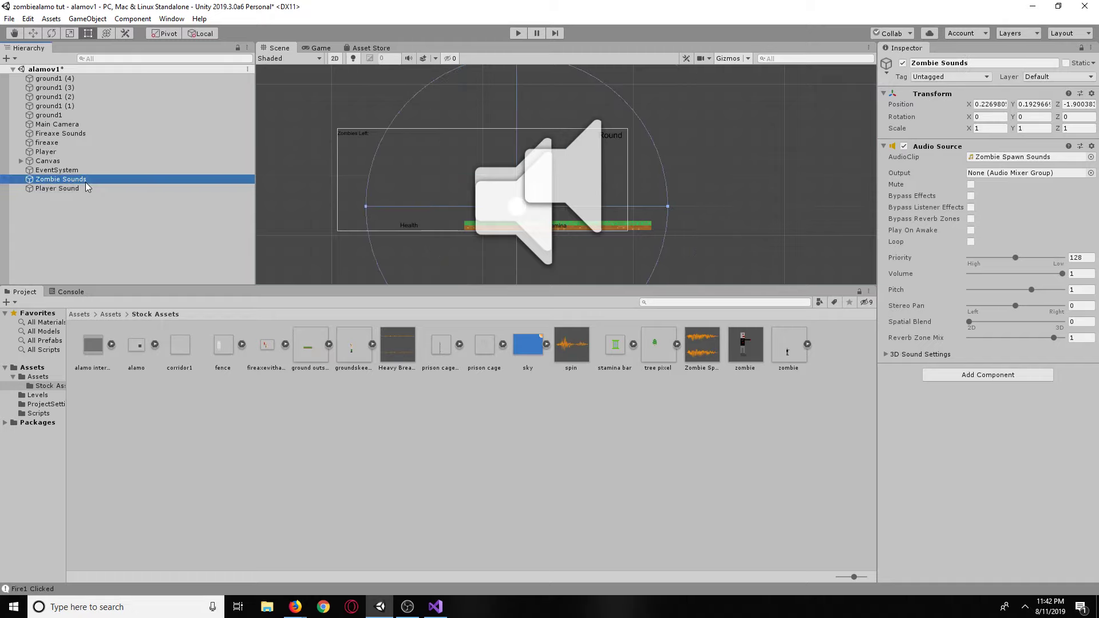
{"action": "left_click_drag", "start_coordinate": [1062, 276], "coordinate": [1056, 277]}
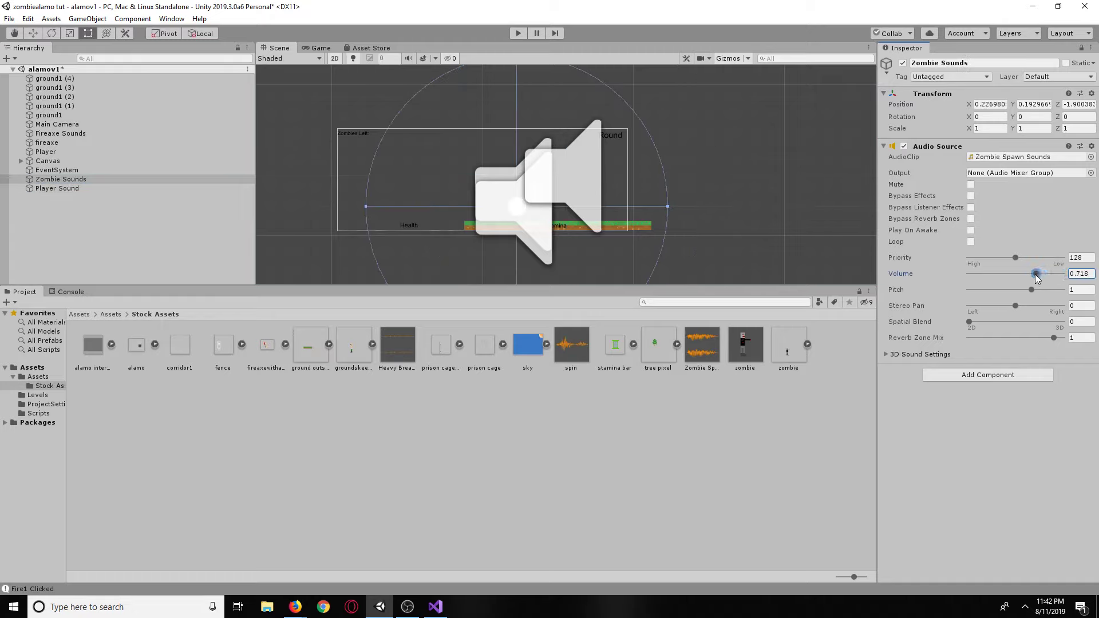
{"action": "left_click", "coordinate": [518, 33]}
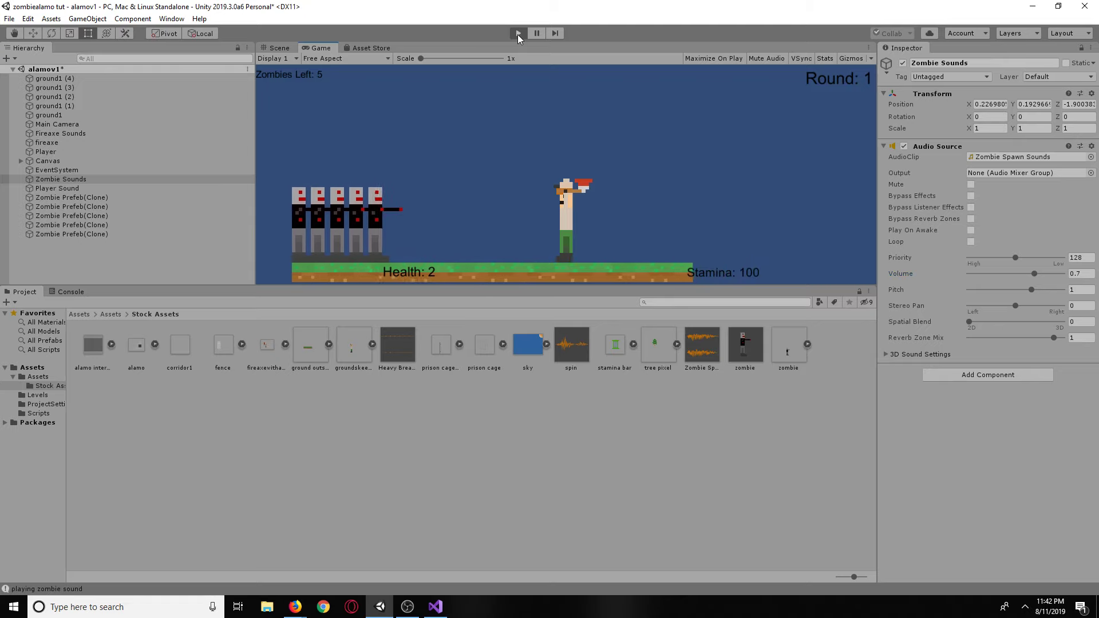
{"action": "left_click", "coordinate": [517, 34]}
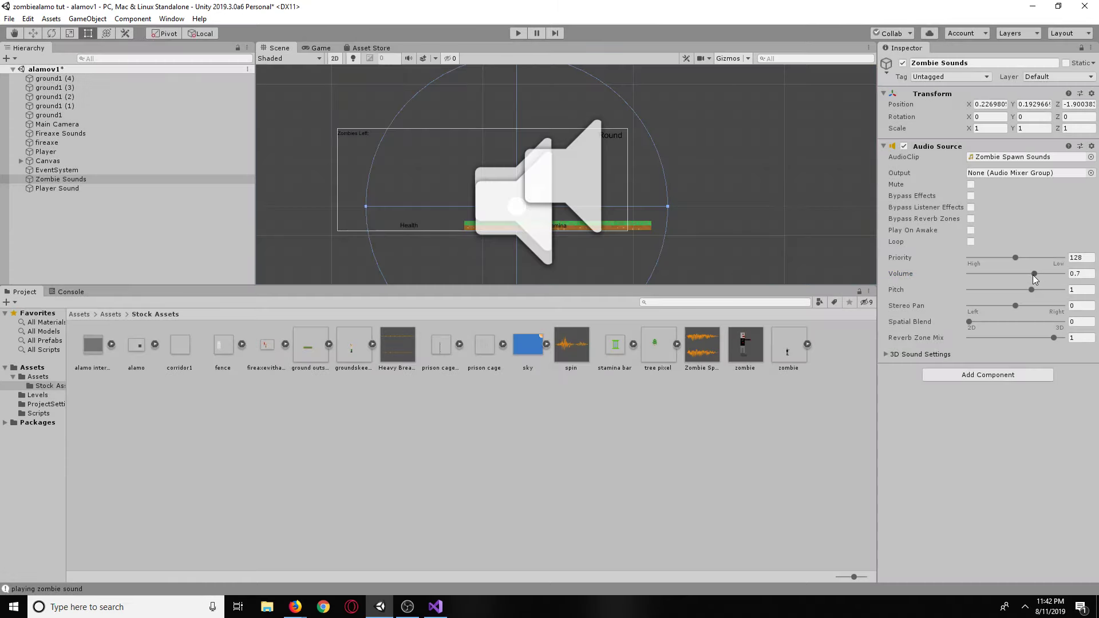
Lower the volume of Zombie Sounds to about 0.339, and run the game with a few axe swings to test it.
{"action": "left_click_drag", "start_coordinate": [1032, 275], "coordinate": [1029, 276]}
{"action": "left_click", "coordinate": [515, 37]}
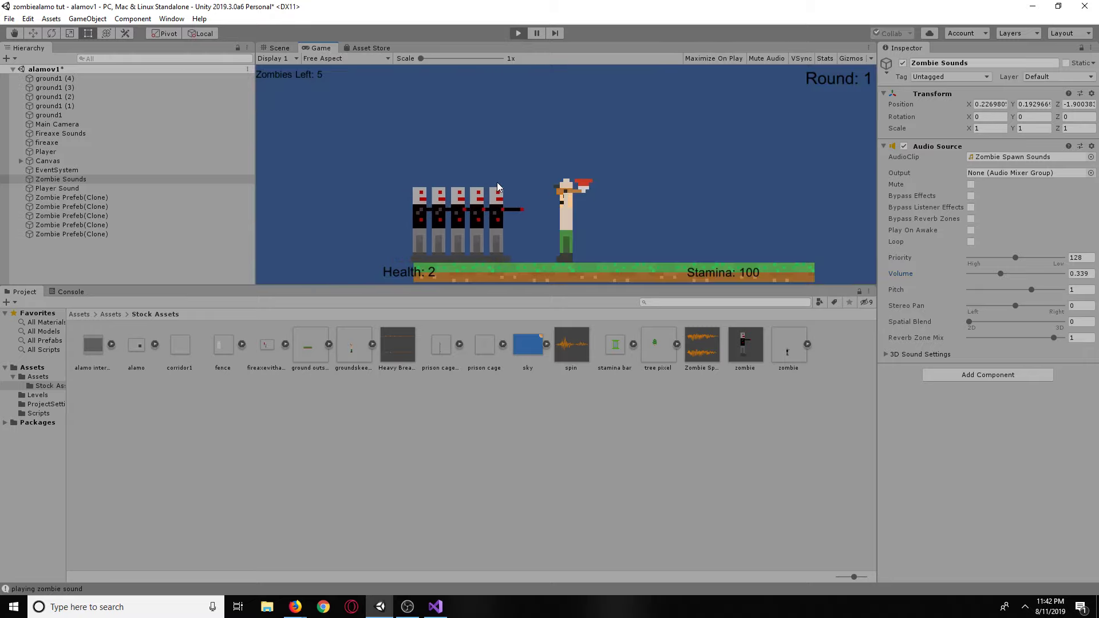
{"action": "left_click", "coordinate": [497, 182]}
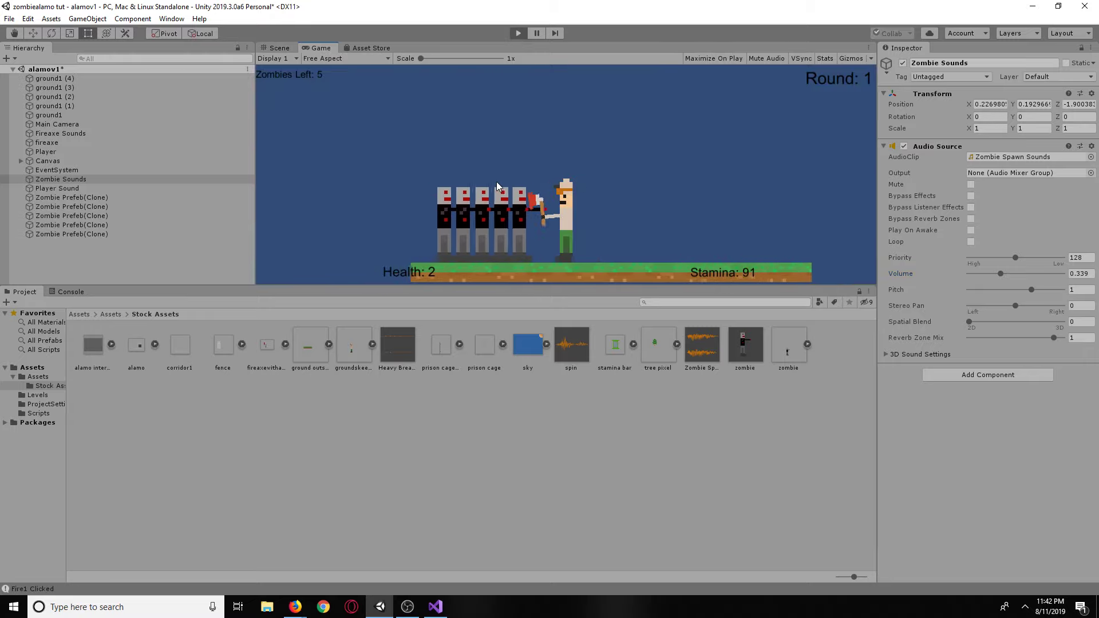
{"action": "left_click", "coordinate": [496, 180]}
{"action": "left_click", "coordinate": [517, 35]}
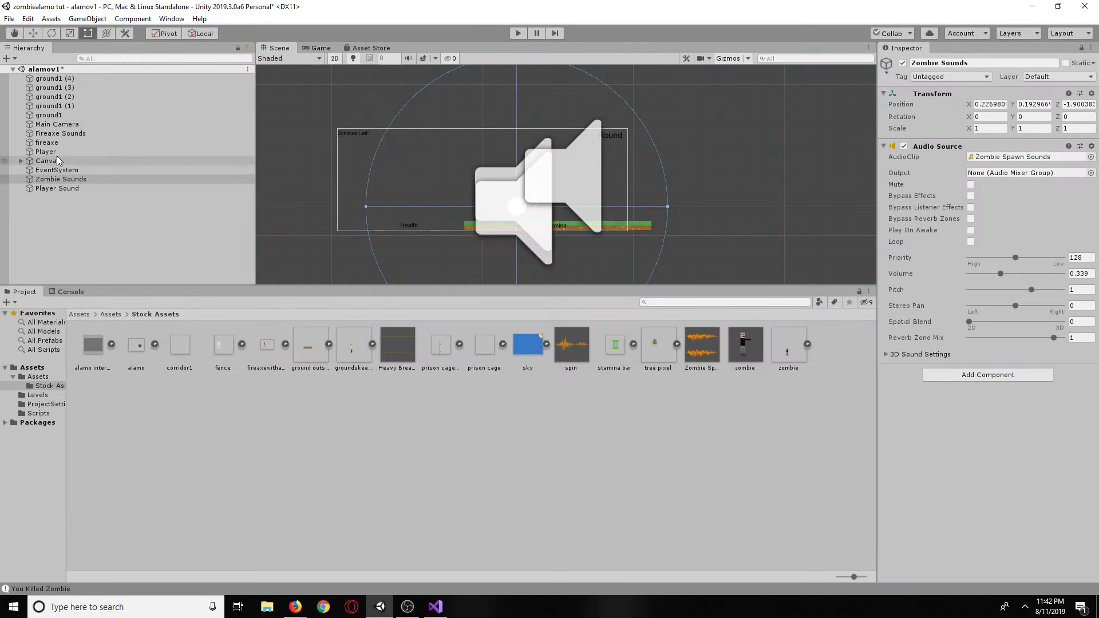
Lower the volume of the Fireaxe Sounds audio source to about 0.321, and run the game with a couple of axe swings to hear it.
{"action": "left_click", "coordinate": [48, 144]}
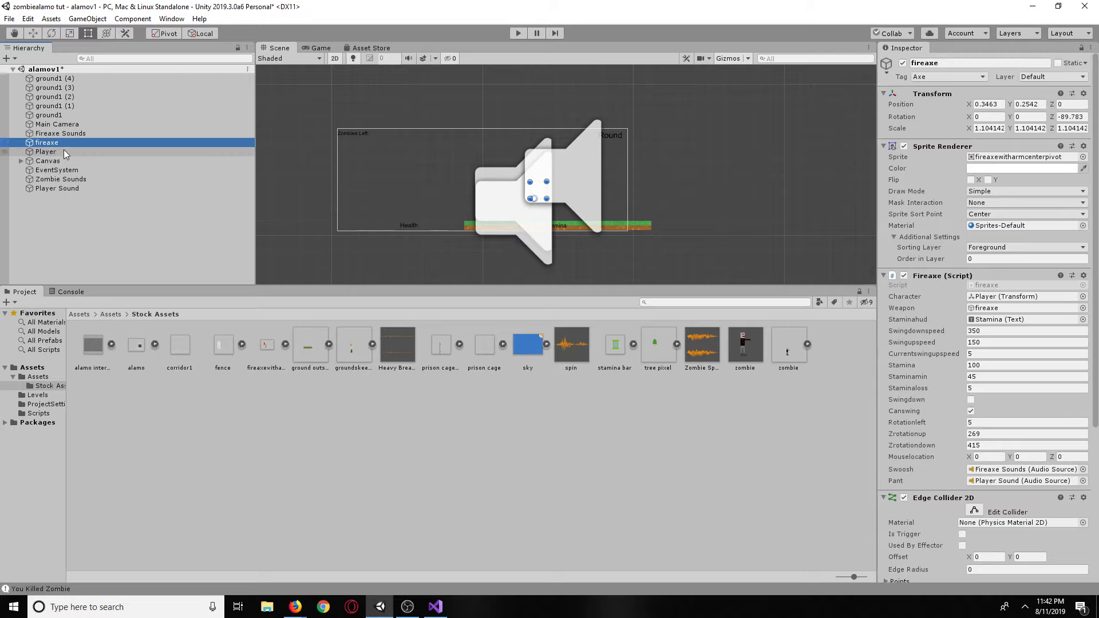
{"action": "left_click", "coordinate": [60, 133]}
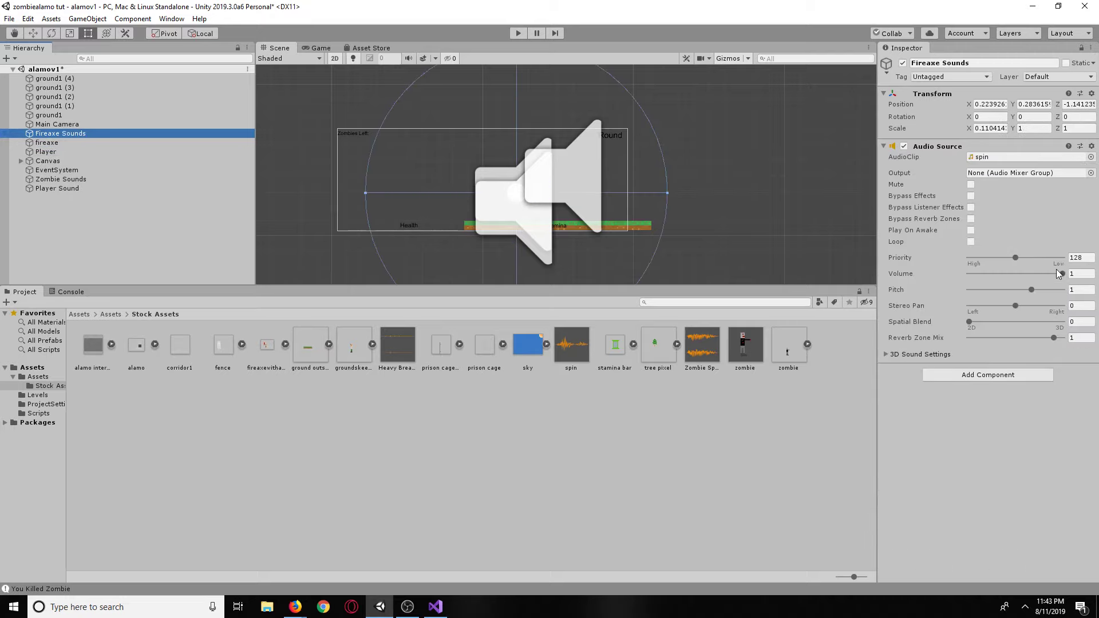
{"action": "left_click_drag", "start_coordinate": [1058, 273], "coordinate": [993, 278]}
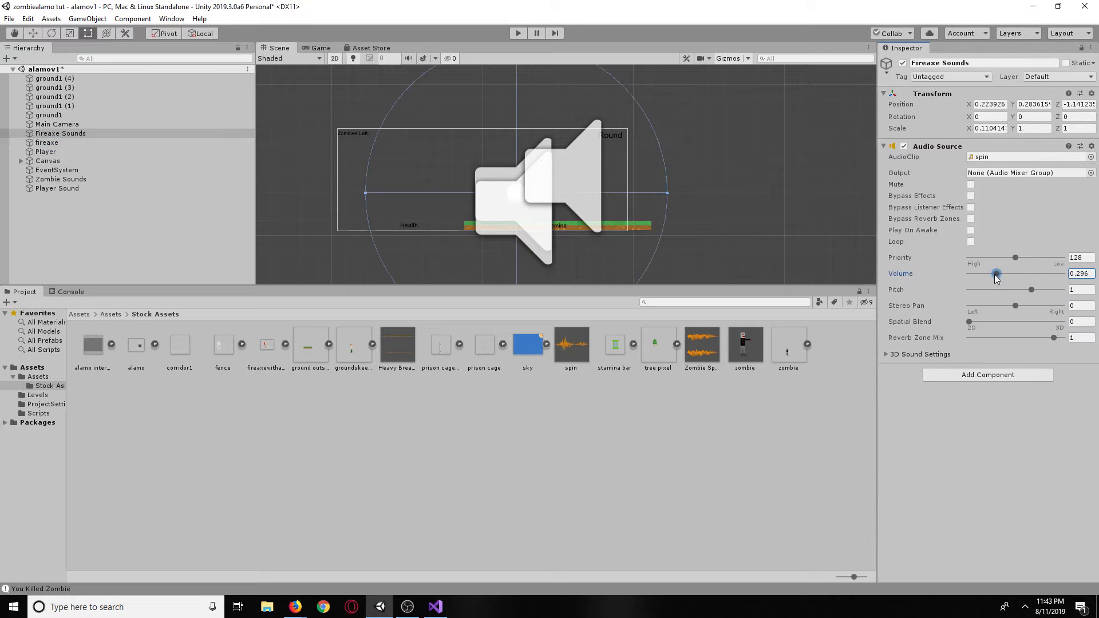
{"action": "left_click", "coordinate": [517, 33]}
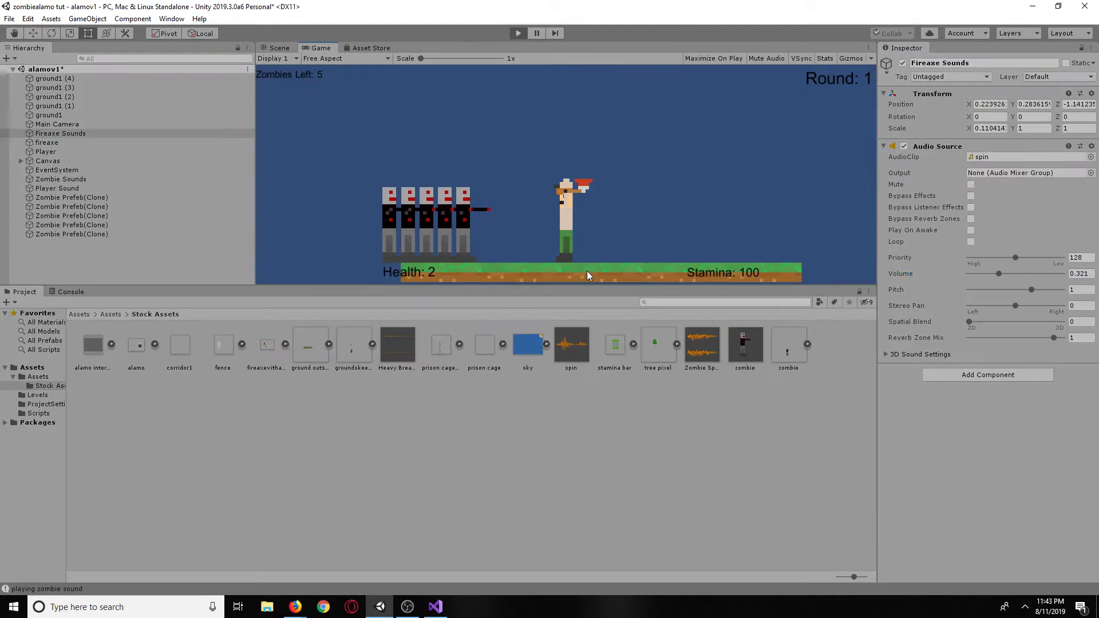
{"action": "left_click", "coordinate": [586, 270]}
{"action": "left_click", "coordinate": [586, 270]}
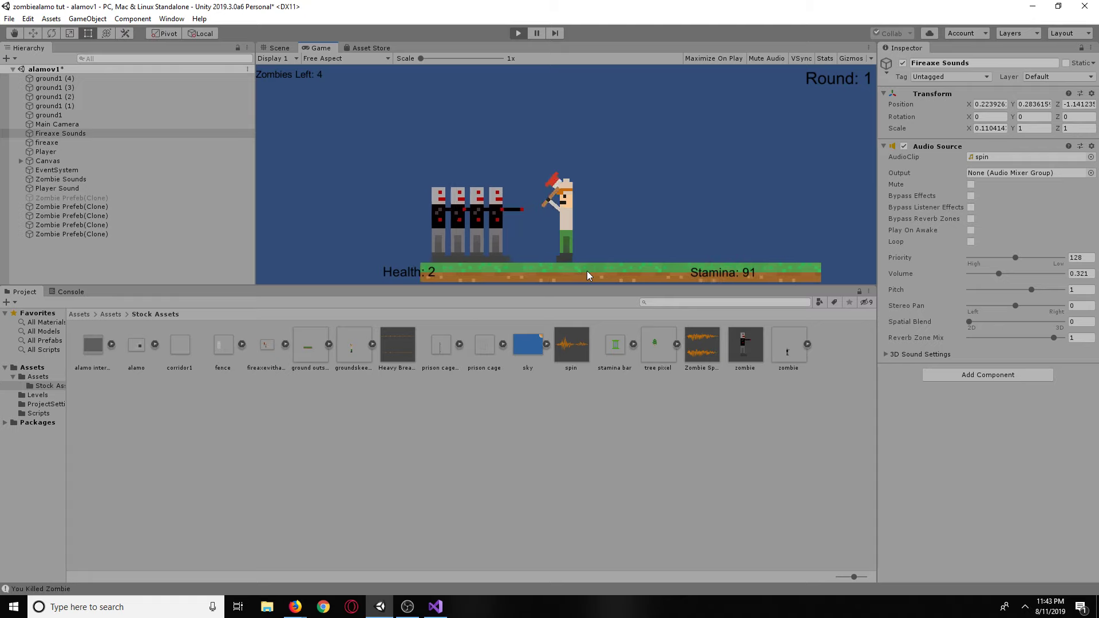
{"action": "left_click", "coordinate": [518, 34]}
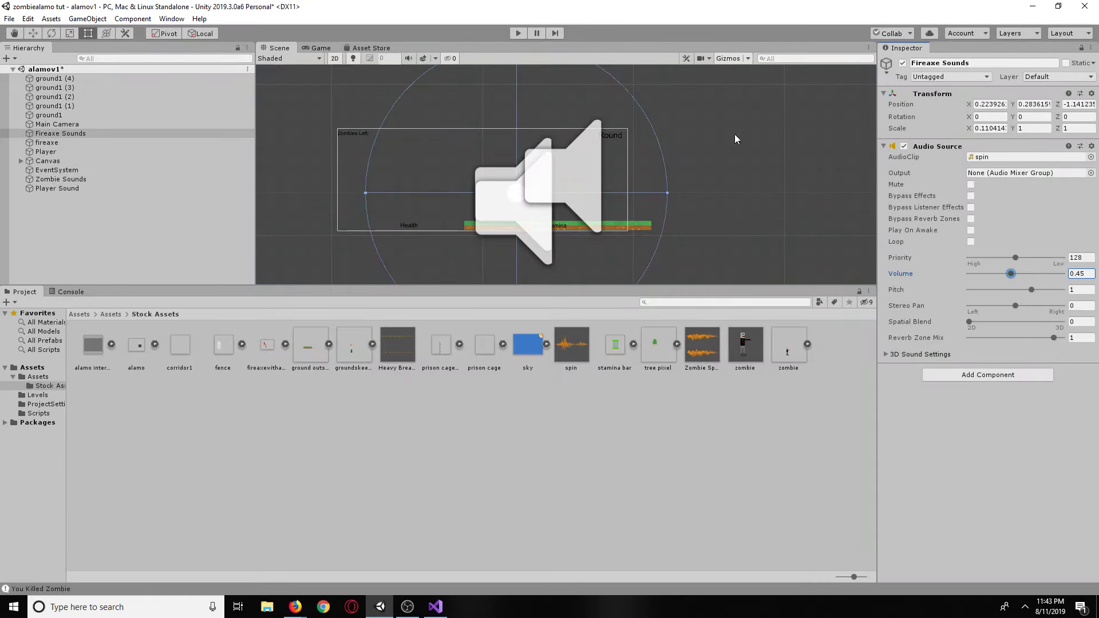
Run the game twice, walking back and forth and swinging the axe, to judge the swing sound at volume 0.45.
{"action": "left_click", "coordinate": [515, 33]}
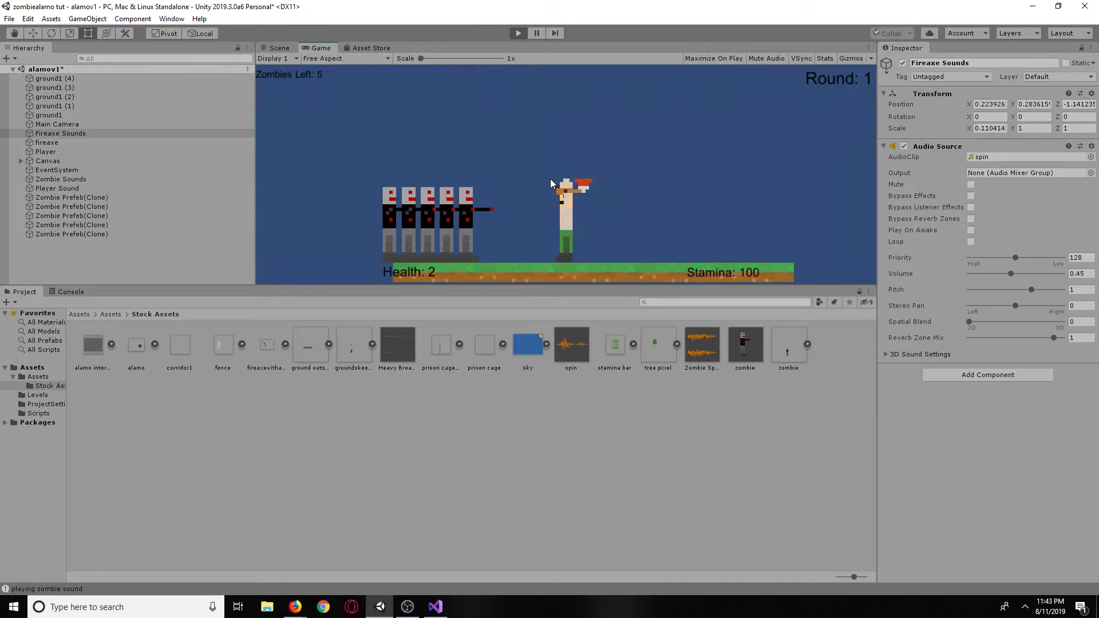
{"action": "left_click", "coordinate": [551, 183]}
{"action": "key", "text": "a"}
{"action": "key", "text": "d"}
{"action": "left_click", "coordinate": [551, 183]}
{"action": "key", "text": "a"}
{"action": "key", "text": "d"}
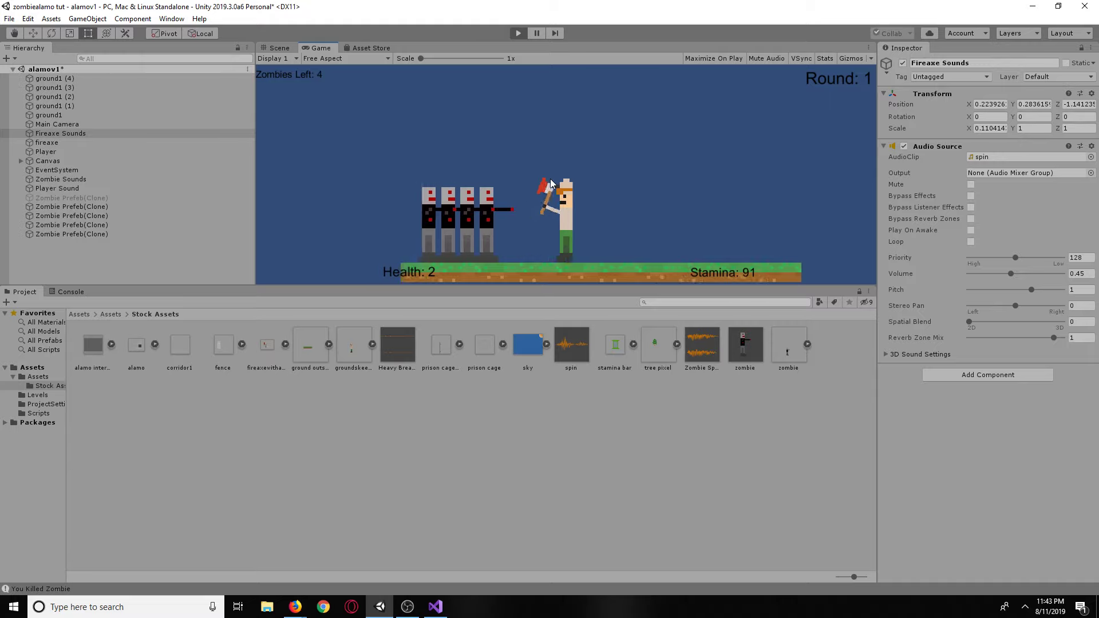
{"action": "key", "text": "a"}
{"action": "left_click", "coordinate": [550, 183]}
{"action": "key", "text": "d"}
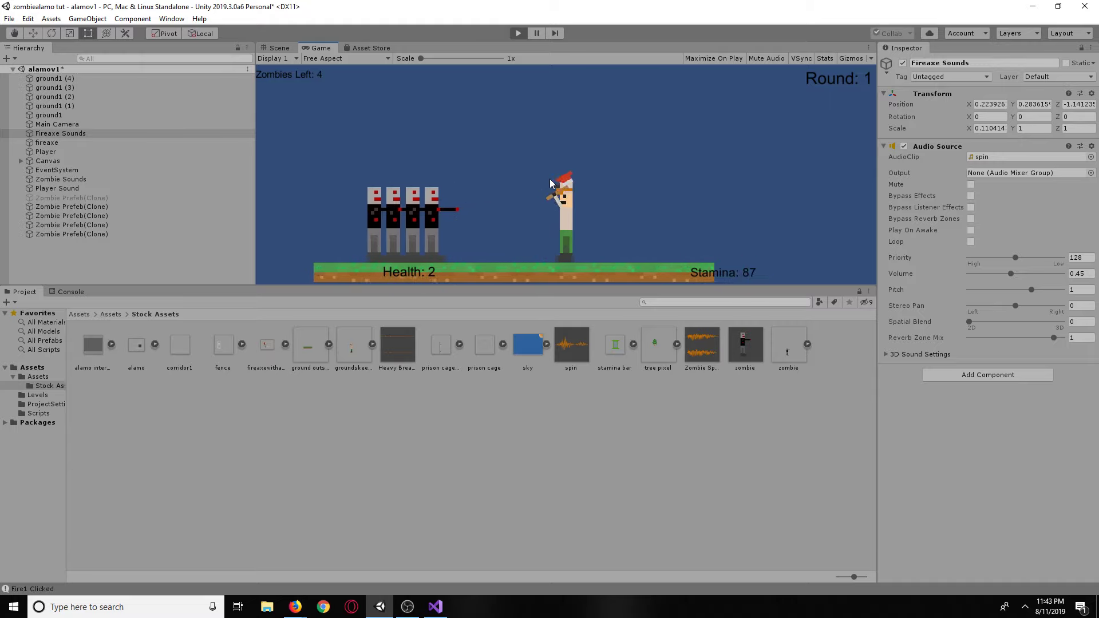
{"action": "key", "text": "a"}
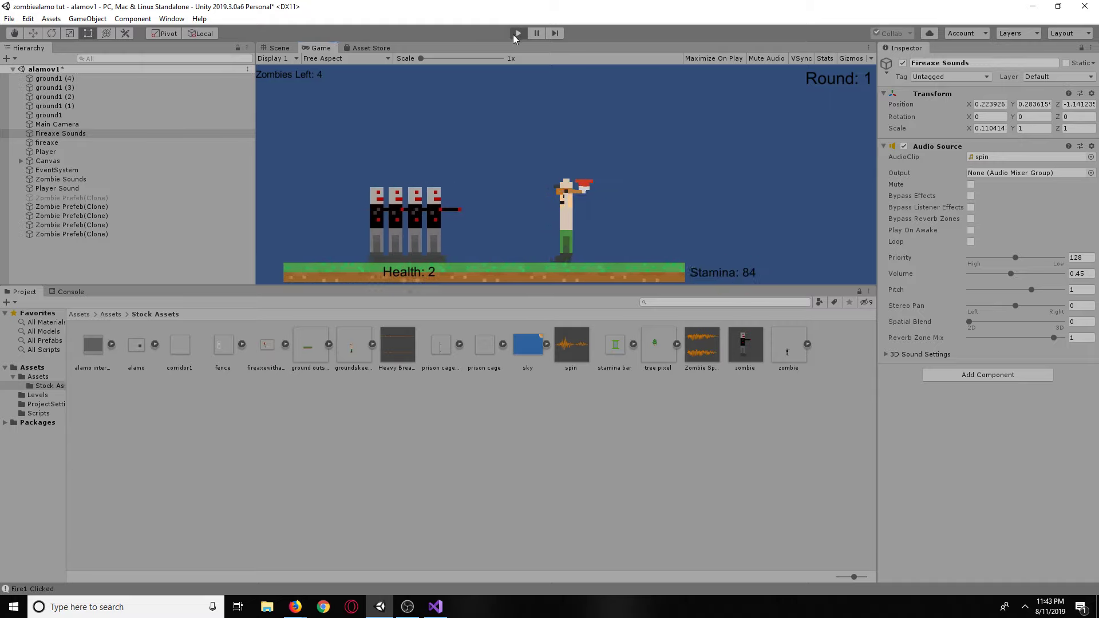
{"action": "left_click", "coordinate": [517, 33]}
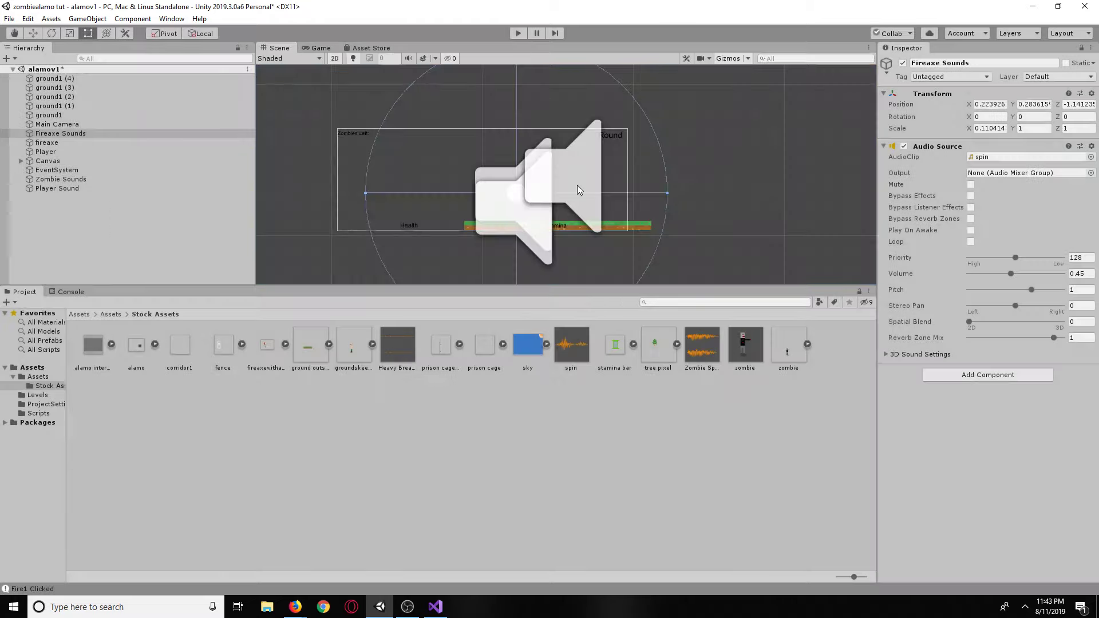
{"action": "left_click", "coordinate": [510, 32]}
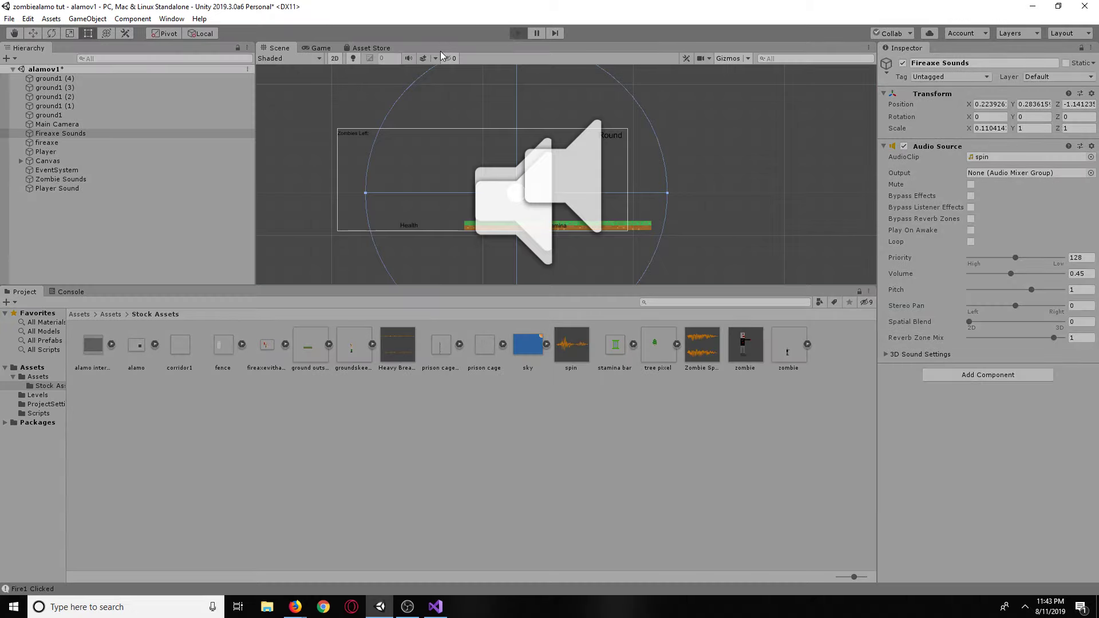
{"action": "left_click", "coordinate": [494, 189]}
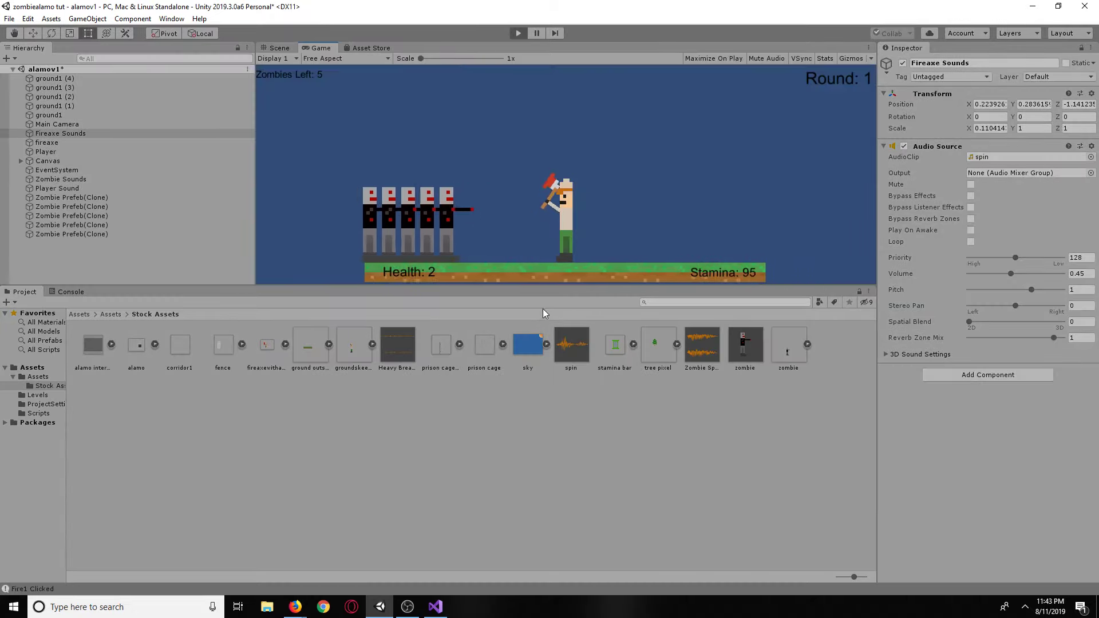
{"action": "key", "text": "d"}
{"action": "left_click", "coordinate": [516, 33]}
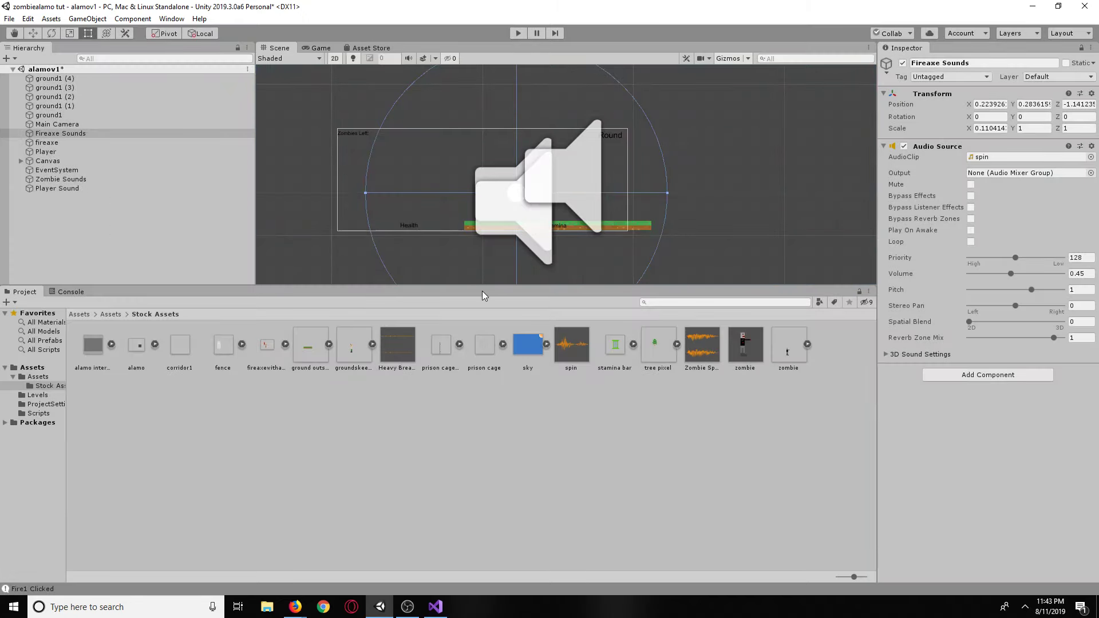
Enlarge the scene and game view by shrinking the Project area's height and the Hierarchy's width.
{"action": "left_click_drag", "start_coordinate": [482, 292], "coordinate": [515, 470]}
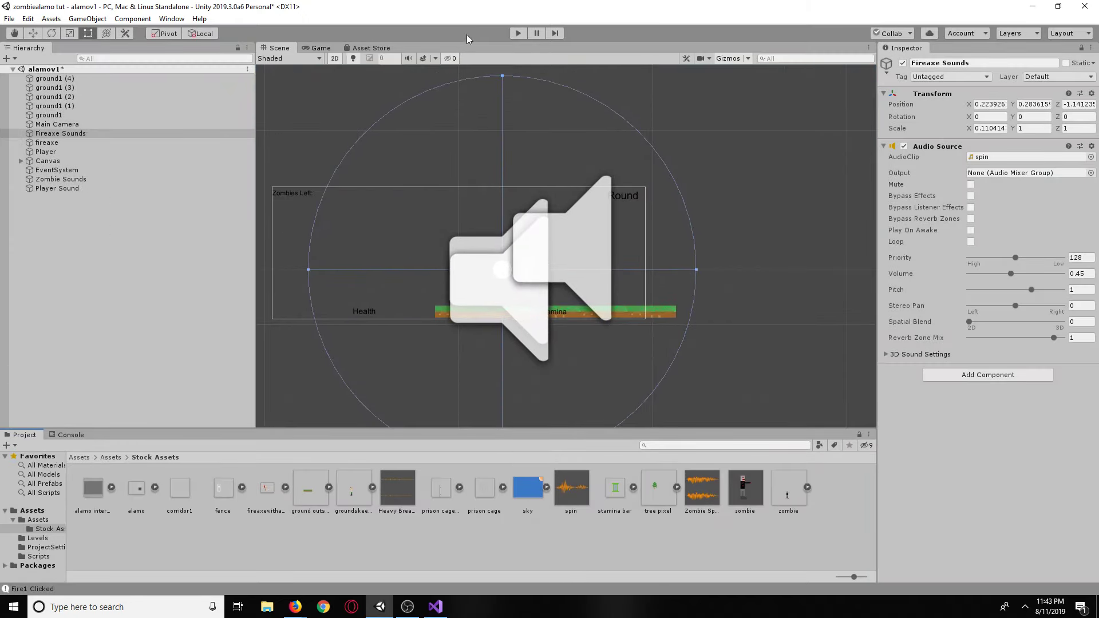
{"action": "left_click_drag", "start_coordinate": [257, 178], "coordinate": [115, 178]}
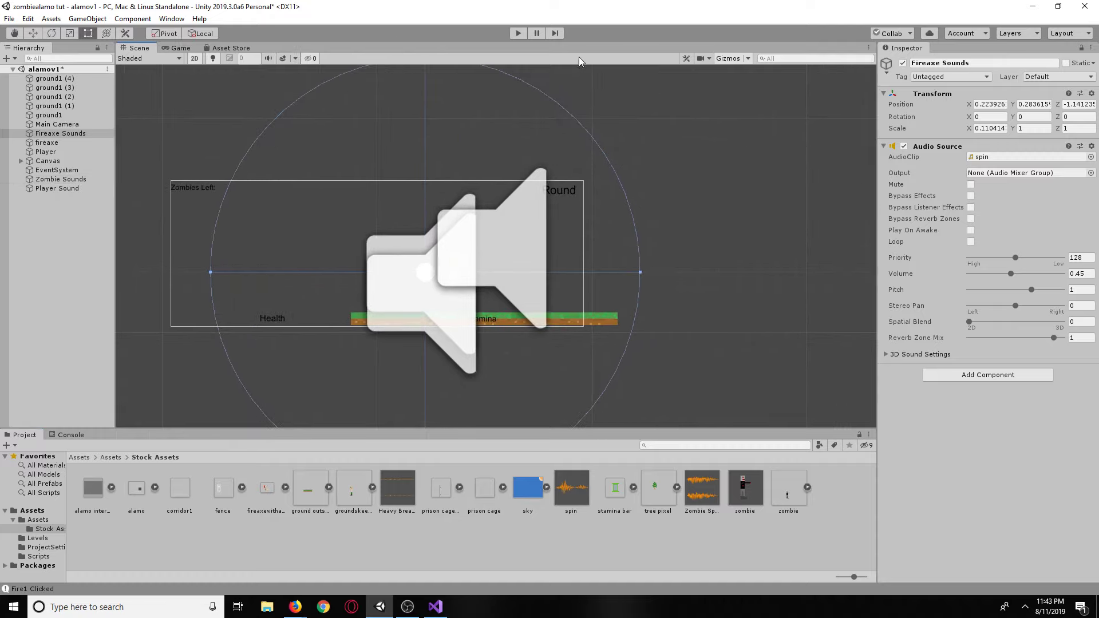
Play through round 1 with repeated axe swings, draining stamina below 60 to listen to the breathing and other sounds, and end the run.
{"action": "left_click", "coordinate": [518, 32]}
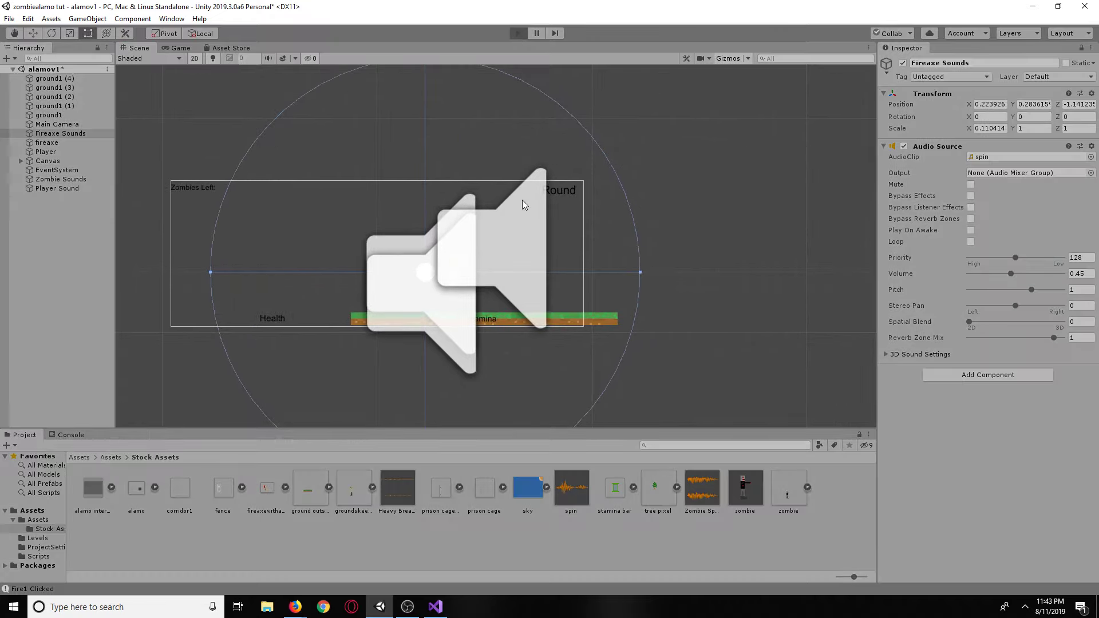
{"action": "key", "text": "d"}
{"action": "key", "text": "a"}
{"action": "left_click", "coordinate": [483, 244]}
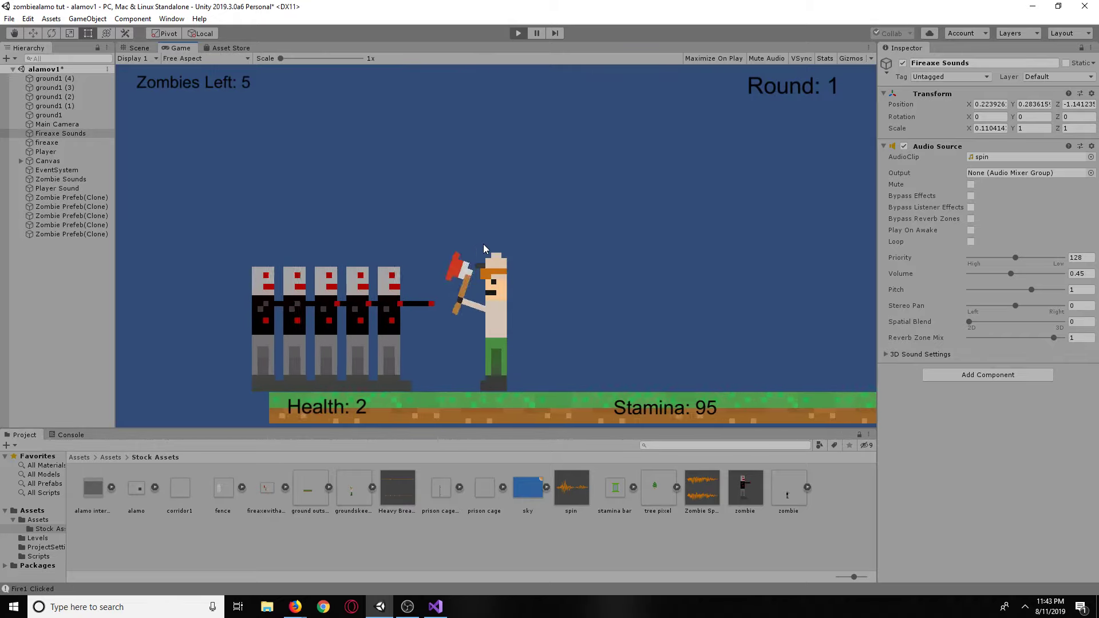
{"action": "key", "text": "d"}
{"action": "key", "text": "a"}
{"action": "left_click", "coordinate": [483, 243]}
{"action": "key", "text": "d"}
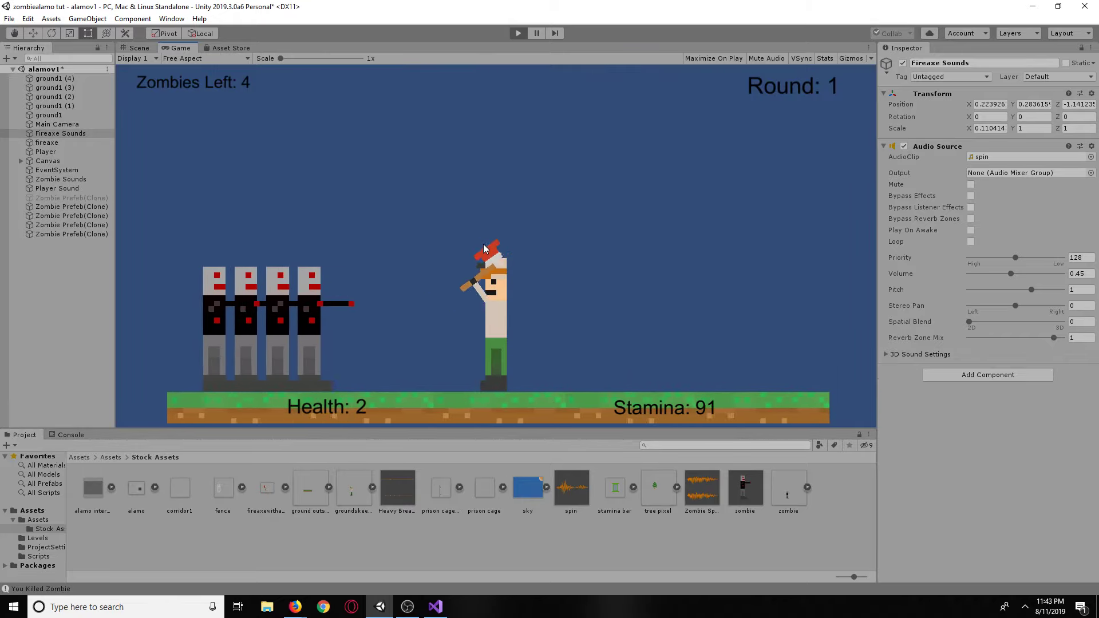
{"action": "left_click", "coordinate": [482, 244]}
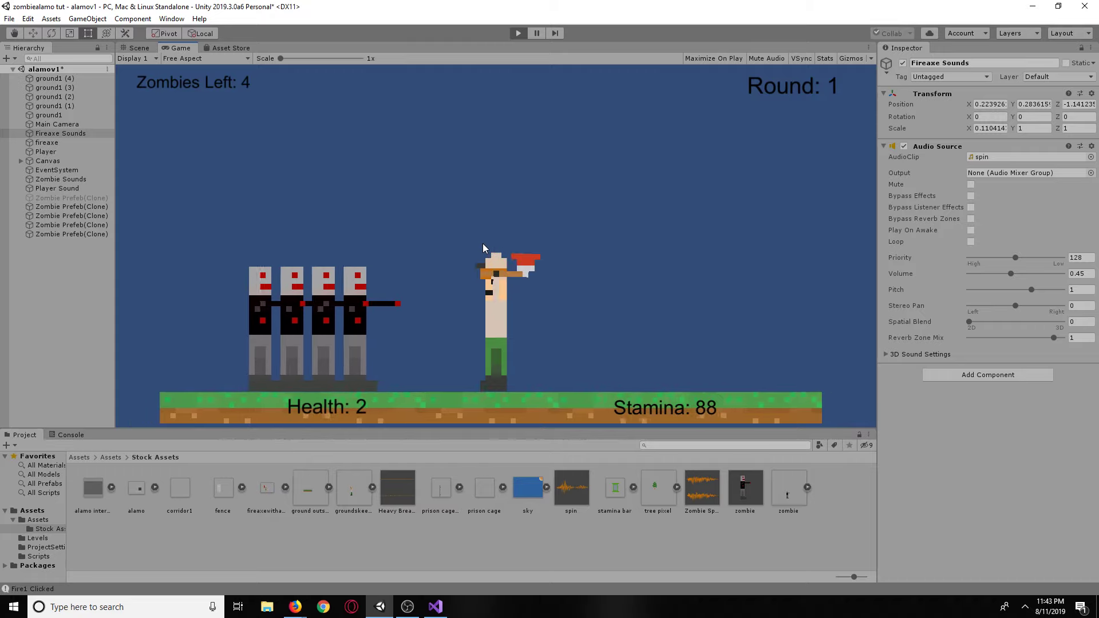
{"action": "key", "text": "a"}
{"action": "key", "text": "d"}
{"action": "left_click", "coordinate": [483, 244]}
{"action": "key", "text": "a"}
{"action": "key", "text": "d"}
{"action": "left_click", "coordinate": [483, 243]}
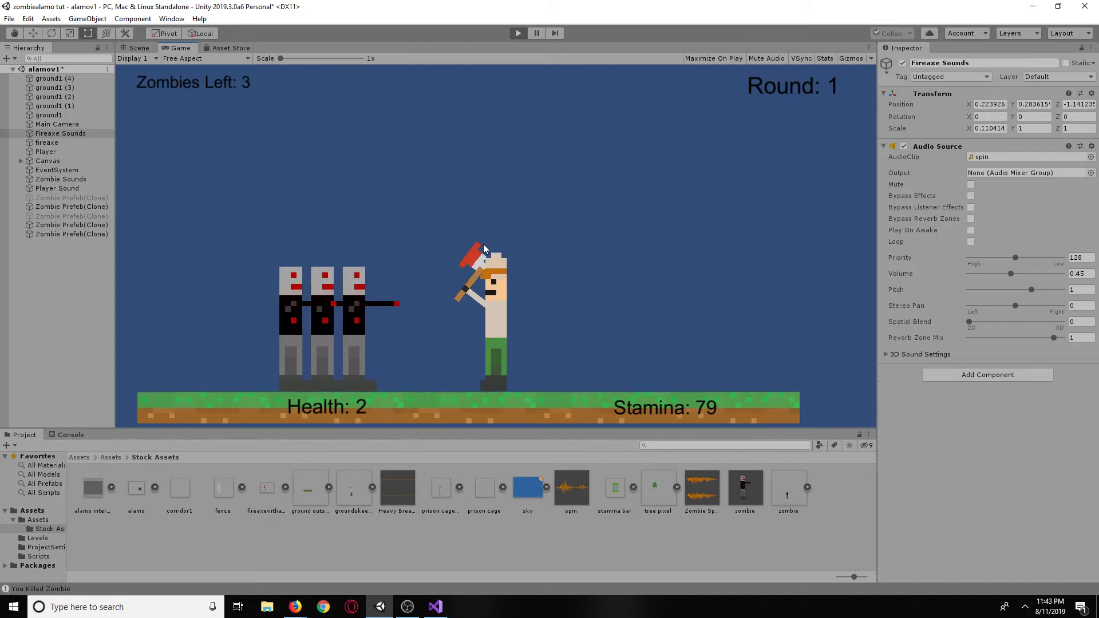
{"action": "key", "text": "d"}
{"action": "key", "text": "a"}
{"action": "left_click", "coordinate": [483, 243]}
{"action": "key", "text": "d"}
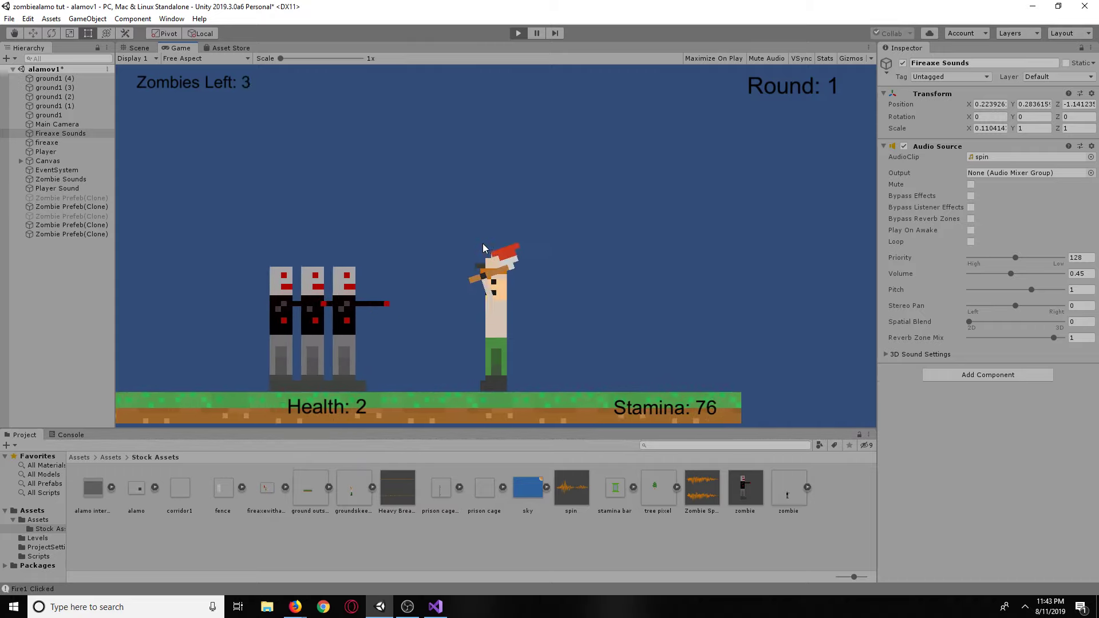
{"action": "key", "text": "a"}
{"action": "left_click", "coordinate": [483, 244]}
{"action": "key", "text": "d"}
{"action": "left_click", "coordinate": [483, 244]}
{"action": "key", "text": "a"}
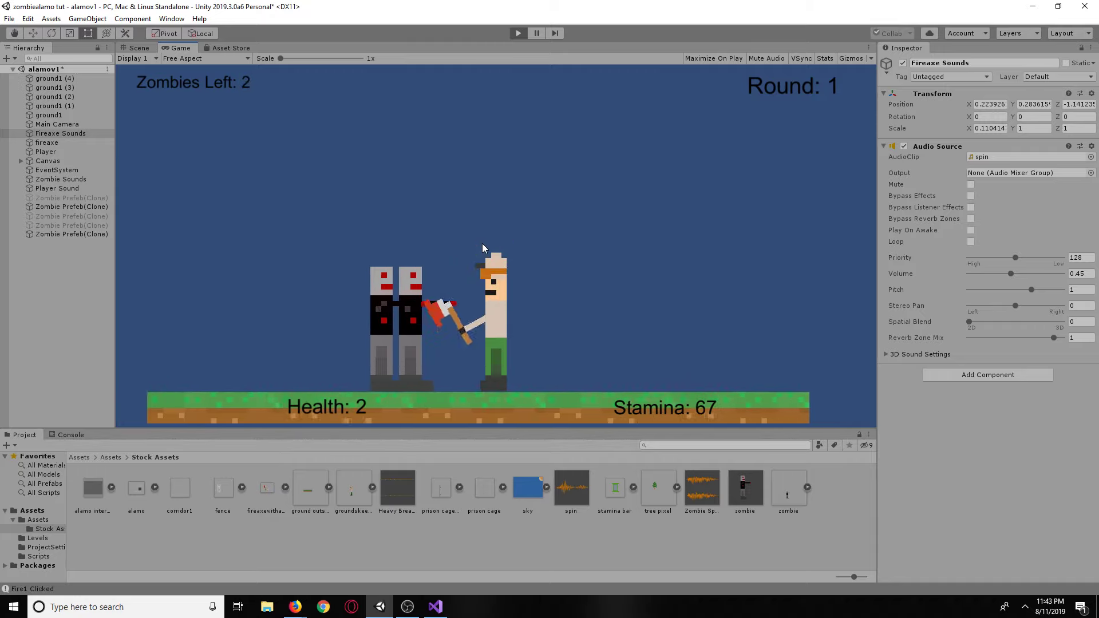
{"action": "key", "text": "d"}
{"action": "key", "text": "a"}
{"action": "left_click", "coordinate": [482, 242]}
{"action": "key", "text": "d"}
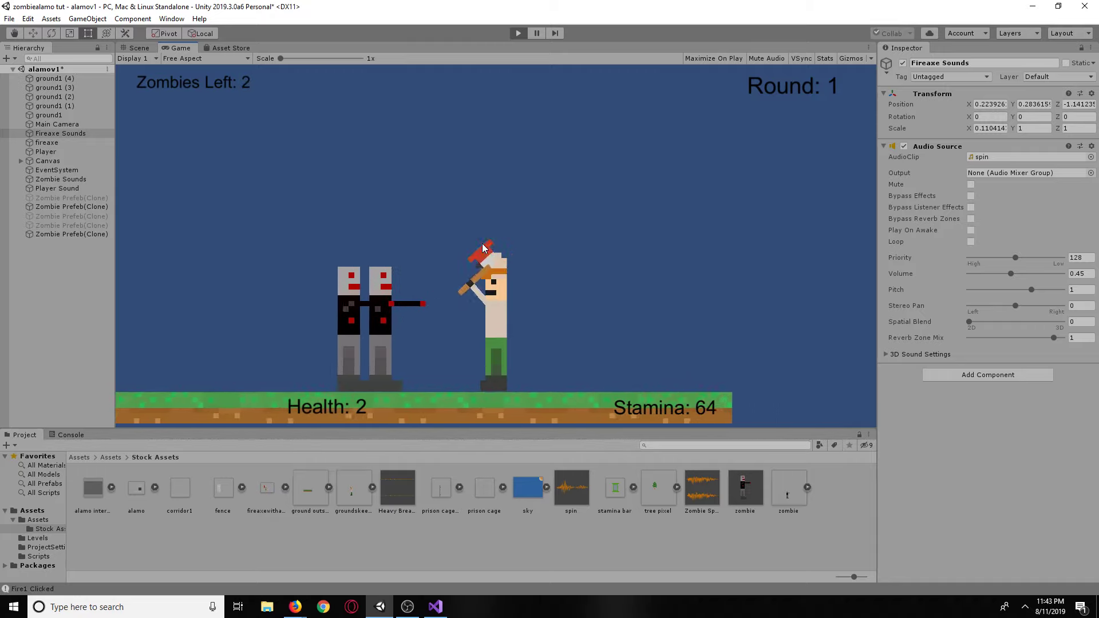
{"action": "left_click", "coordinate": [482, 243]}
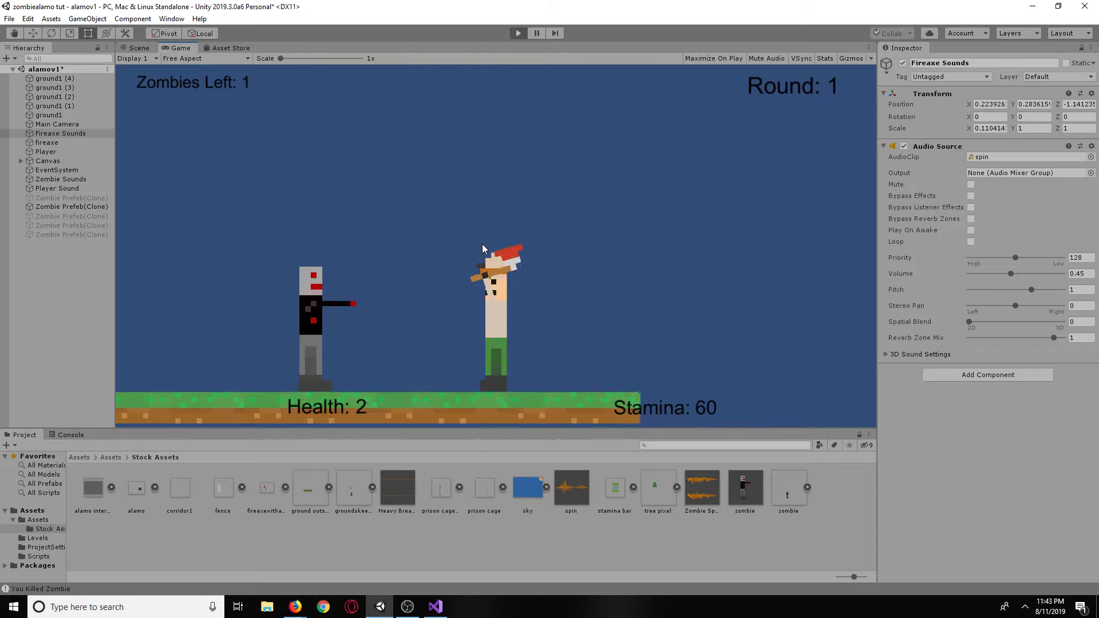
{"action": "left_click", "coordinate": [481, 244]}
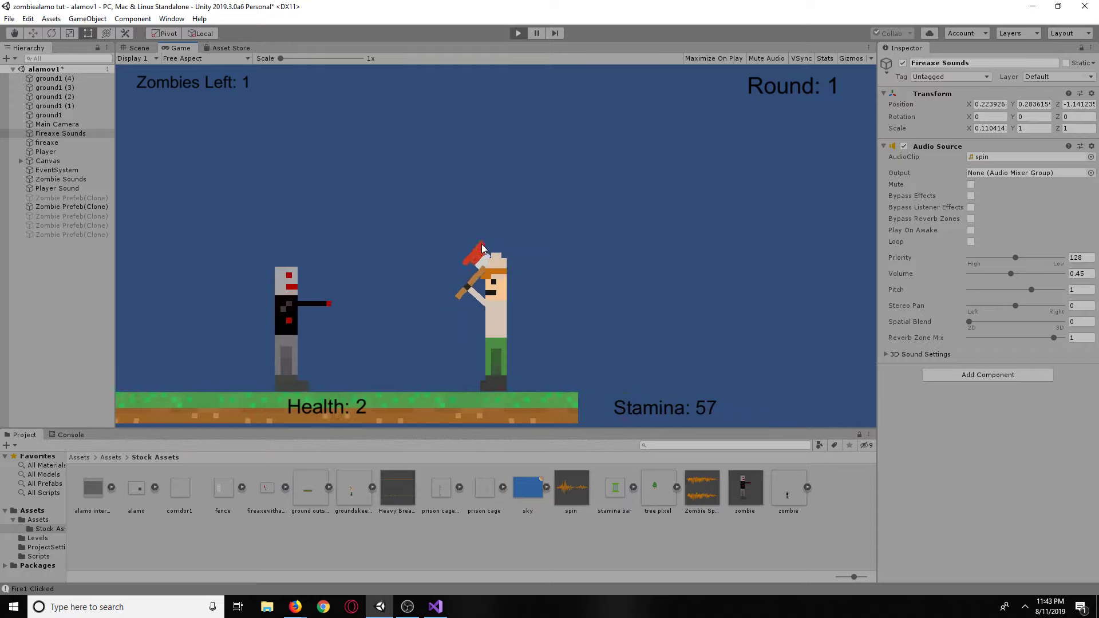
{"action": "left_click", "coordinate": [482, 244]}
{"action": "key", "text": "d"}
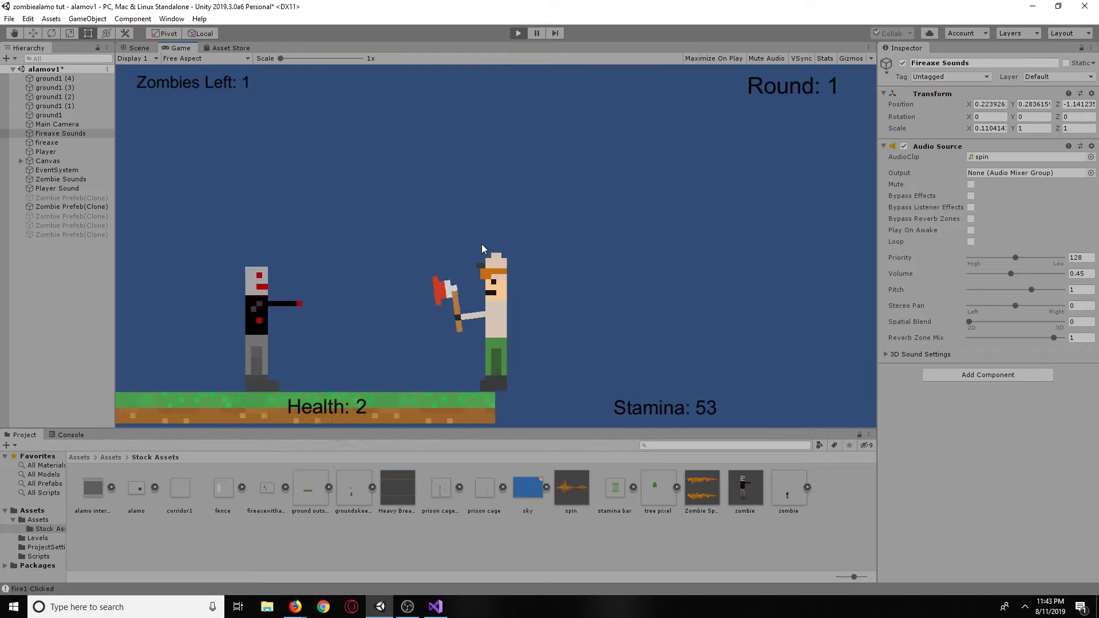
{"action": "key", "text": "a"}
{"action": "left_click", "coordinate": [481, 244]}
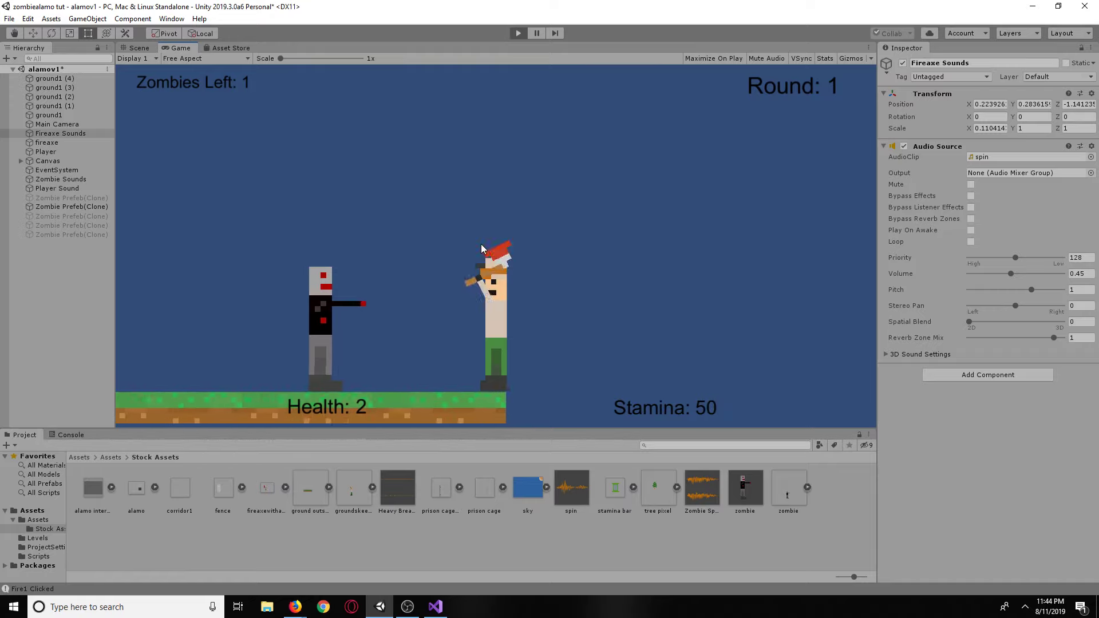
{"action": "key", "text": "d"}
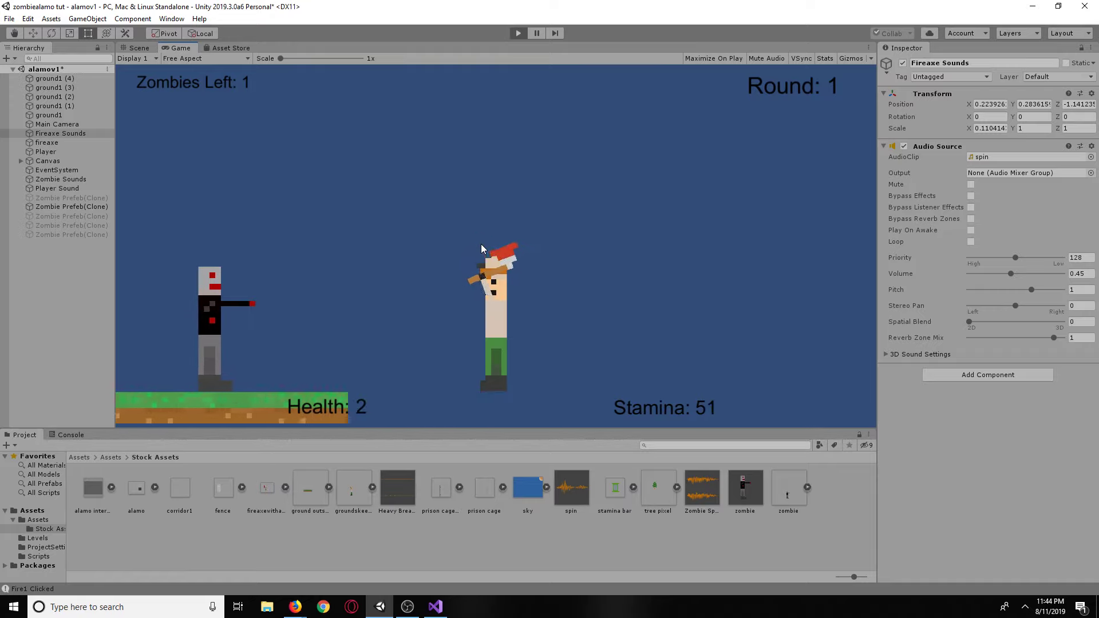
{"action": "key", "text": "a"}
{"action": "key", "text": "d"}
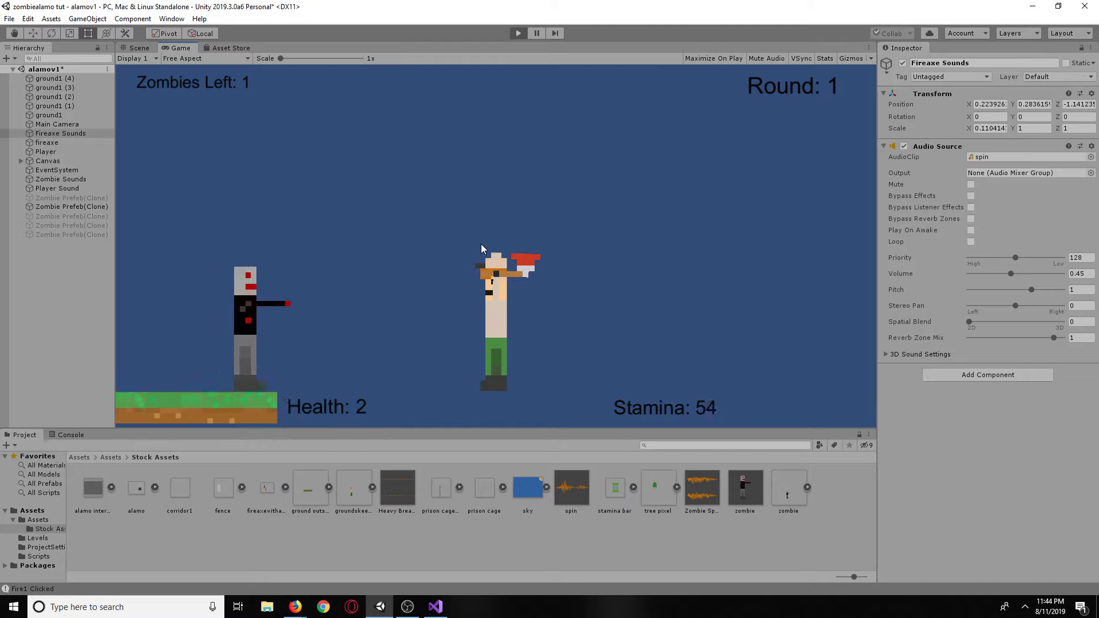
{"action": "key", "text": "d"}
{"action": "key", "text": "a"}
{"action": "left_click", "coordinate": [481, 244]}
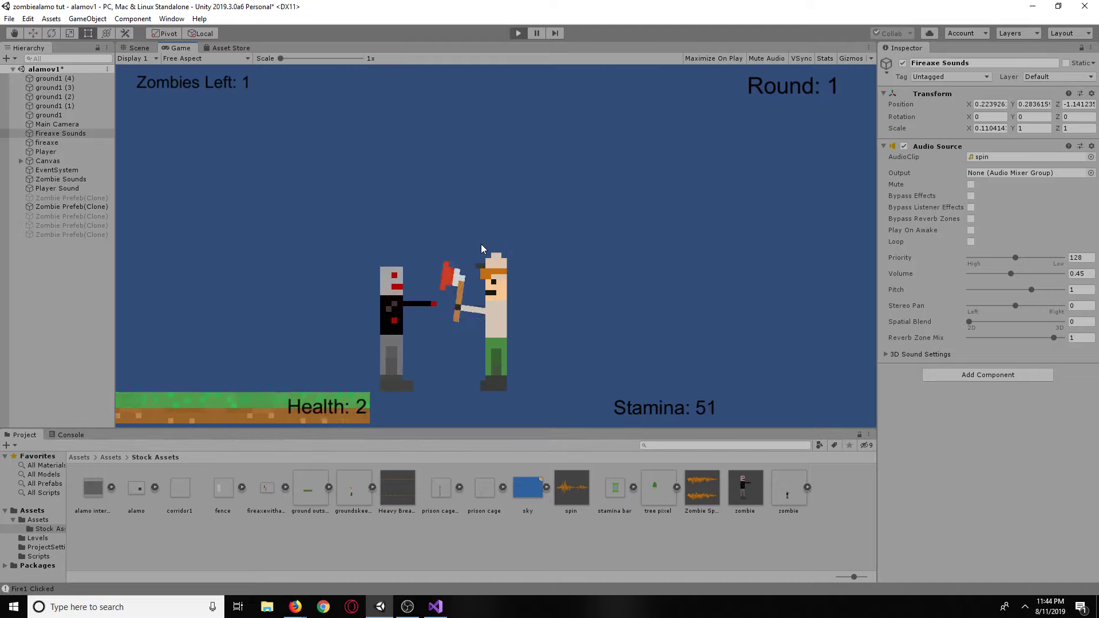
{"action": "key", "text": "d"}
{"action": "key", "text": "a"}
{"action": "left_click", "coordinate": [481, 244]}
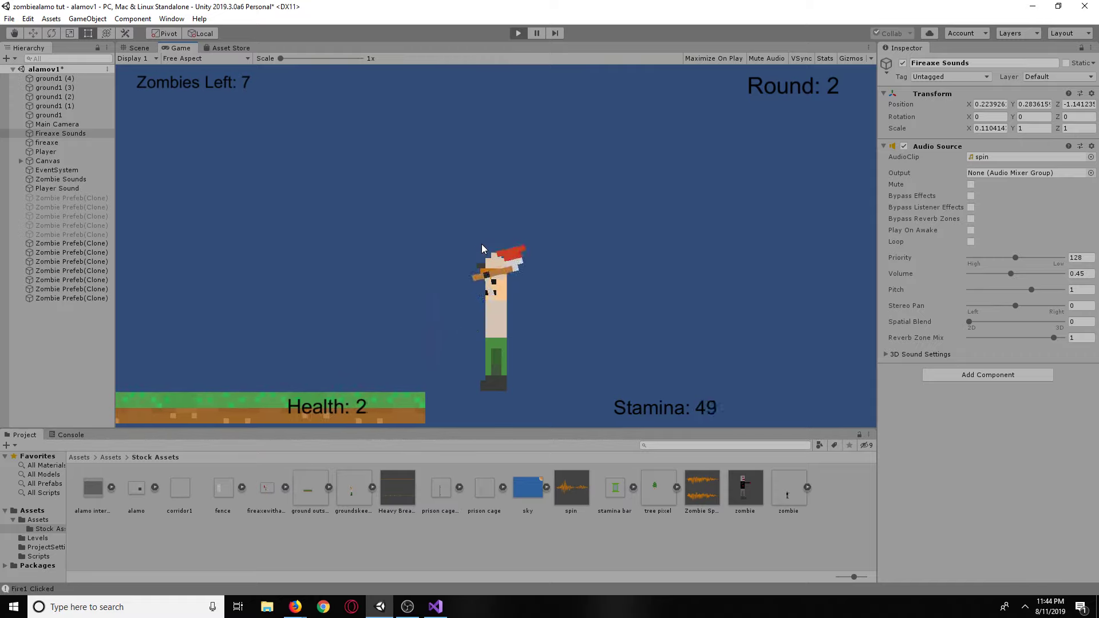
{"action": "left_click", "coordinate": [482, 244]}
{"action": "left_click", "coordinate": [517, 34]}
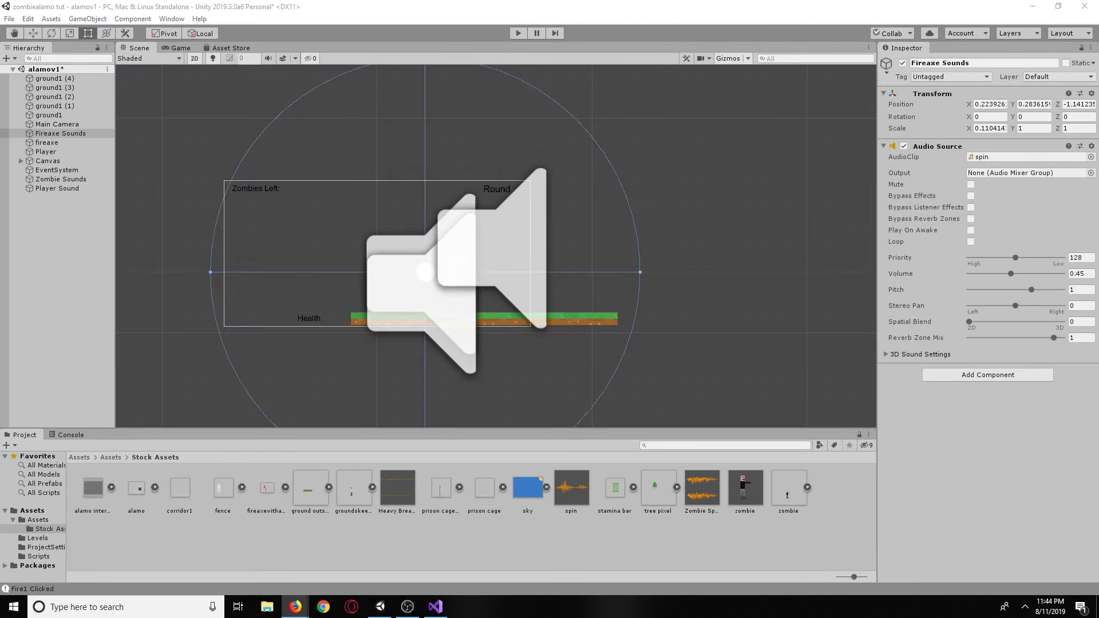
Switch to Visual Studio and bring its window into view, showing the pant sound code in fireaxe.cs.
{"action": "left_click", "coordinate": [444, 608]}
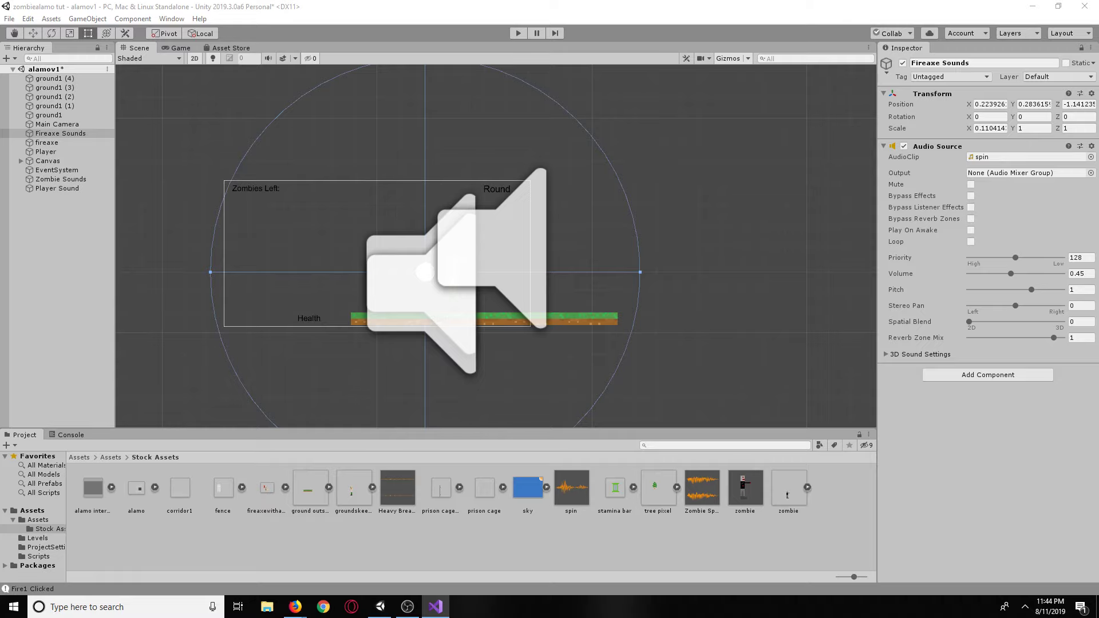
{"action": "left_click_drag", "start_coordinate": [1098, 109], "coordinate": [572, 0]}
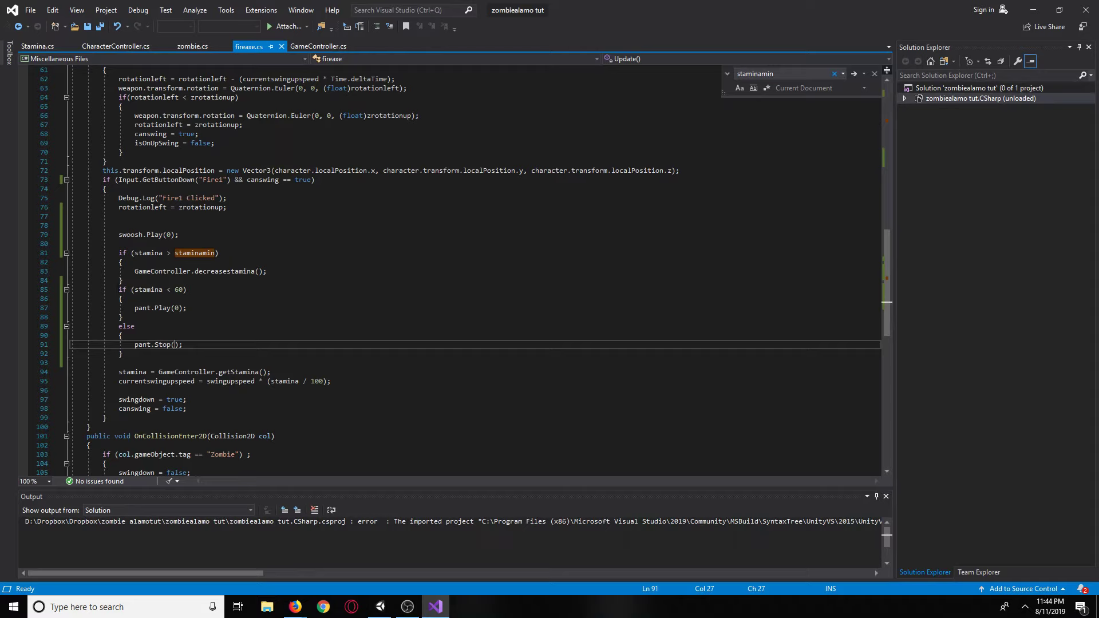
Move the stamina below 60 if/else block for the pant sound from the Fire1 handler to after Update()'s staminahud.text line, and save.
{"action": "left_click_drag", "start_coordinate": [118, 289], "coordinate": [218, 352]}
{"action": "key", "text": "ctrl+c"}
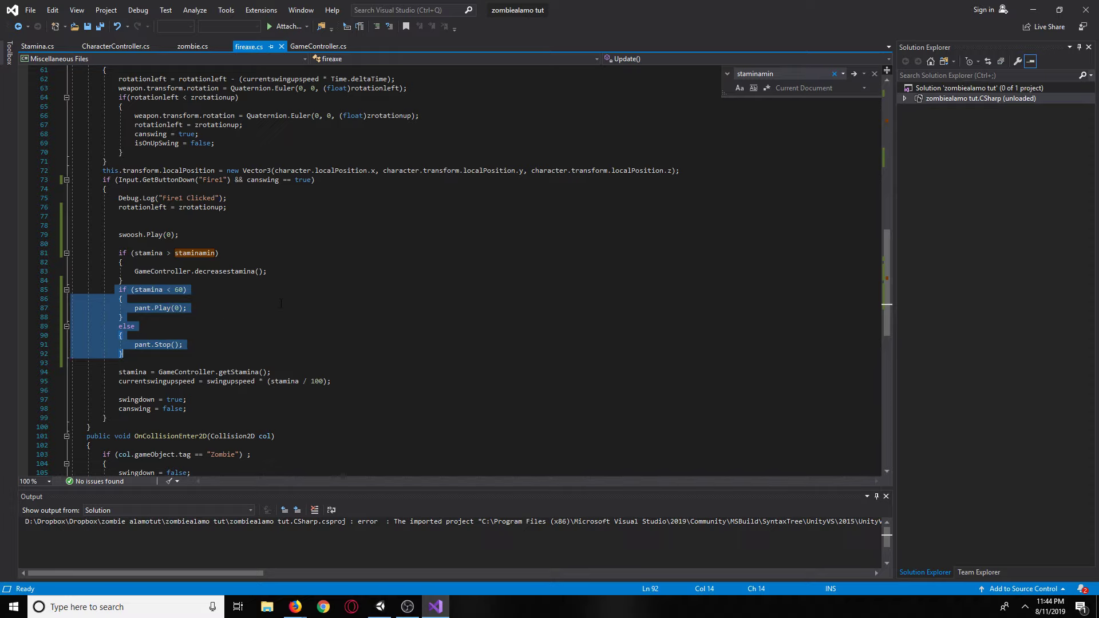
{"action": "scroll", "coordinate": [286, 302], "scroll_direction": "up", "scroll_amount": 6}
{"action": "scroll", "coordinate": [286, 302], "scroll_direction": "down", "scroll_amount": 6}
{"action": "scroll", "coordinate": [209, 339], "scroll_direction": "up", "scroll_amount": 2}
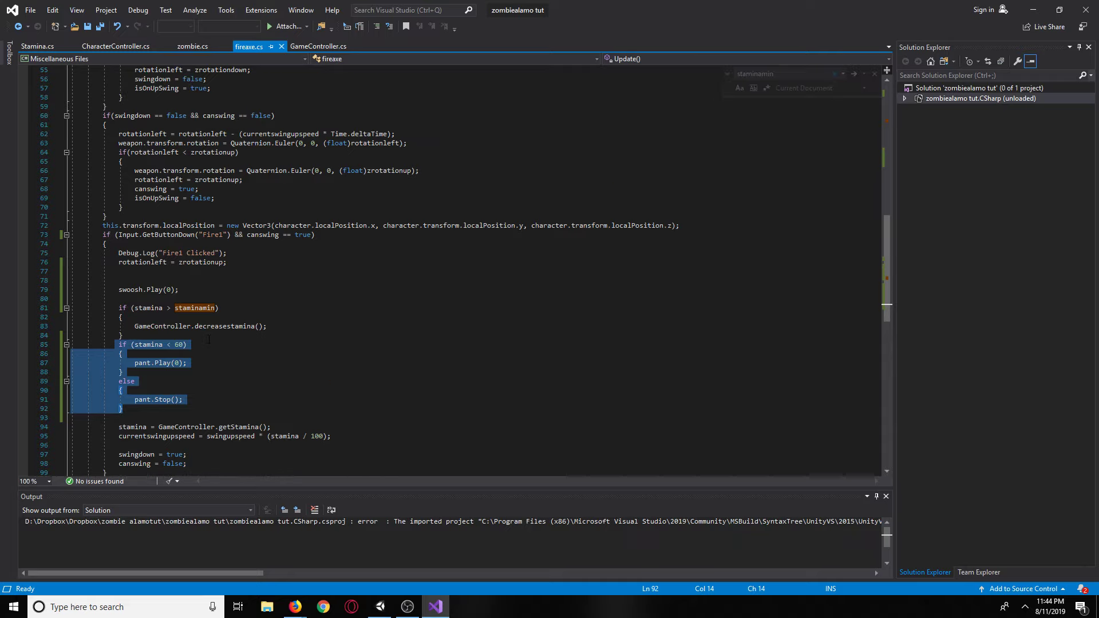
{"action": "key", "text": "Delete"}
{"action": "scroll", "coordinate": [209, 340], "scroll_direction": "up", "scroll_amount": 11}
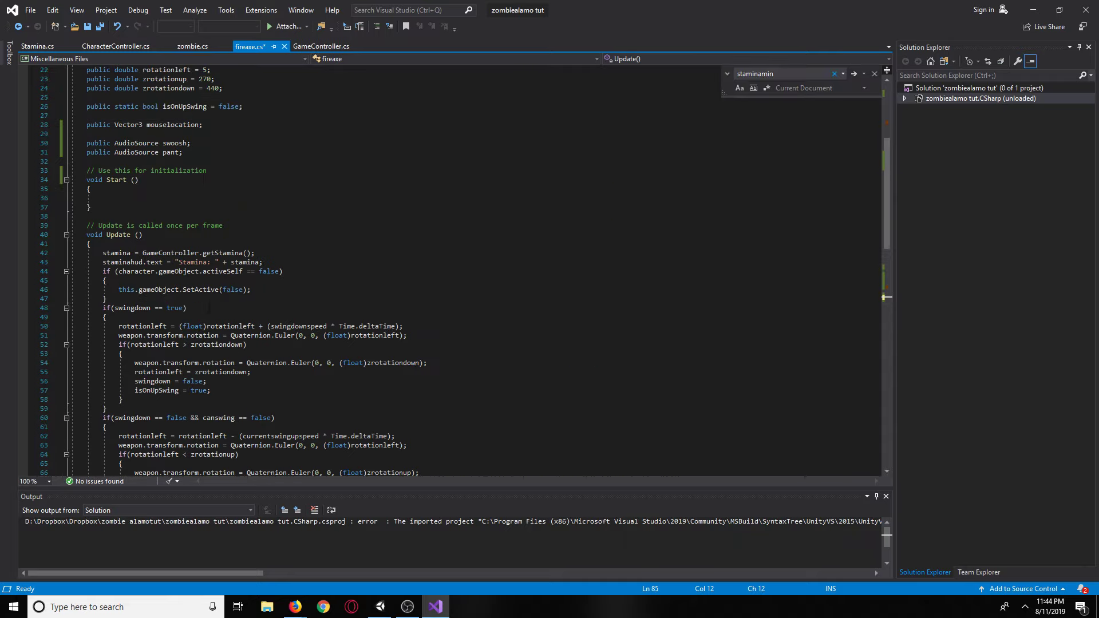
{"action": "left_click", "coordinate": [300, 262]}
{"action": "key", "text": "Return"}
{"action": "key", "text": "ctrl+v"}
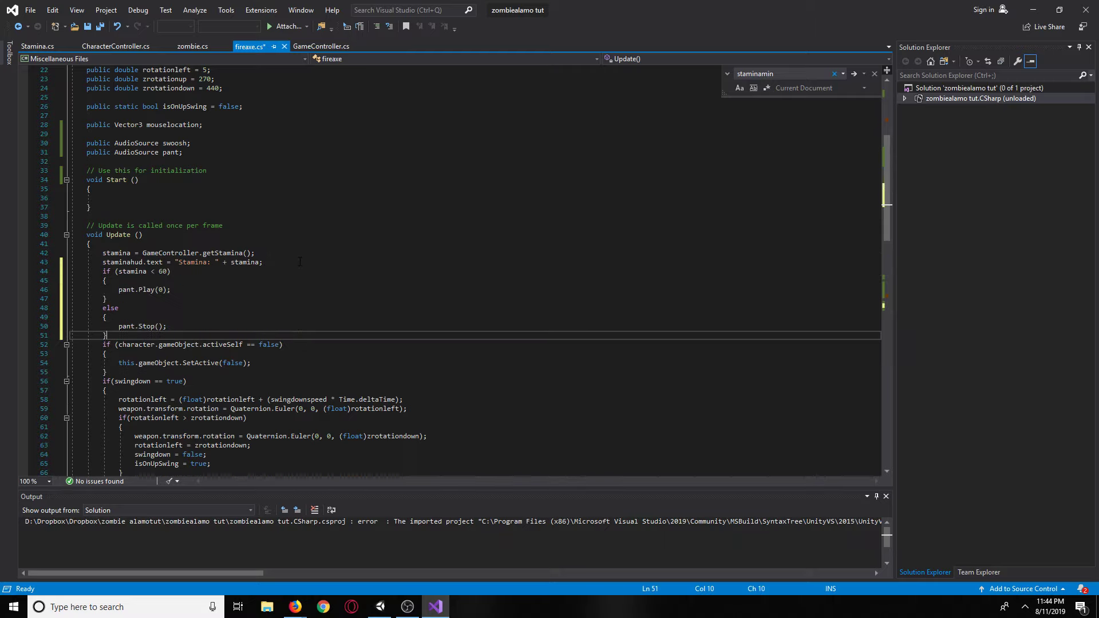
{"action": "left_click", "coordinate": [101, 27]}
Switch to Unity, play round 1 with repeated axe swings until stamina drops below 60 to check the breathing sound, and end the run.
{"action": "key", "text": "alt+Tab"}
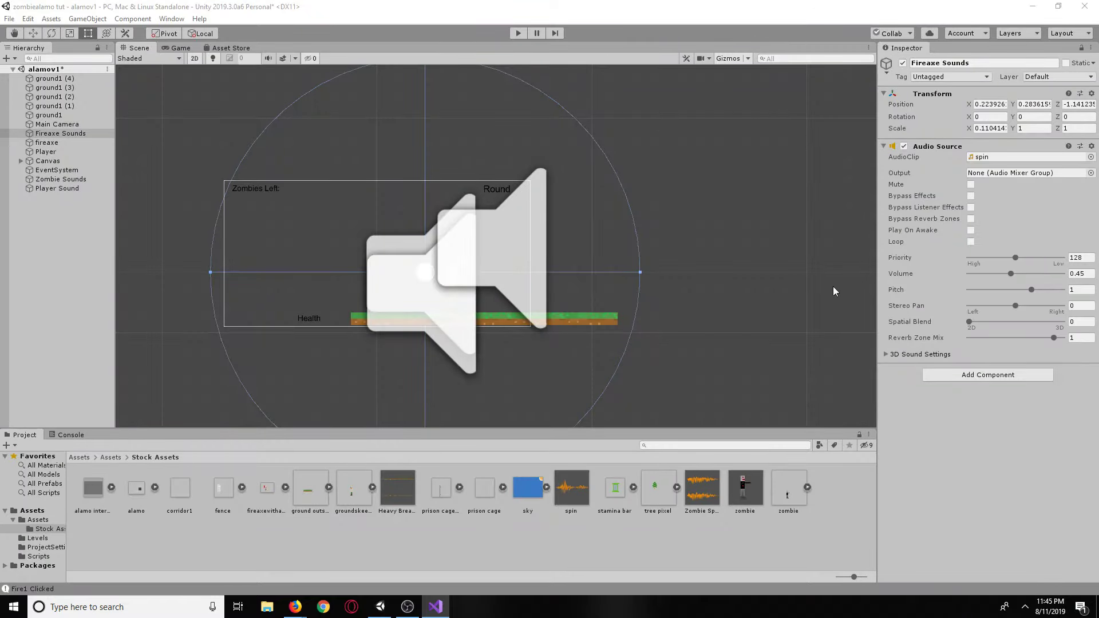
{"action": "left_click", "coordinate": [518, 36]}
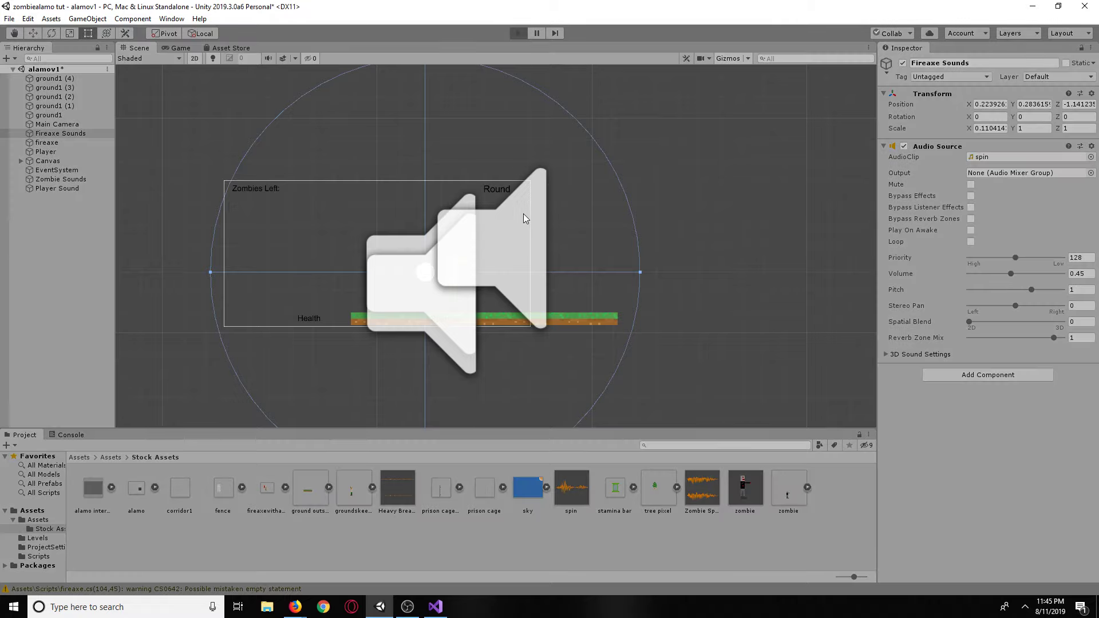
{"action": "left_click", "coordinate": [496, 232]}
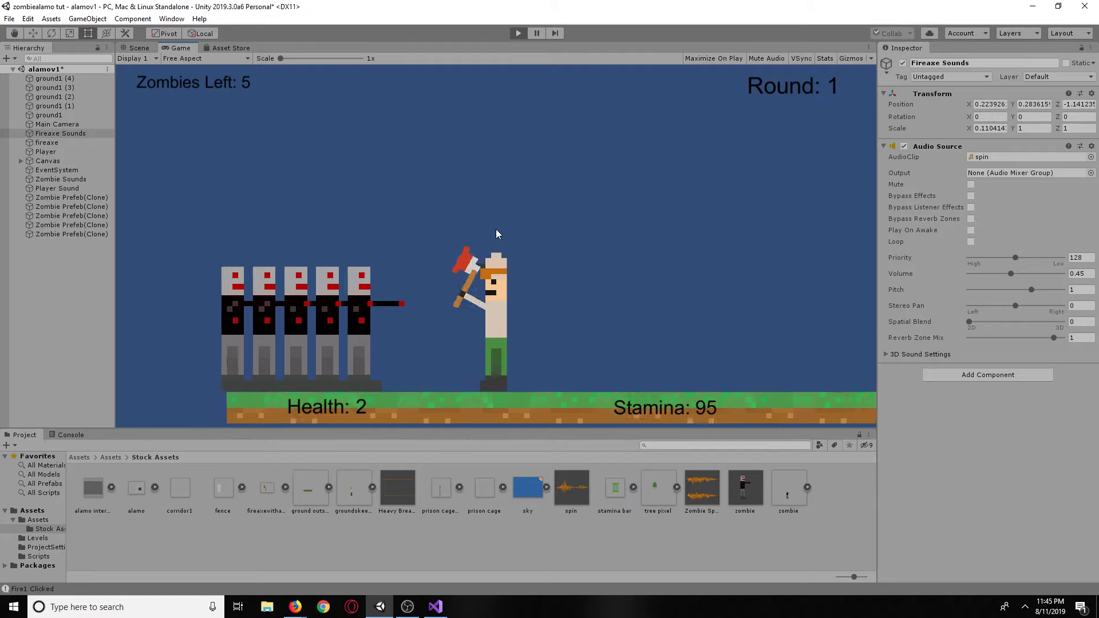
{"action": "left_click", "coordinate": [497, 230]}
{"action": "left_click", "coordinate": [496, 230]}
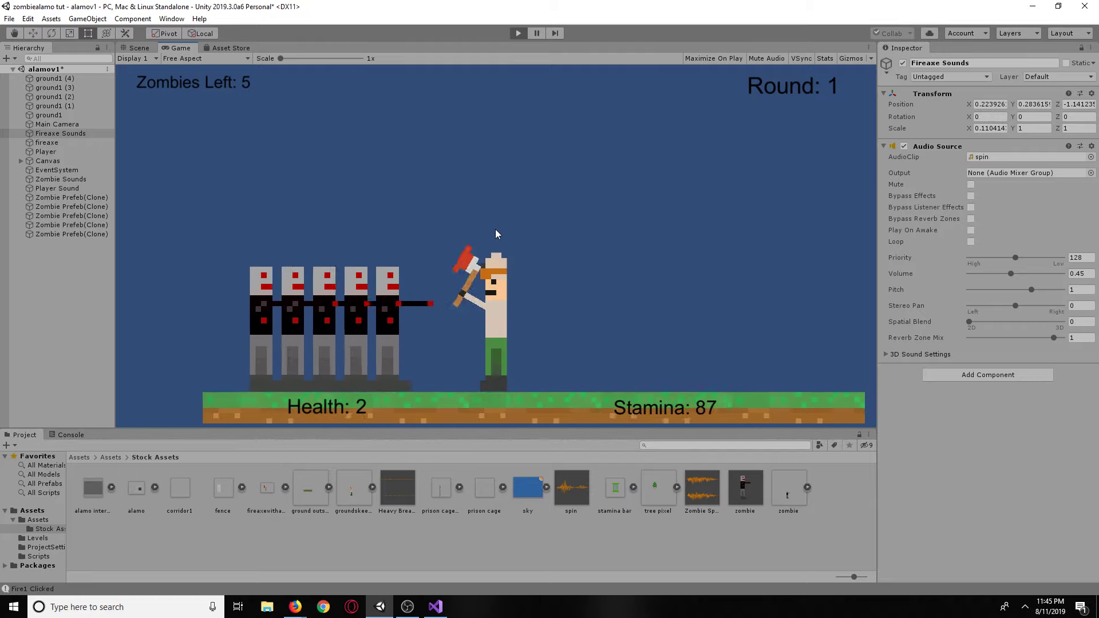
{"action": "left_click", "coordinate": [495, 229]}
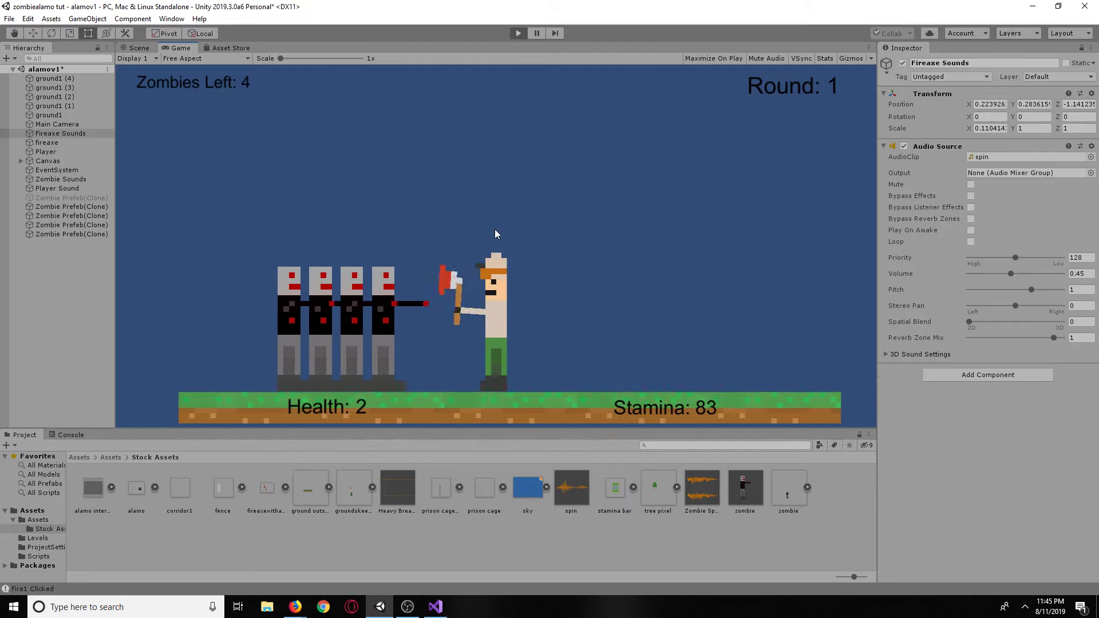
{"action": "left_click", "coordinate": [495, 231]}
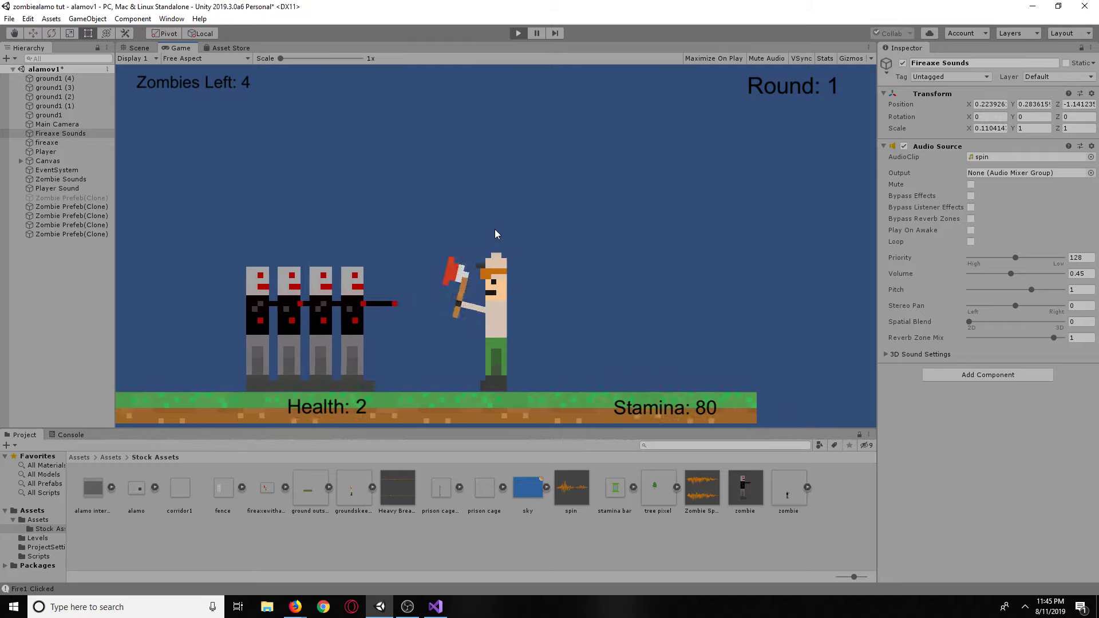
{"action": "left_click", "coordinate": [494, 229]}
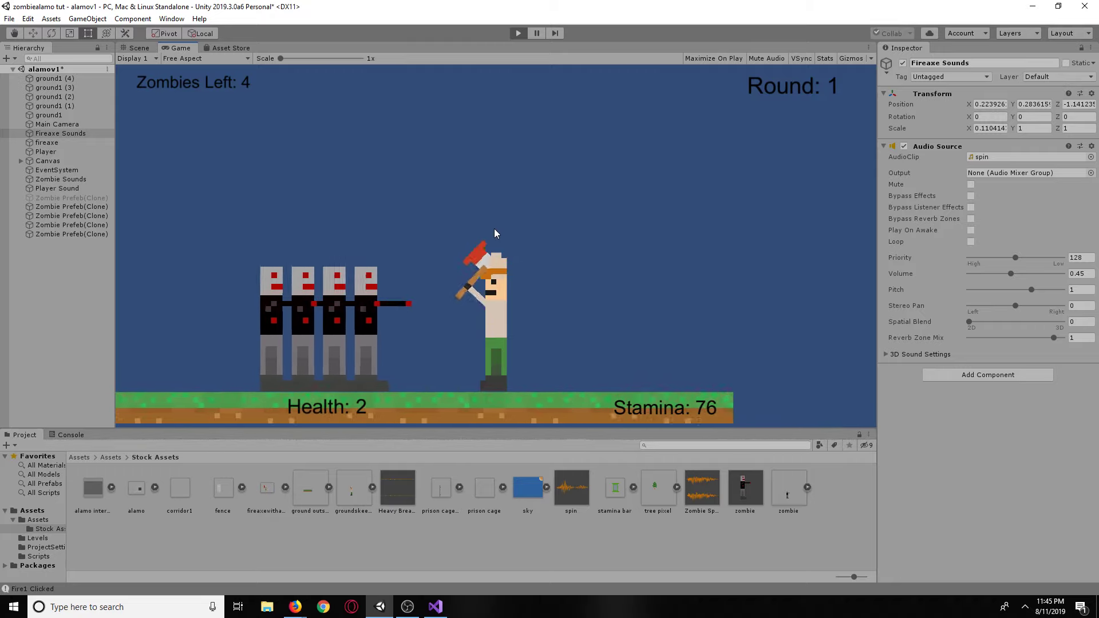
{"action": "left_click", "coordinate": [495, 229]}
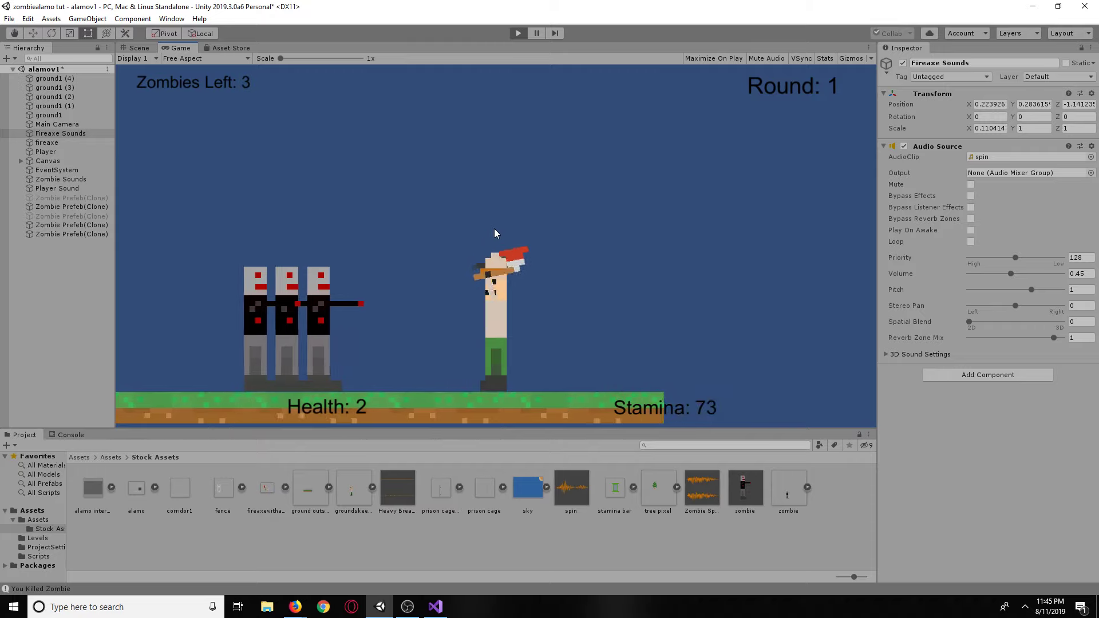
{"action": "left_click", "coordinate": [494, 229]}
{"action": "left_click", "coordinate": [494, 230]}
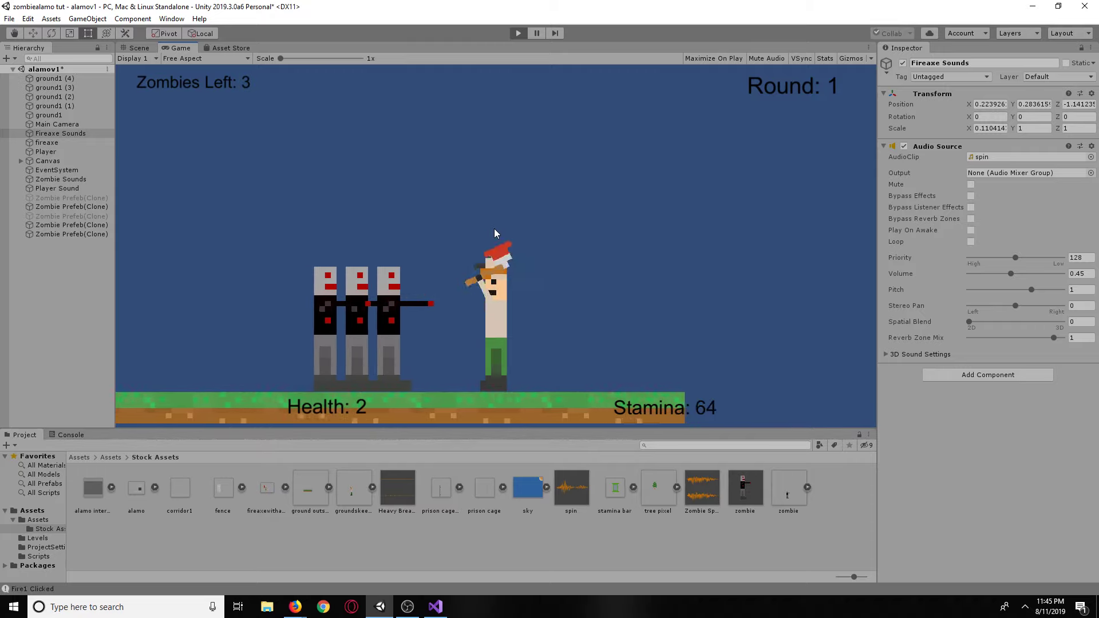
{"action": "left_click", "coordinate": [494, 229]}
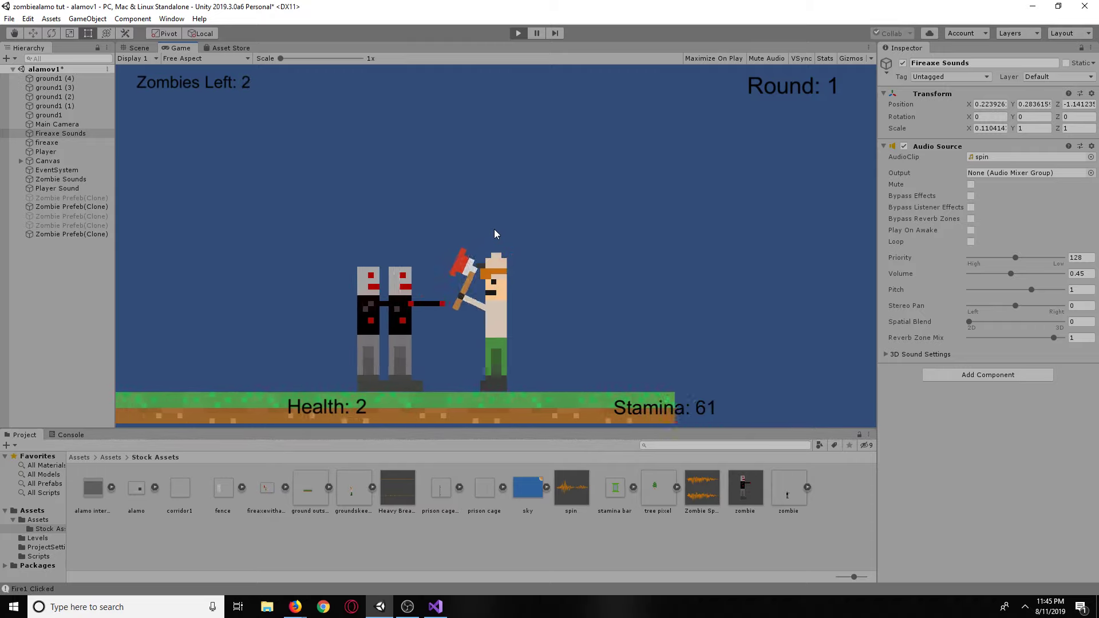
{"action": "left_click", "coordinate": [494, 229]}
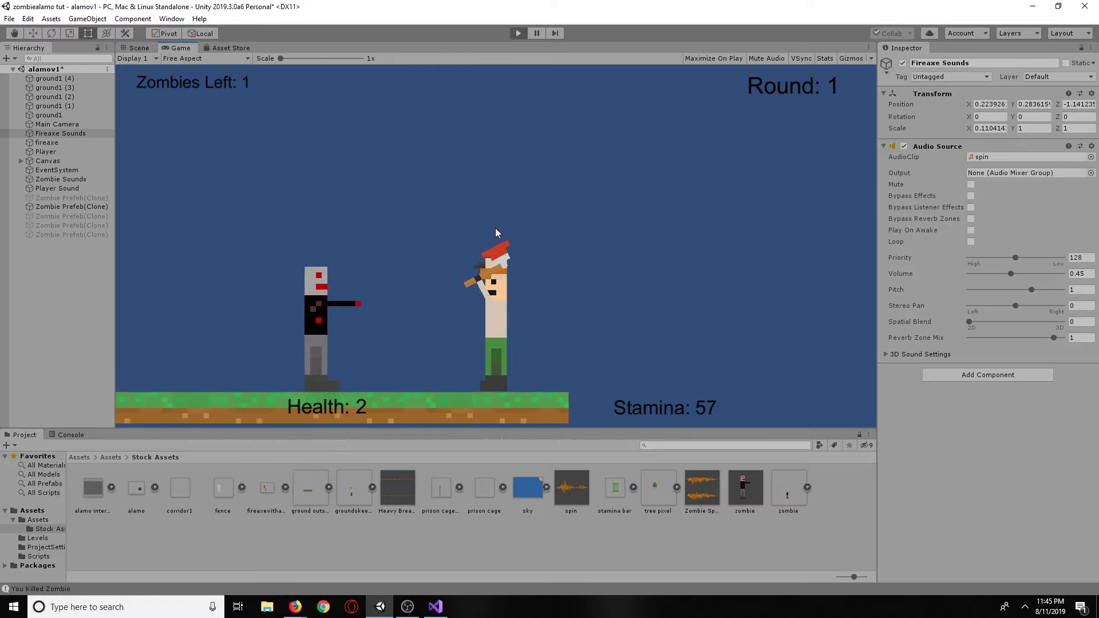
{"action": "left_click", "coordinate": [520, 32]}
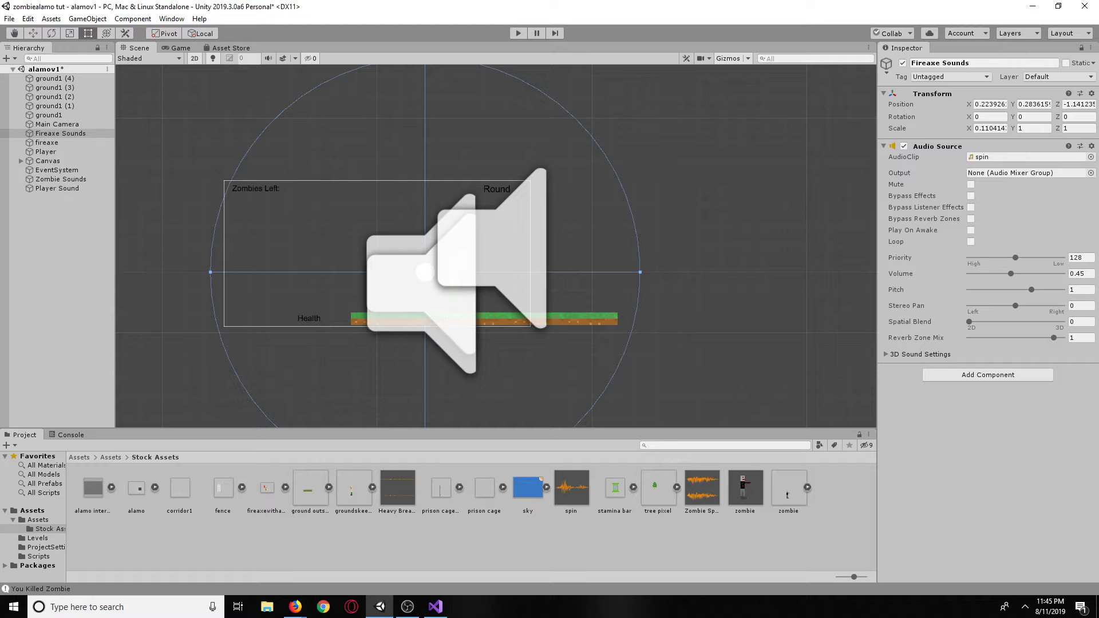
In Visual Studio, move only the if (stamina < 60) pant.Play block back into the Fire1 handler after the decreasestamina check, without extra blank lines.
{"action": "key", "text": "alt+Tab"}
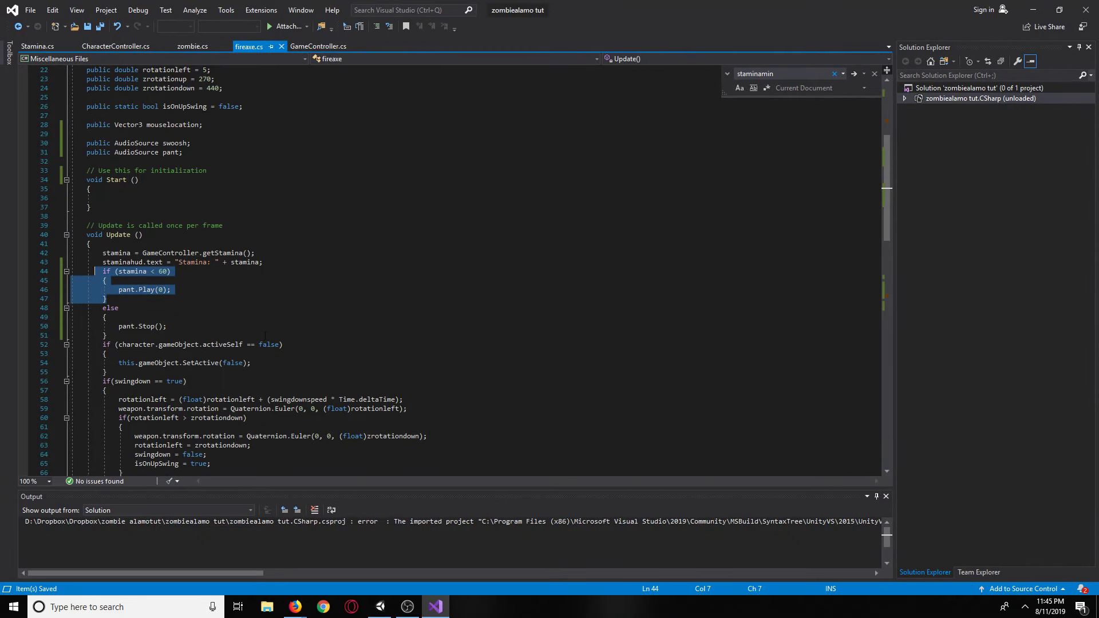
{"action": "scroll", "coordinate": [265, 335], "scroll_direction": "down", "scroll_amount": 4}
{"action": "scroll", "coordinate": [212, 181], "scroll_direction": "down", "scroll_amount": 10}
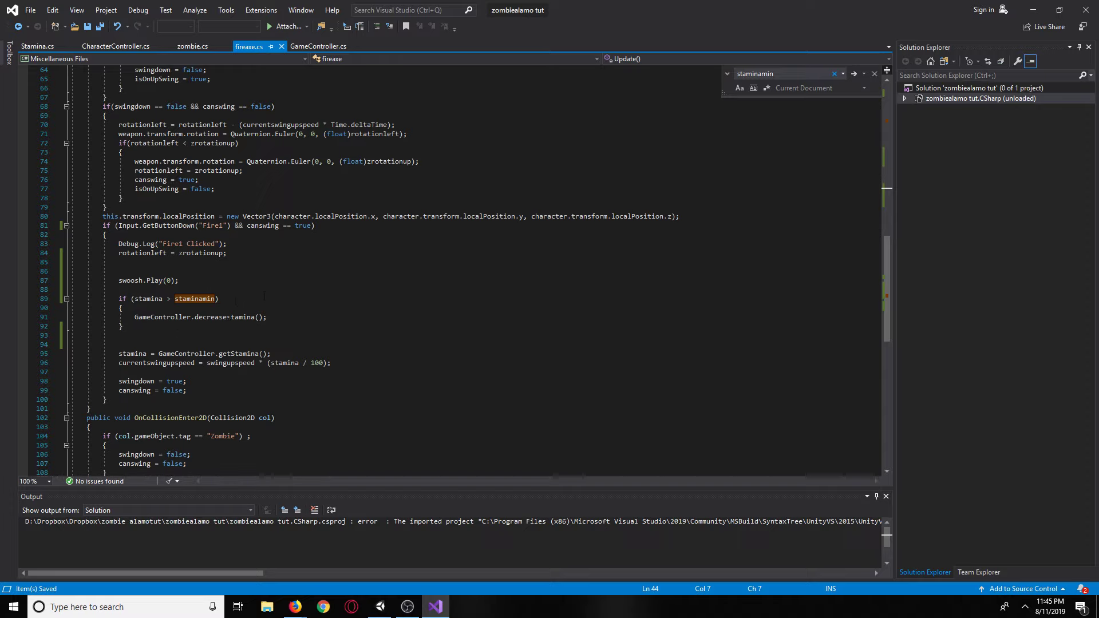
{"action": "scroll", "coordinate": [254, 311], "scroll_direction": "up", "scroll_amount": 14}
{"action": "scroll", "coordinate": [151, 295], "scroll_direction": "down", "scroll_amount": 2}
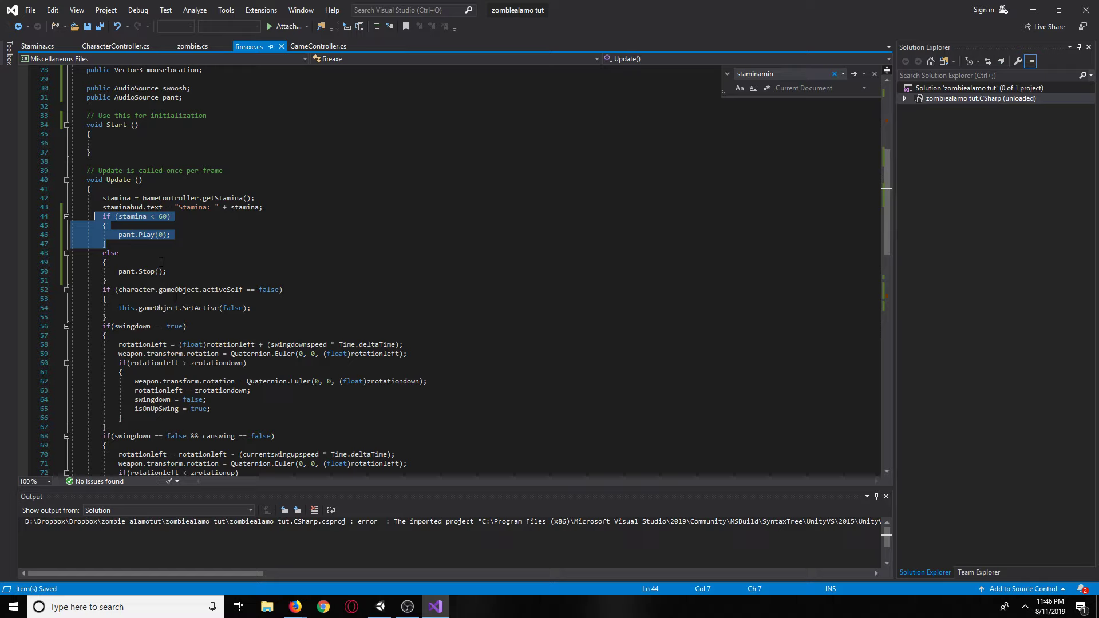
{"action": "key", "text": "ctrl+x"}
{"action": "scroll", "coordinate": [161, 262], "scroll_direction": "down", "scroll_amount": 12}
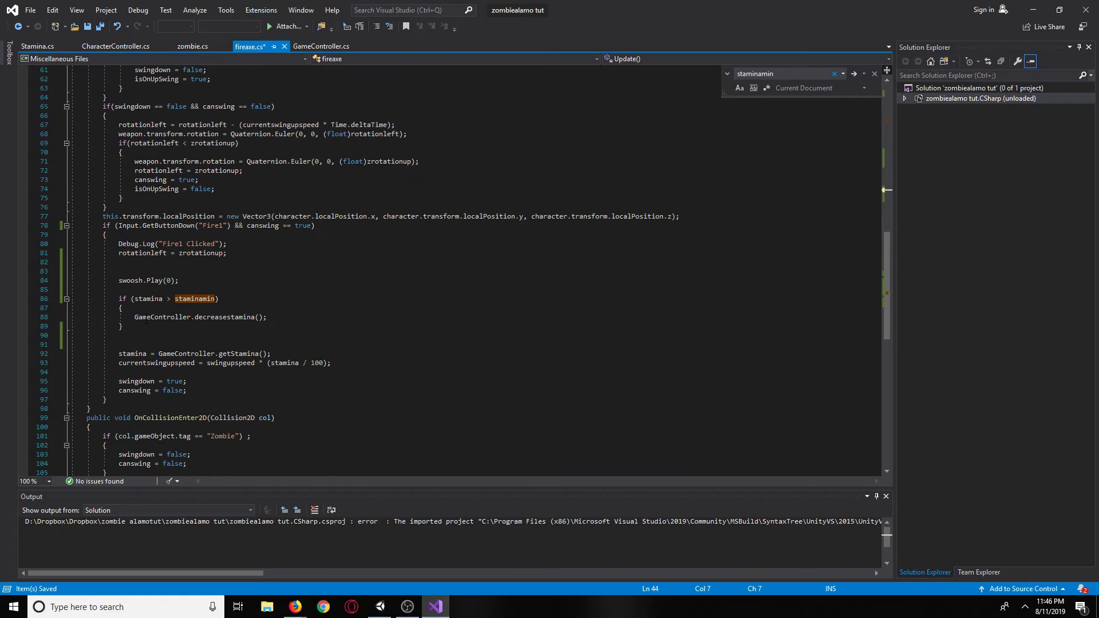
{"action": "left_click", "coordinate": [133, 327]}
{"action": "key", "text": "Return"}
{"action": "key", "text": "ctrl+v"}
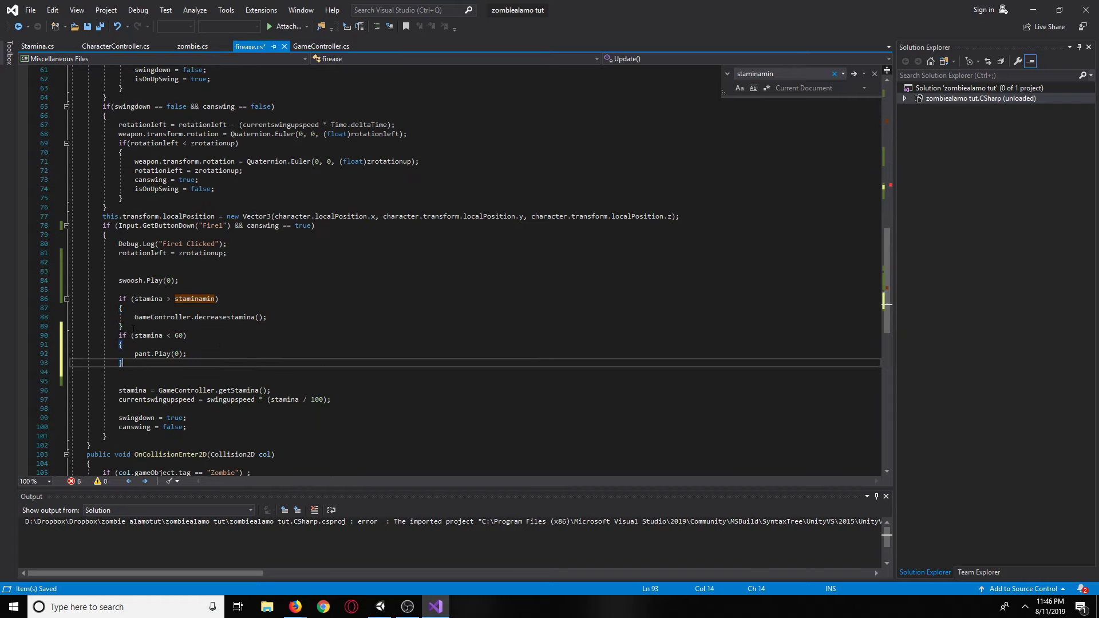
{"action": "key", "text": "Delete"}
{"action": "key", "text": "Delete"}
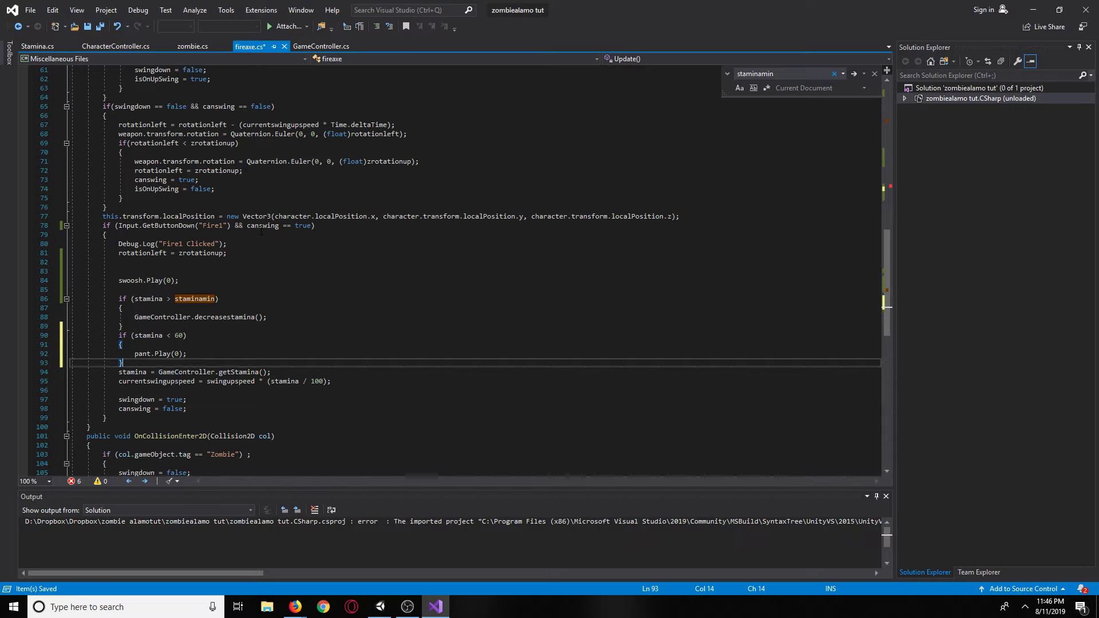
Replace the orphaned else before pant.Stop() in Update() with if(stamina>60) and save the script.
{"action": "scroll", "coordinate": [54, 248], "scroll_direction": "up", "scroll_amount": 14}
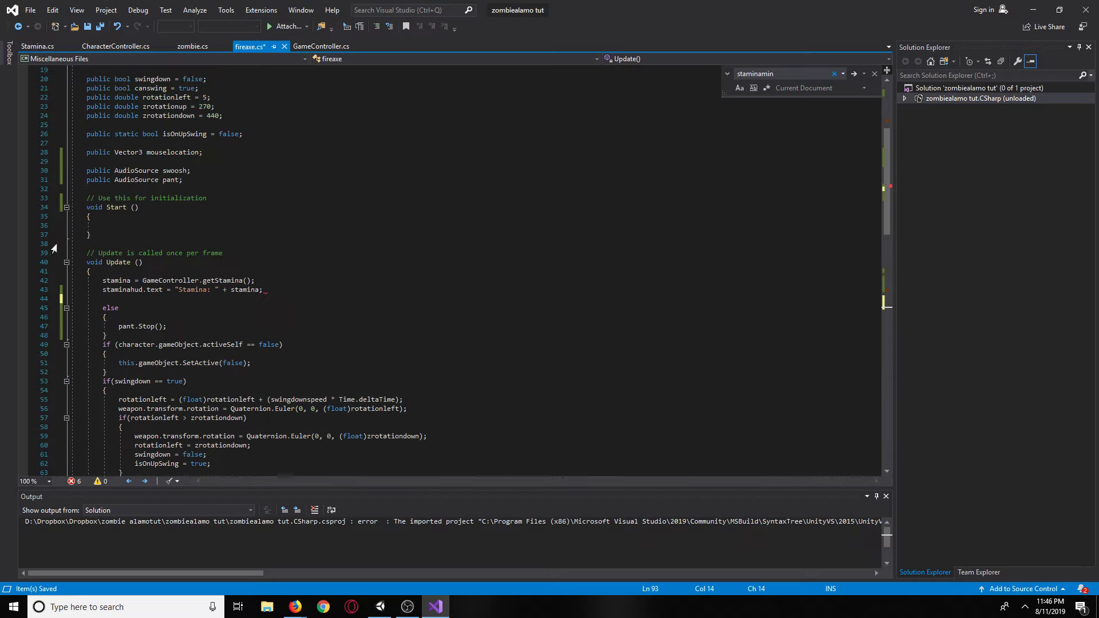
{"action": "double_click", "coordinate": [119, 309]}
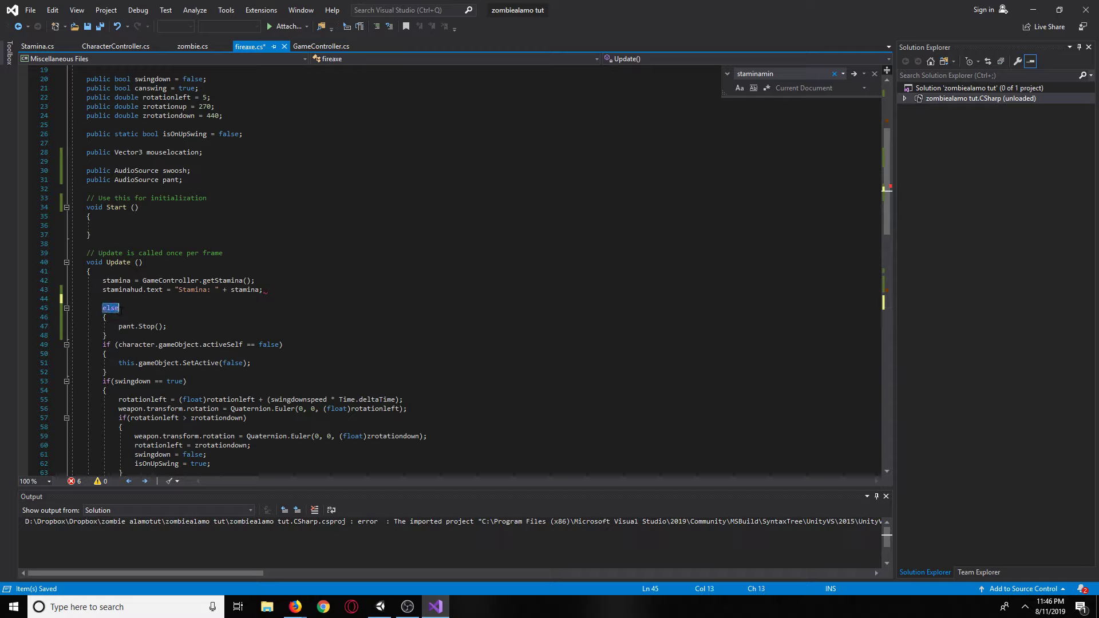
{"action": "type", "text": "if(s"}
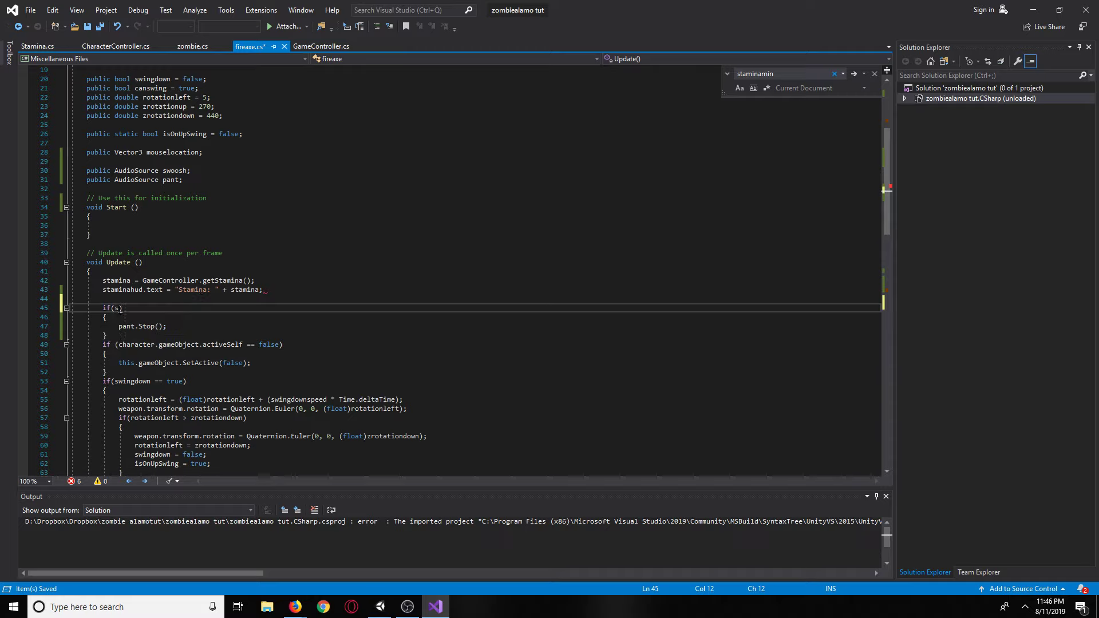
{"action": "type", "text": "tamina>60"}
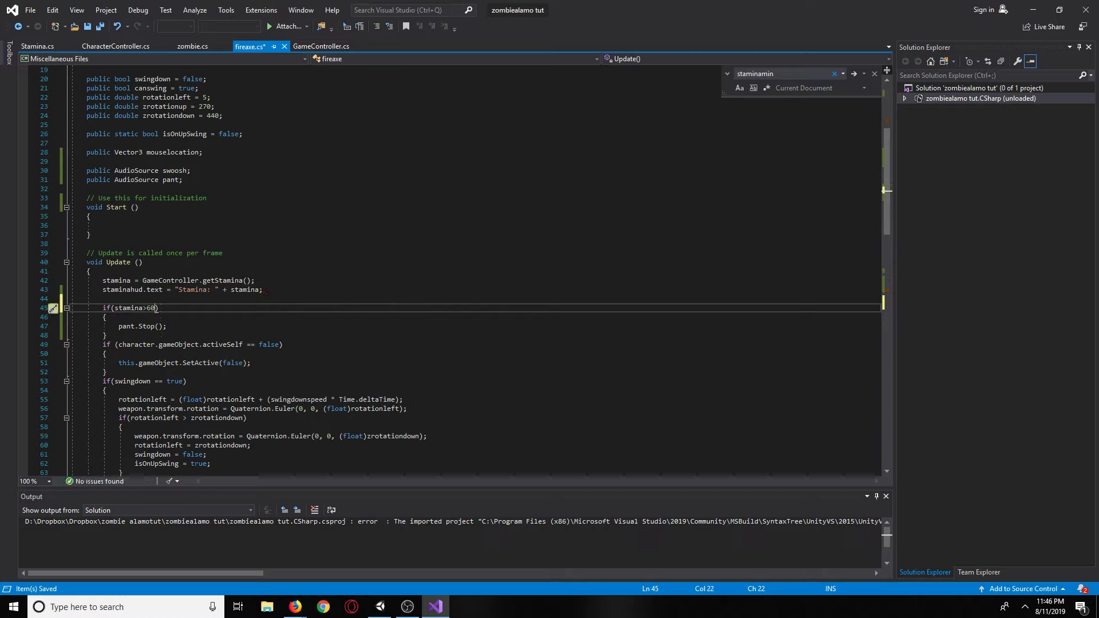
{"action": "key", "text": "ctrl+s"}
Switch to Unity, run the game and swing the axe at round 1's zombies until stamina drops below 60 to check the breathing sound.
{"action": "double_click", "coordinate": [609, 22]}
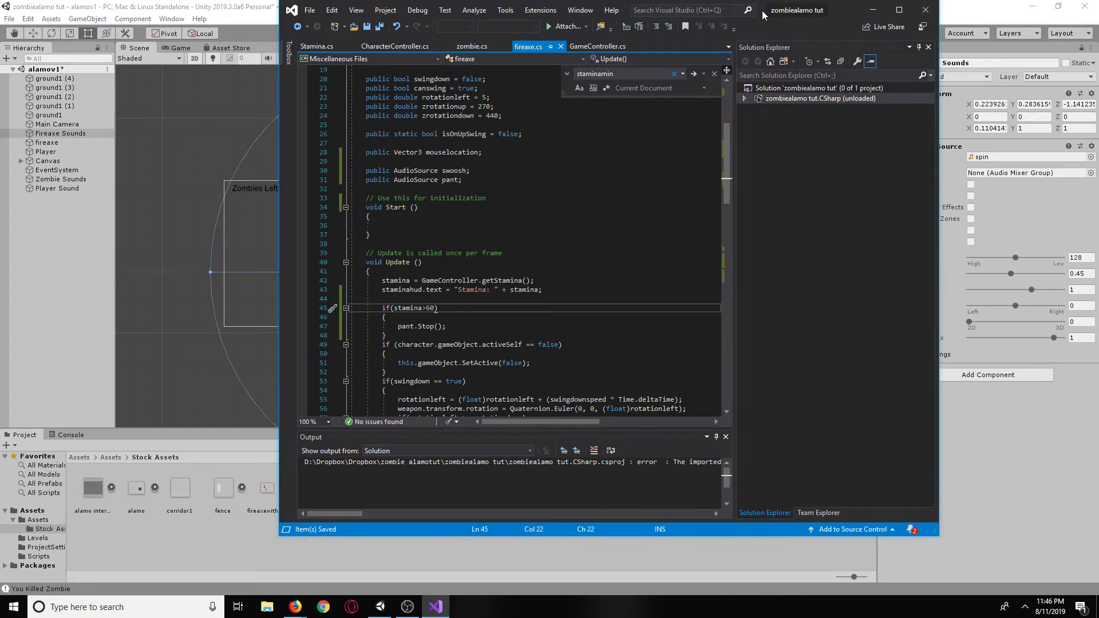
{"action": "left_click_drag", "start_coordinate": [764, 15], "coordinate": [1098, 143]}
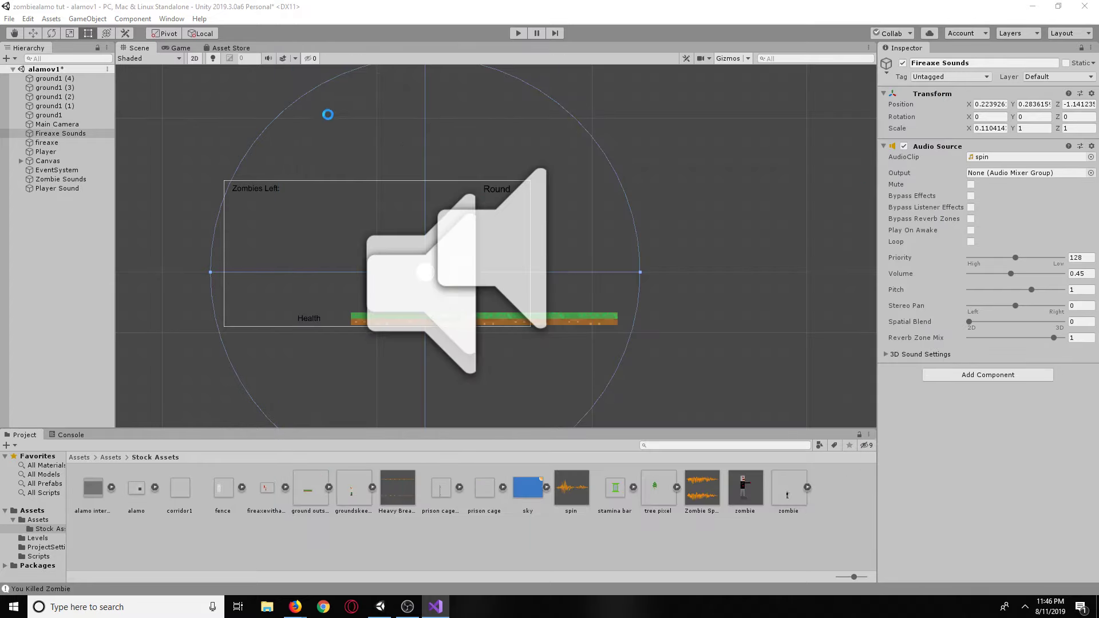
{"action": "left_click", "coordinate": [513, 34]}
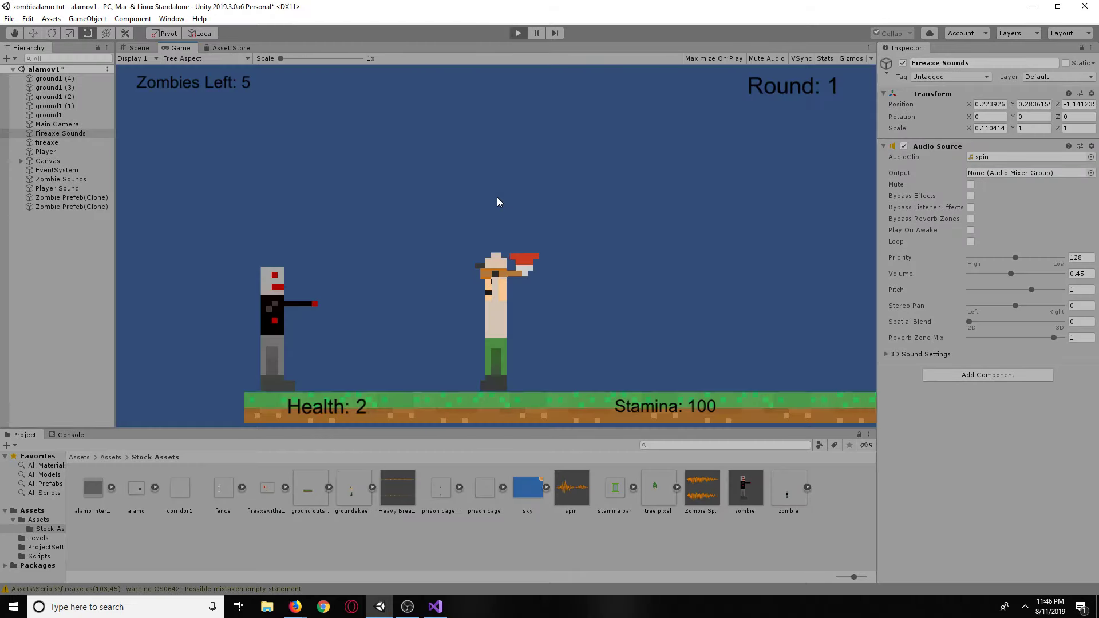
{"action": "left_click", "coordinate": [497, 201]}
{"action": "left_click", "coordinate": [498, 202]}
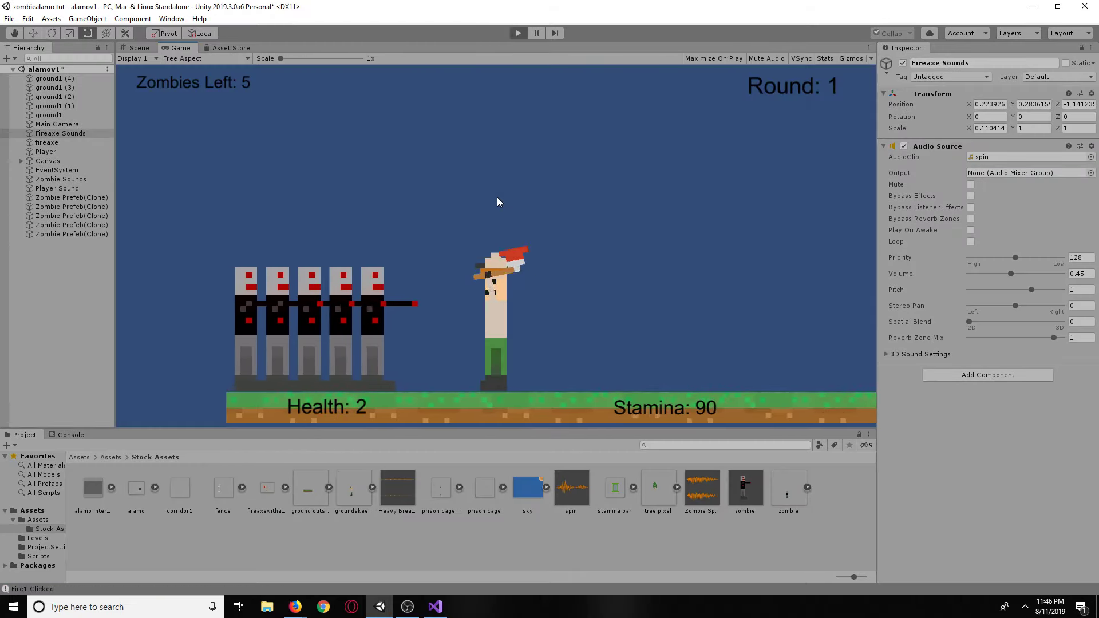
{"action": "left_click", "coordinate": [496, 198]}
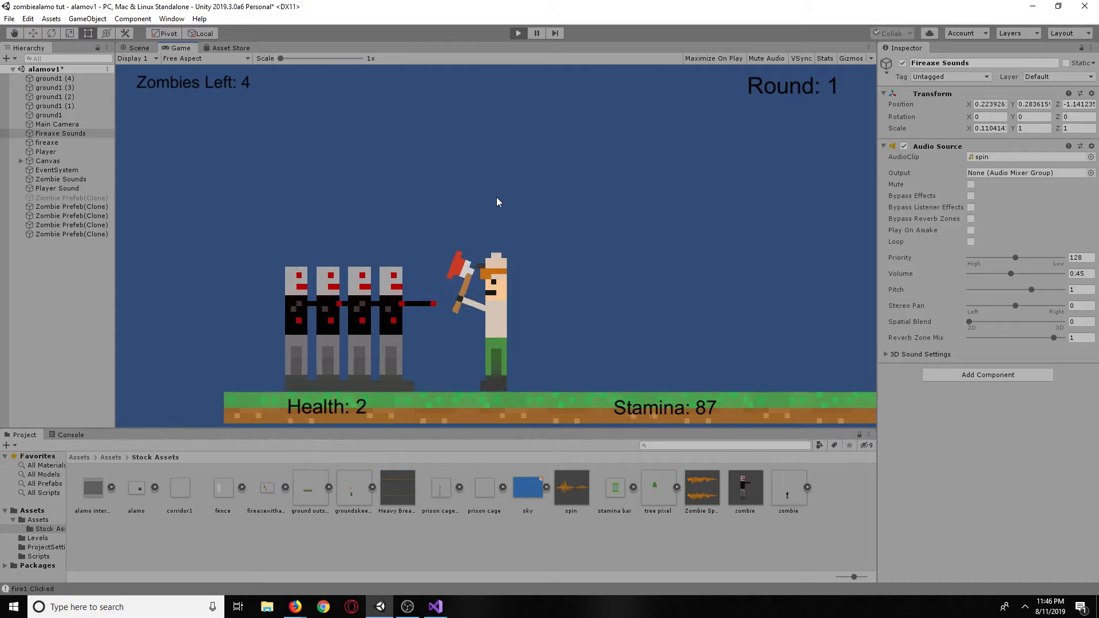
{"action": "left_click", "coordinate": [496, 197]}
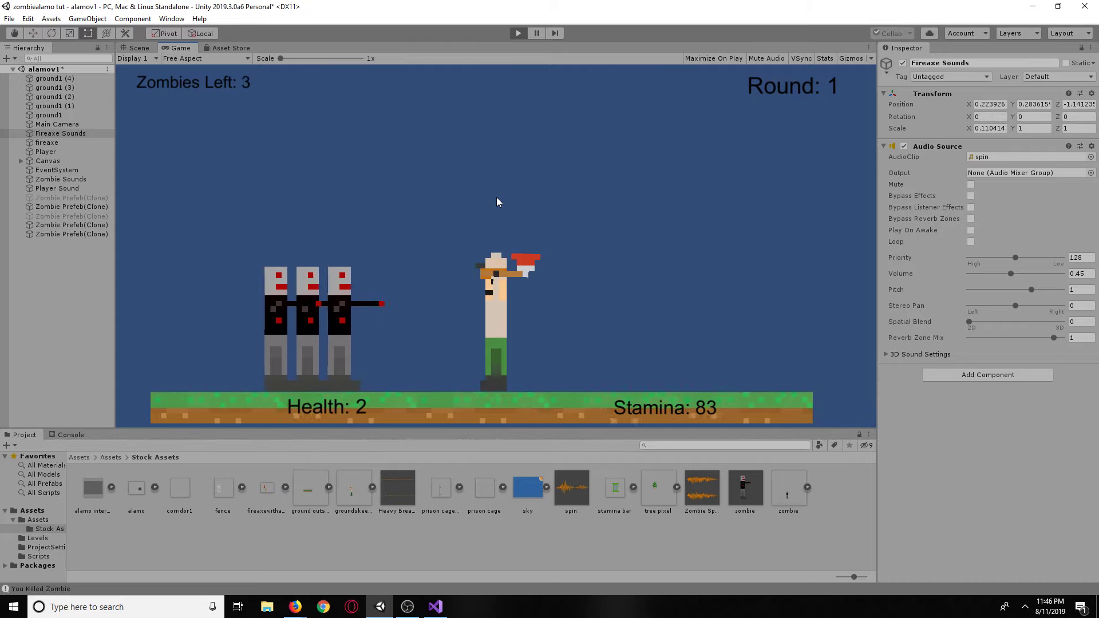
{"action": "left_click", "coordinate": [497, 198]}
{"action": "left_click", "coordinate": [496, 197]}
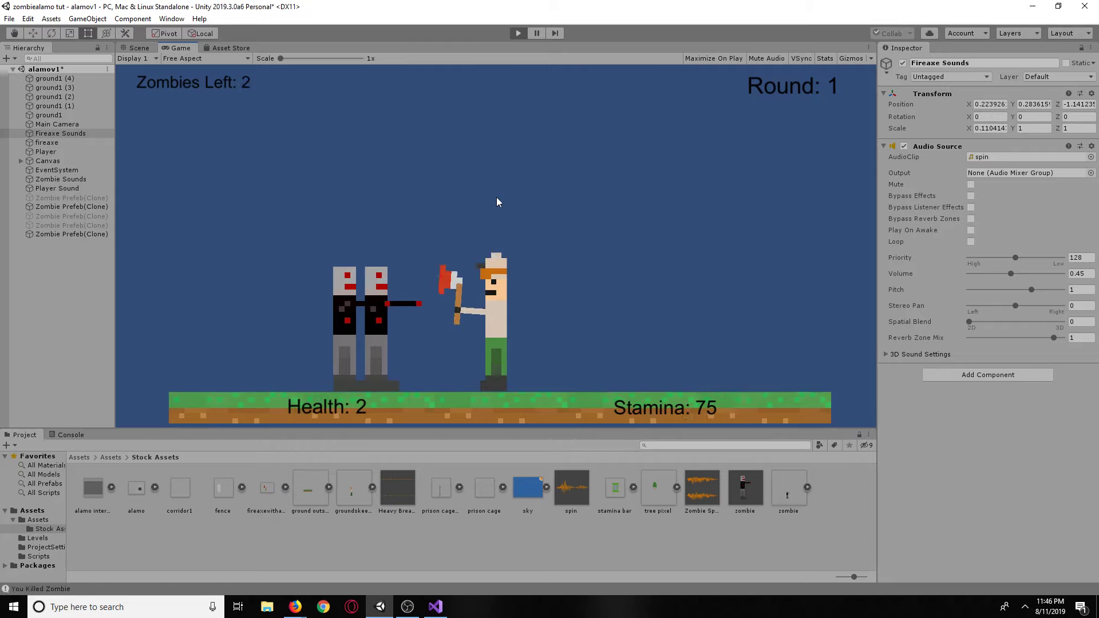
{"action": "left_click", "coordinate": [496, 198]}
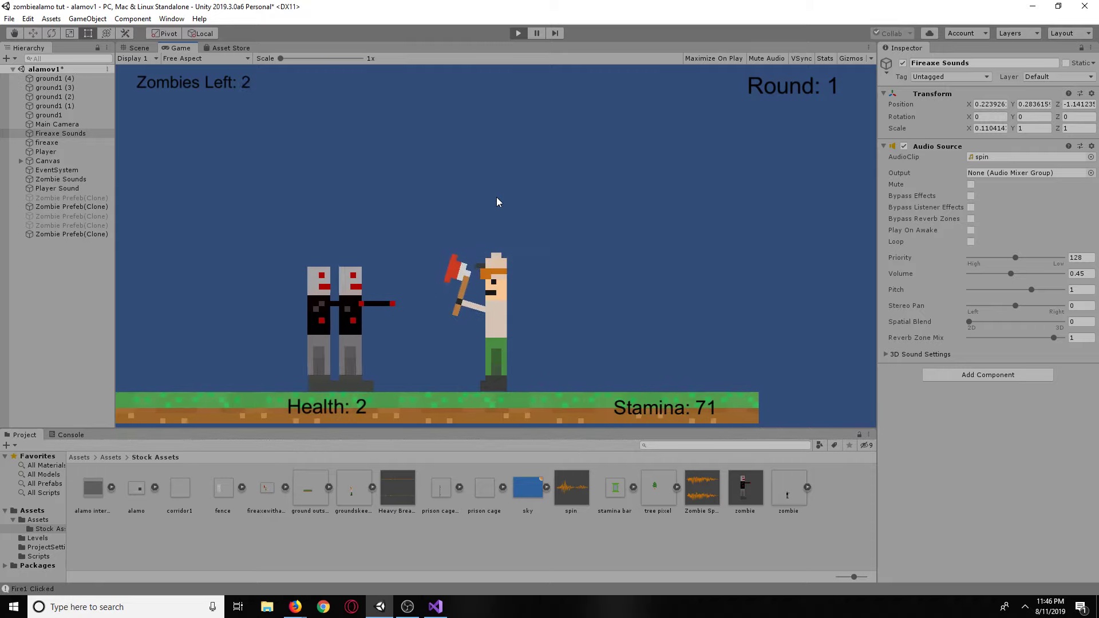
{"action": "left_click", "coordinate": [496, 197]}
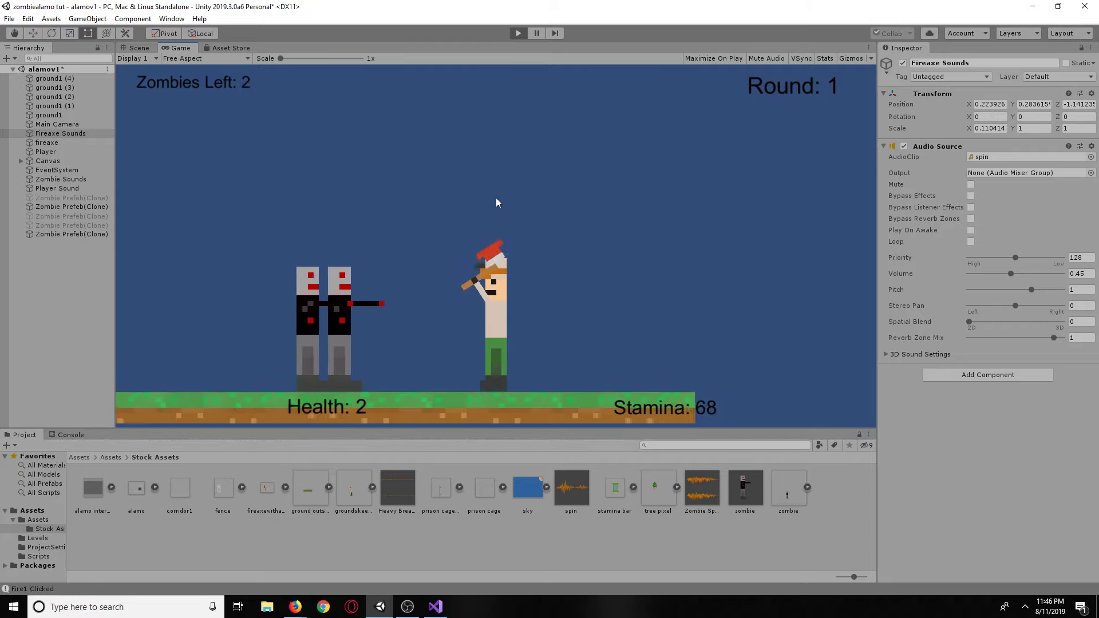
{"action": "left_click", "coordinate": [496, 202]}
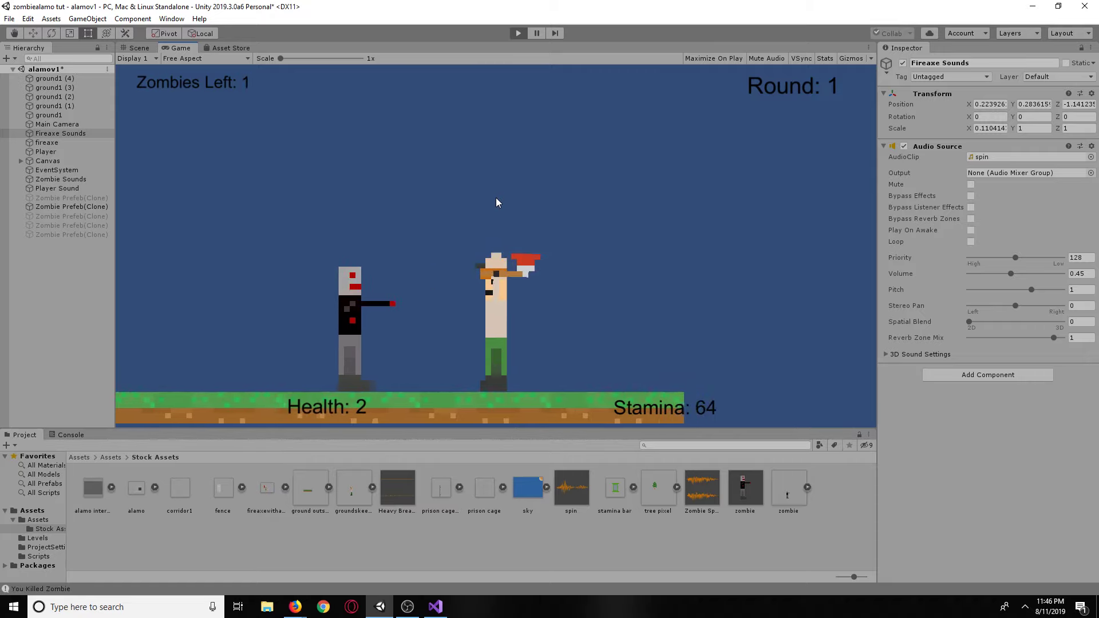
{"action": "left_click", "coordinate": [496, 198]}
{"action": "left_click", "coordinate": [495, 201]}
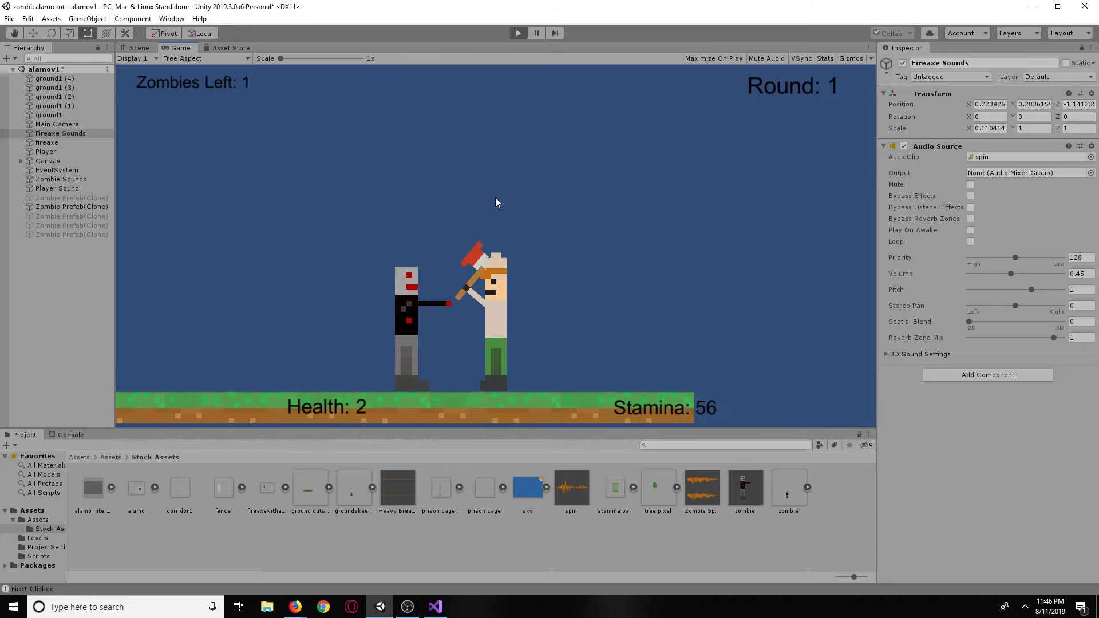
Keep moving and swinging the axe into round 2 with stamina below 60 to check how the breathing sound plays, and end the run.
{"action": "key", "text": "a"}
{"action": "key", "text": "d"}
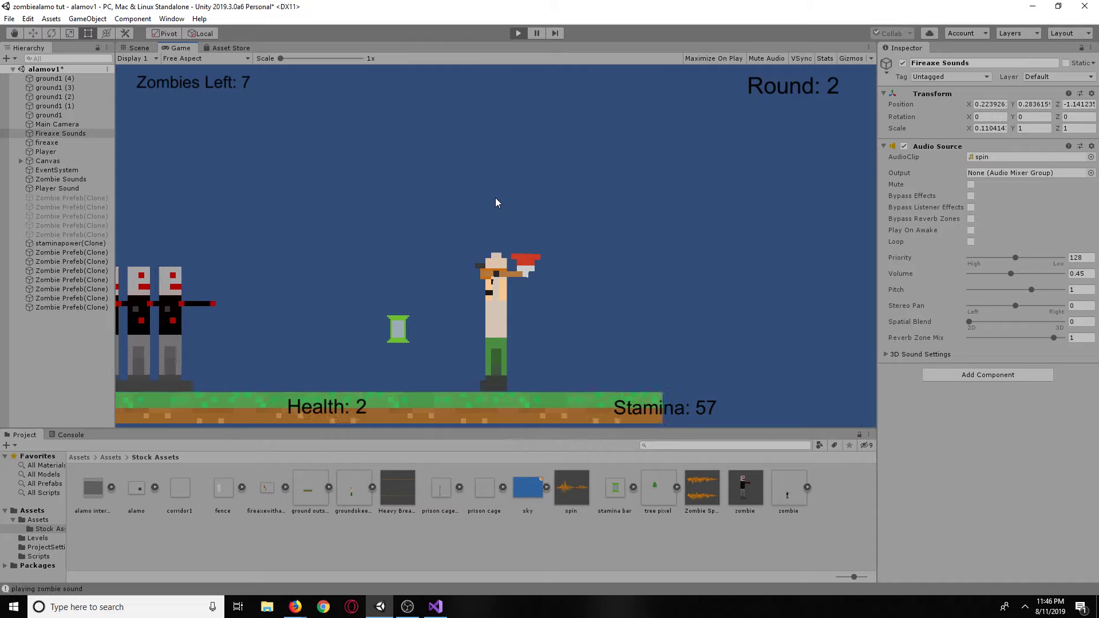
{"action": "key", "text": "d"}
{"action": "left_click", "coordinate": [496, 202]}
{"action": "key", "text": "a"}
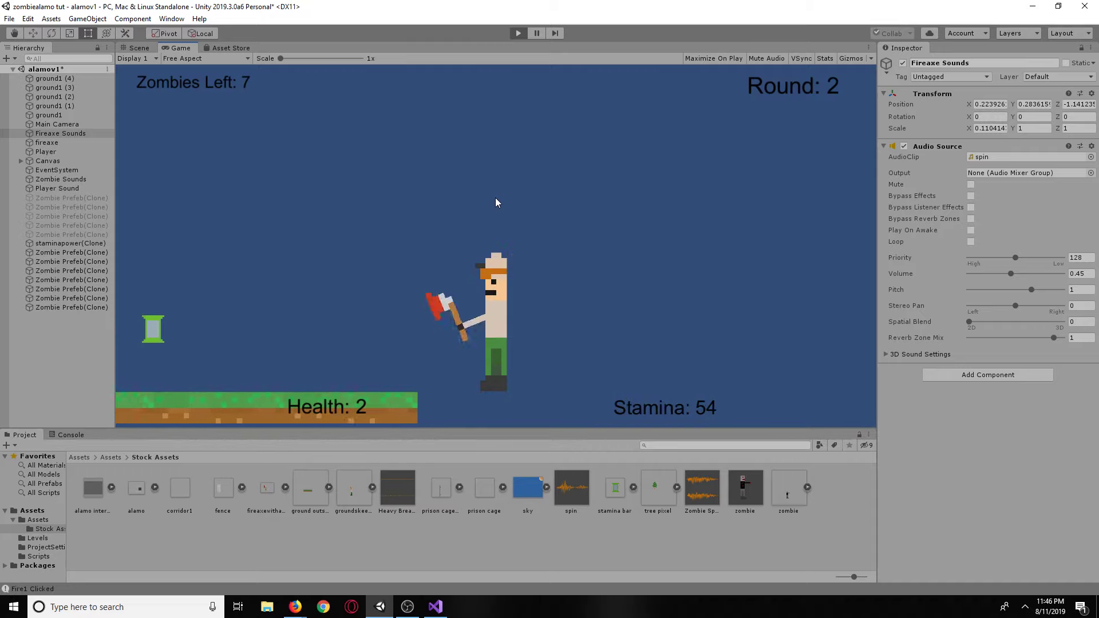
{"action": "key", "text": "d"}
{"action": "key", "text": "a"}
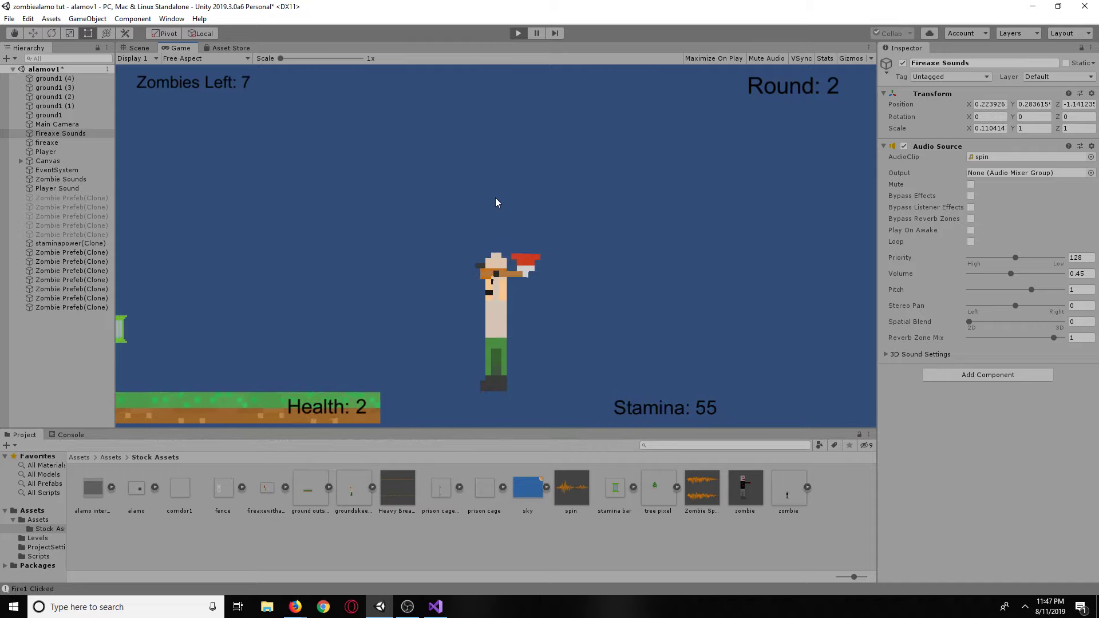
{"action": "left_click", "coordinate": [496, 202]}
{"action": "key", "text": "d"}
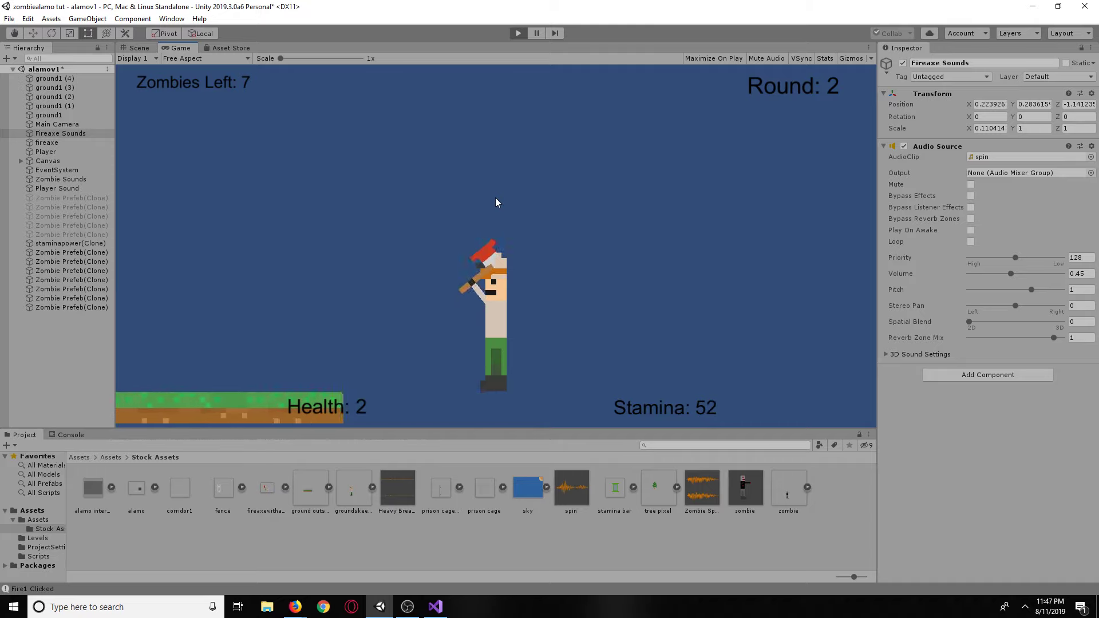
{"action": "key", "text": "a"}
{"action": "left_click", "coordinate": [495, 202]}
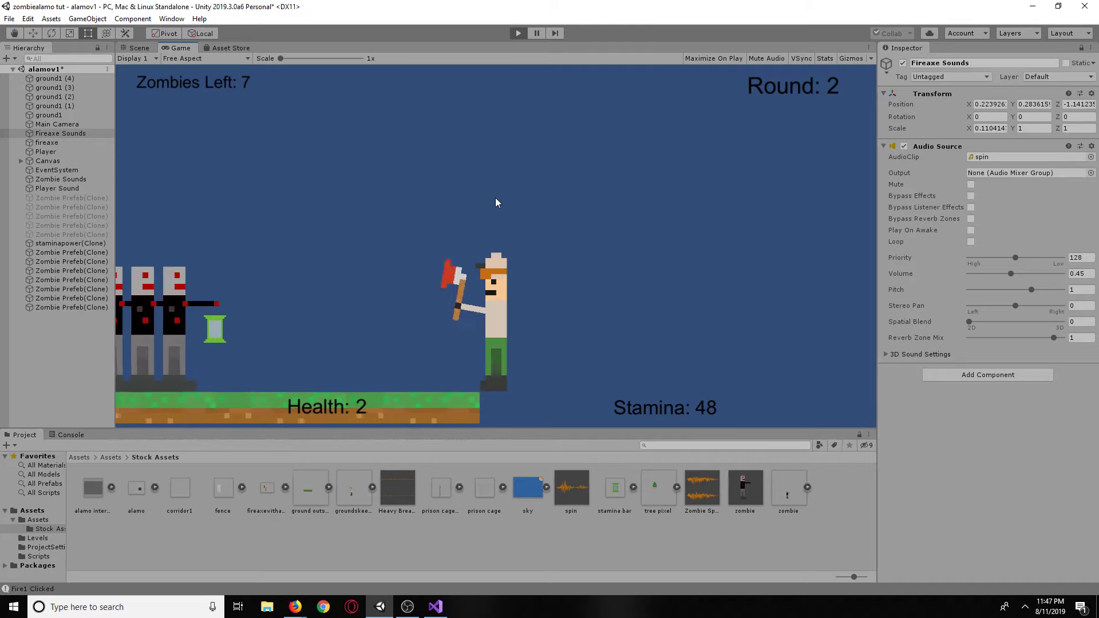
{"action": "left_click", "coordinate": [517, 34]}
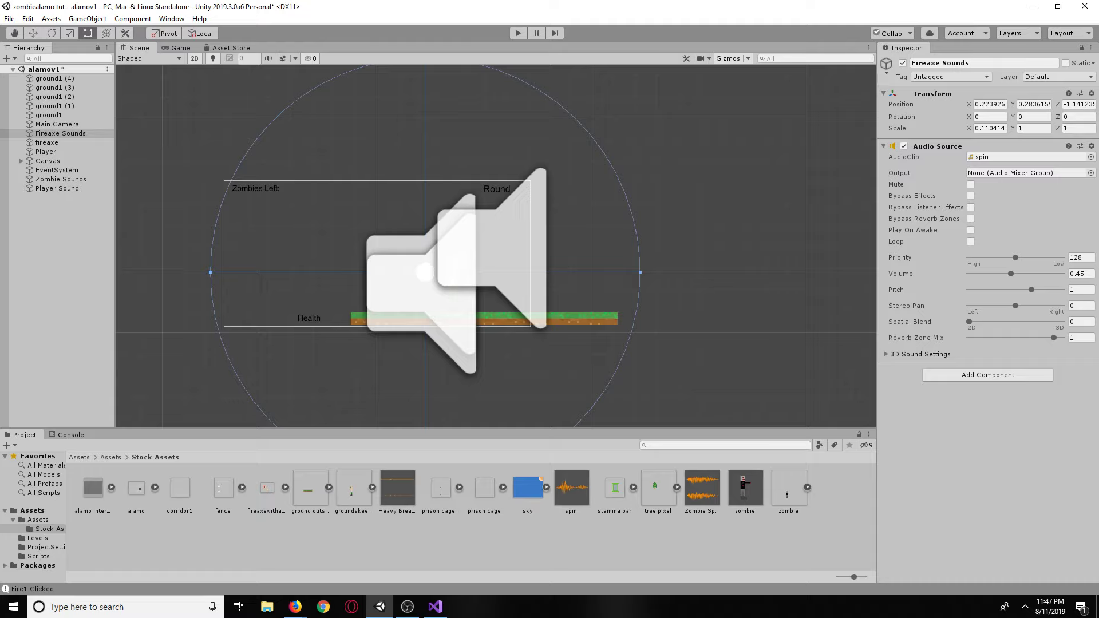
In Visual Studio, add && pantplaying == 0 to the Fire1 handler's stamina < 60 condition and insert an empty line after pant.Play(0).
{"action": "key", "text": "alt+Tab"}
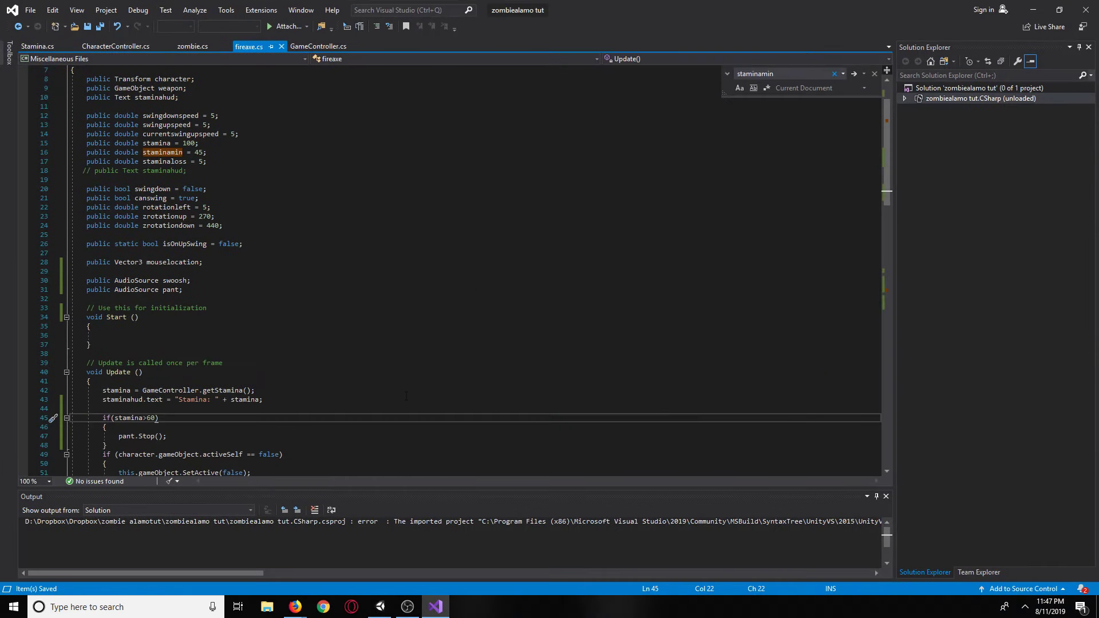
{"action": "scroll", "coordinate": [330, 365], "scroll_direction": "down", "scroll_amount": 10}
{"action": "scroll", "coordinate": [330, 366], "scroll_direction": "down", "scroll_amount": 5}
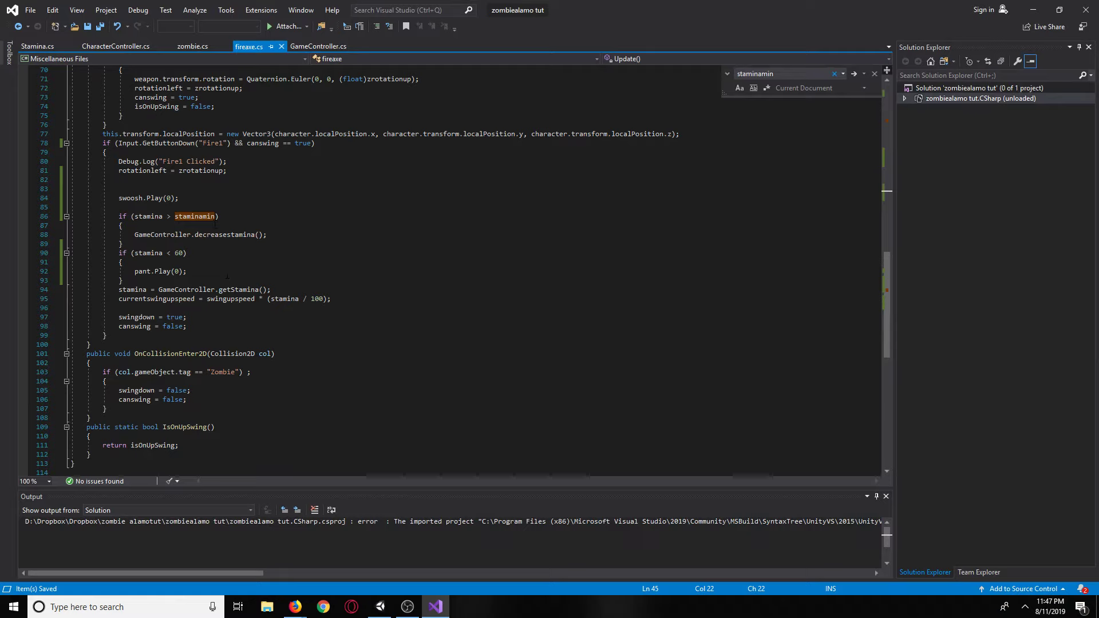
{"action": "left_click", "coordinate": [183, 253]}
{"action": "type", "text": "&& "}
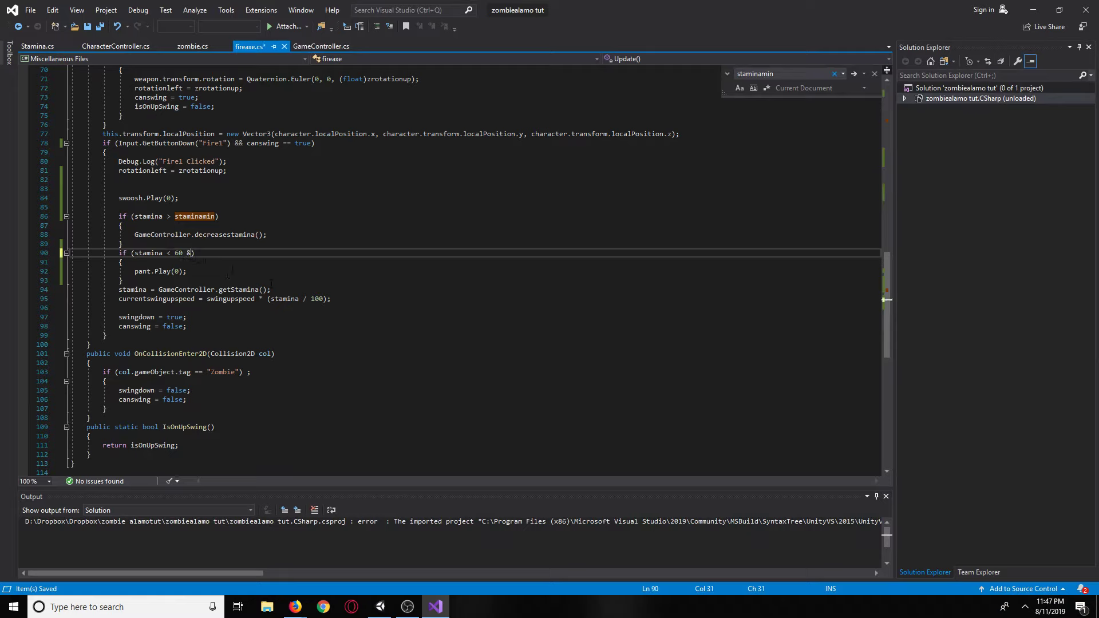
{"action": "type", "text": "stam"}
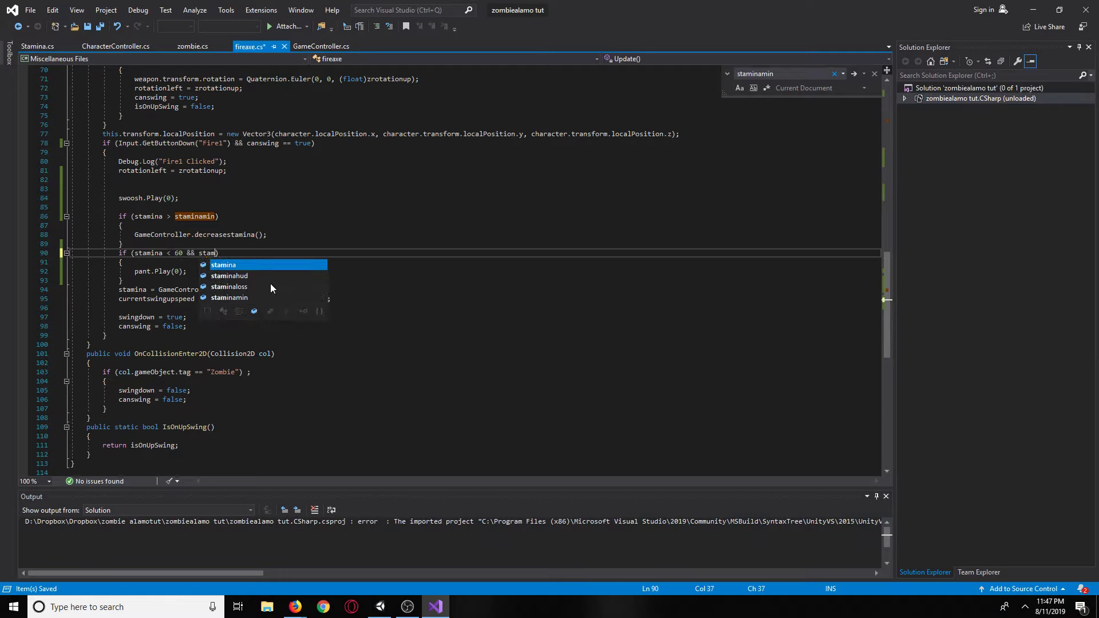
{"action": "key", "text": "BackSpace"}
{"action": "key", "text": "BackSpace"}
{"action": "type", "text": "pantplayi"}
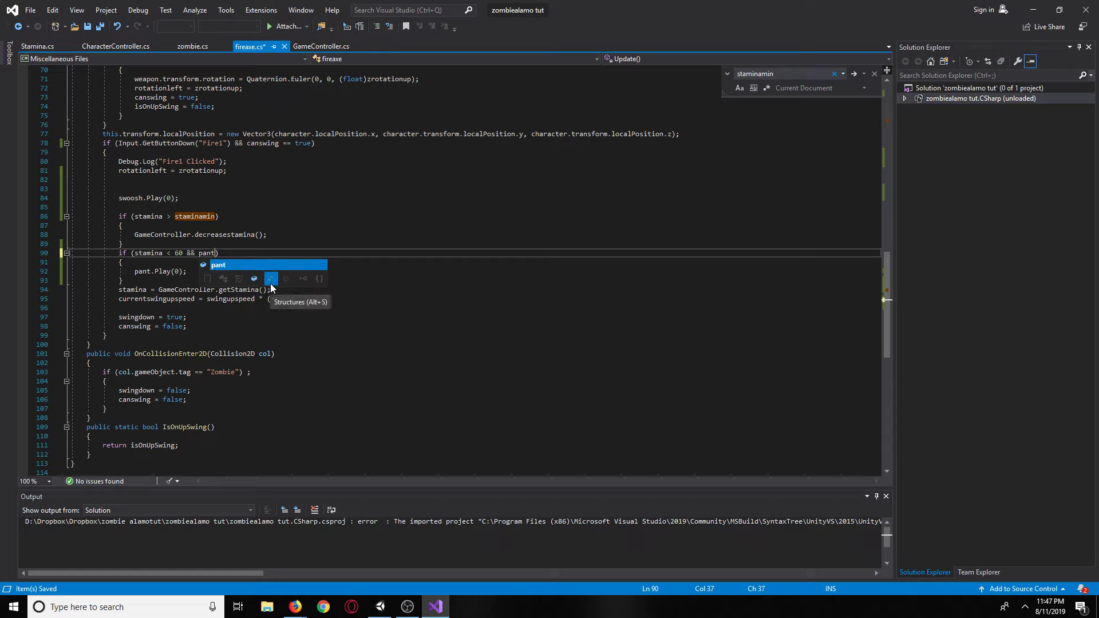
{"action": "type", "text": "ng == "}
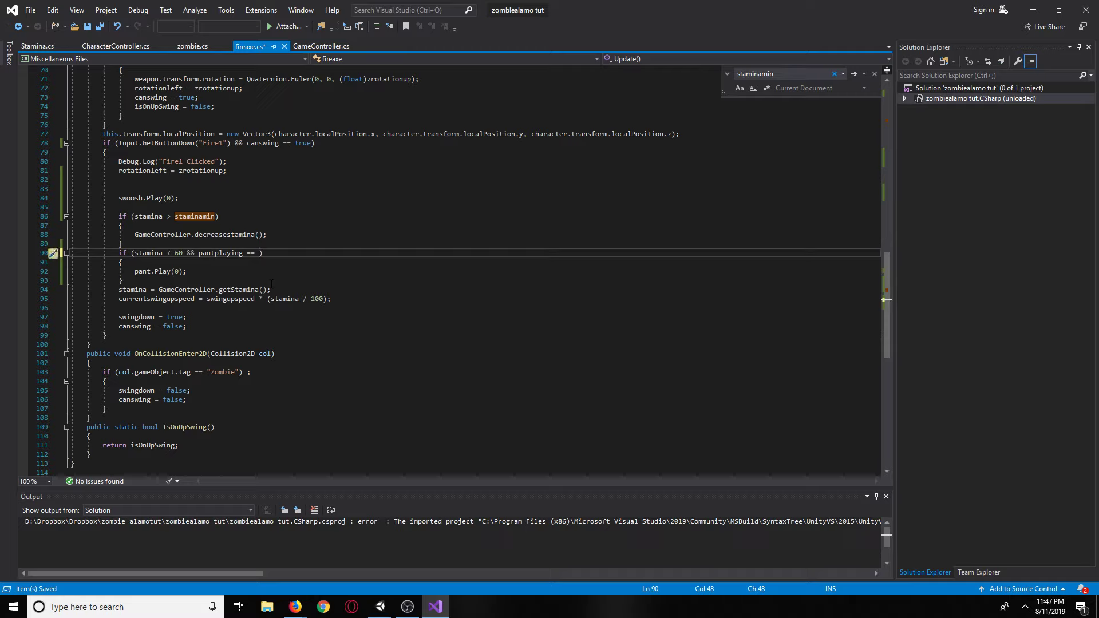
{"action": "type", "text": "-"}
{"action": "key", "text": "BackSpace"}
{"action": "type", "text": "0"}
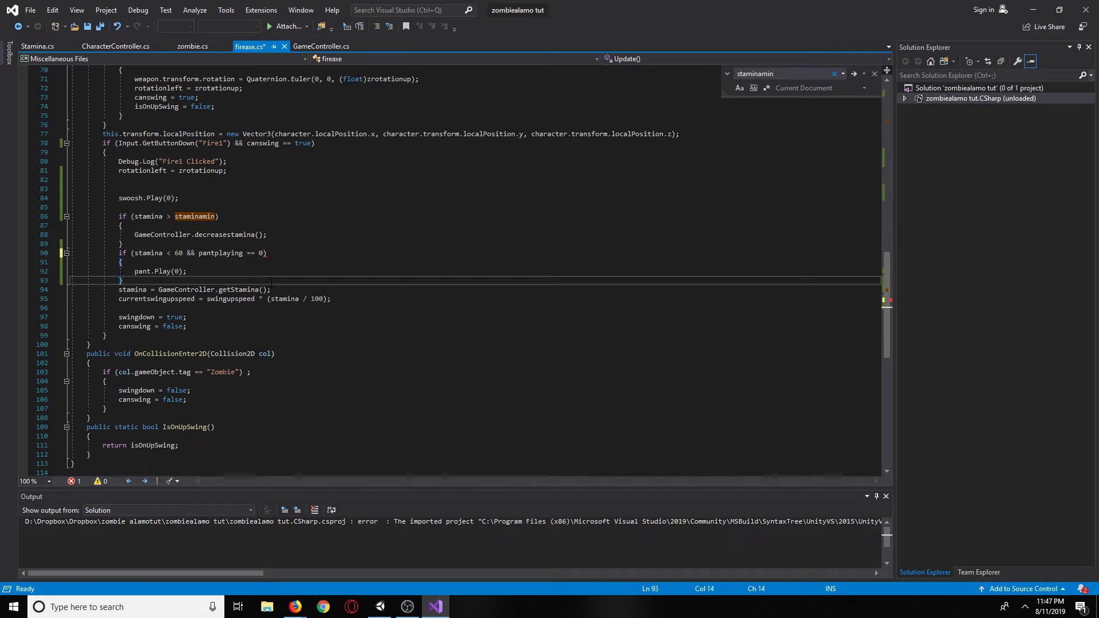
{"action": "key", "text": "Return"}
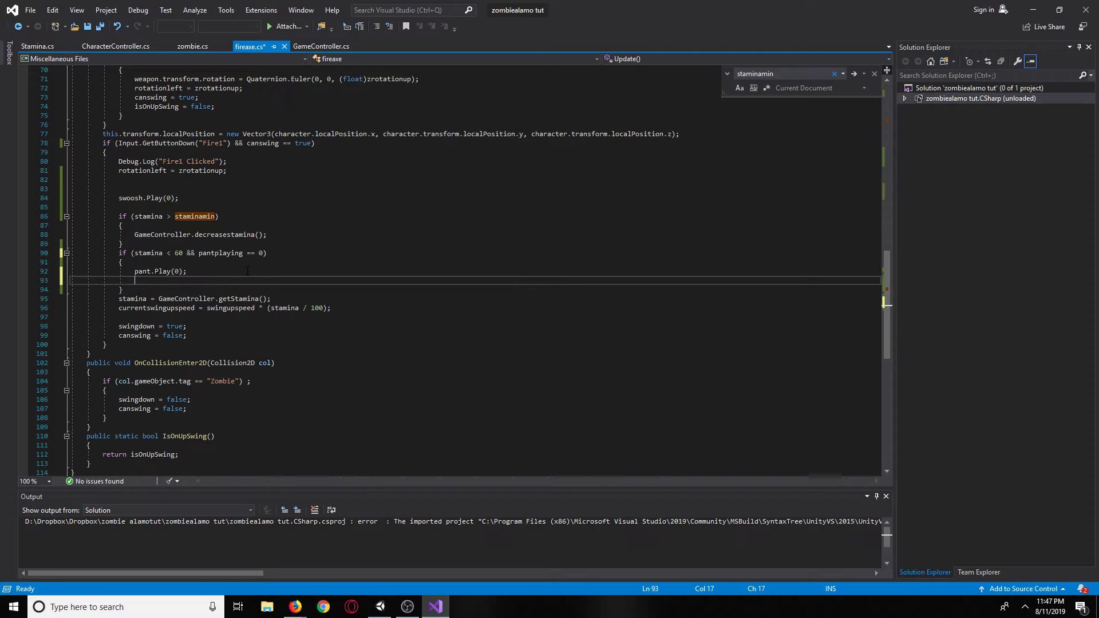
In Update, add pantplaying = 1; after pant.Play(0); and pantplaying = 0; after pant.Stop(); in the stamina>60 block.
{"action": "type", "text": "pantplay"}
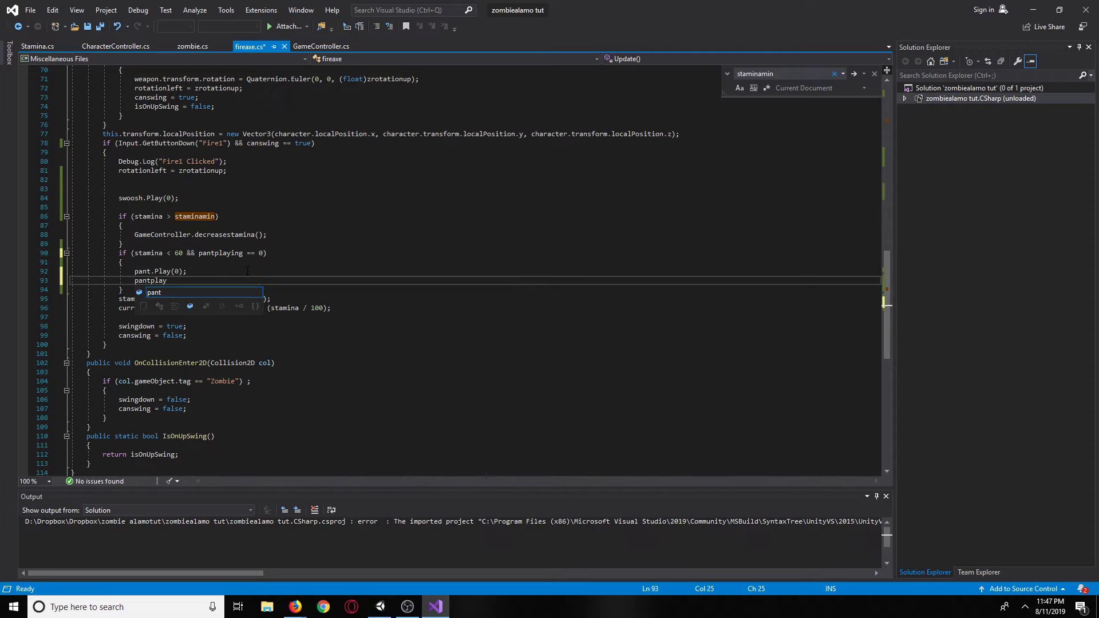
{"action": "type", "text": "ing -= 1;"}
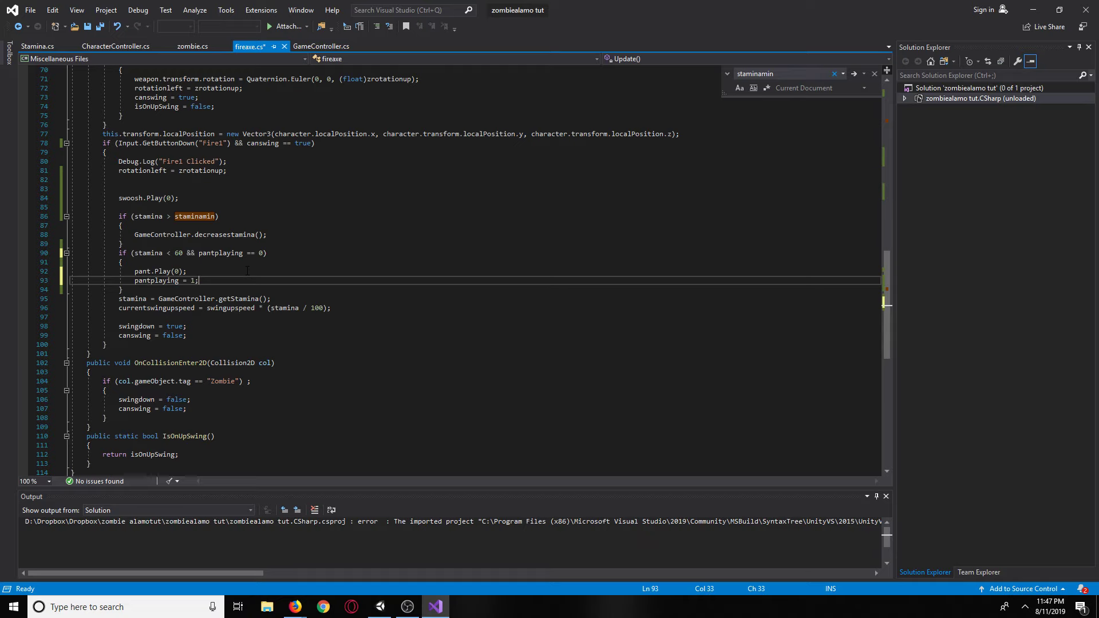
{"action": "scroll", "coordinate": [248, 271], "scroll_direction": "up", "scroll_amount": 13}
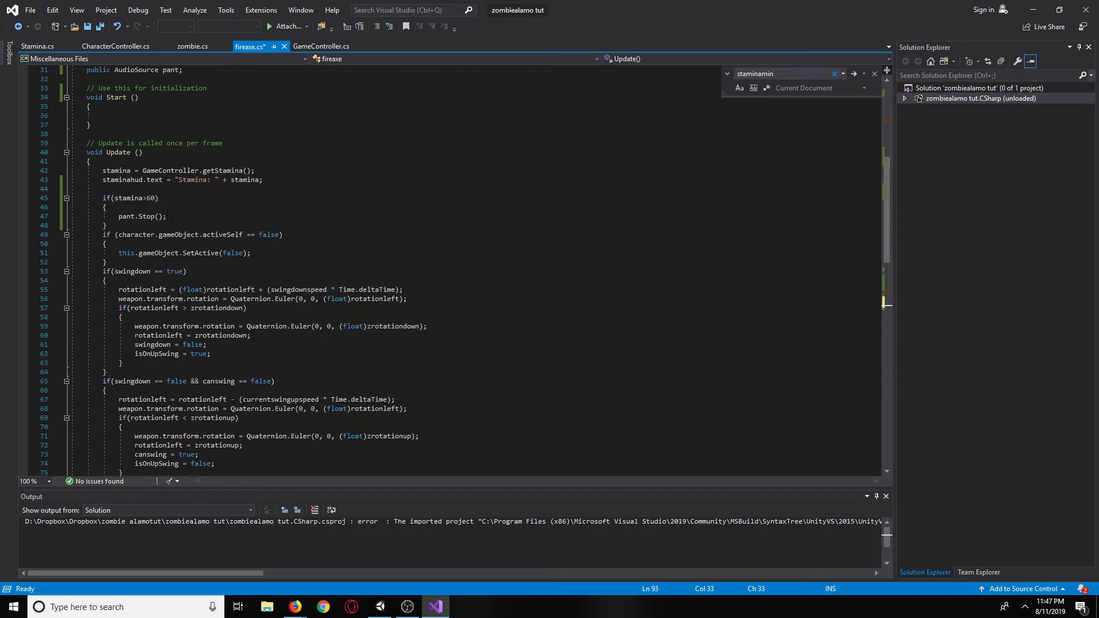
{"action": "left_click", "coordinate": [174, 215]}
{"action": "key", "text": "Return"}
{"action": "type", "text": "pantplaying = 0;"}
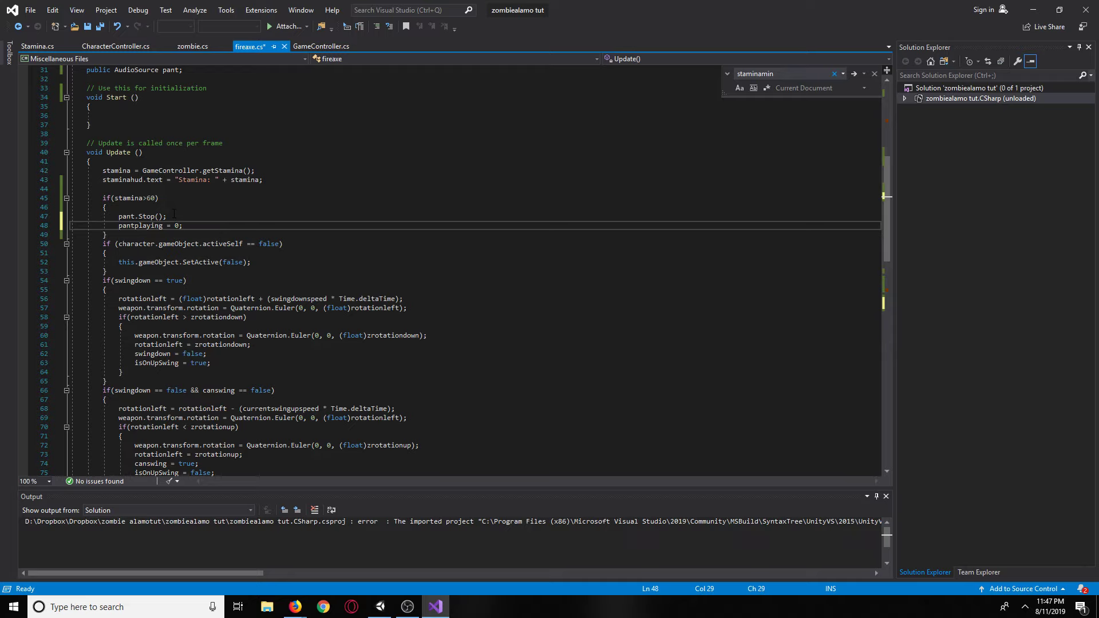
Declare public int pantplaying = 0; below the pant AudioSource field and save all files.
{"action": "scroll", "coordinate": [174, 214], "scroll_direction": "up", "scroll_amount": 7}
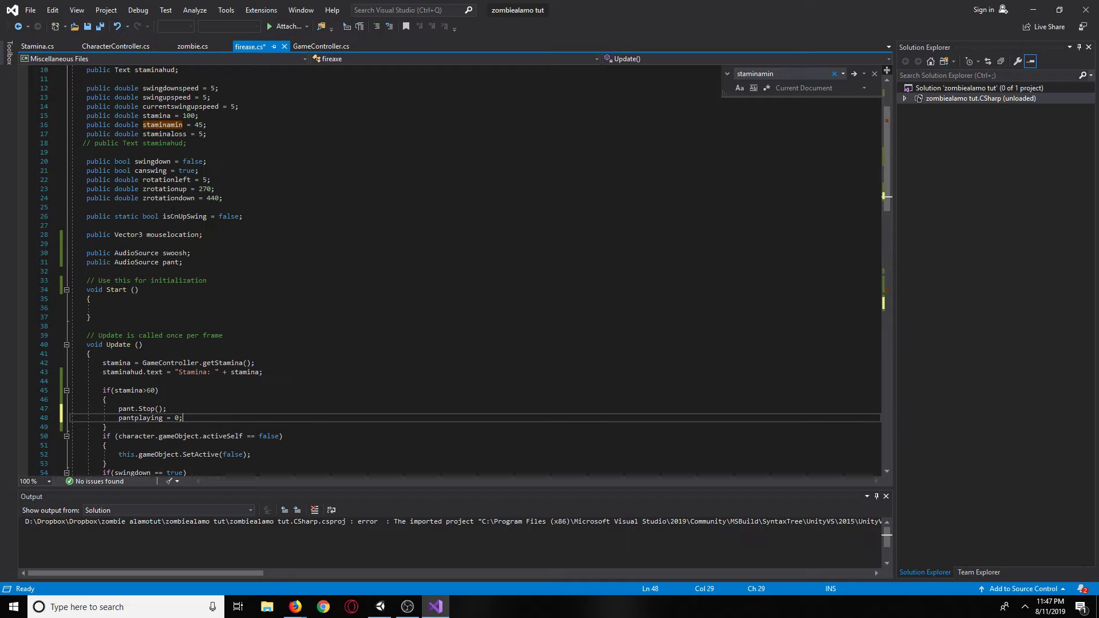
{"action": "left_click", "coordinate": [217, 265]}
{"action": "key", "text": "Return"}
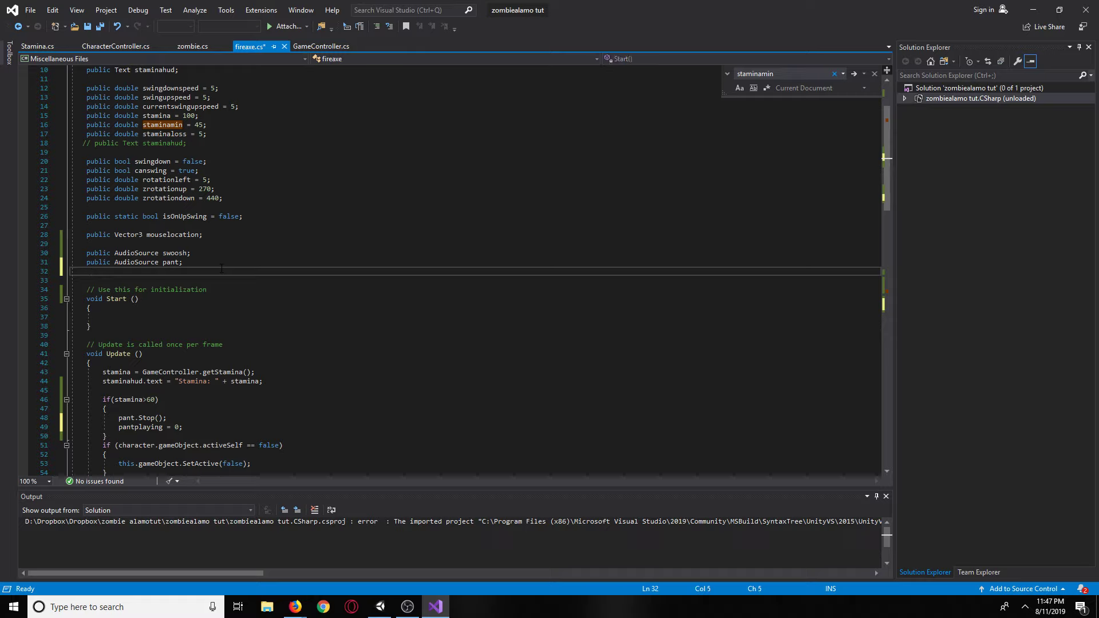
{"action": "type", "text": "public int pan"}
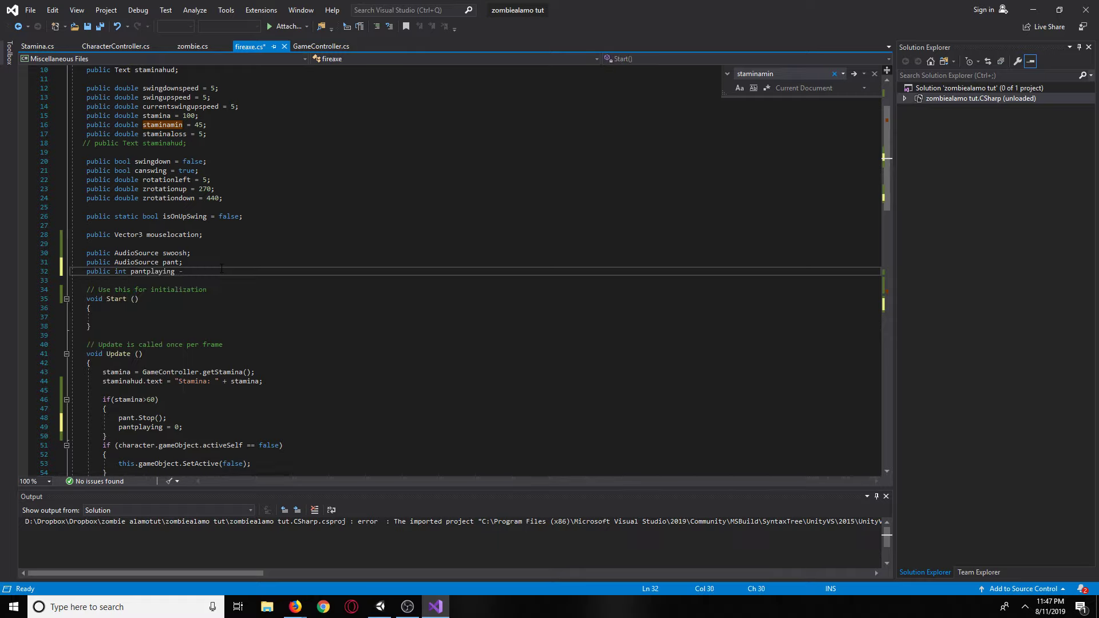
{"action": "type", "text": "tplaying = 0;"}
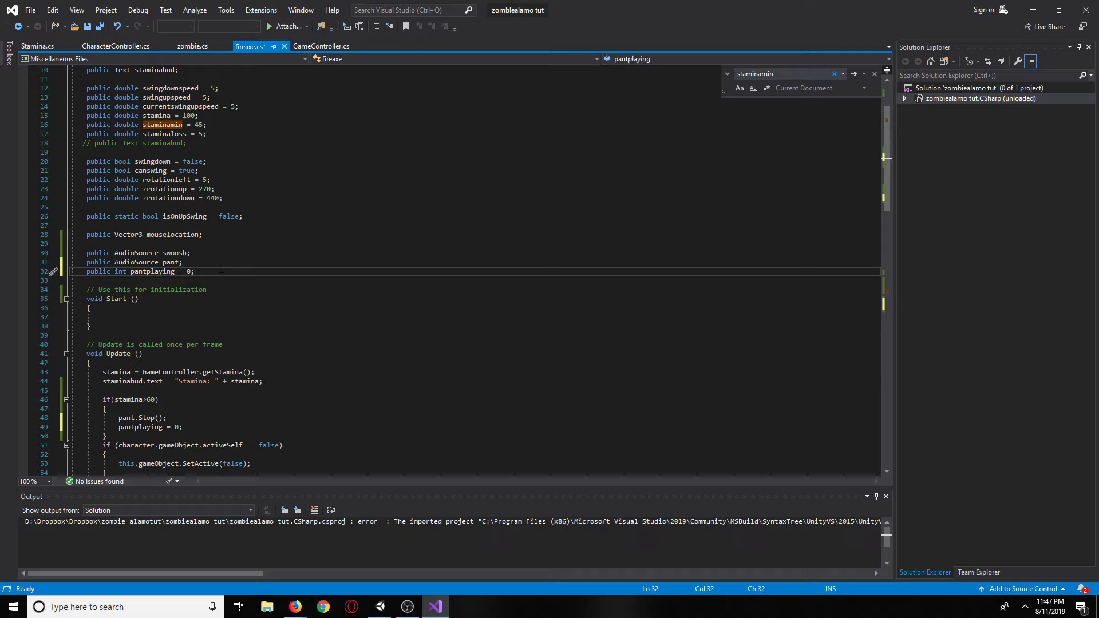
{"action": "left_click", "coordinate": [100, 27]}
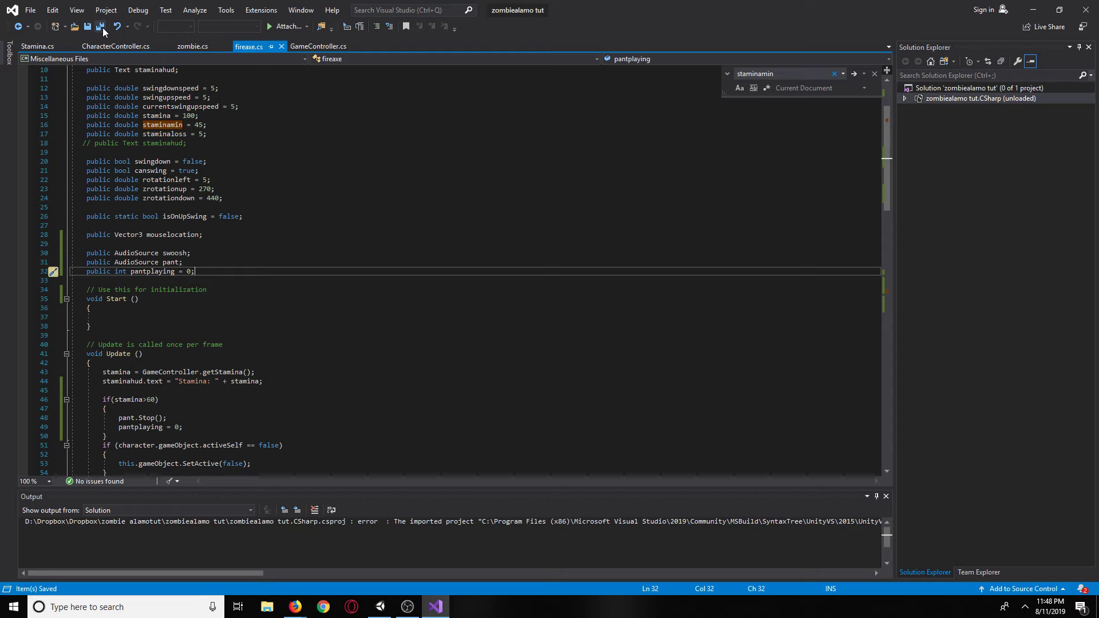
Switch to Unity, run the game and swing the fireaxe through round 1 to drain stamina below 60 and test the panting sound.
{"action": "left_click_drag", "start_coordinate": [643, 8], "coordinate": [1098, 92]}
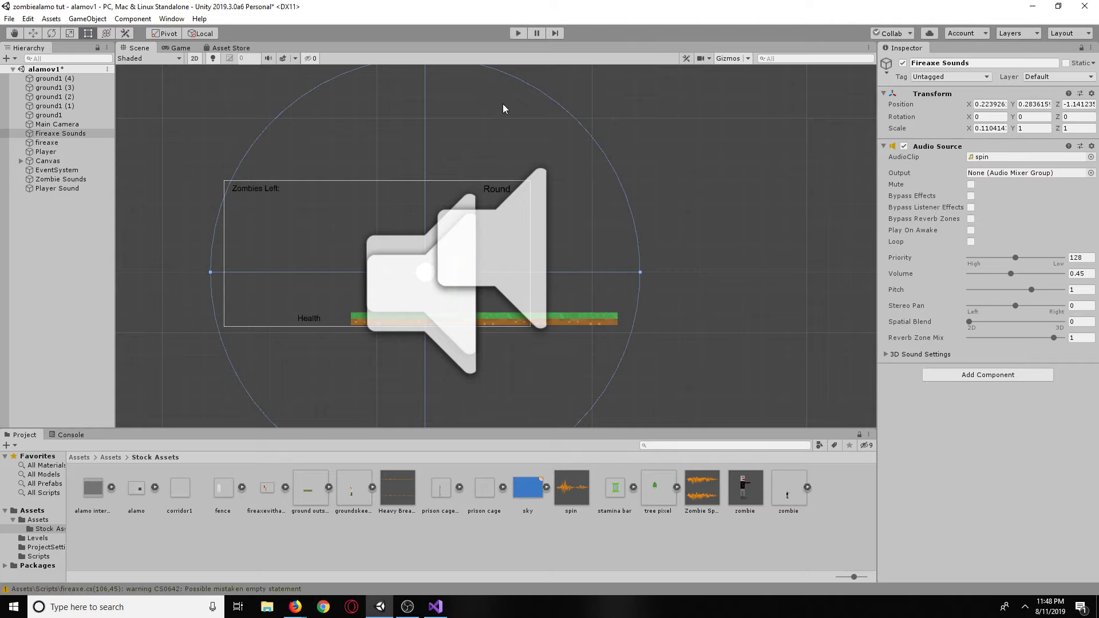
{"action": "left_click", "coordinate": [519, 34]}
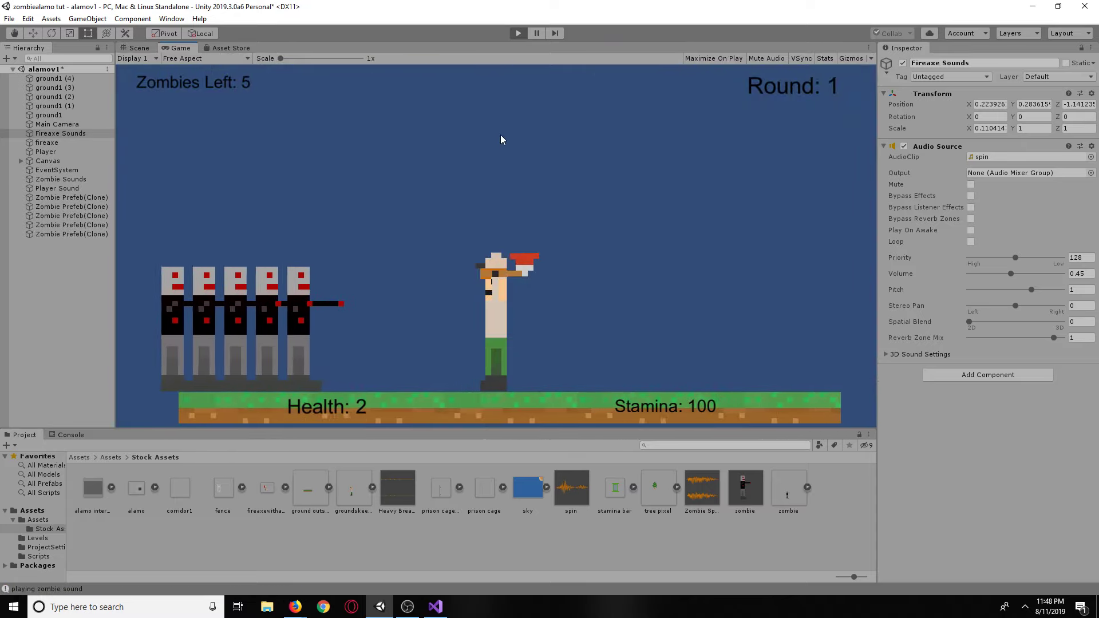
{"action": "left_click", "coordinate": [499, 144]}
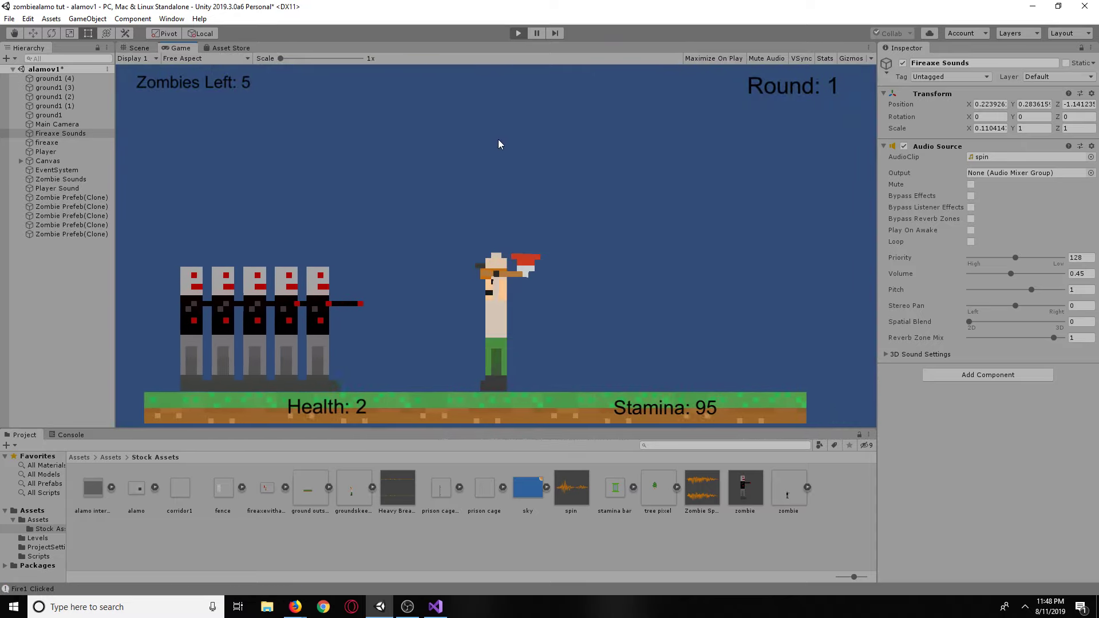
{"action": "left_click", "coordinate": [499, 144]}
{"action": "left_click", "coordinate": [498, 139]}
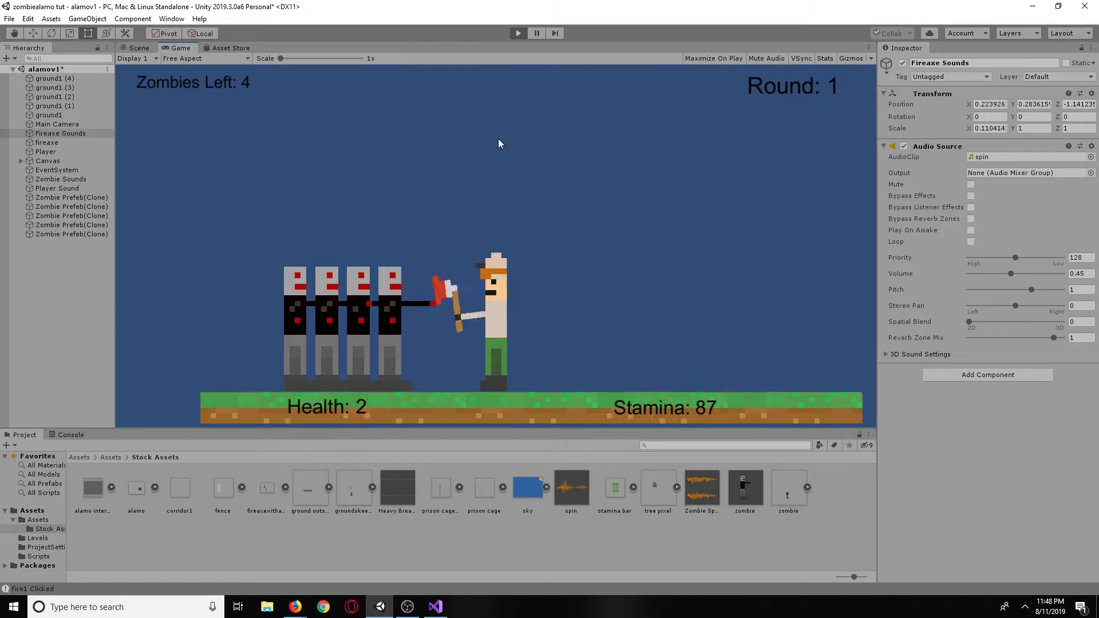
{"action": "left_click", "coordinate": [498, 143]}
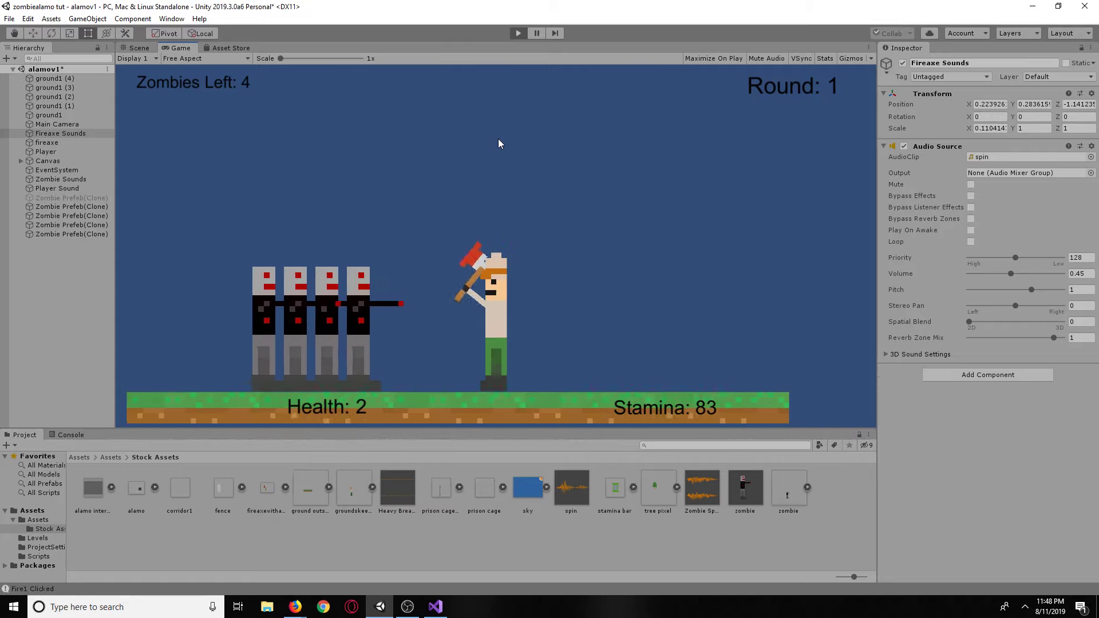
{"action": "left_click", "coordinate": [498, 143]}
{"action": "left_click", "coordinate": [499, 139]}
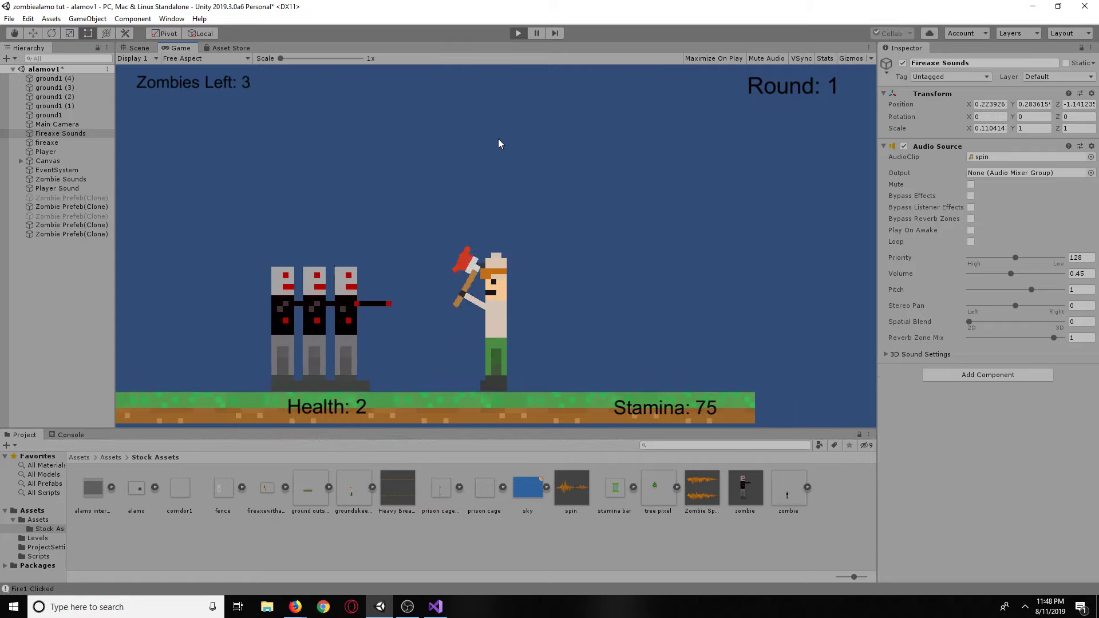
{"action": "left_click", "coordinate": [498, 139]}
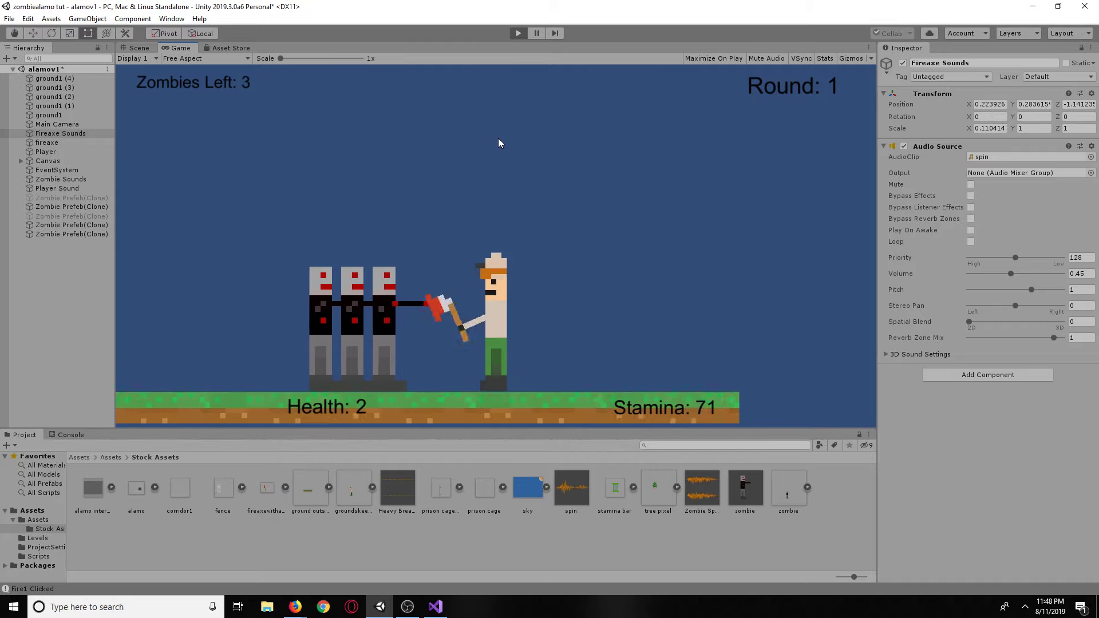
{"action": "left_click", "coordinate": [498, 143]}
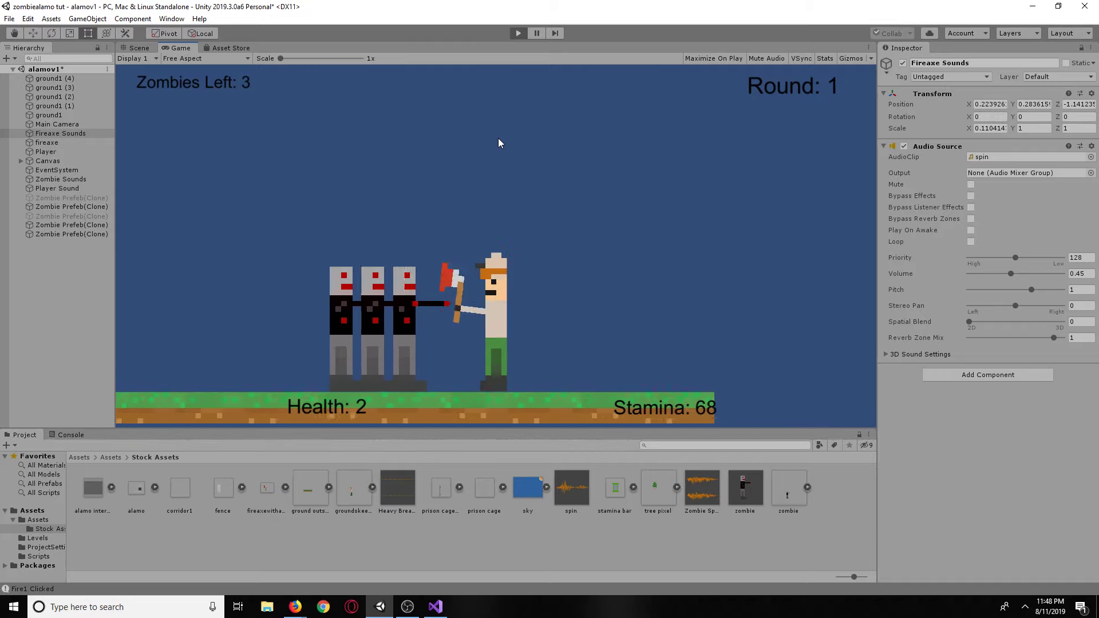
{"action": "left_click", "coordinate": [498, 139]}
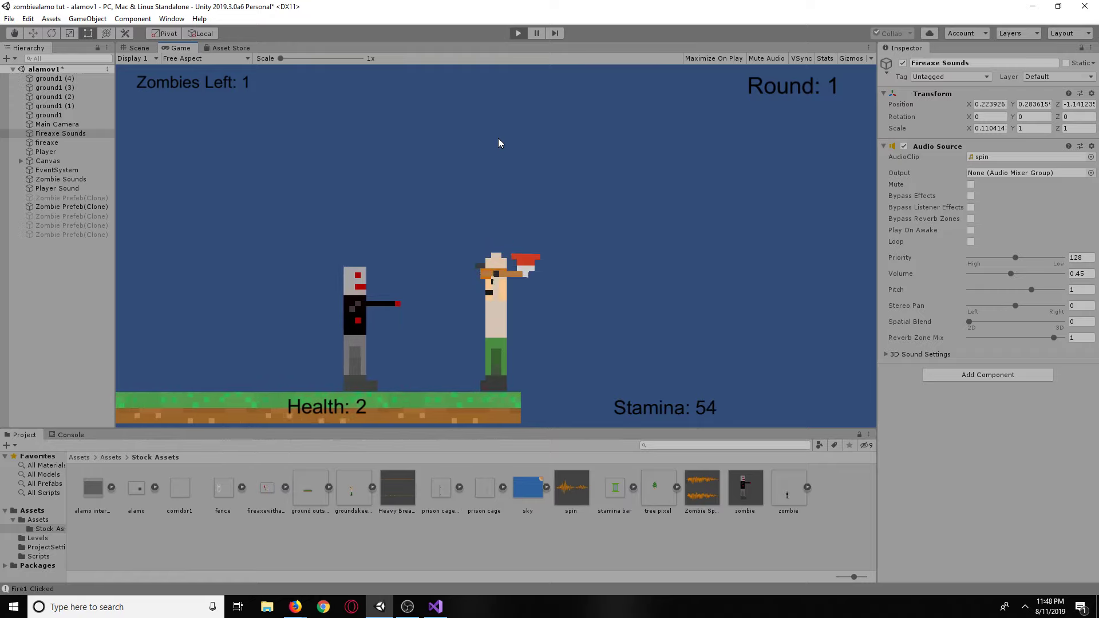
{"action": "left_click", "coordinate": [499, 143]}
{"action": "left_click", "coordinate": [499, 143]}
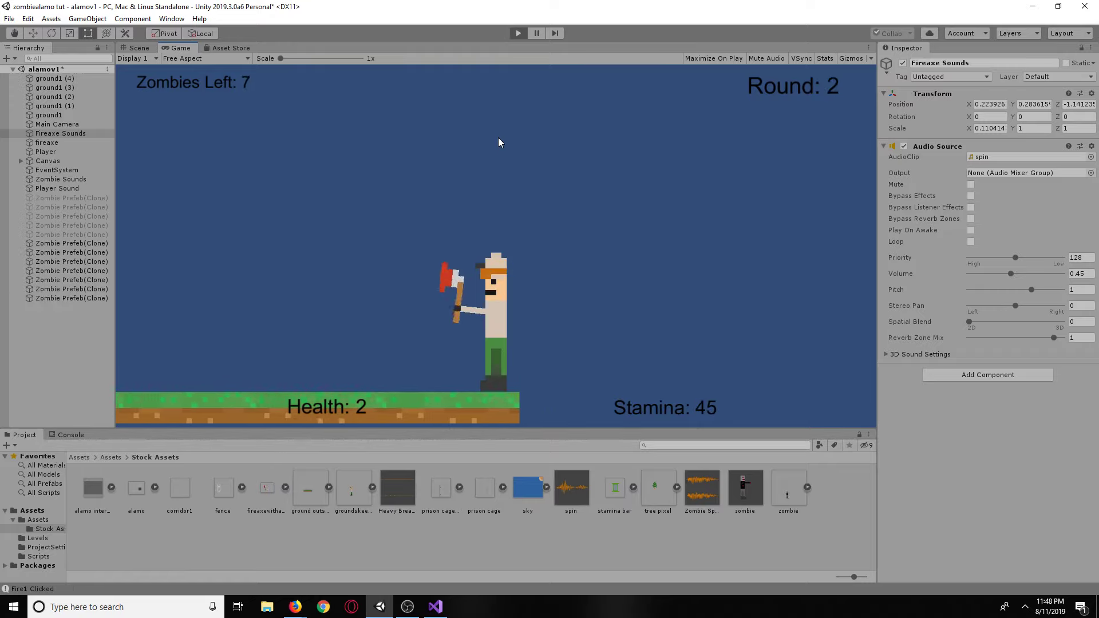
Move the player back and forth and keep swinging at the round 2 zombies to check the panting at low stamina, then stop the game.
{"action": "key", "text": "a"}
{"action": "key", "text": "d"}
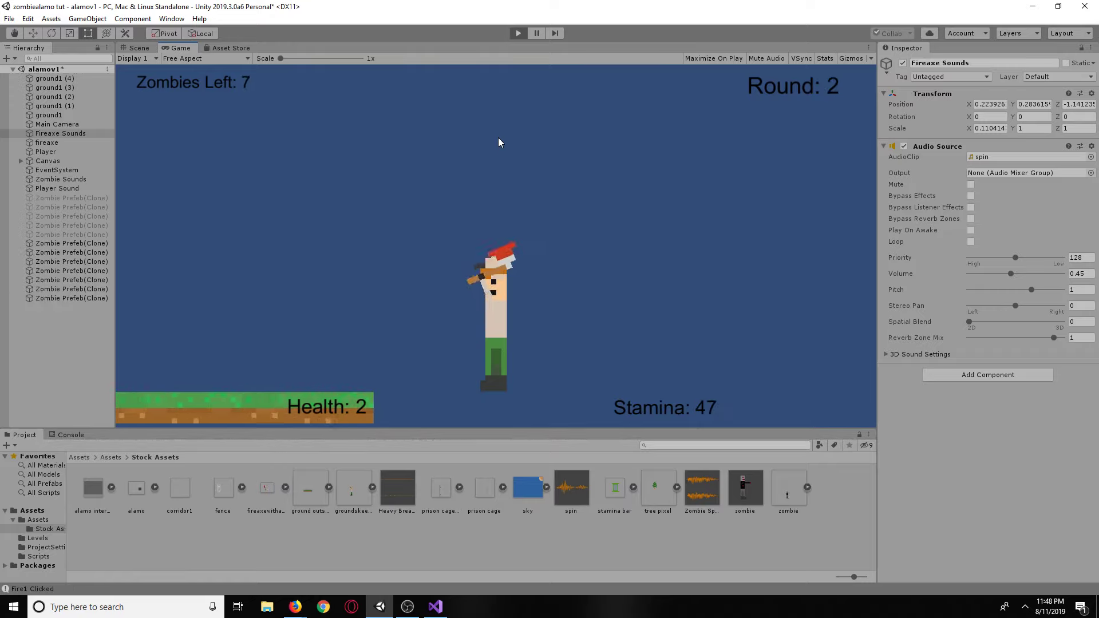
{"action": "left_click", "coordinate": [498, 142]}
{"action": "key", "text": "a"}
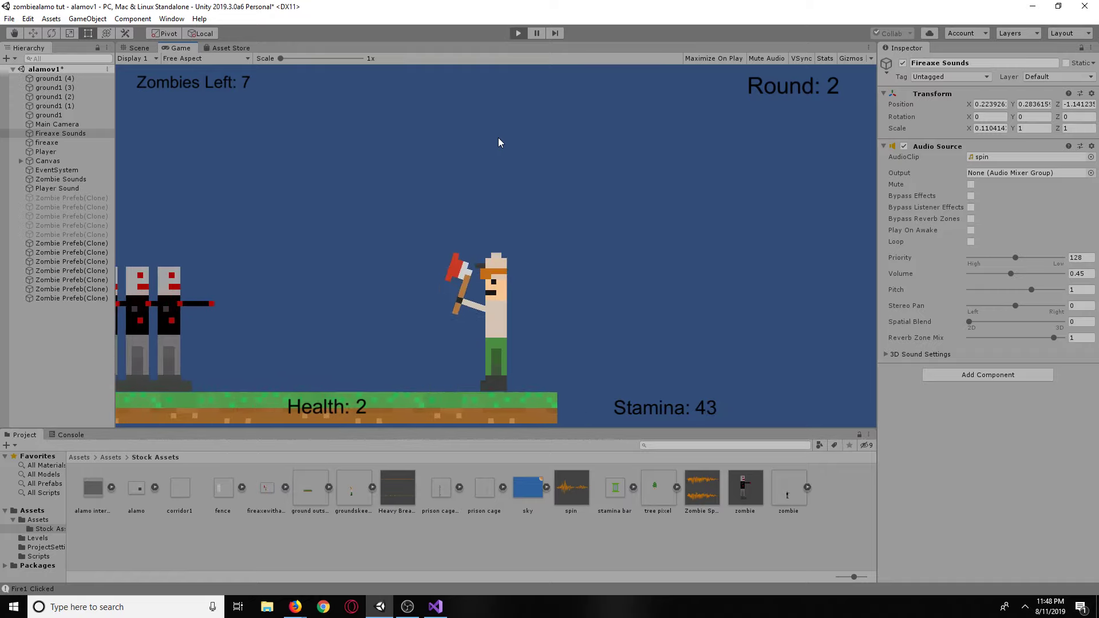
{"action": "key", "text": "a"}
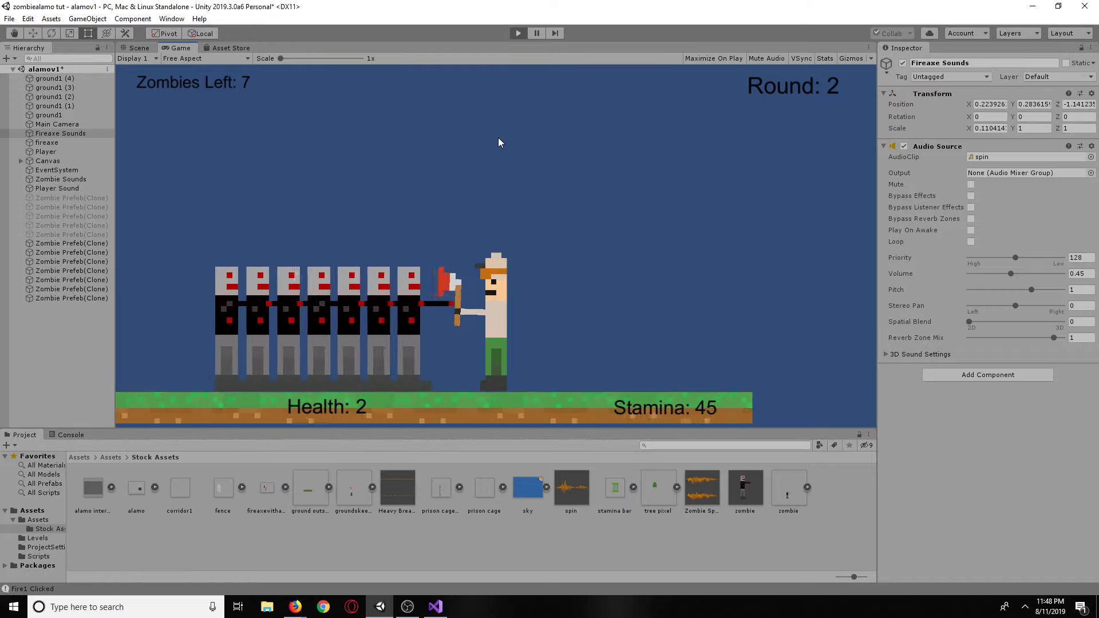
{"action": "key", "text": "d"}
{"action": "key", "text": "a"}
{"action": "left_click", "coordinate": [498, 142]}
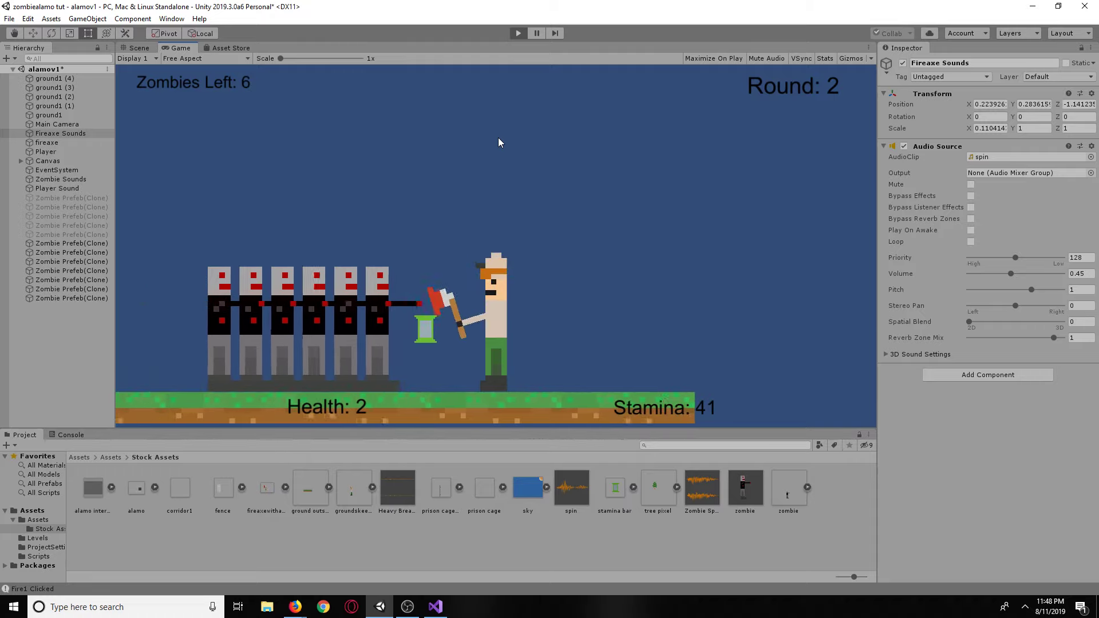
{"action": "key", "text": "d"}
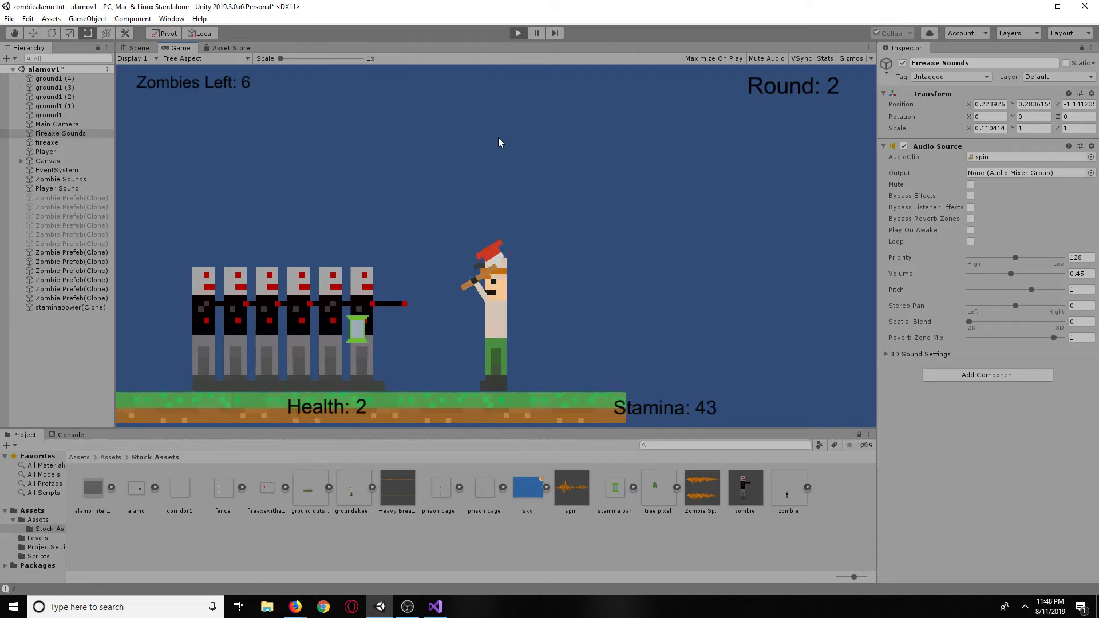
{"action": "key", "text": "d"}
{"action": "left_click", "coordinate": [498, 138]}
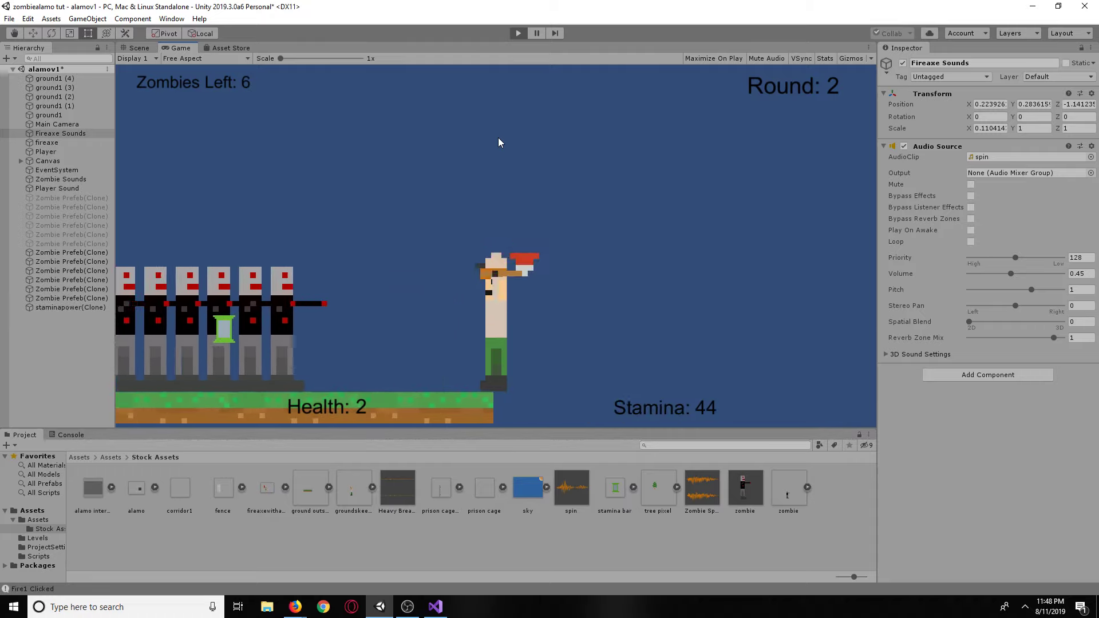
{"action": "left_click", "coordinate": [522, 32]}
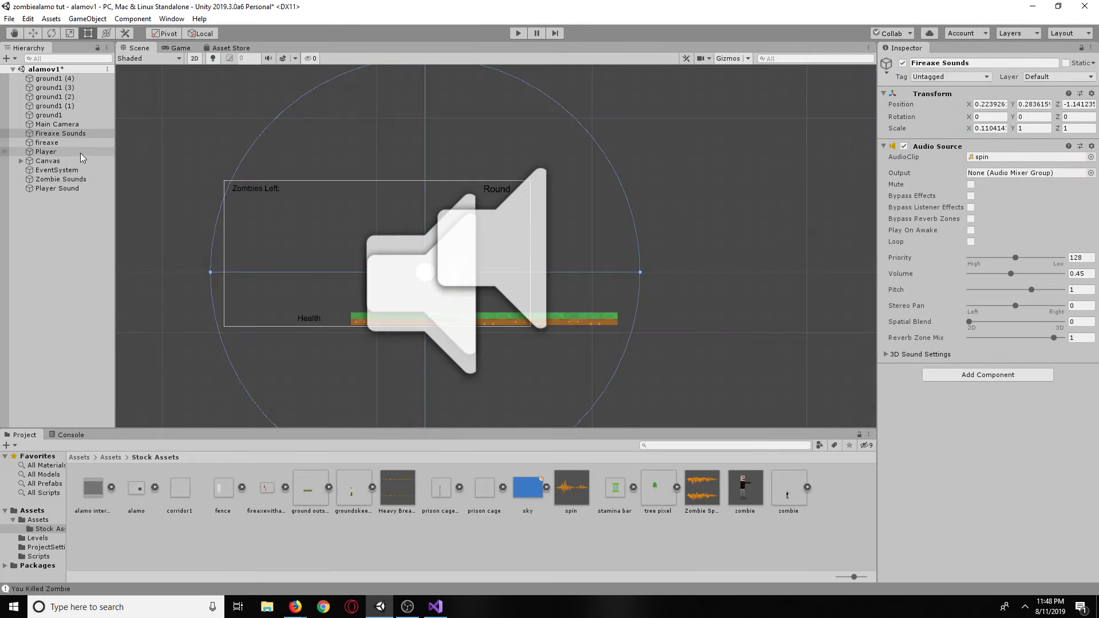
Lower the Player Sound audio source's volume to 0.425.
{"action": "left_click", "coordinate": [60, 188]}
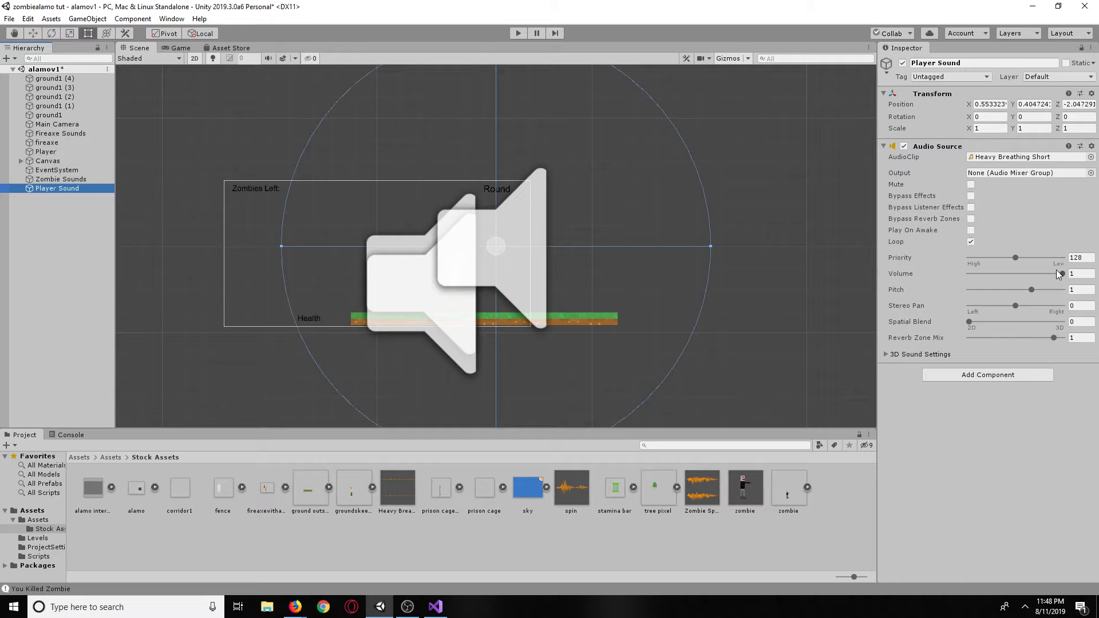
{"action": "left_click_drag", "start_coordinate": [1060, 274], "coordinate": [1051, 274]}
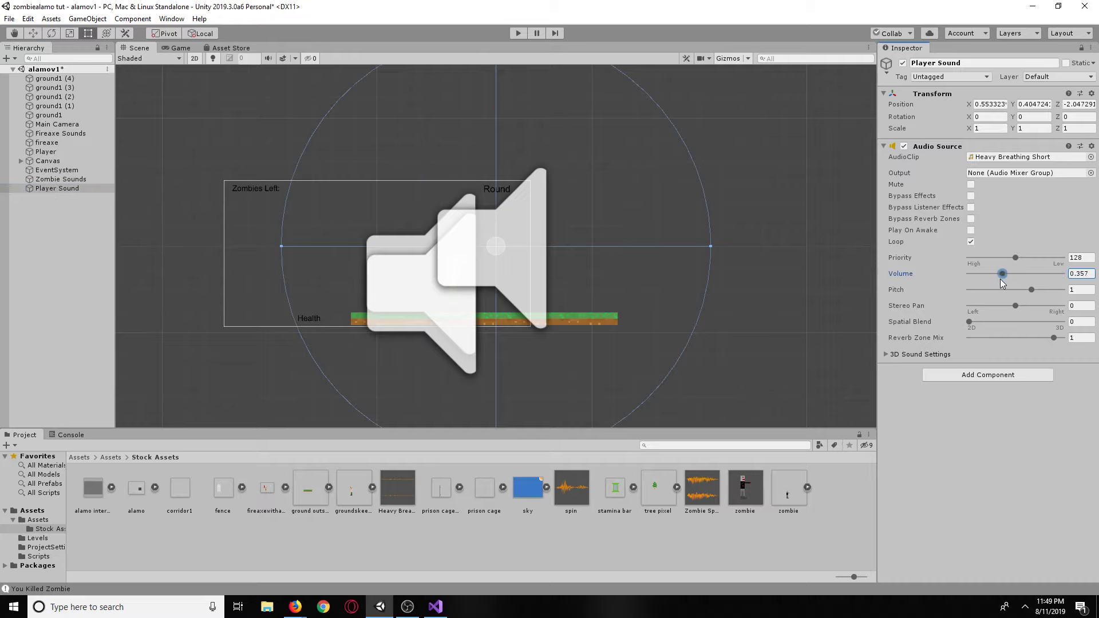
Run the game and swing the fireaxe through round 1 to drain stamina below 60 and check the panting volume.
{"action": "left_click", "coordinate": [517, 34]}
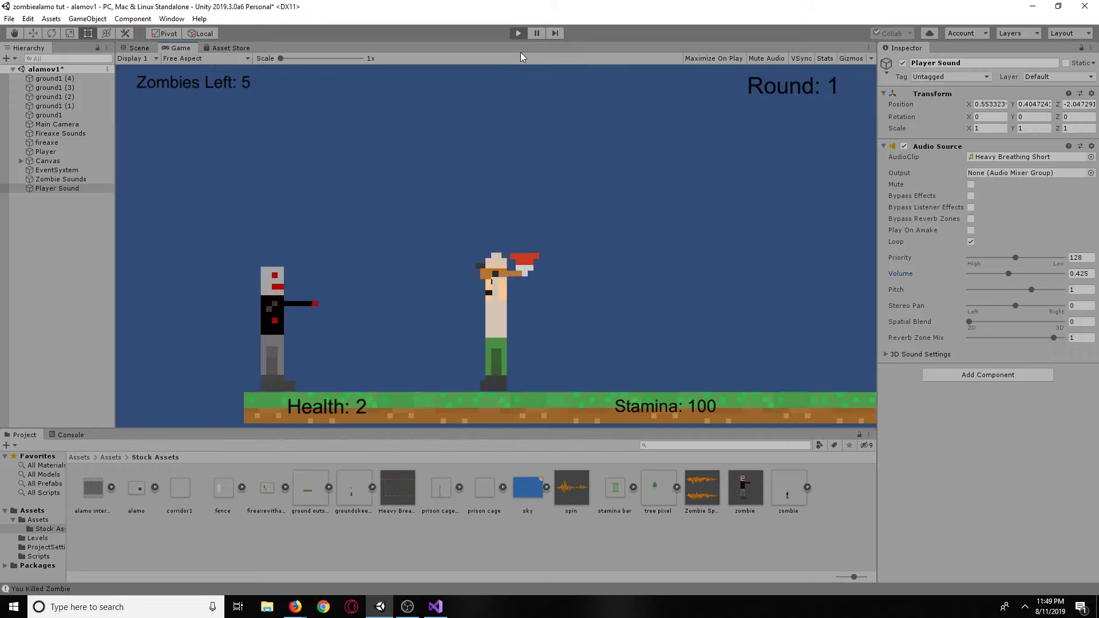
{"action": "left_click", "coordinate": [548, 214]}
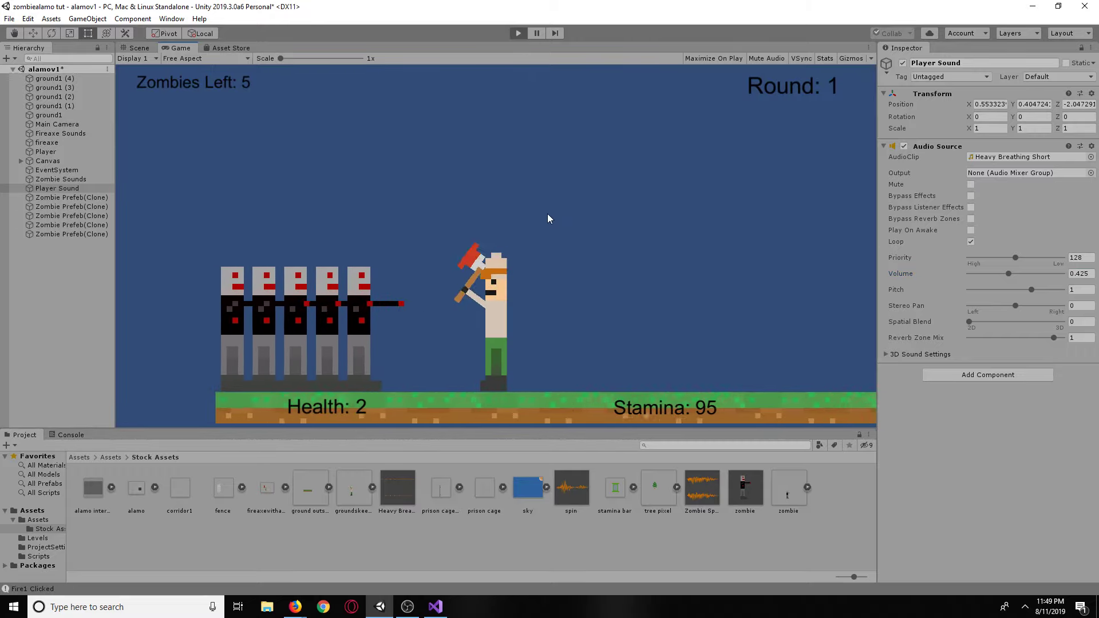
{"action": "left_click", "coordinate": [548, 215]}
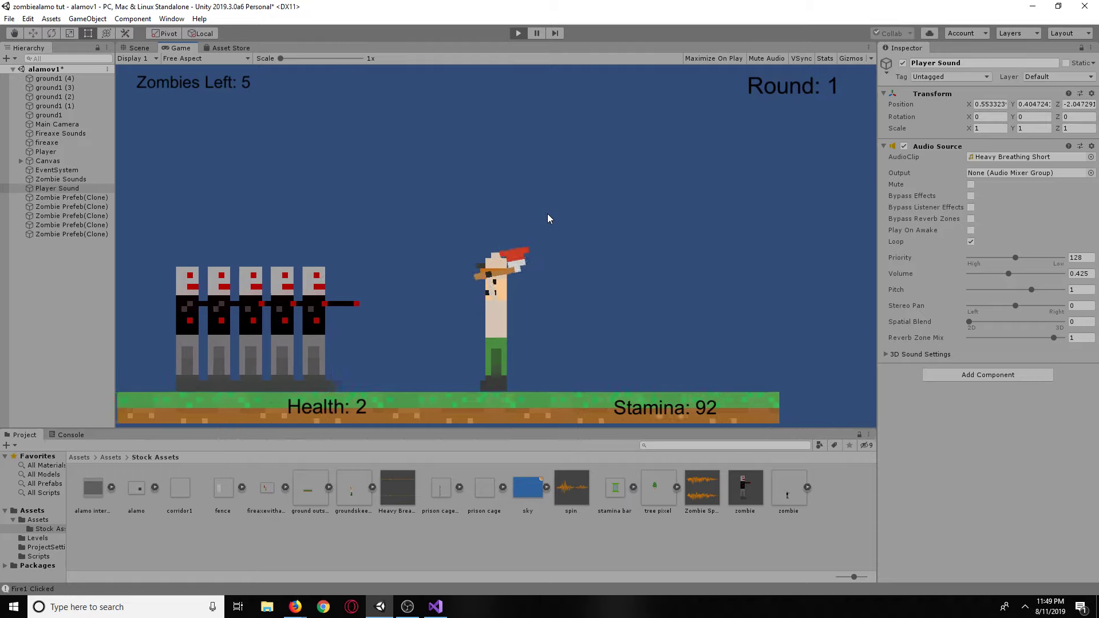
{"action": "left_click", "coordinate": [548, 214]}
{"action": "left_click", "coordinate": [547, 218]}
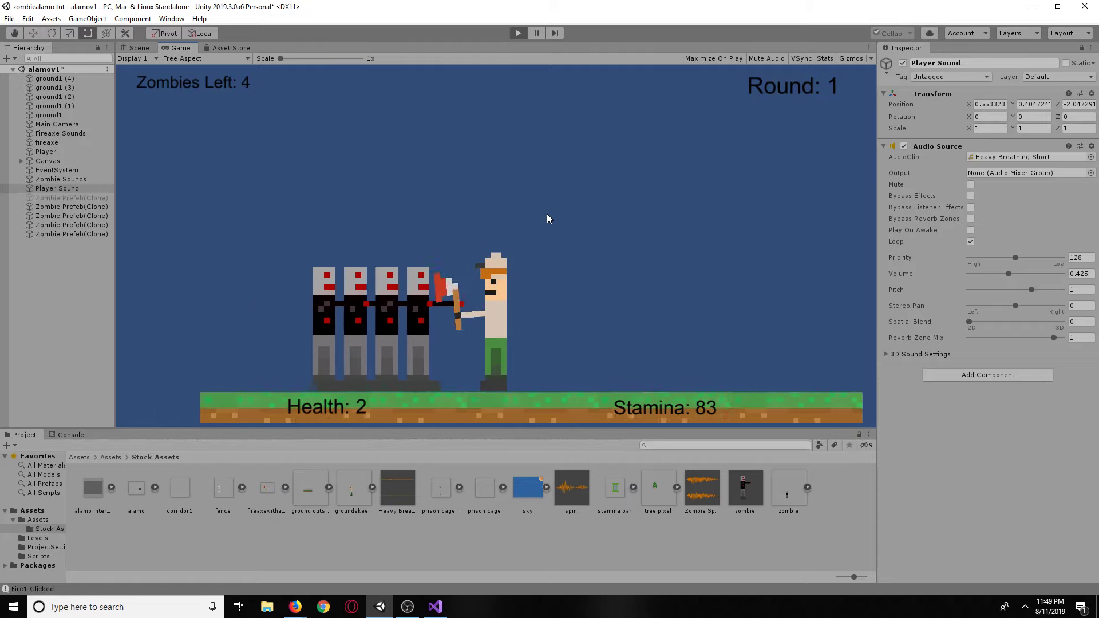
{"action": "left_click", "coordinate": [547, 214]}
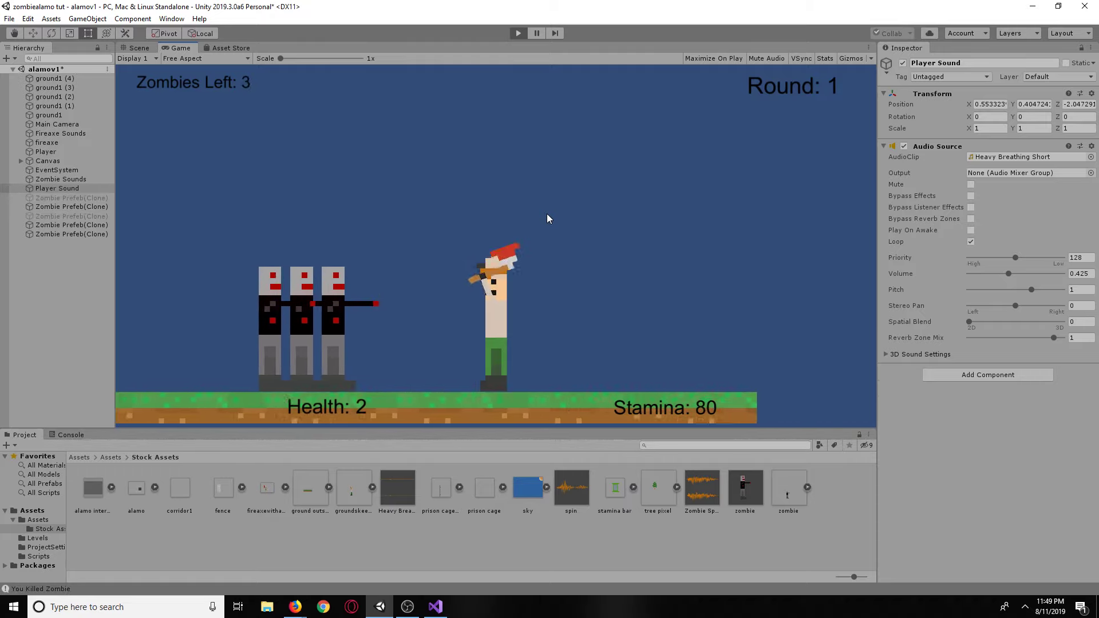
{"action": "left_click", "coordinate": [547, 214]}
{"action": "left_click", "coordinate": [547, 214]}
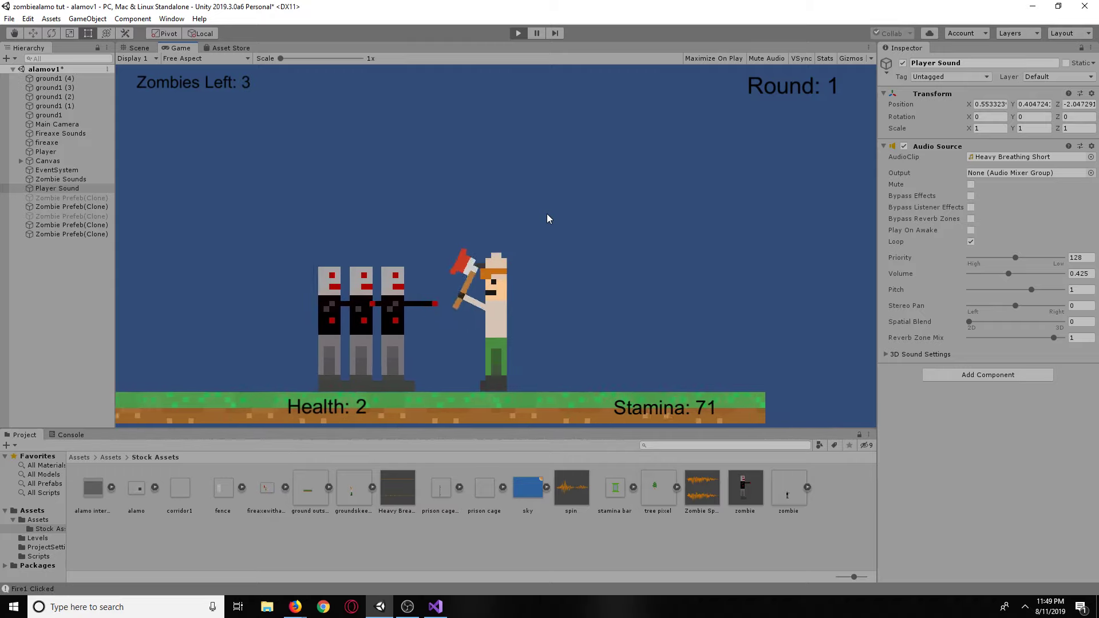
{"action": "left_click", "coordinate": [547, 214]}
{"action": "left_click", "coordinate": [547, 218]}
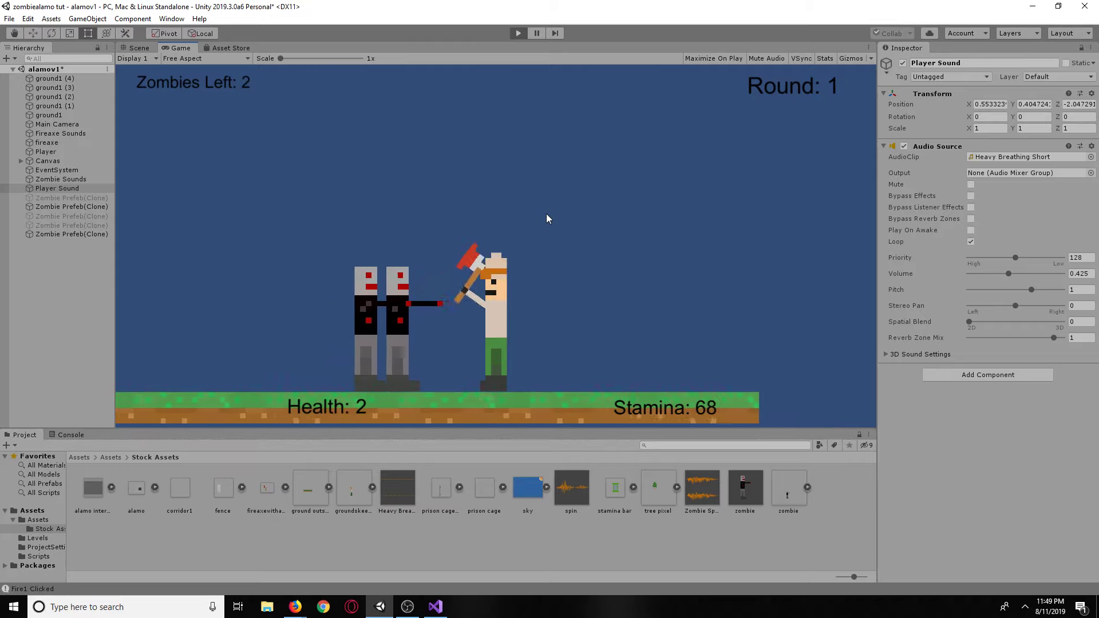
{"action": "left_click", "coordinate": [547, 218]}
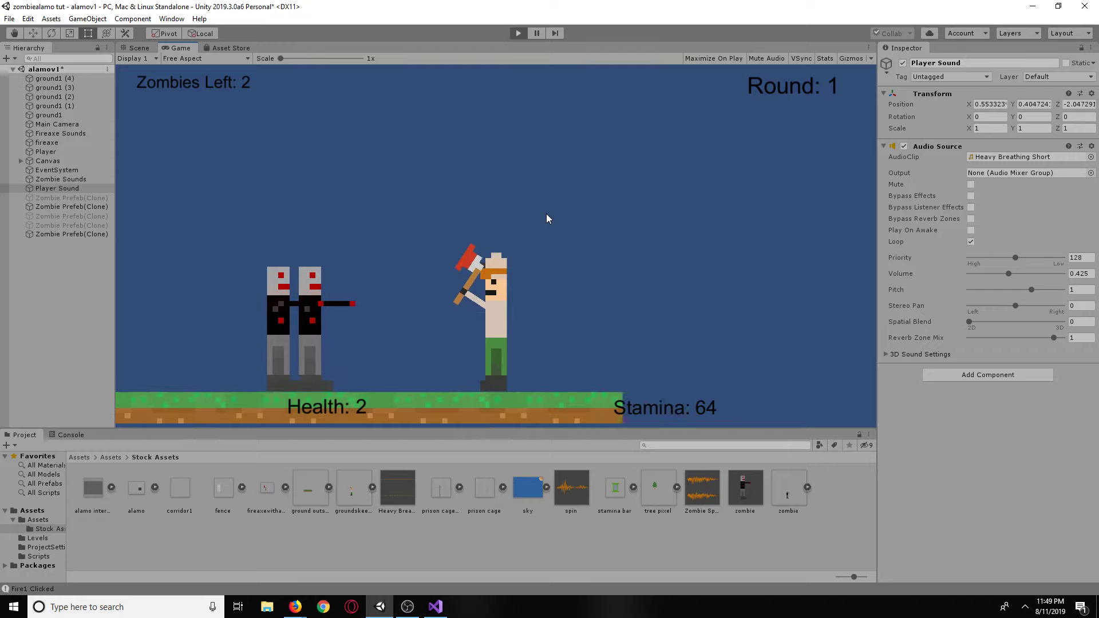
{"action": "left_click", "coordinate": [546, 214]}
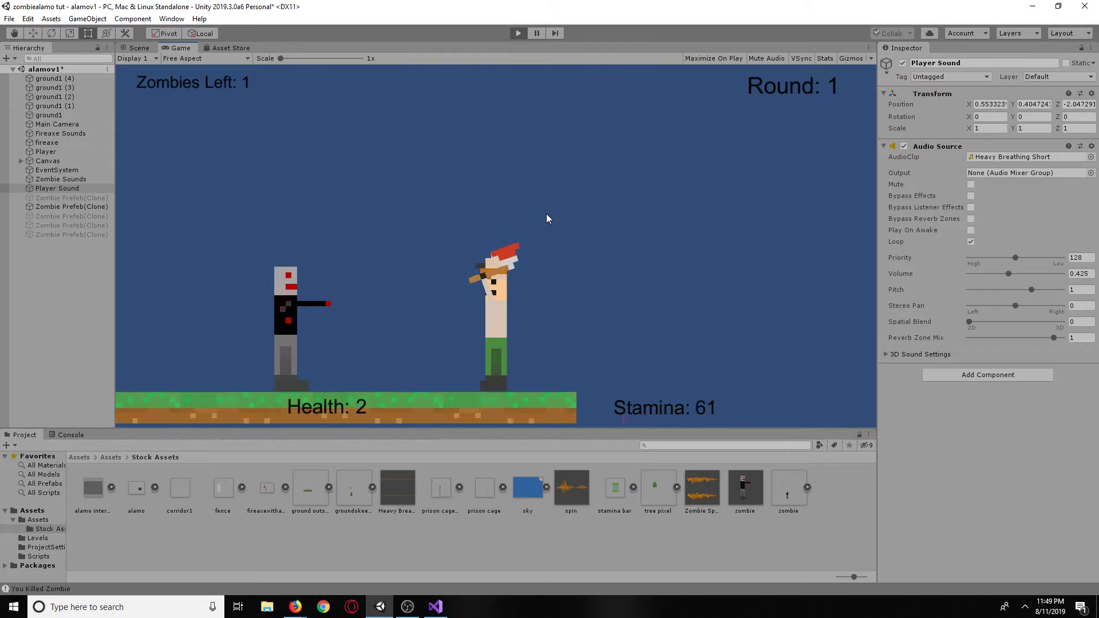
{"action": "left_click", "coordinate": [546, 216]}
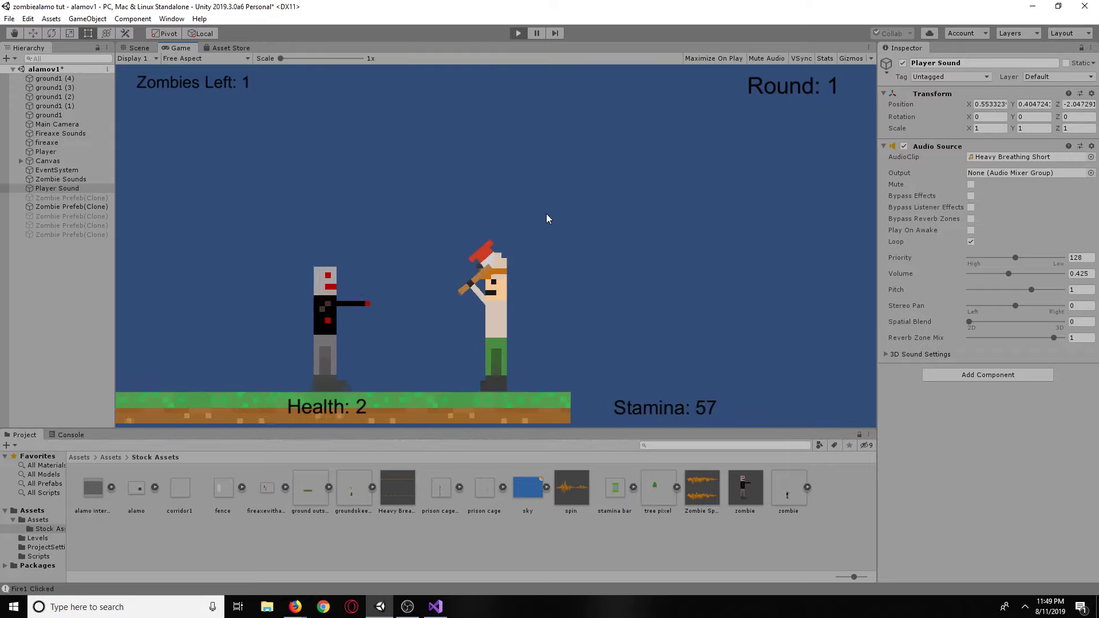
{"action": "left_click", "coordinate": [546, 216]}
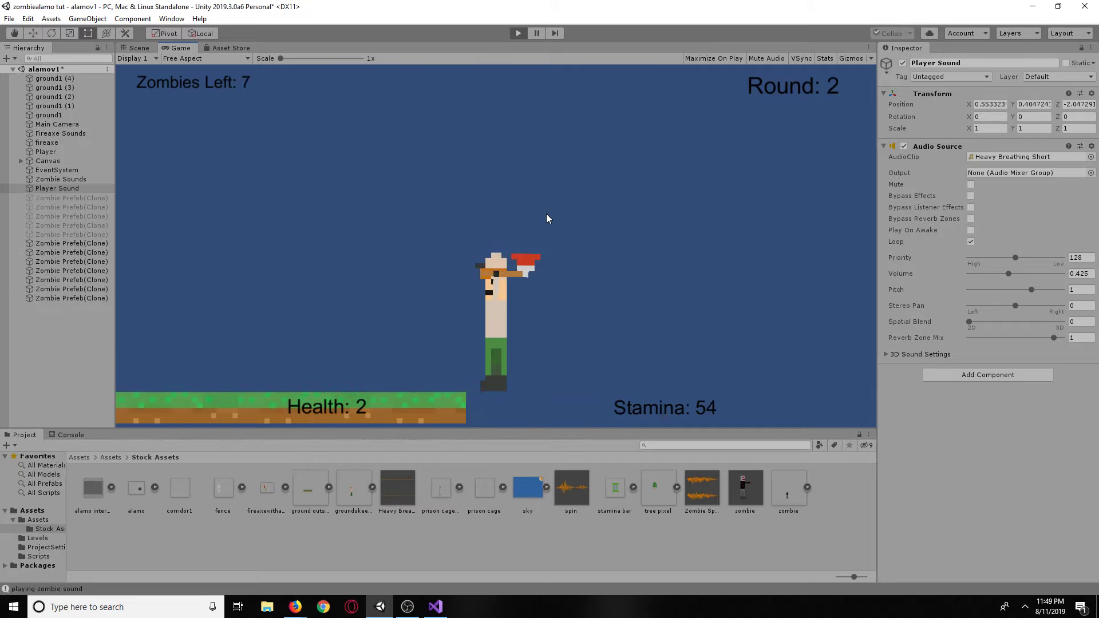
Keep swinging the fireaxe at the round 2 zombies to listen to the panting against the other sounds.
{"action": "left_click", "coordinate": [546, 215]}
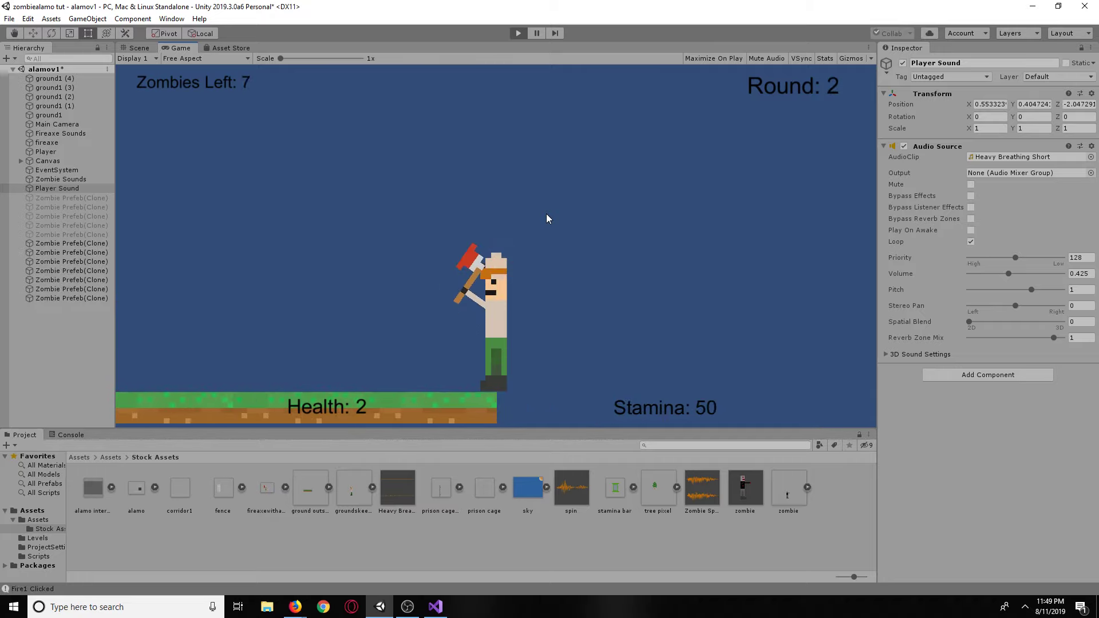
{"action": "left_click", "coordinate": [546, 216]}
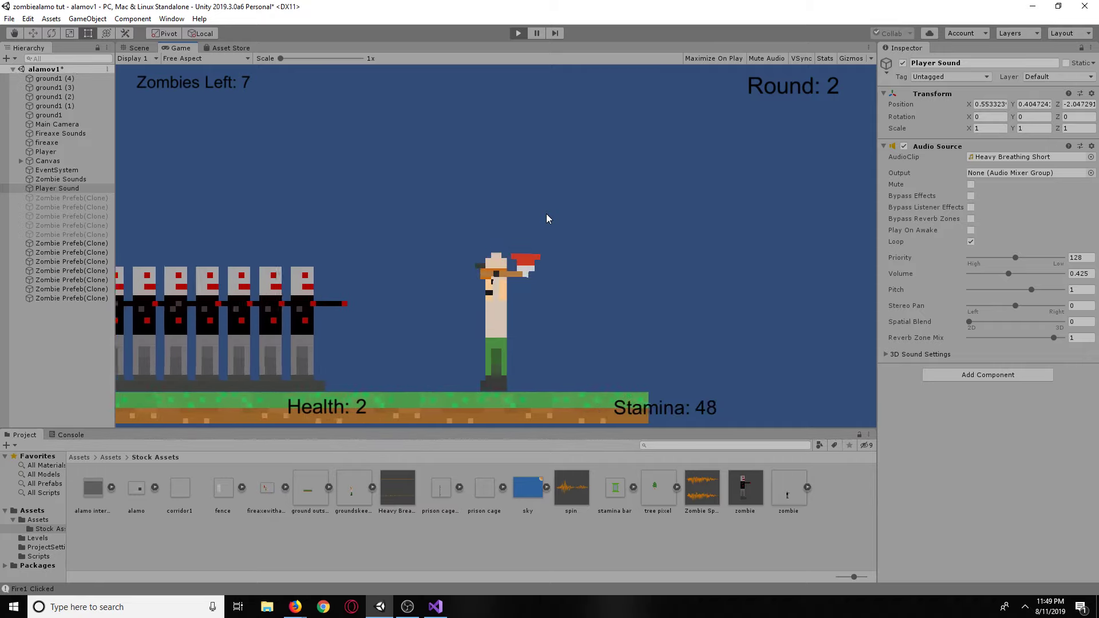
{"action": "left_click", "coordinate": [546, 215]}
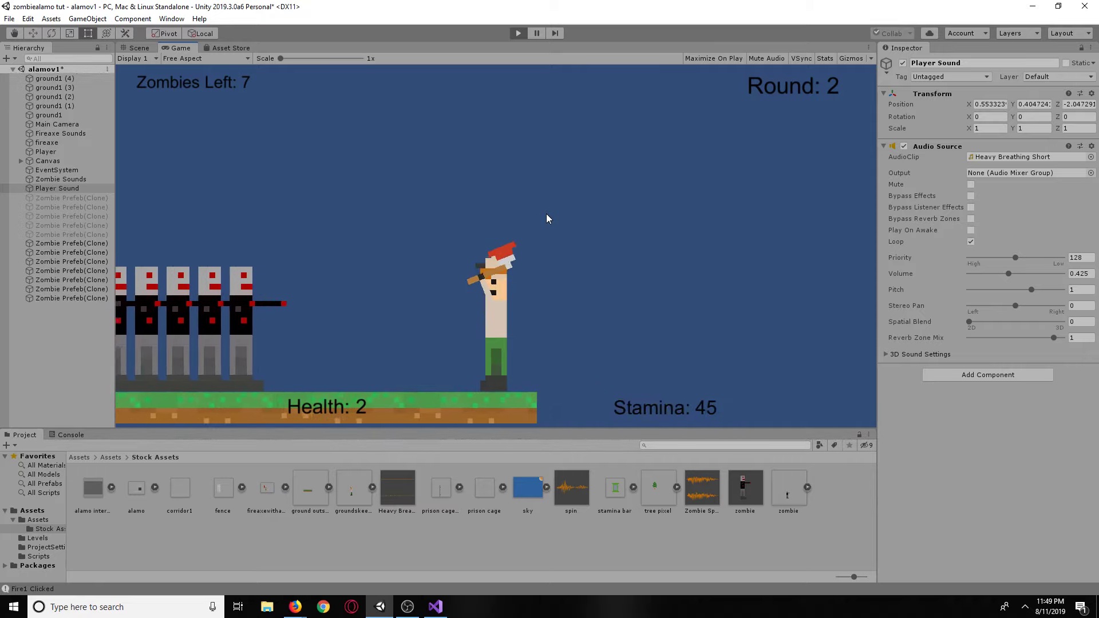
{"action": "left_click", "coordinate": [547, 215]}
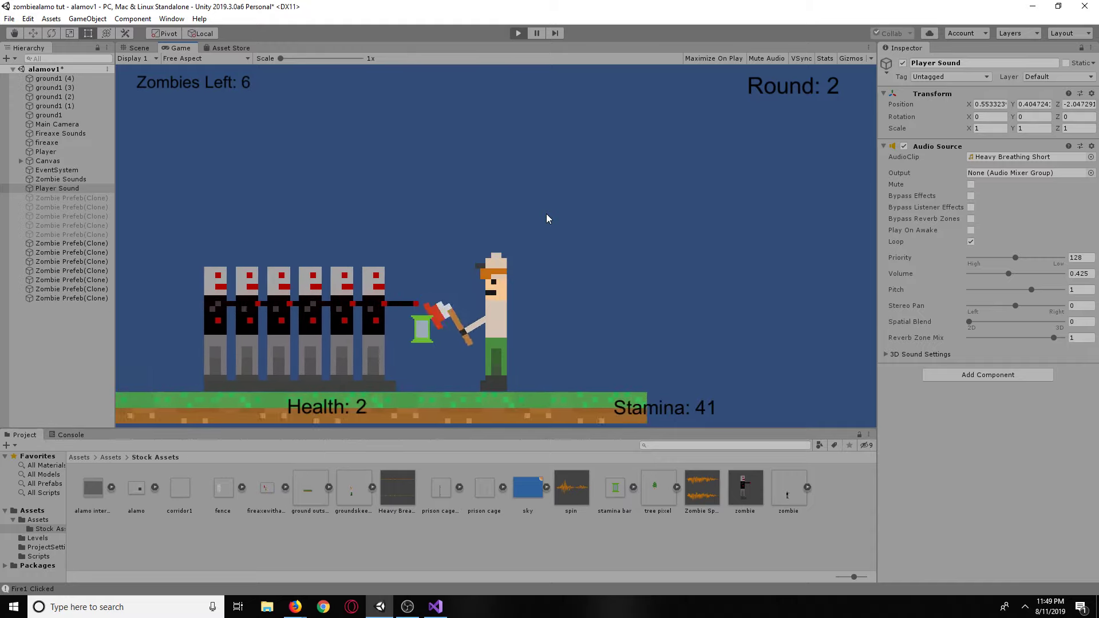
Pause the game, lower the Player Sound volume to 0.321, and resume fighting the round 2 zombies to test it.
{"action": "left_click", "coordinate": [536, 33]}
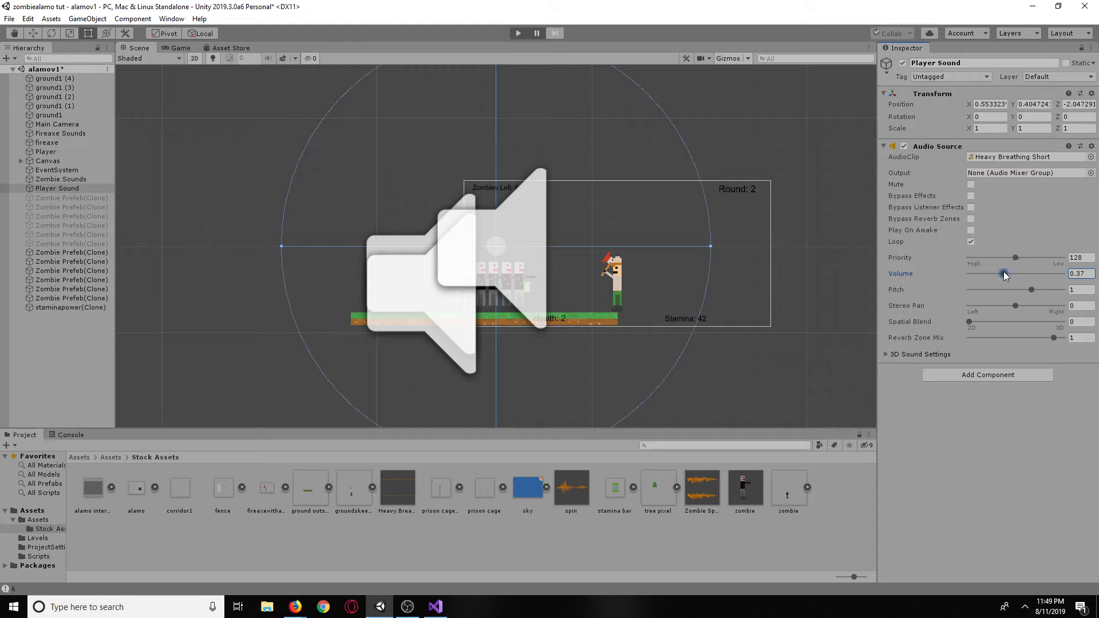
{"action": "left_click", "coordinate": [535, 33]}
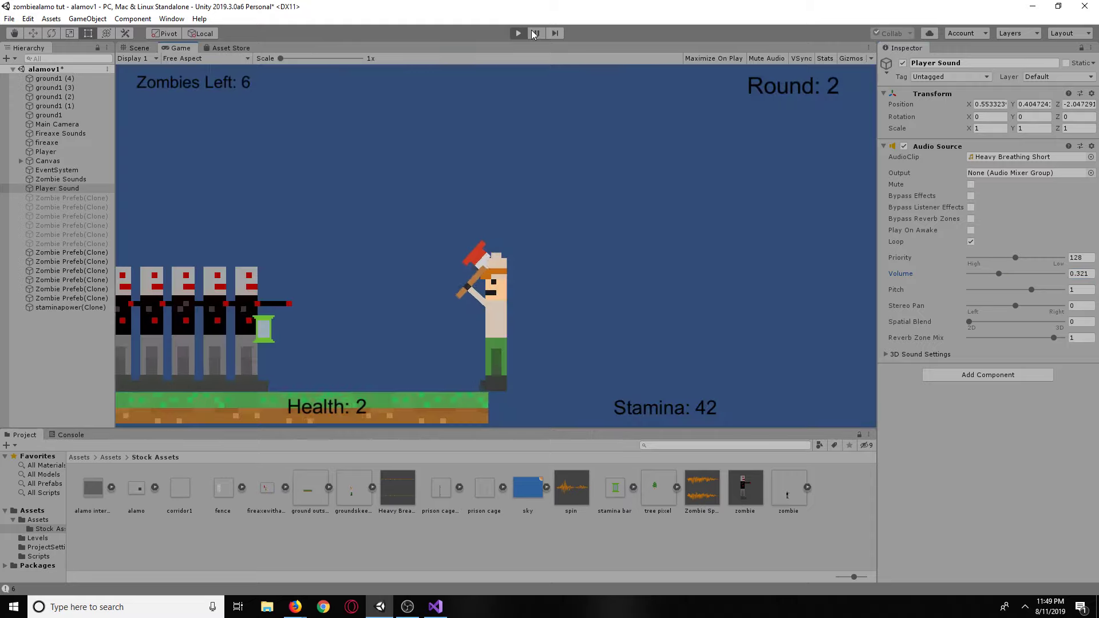
{"action": "left_click", "coordinate": [498, 179]}
{"action": "key", "text": "d"}
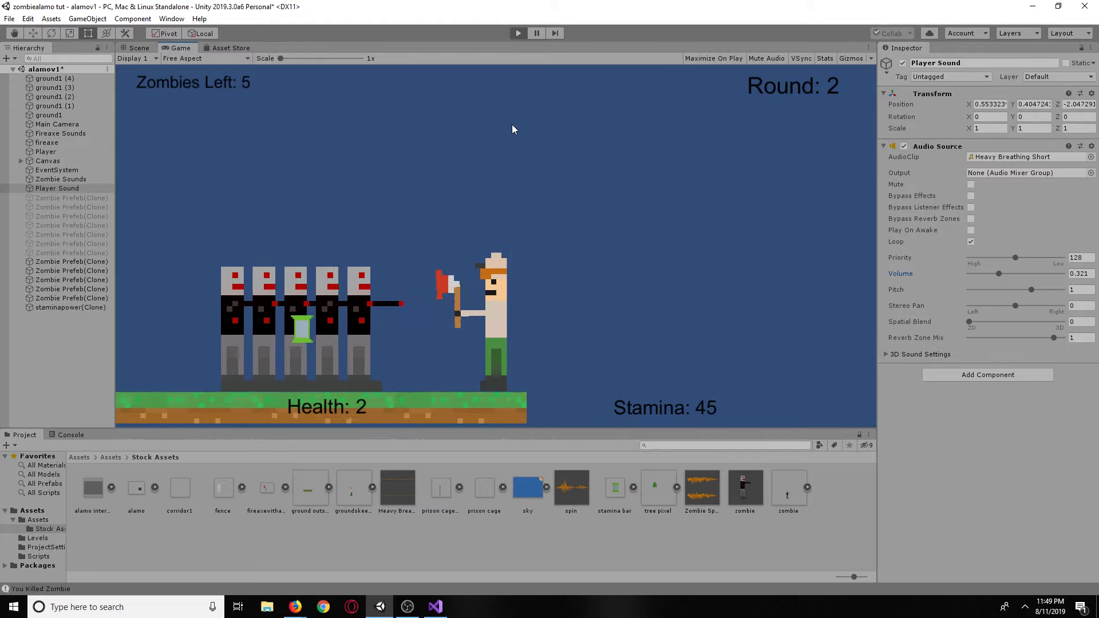
{"action": "key", "text": "a"}
{"action": "left_click", "coordinate": [512, 125]}
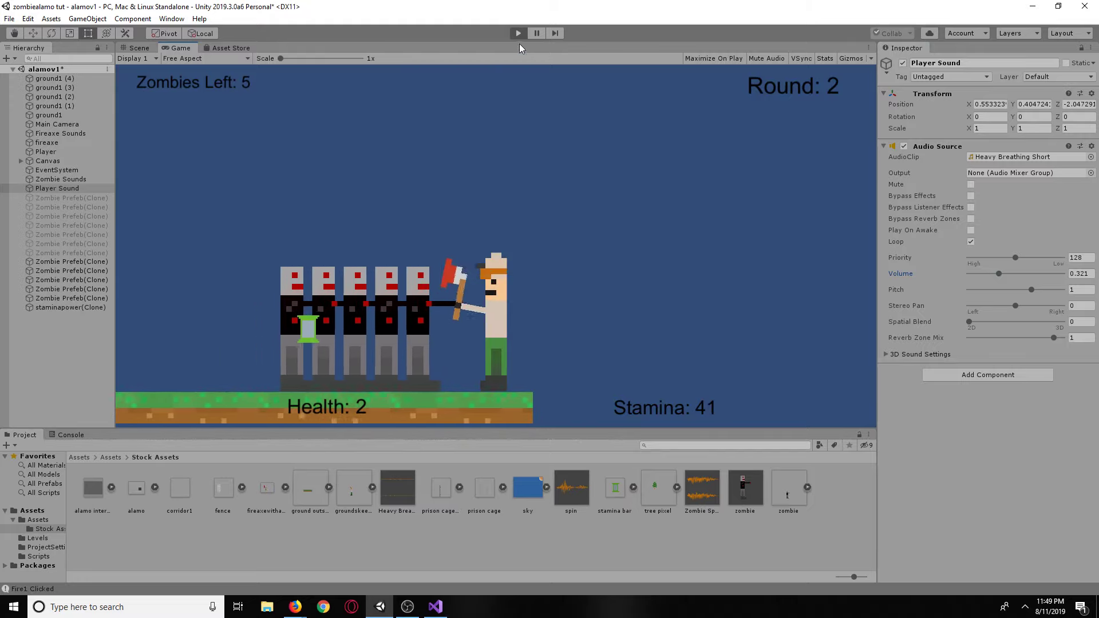
Pause the game, lower the Player Sound audio source's volume to 0.302, and resume play.
{"action": "left_click", "coordinate": [537, 33]}
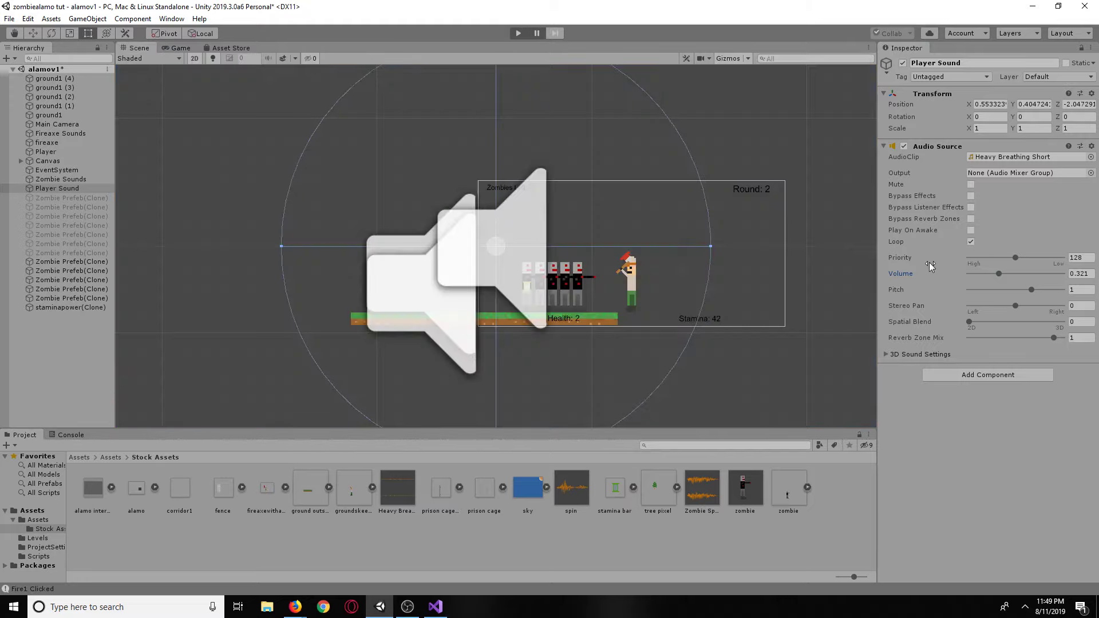
{"action": "left_click", "coordinate": [999, 273]}
{"action": "left_click_drag", "start_coordinate": [988, 272], "coordinate": [1002, 274]}
{"action": "left_click", "coordinate": [537, 33]}
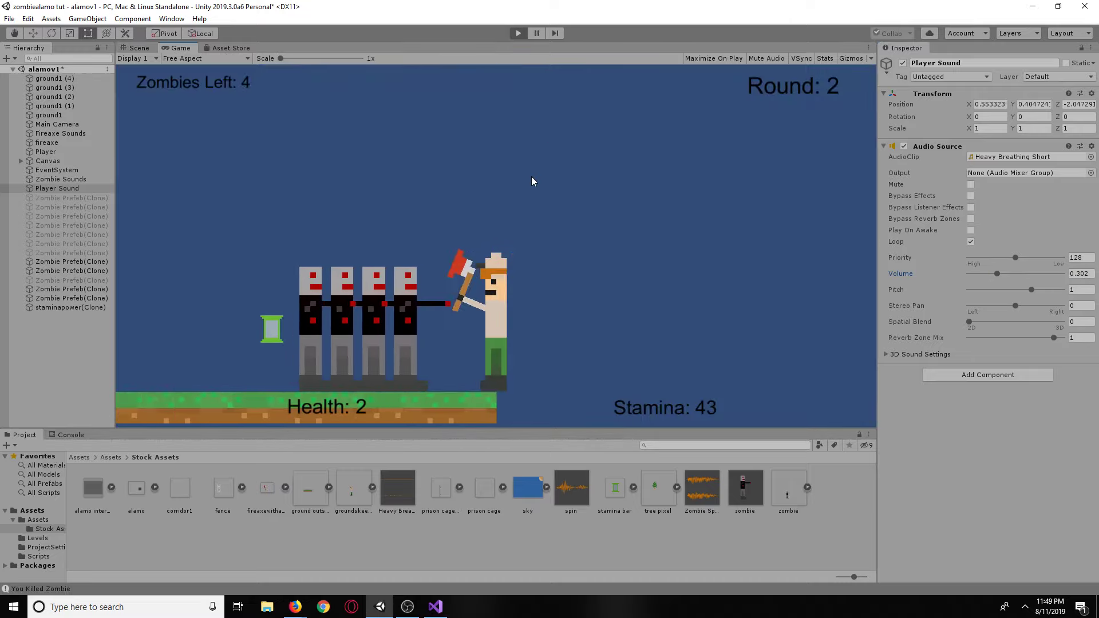
Move the player back and forth and strike the round 2 zombies until one is left, listening to the quieter panting.
{"action": "key", "text": "d"}
{"action": "key", "text": "a"}
{"action": "left_click", "coordinate": [531, 176]}
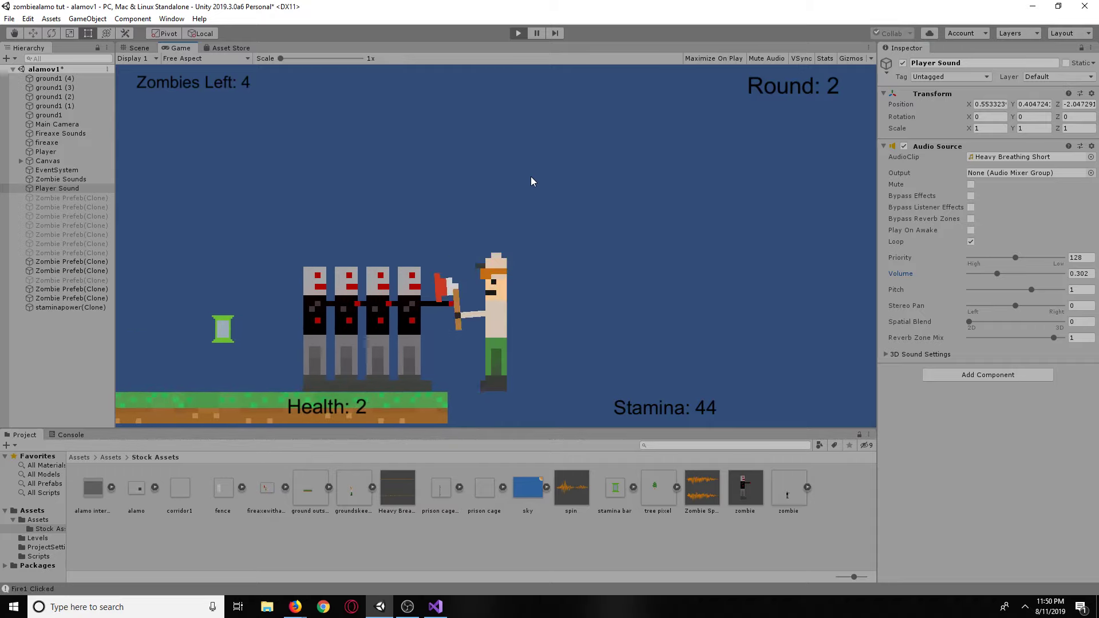
{"action": "key", "text": "d"}
{"action": "key", "text": "a"}
{"action": "left_click", "coordinate": [531, 177]}
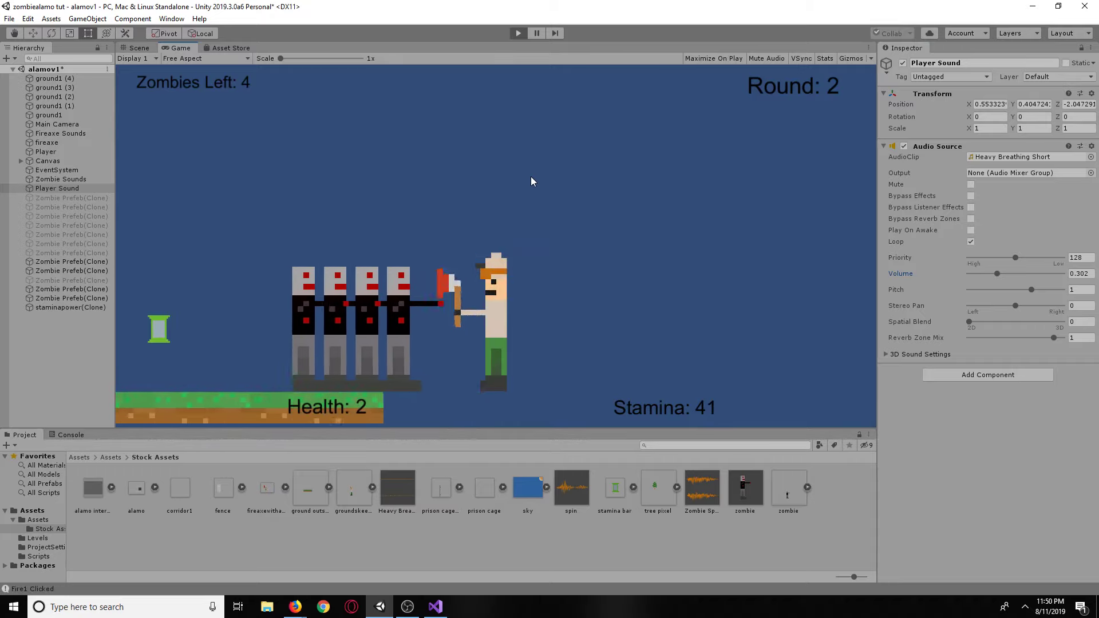
{"action": "key", "text": "d"}
{"action": "key", "text": "a"}
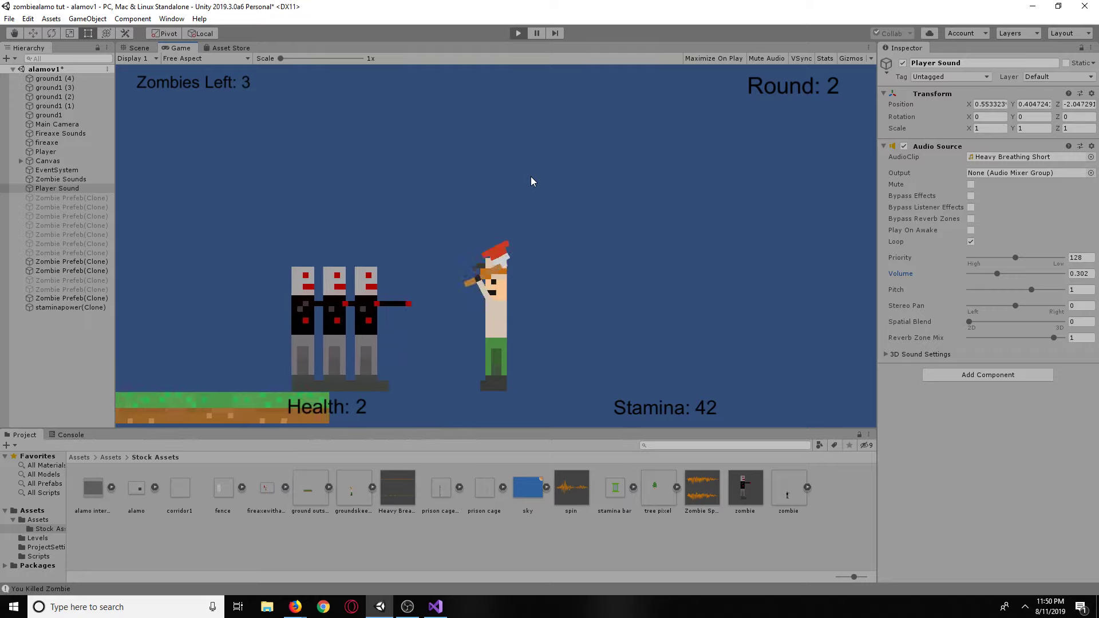
{"action": "left_click", "coordinate": [530, 177]}
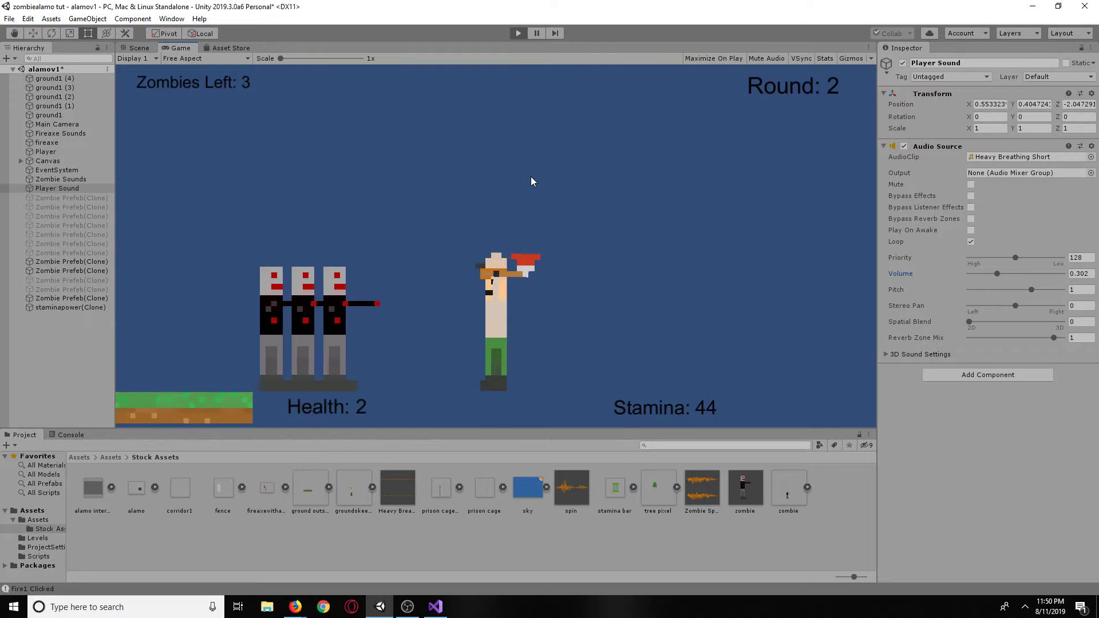
{"action": "key", "text": "a"}
{"action": "key", "text": "d"}
{"action": "key", "text": "a"}
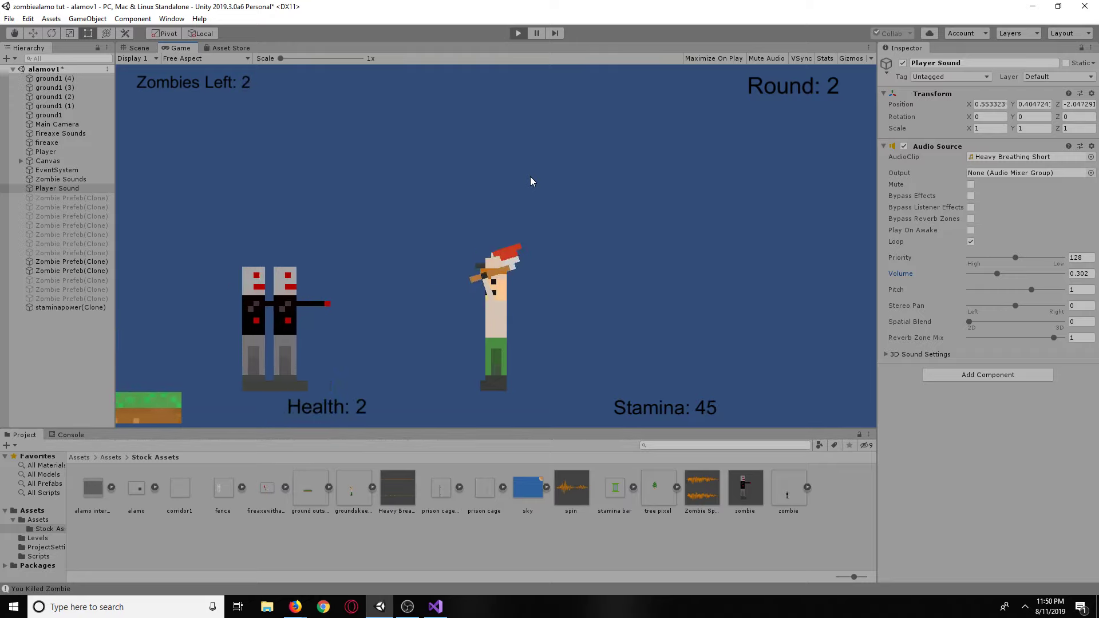
{"action": "left_click", "coordinate": [530, 176]}
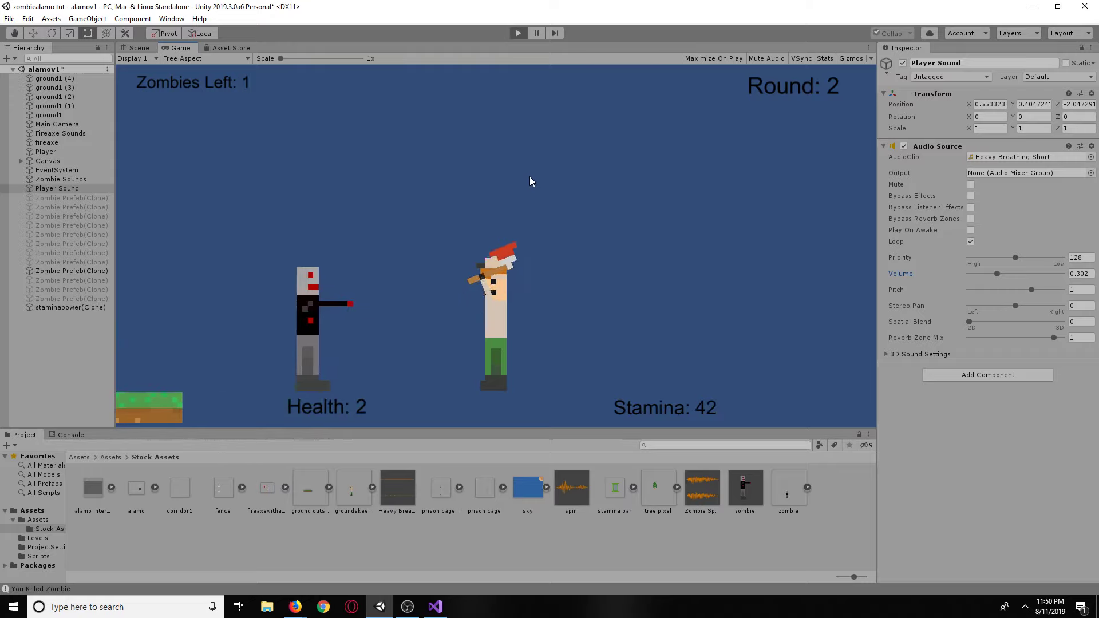
Kill the last round 2 zombie and collect the stamina drop to check that the panting stops.
{"action": "key", "text": "a"}
{"action": "left_click", "coordinate": [530, 177]}
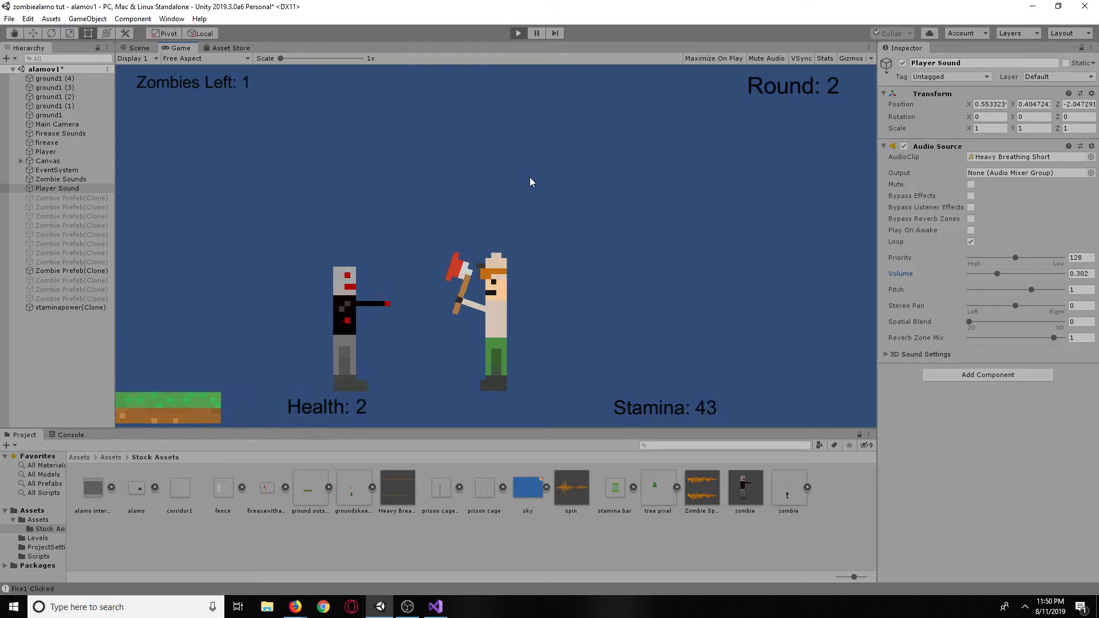
{"action": "key", "text": "d"}
{"action": "left_click", "coordinate": [530, 177]}
{"action": "key", "text": "a"}
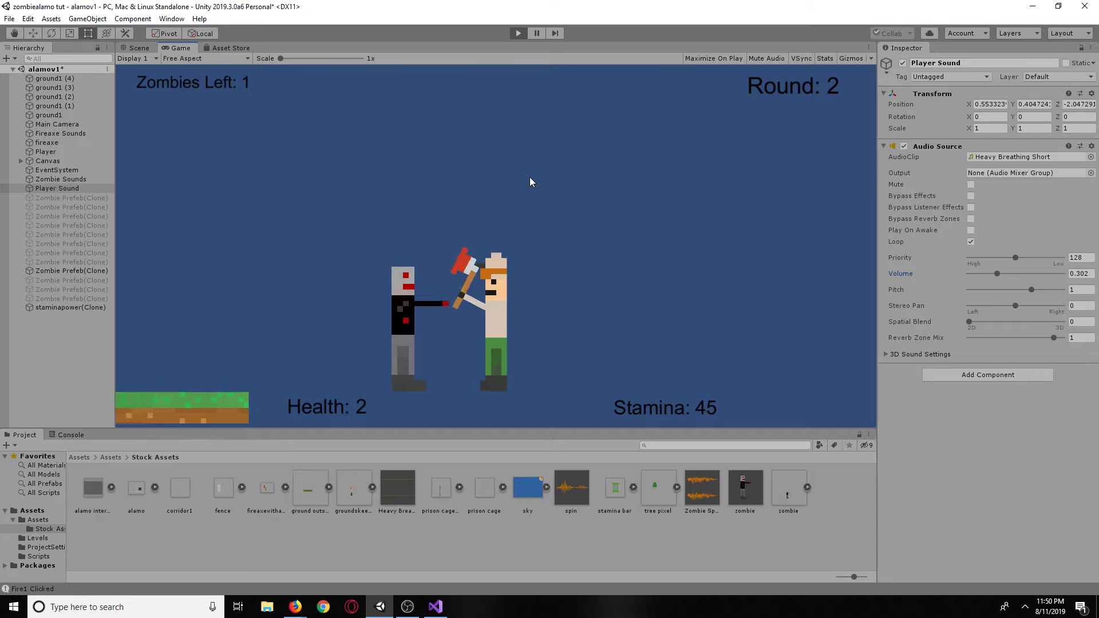
{"action": "key", "text": "d"}
{"action": "key", "text": "a"}
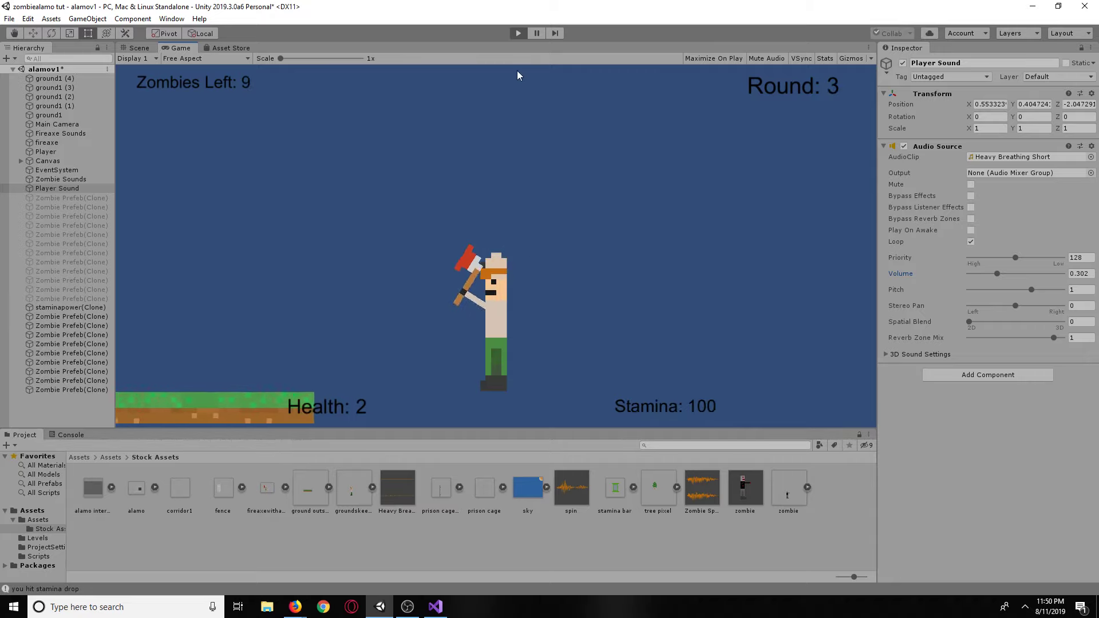
{"action": "key", "text": "a"}
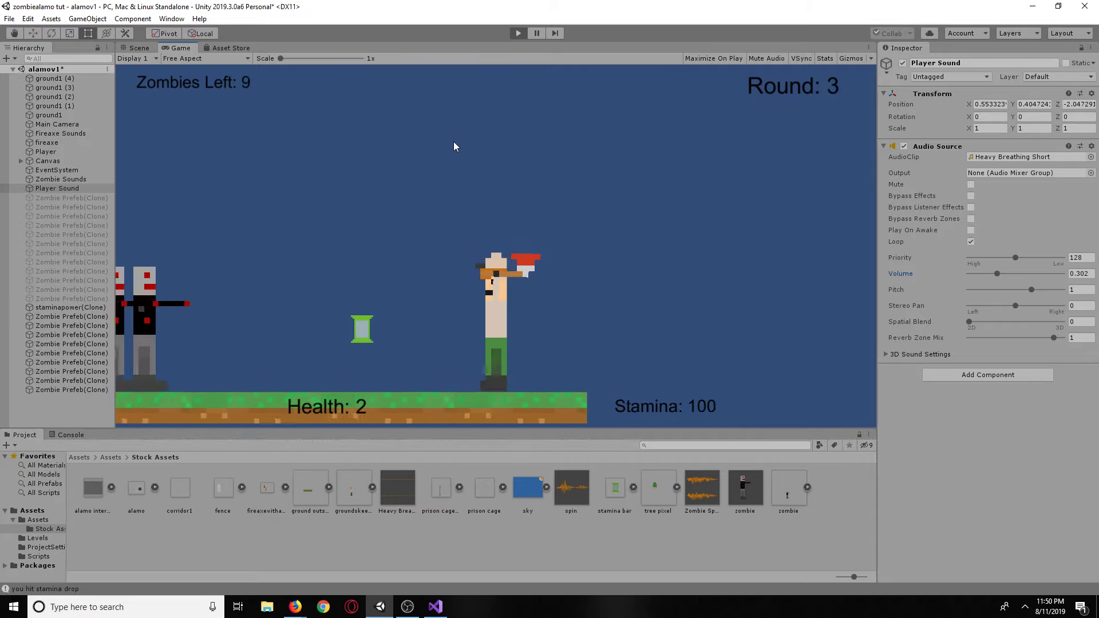
Strike the approaching round 3 zombies with the fire axe until five are left, listening to the player's sound as stamina drops.
{"action": "left_click", "coordinate": [452, 141]}
{"action": "key", "text": "d"}
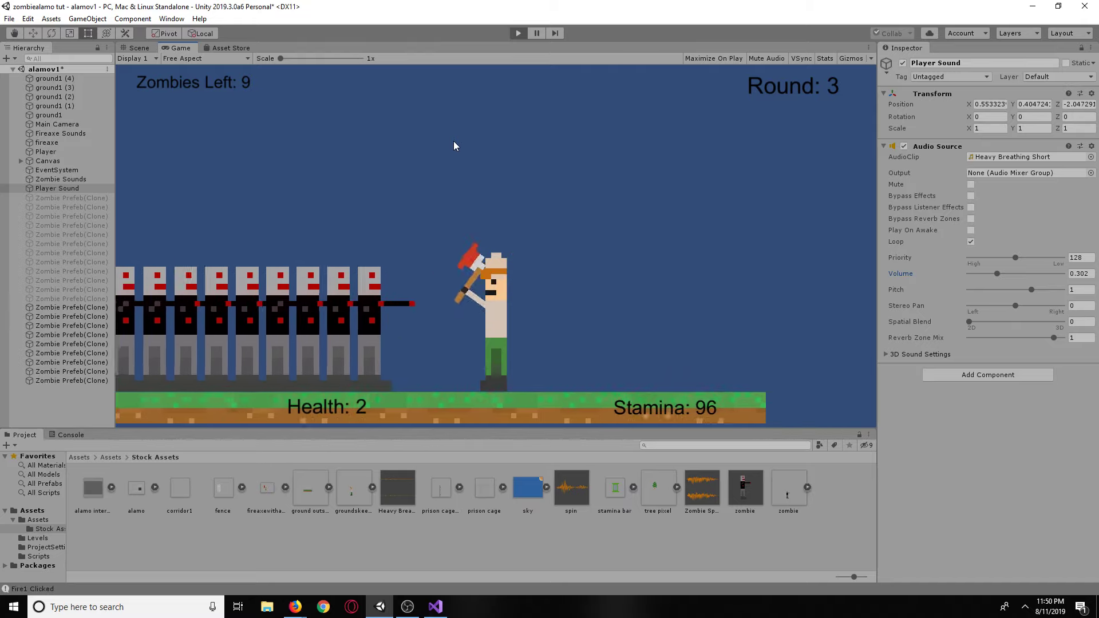
{"action": "left_click", "coordinate": [473, 163]}
{"action": "key", "text": "a"}
{"action": "left_click", "coordinate": [473, 162]}
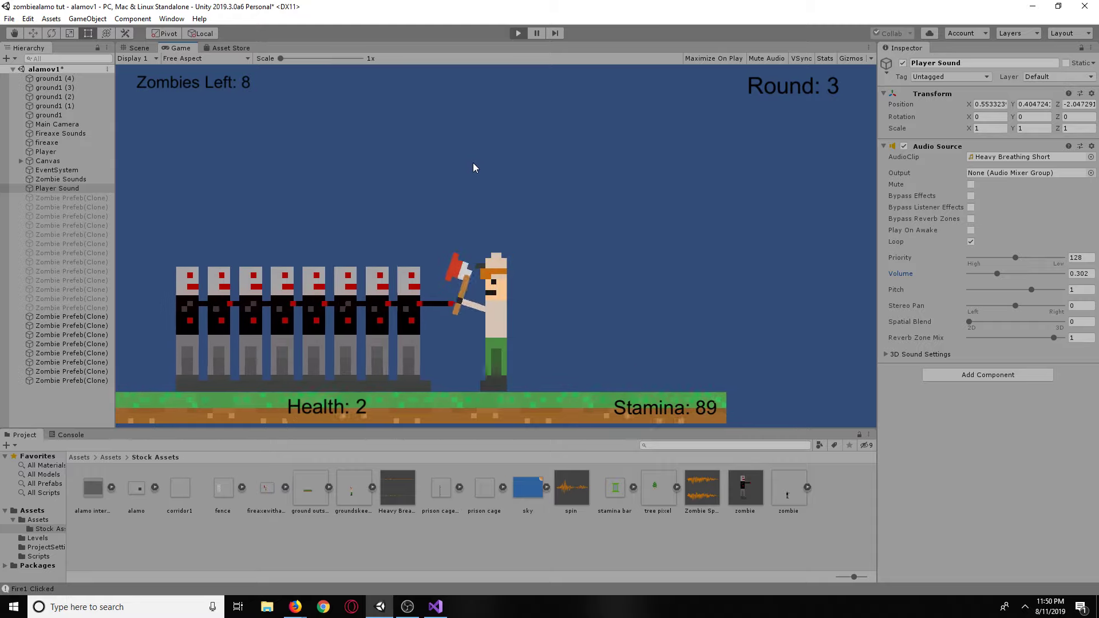
{"action": "key", "text": "d"}
{"action": "key", "text": "a"}
{"action": "left_click", "coordinate": [473, 163]}
{"action": "key", "text": "d"}
{"action": "key", "text": "a"}
{"action": "left_click", "coordinate": [472, 162]}
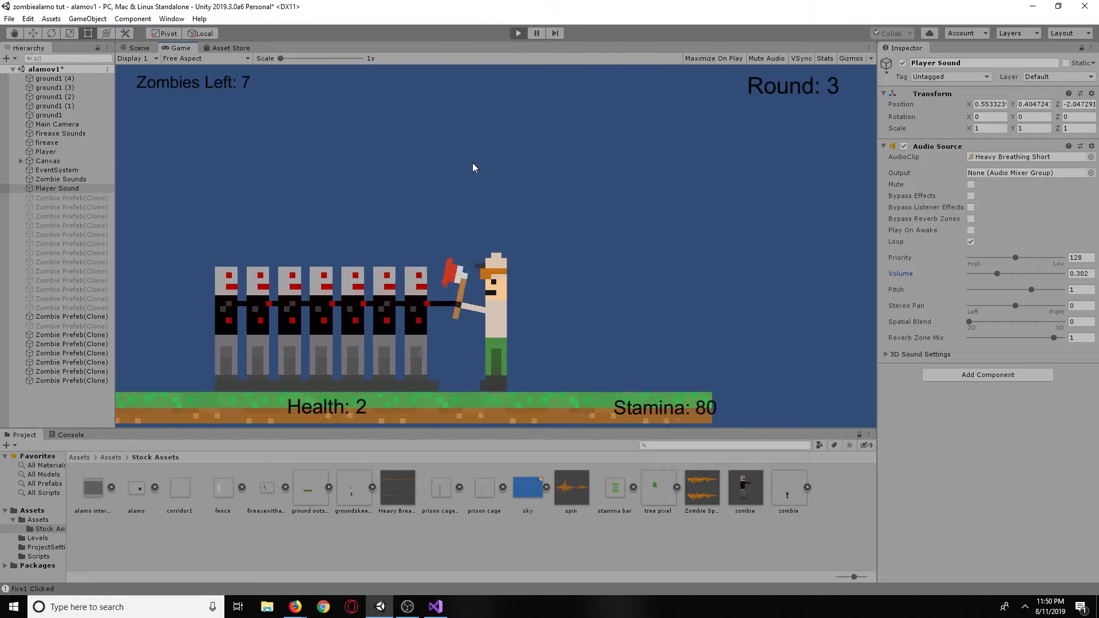
{"action": "left_click", "coordinate": [472, 163]}
{"action": "left_click", "coordinate": [472, 162]}
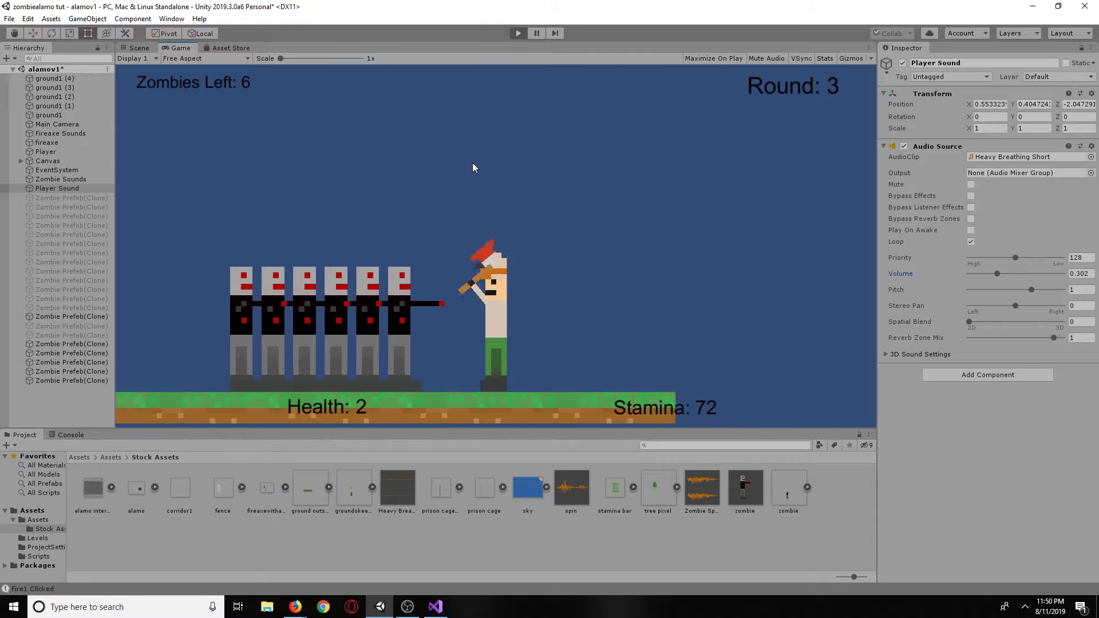
{"action": "left_click", "coordinate": [472, 162]}
{"action": "left_click", "coordinate": [473, 162]}
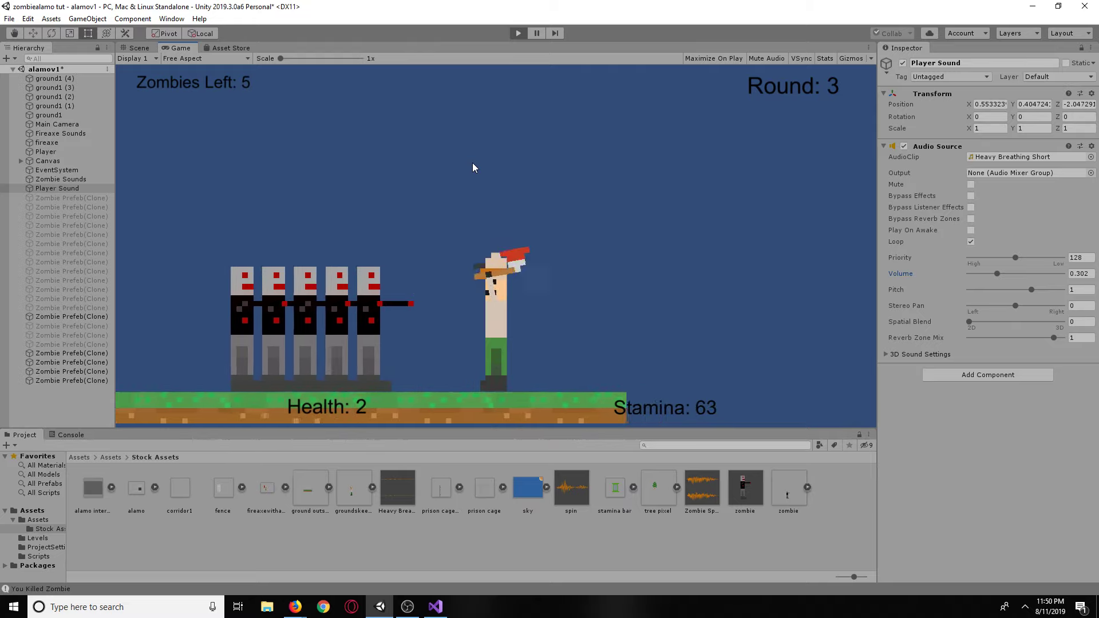
Keep moving the player back and forth and hitting zombies until two remain in round 3, listening for the heavy breathing.
{"action": "key", "text": "d"}
{"action": "key", "text": "a"}
{"action": "left_click", "coordinate": [472, 162]}
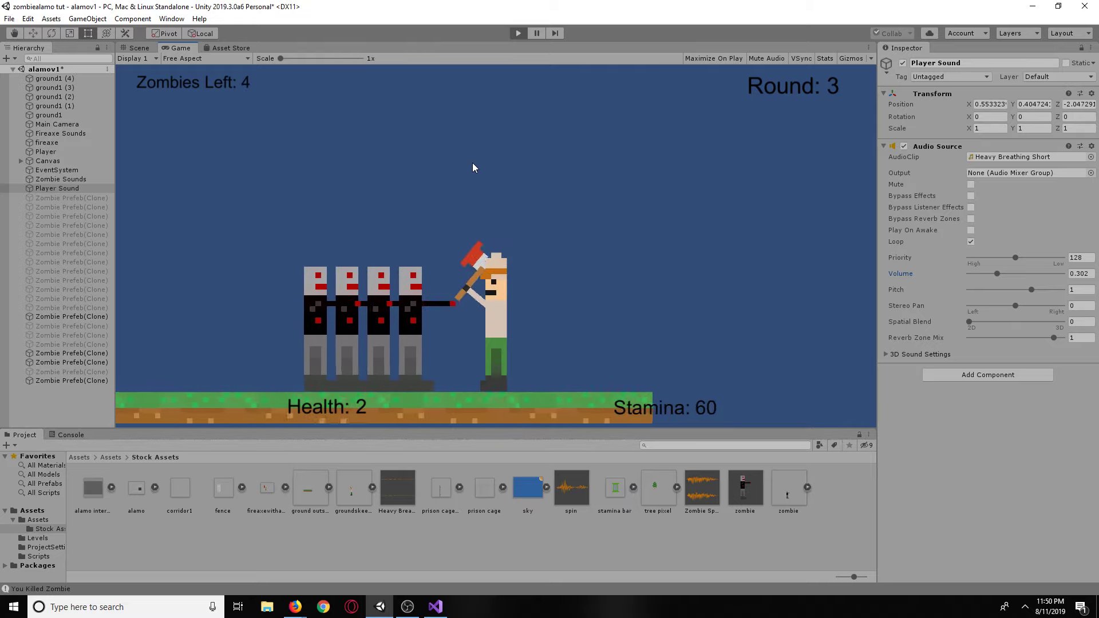
{"action": "left_click", "coordinate": [472, 162]}
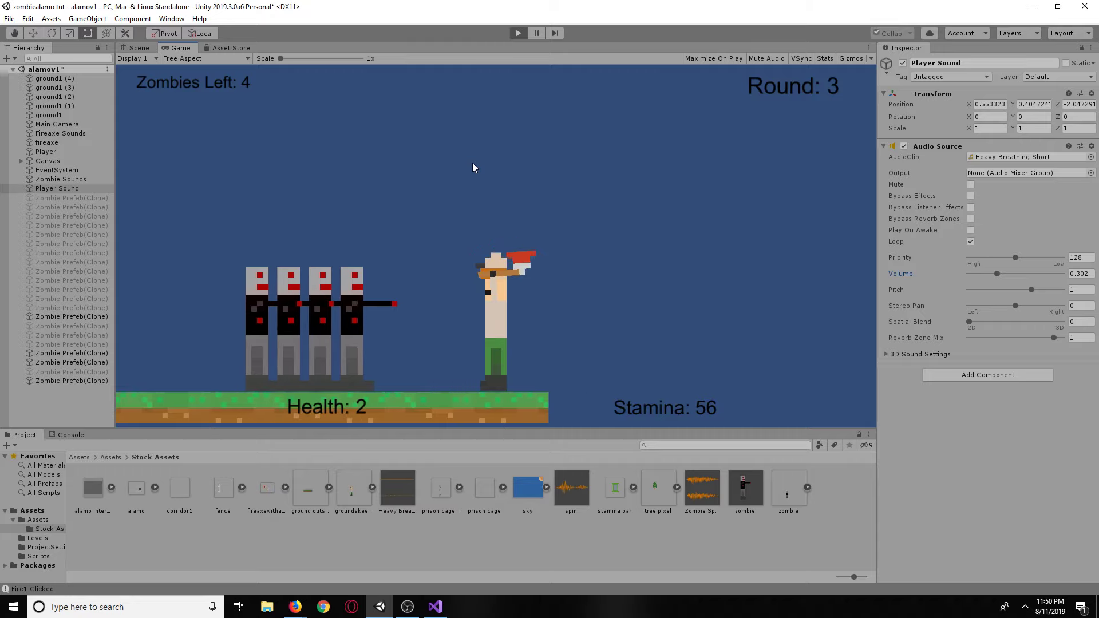
{"action": "left_click", "coordinate": [472, 163]}
{"action": "key", "text": "d"}
{"action": "key", "text": "a"}
{"action": "left_click", "coordinate": [472, 163]}
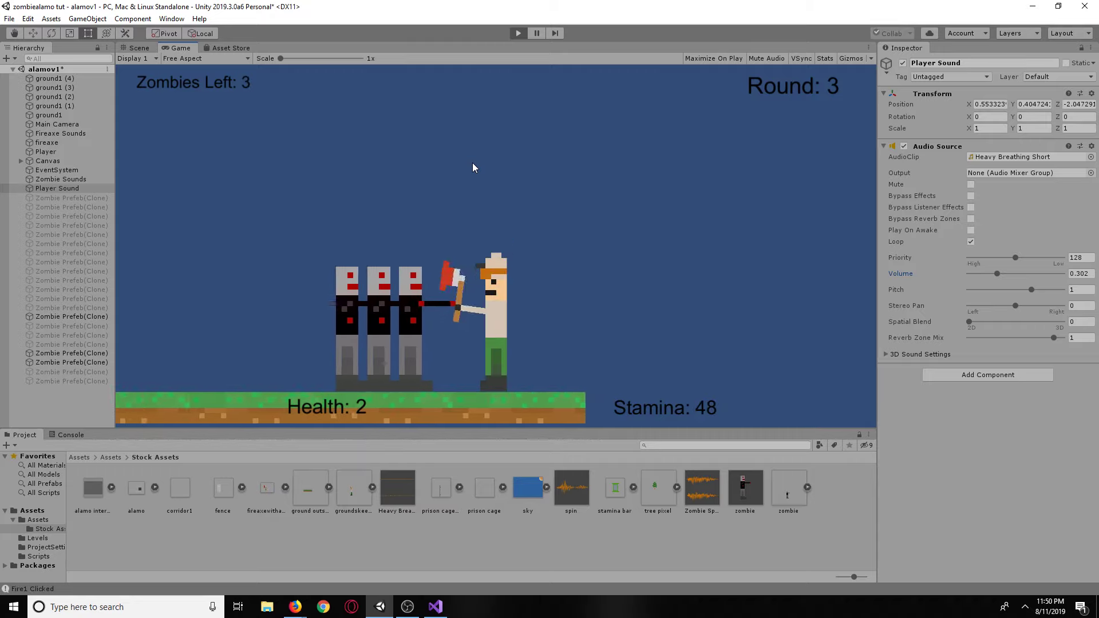
{"action": "key", "text": "d"}
{"action": "key", "text": "a"}
{"action": "left_click", "coordinate": [370, 321]}
{"action": "key", "text": "d"}
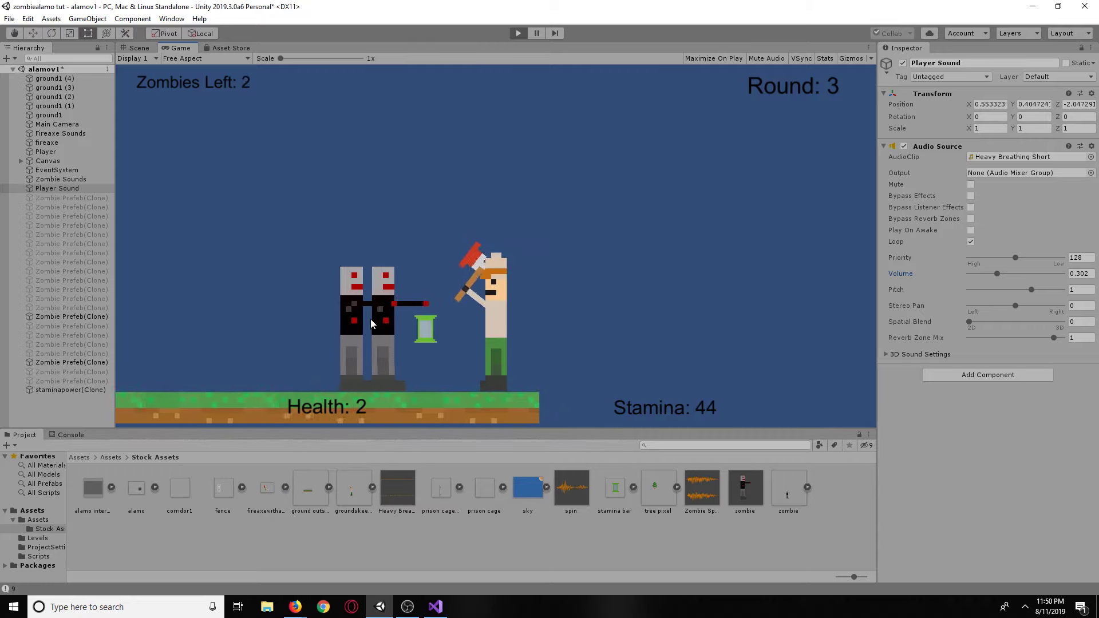
Kill one more round 3 zombie at low stamina to check the breathing volume, and stop the play test.
{"action": "key", "text": "a"}
{"action": "key", "text": "d"}
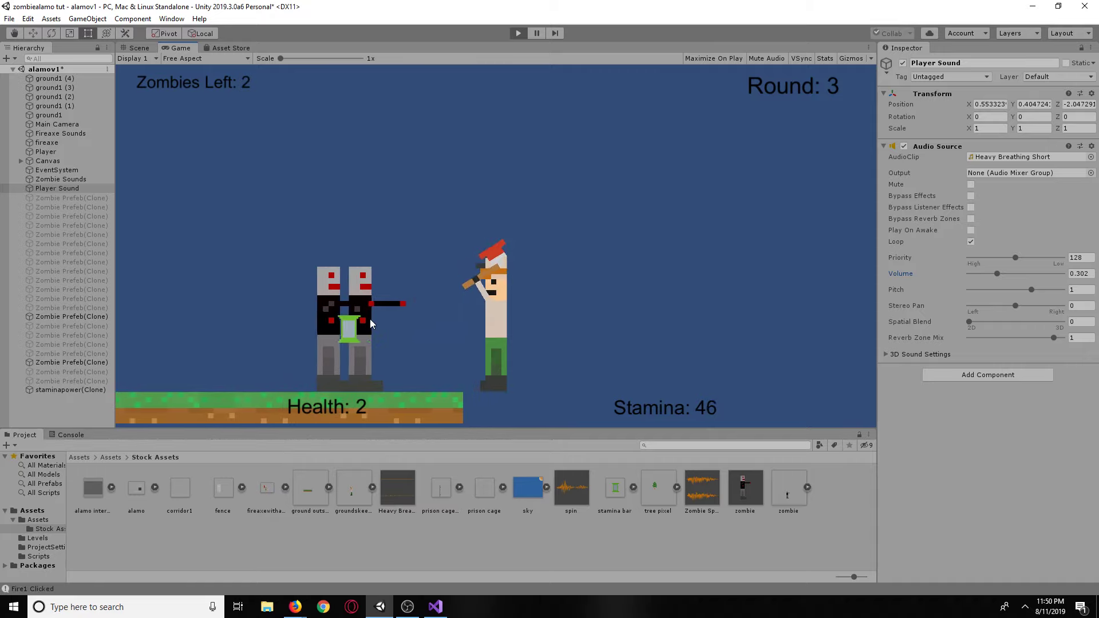
{"action": "left_click", "coordinate": [370, 318]}
{"action": "left_click", "coordinate": [369, 319]}
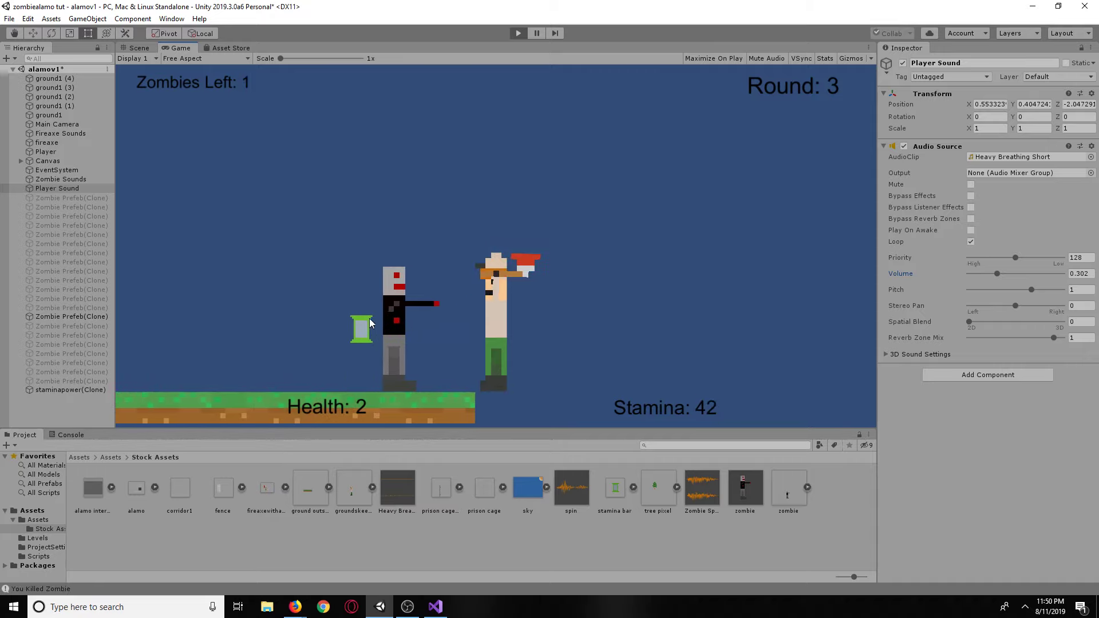
{"action": "left_click", "coordinate": [369, 318]}
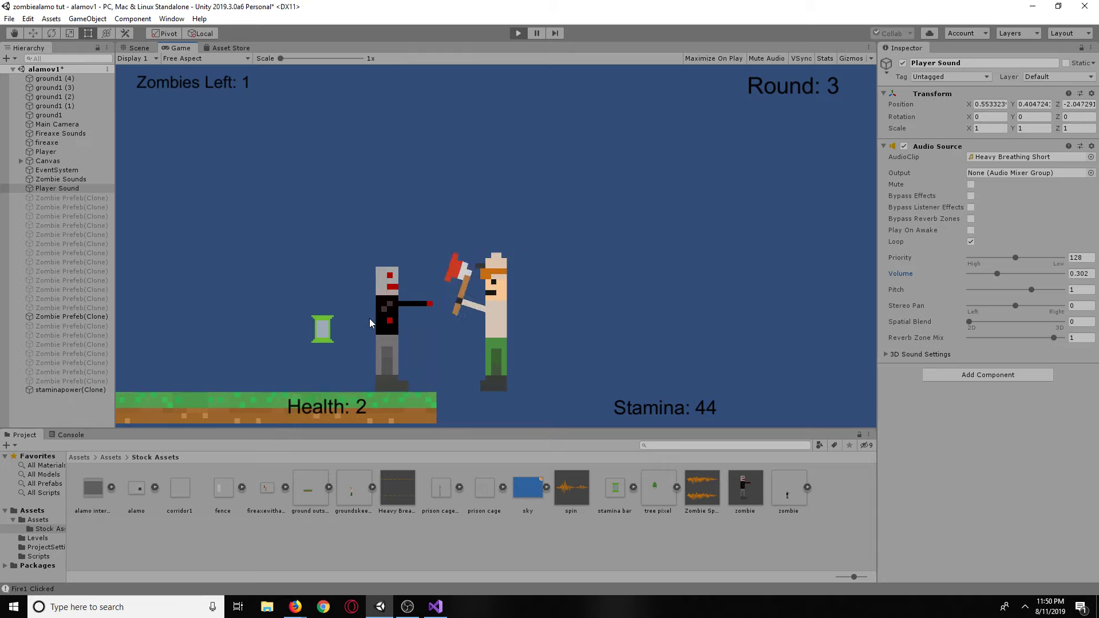
{"action": "left_click", "coordinate": [517, 34]}
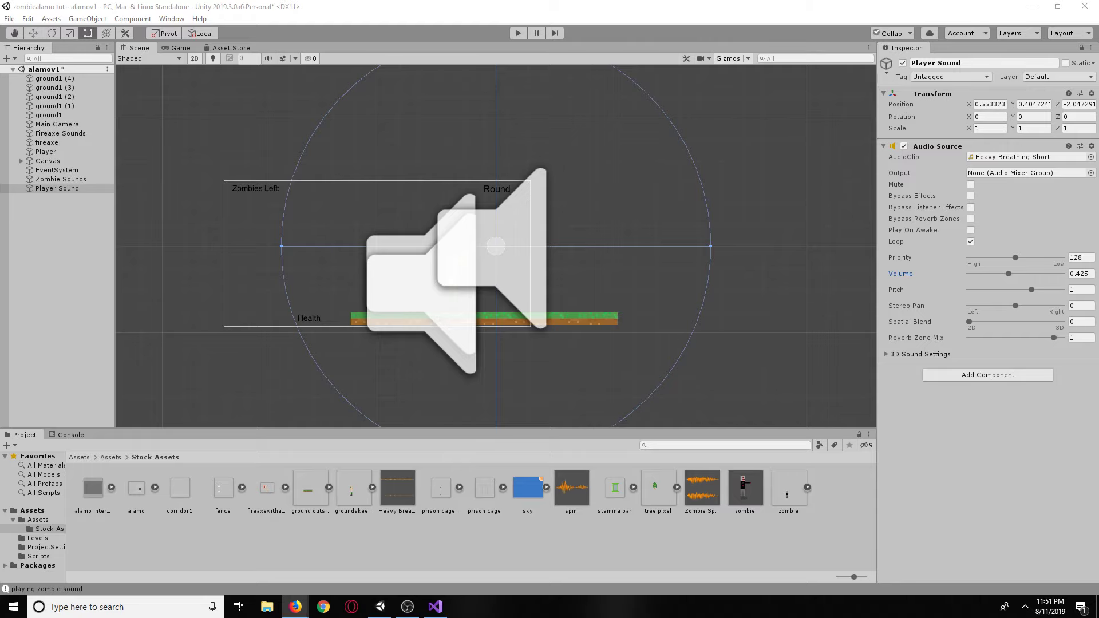
Switch to Firefox, browse the Freesound results for hurt and preview "Hurt 1 - (Male)".
{"action": "left_click_drag", "start_coordinate": [1098, 7], "coordinate": [933, 0]}
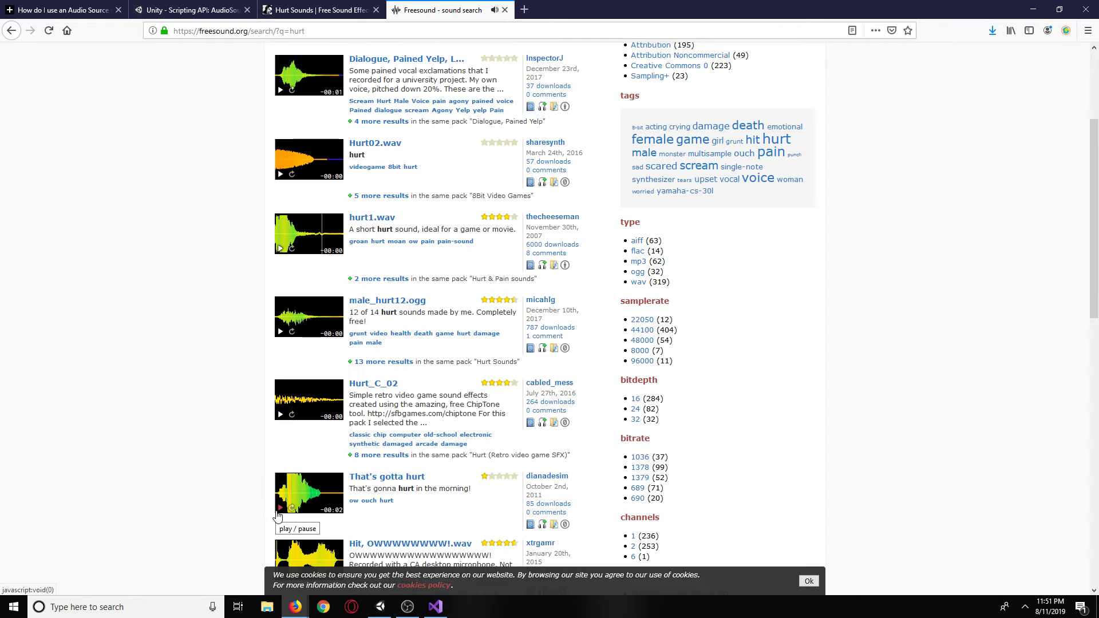
{"action": "scroll", "coordinate": [277, 513], "scroll_direction": "down", "scroll_amount": 2}
{"action": "scroll", "coordinate": [276, 513], "scroll_direction": "down", "scroll_amount": 4}
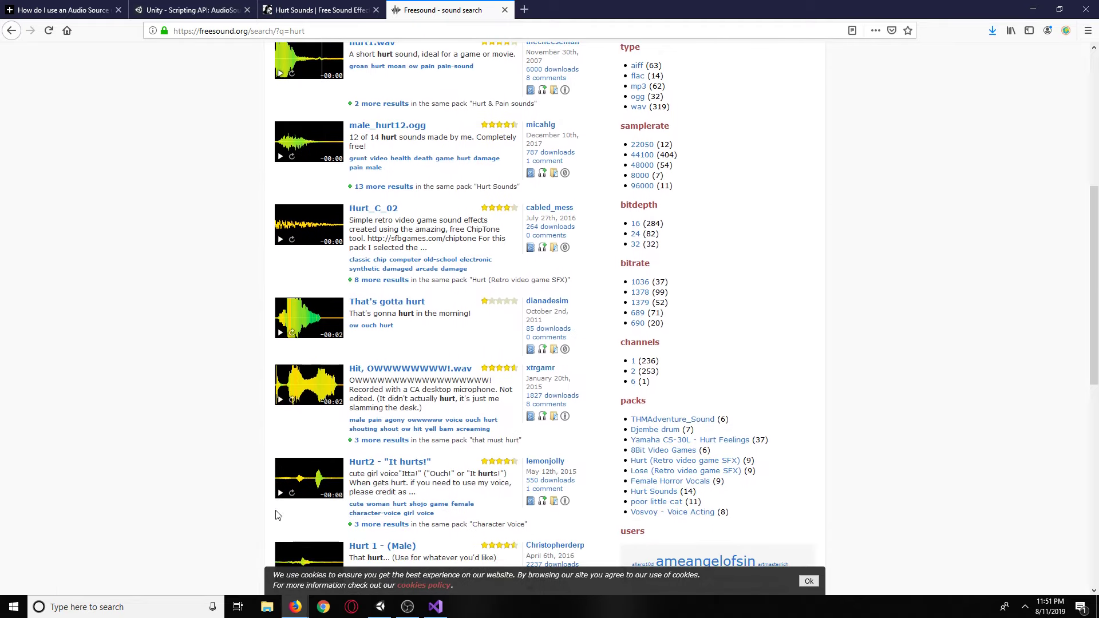
{"action": "scroll", "coordinate": [277, 515], "scroll_direction": "down", "scroll_amount": 4}
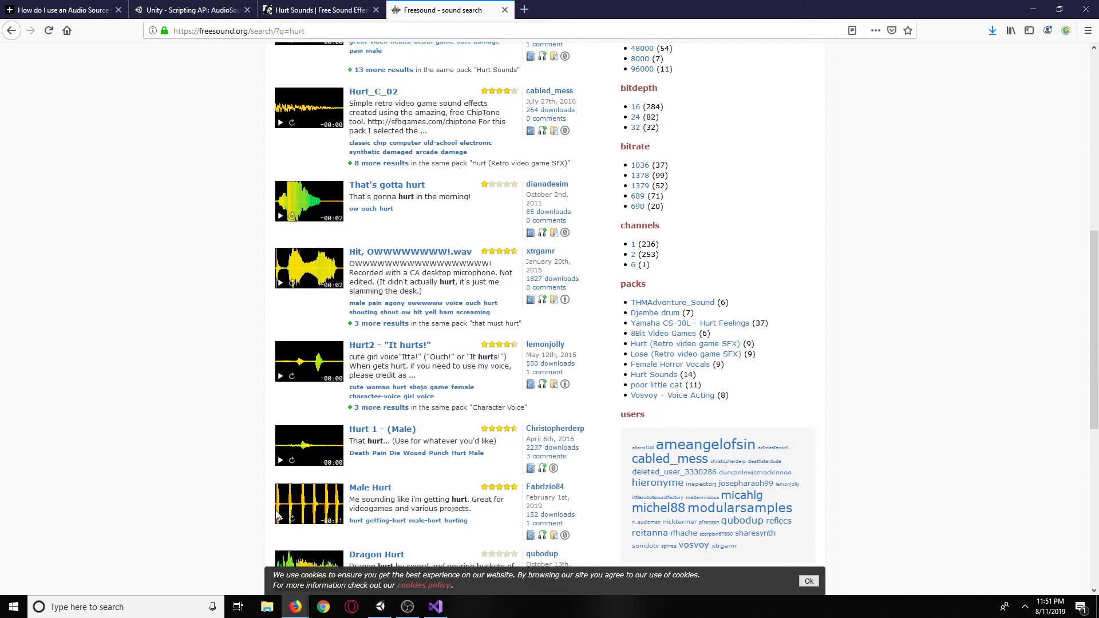
{"action": "left_click", "coordinate": [280, 461]}
{"action": "scroll", "coordinate": [283, 464], "scroll_direction": "up", "scroll_amount": 4}
{"action": "scroll", "coordinate": [283, 464], "scroll_direction": "down", "scroll_amount": 3}
{"action": "scroll", "coordinate": [278, 372], "scroll_direction": "up", "scroll_amount": 7}
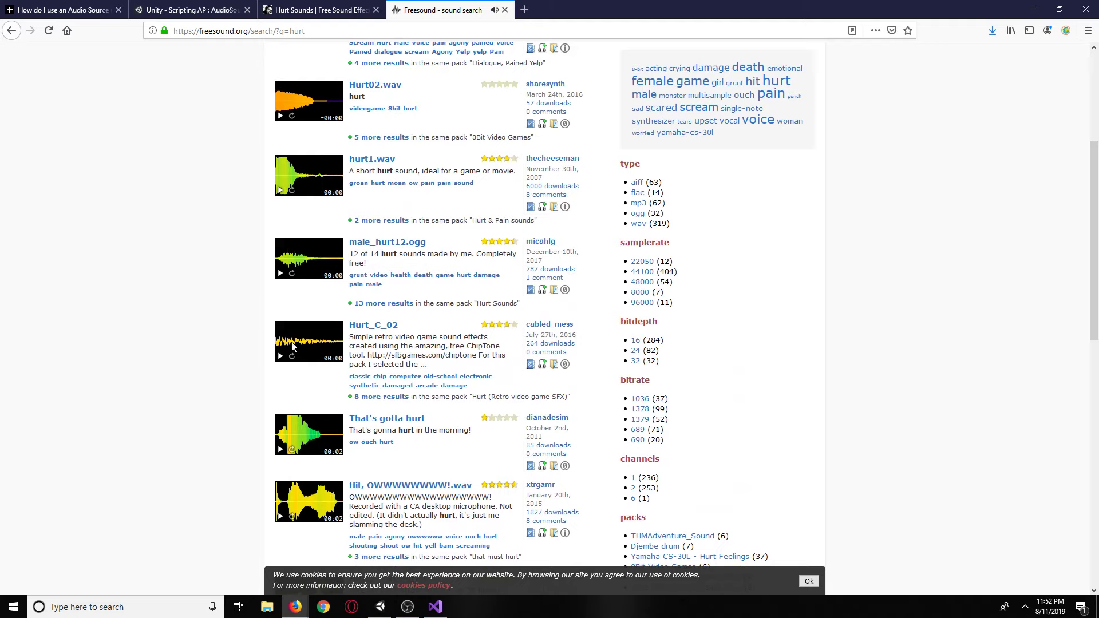
Preview male_hurt12.ogg, hurt1.wav, Hurt_C_02 and Male Hurt to compare them as player damage sounds.
{"action": "left_click", "coordinate": [280, 274]}
{"action": "left_click", "coordinate": [279, 192]}
{"action": "left_click", "coordinate": [279, 275]}
{"action": "scroll", "coordinate": [407, 173], "scroll_direction": "down", "scroll_amount": 2}
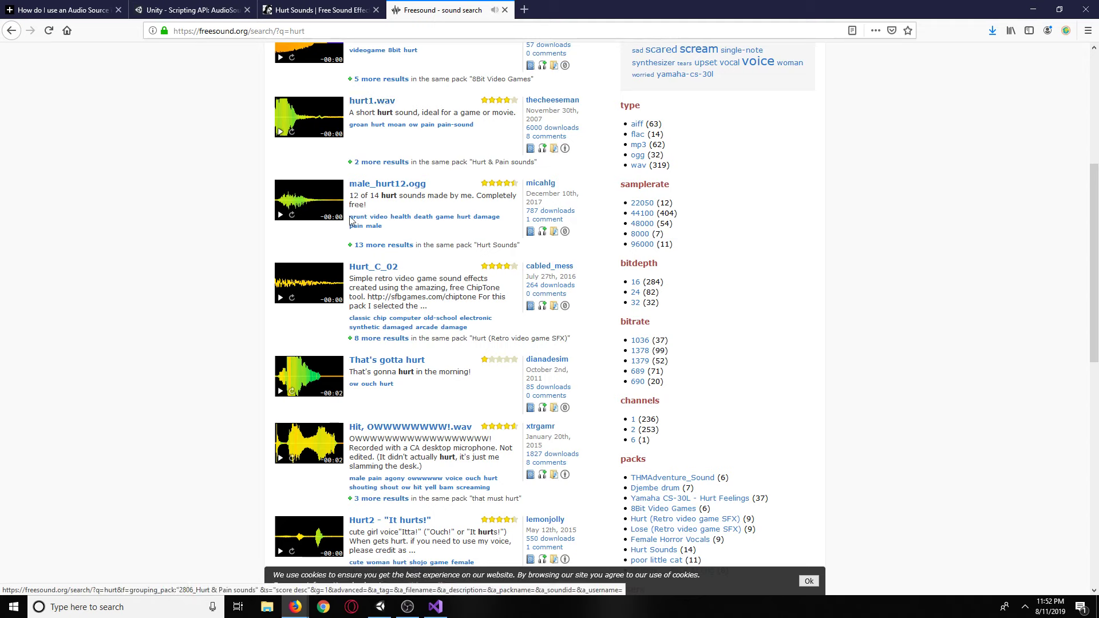
{"action": "left_click", "coordinate": [282, 298]}
{"action": "scroll", "coordinate": [206, 424], "scroll_direction": "down", "scroll_amount": 3}
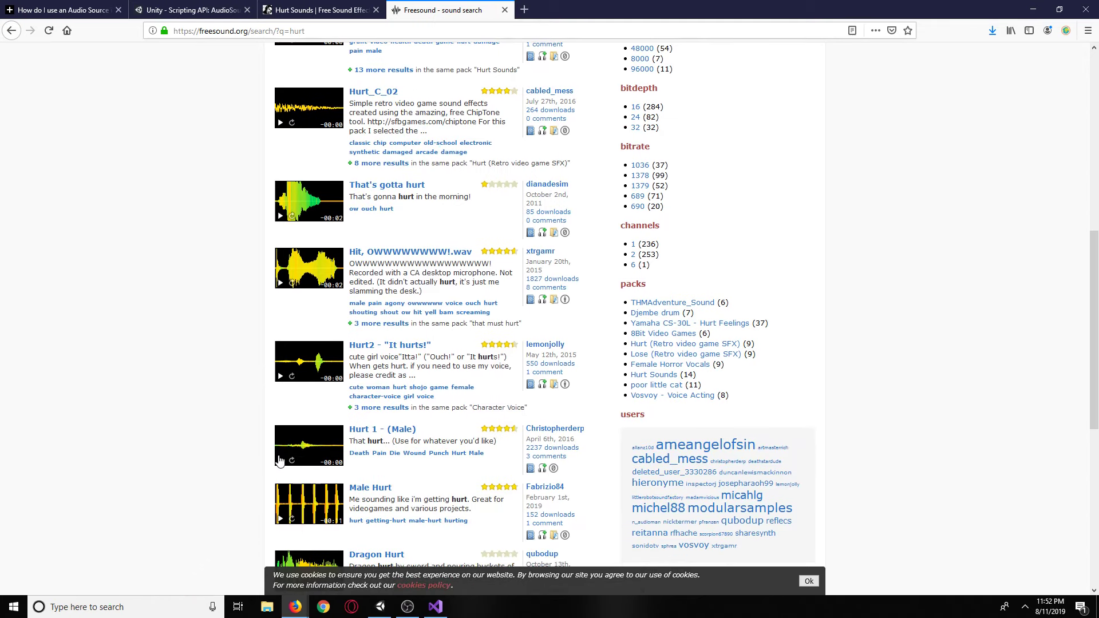
{"action": "scroll", "coordinate": [279, 459], "scroll_direction": "down", "scroll_amount": 2}
{"action": "left_click", "coordinate": [280, 406]}
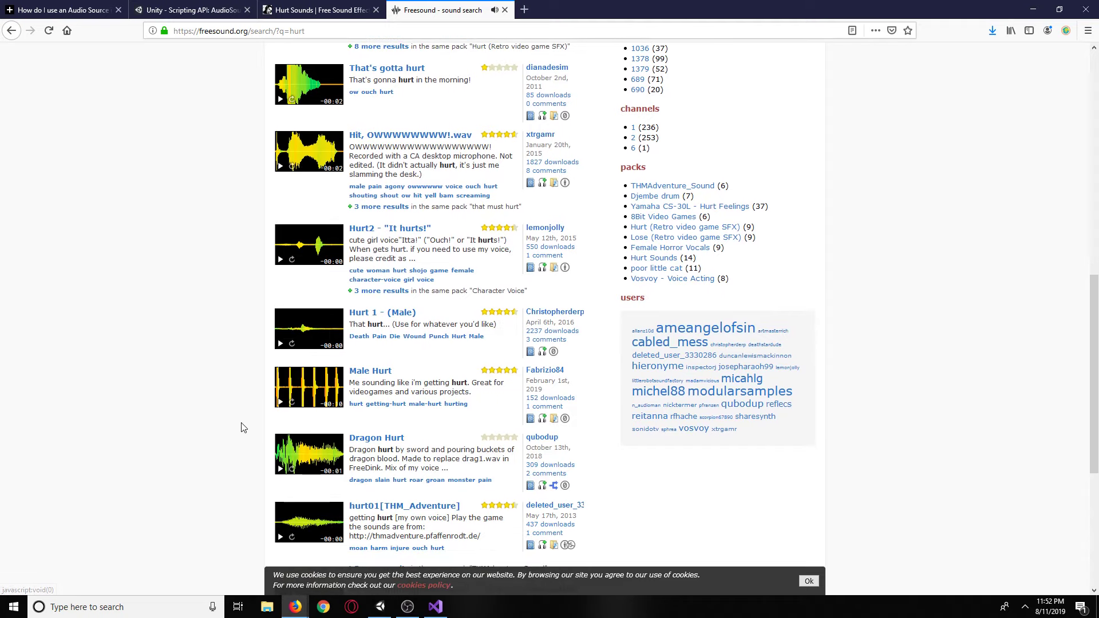
Look through the remaining hurt results on the page and preview Hurt02.wav.
{"action": "scroll", "coordinate": [241, 427], "scroll_direction": "down", "scroll_amount": 1}
{"action": "scroll", "coordinate": [464, 456], "scroll_direction": "down", "scroll_amount": 3}
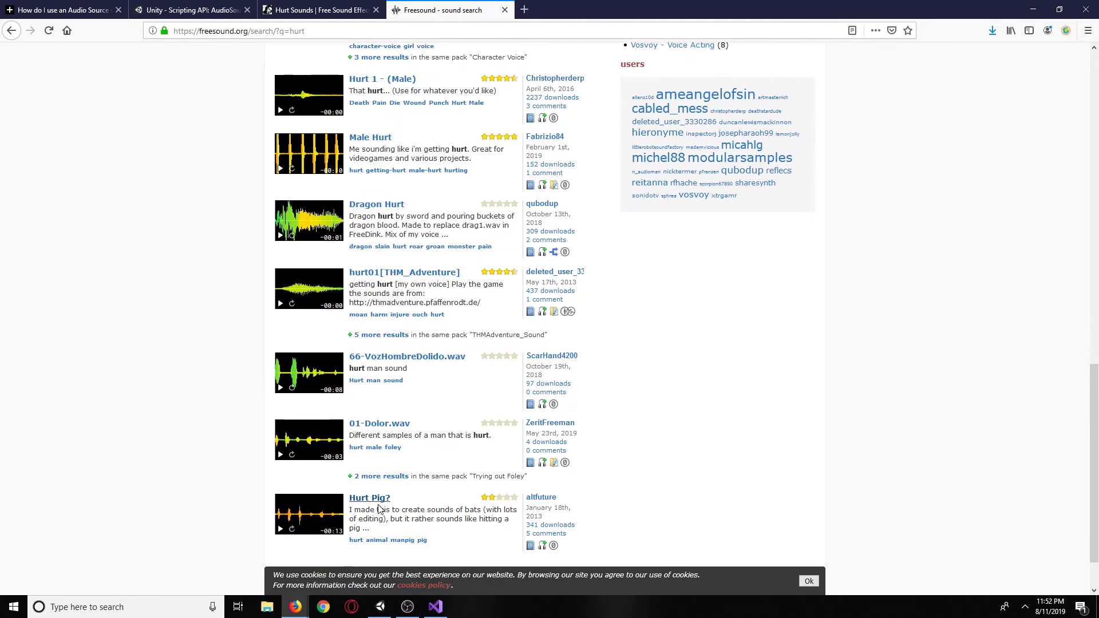
{"action": "scroll", "coordinate": [371, 518], "scroll_direction": "up", "scroll_amount": 1}
{"action": "scroll", "coordinate": [371, 518], "scroll_direction": "up", "scroll_amount": 15}
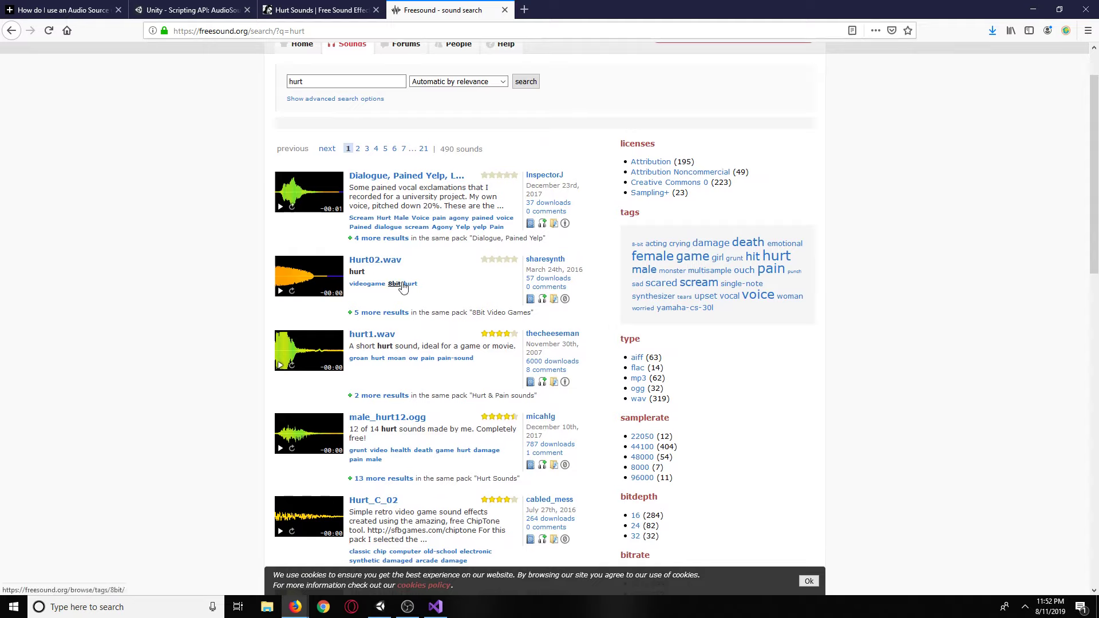
{"action": "left_click", "coordinate": [280, 292]}
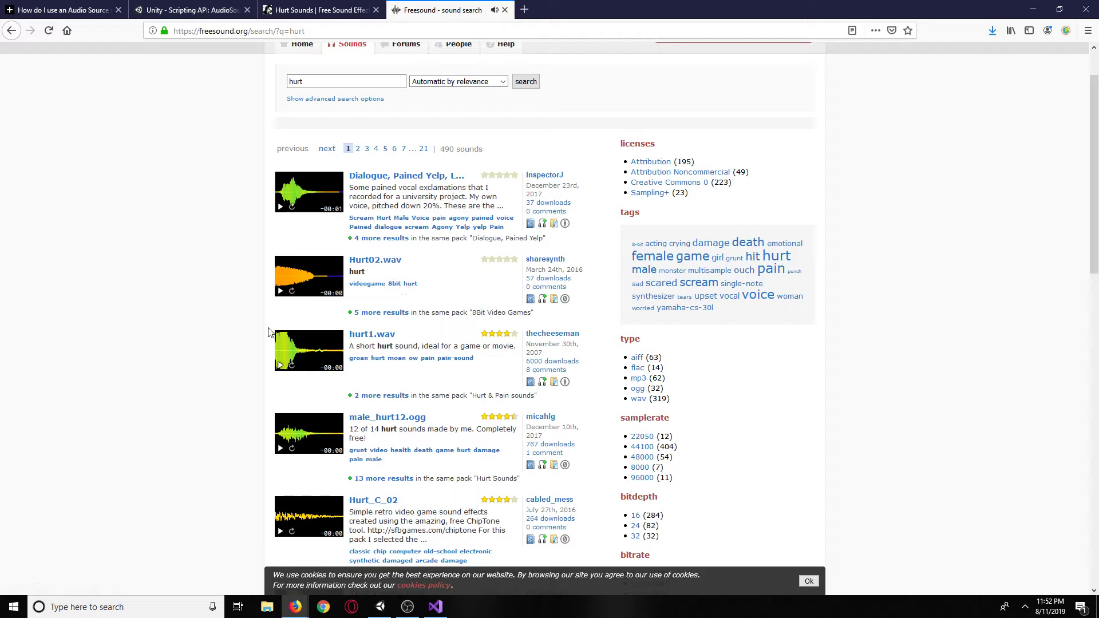
Preview hurt1.wav, then download and save it from its own sound page in a new tab.
{"action": "left_click", "coordinate": [280, 365]}
{"action": "right_click", "coordinate": [361, 334]}
{"action": "left_click", "coordinate": [390, 342]}
{"action": "left_click", "coordinate": [607, 10]}
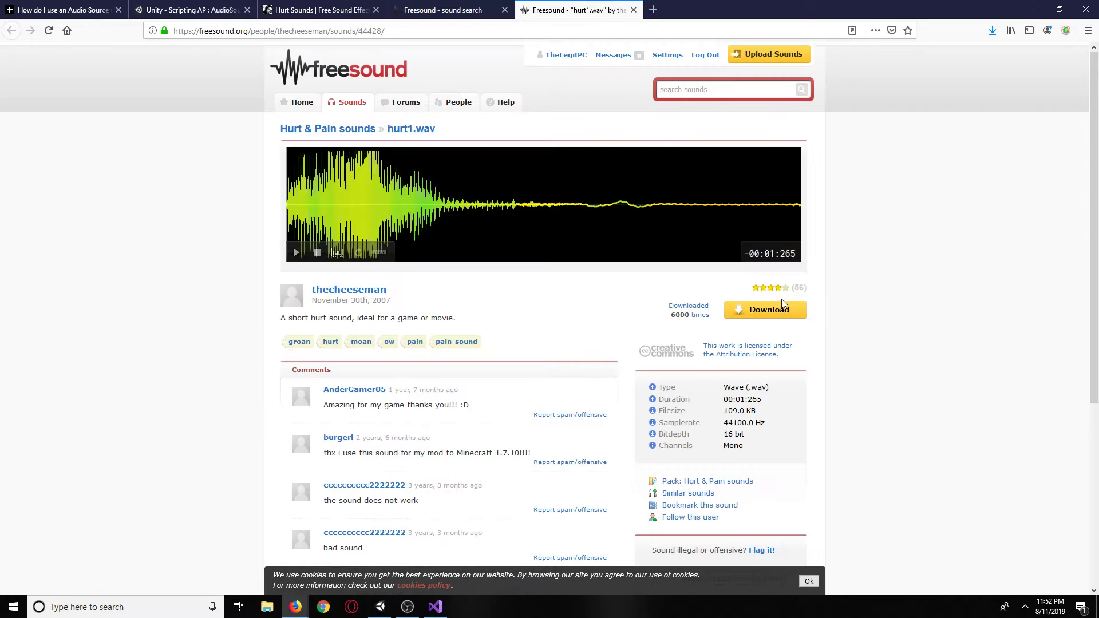
{"action": "left_click", "coordinate": [789, 310]}
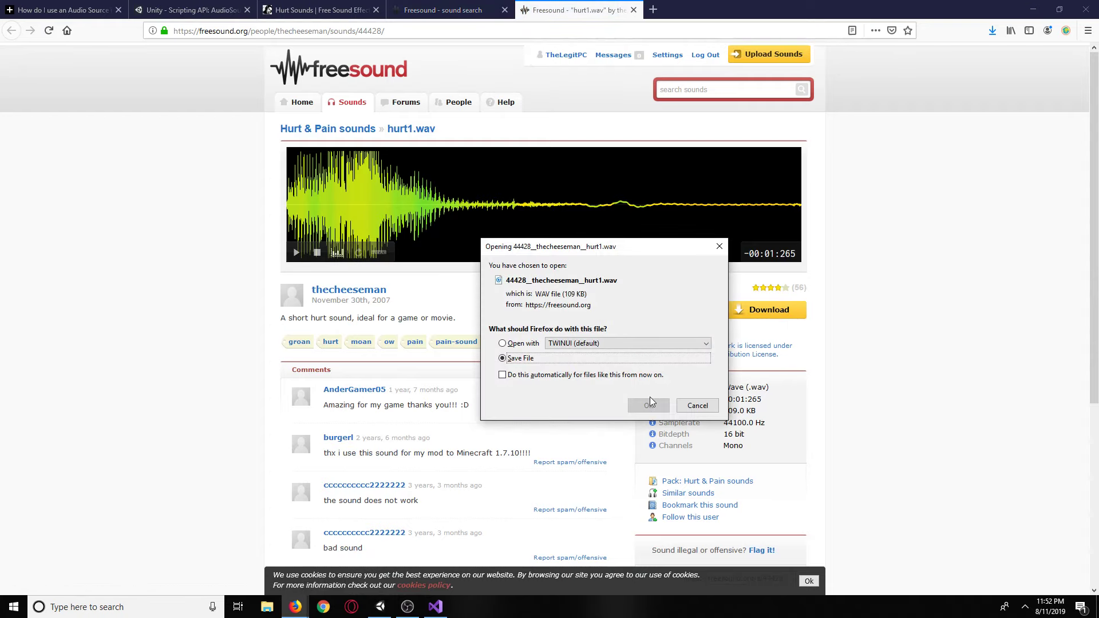
{"action": "left_click", "coordinate": [648, 405]}
Return to the hurt results, preview male_hurt12.ogg and download it with the Save File option.
{"action": "left_click", "coordinate": [444, 10]}
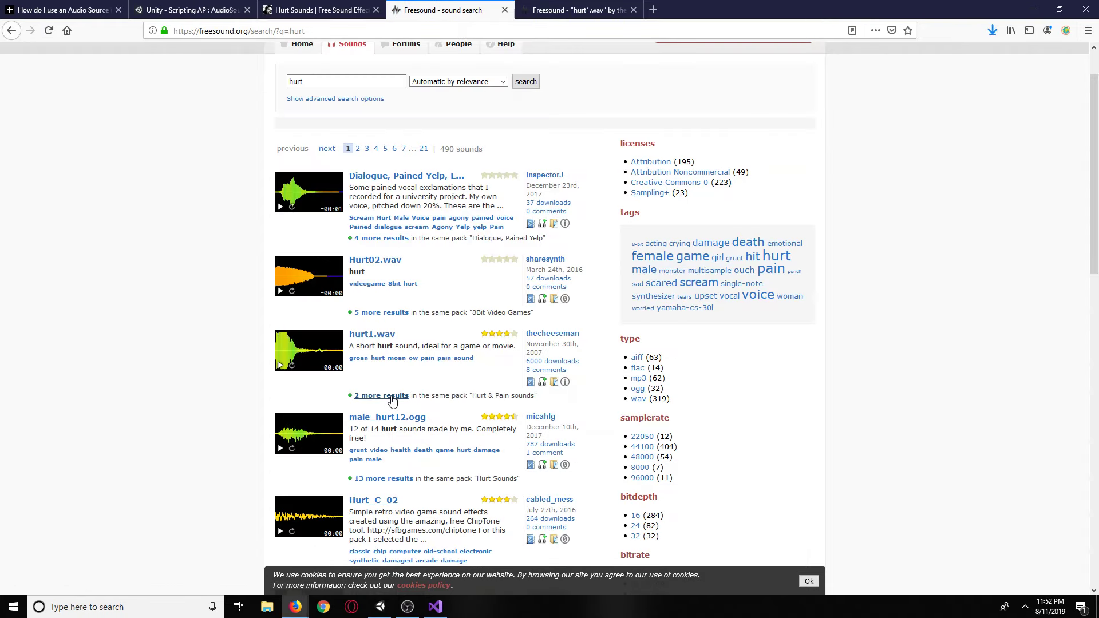
{"action": "scroll", "coordinate": [391, 399], "scroll_direction": "down", "scroll_amount": 2}
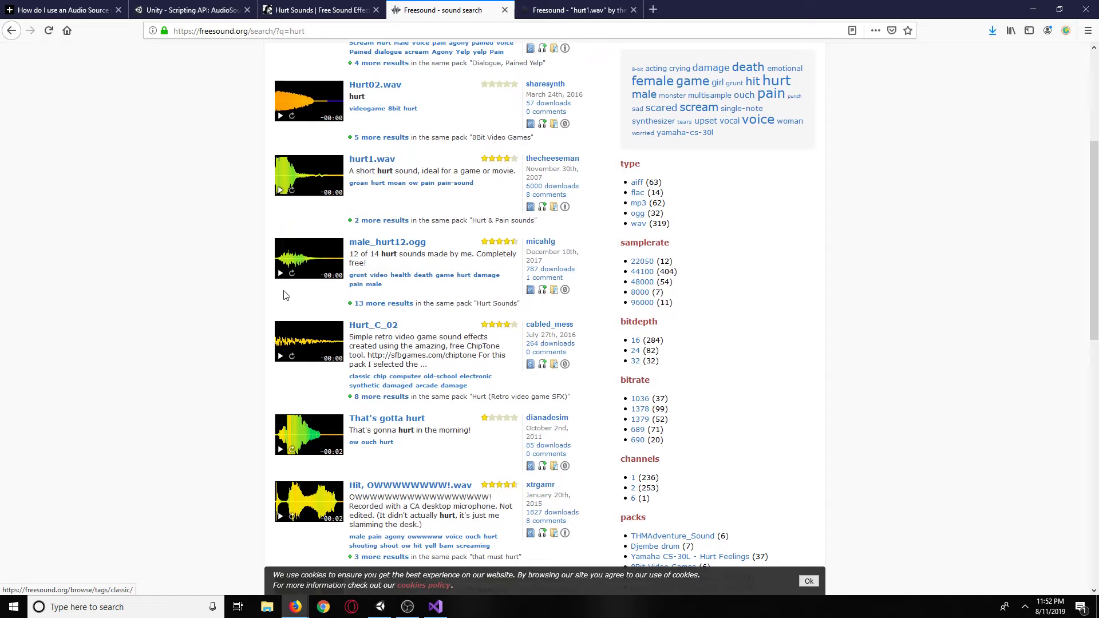
{"action": "left_click", "coordinate": [280, 274]}
{"action": "left_click", "coordinate": [375, 242]}
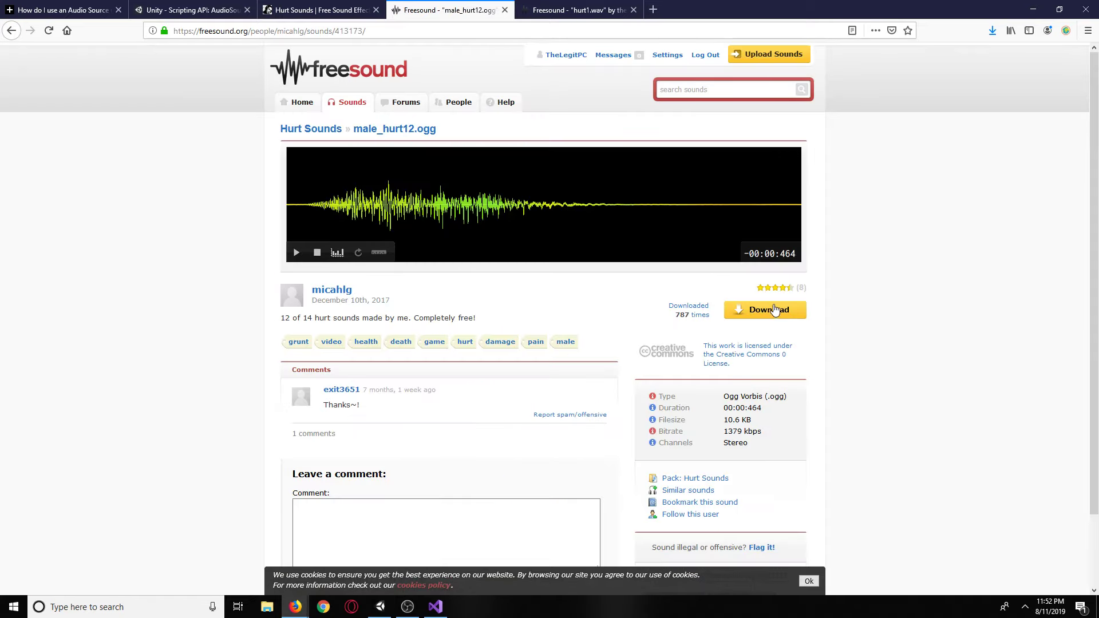
{"action": "left_click", "coordinate": [767, 309]}
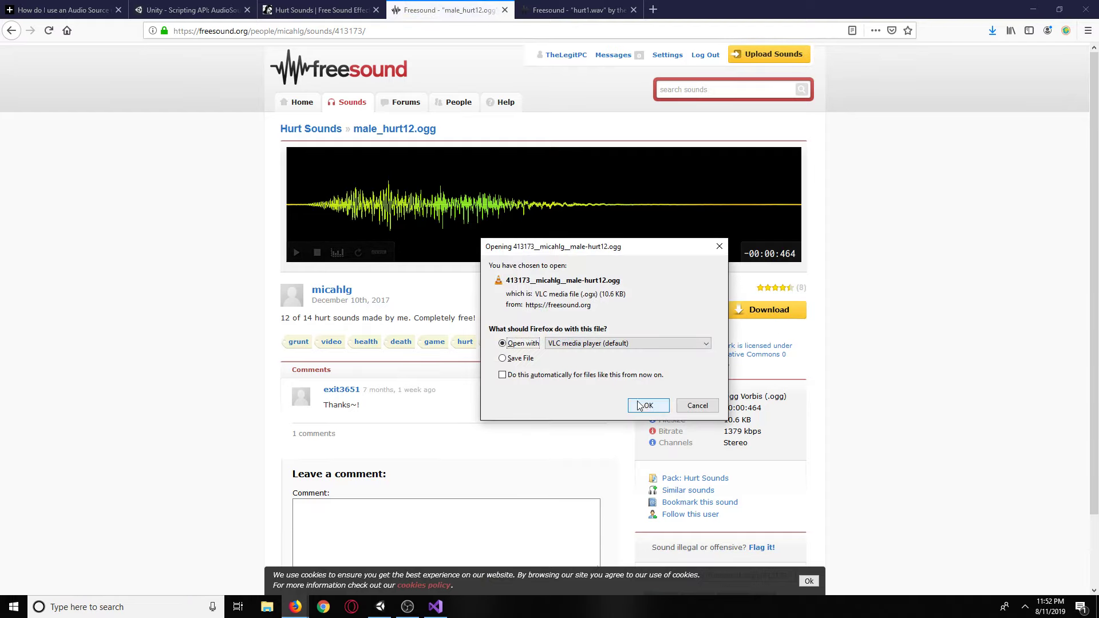
{"action": "left_click", "coordinate": [517, 359]}
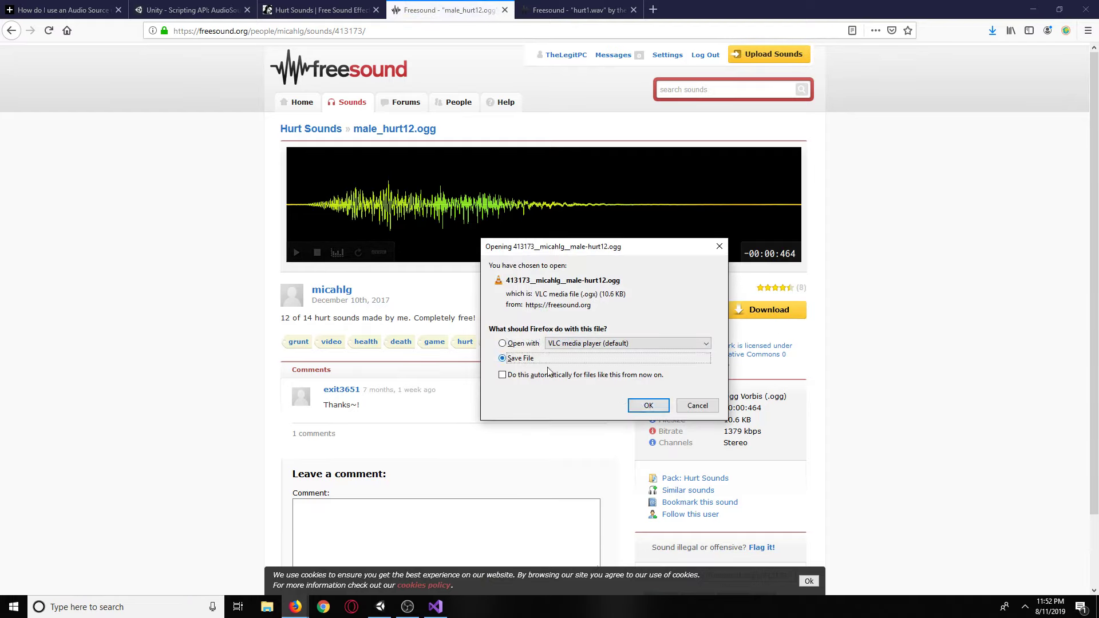
{"action": "left_click", "coordinate": [648, 405]}
Go back to the Freesound hurt results and preview Hurt2 - "It hurts!" and Hurt 1 - (Male).
{"action": "left_click", "coordinate": [327, 8]}
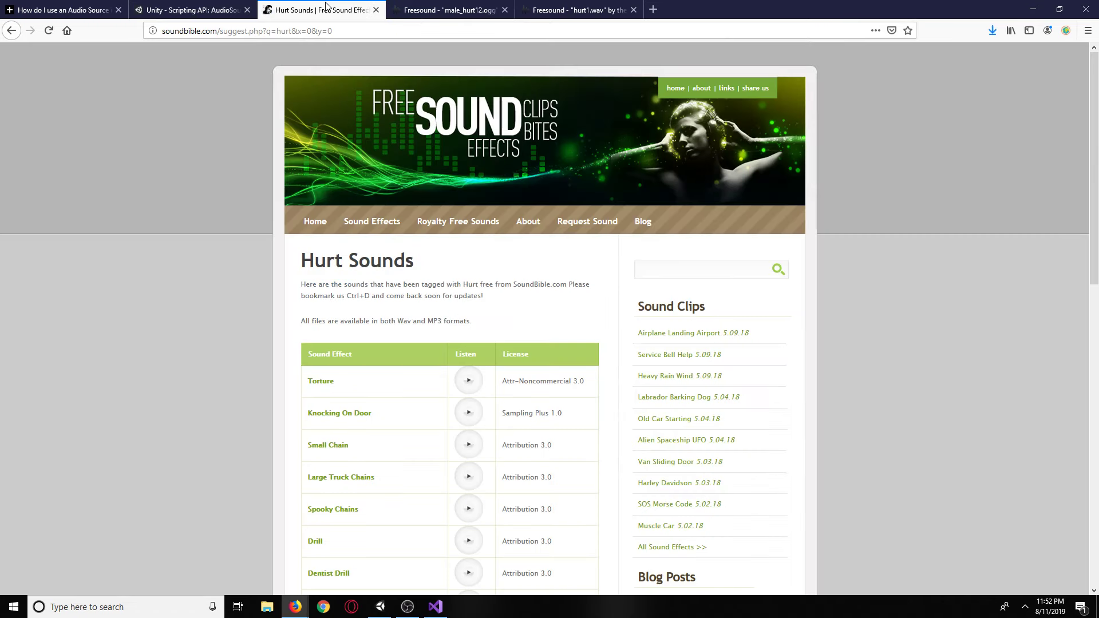
{"action": "left_click", "coordinate": [452, 8]}
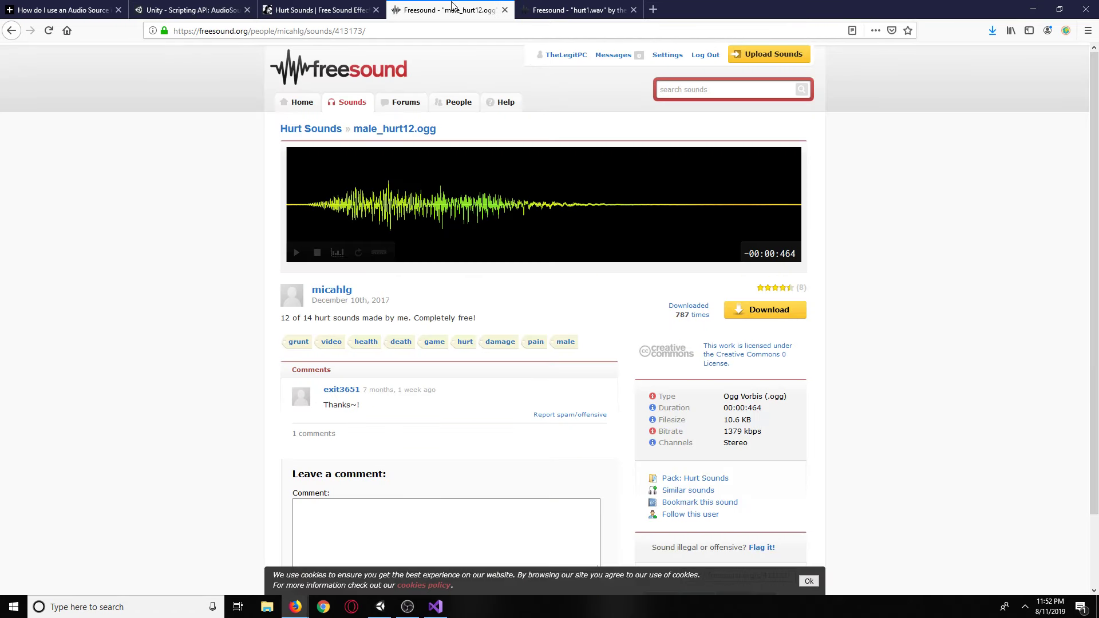
{"action": "left_click", "coordinate": [12, 30]}
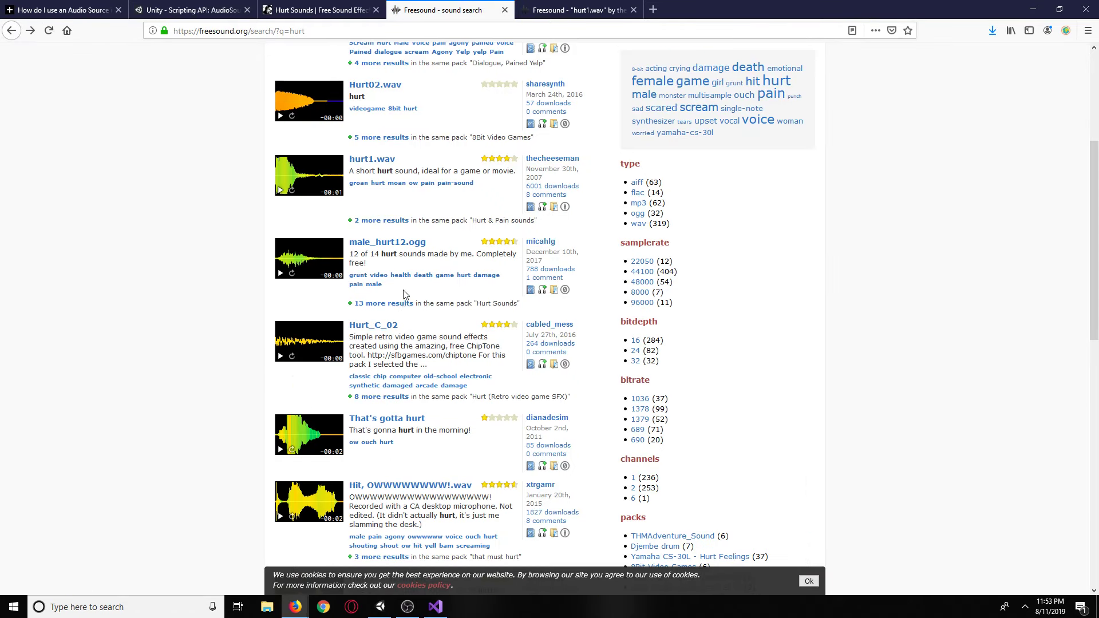
{"action": "scroll", "coordinate": [287, 483], "scroll_direction": "down", "scroll_amount": 3}
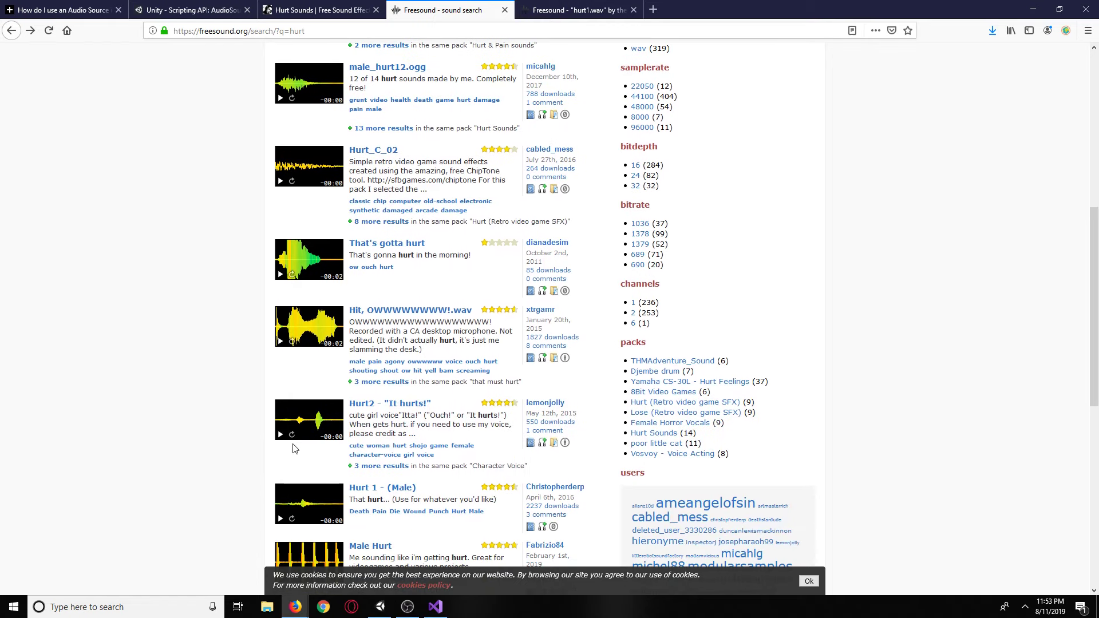
{"action": "left_click", "coordinate": [280, 435]}
{"action": "left_click", "coordinate": [280, 434]}
{"action": "left_click", "coordinate": [281, 519]}
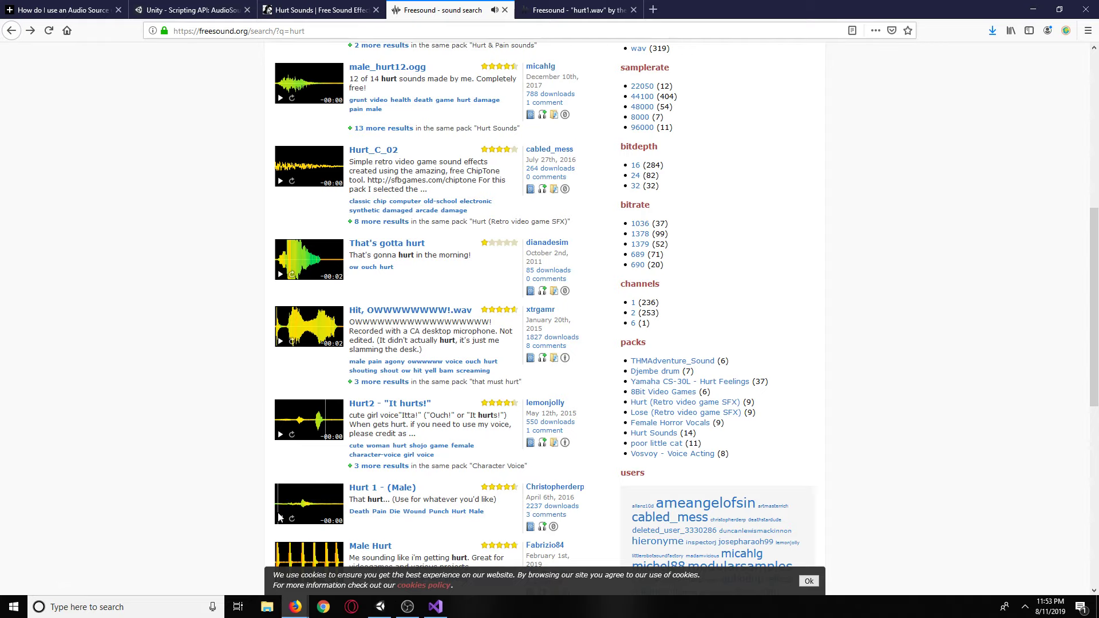
Open the sound page for Hurt 1 - (Male) and download the file to the computer.
{"action": "left_click", "coordinate": [381, 488]}
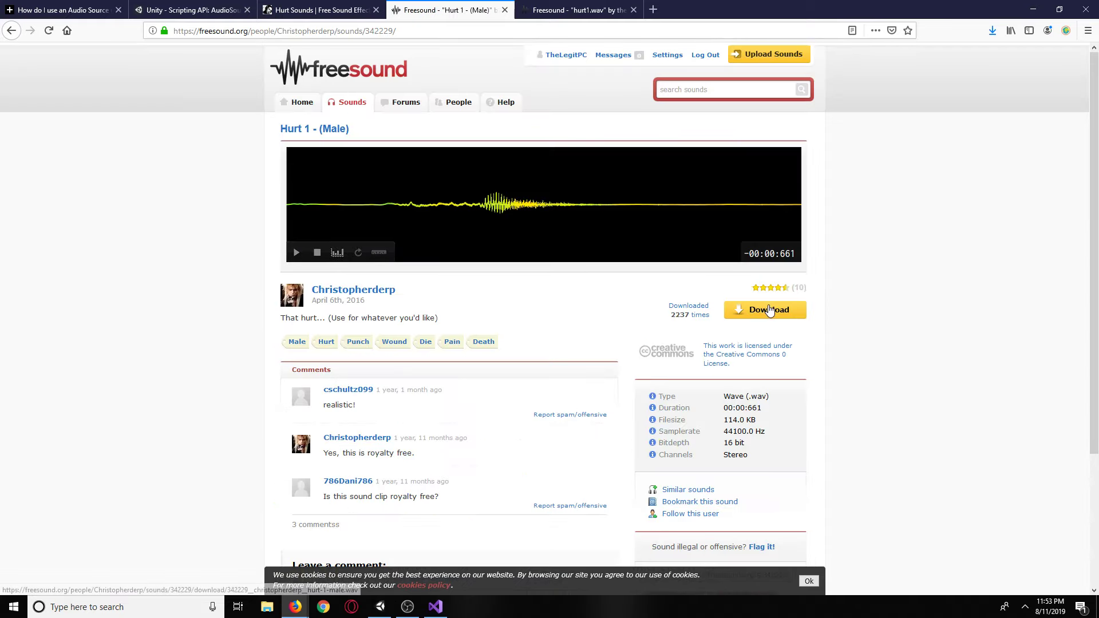
{"action": "left_click", "coordinate": [755, 307]}
{"action": "left_click", "coordinate": [648, 405]}
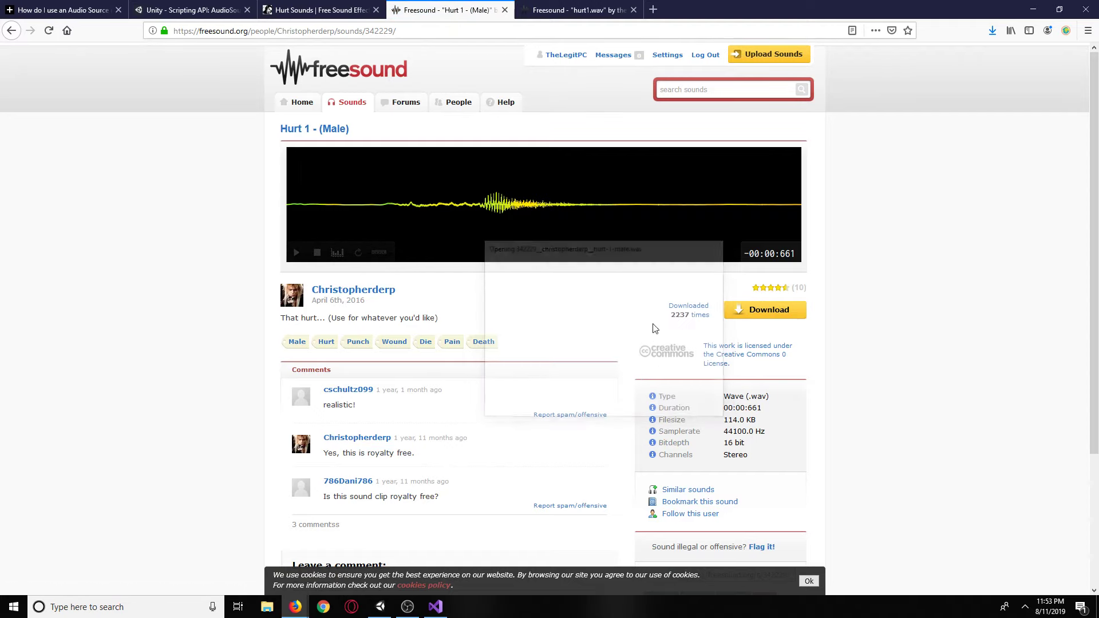
Return to the hurt results and search Freesound for "zombie".
{"action": "left_click", "coordinate": [569, 9]}
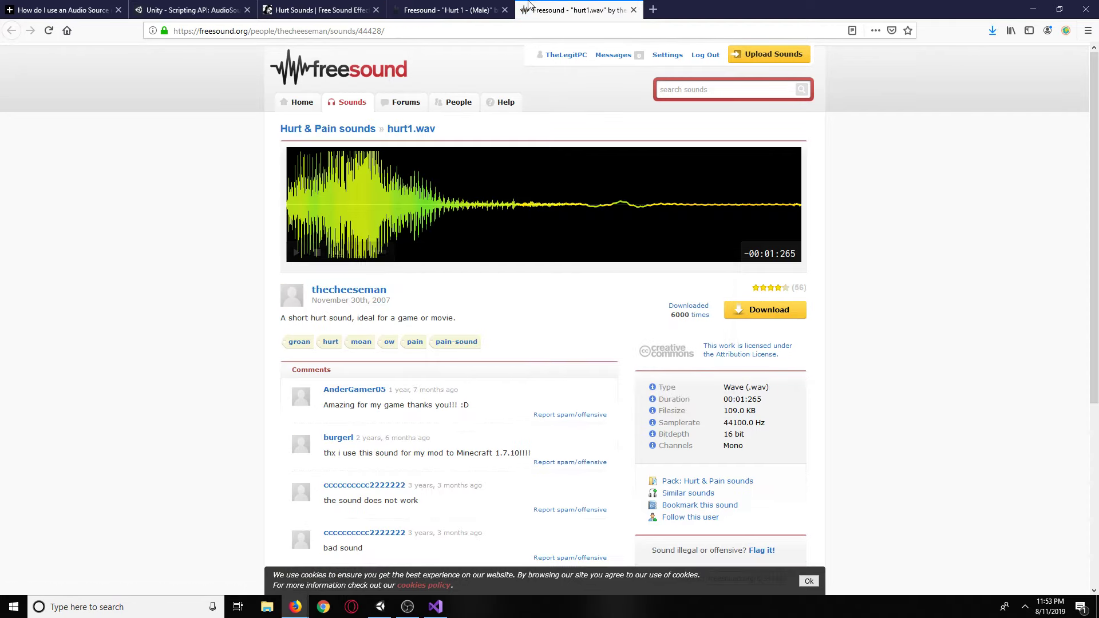
{"action": "left_click", "coordinate": [421, 9]}
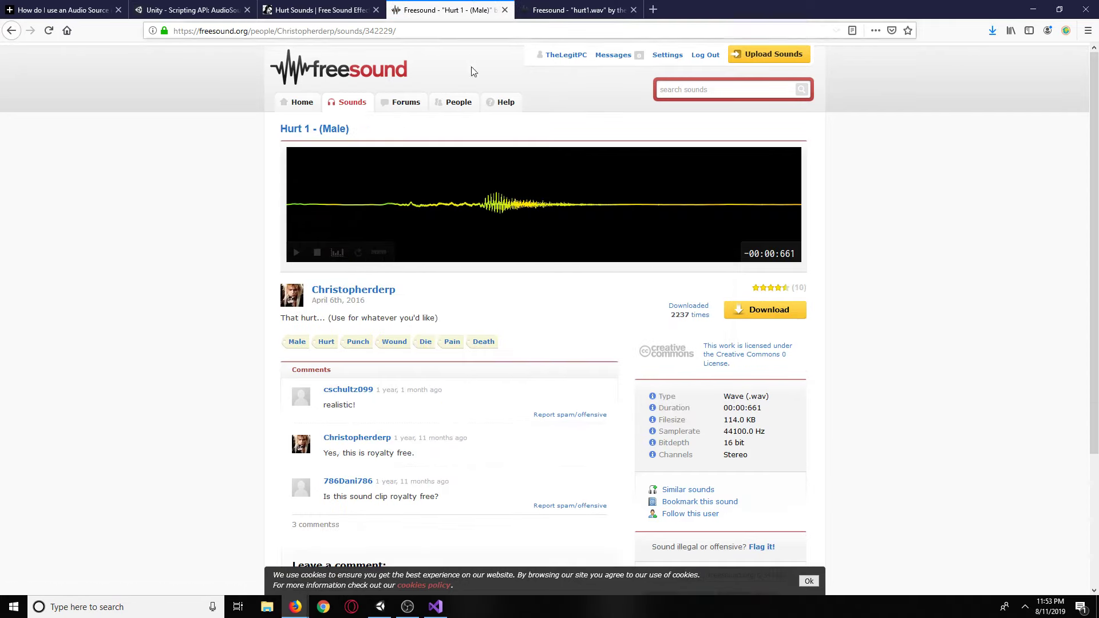
{"action": "left_click", "coordinate": [12, 31]}
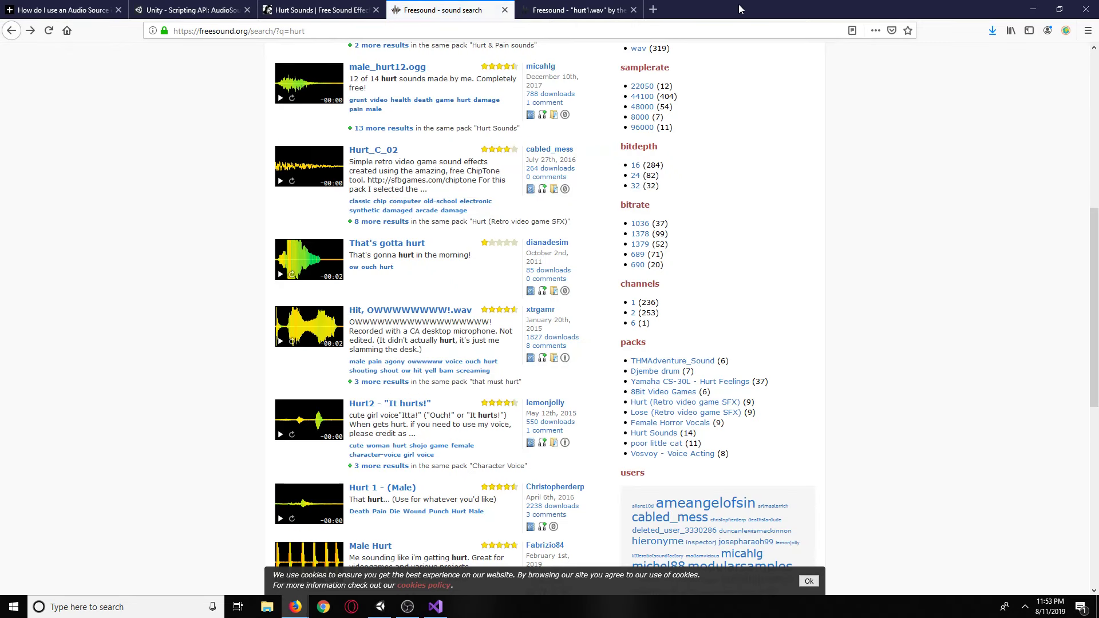
{"action": "scroll", "coordinate": [728, 82], "scroll_direction": "up", "scroll_amount": 7}
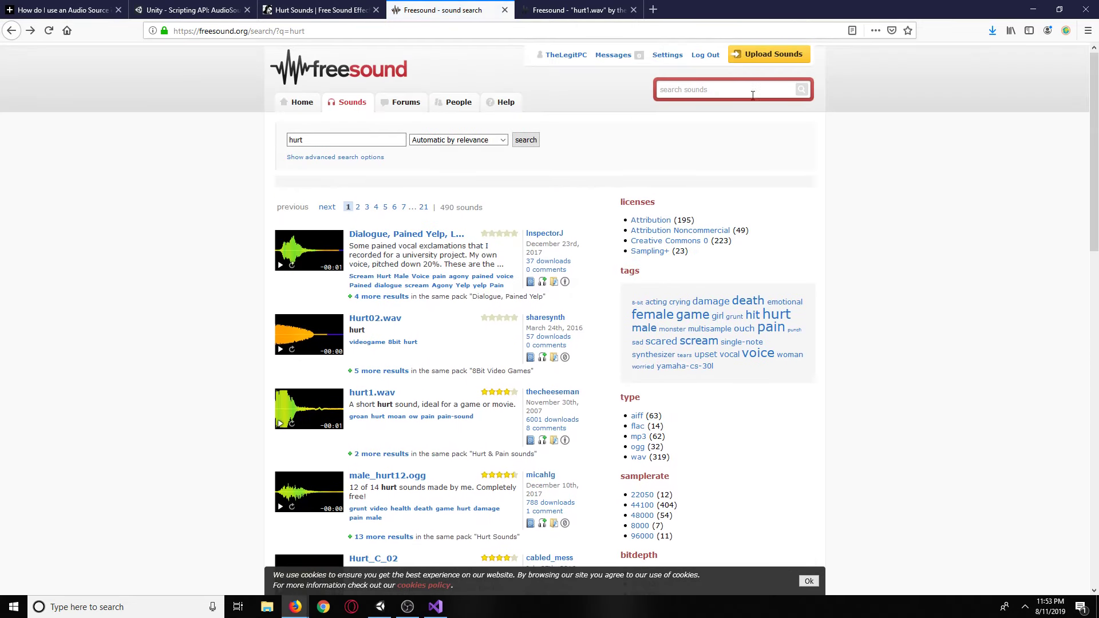
{"action": "left_click", "coordinate": [712, 90]}
{"action": "type", "text": "zombie"}
{"action": "key", "text": "Return"}
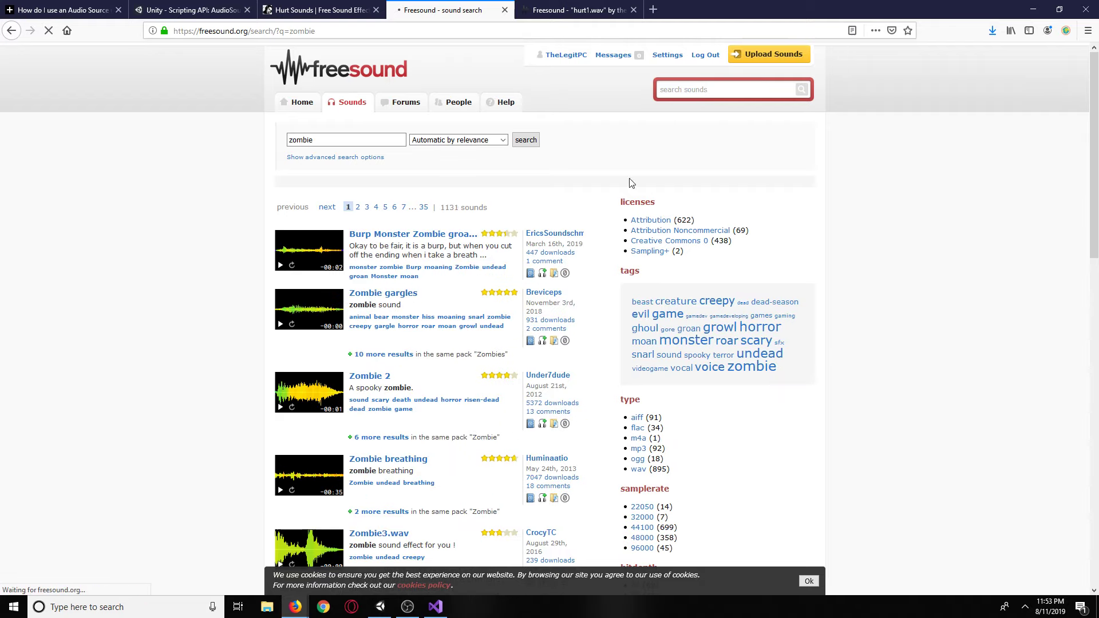
Preview Zombie gargles, Zombie 2, Zombie breathing and Zombie3.wav, and look through the remaining zombie results.
{"action": "left_click", "coordinate": [280, 325]}
{"action": "left_click", "coordinate": [280, 408]}
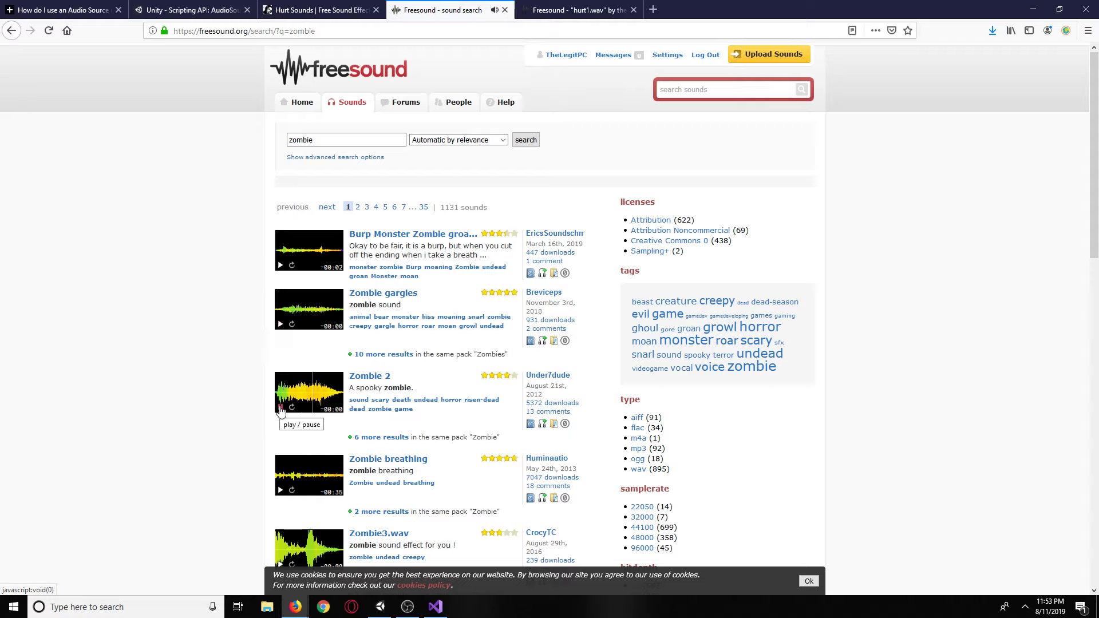
{"action": "left_click", "coordinate": [280, 490]}
{"action": "left_click", "coordinate": [280, 491]}
{"action": "scroll", "coordinate": [281, 493], "scroll_direction": "down", "scroll_amount": 3}
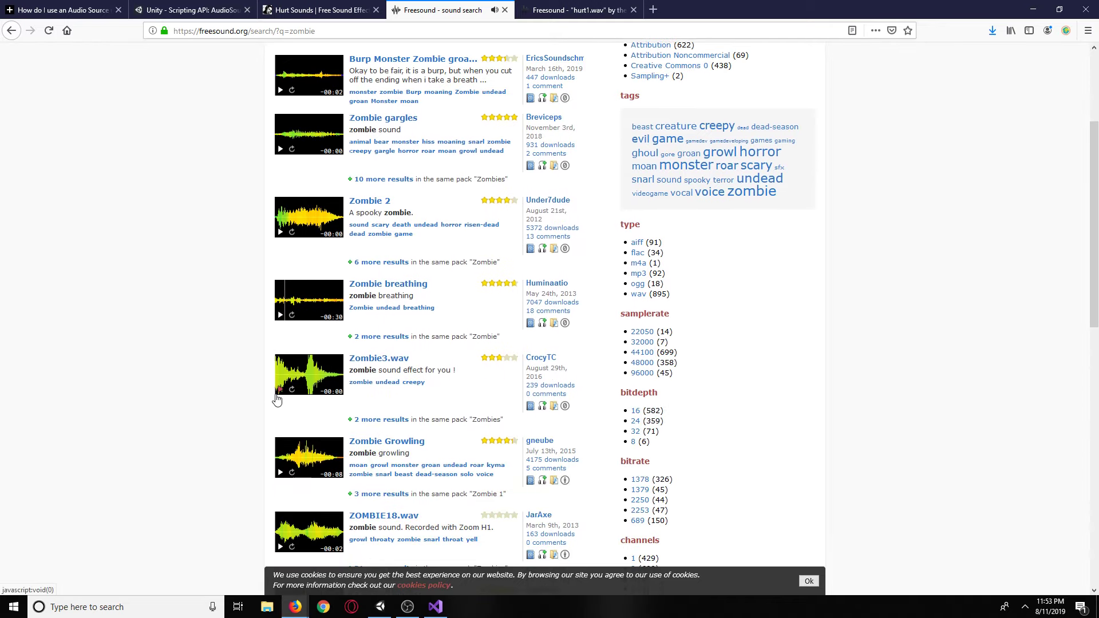
{"action": "left_click", "coordinate": [277, 394]}
{"action": "scroll", "coordinate": [277, 480], "scroll_direction": "down", "scroll_amount": 3}
{"action": "scroll", "coordinate": [277, 480], "scroll_direction": "down", "scroll_amount": 2}
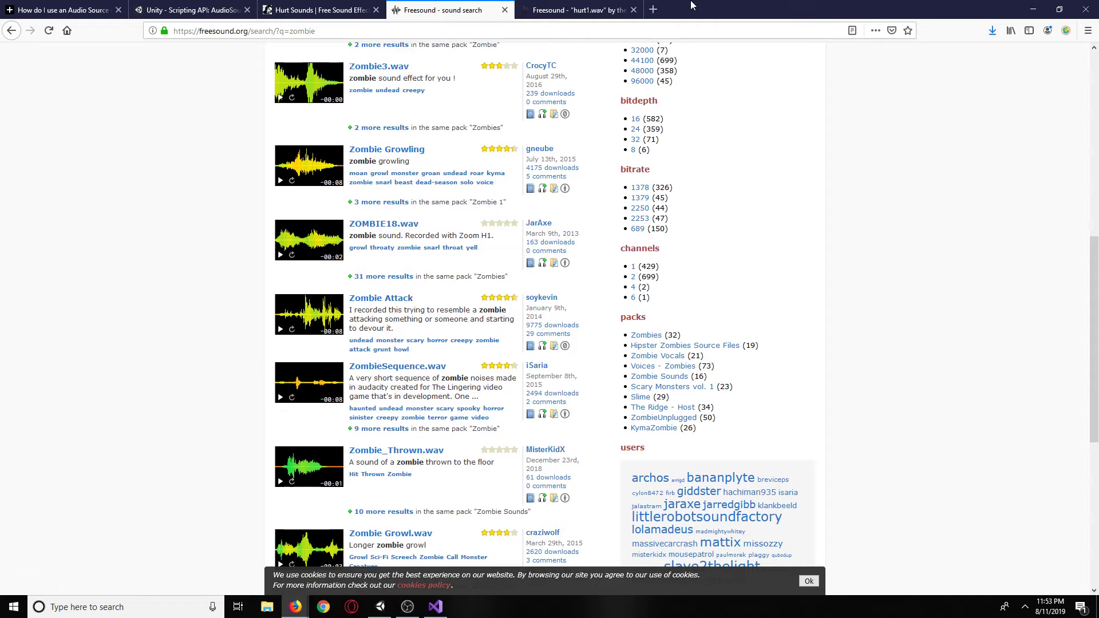
Switch to Unity and create a new Audio Source object in the alamov1 scene.
{"action": "left_click", "coordinate": [1033, 9]}
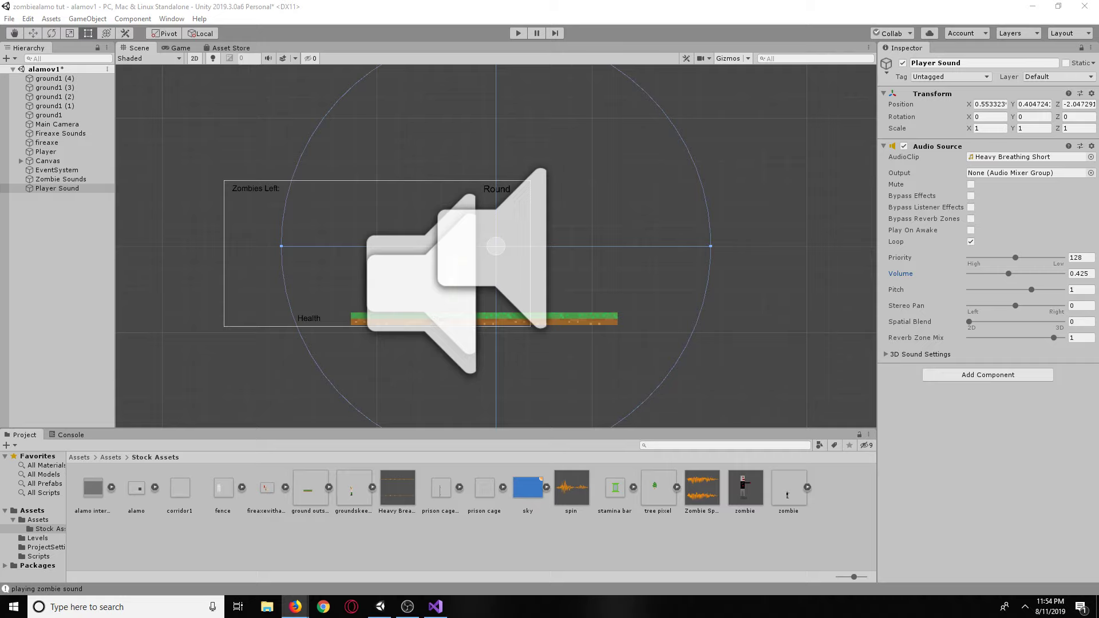
{"action": "left_click", "coordinate": [724, 538]}
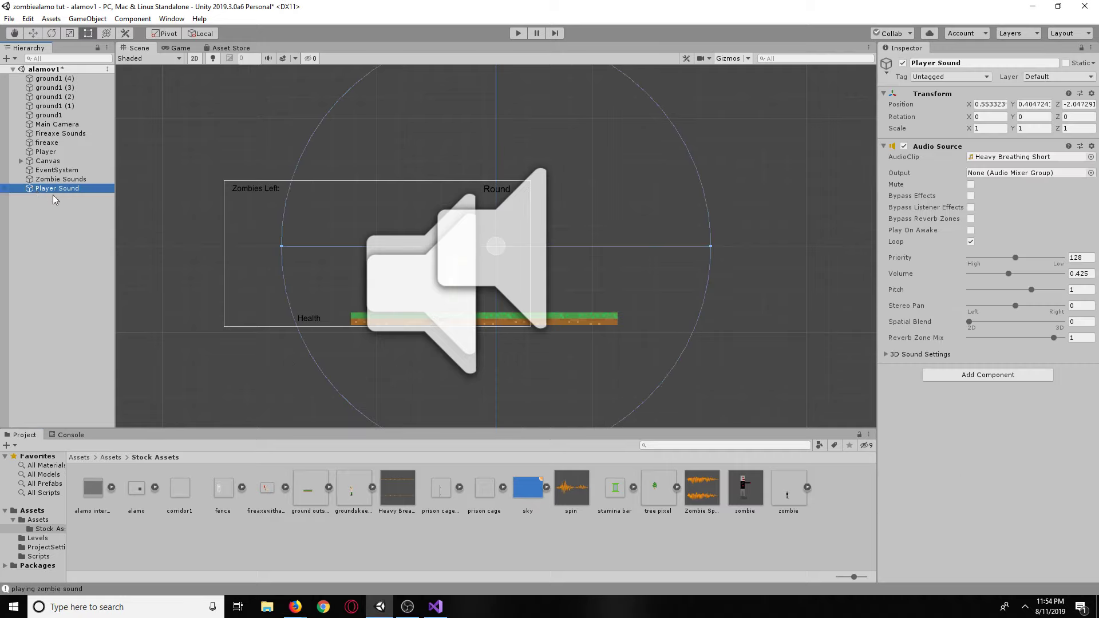
{"action": "right_click", "coordinate": [70, 217]}
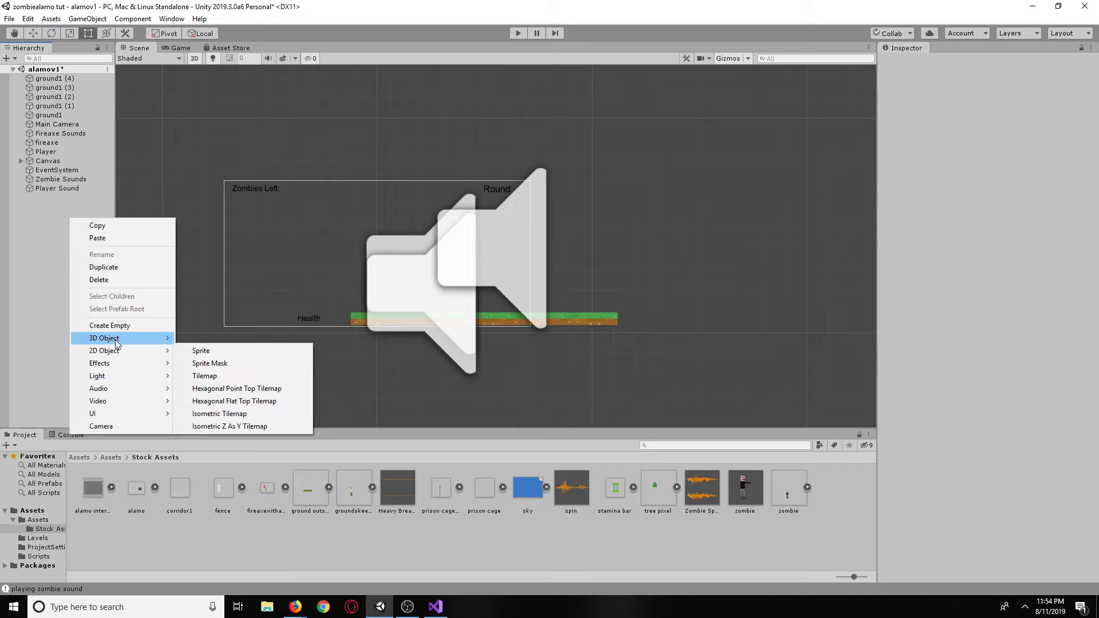
{"action": "mouse_move", "coordinate": [126, 342]}
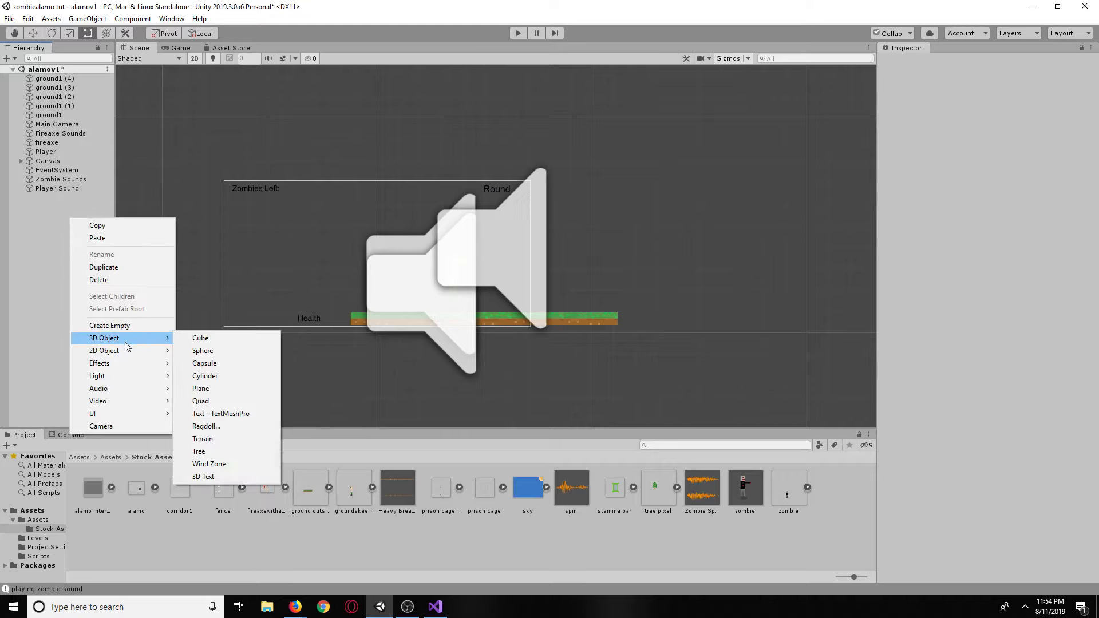
{"action": "mouse_move", "coordinate": [163, 389]}
{"action": "left_click", "coordinate": [200, 389]}
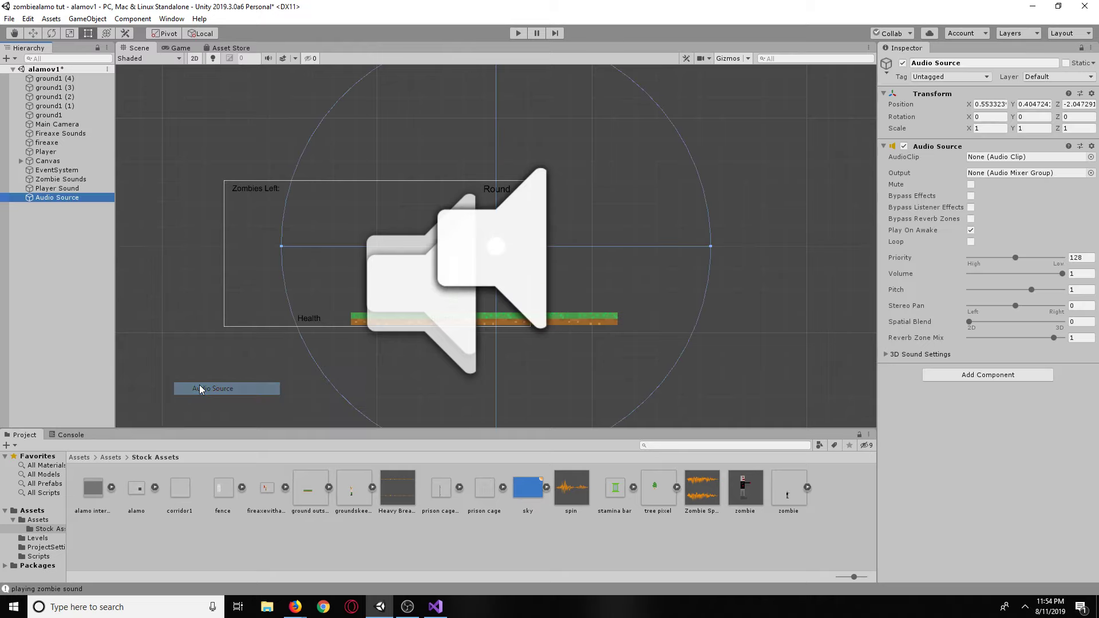
Rename the new Audio Source object as Player Hurt.
{"action": "right_click", "coordinate": [50, 199]}
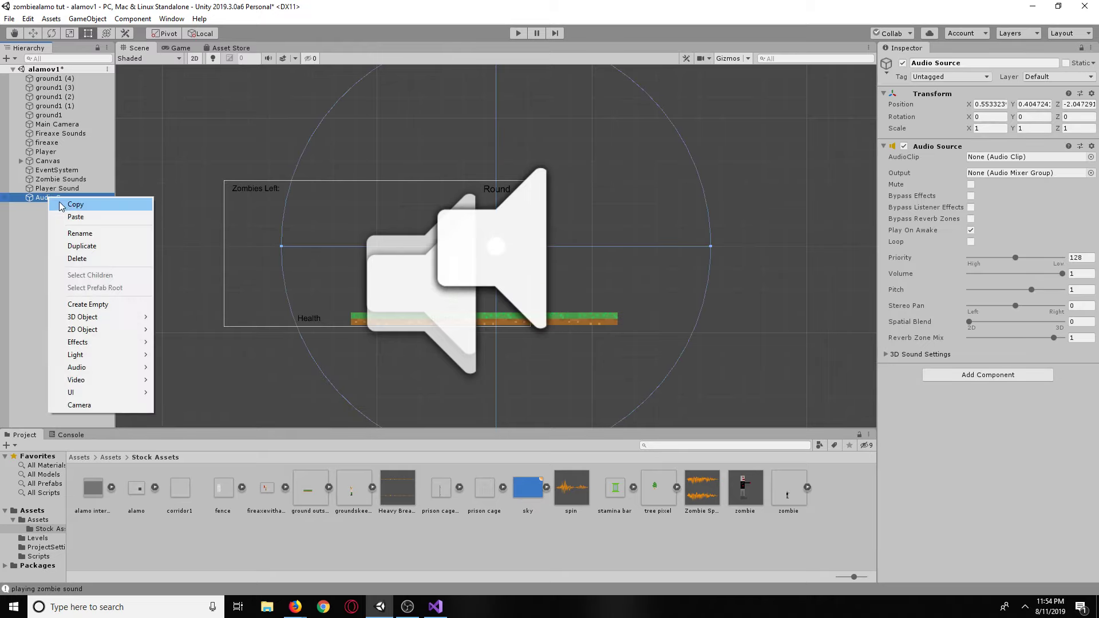
{"action": "left_click", "coordinate": [94, 232]}
{"action": "type", "text": "Pl"}
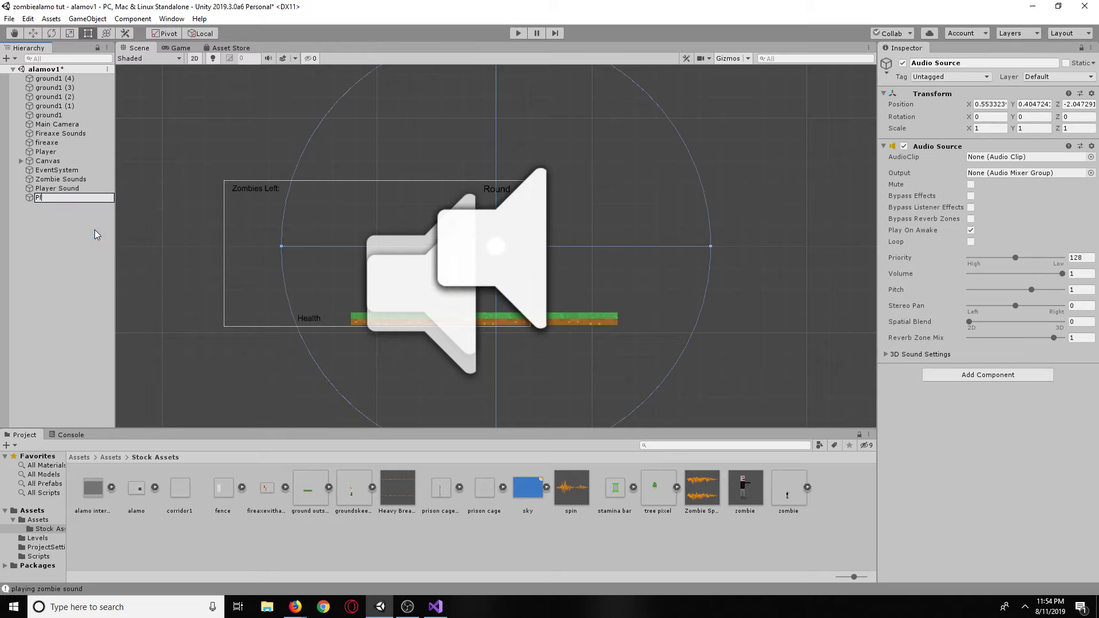
{"action": "type", "text": "ayer Hurt"}
{"action": "key", "text": "Return"}
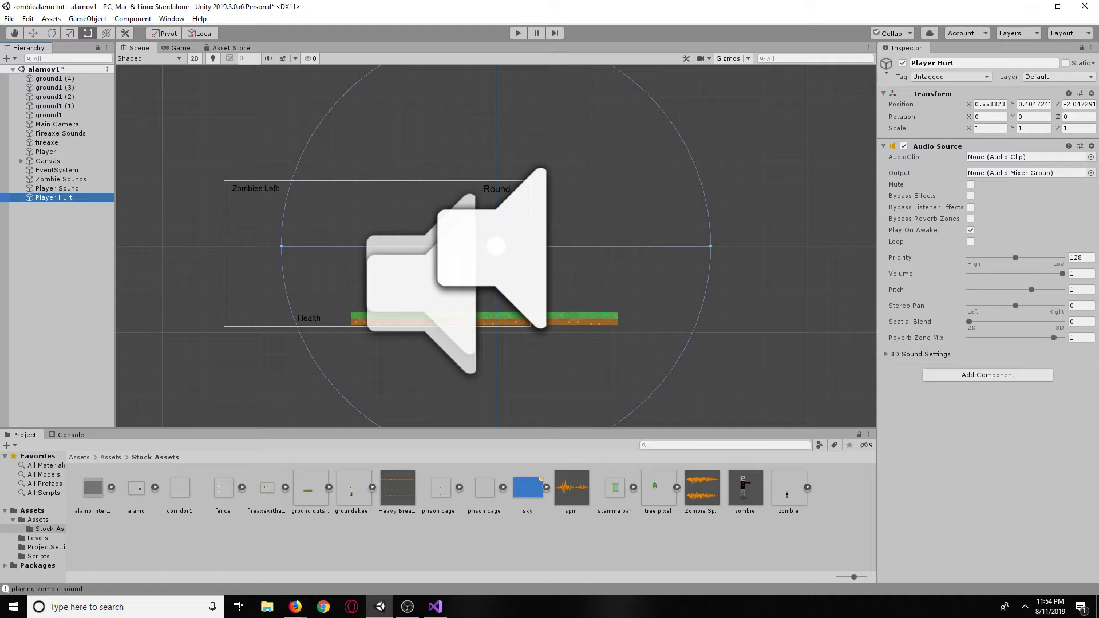
Import the downloaded male-hurt12.ogg from File Explorer into the Stock Assets folder and delete the imported asset.
{"action": "key", "text": "super+e"}
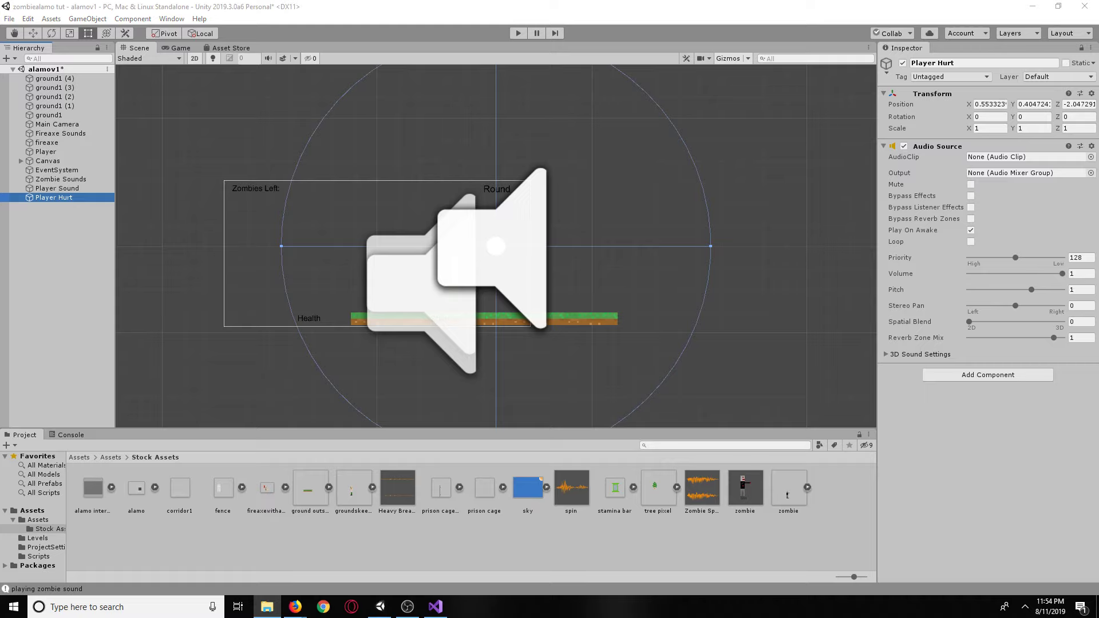
{"action": "left_click_drag", "start_coordinate": [904, 478], "coordinate": [695, 528]}
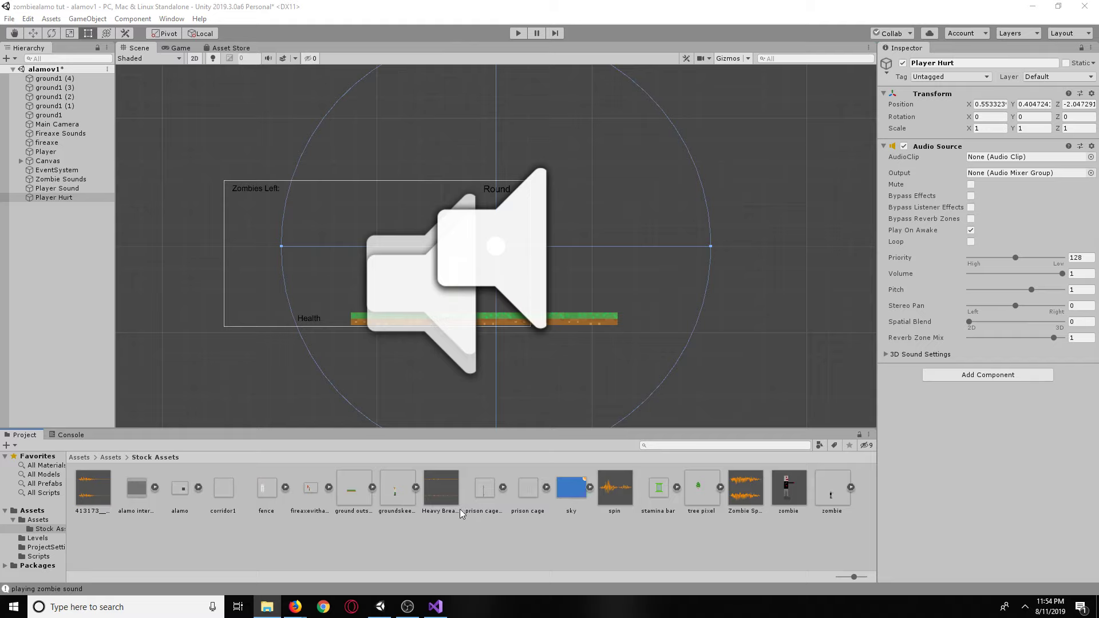
{"action": "left_click", "coordinate": [94, 493]}
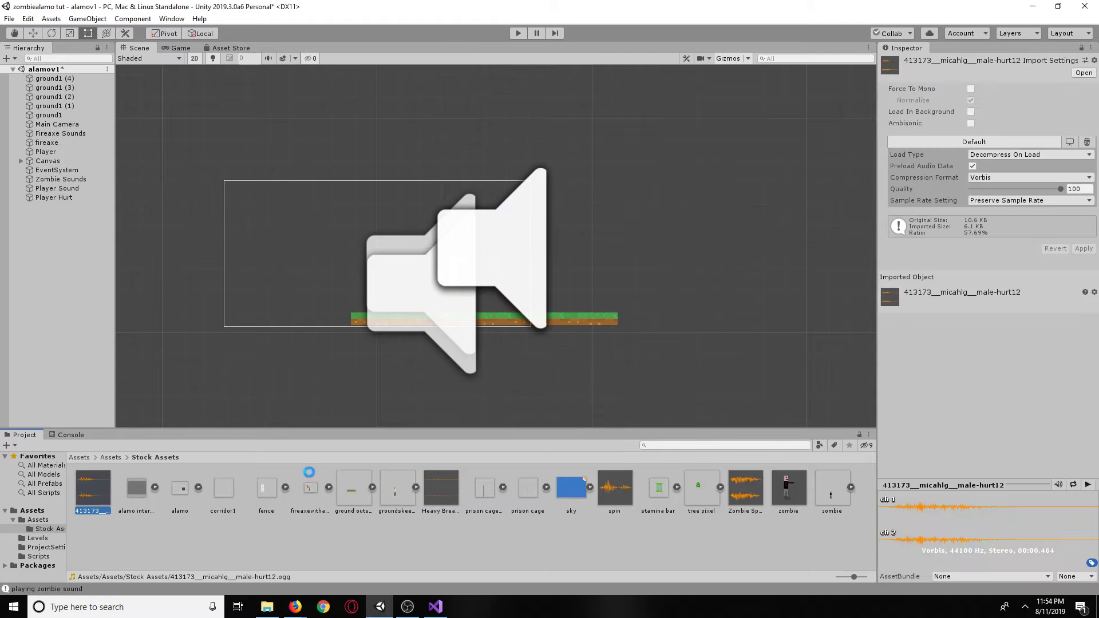
{"action": "key", "text": "Delete"}
{"action": "left_click", "coordinate": [563, 328]}
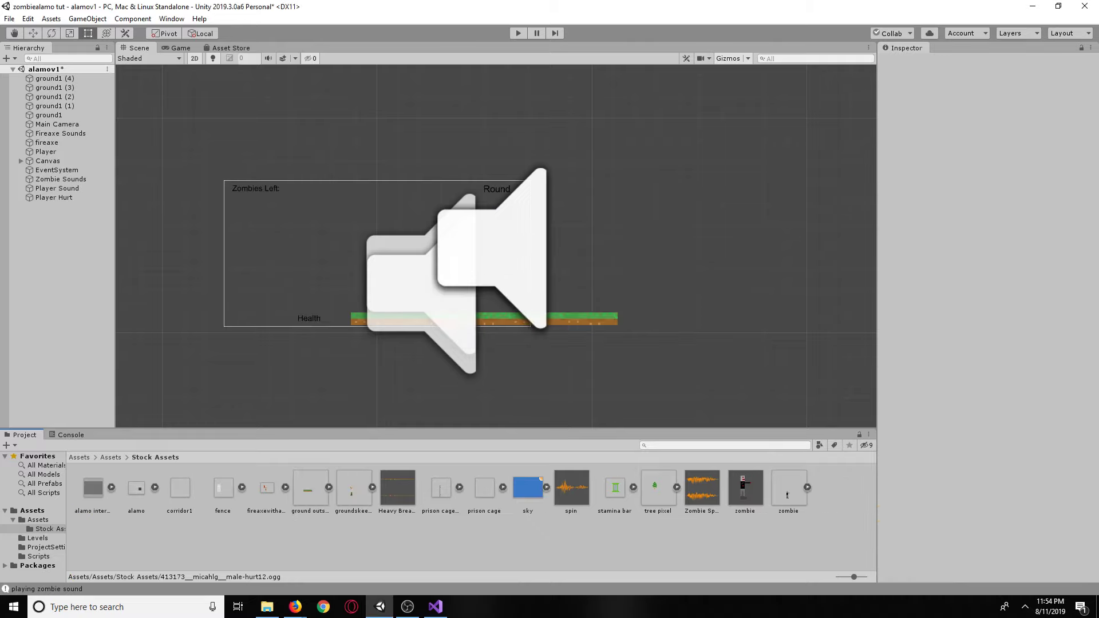
Import Groundskeeper Hurt.ogg and the two downloaded hurt WAV files from File Explorer into Stock Assets and inspect the imported clips.
{"action": "key", "text": "alt+Tab"}
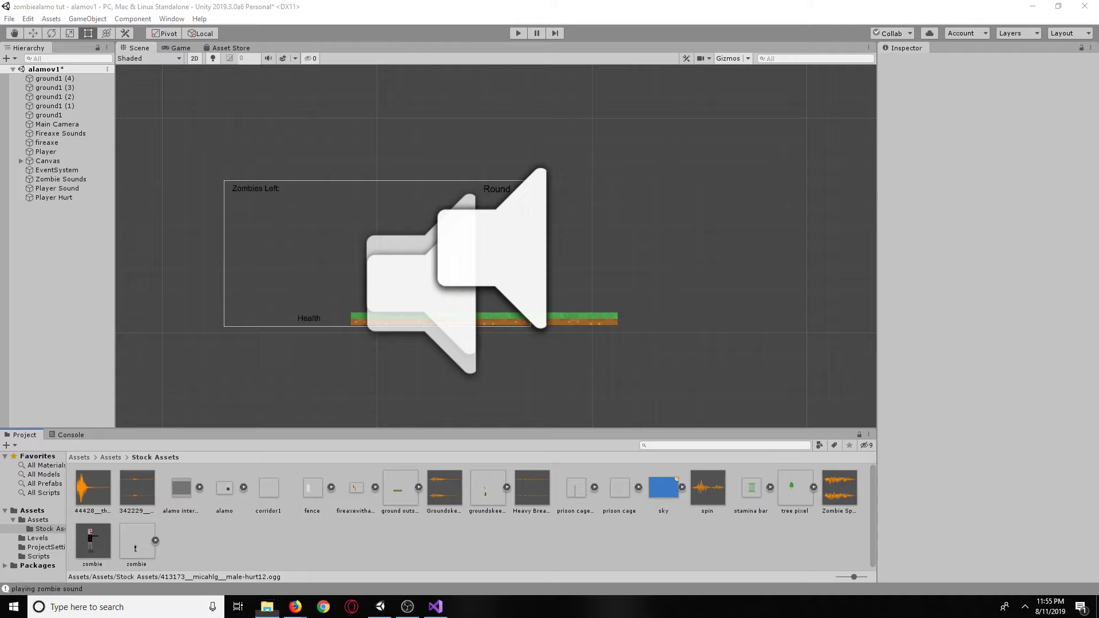
{"action": "left_click", "coordinate": [107, 503]}
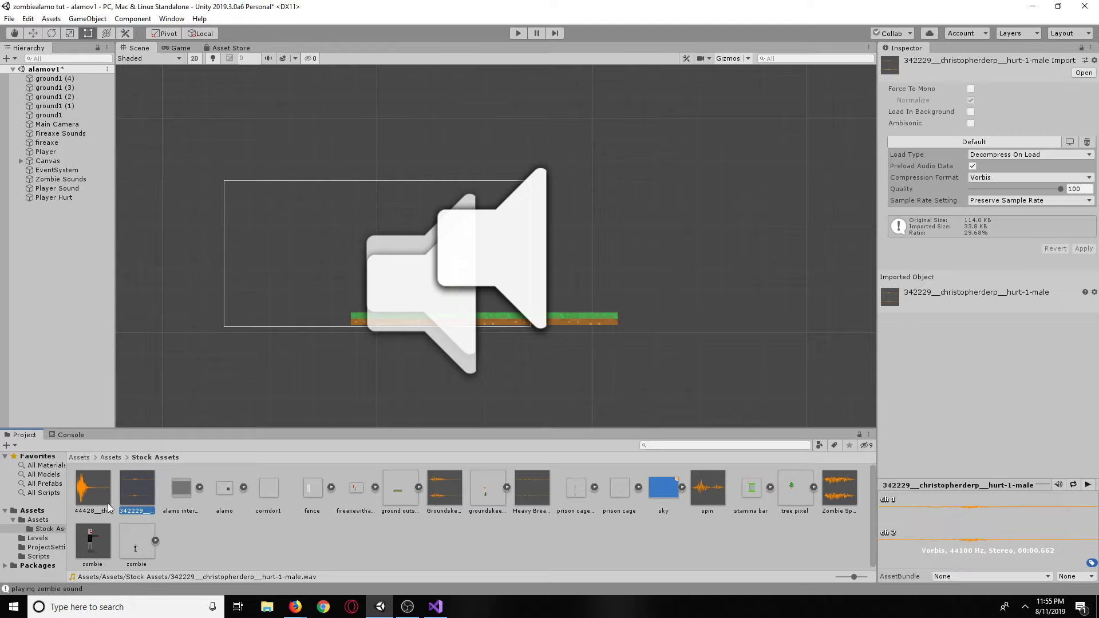
{"action": "left_click", "coordinate": [124, 495]}
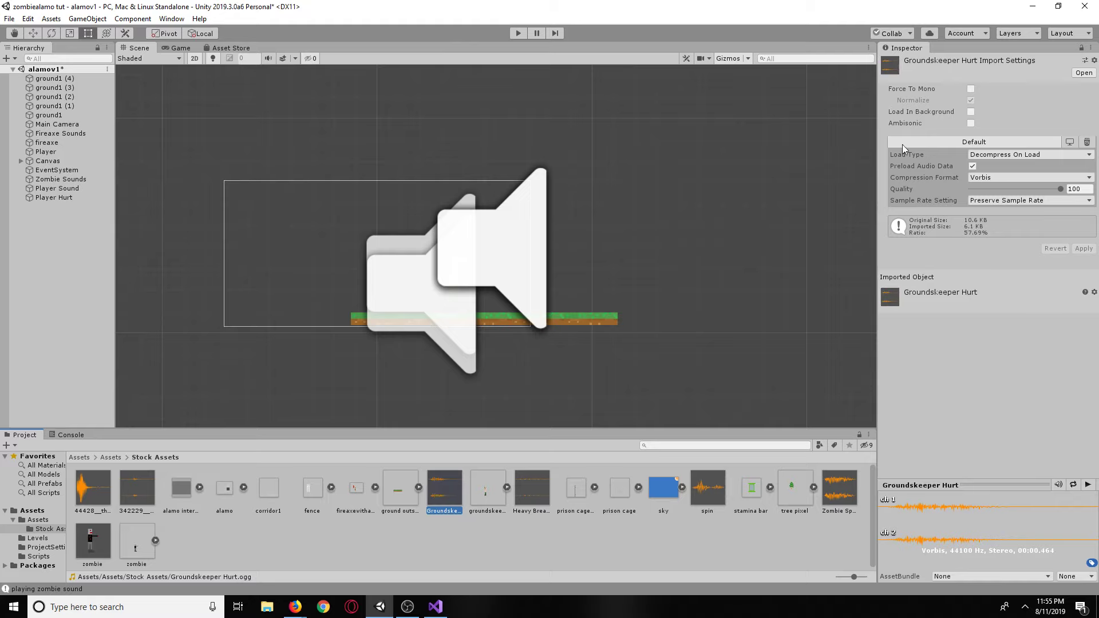
Assign the Groundskeeper Hurt clip to the Player Hurt audio source and preview the clip.
{"action": "left_click", "coordinate": [65, 199]}
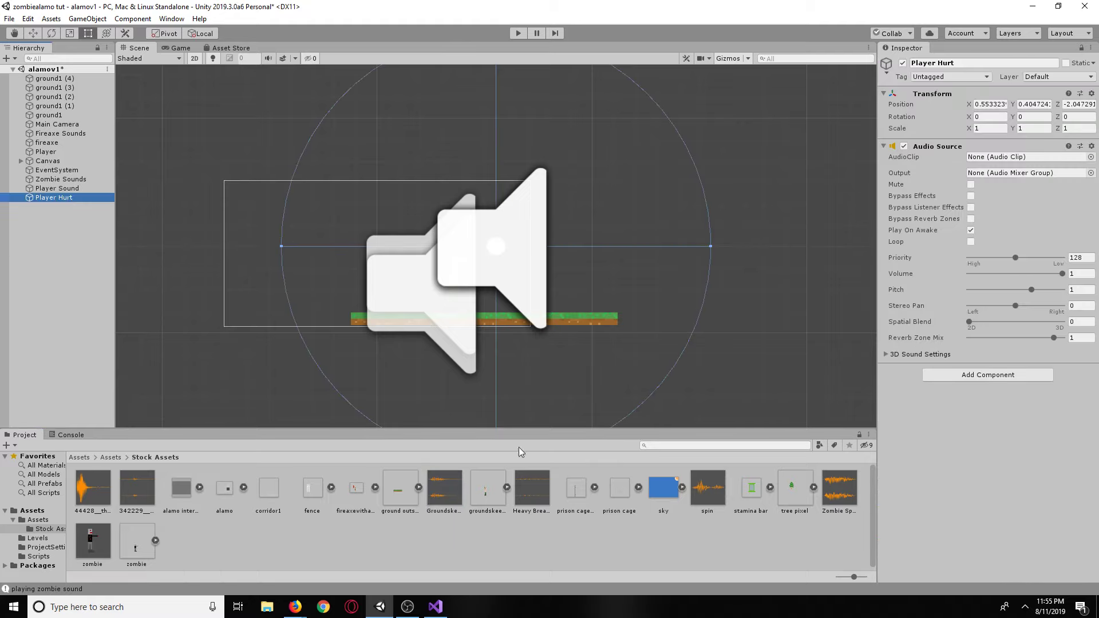
{"action": "left_click_drag", "start_coordinate": [444, 496], "coordinate": [1001, 158]}
{"action": "double_click", "coordinate": [456, 490]}
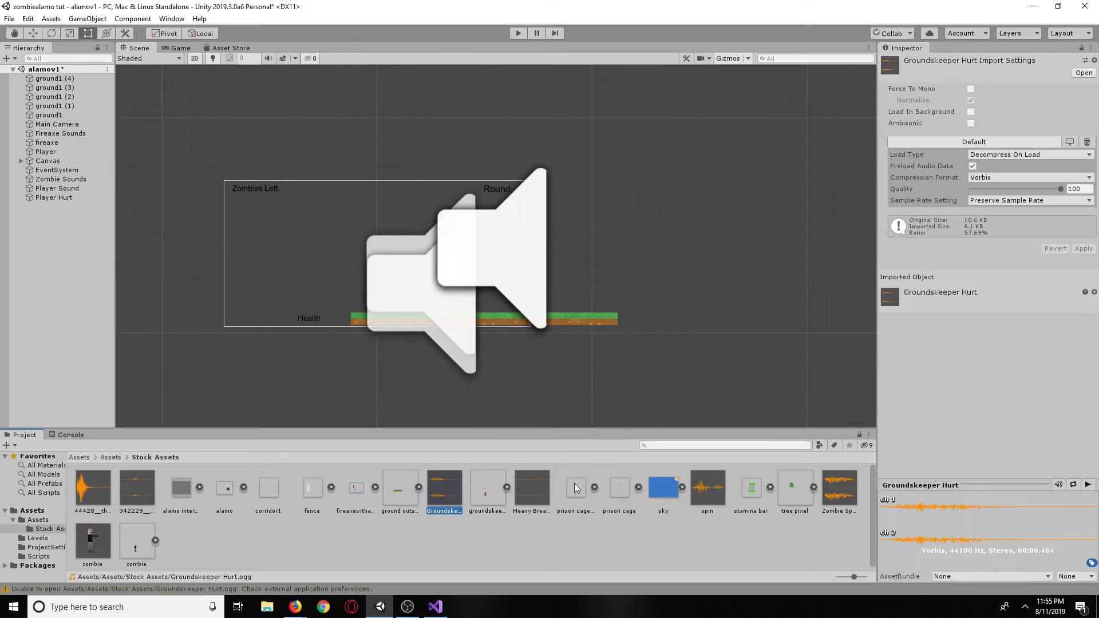
{"action": "left_click", "coordinate": [1088, 485]}
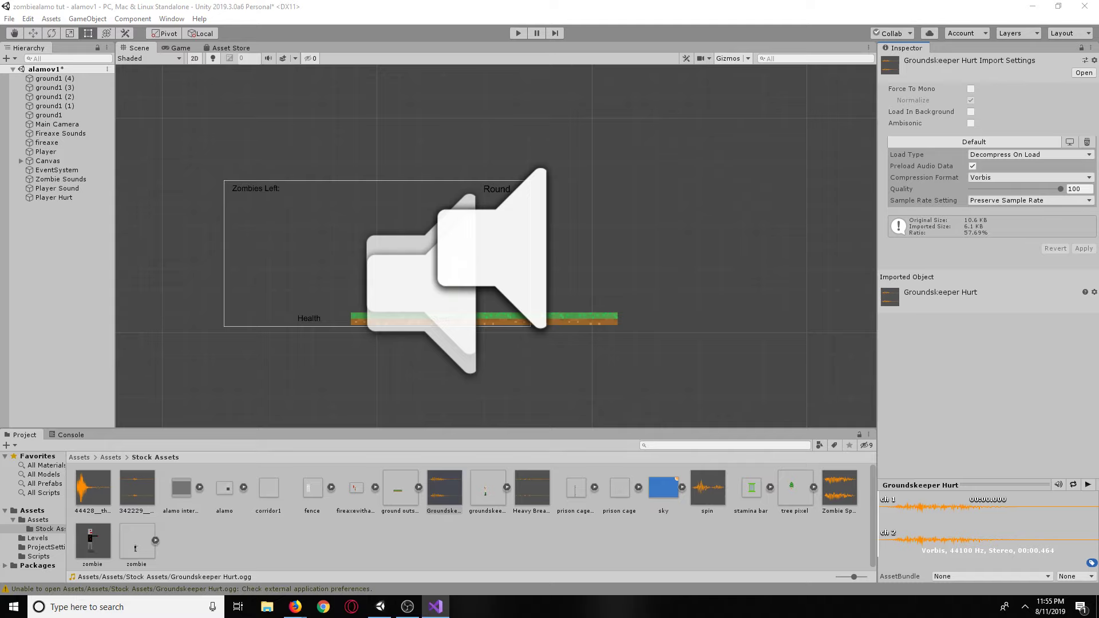
Turn off Play On Awake for the Player Hurt audio source.
{"action": "left_click", "coordinate": [61, 197]}
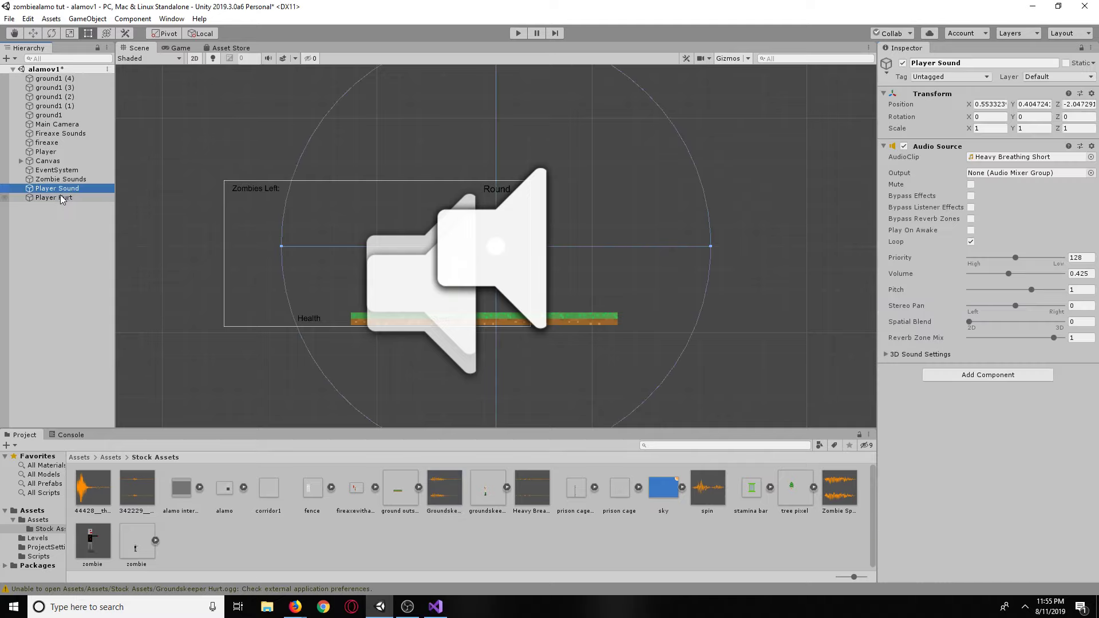
{"action": "left_click", "coordinate": [971, 230]}
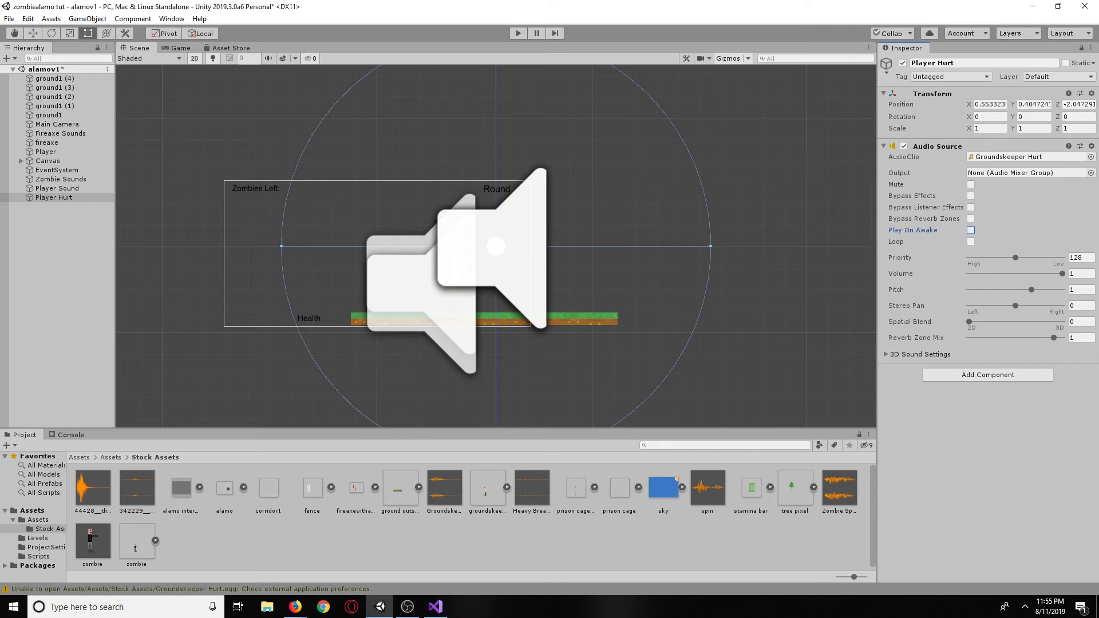
Switch to Visual Studio and examine GameController.cs, CharacterController.cs and zombie.cs for the player damage and collision code.
{"action": "left_click_drag", "start_coordinate": [796, 1], "coordinate": [788, 45]}
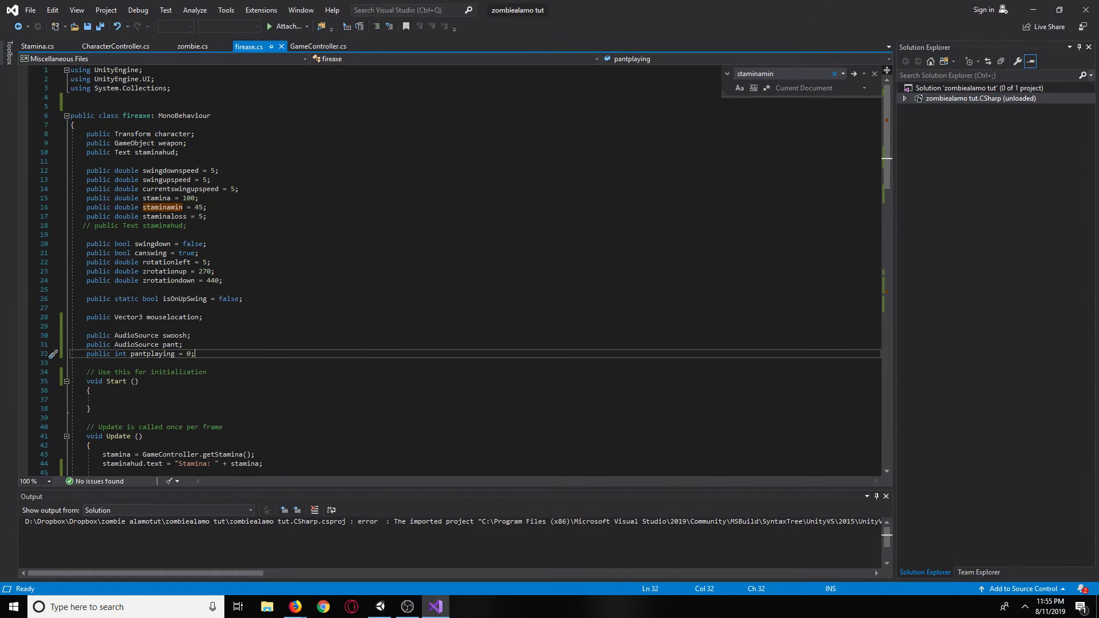
{"action": "left_click", "coordinate": [309, 46]}
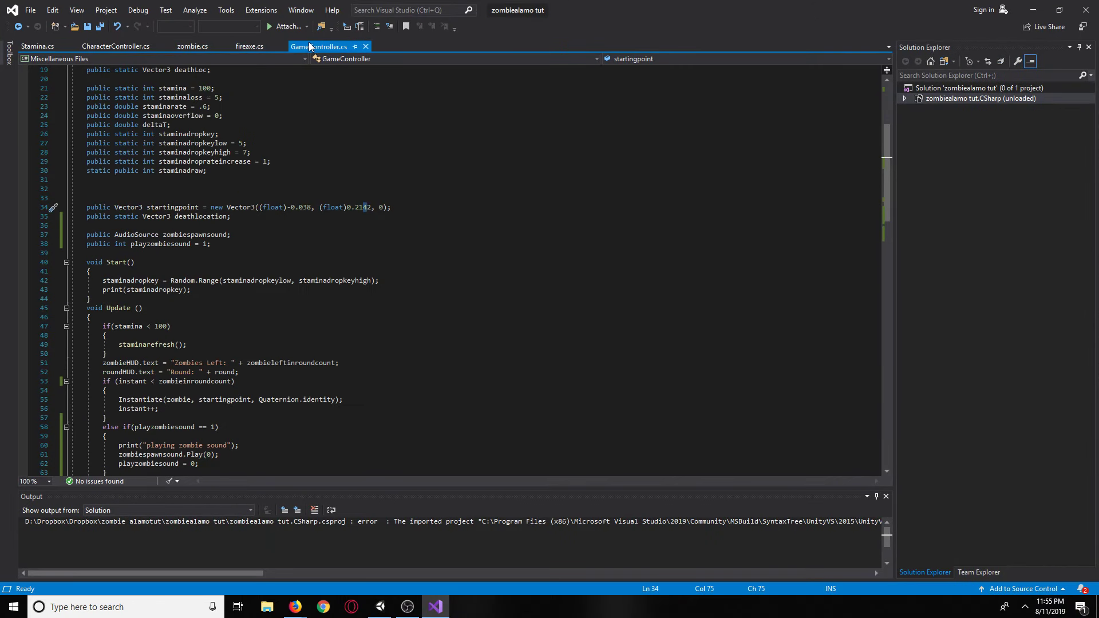
{"action": "scroll", "coordinate": [40, 90], "scroll_direction": "up", "scroll_amount": 3}
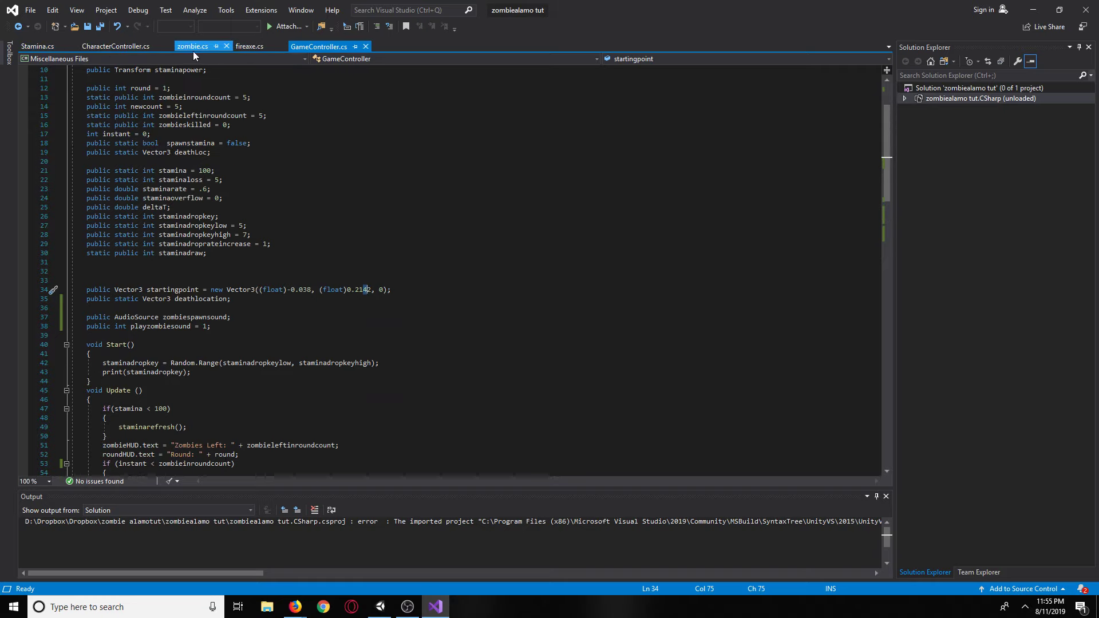
{"action": "left_click", "coordinate": [126, 46]}
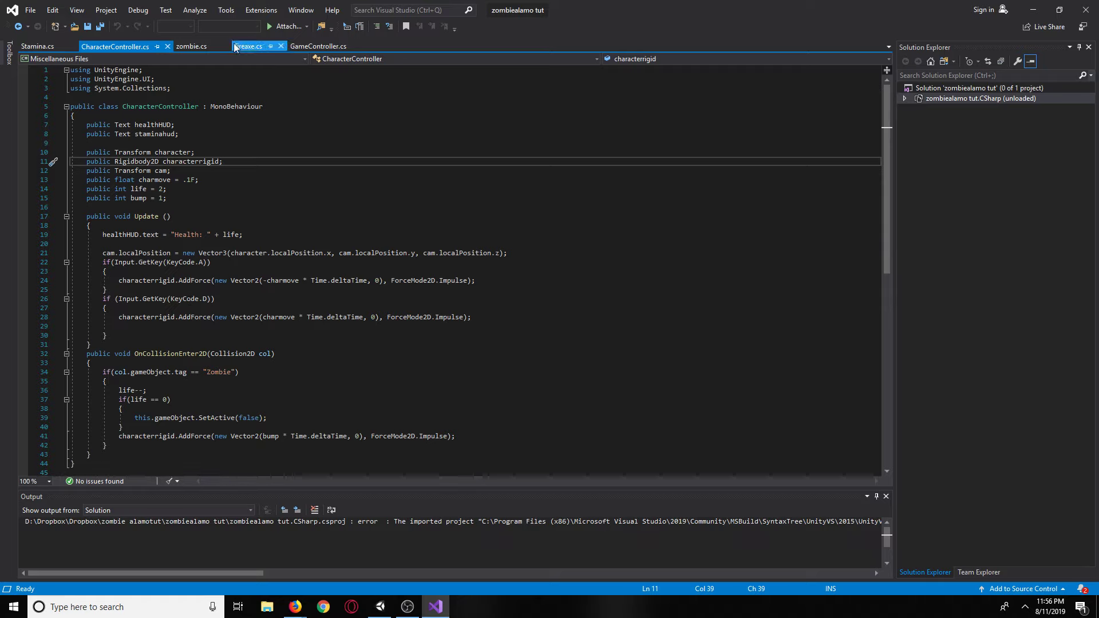
{"action": "left_click", "coordinate": [192, 45]}
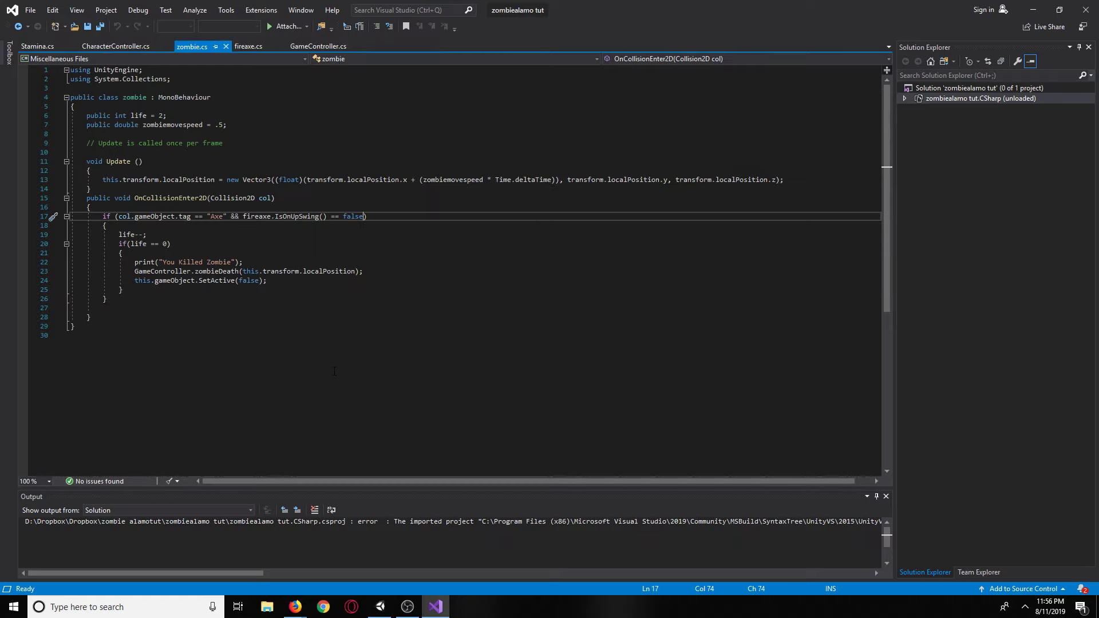
In CharacterController.cs, make room for a new line in the Zombie collision block and declare public AudioSource hurtsound; below the bump variable.
{"action": "left_click", "coordinate": [104, 47]}
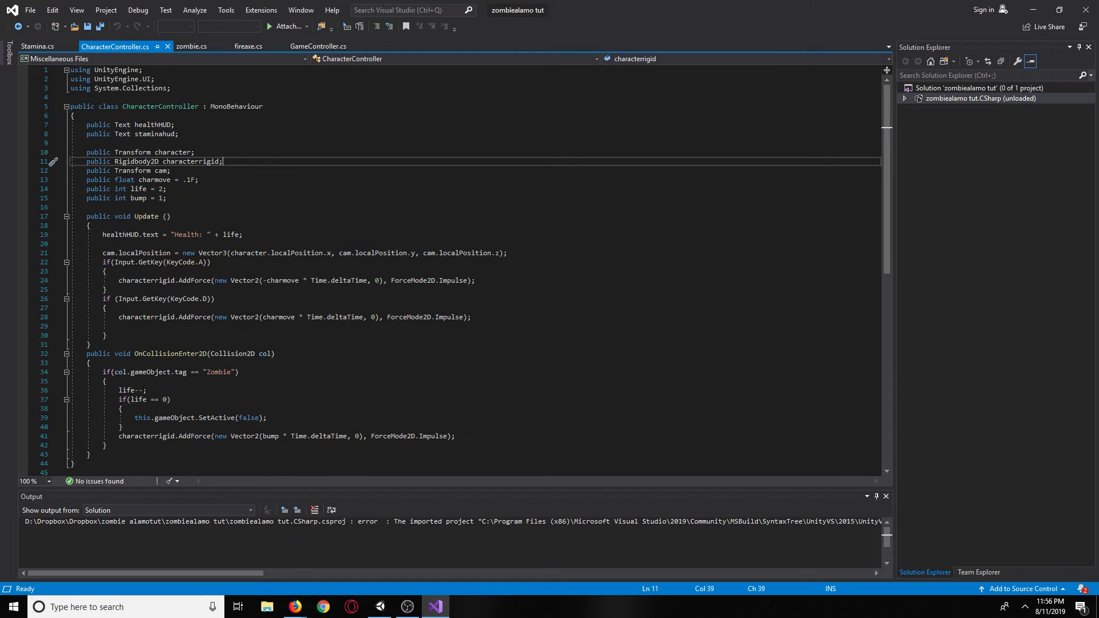
{"action": "left_click", "coordinate": [309, 381]}
{"action": "key", "text": "Return"}
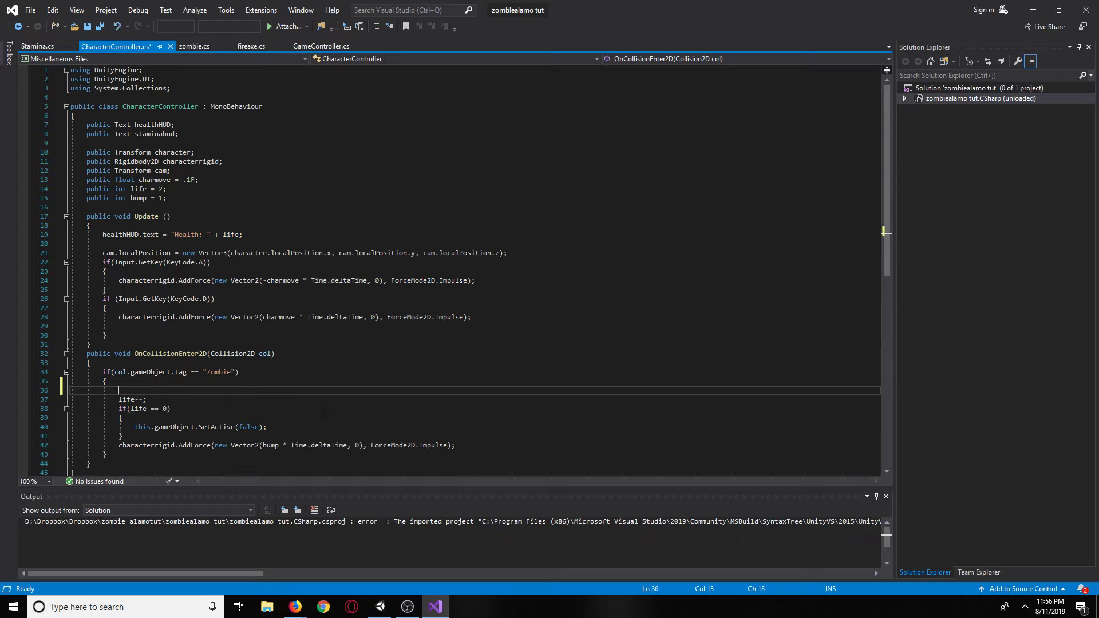
{"action": "left_click", "coordinate": [197, 198]}
{"action": "key", "text": "Return"}
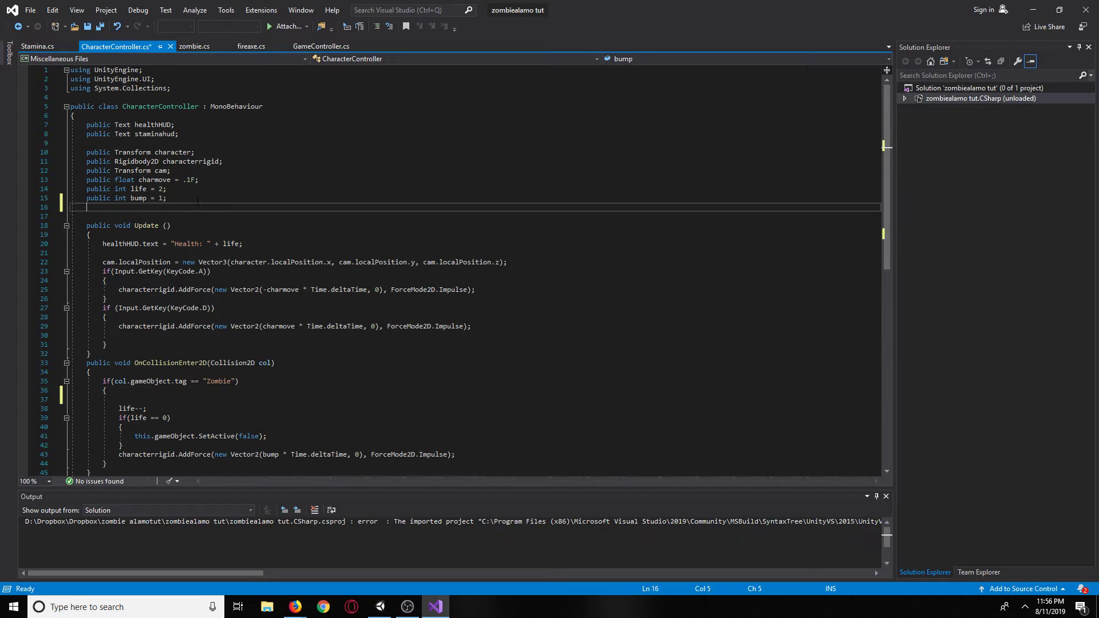
{"action": "type", "text": "play"}
{"action": "key", "text": "BackSpace"}
{"action": "key", "text": "BackSpace"}
{"action": "key", "text": "BackSpace"}
{"action": "type", "text": "ublic"}
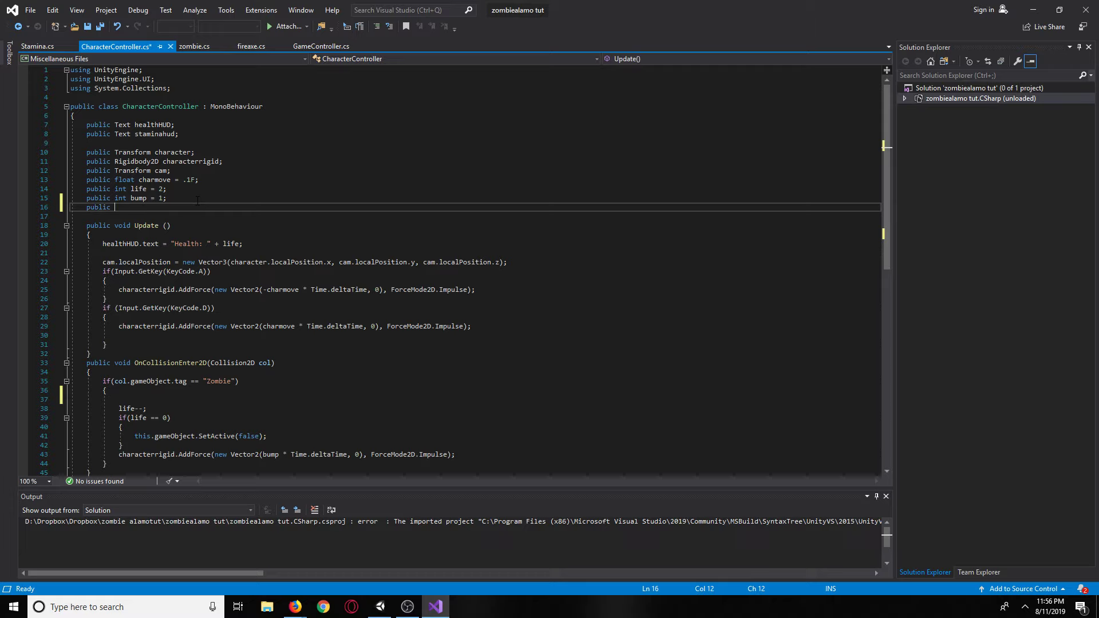
{"action": "type", "text": " A"}
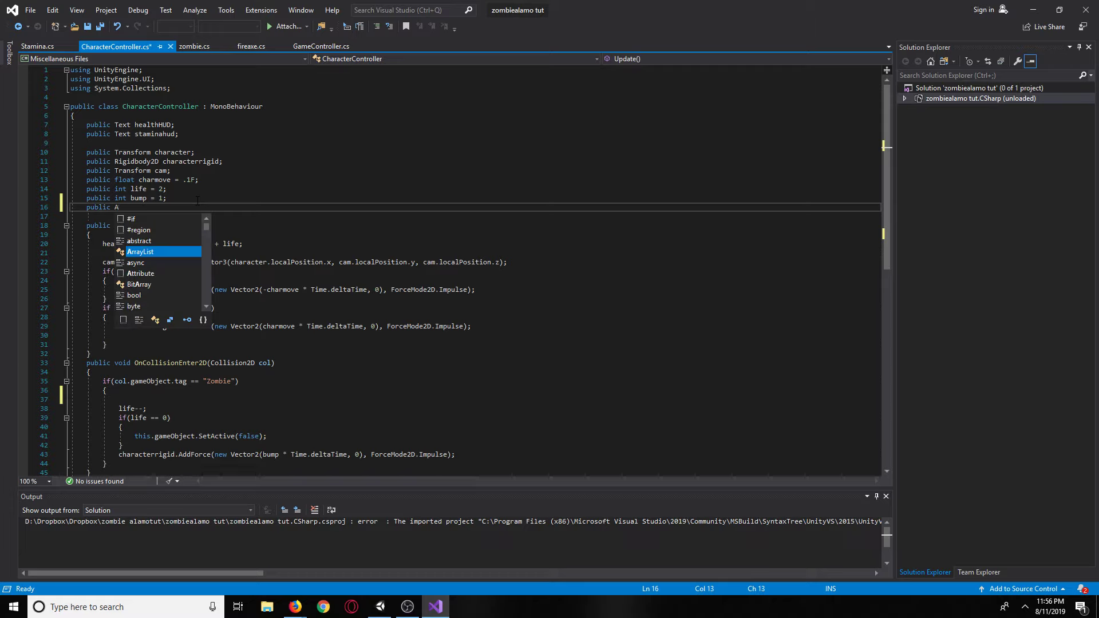
{"action": "type", "text": "udioSource"}
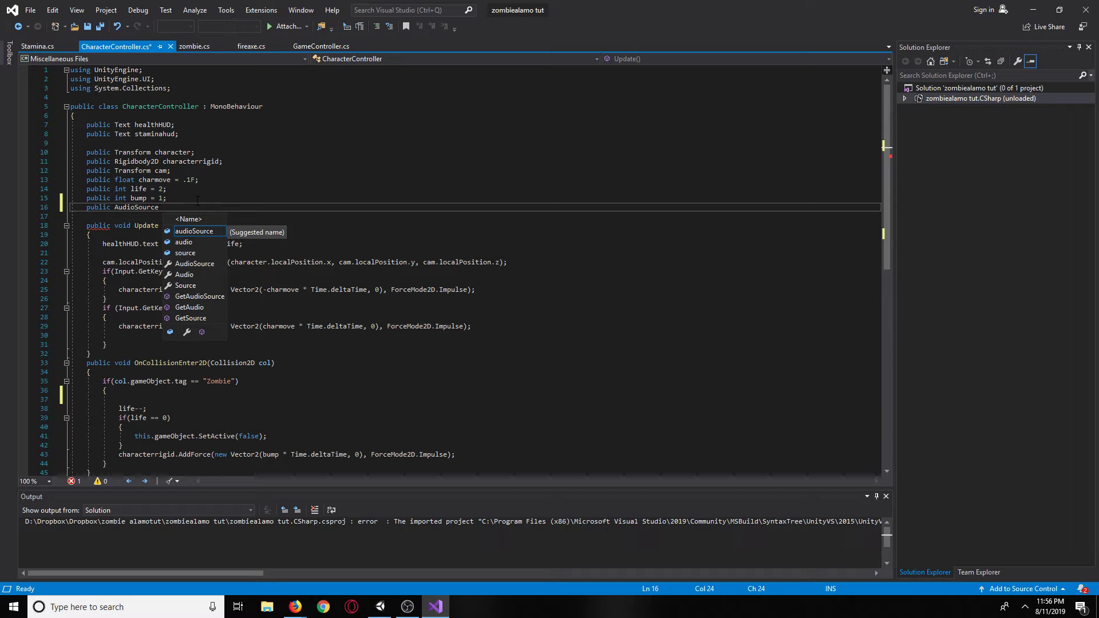
{"action": "type", "text": "hurt"}
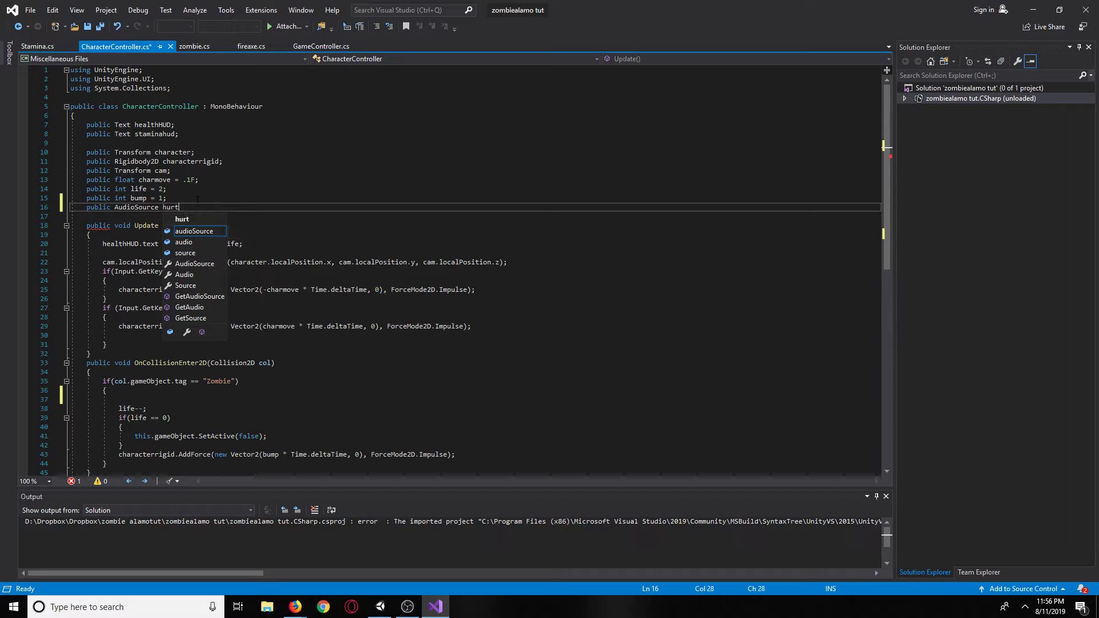
{"action": "type", "text": "sound;"}
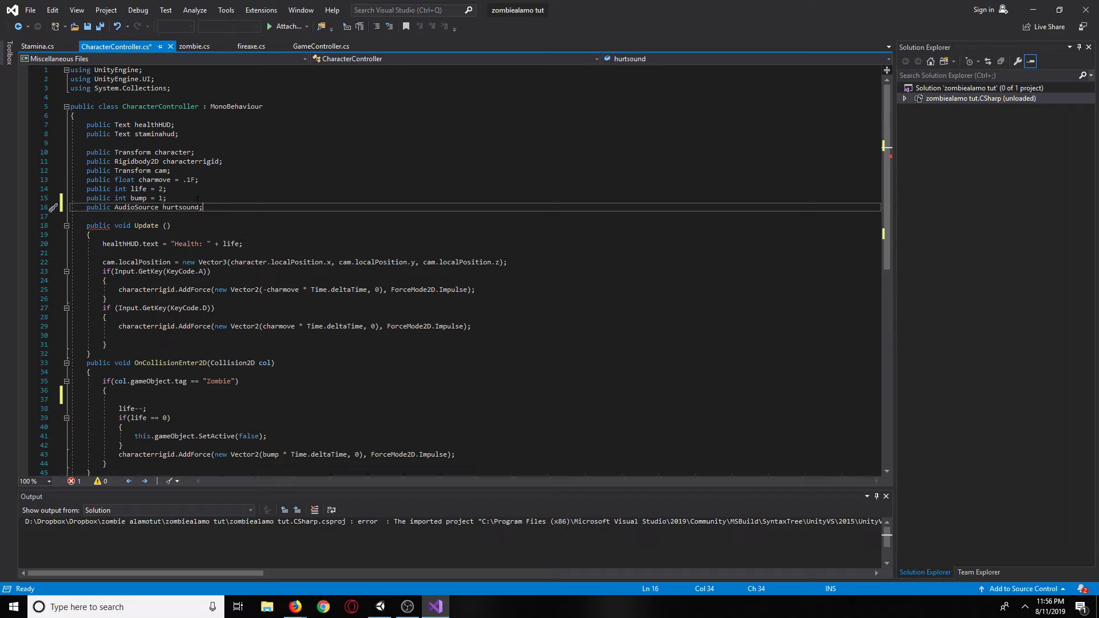
Add hurtsound.play(0); before life--; in the Zombie collision block of OnCollisionEnter2D and save the scripts.
{"action": "scroll", "coordinate": [229, 243], "scroll_direction": "down", "scroll_amount": 5}
{"action": "scroll", "coordinate": [229, 243], "scroll_direction": "up", "scroll_amount": 3}
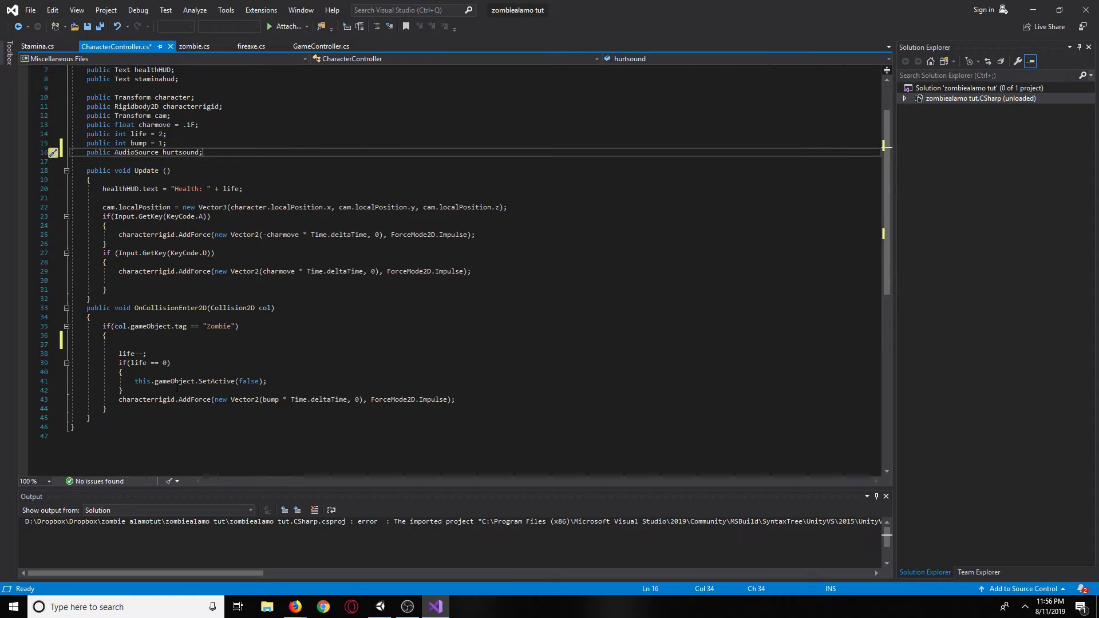
{"action": "left_click", "coordinate": [160, 342]}
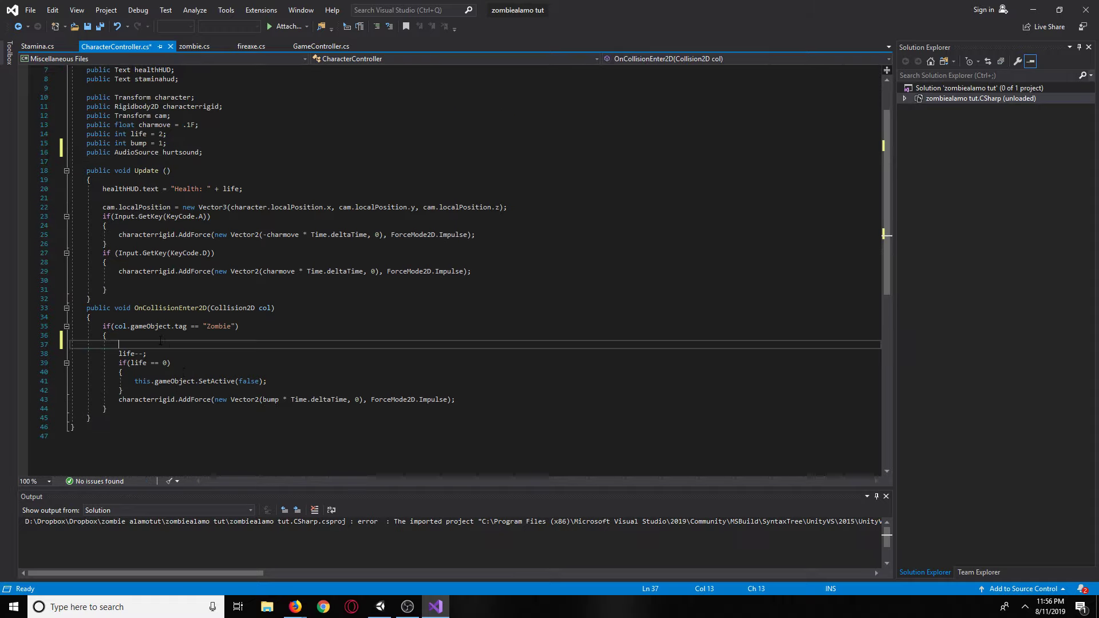
{"action": "type", "text": "hurtsound.;"}
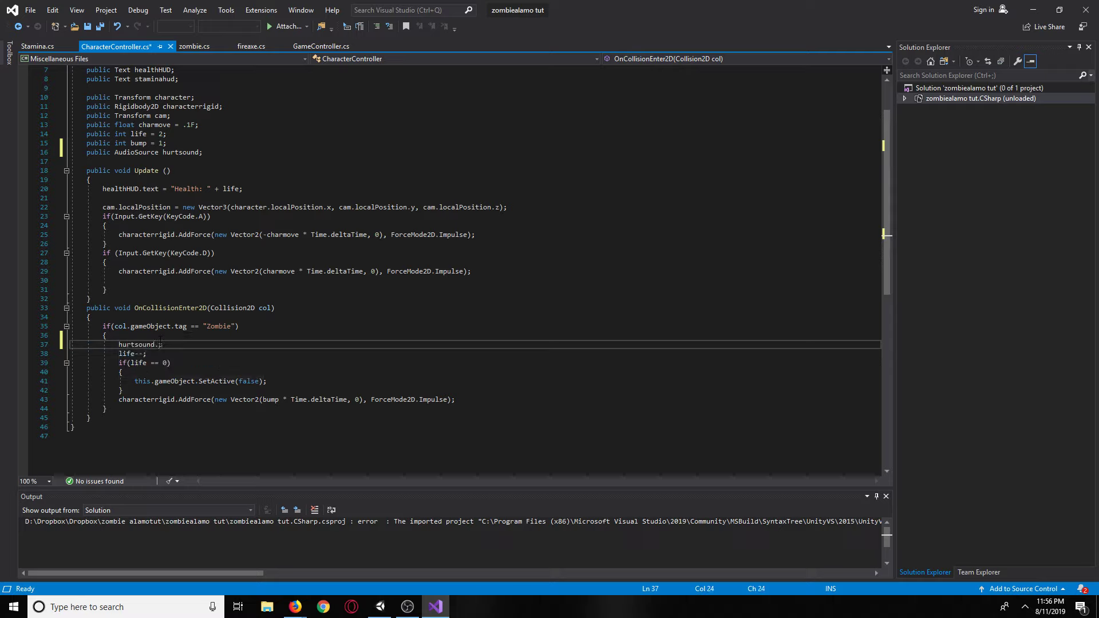
{"action": "key", "text": "BackSpace"}
{"action": "type", "text": "play(0);"}
{"action": "left_click", "coordinate": [104, 30]}
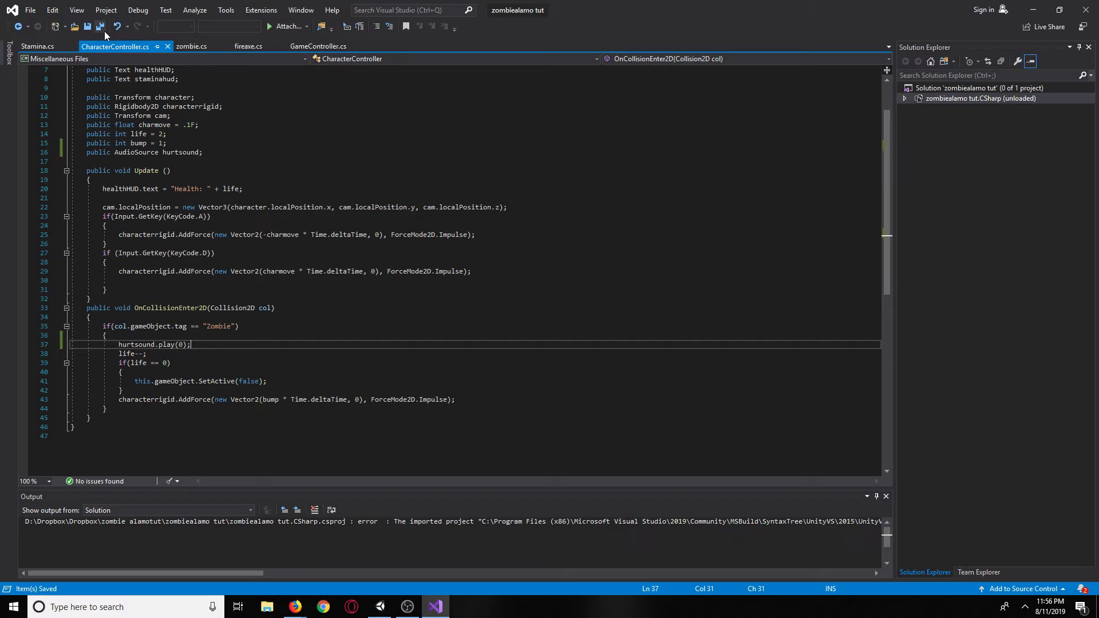
Switch back to Unity and examine the compiler messages for CharacterController.cs and fireaxe.cs.
{"action": "key", "text": "alt+Tab"}
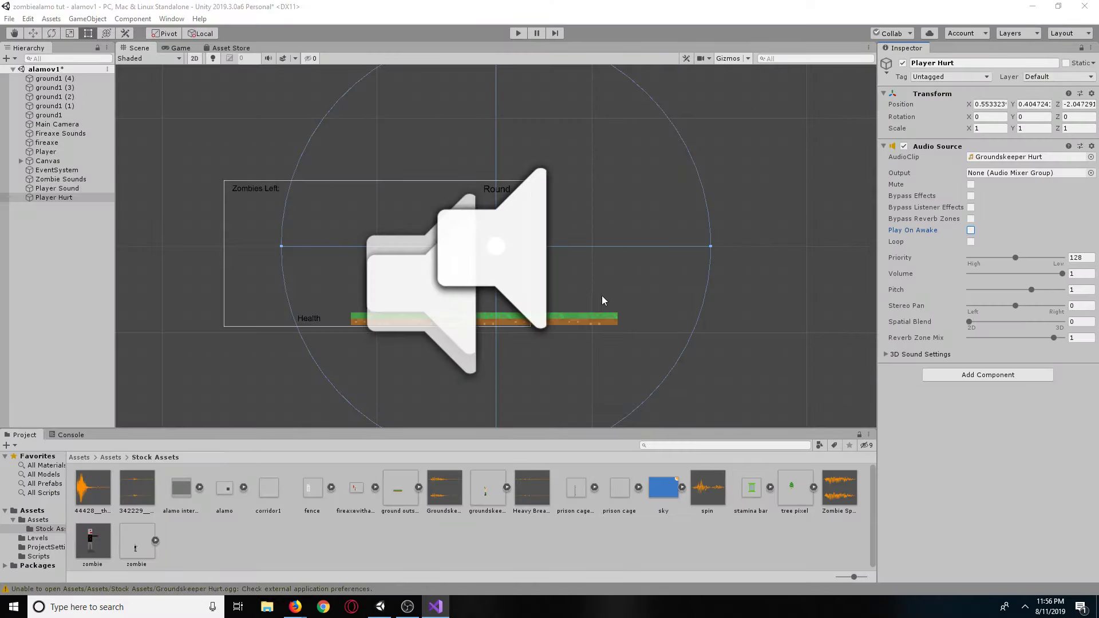
{"action": "left_click", "coordinate": [287, 523]}
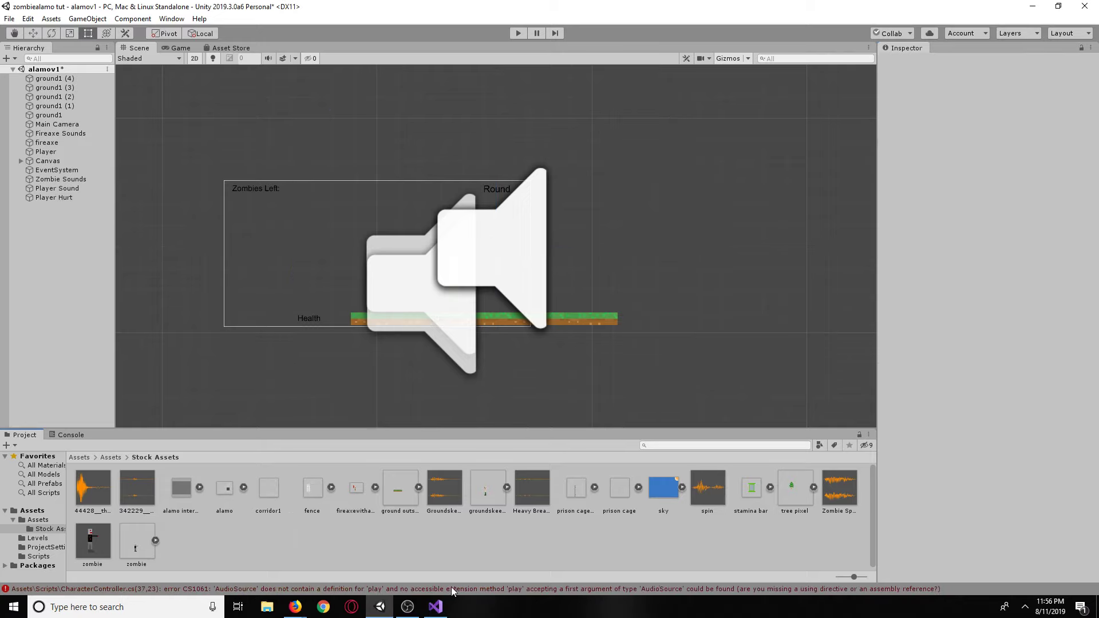
{"action": "key", "text": "alt+Tab"}
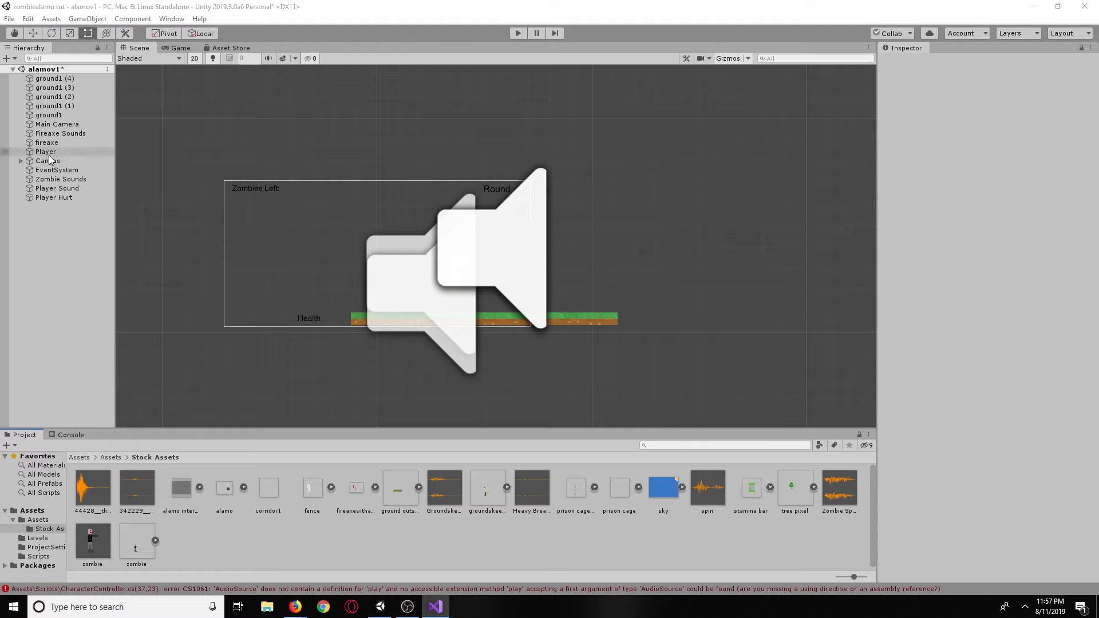
{"action": "left_click", "coordinate": [51, 197]}
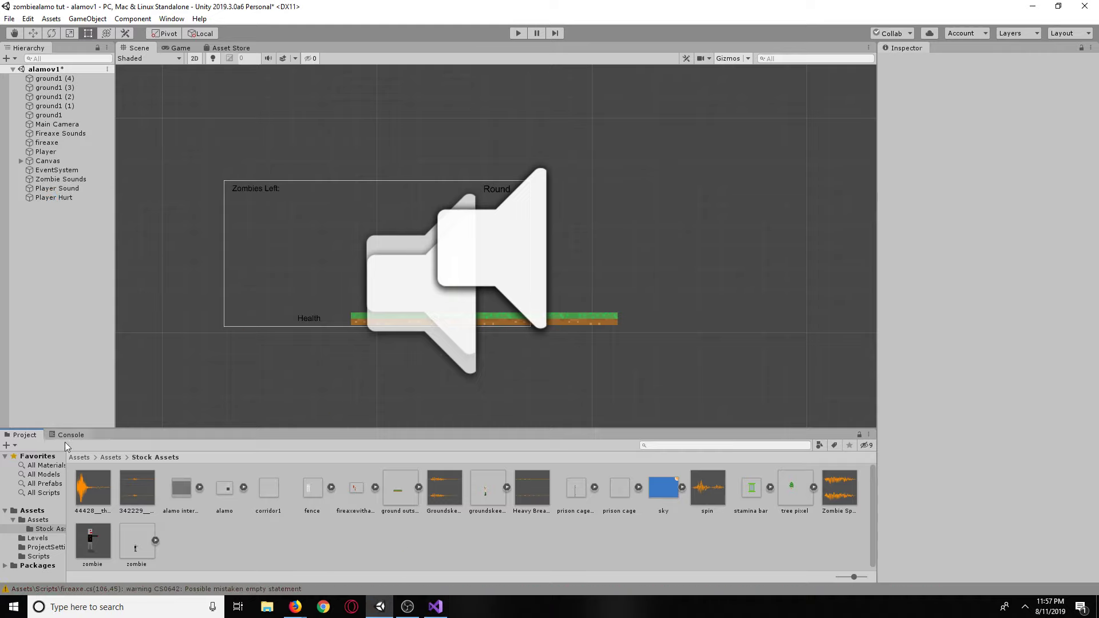
{"action": "double_click", "coordinate": [181, 589]}
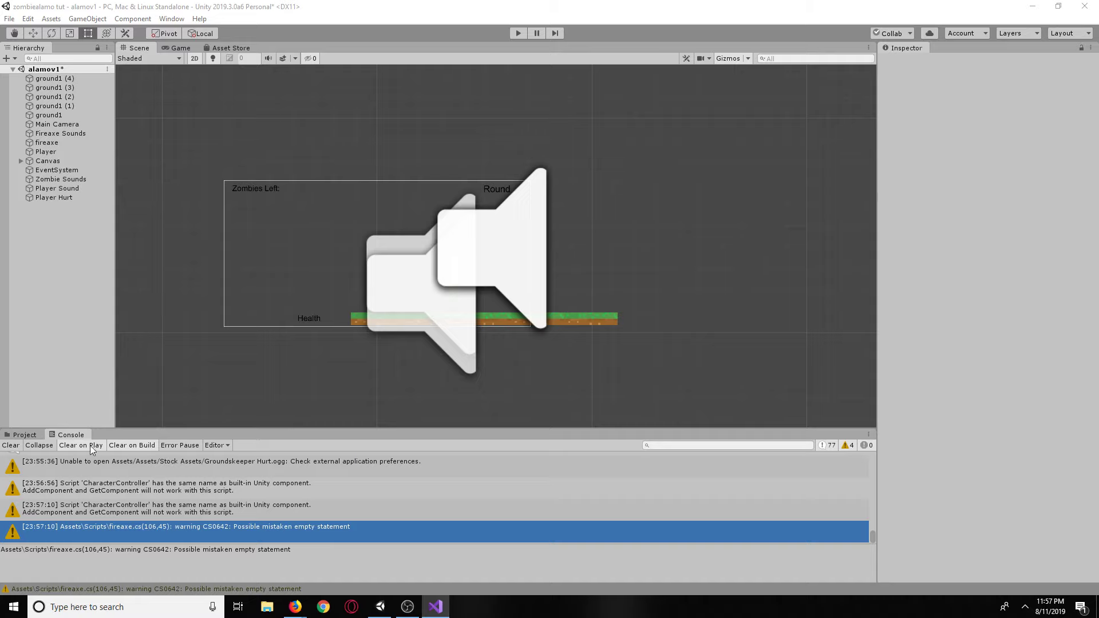
Open the Stock Assets folder, review the Groundskeeper Hurt clip's import settings including its Load Type options, and preview the clip.
{"action": "left_click", "coordinate": [24, 434]}
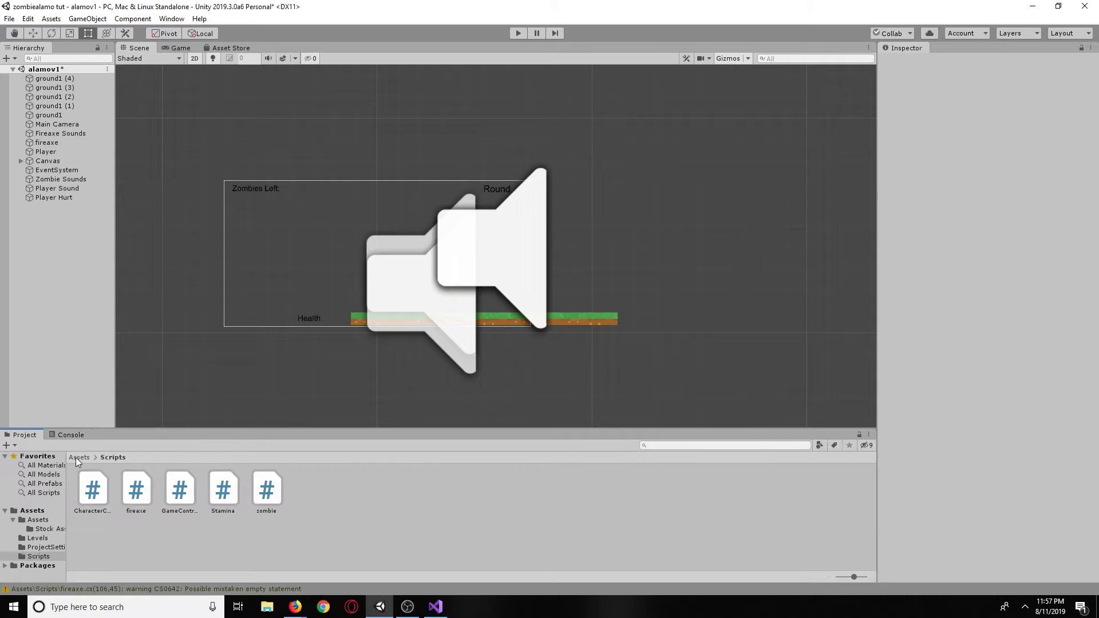
{"action": "left_click", "coordinate": [79, 457]}
{"action": "double_click", "coordinate": [105, 492]}
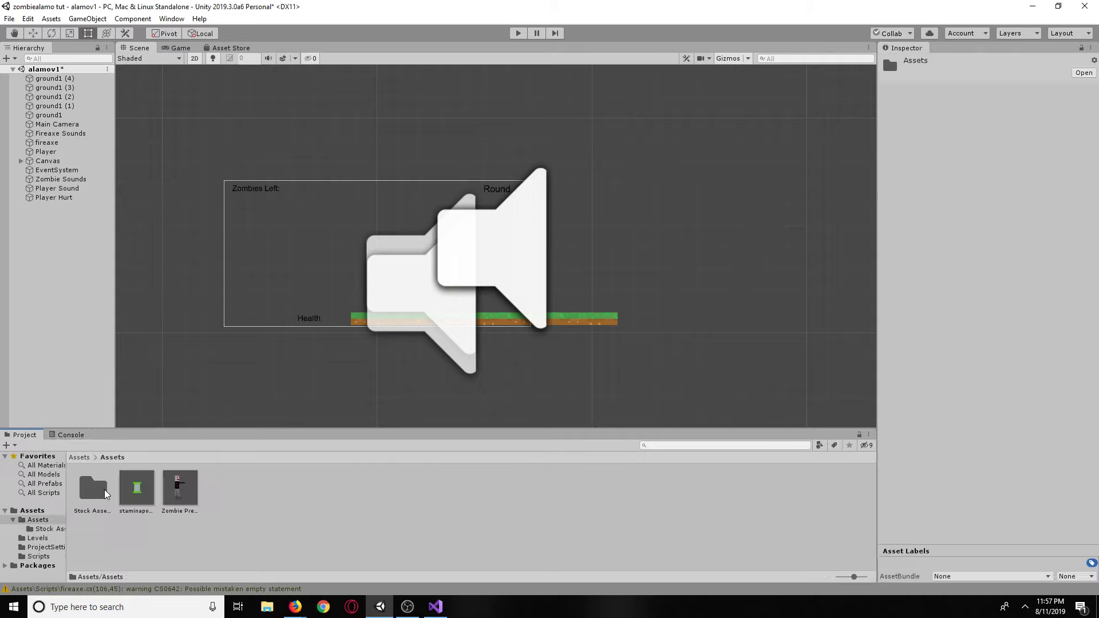
{"action": "left_click", "coordinate": [87, 499]}
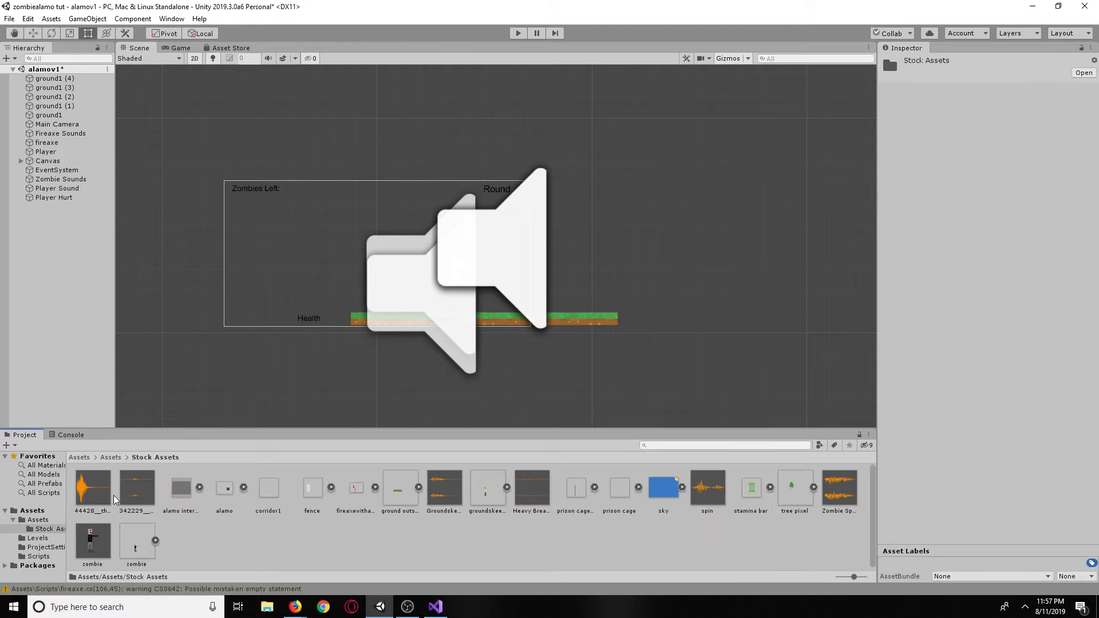
{"action": "left_click", "coordinate": [445, 502]}
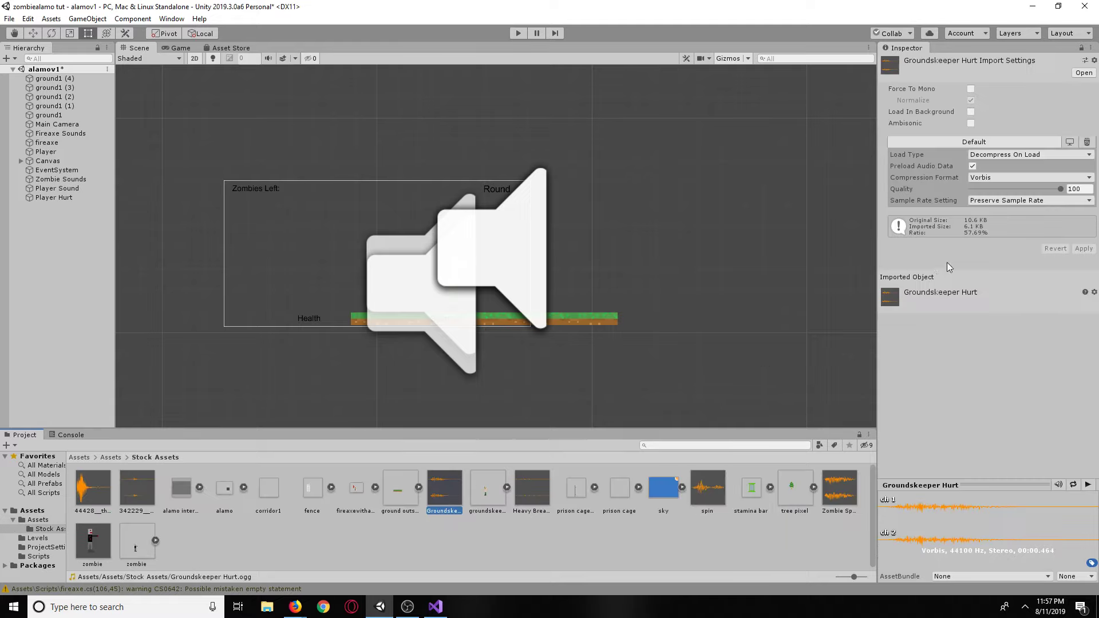
{"action": "left_click", "coordinate": [1024, 155]}
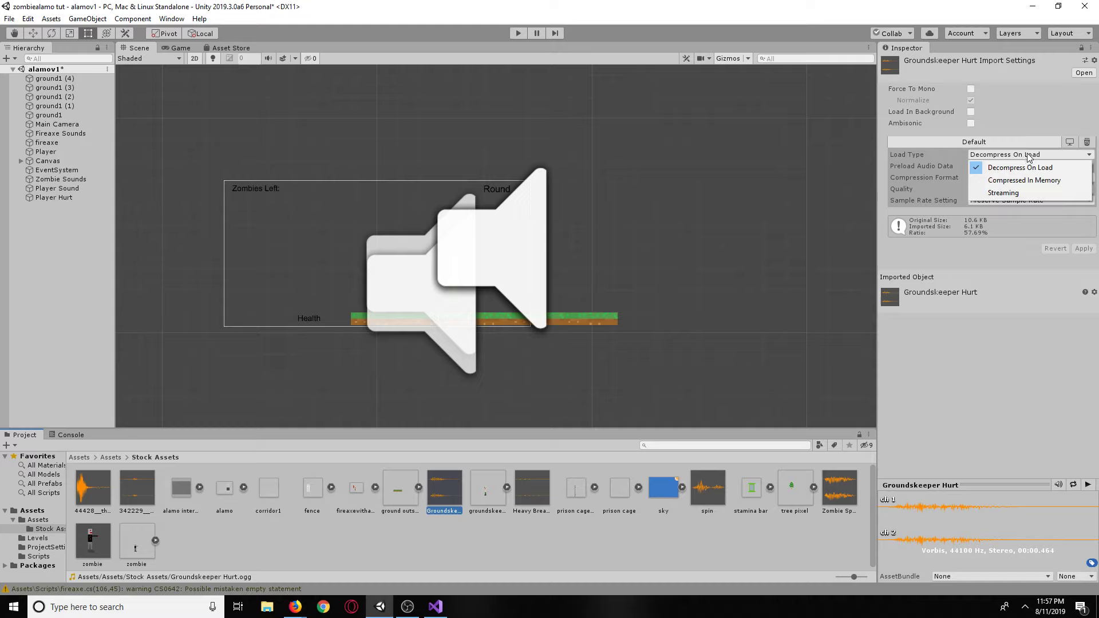
{"action": "left_click", "coordinate": [1024, 167]}
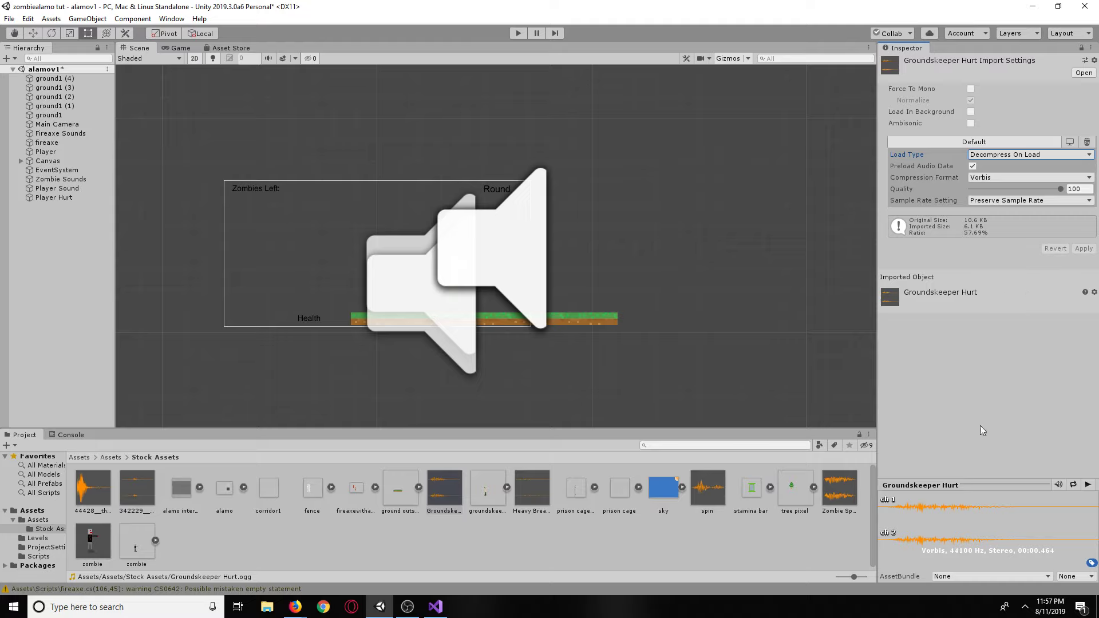
{"action": "left_click", "coordinate": [1087, 485]}
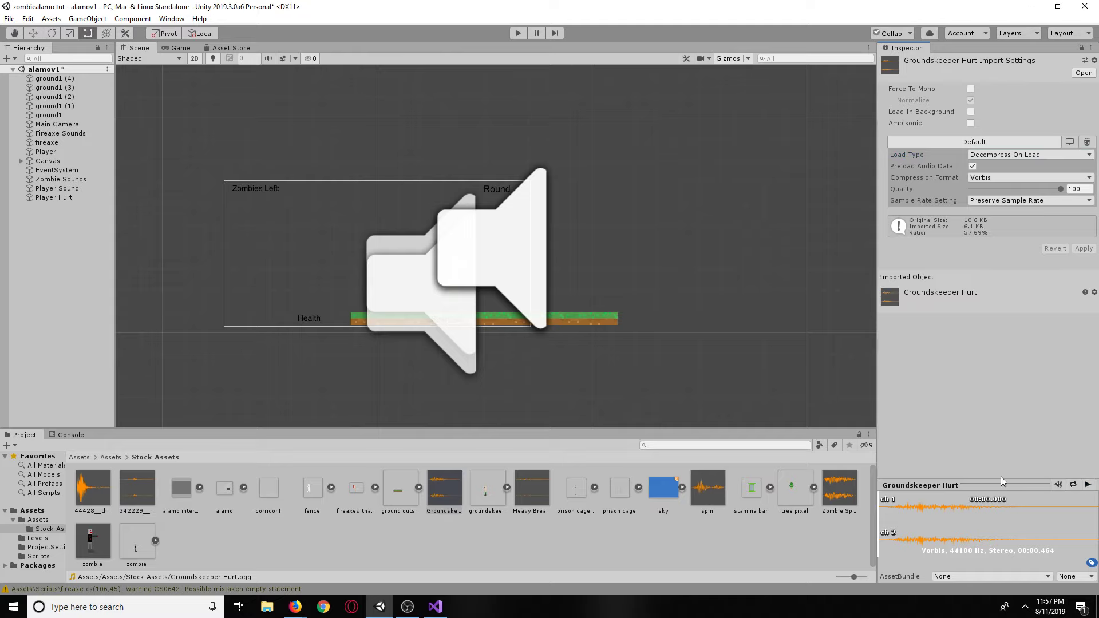
Review the Player Sound and Player Hurt audio sources and assign Player Hurt to the Player's Hurtsound field.
{"action": "left_click", "coordinate": [60, 179]}
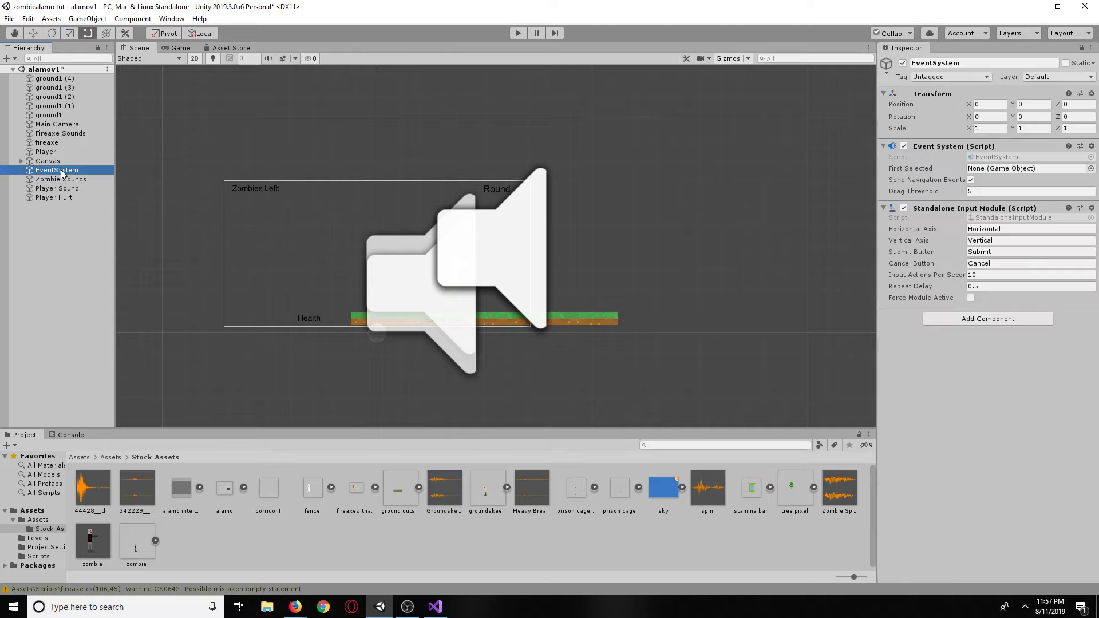
{"action": "left_click", "coordinate": [49, 162]}
{"action": "left_click", "coordinate": [72, 188]}
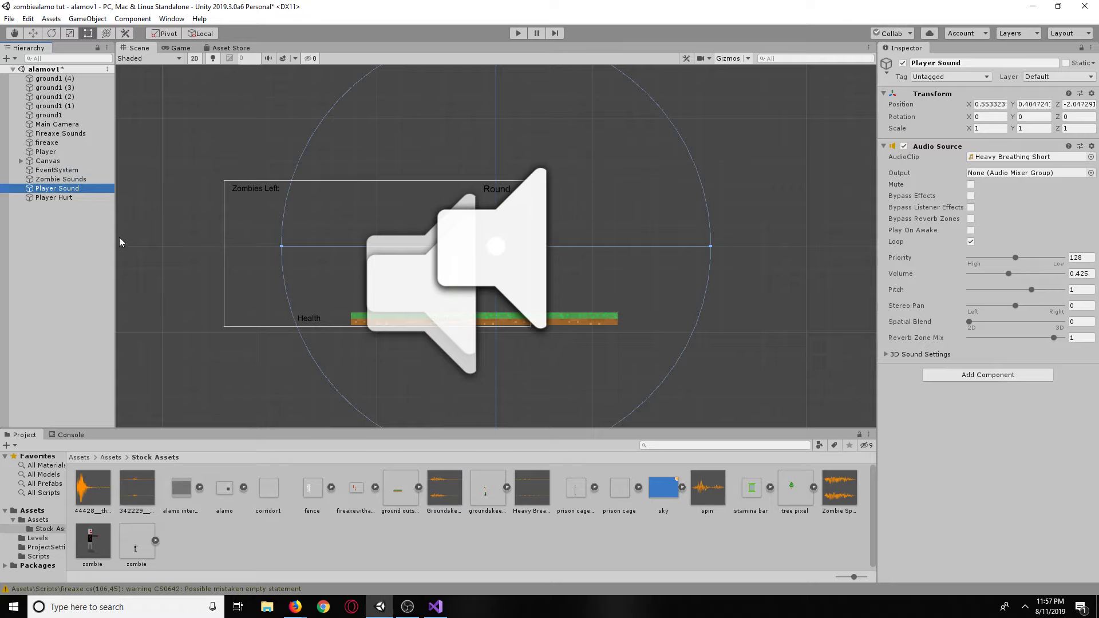
{"action": "left_click", "coordinate": [54, 199]}
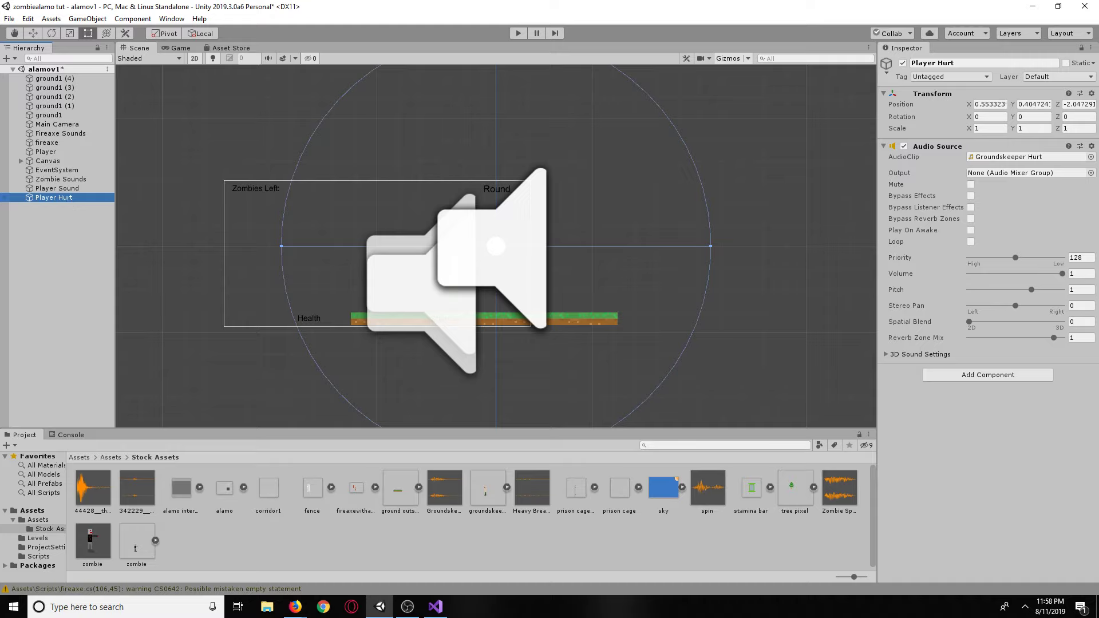
{"action": "key", "text": "alt+Tab"}
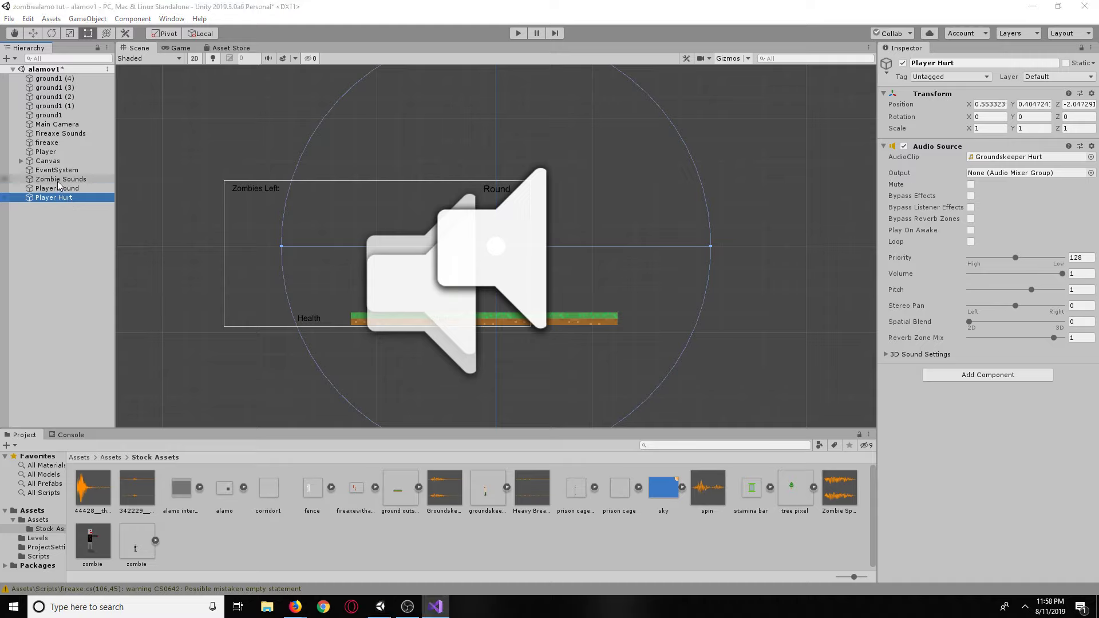
{"action": "left_click", "coordinate": [51, 152]}
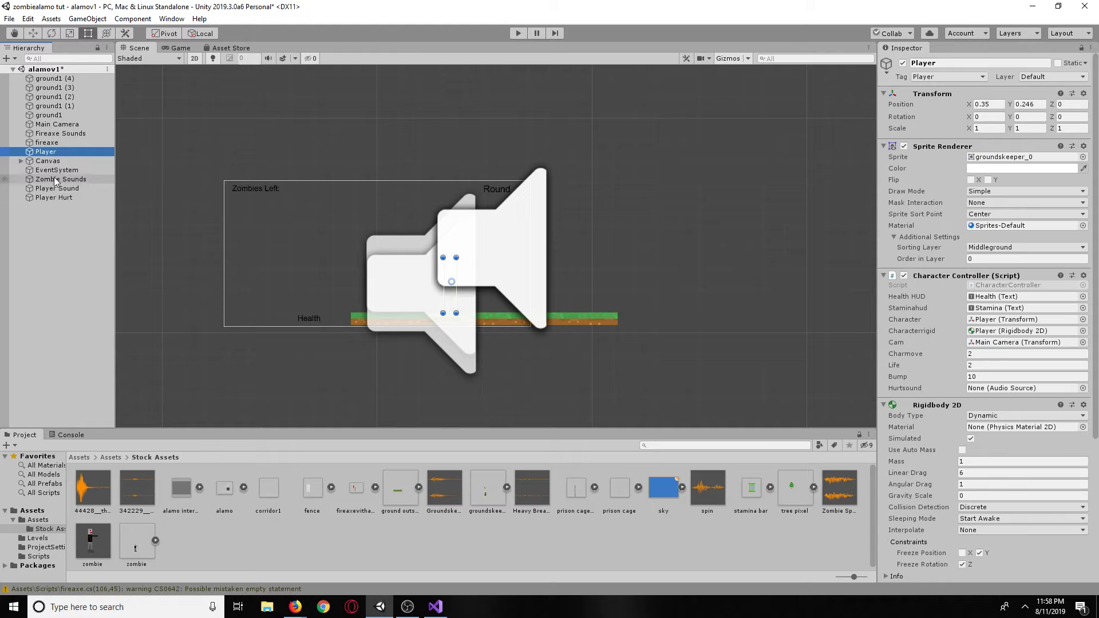
{"action": "left_click_drag", "start_coordinate": [63, 201], "coordinate": [1001, 389]}
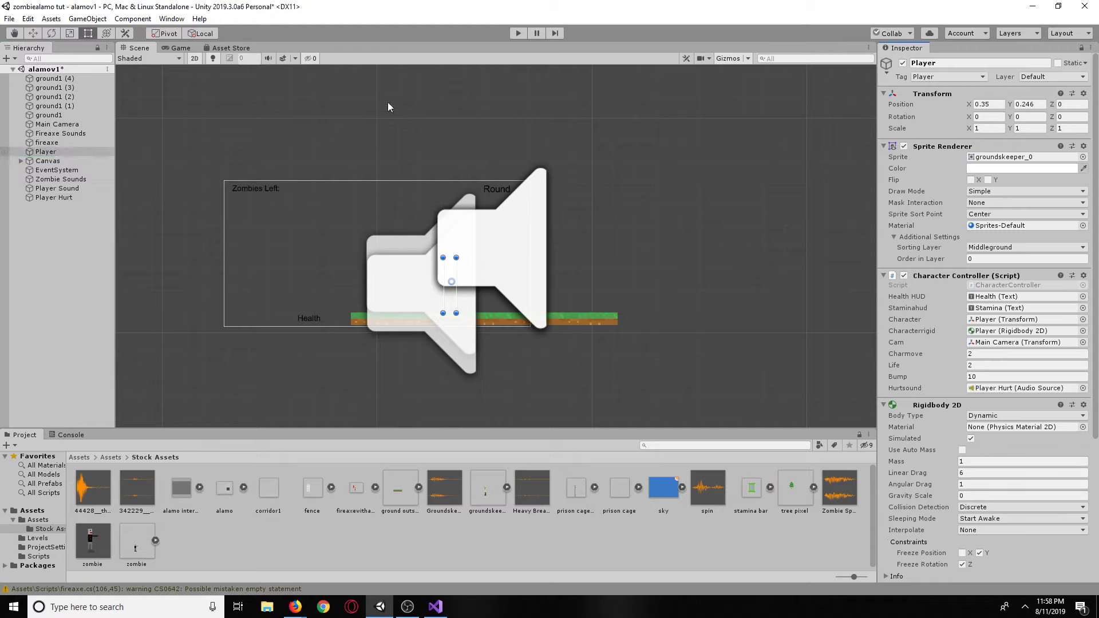
Play-test the scene to check the hurt sound, look at the script in Visual Studio, and run the test again.
{"action": "left_click", "coordinate": [515, 33]}
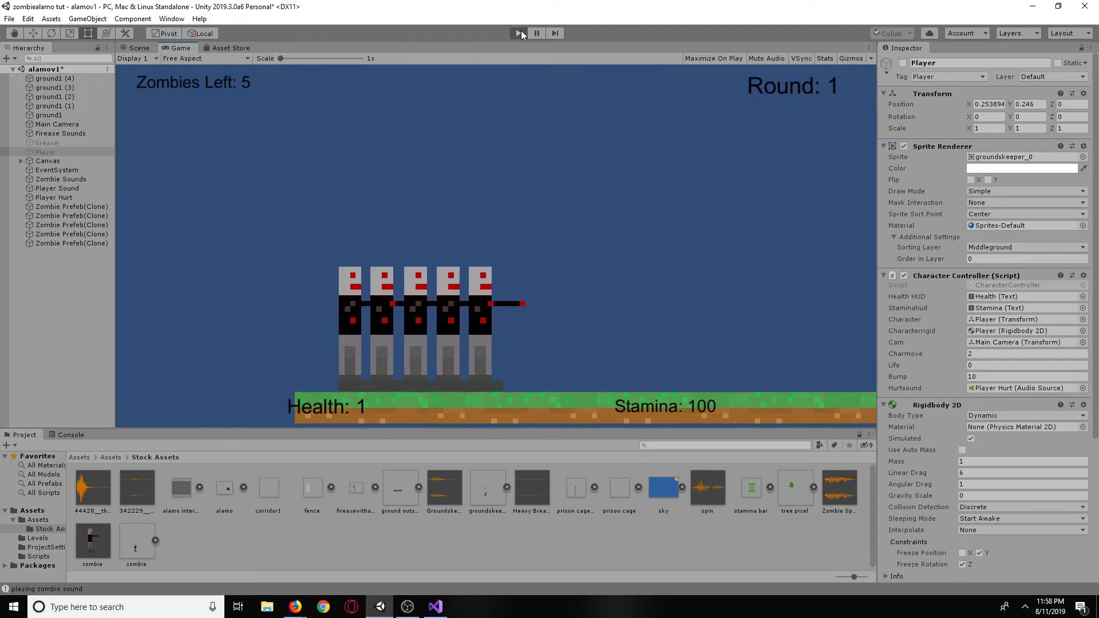
{"action": "left_click", "coordinate": [521, 33]}
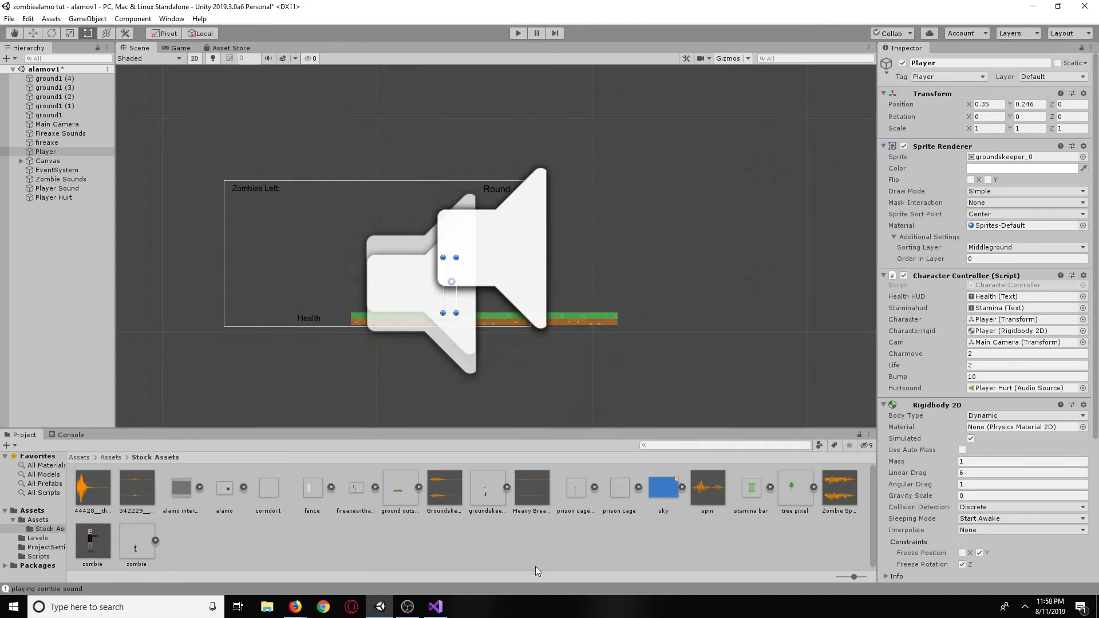
{"action": "left_click", "coordinate": [441, 610]}
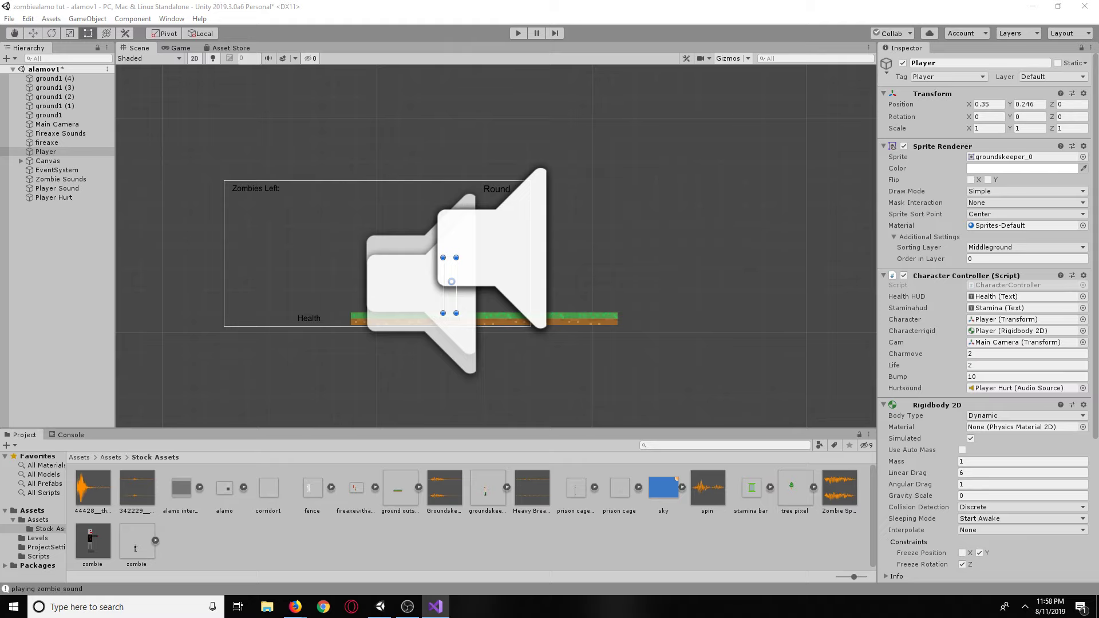
{"action": "left_click", "coordinate": [516, 33]}
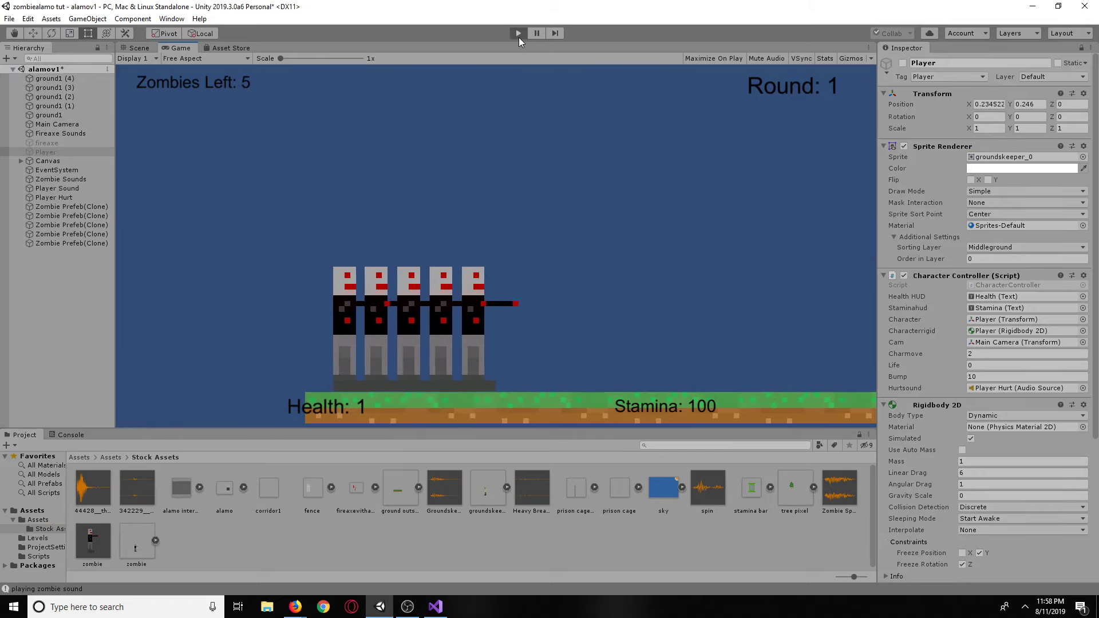
{"action": "left_click", "coordinate": [519, 35]}
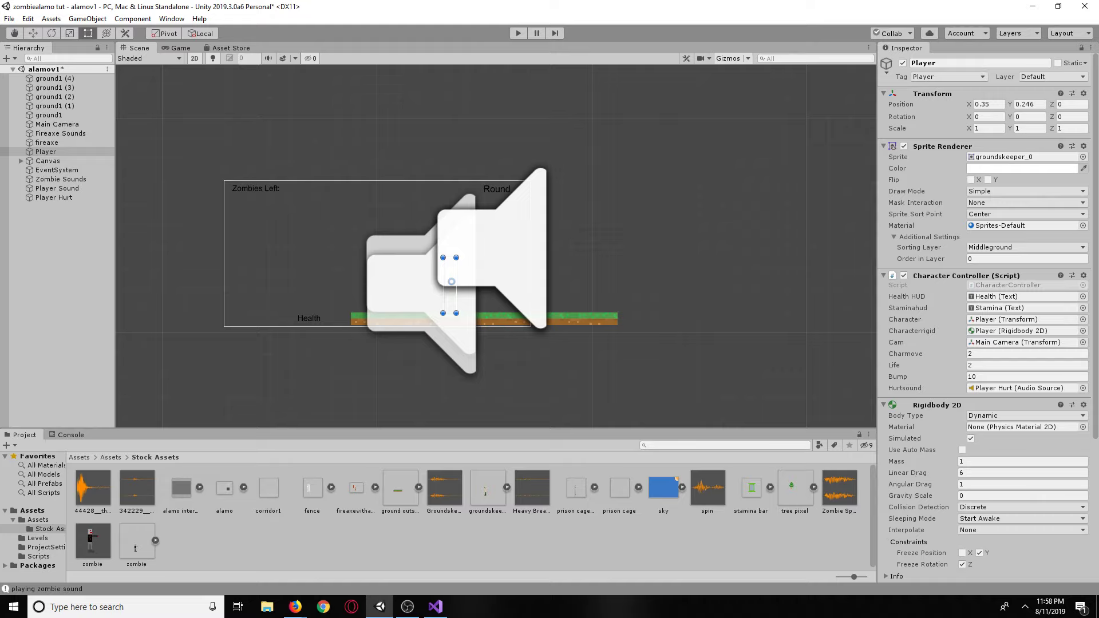
Switch to Visual Studio, duplicate the line healthHUD.text = "Health: " + life; directly below life--; in OnCollisionEnter2D, and save CharacterController.cs.
{"action": "key", "text": "alt+Tab"}
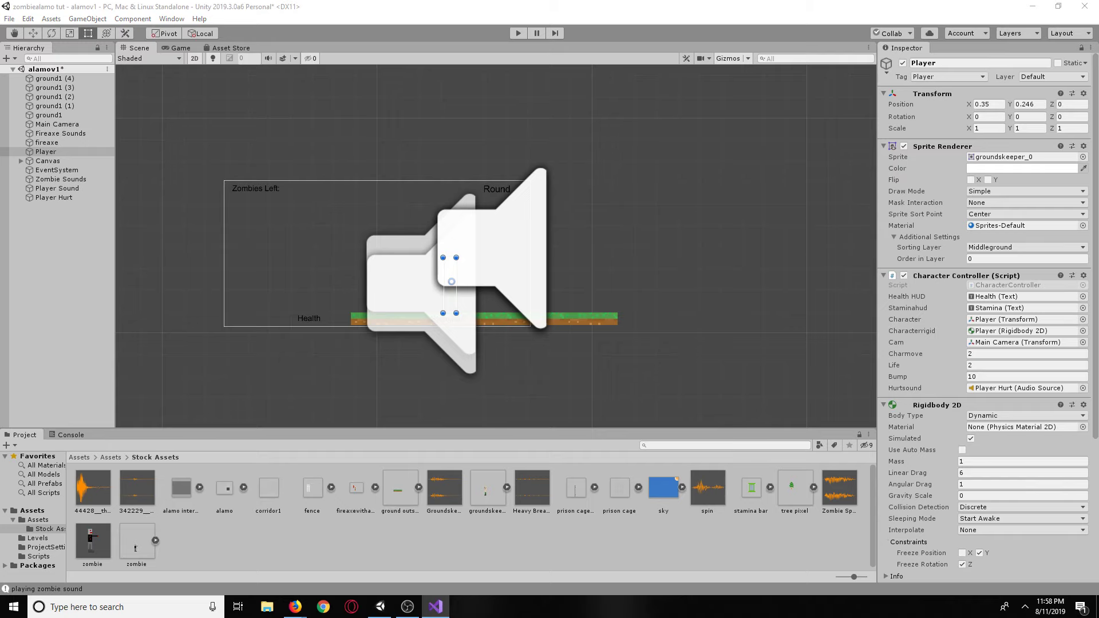
{"action": "left_click_drag", "start_coordinate": [1098, 5], "coordinate": [744, 1]}
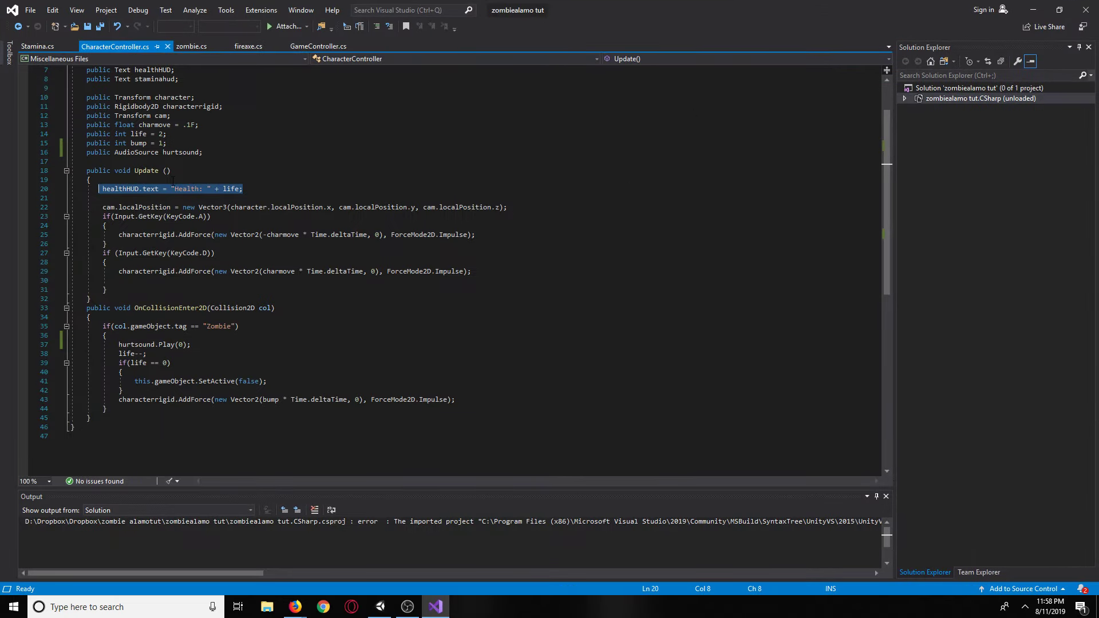
{"action": "left_click", "coordinate": [209, 353]}
{"action": "key", "text": "Return"}
{"action": "type", "text": "healthHUD.text = \"Health: \" + life;"}
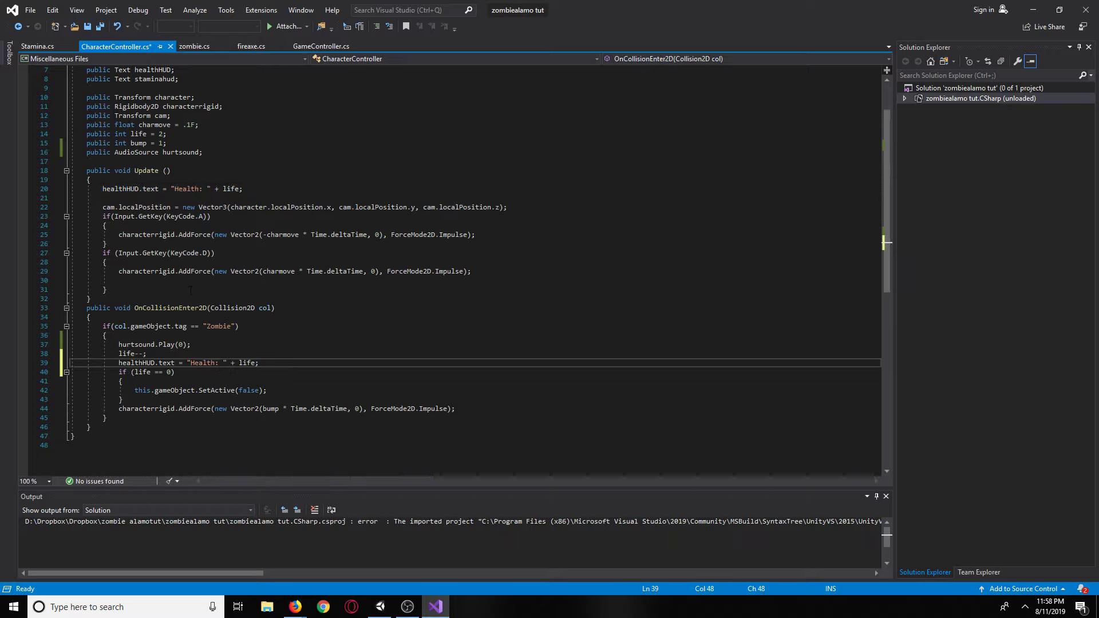
{"action": "key", "text": "ctrl+s"}
Return to Unity and play-test the scene to check the health display when zombies hit the player.
{"action": "double_click", "coordinate": [671, 13]}
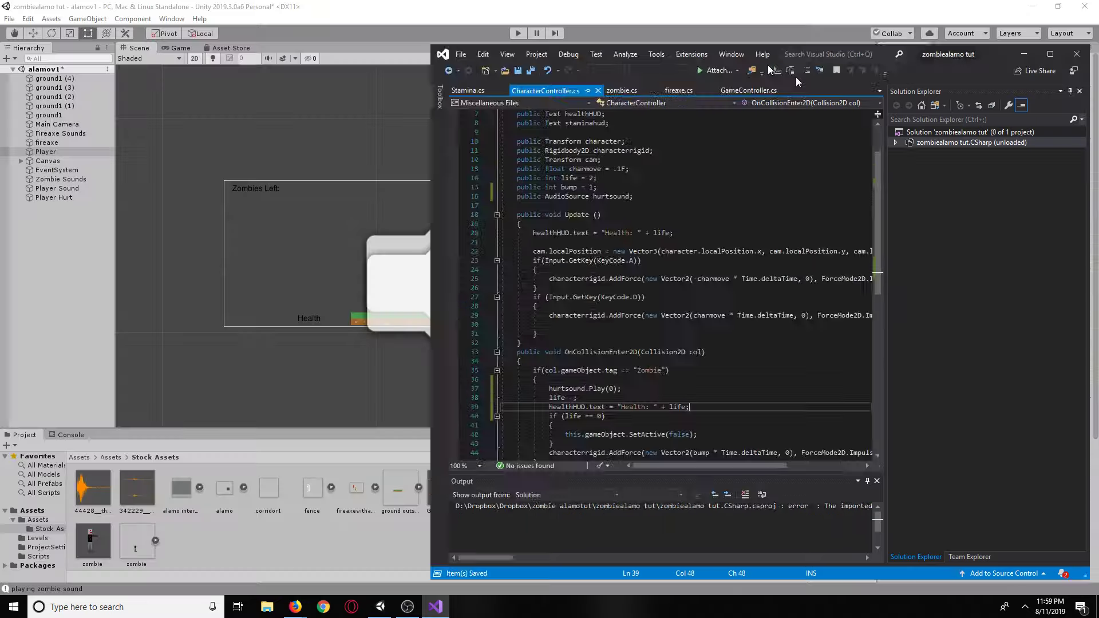
{"action": "left_click_drag", "start_coordinate": [795, 77], "coordinate": [1098, 172]}
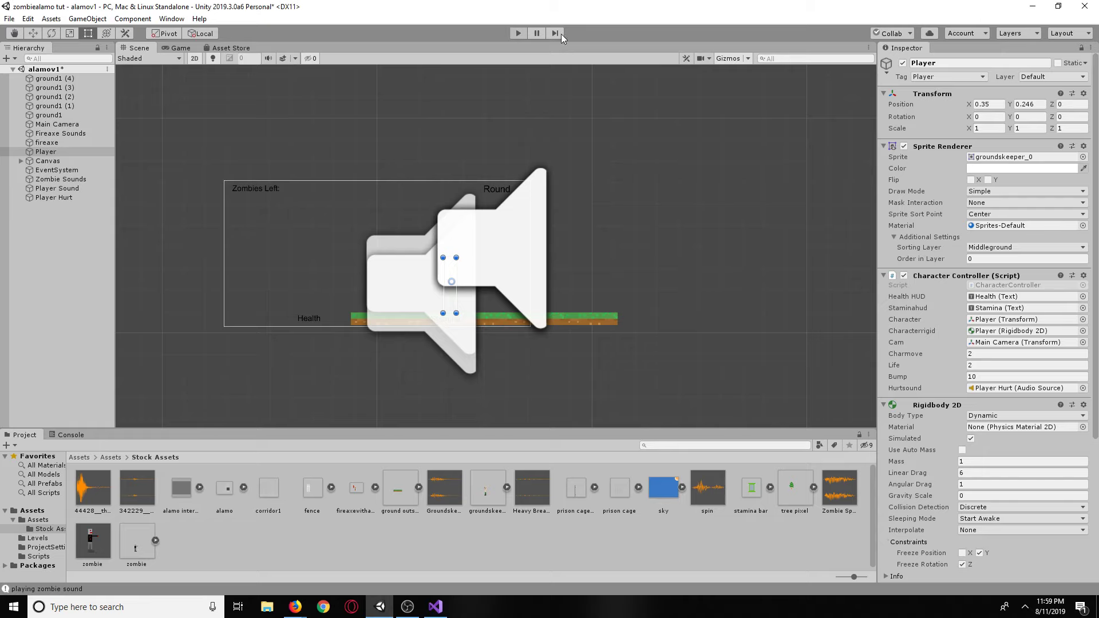
{"action": "key", "text": "alt+Tab"}
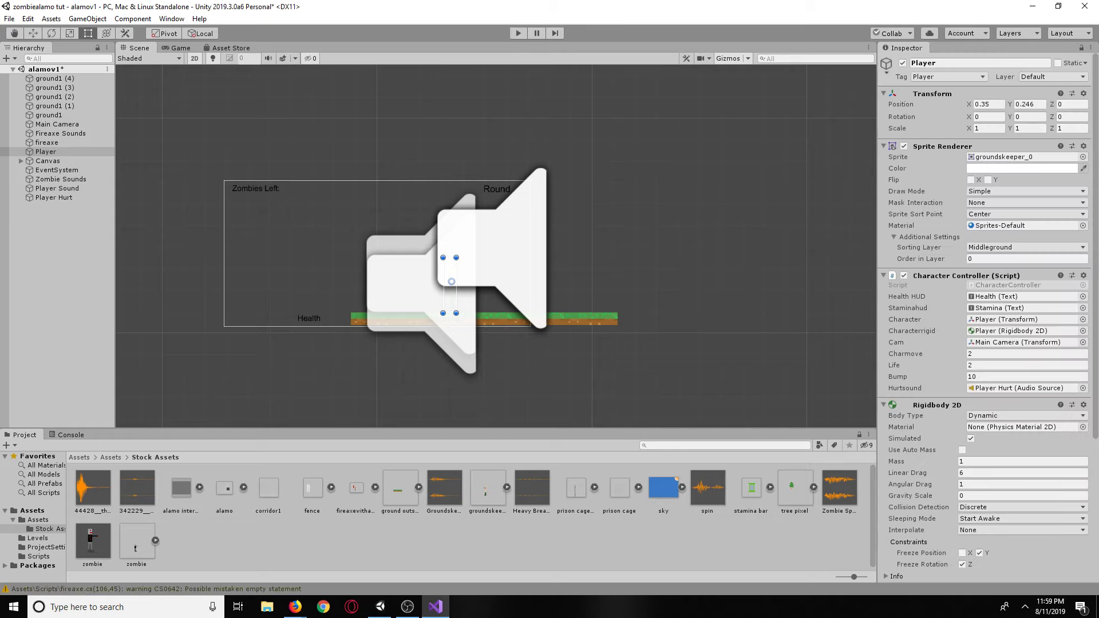
{"action": "left_click", "coordinate": [809, 216]}
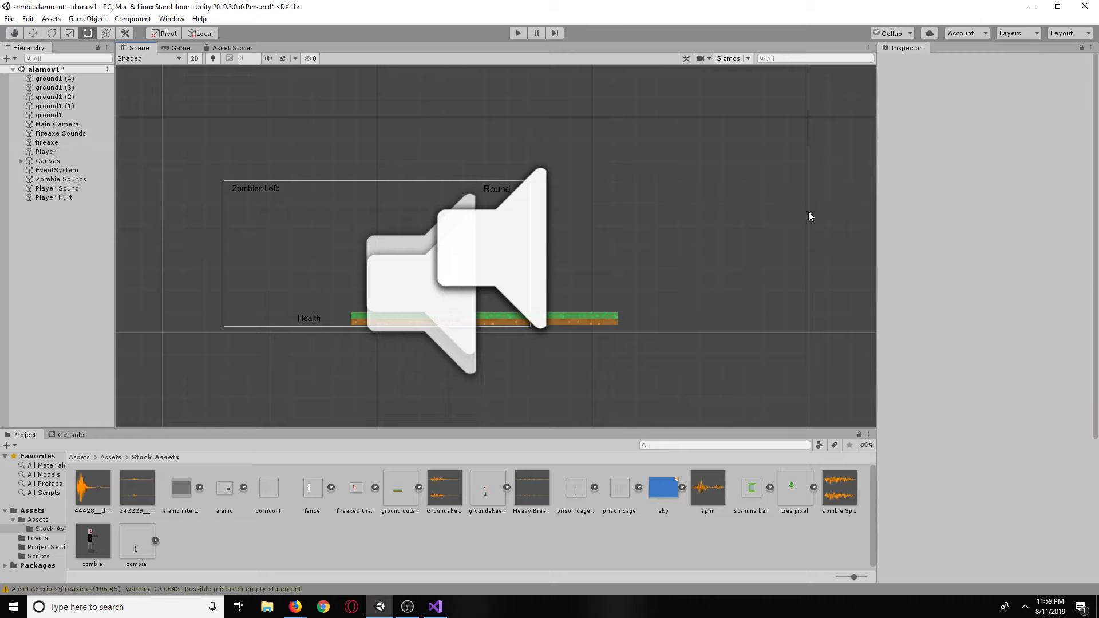
{"action": "left_click", "coordinate": [520, 38]}
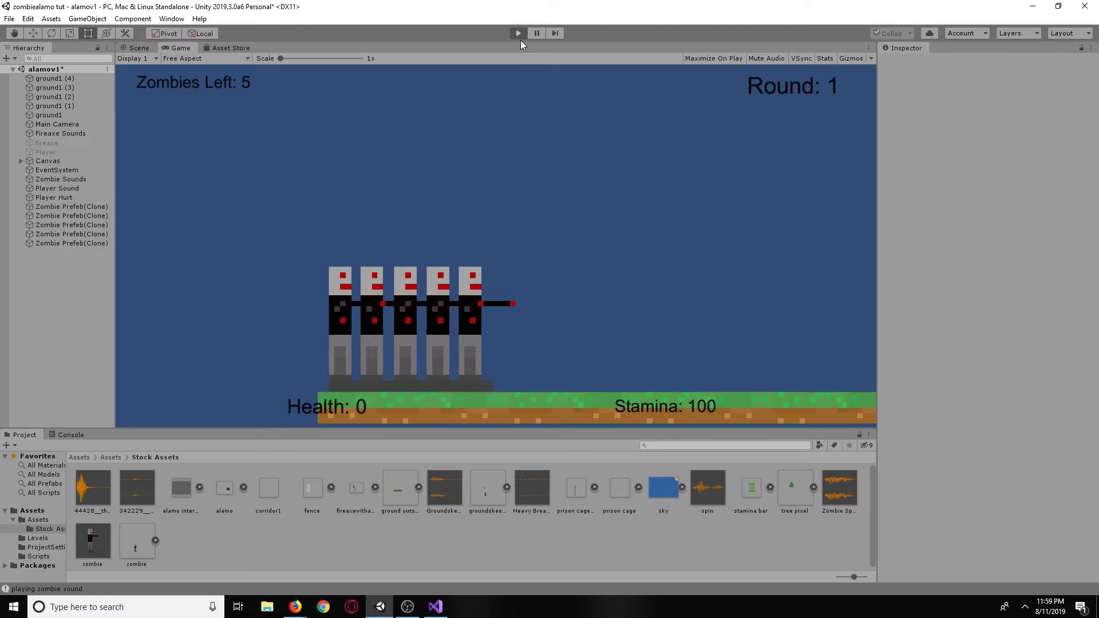
{"action": "left_click", "coordinate": [515, 33]}
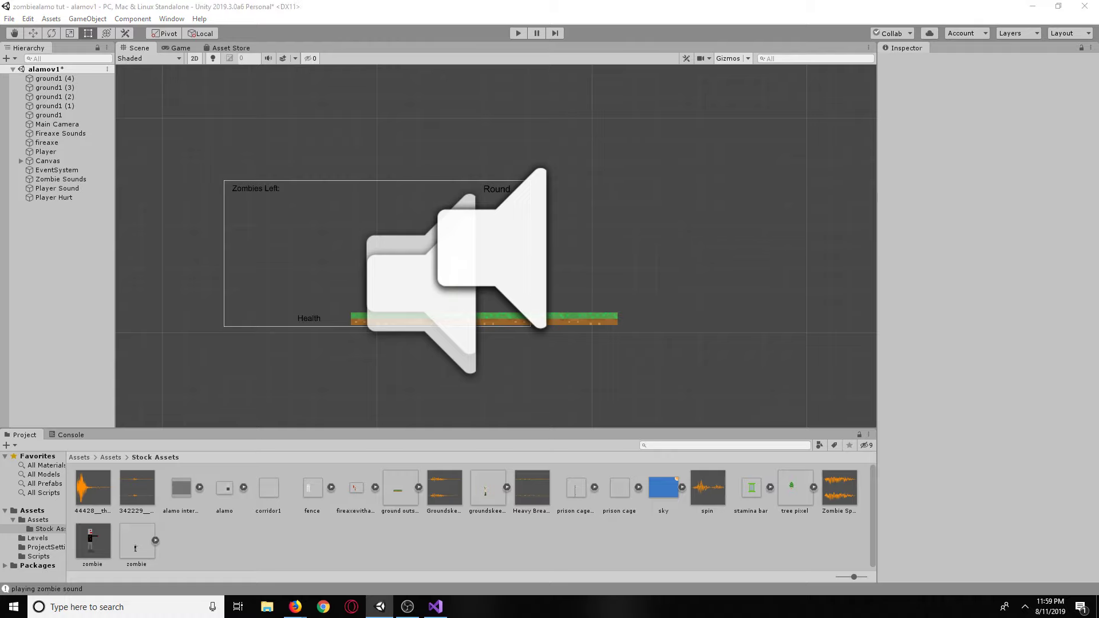
Launch Audacity and dismiss its welcome dialog.
{"action": "key", "text": "alt+Tab"}
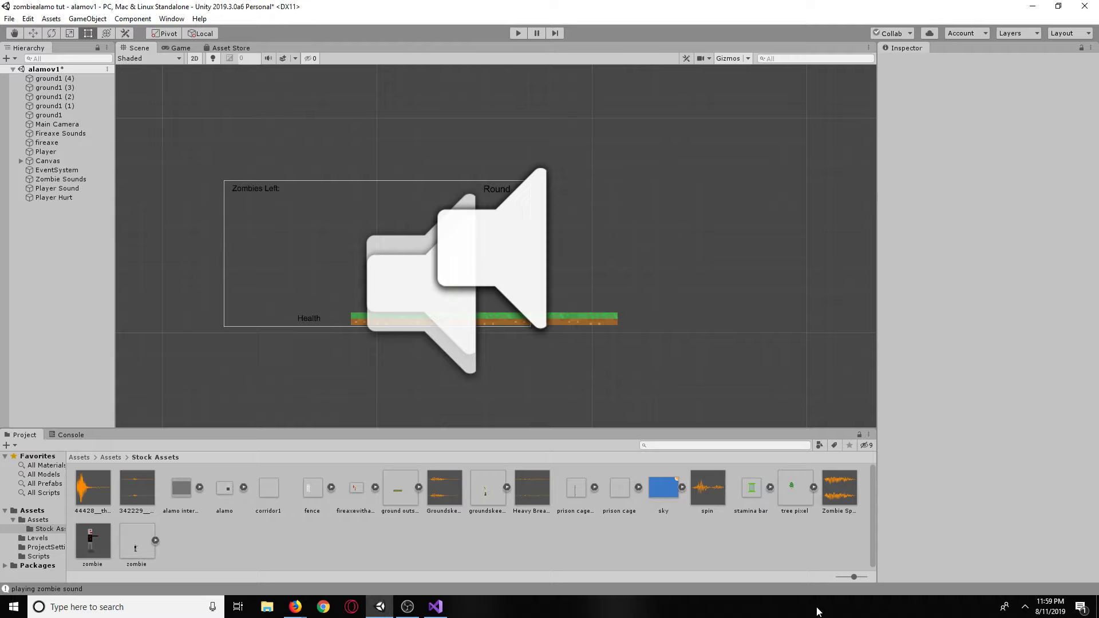
{"action": "left_click", "coordinate": [123, 607]}
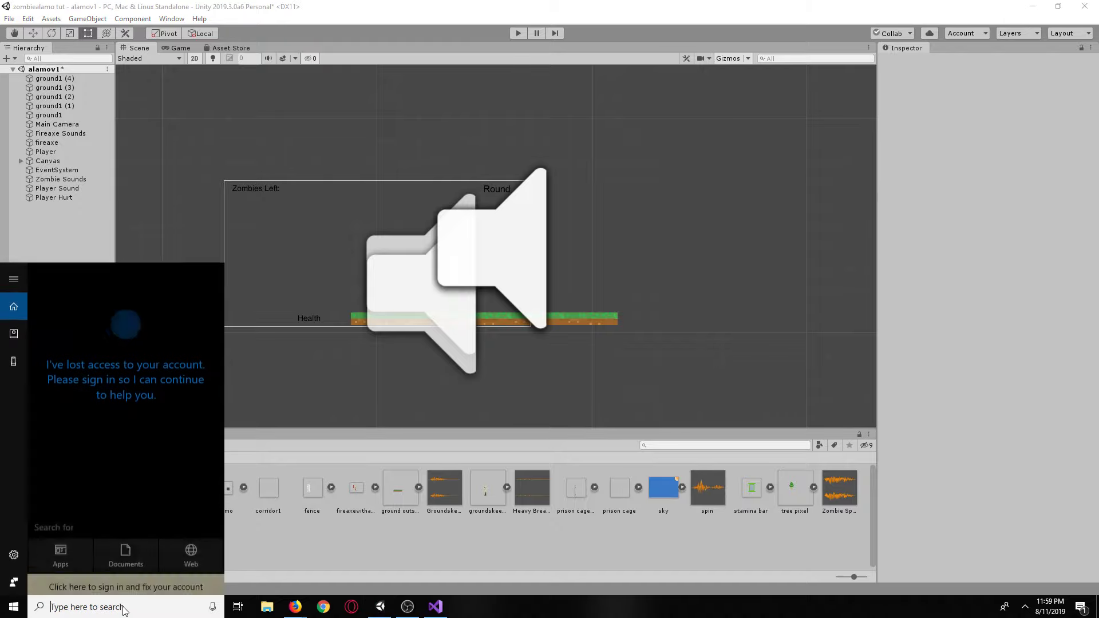
{"action": "type", "text": "au"}
{"action": "key", "text": "Return"}
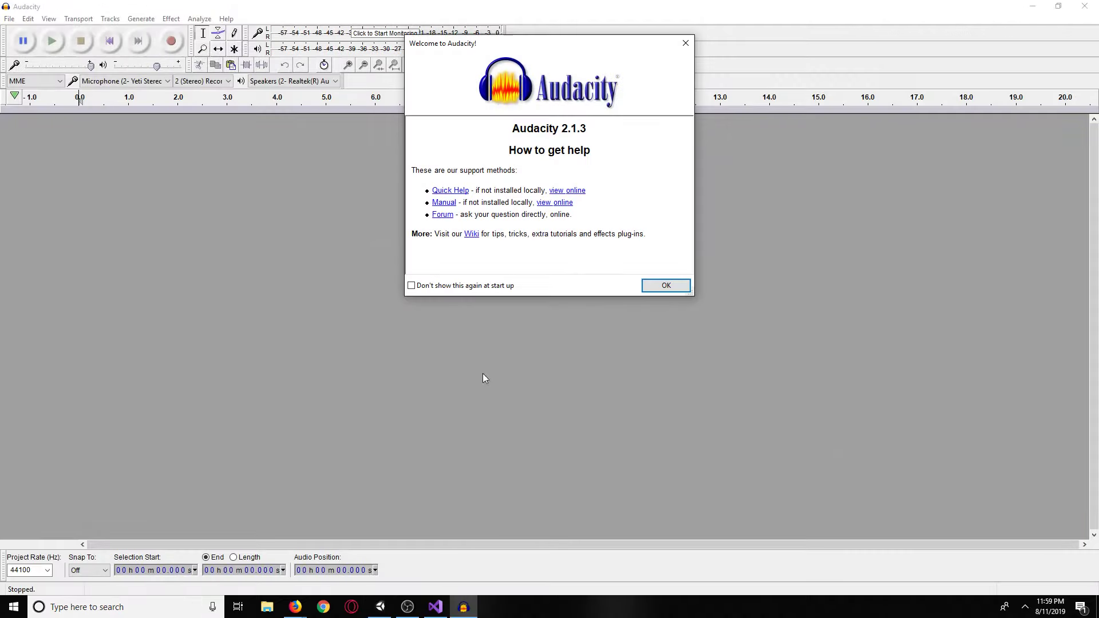
{"action": "left_click", "coordinate": [684, 43]}
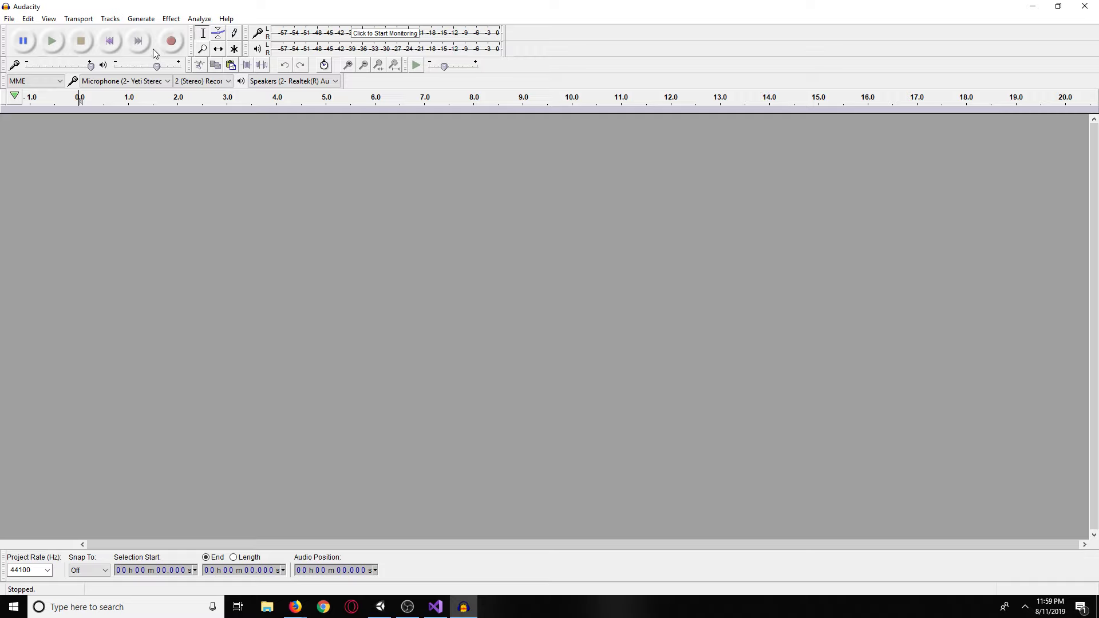
{"action": "left_click", "coordinate": [171, 43]}
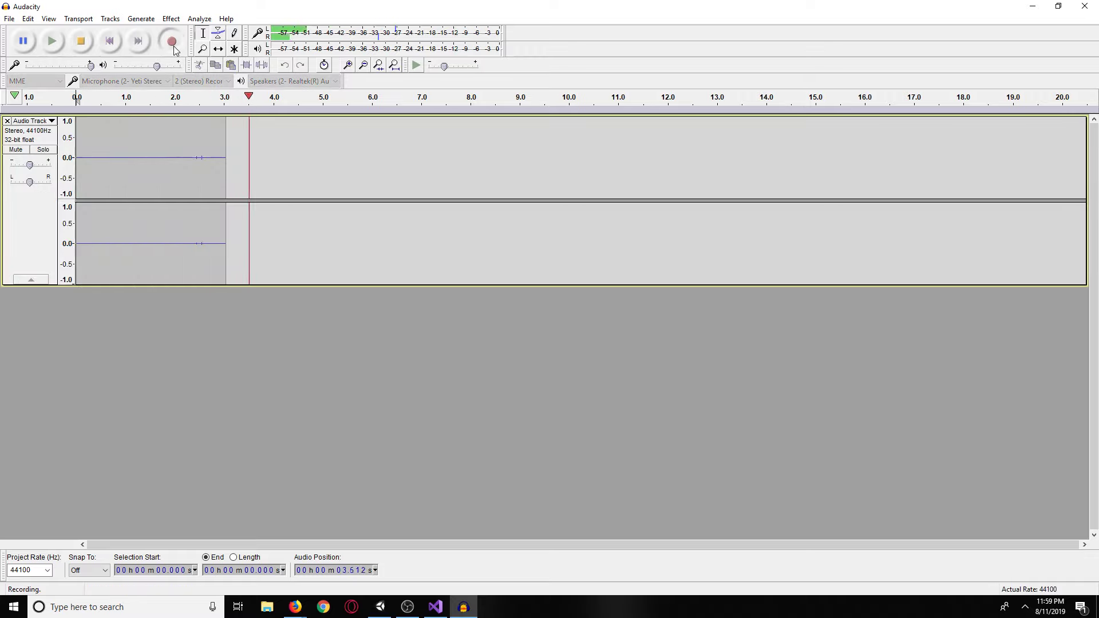
{"action": "left_click", "coordinate": [93, 43]}
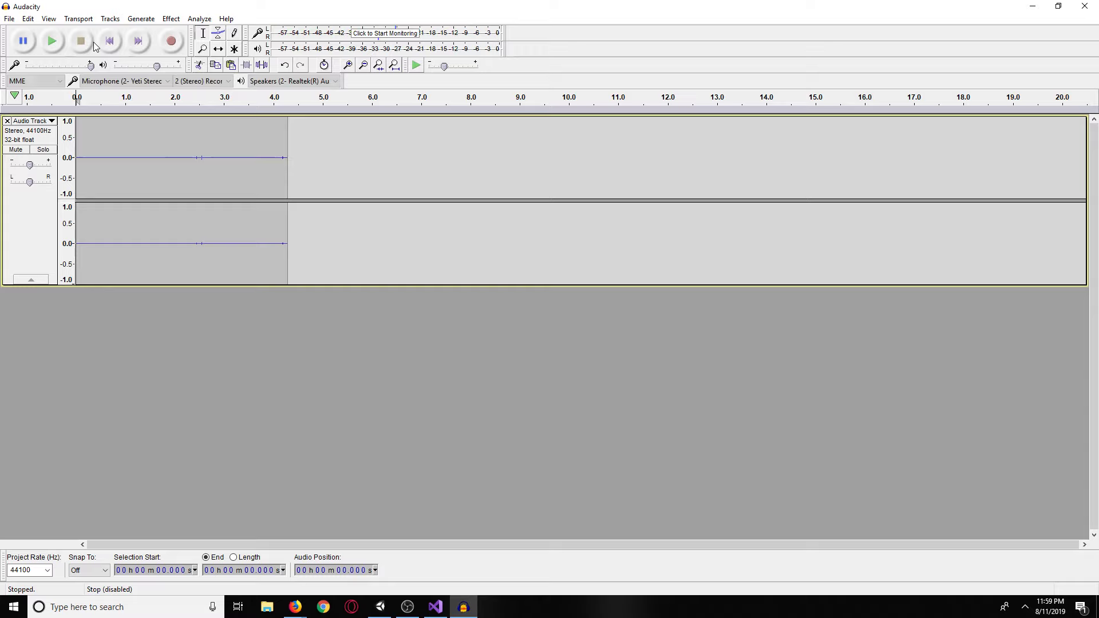
{"action": "left_click", "coordinate": [6, 121]}
Record a short hit sound, delete the silence after and before it, and play back the trimmed clip.
{"action": "left_click", "coordinate": [167, 44]}
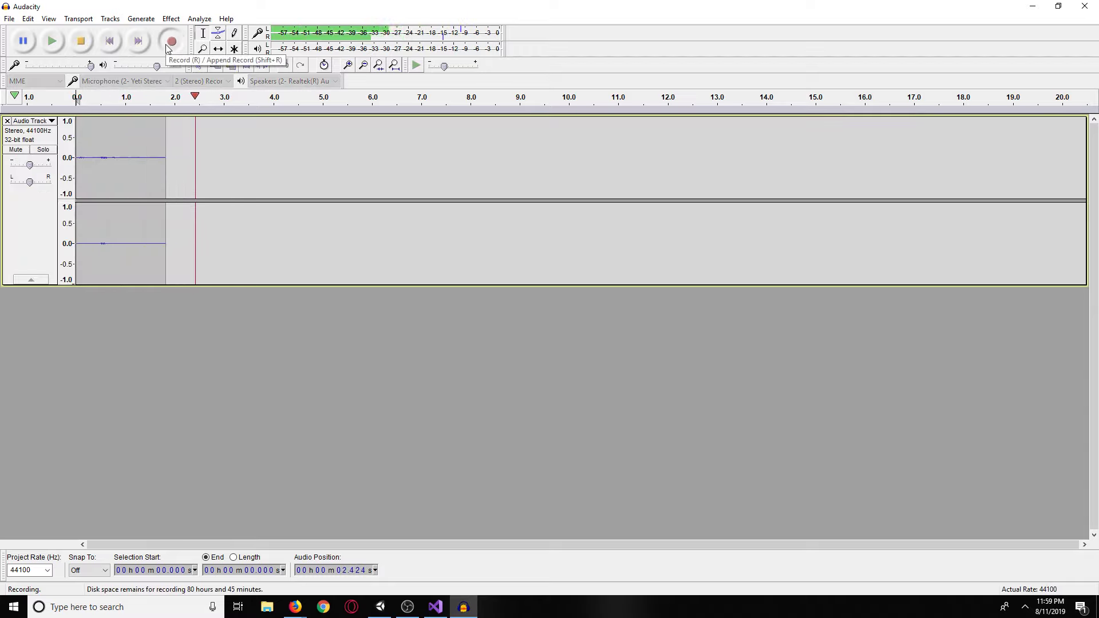
{"action": "left_click", "coordinate": [83, 43]}
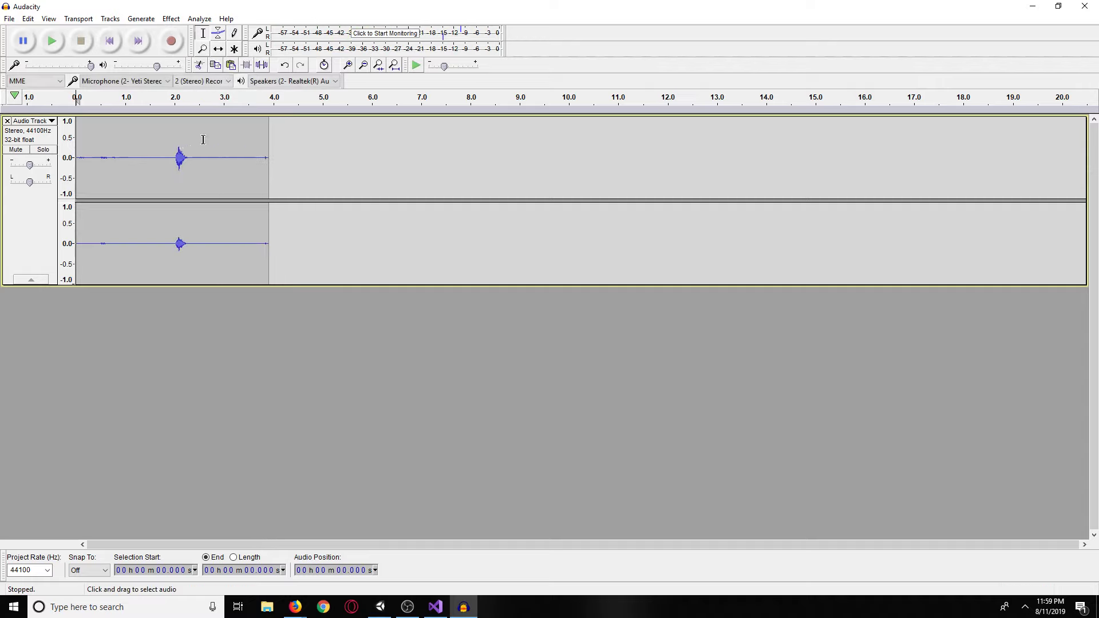
{"action": "left_click_drag", "start_coordinate": [189, 138], "coordinate": [269, 141]}
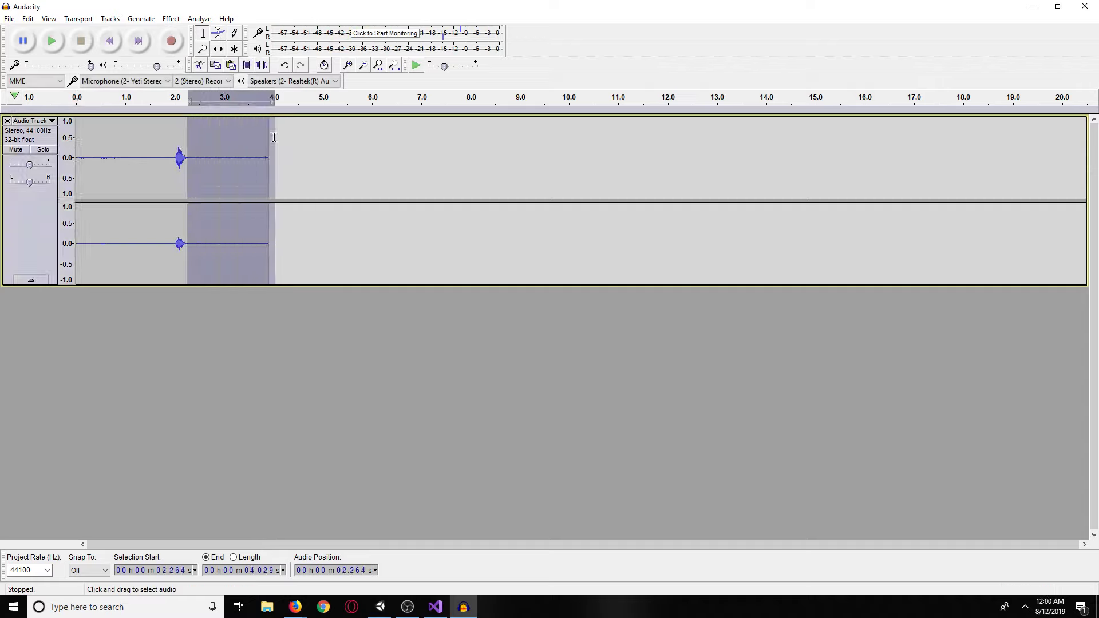
{"action": "key", "text": "Delete"}
{"action": "left_click", "coordinate": [172, 143]}
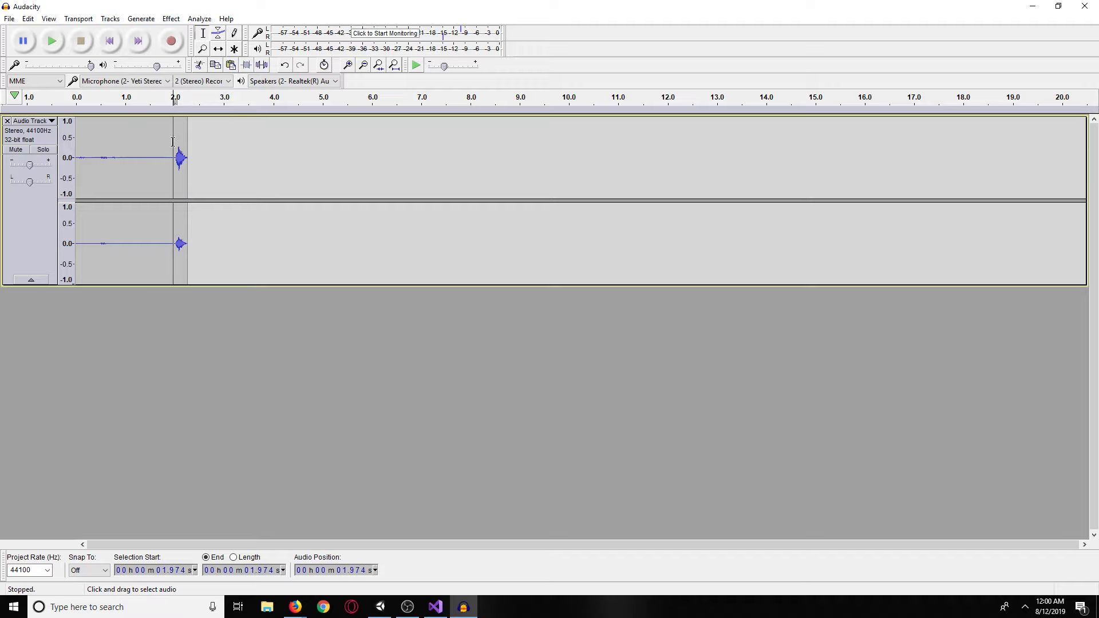
{"action": "left_click_drag", "start_coordinate": [163, 143], "coordinate": [71, 146]}
{"action": "key", "text": "Delete"}
{"action": "left_click", "coordinate": [52, 41]}
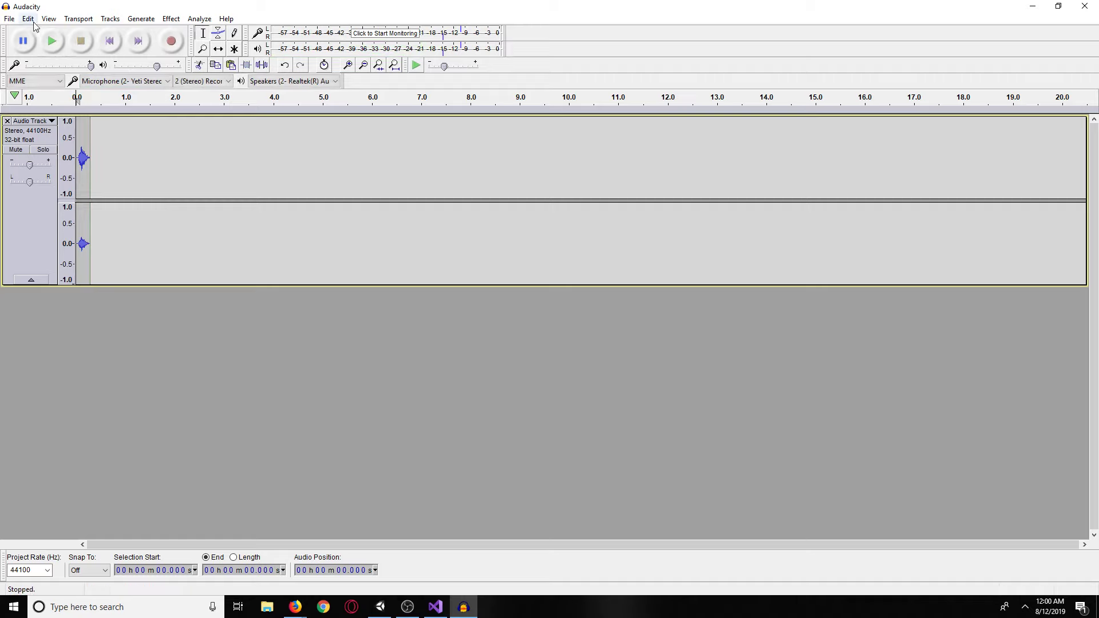
Export the recording as a 16-bit PCM WAV named Zombie Hit Sound with blank metadata, and close Audacity without saving the project.
{"action": "left_click", "coordinate": [9, 19]}
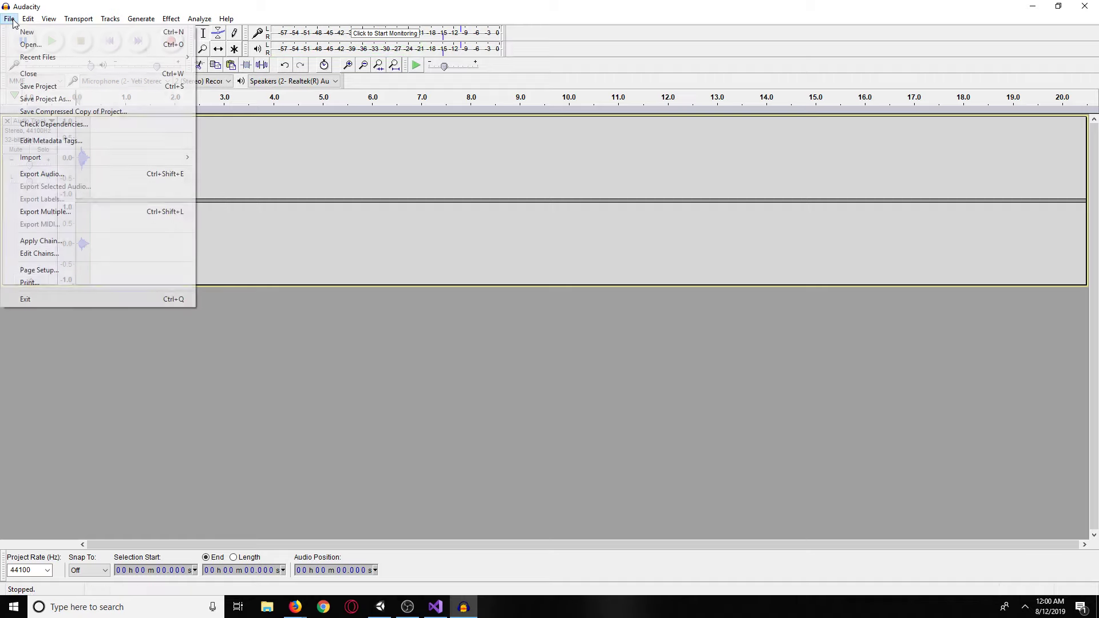
{"action": "left_click", "coordinate": [75, 178]}
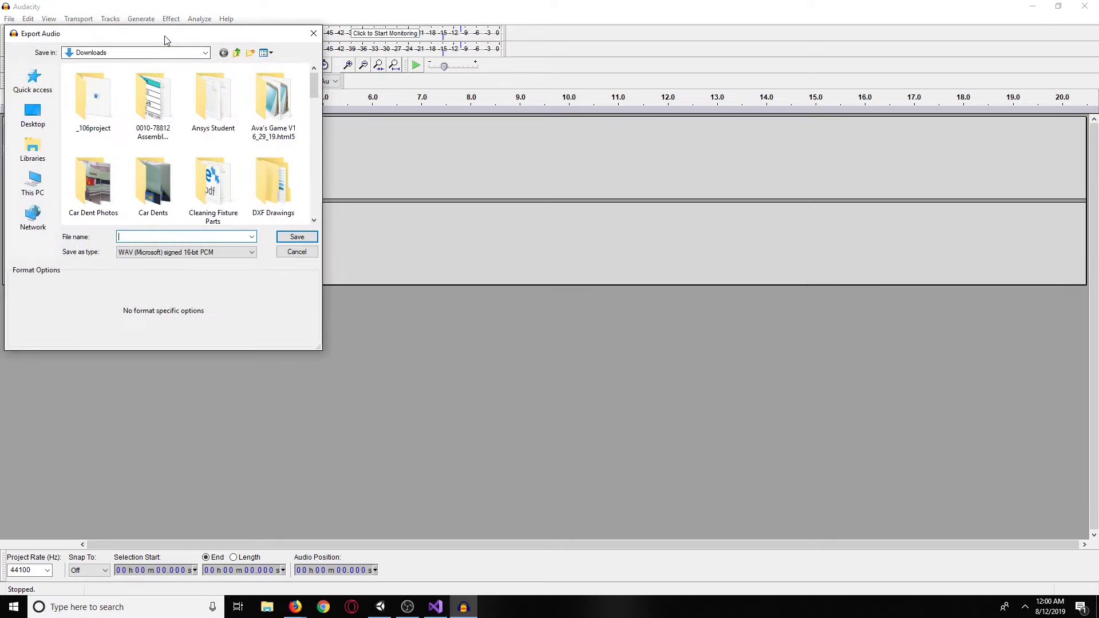
{"action": "left_click_drag", "start_coordinate": [163, 36], "coordinate": [1098, 37]}
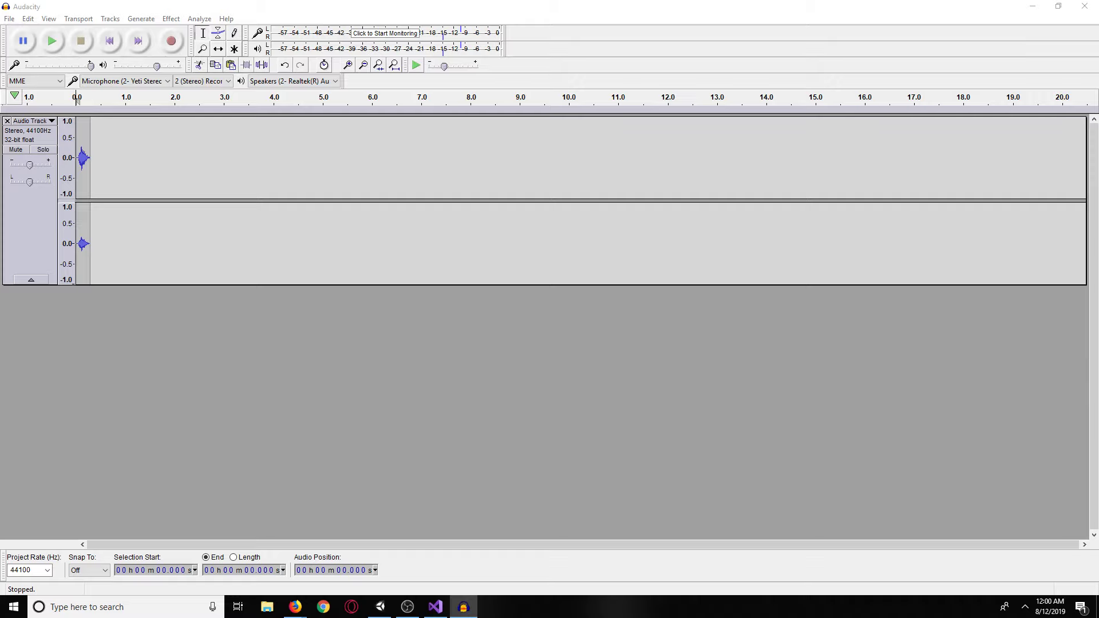
{"action": "key", "text": "Return"}
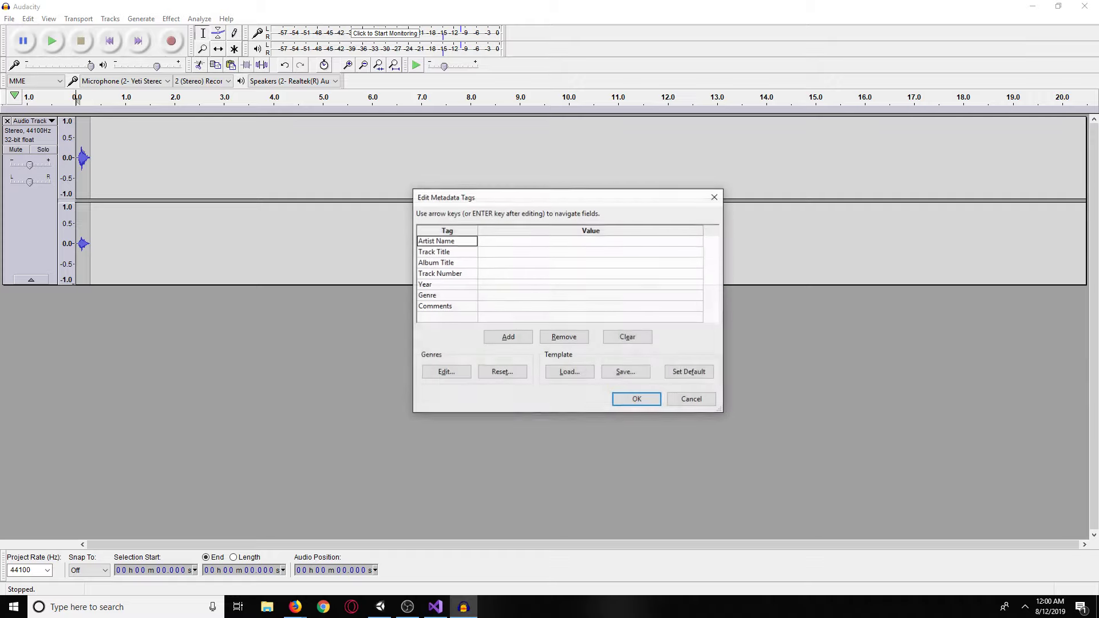
{"action": "left_click", "coordinate": [618, 399]}
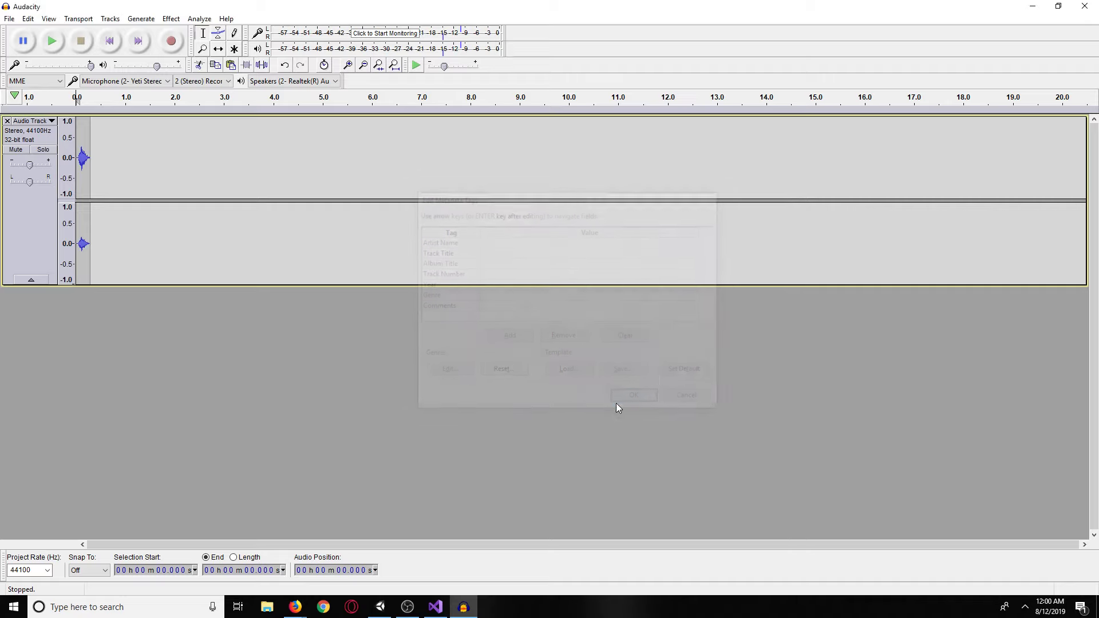
{"action": "left_click", "coordinate": [1084, 6]}
{"action": "left_click", "coordinate": [577, 303]}
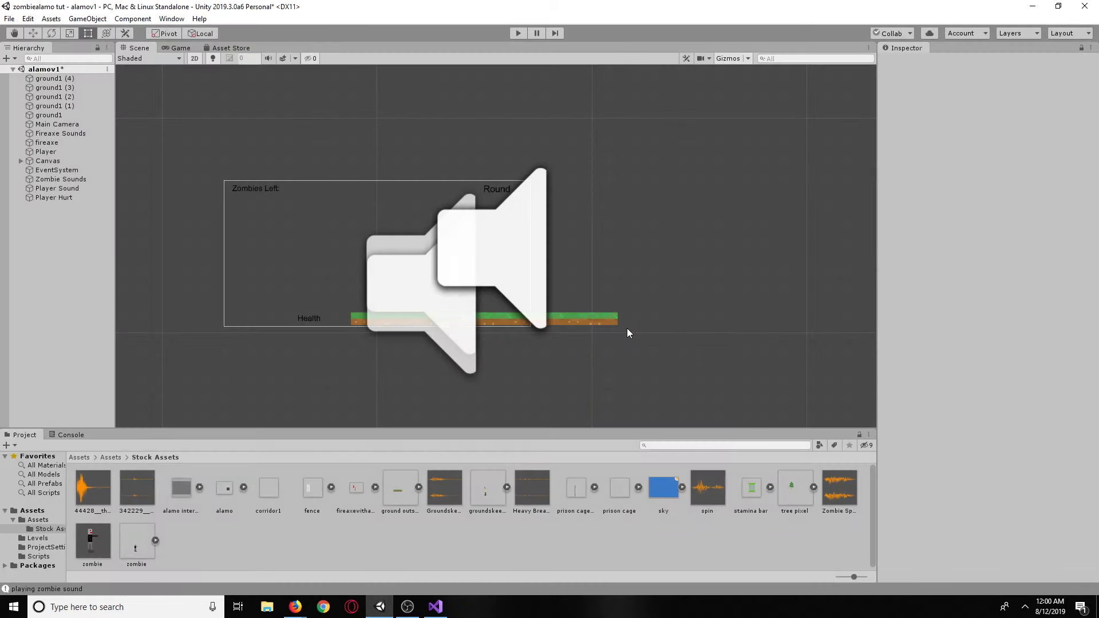
Import Zombie Hit Sound.wav from File Explorer into Unity's Stock Assets folder and add a new Audio Source object to the scene.
{"action": "left_click", "coordinate": [268, 607]}
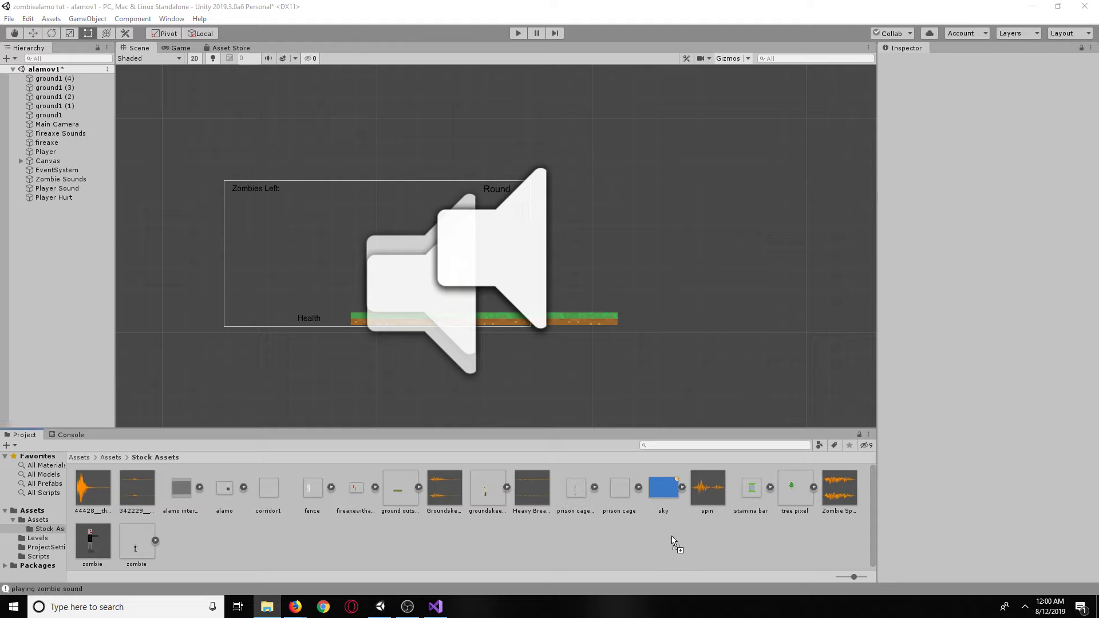
{"action": "left_click", "coordinate": [898, 326]}
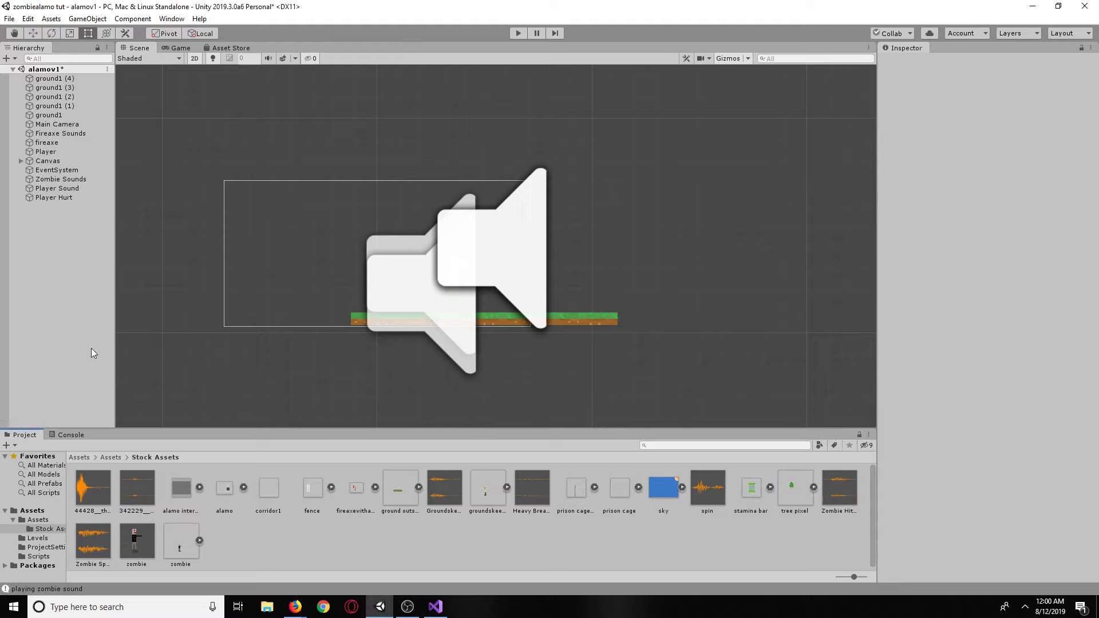
{"action": "right_click", "coordinate": [48, 273]}
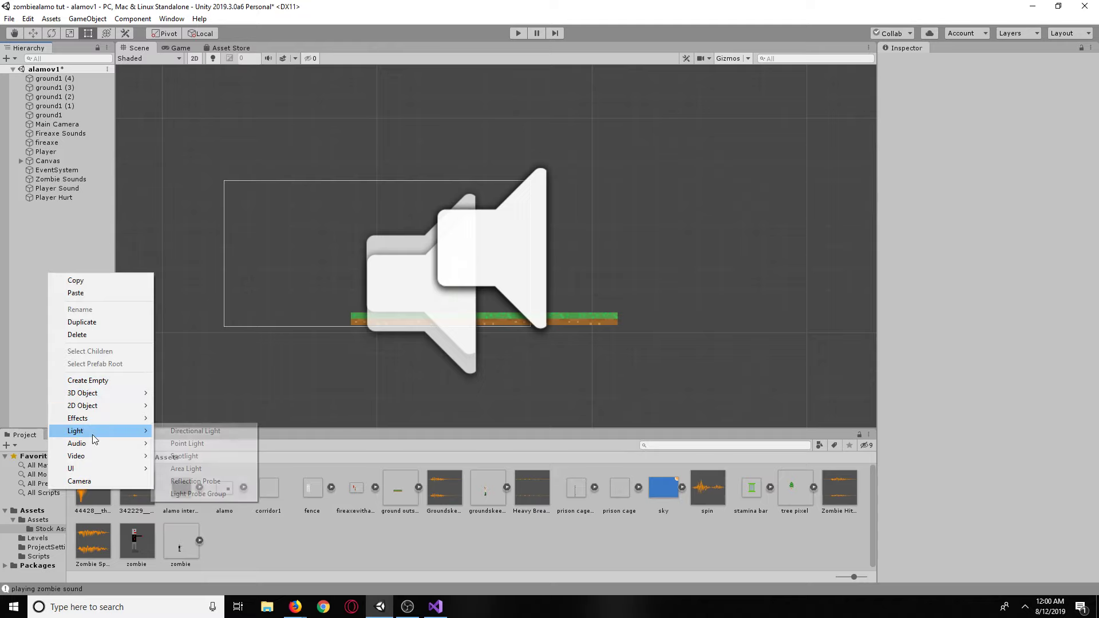
{"action": "mouse_move", "coordinate": [104, 443]}
{"action": "left_click", "coordinate": [189, 443]}
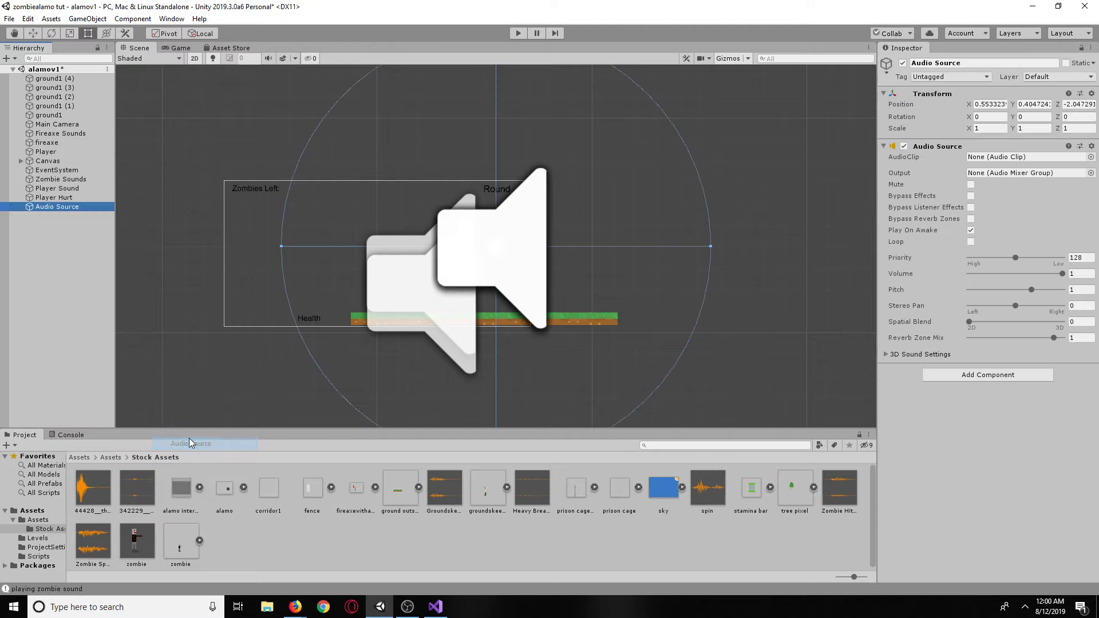
Rename the new Audio Source object to Zombie Hit.
{"action": "left_click", "coordinate": [961, 64]}
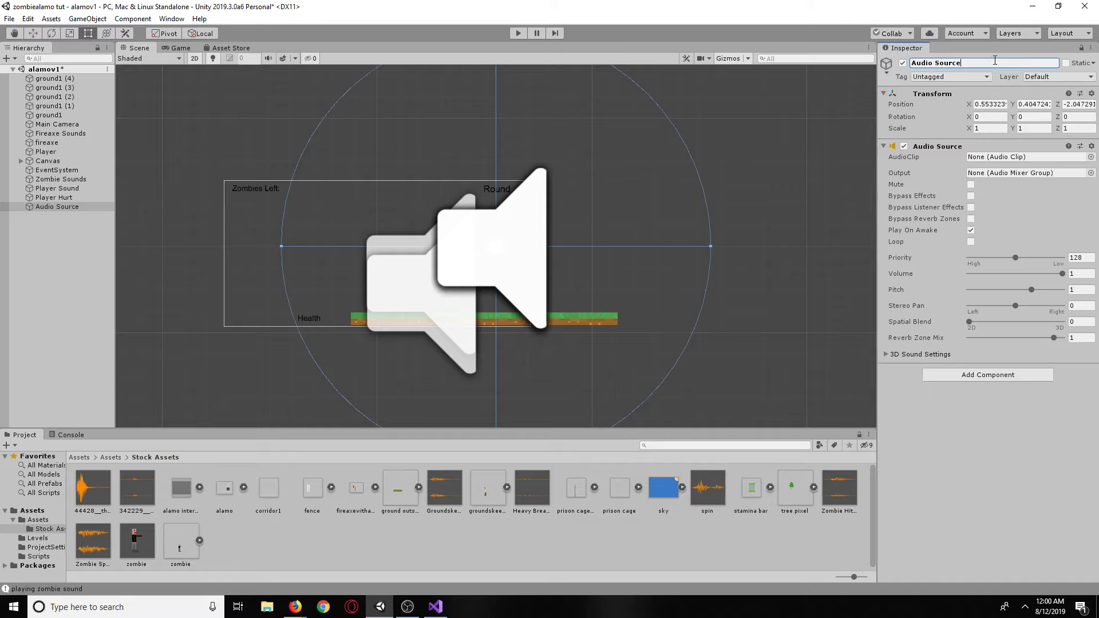
{"action": "key", "text": "ctrl+a"}
{"action": "type", "text": "Zombie Hi"}
{"action": "key", "text": "alt+Tab"}
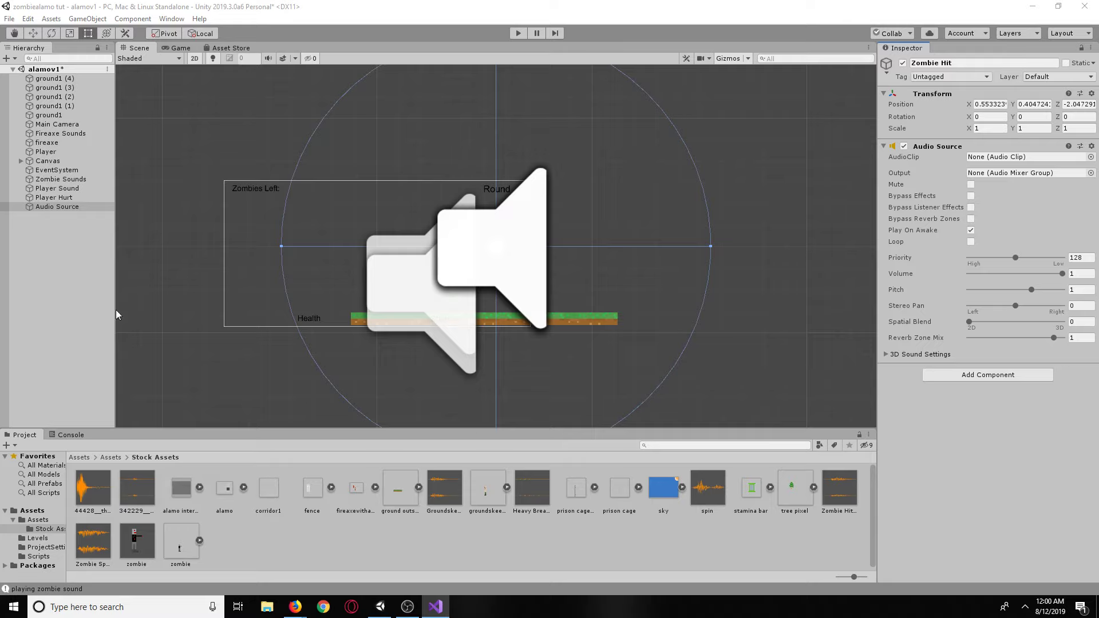
{"action": "left_click", "coordinate": [55, 206]}
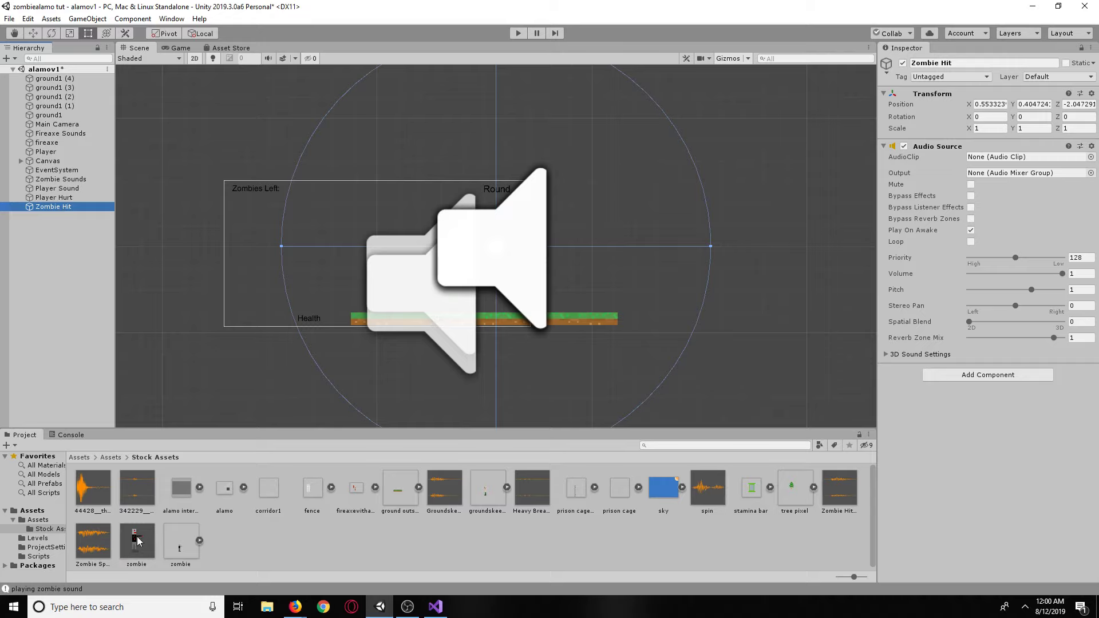
Open the import settings of the Zombie Hit Sound clip in Stock Assets and preview the clip.
{"action": "left_click", "coordinate": [845, 502]}
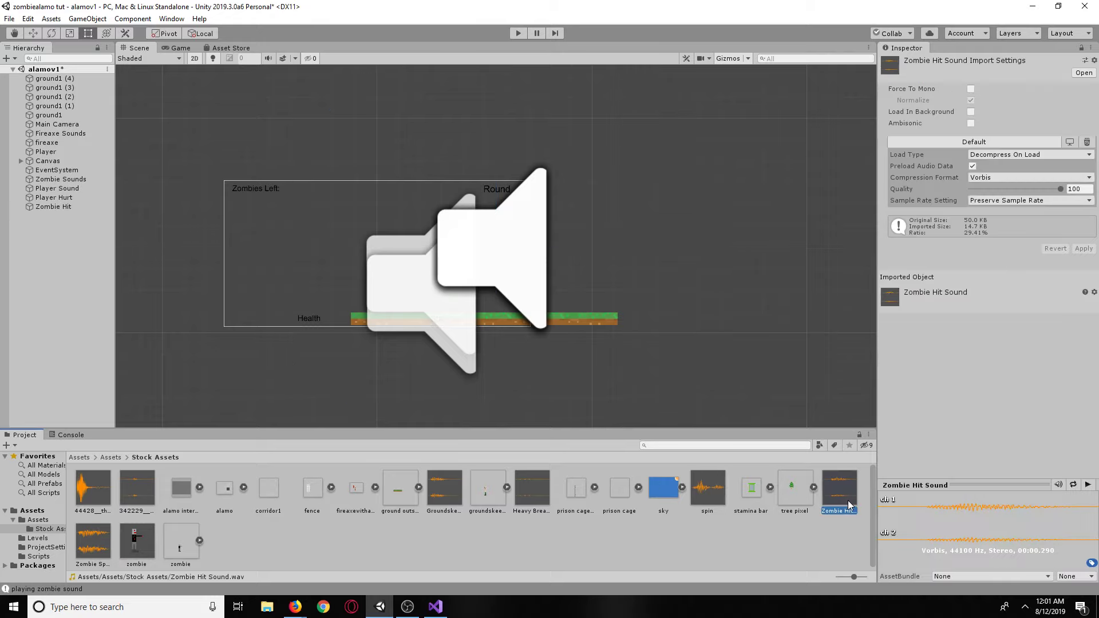
{"action": "left_click", "coordinate": [1087, 484]}
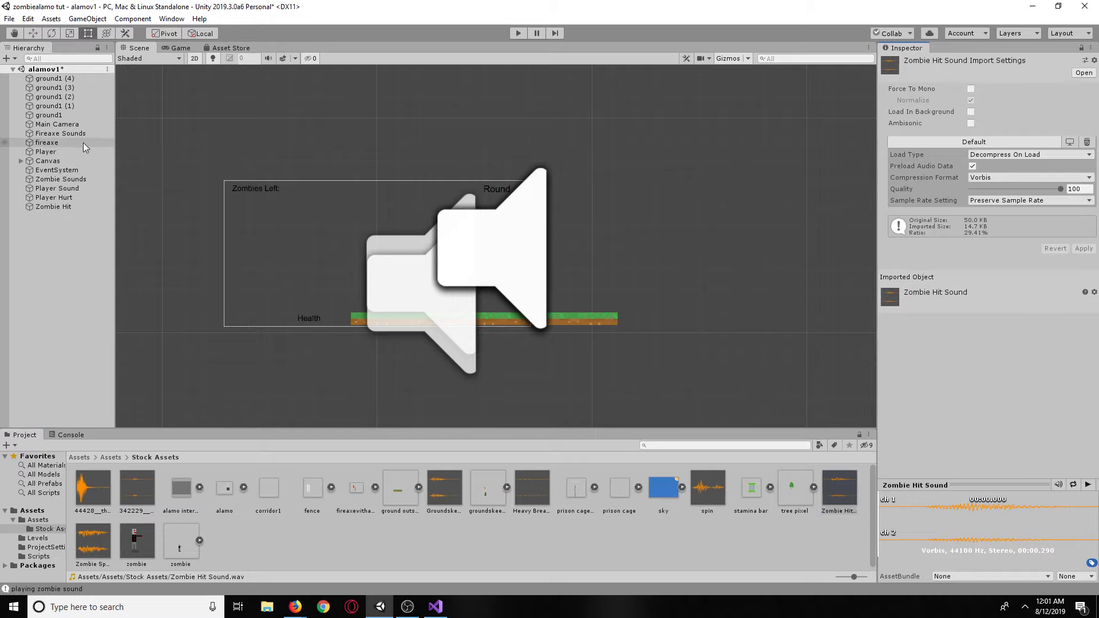
Assign the Zombie Hit Sound clip to the Zombie Hit object's Audio Source and turn off Play On Awake.
{"action": "left_click", "coordinate": [57, 206]}
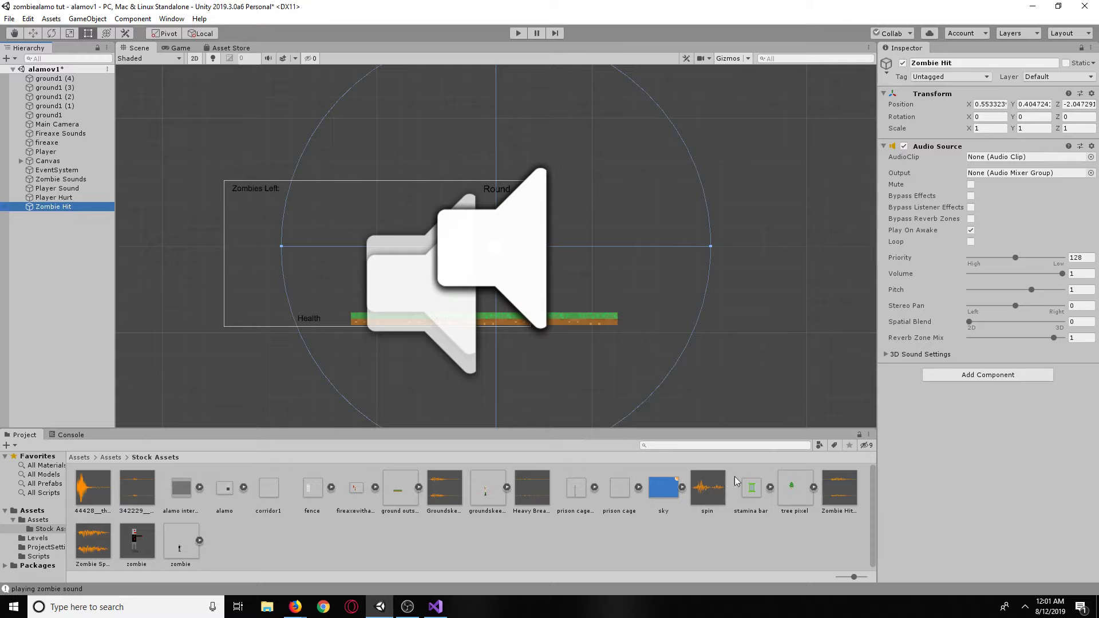
{"action": "left_click_drag", "start_coordinate": [837, 487], "coordinate": [998, 159]}
{"action": "left_click", "coordinate": [970, 230]}
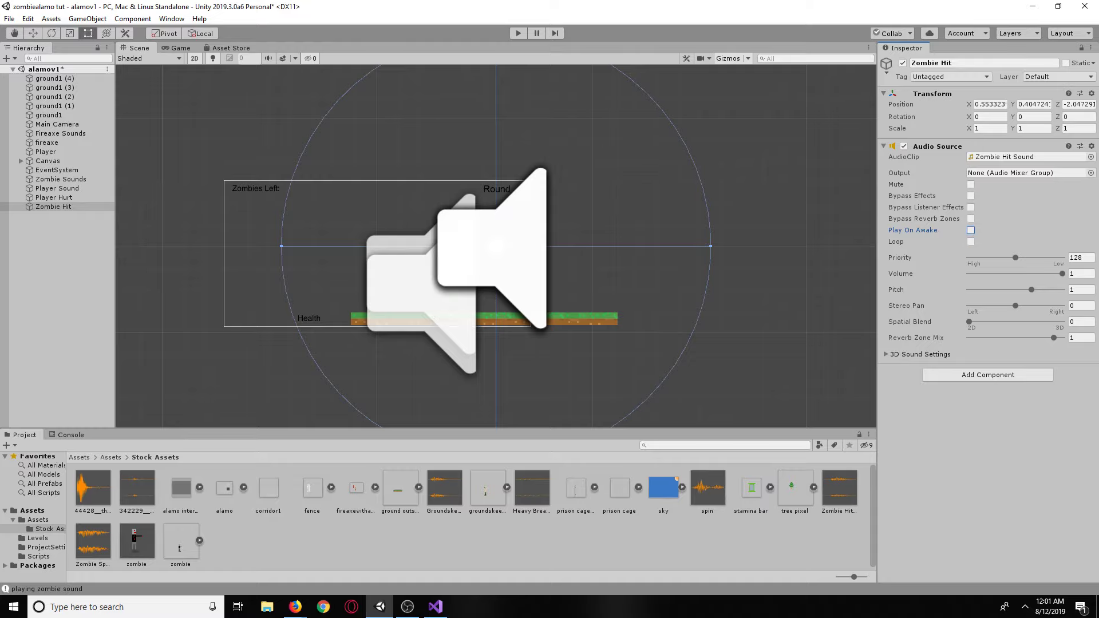
In Visual Studio, declare a public AudioSource variable named zombiehitsound below zombiemovespeed in zombie.cs.
{"action": "key", "text": "alt+Tab"}
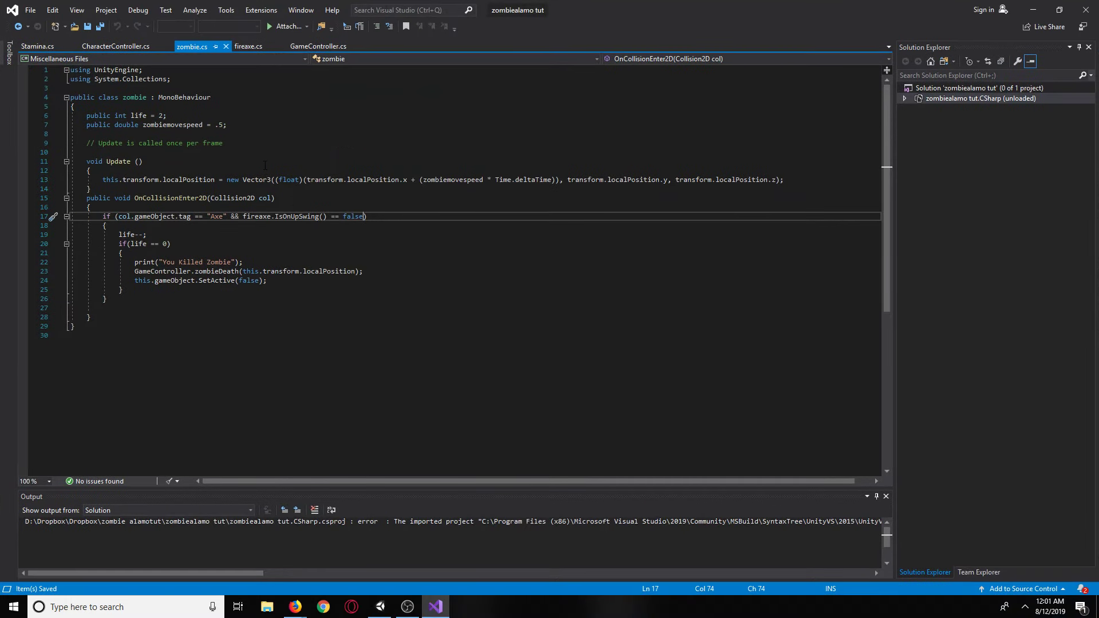
{"action": "left_click", "coordinate": [238, 125]}
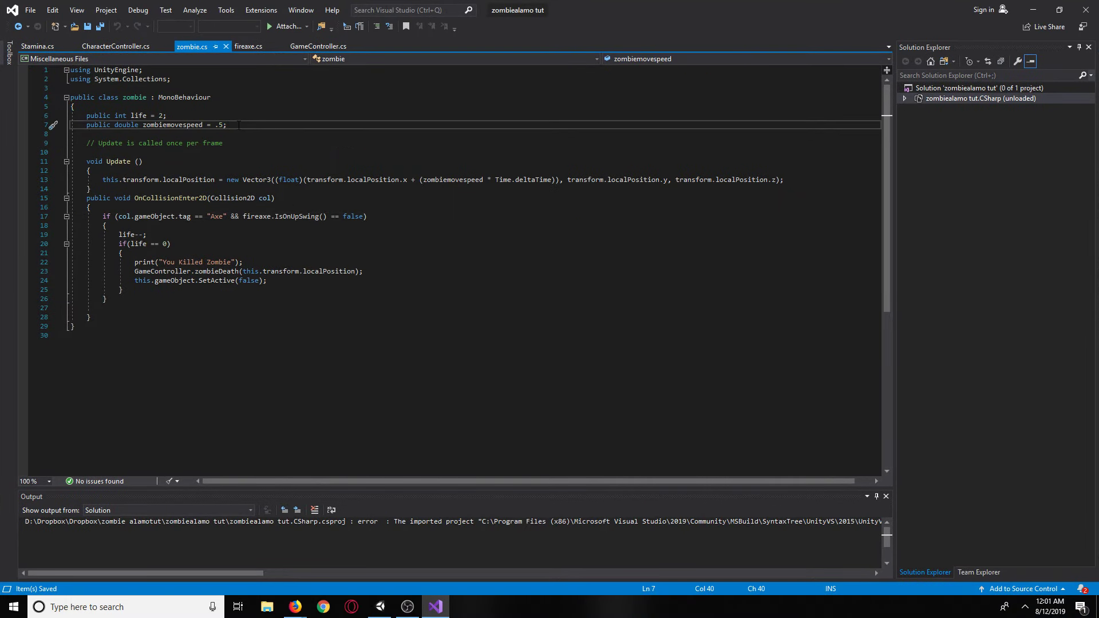
{"action": "key", "text": "Return"}
{"action": "type", "text": "public Audi"}
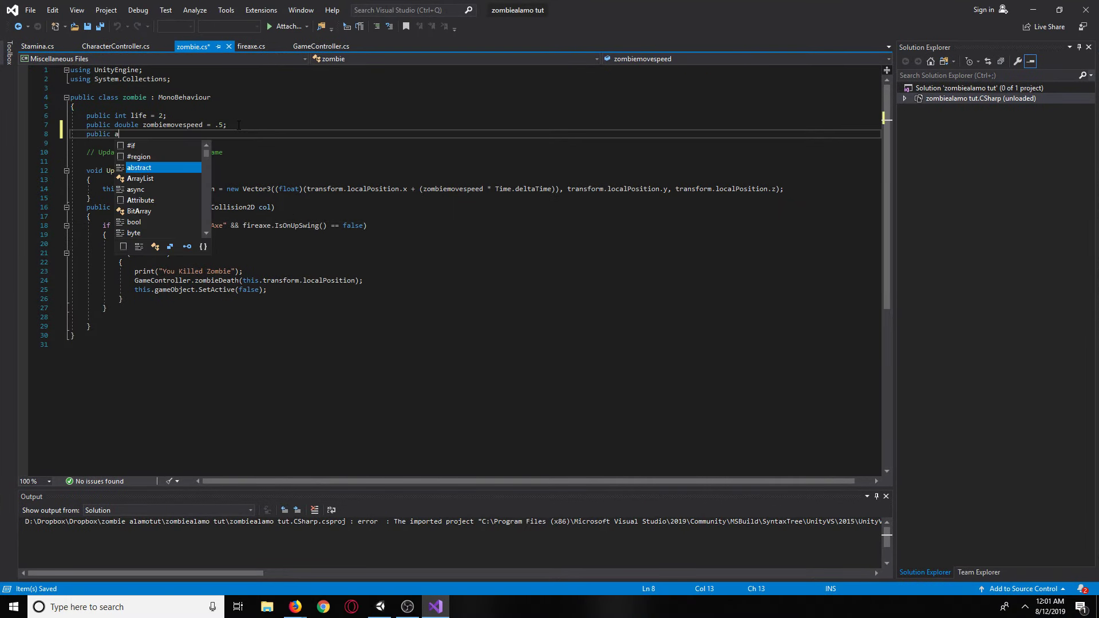
{"action": "type", "text": "oSourc"}
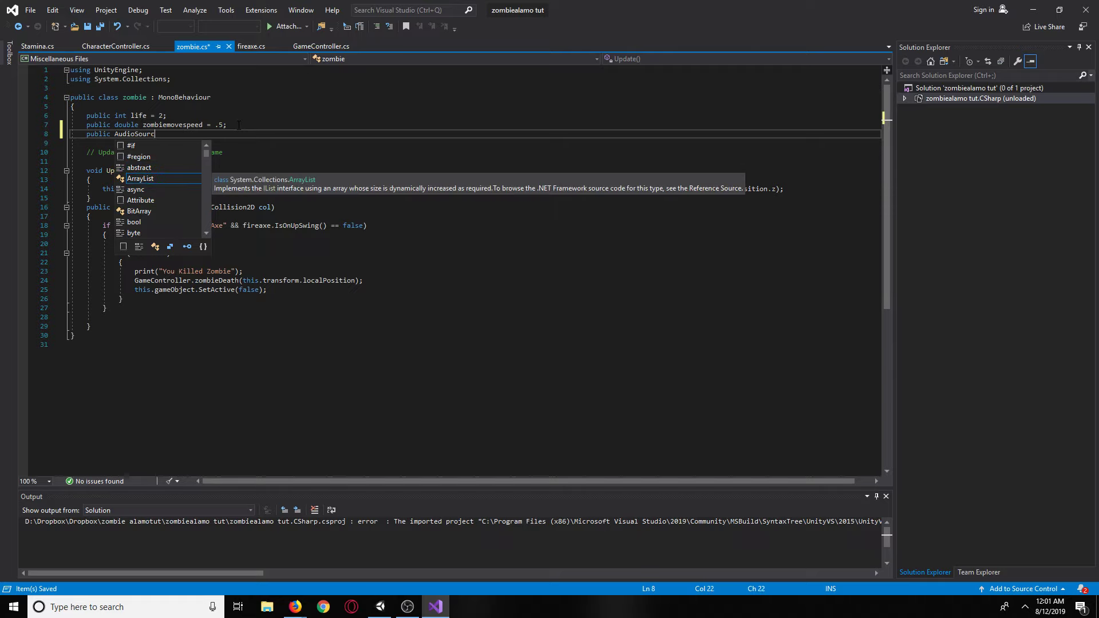
{"action": "type", "text": "e zombiehit"}
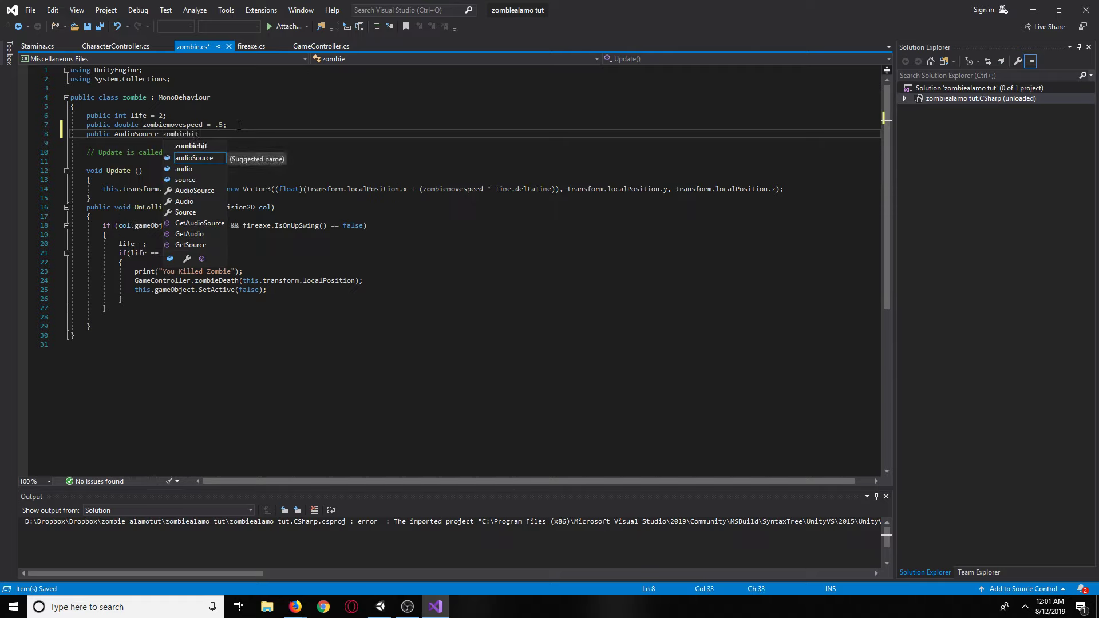
{"action": "type", "text": "ssound"}
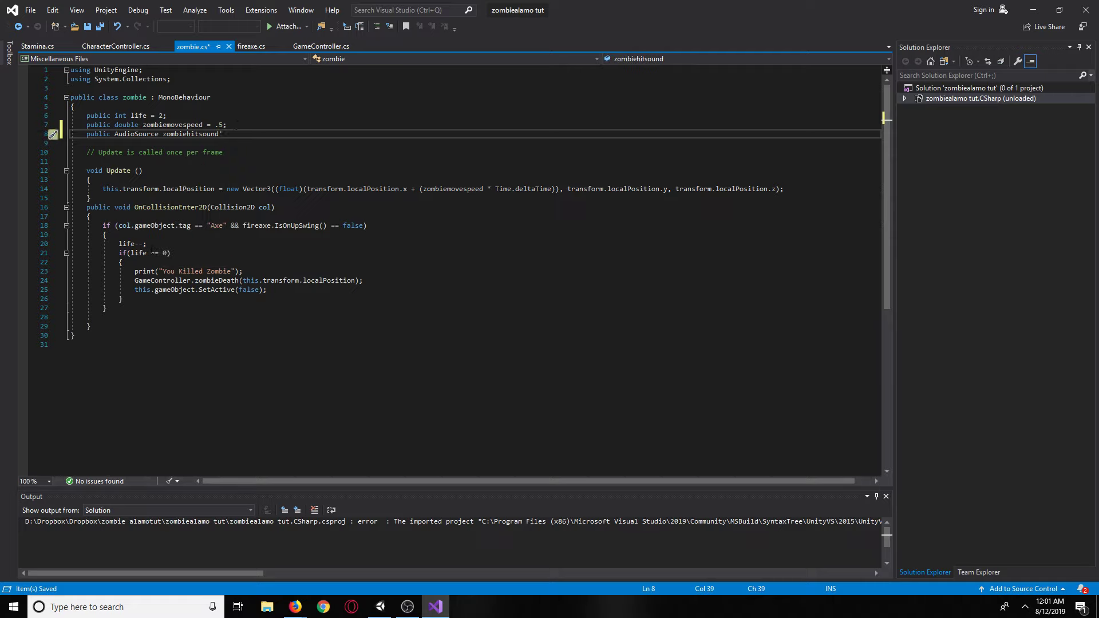
Add a zombiehitsound.Play(0); call before life-- in the axe collision block, end the variable declaration with a semicolon, and save the script.
{"action": "left_click", "coordinate": [158, 234]}
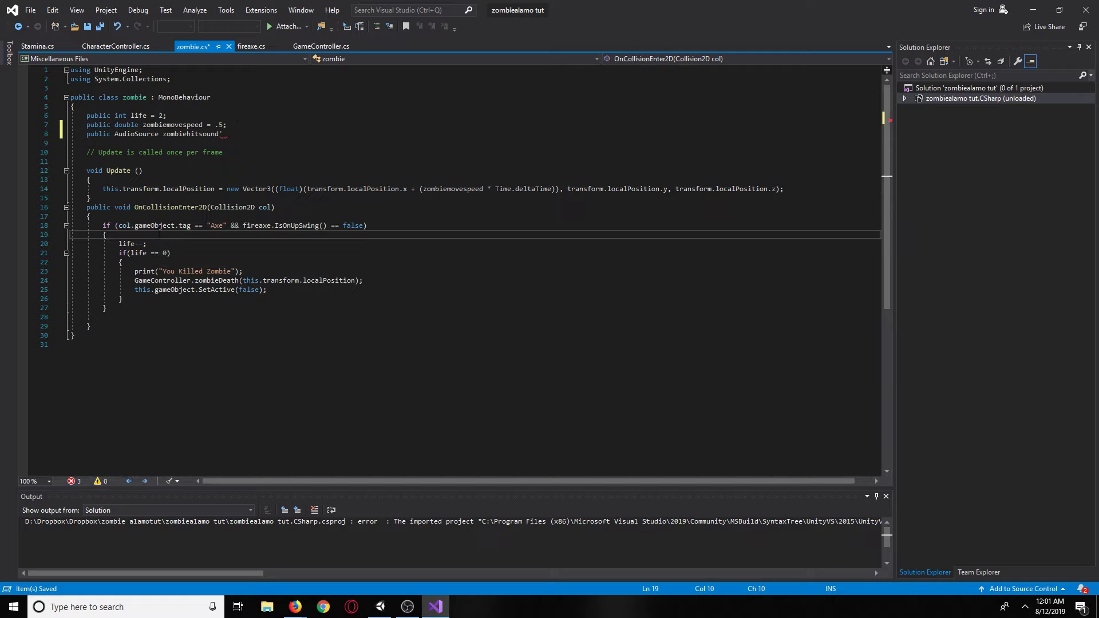
{"action": "key", "text": "Return"}
{"action": "type", "text": "zombie"}
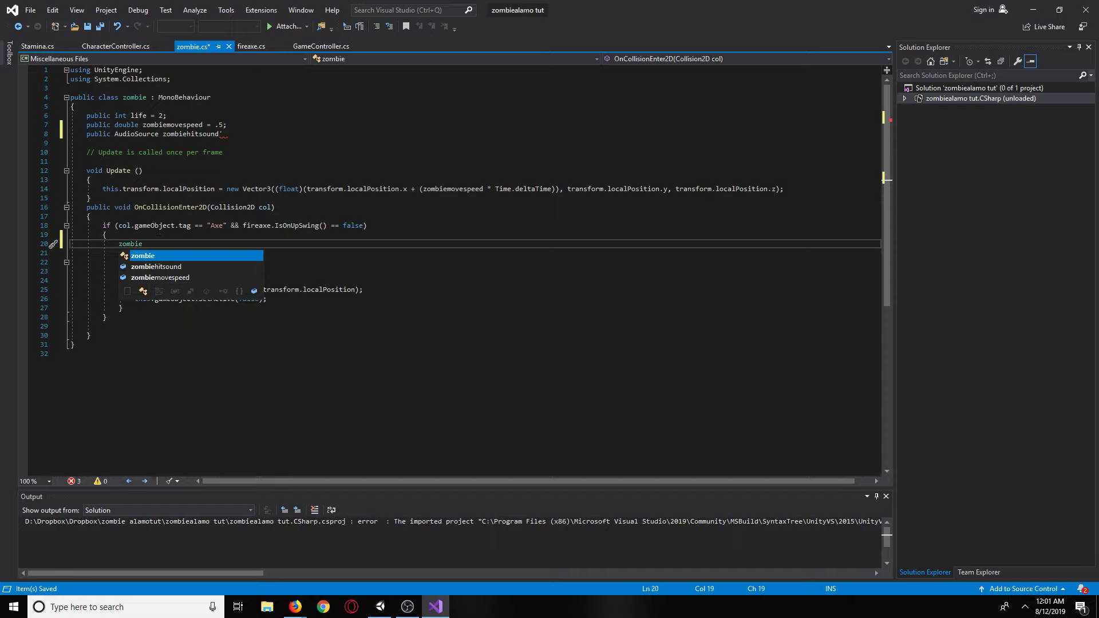
{"action": "left_click", "coordinate": [238, 135]}
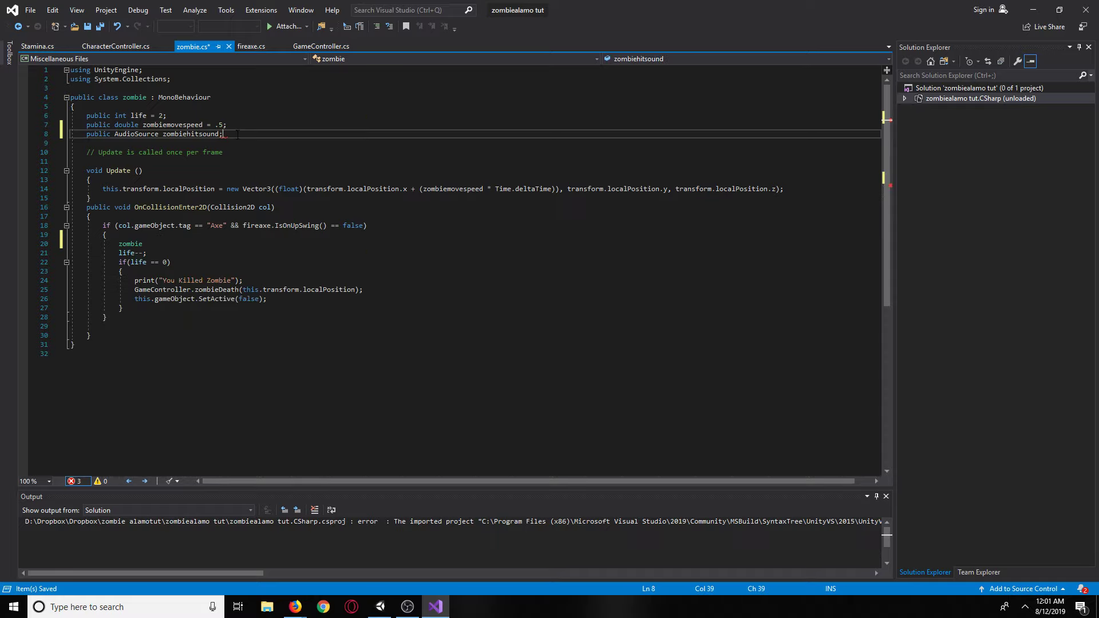
{"action": "left_click", "coordinate": [202, 247]}
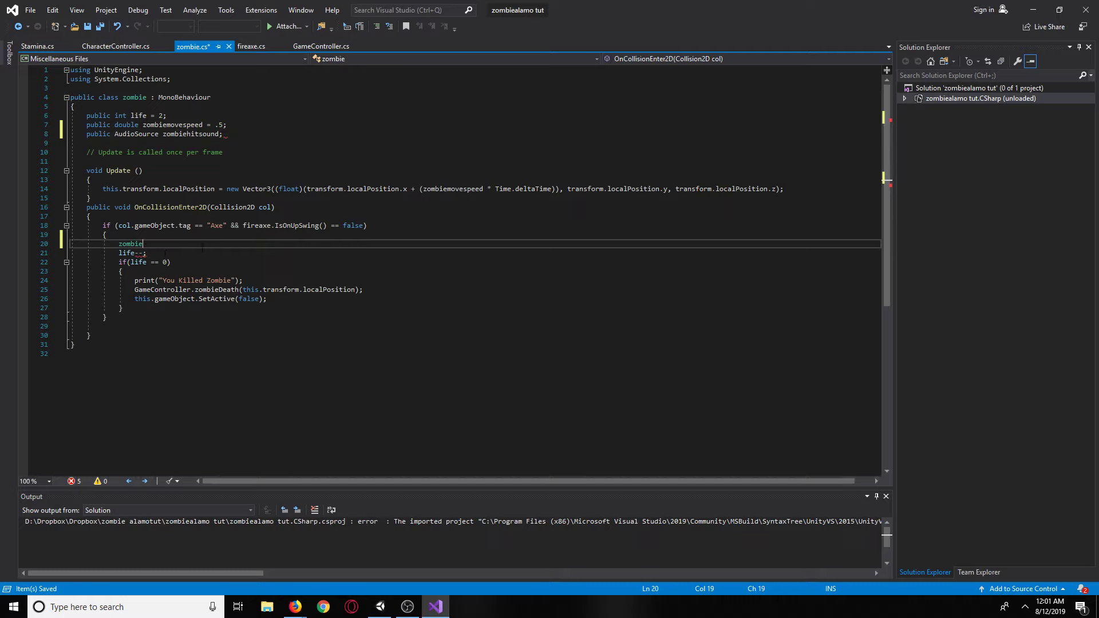
{"action": "type", "text": "hitsound;"}
{"action": "key", "text": "BackSpace"}
{"action": "type", "text": ".pl"}
{"action": "key", "text": "Tab"}
{"action": "type", "text": "(0);"}
{"action": "left_click", "coordinate": [98, 27]}
Back in Unity, try to assign the Zombie Hit audio source to the Zombiehitsound field of the Zombie Prefeb asset.
{"action": "key", "text": "alt+Tab"}
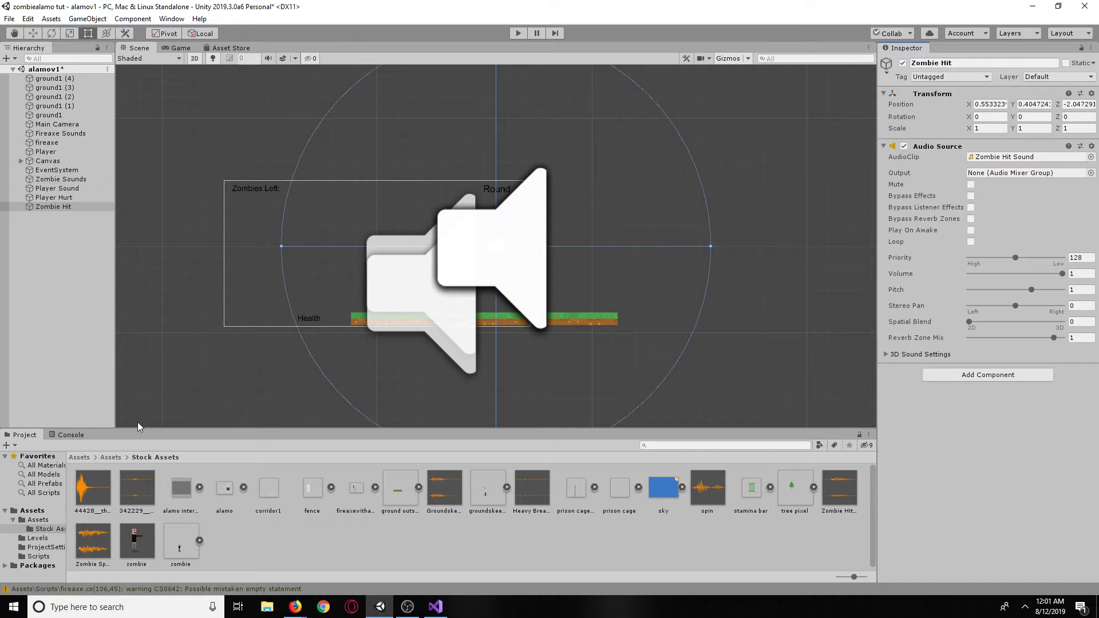
{"action": "left_click", "coordinate": [111, 458]}
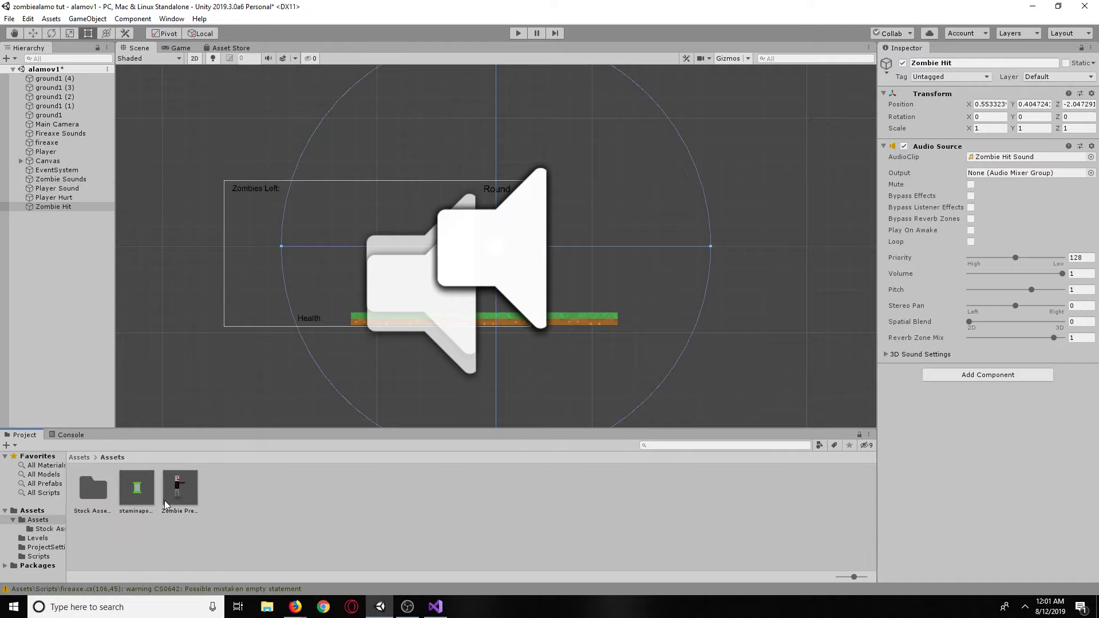
{"action": "left_click", "coordinate": [179, 488]}
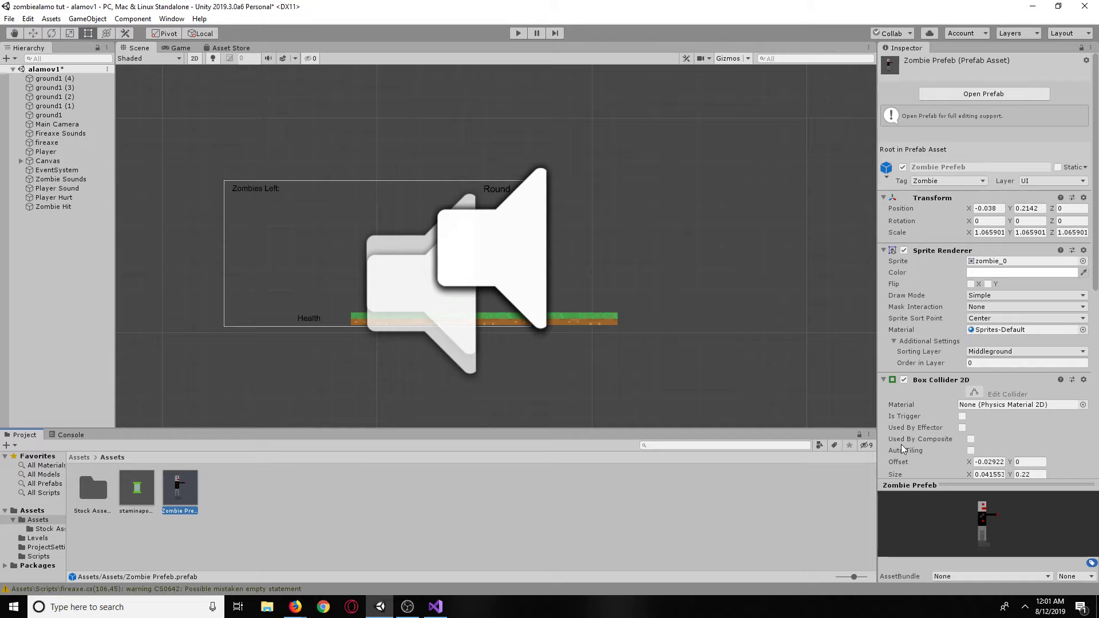
{"action": "scroll", "coordinate": [906, 434], "scroll_direction": "down", "scroll_amount": 10}
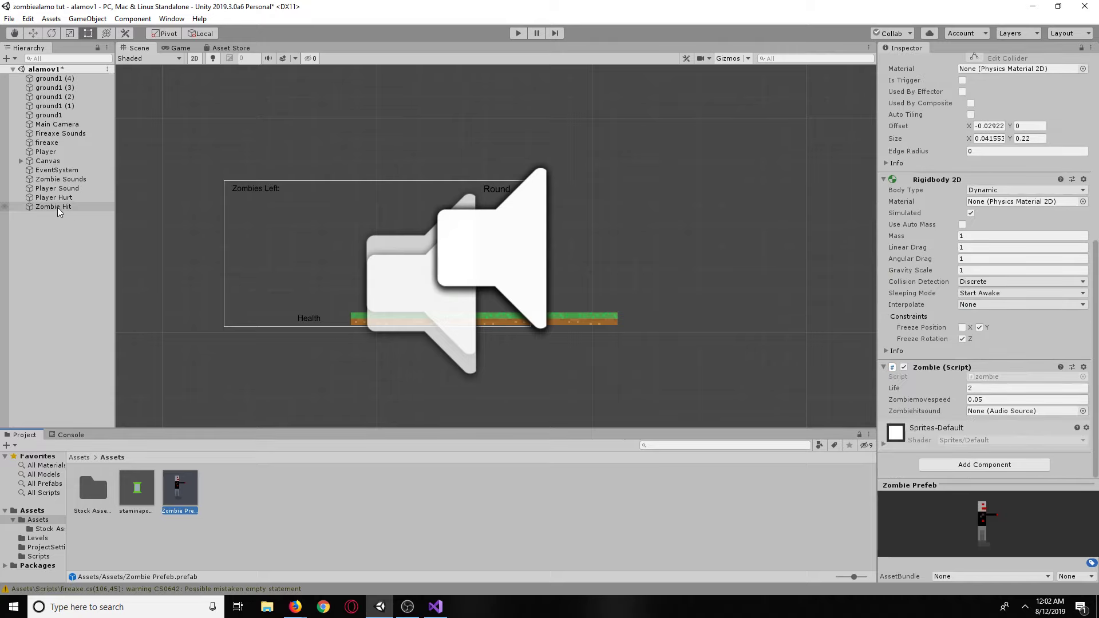
{"action": "left_click_drag", "start_coordinate": [58, 207], "coordinate": [999, 411]}
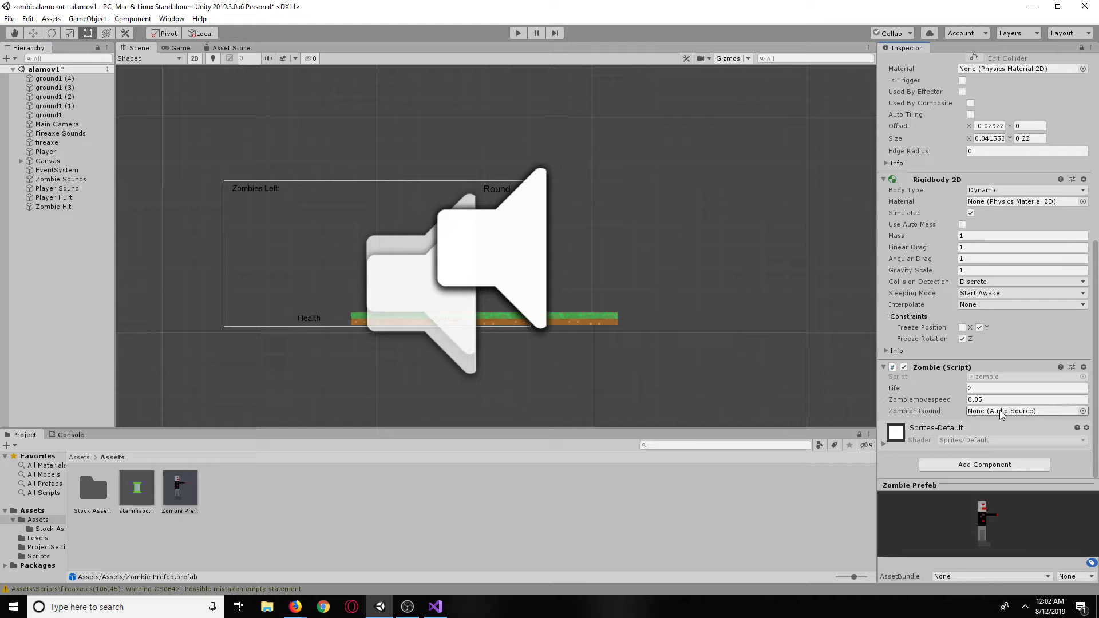
{"action": "left_click", "coordinate": [1082, 411]}
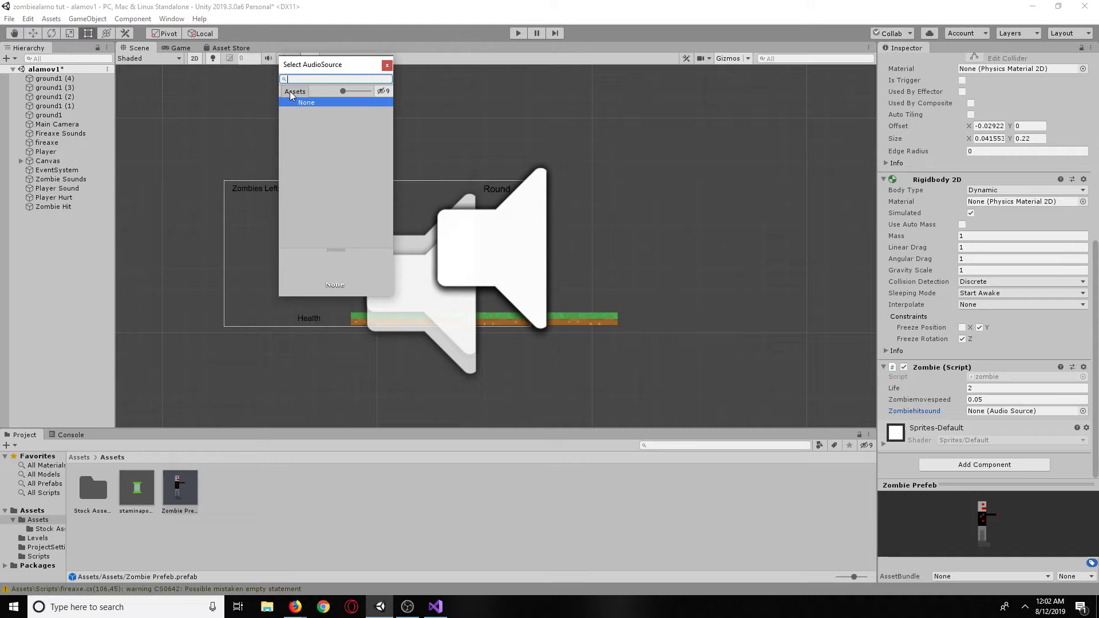
{"action": "left_click", "coordinate": [51, 210]}
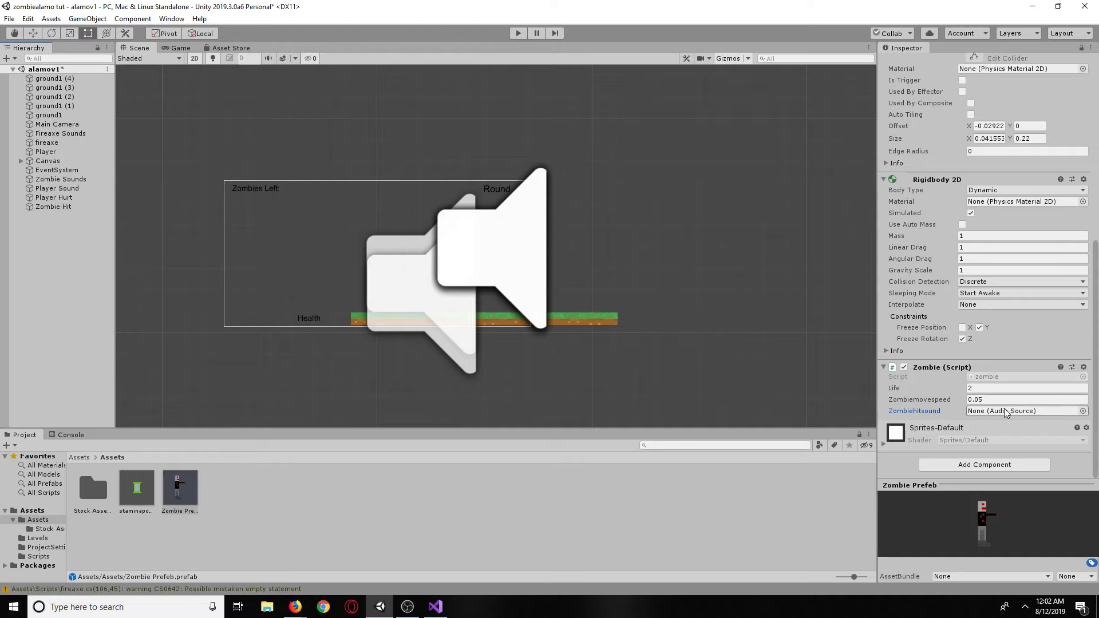
{"action": "left_click", "coordinate": [1082, 411]}
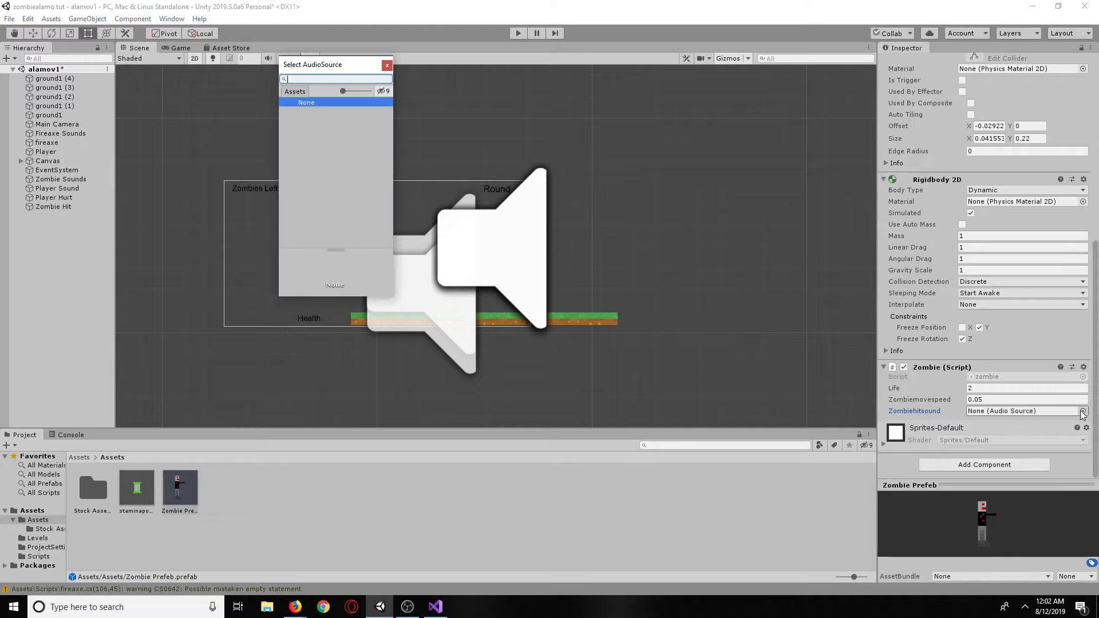
{"action": "left_click", "coordinate": [387, 66]}
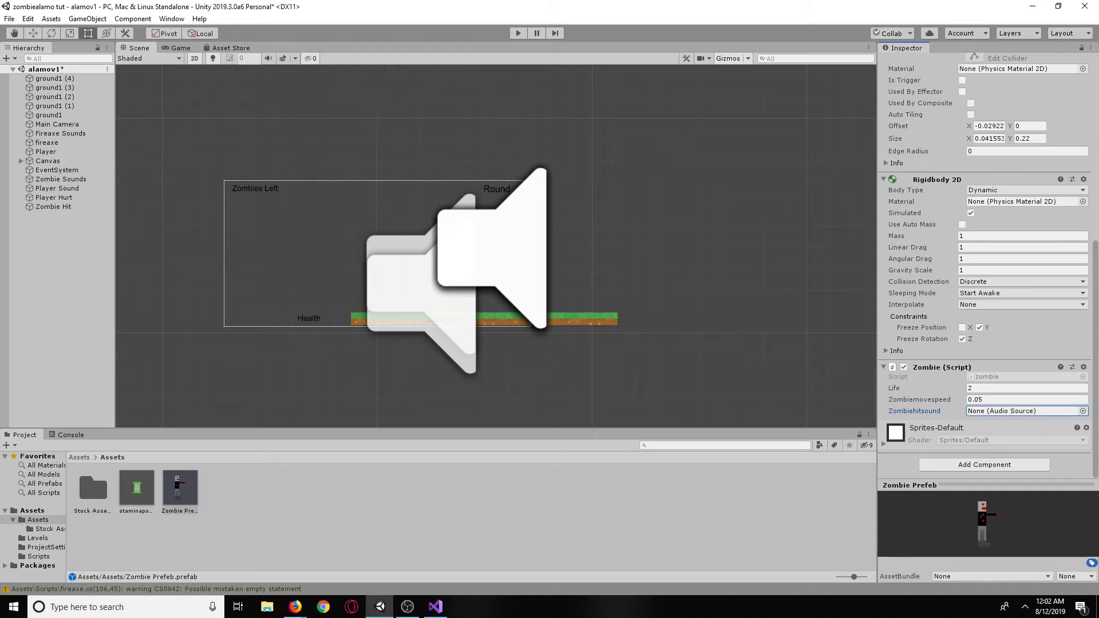
Reselect the Zombie Prefeb asset and add an Audio Source component to it.
{"action": "key", "text": "alt+Tab"}
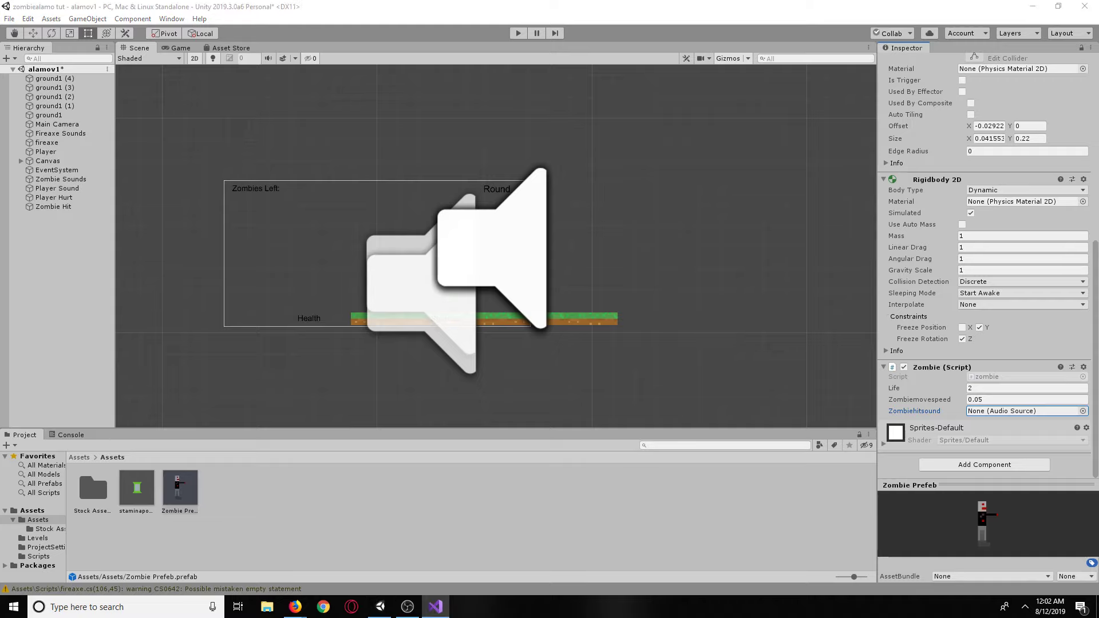
{"action": "left_click", "coordinate": [401, 507]}
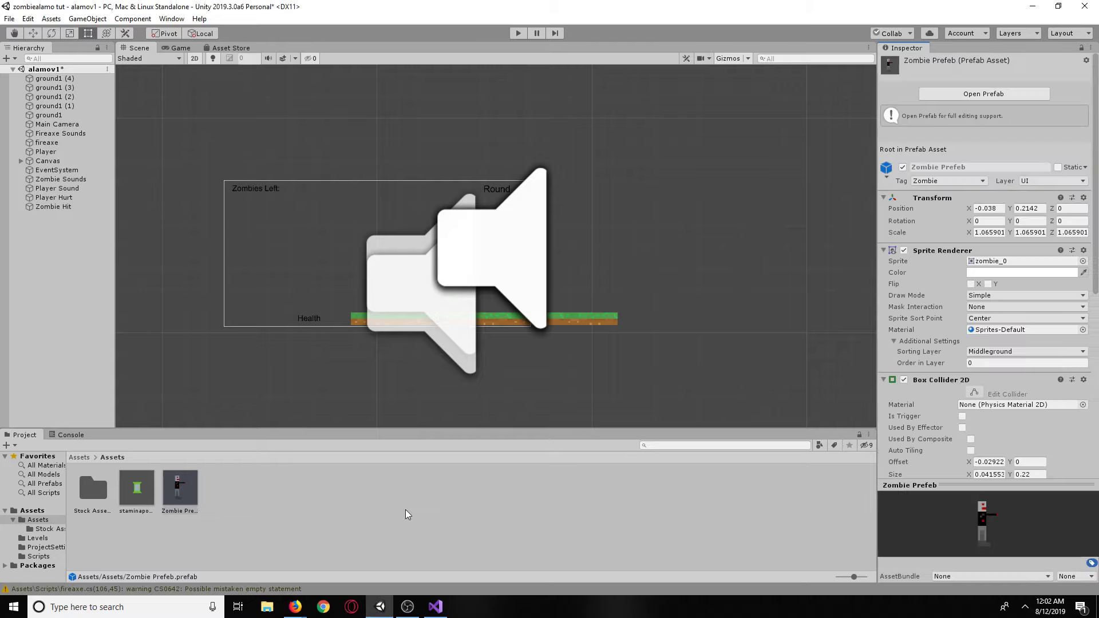
{"action": "left_click", "coordinate": [191, 499]}
{"action": "scroll", "coordinate": [1007, 449], "scroll_direction": "down", "scroll_amount": 10}
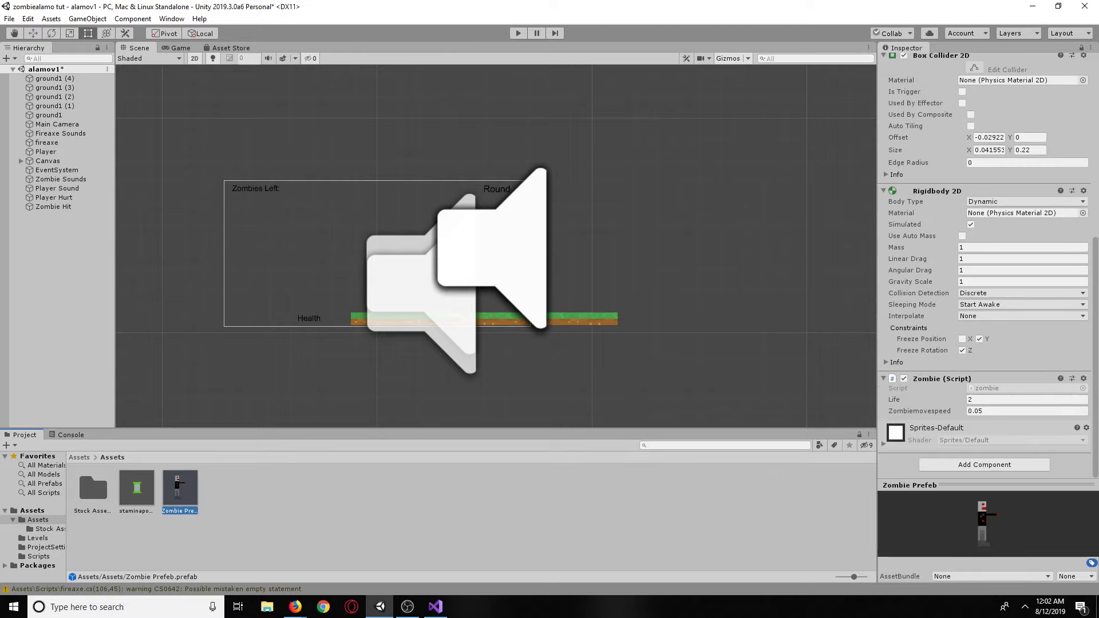
{"action": "key", "text": "alt+Tab"}
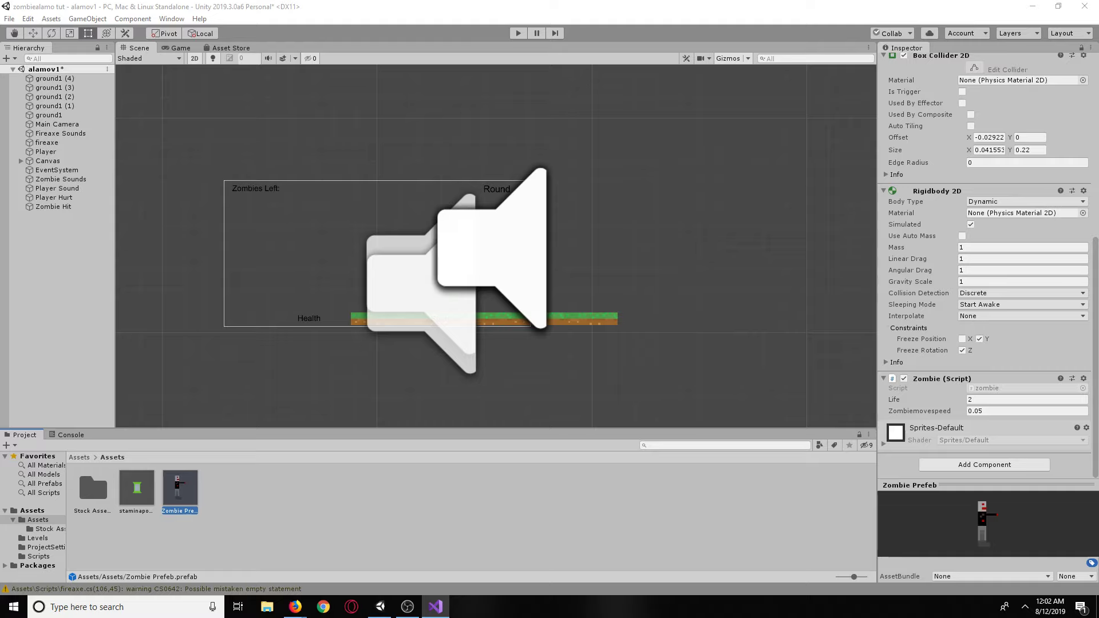
{"action": "left_click", "coordinate": [984, 465]}
Look through the Stock Assets, Assets and top-level project folders and inspect the Zombie Prefeb asset.
{"action": "left_click", "coordinate": [79, 457]}
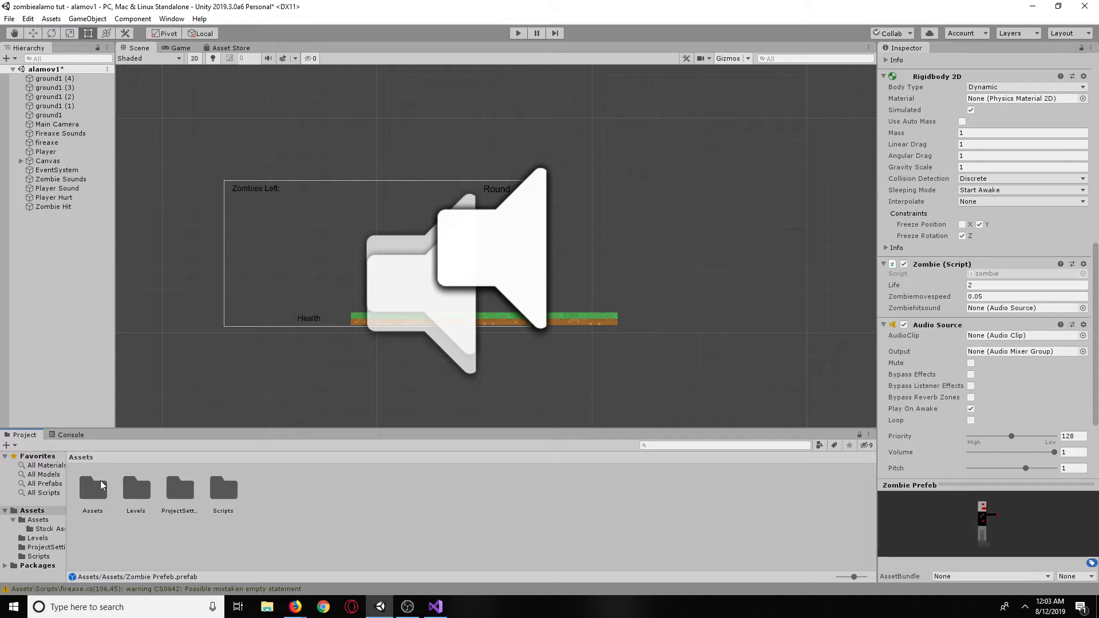
{"action": "double_click", "coordinate": [100, 482]}
{"action": "double_click", "coordinate": [104, 502]}
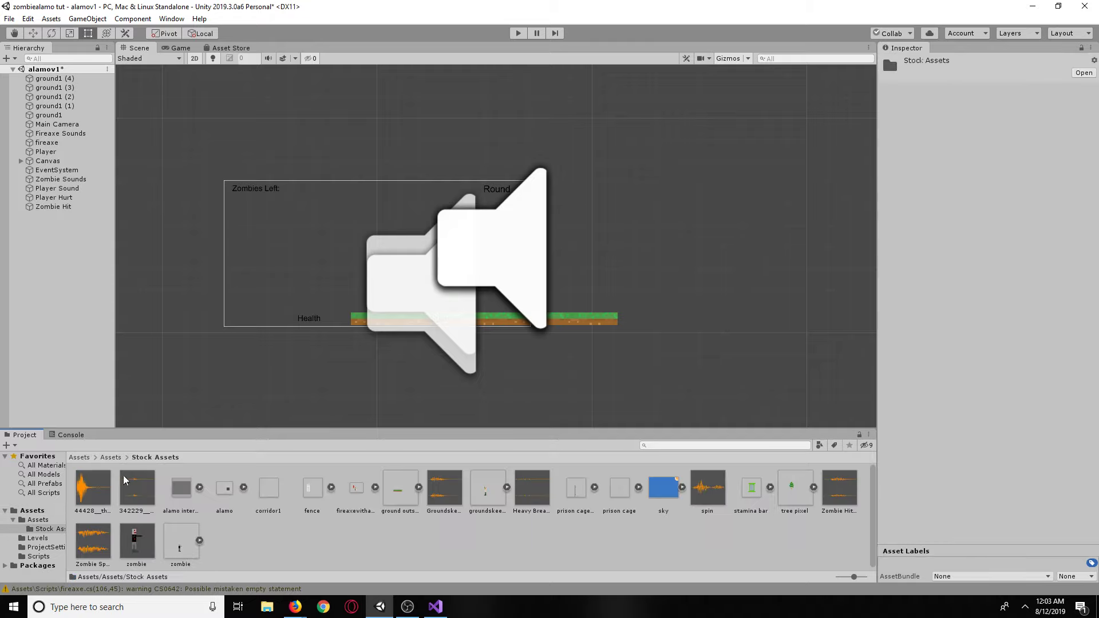
{"action": "left_click", "coordinate": [86, 458]}
{"action": "left_click", "coordinate": [225, 499]}
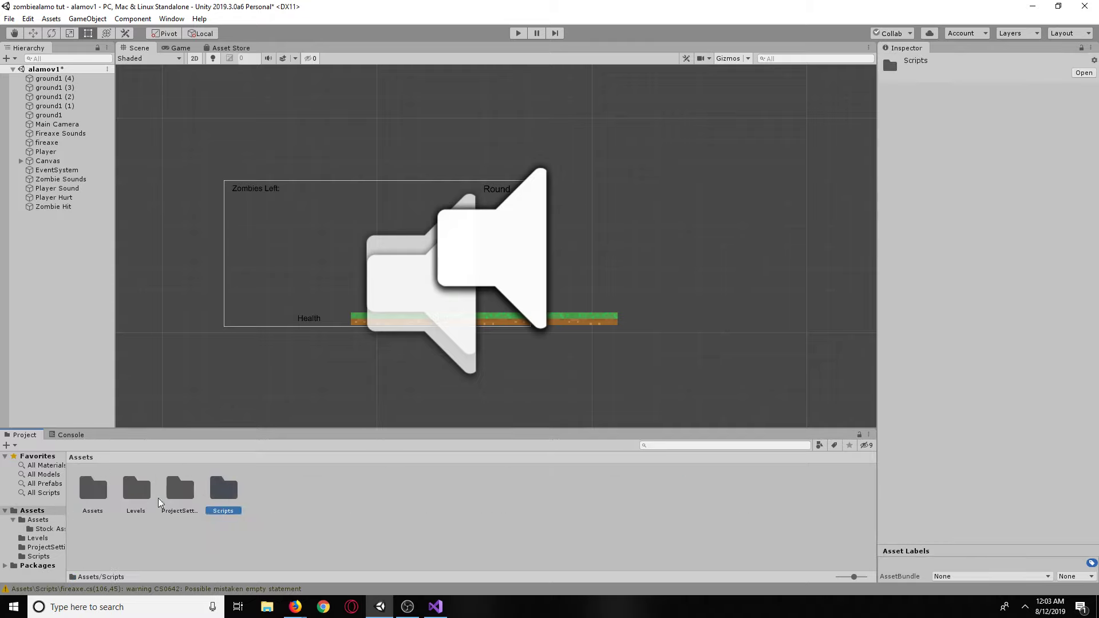
{"action": "double_click", "coordinate": [106, 490]}
{"action": "left_click", "coordinate": [165, 494]}
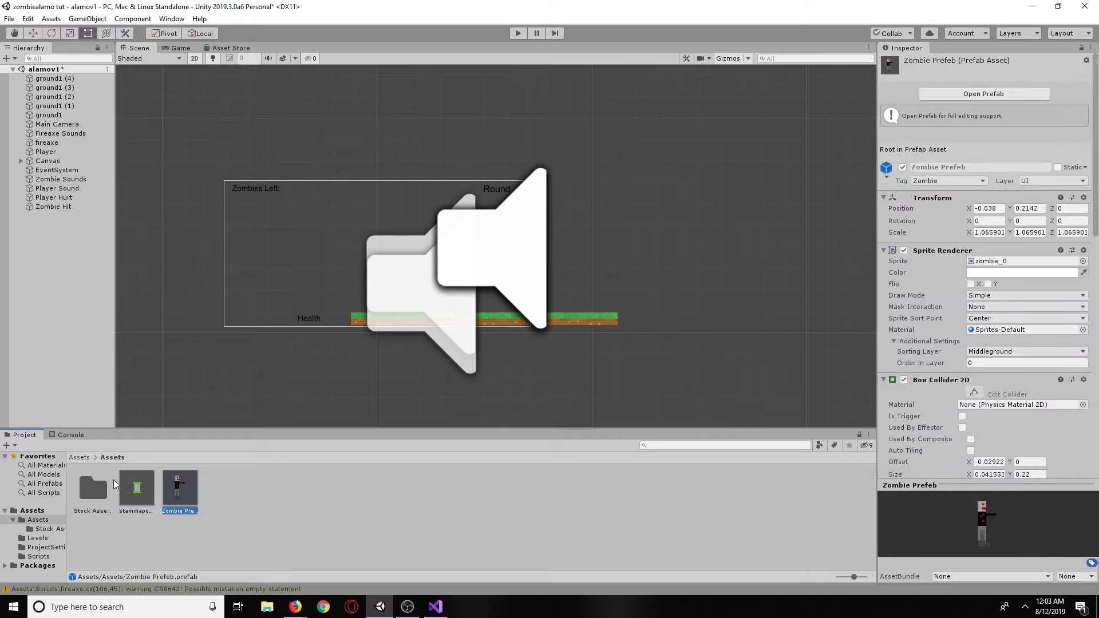
{"action": "left_click", "coordinate": [78, 458]}
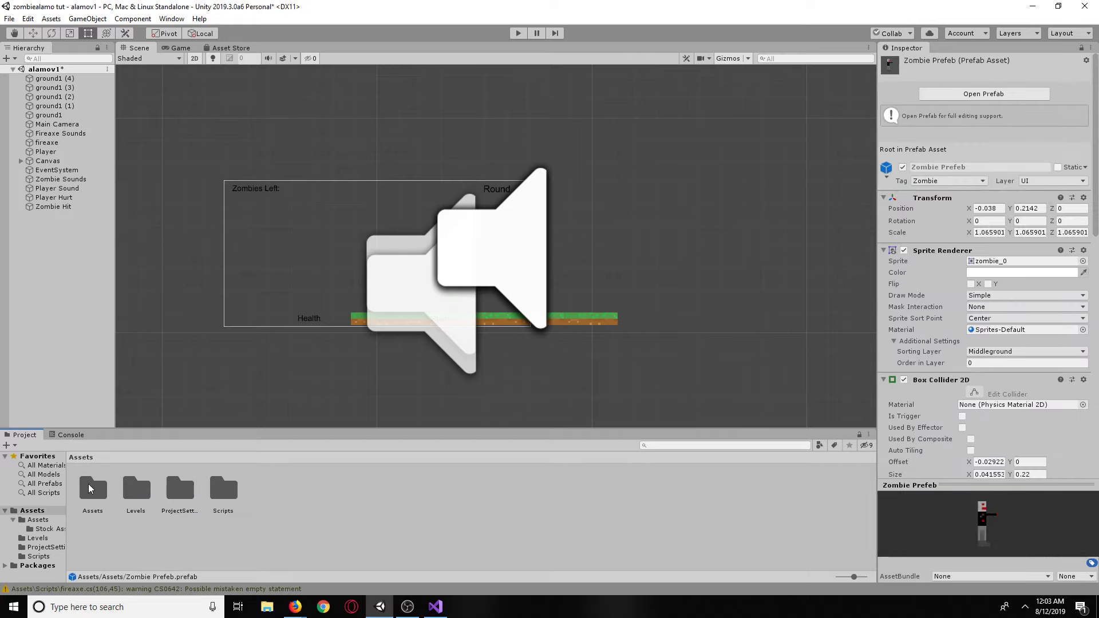
Examine the Zombie Hit object's Audio Source and the Zombie Hit Sound clip in Stock Assets, and return to the parent Assets folder.
{"action": "left_click", "coordinate": [55, 206]}
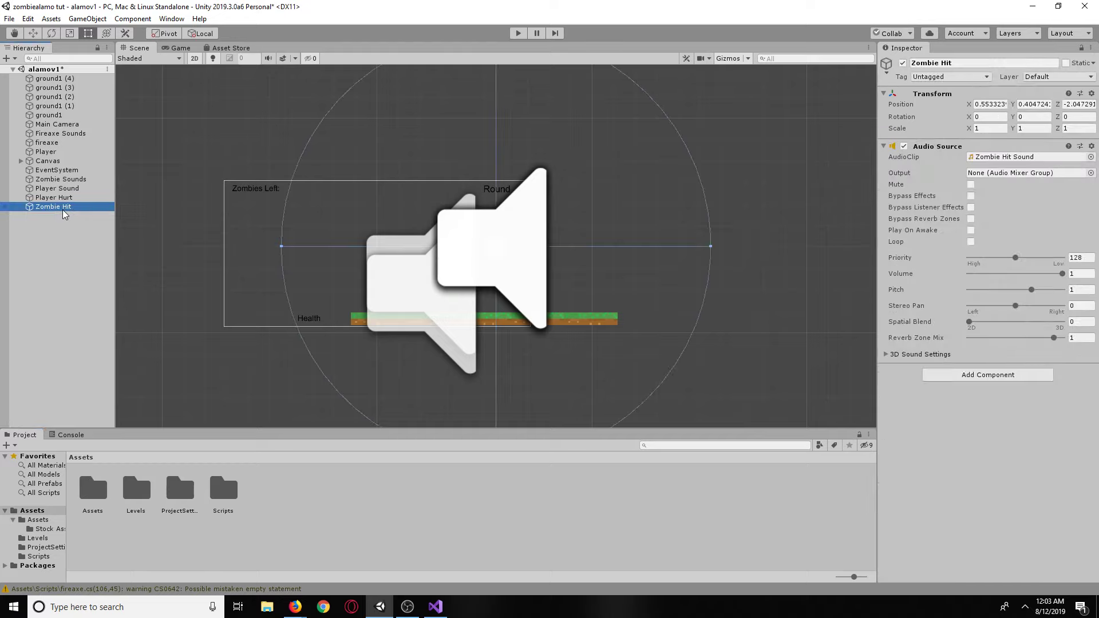
{"action": "double_click", "coordinate": [99, 492]}
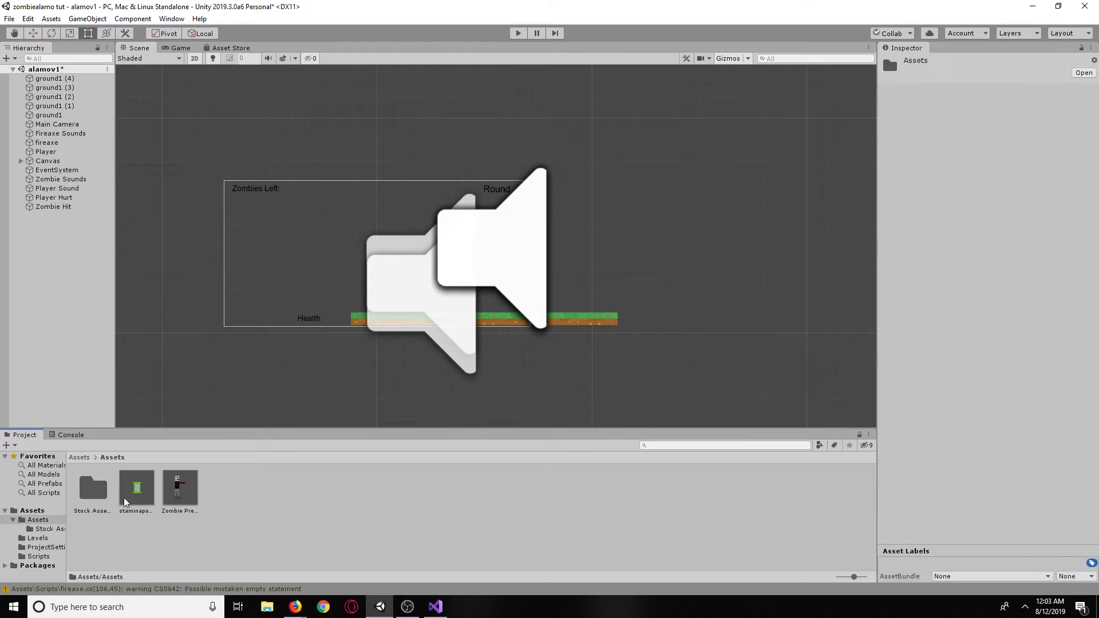
{"action": "double_click", "coordinate": [98, 504]}
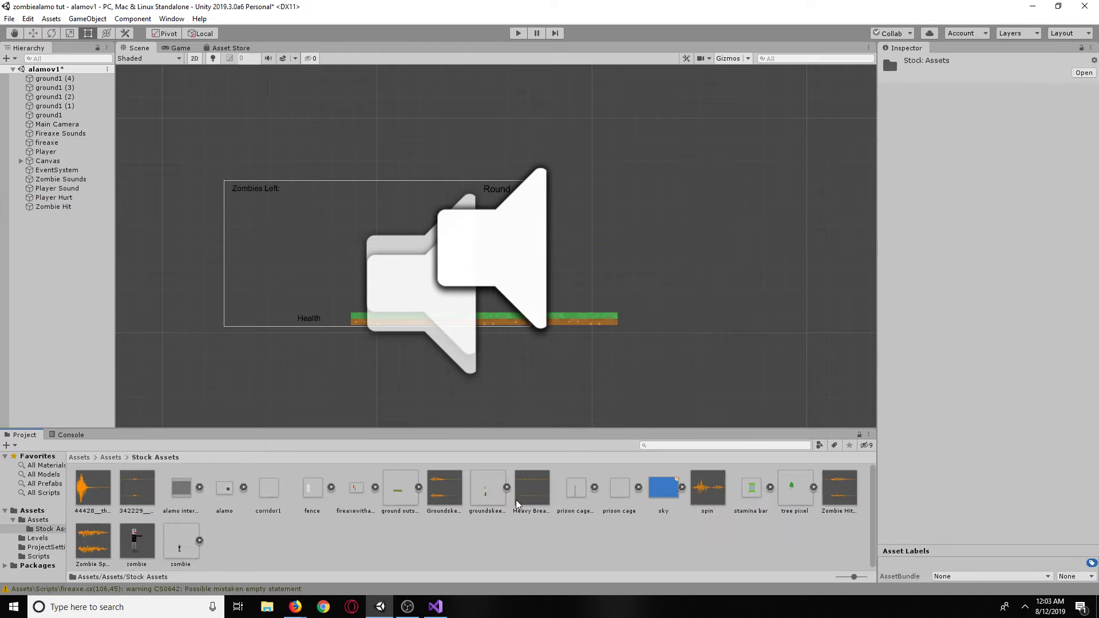
{"action": "left_click", "coordinate": [837, 486]}
{"action": "right_click", "coordinate": [840, 485]}
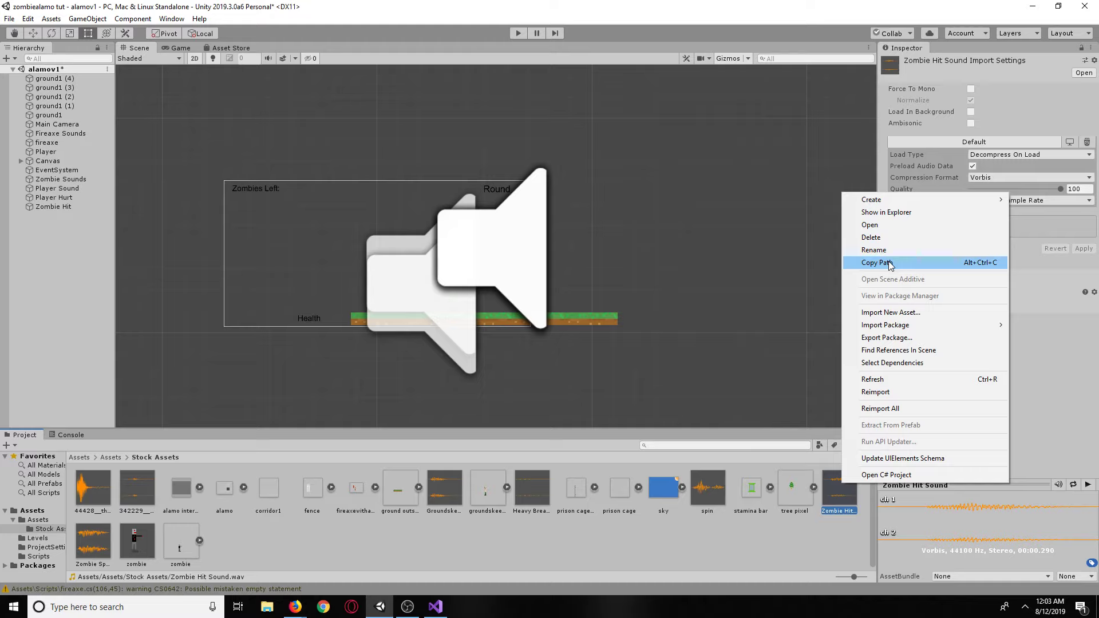
{"action": "left_click", "coordinate": [112, 457]}
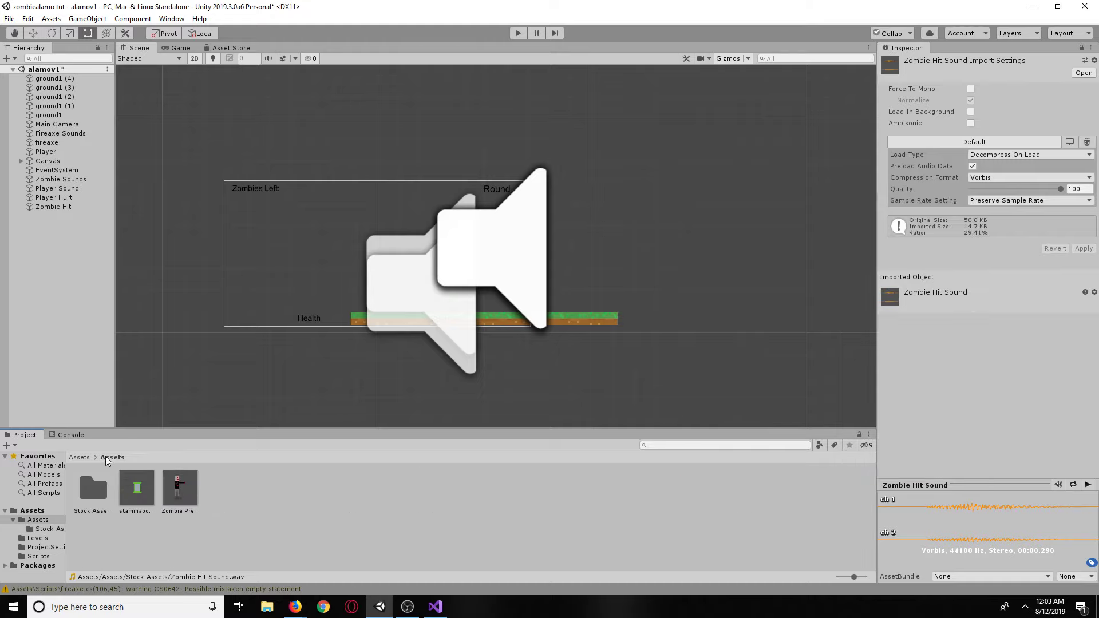
Put the Zombie Hit Sound file in the inner Assets folder and assign it as the AudioClip of the Zombie Prefeb's Audio Source.
{"action": "key", "text": "super+e"}
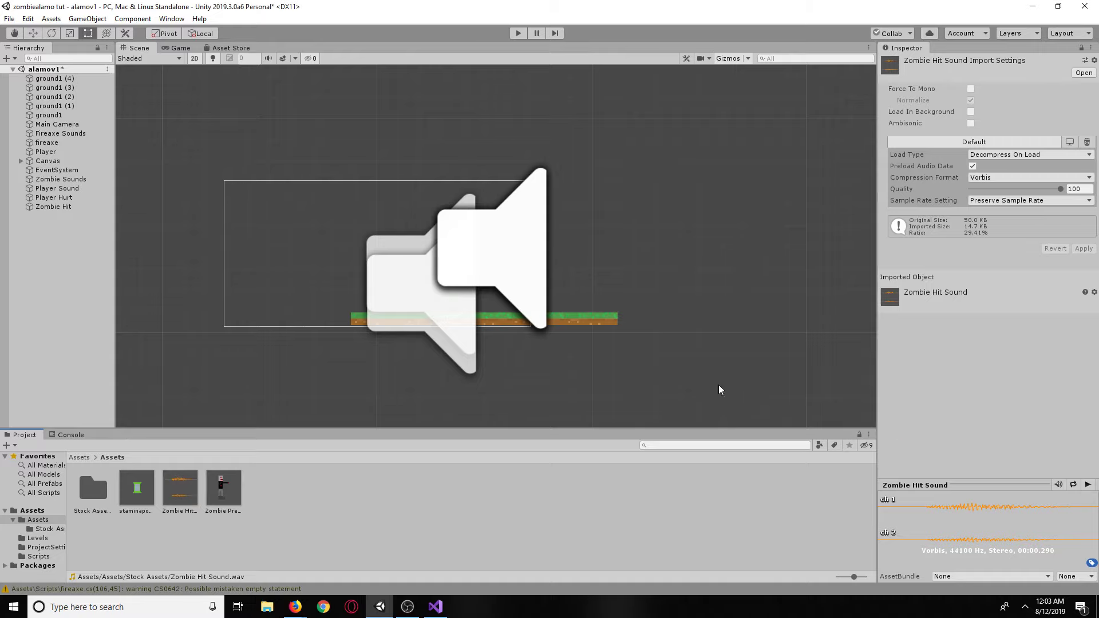
{"action": "left_click", "coordinate": [223, 488]}
{"action": "scroll", "coordinate": [822, 423], "scroll_direction": "down", "scroll_amount": 1}
{"action": "scroll", "coordinate": [947, 415], "scroll_direction": "down", "scroll_amount": 10}
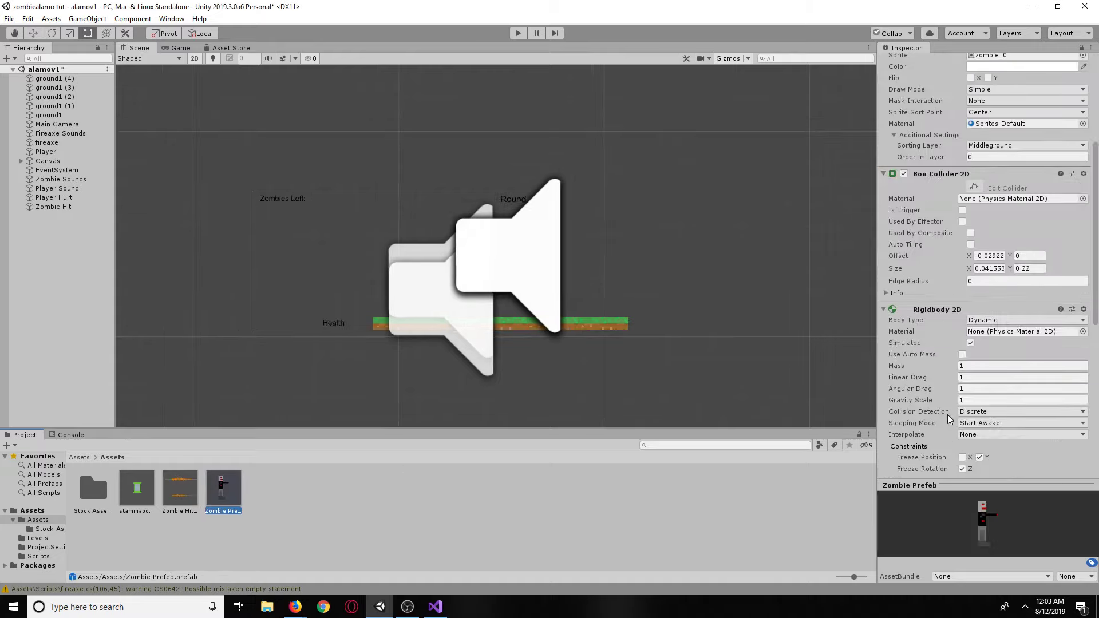
{"action": "left_click_drag", "start_coordinate": [180, 487], "coordinate": [990, 218]}
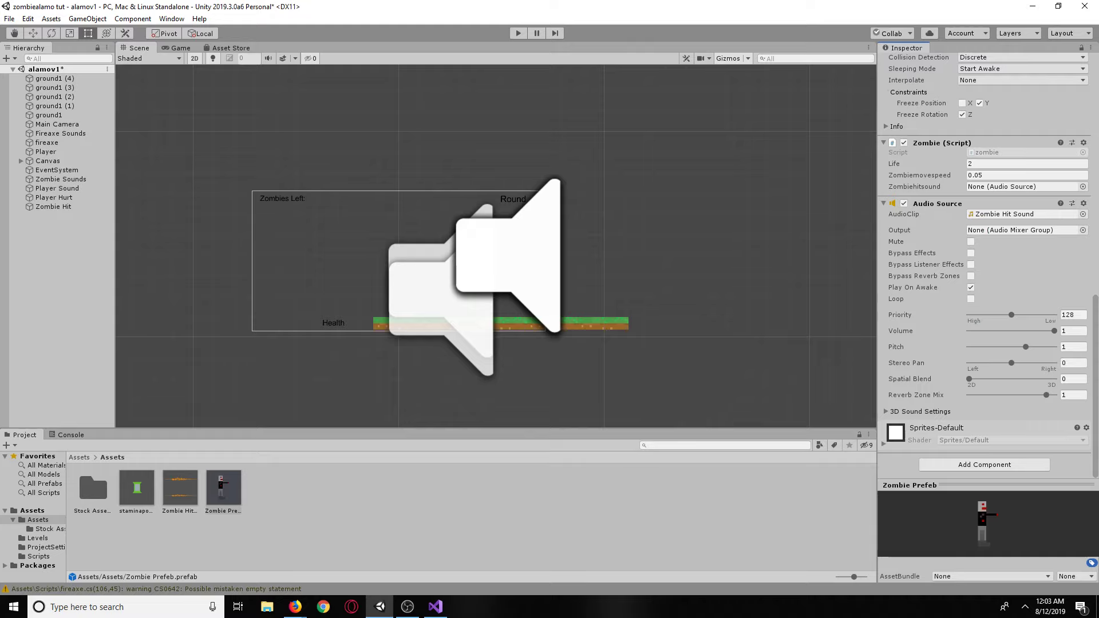
In the browser, open the forum thread on this.GetComponent() versus gameObject.GetComponent() and copy the this.GetComponent<SpriteRenderer>( snippet.
{"action": "key", "text": "alt+Tab"}
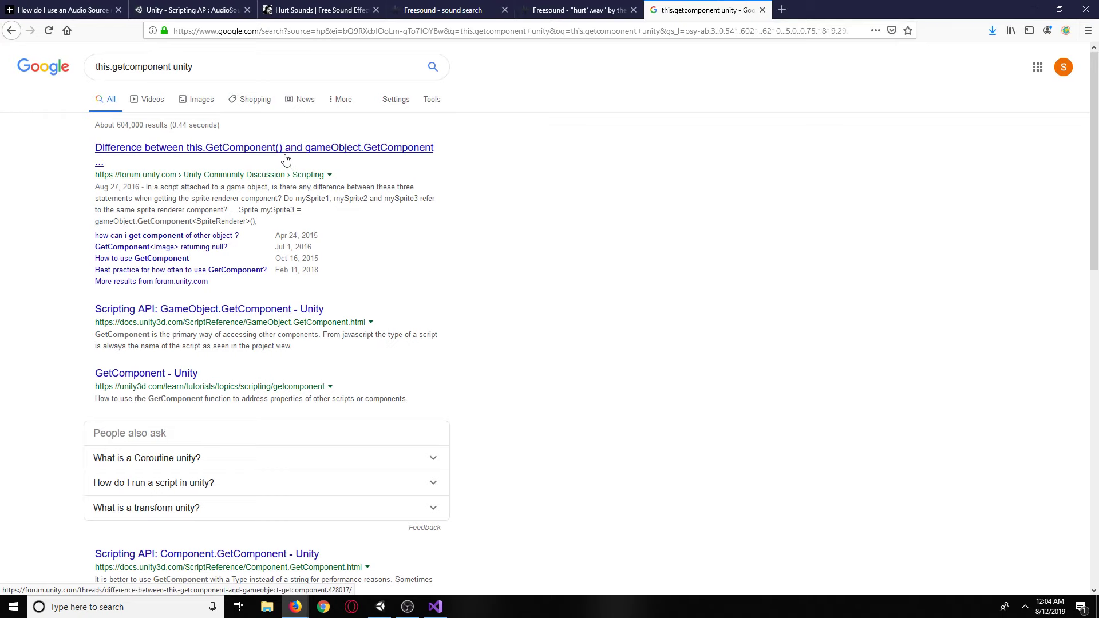
{"action": "left_click", "coordinate": [283, 158]}
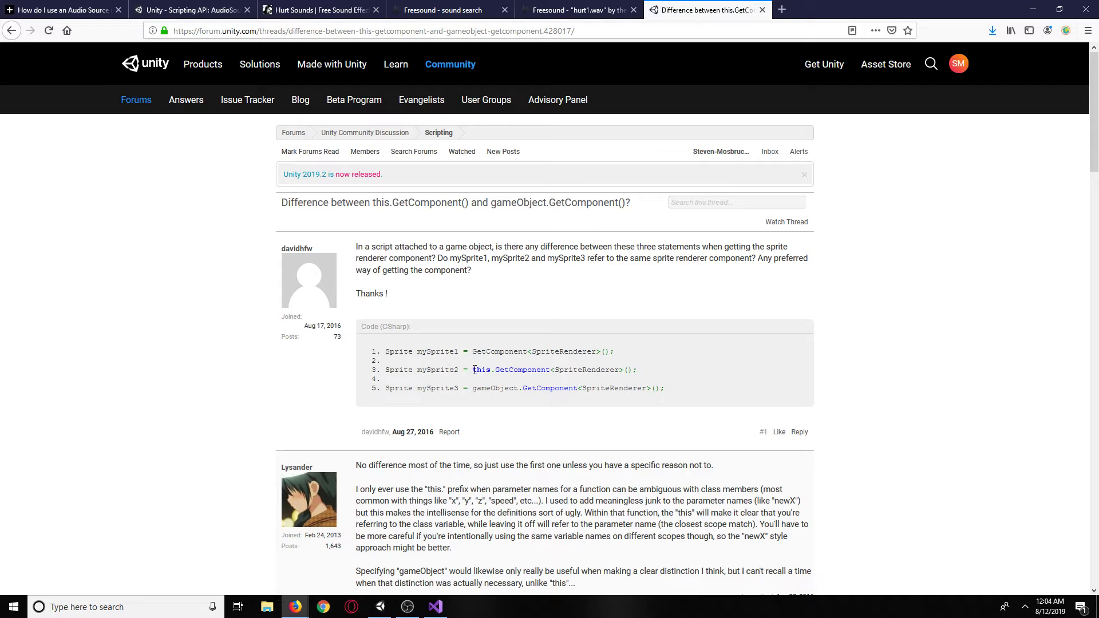
{"action": "left_click_drag", "start_coordinate": [474, 370], "coordinate": [623, 370]}
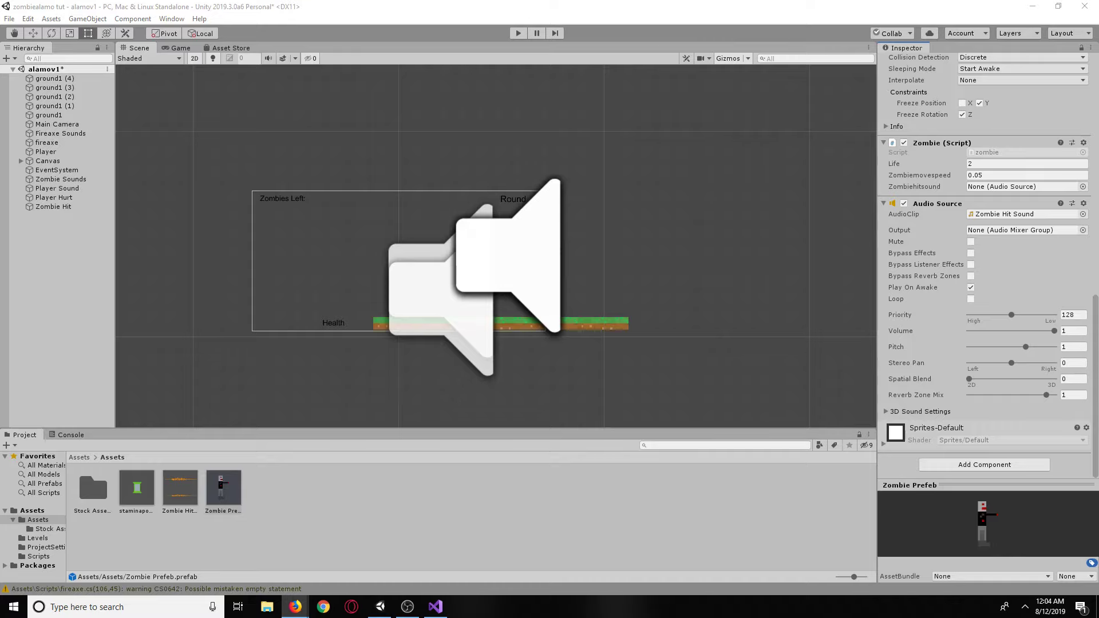
In Visual Studio, replace getCompozombiehitsound before .Play(0) in zombie.cs with the copied this.GetComponent<SpriteRenderer>( snippet.
{"action": "key", "text": "alt+Tab"}
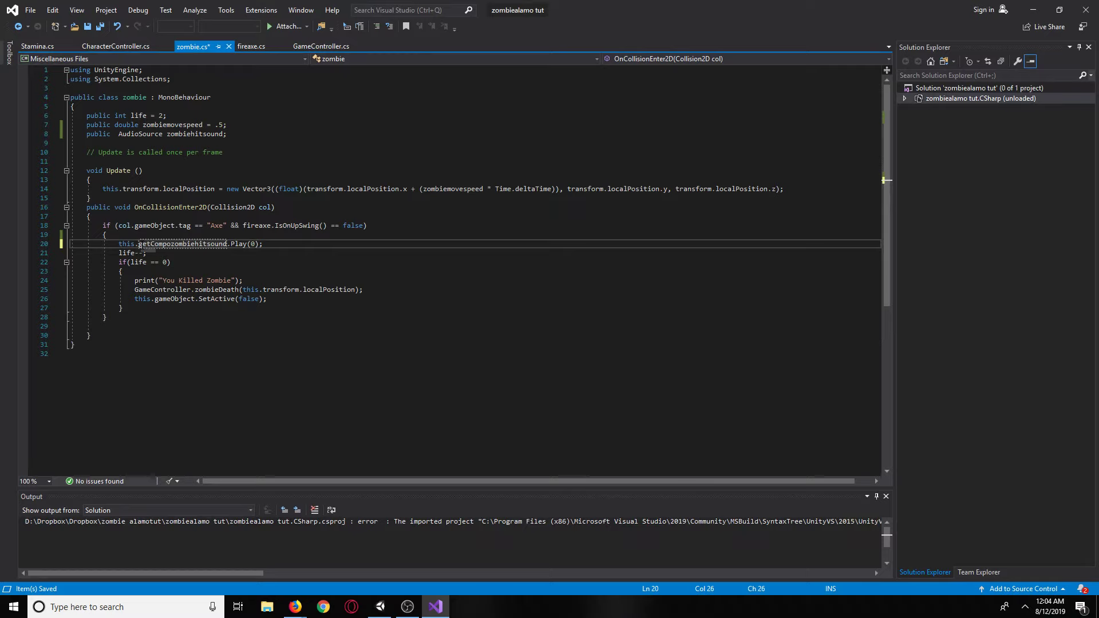
{"action": "double_click", "coordinate": [143, 243]}
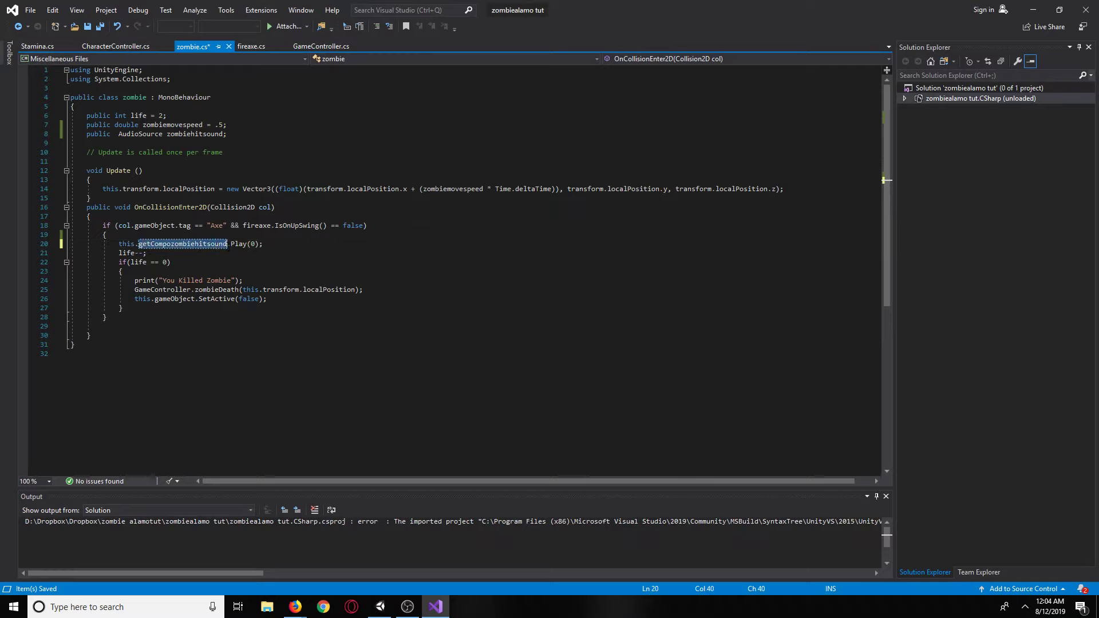
{"action": "type", "text": "this.GetComponent<SpriteRenderer>("}
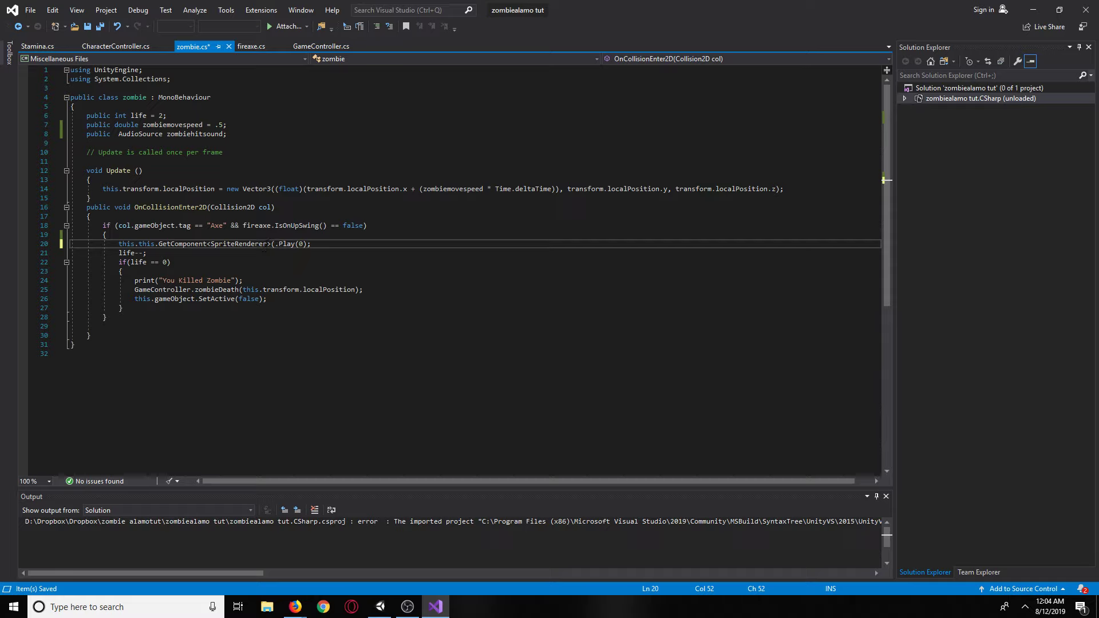
Delete the public AudioSource zombiehitsound declaration from the zombie class.
{"action": "left_click", "coordinate": [83, 134]}
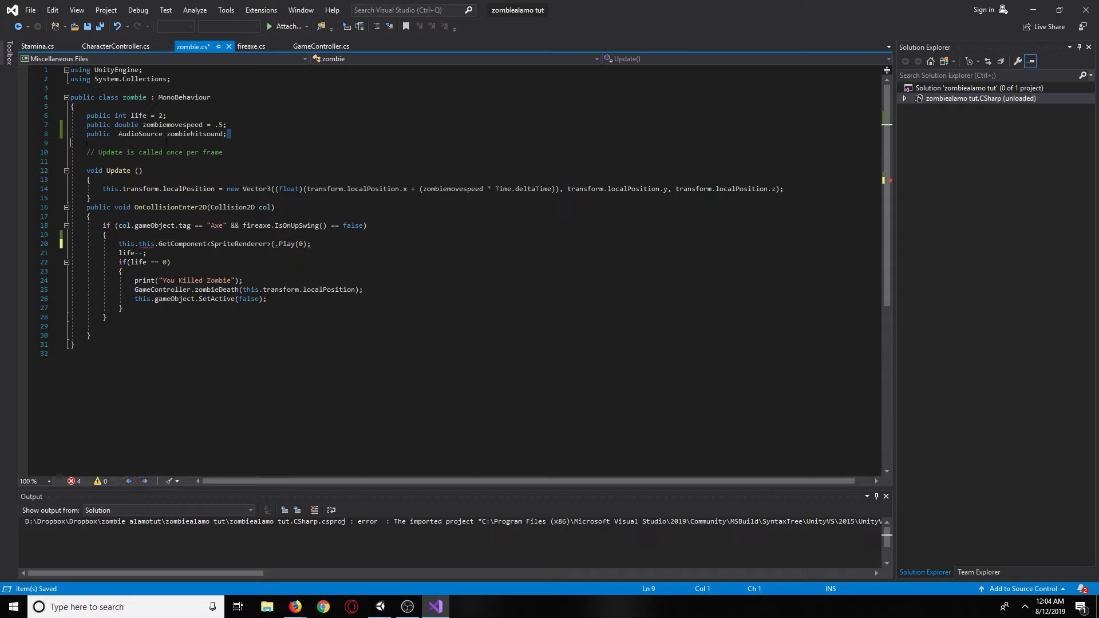
{"action": "key", "text": "shift+End"}
{"action": "key", "text": "Delete"}
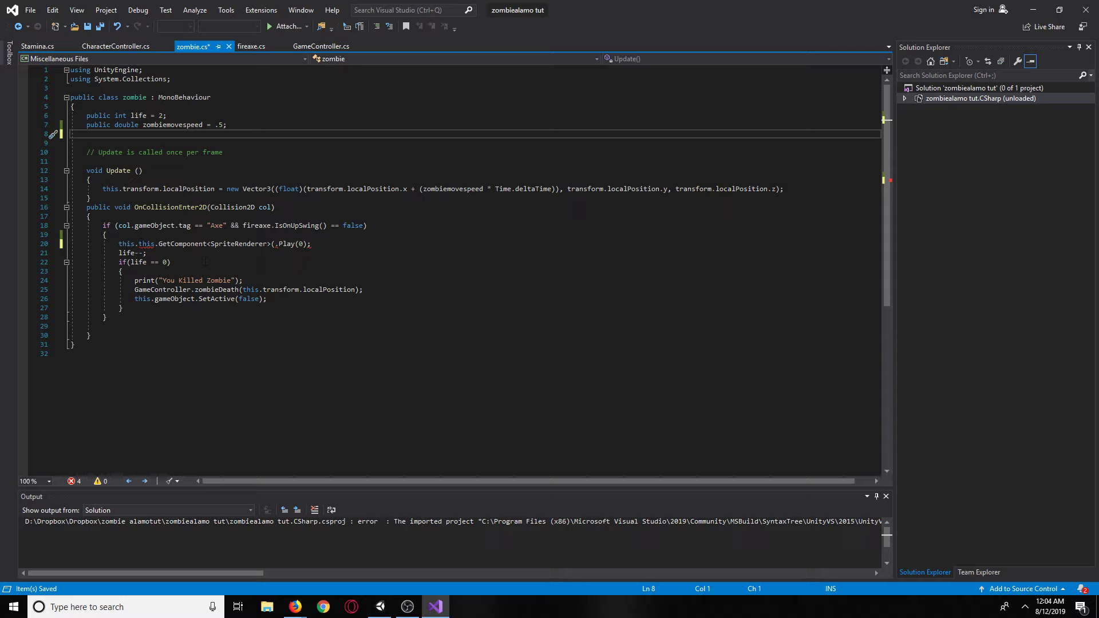
Correct the axe-hit sound line in OnCollisionEnter2D to read this.GetComponent<AudioSource>.Play(0);.
{"action": "left_click", "coordinate": [138, 244]}
{"action": "key", "text": "BackSpace"}
{"action": "key", "text": "BackSpace"}
{"action": "key", "text": "BackSpace"}
{"action": "key", "text": "BackSpace"}
{"action": "key", "text": "BackSpace"}
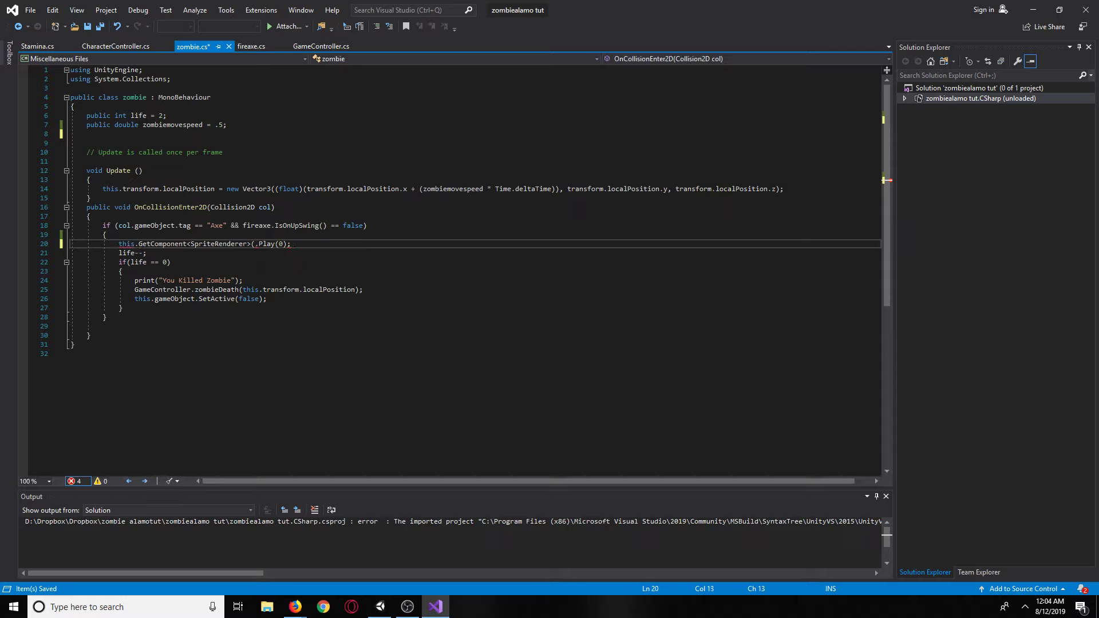
{"action": "left_click_drag", "start_coordinate": [248, 244], "coordinate": [191, 243]}
{"action": "type", "text": "AudioSou"}
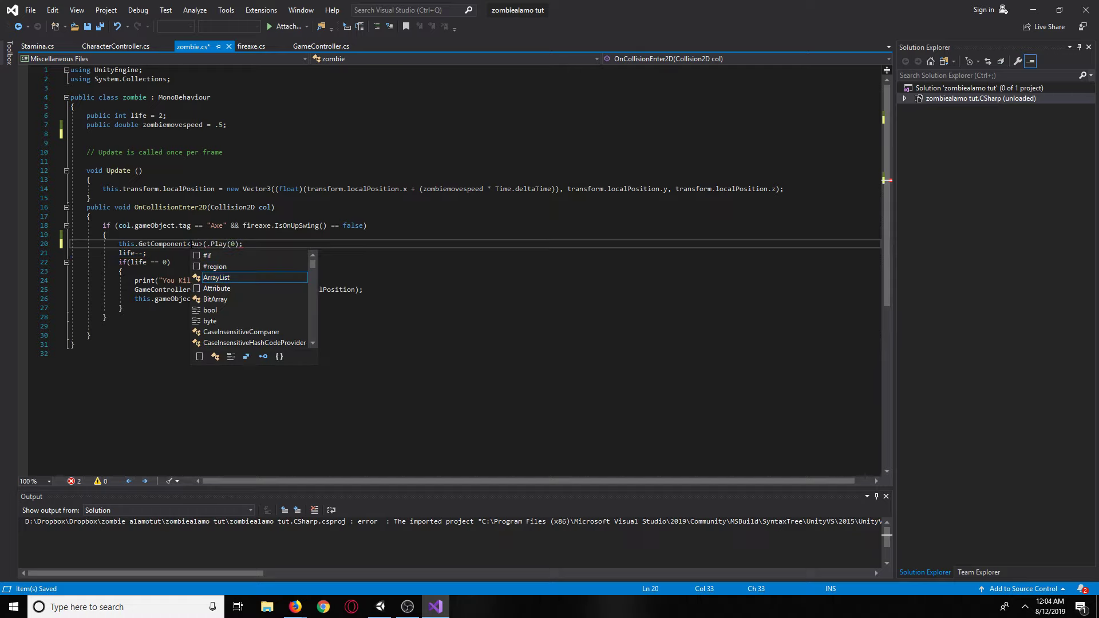
{"action": "type", "text": "rce"}
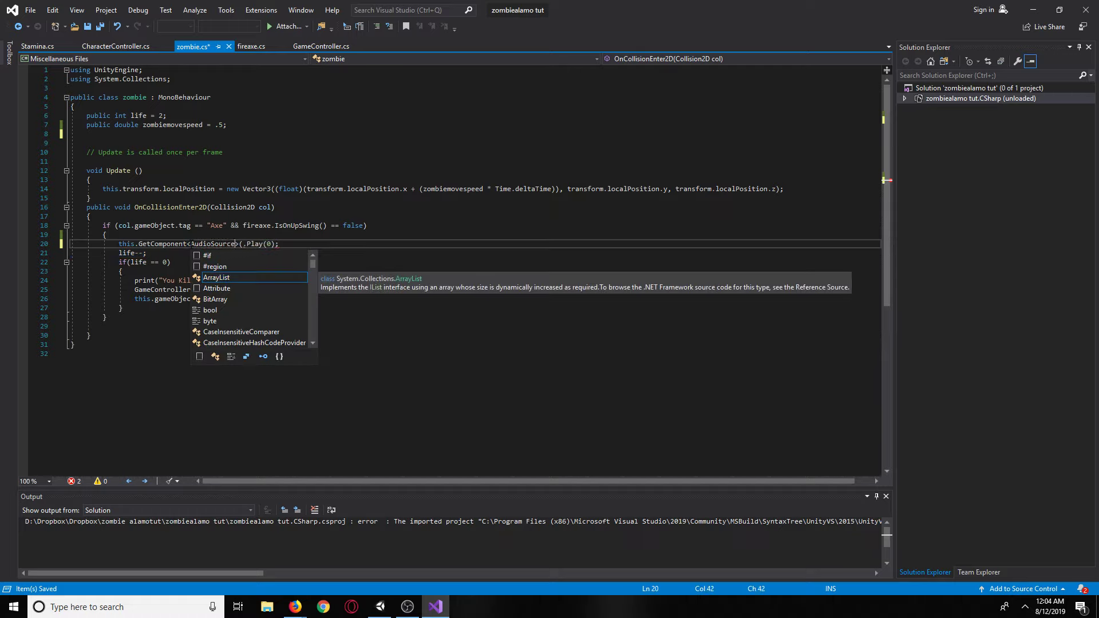
{"action": "key", "text": "Right"}
{"action": "key", "text": "Delete"}
{"action": "key", "text": "Right"}
{"action": "key", "text": "Right"}
{"action": "key", "text": "Right"}
{"action": "key", "text": "Right"}
{"action": "key", "text": "Right"}
{"action": "key", "text": "Right"}
{"action": "key", "text": "Right"}
{"action": "key", "text": "Right"}
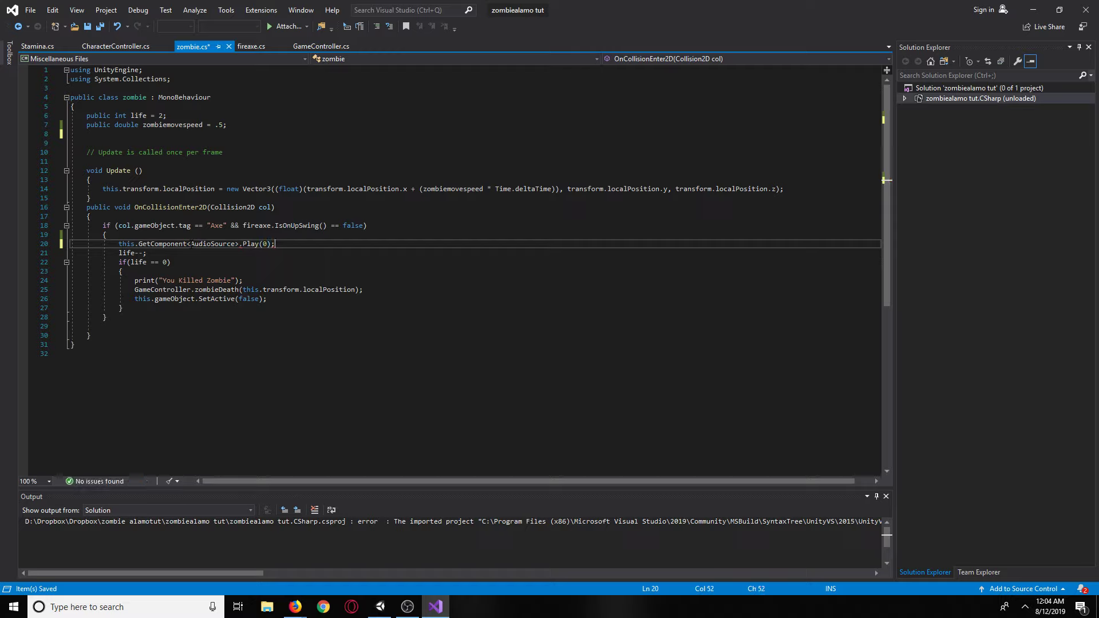
Save all scripts and return to Unity to examine the zombie.cs compile error in the Console.
{"action": "left_click", "coordinate": [100, 28]}
{"action": "left_click_drag", "start_coordinate": [925, 4], "coordinate": [1098, 52]}
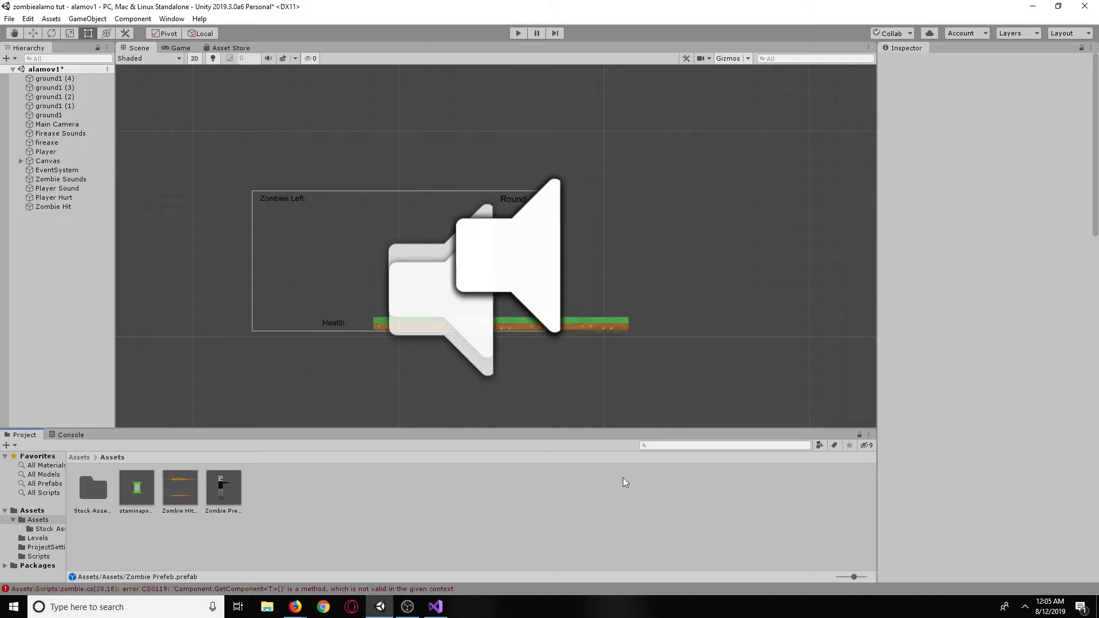
{"action": "left_click", "coordinate": [338, 589]}
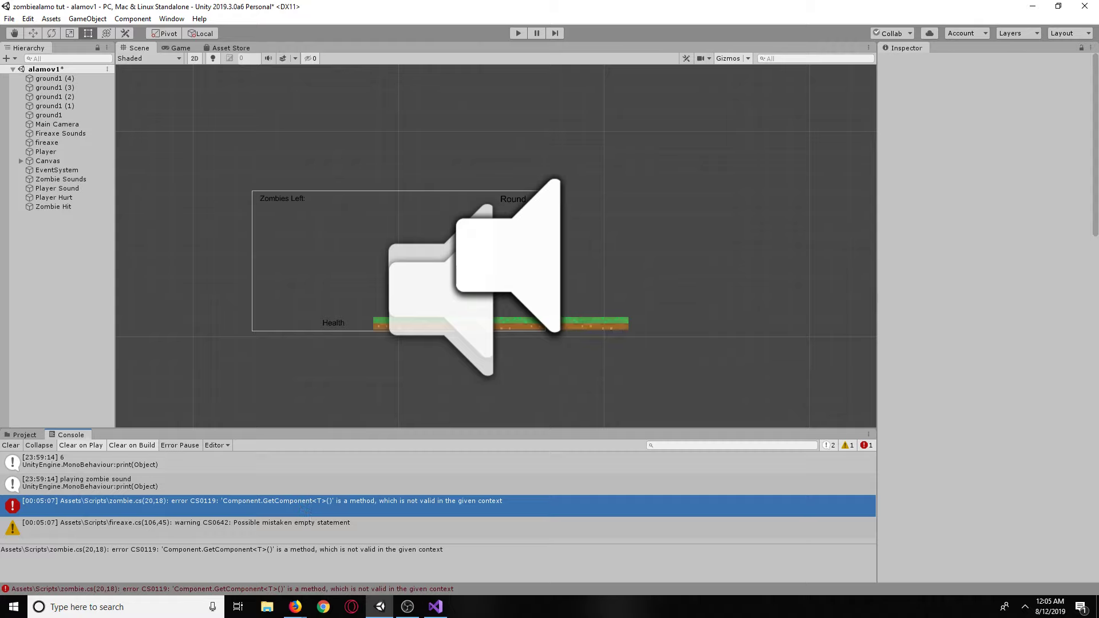
Change the call in zombie.cs to this.GameObject.GetComponent<AudioSource>.Play(0) and check the script's compile error in Unity's Console.
{"action": "key", "text": "alt+Tab"}
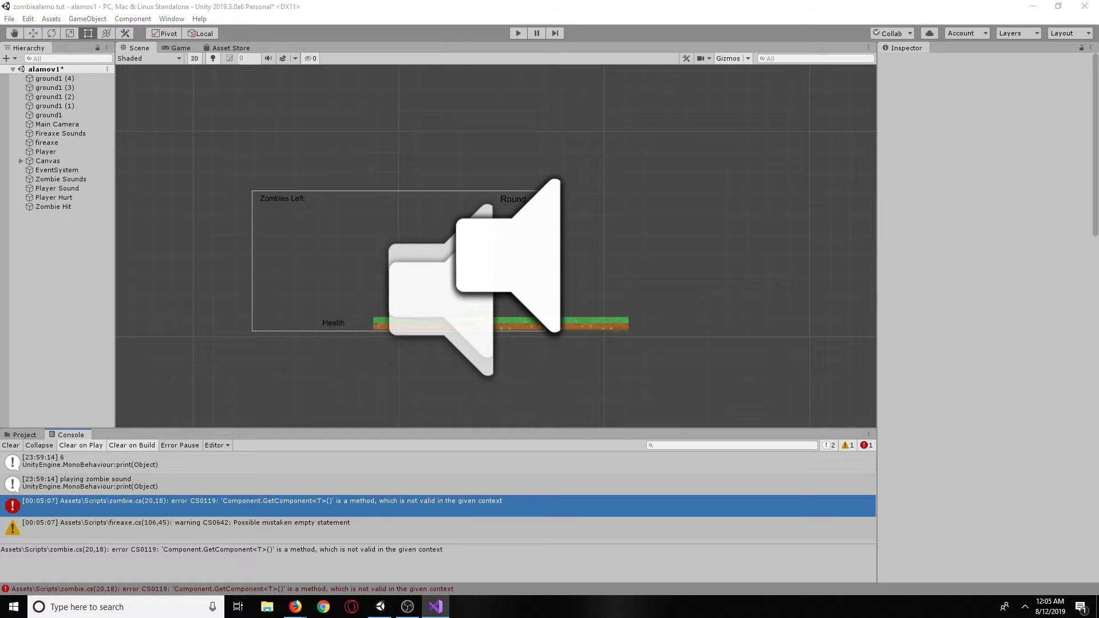
{"action": "left_click", "coordinate": [679, 461]}
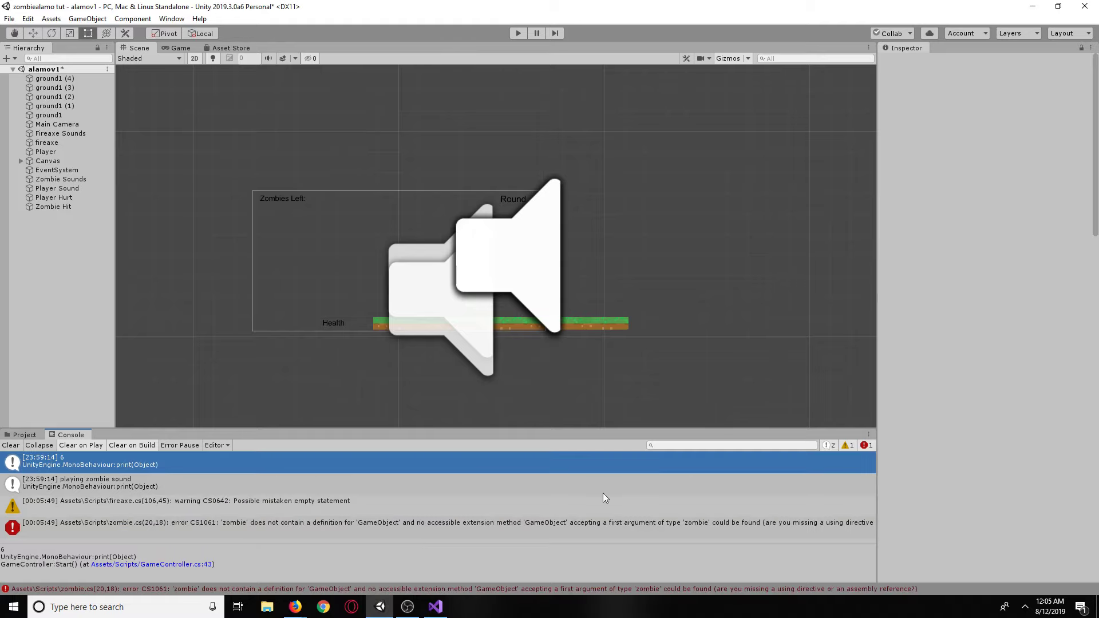
{"action": "left_click", "coordinate": [553, 527]}
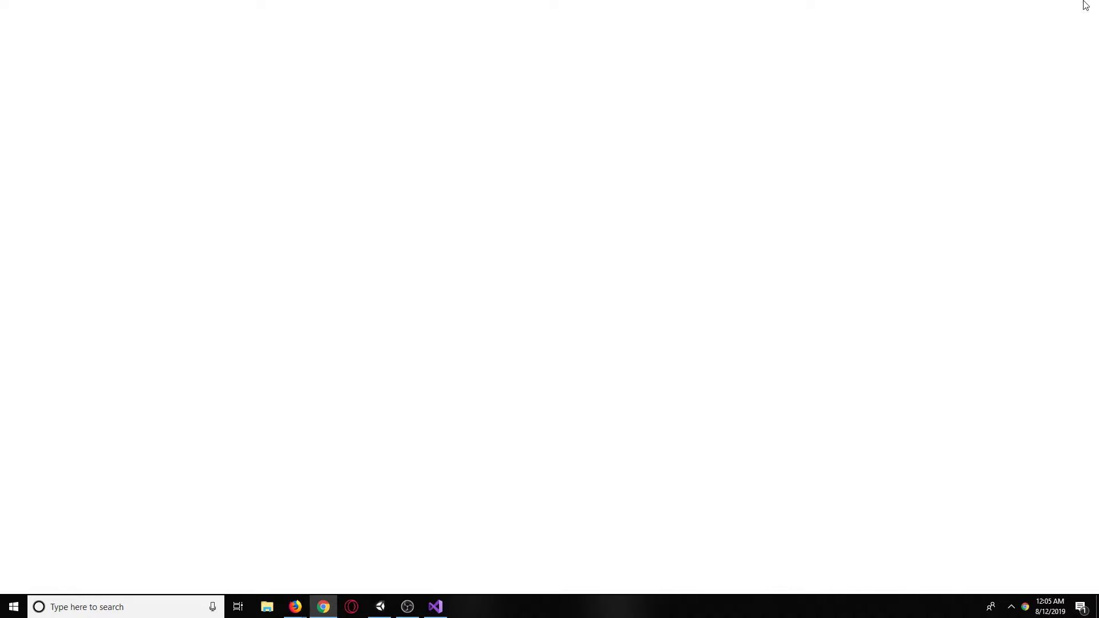
{"action": "left_click", "coordinate": [1084, 5]}
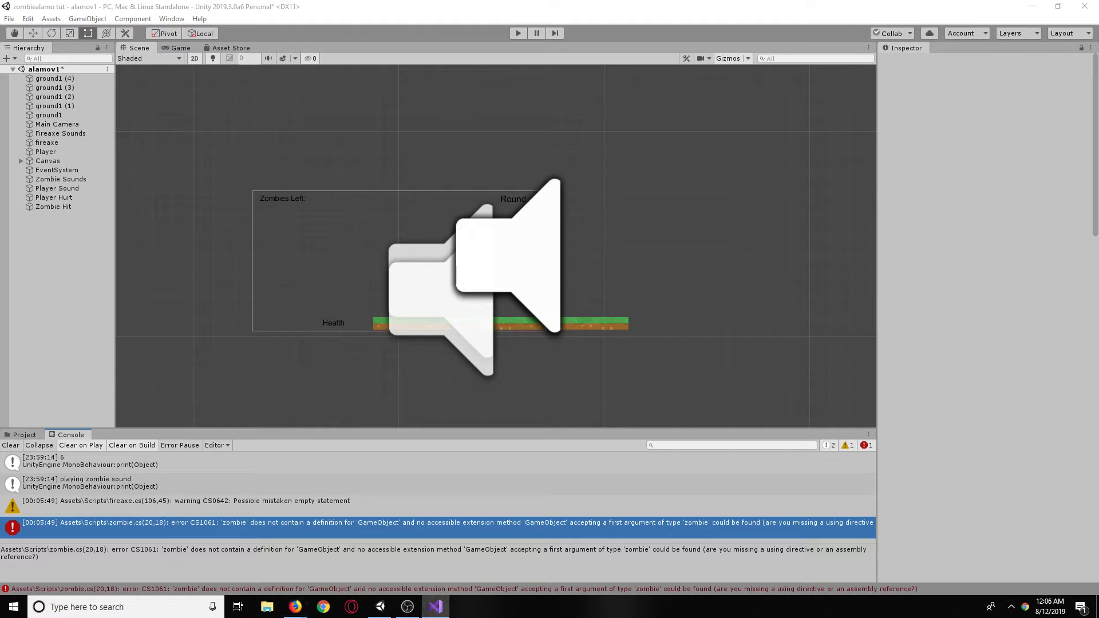
In zombie.cs, add the missing parentheses () after GetComponent<AudioSource>, save all scripts and return to Unity to recompile.
{"action": "left_click", "coordinate": [435, 606]}
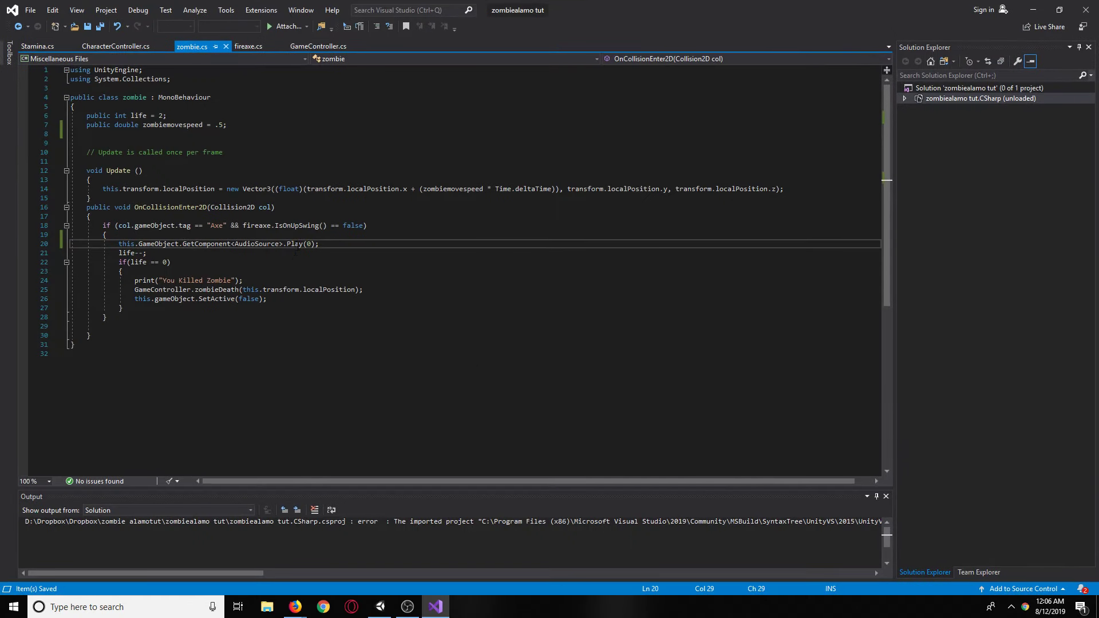
{"action": "left_click", "coordinate": [283, 244]}
{"action": "type", "text": "()"}
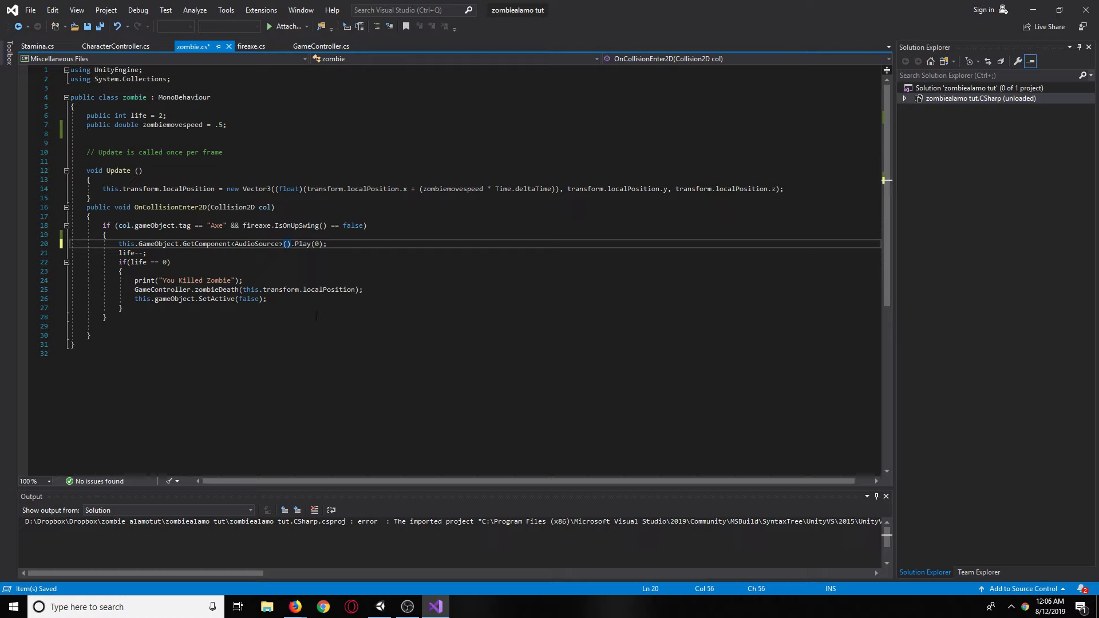
{"action": "left_click", "coordinate": [310, 317]}
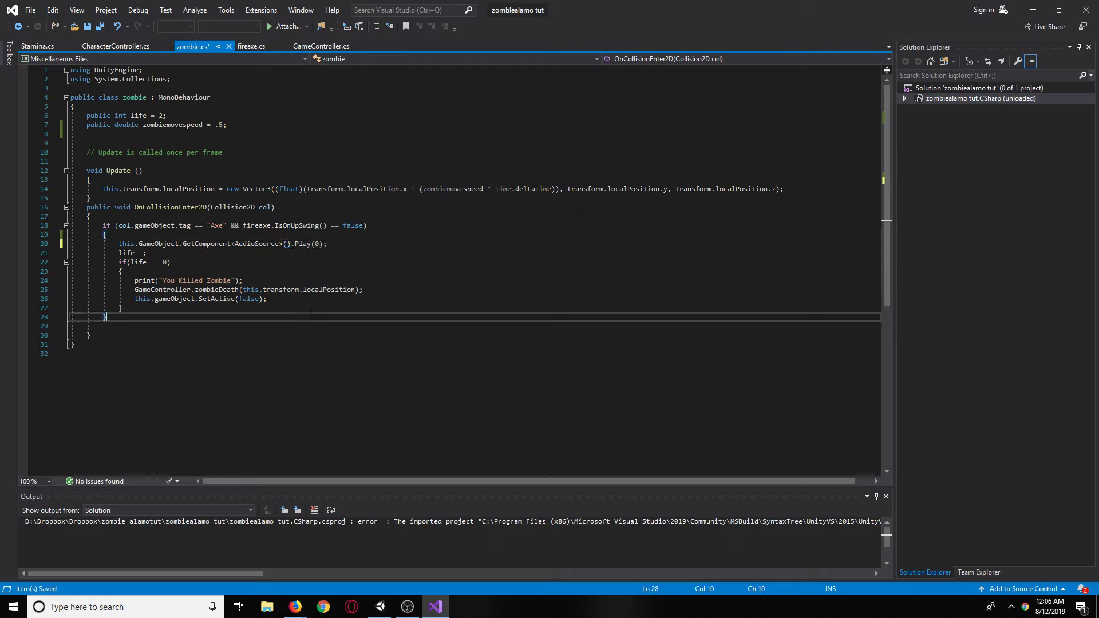
{"action": "left_click", "coordinate": [99, 26]}
{"action": "left_click_drag", "start_coordinate": [626, 18], "coordinate": [1098, 69]}
{"action": "left_click", "coordinate": [639, 305]}
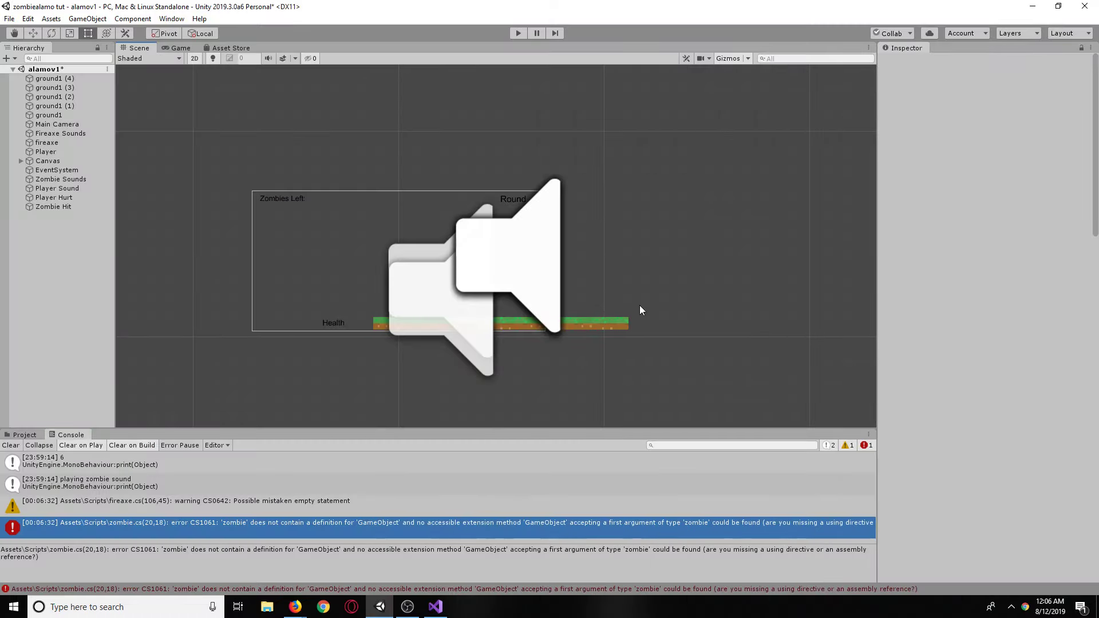
Examine the Console's zombie.cs error about the GameObject definition and open its source line.
{"action": "left_click", "coordinate": [508, 525]}
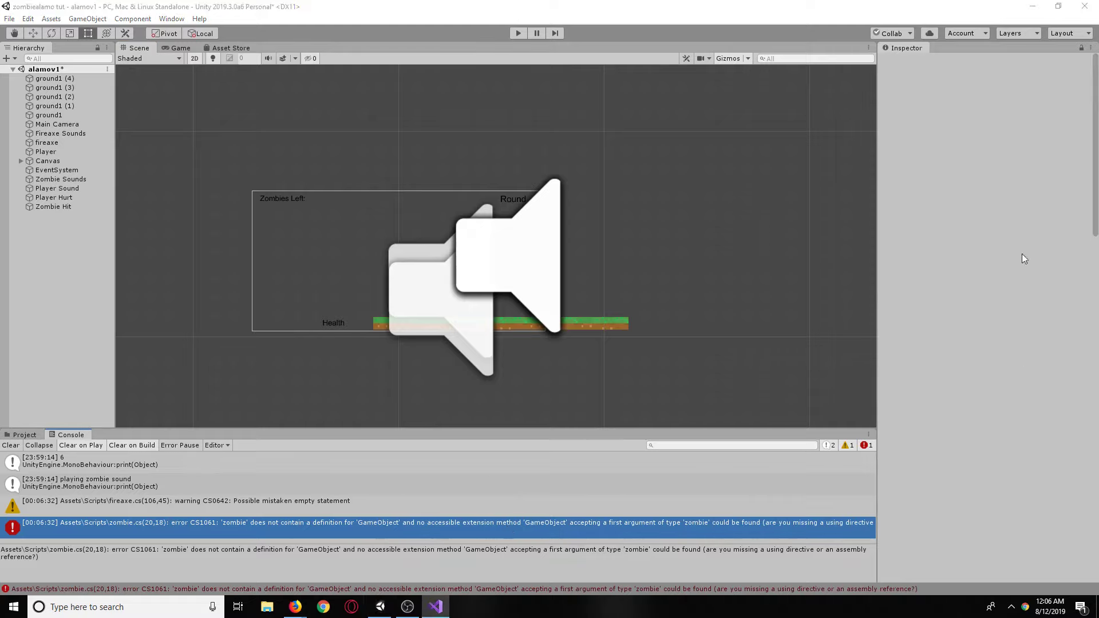
{"action": "left_click", "coordinate": [728, 388]}
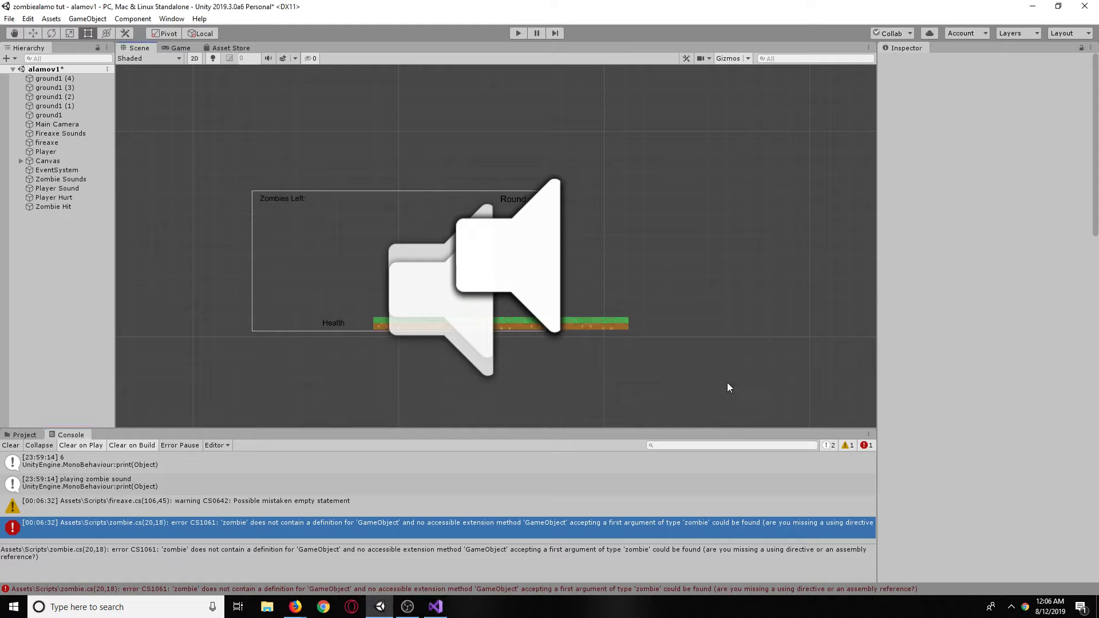
{"action": "double_click", "coordinate": [405, 520]}
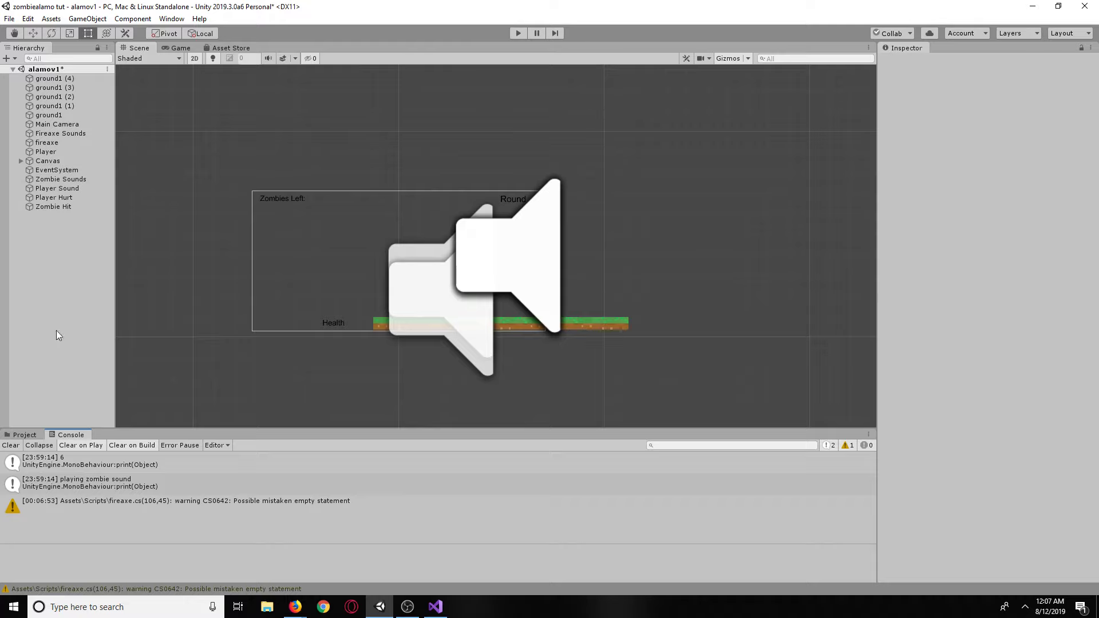
On the Zombie Prefeb asset's Audio Source, turn off Play On Awake and lower the volume to about 0.371.
{"action": "left_click", "coordinate": [22, 435]}
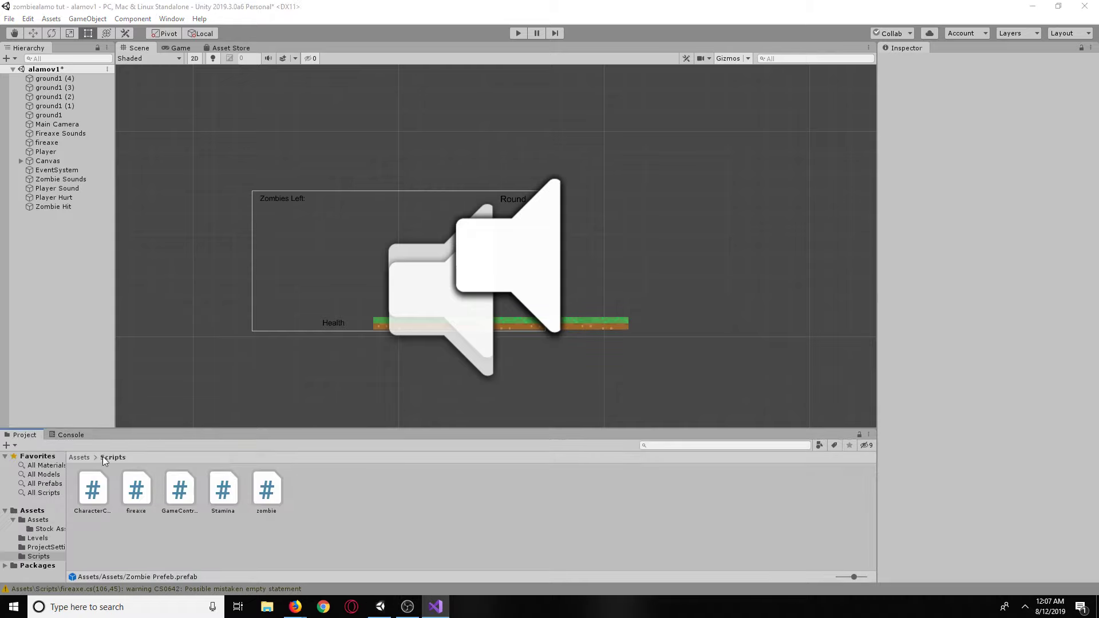
{"action": "left_click", "coordinate": [79, 457]}
{"action": "double_click", "coordinate": [92, 489]}
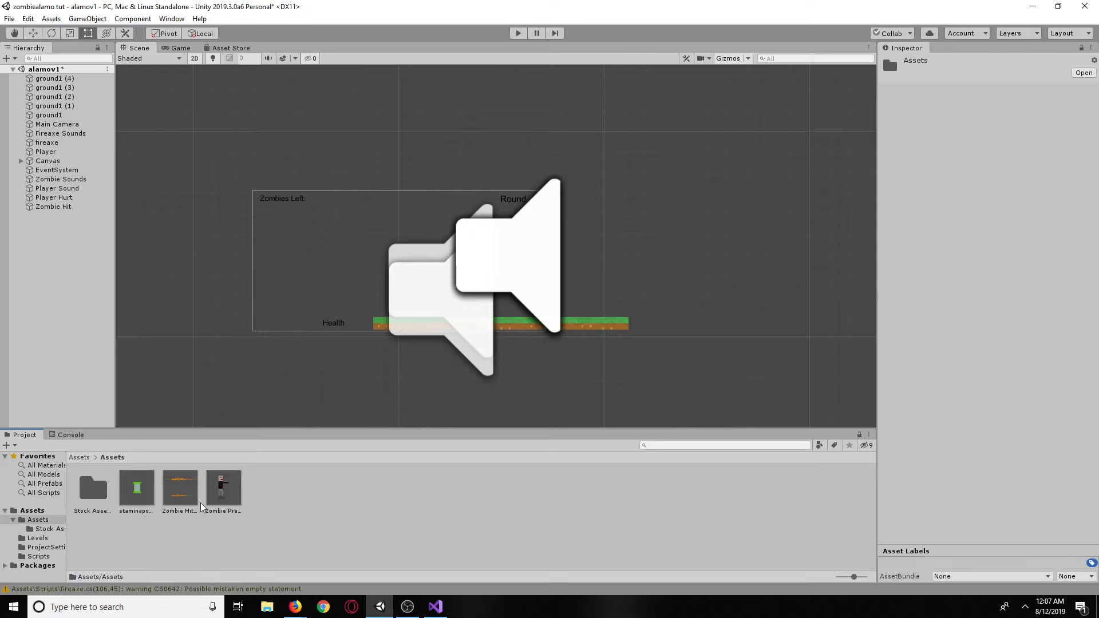
{"action": "scroll", "coordinate": [938, 404], "scroll_direction": "down", "scroll_amount": 10}
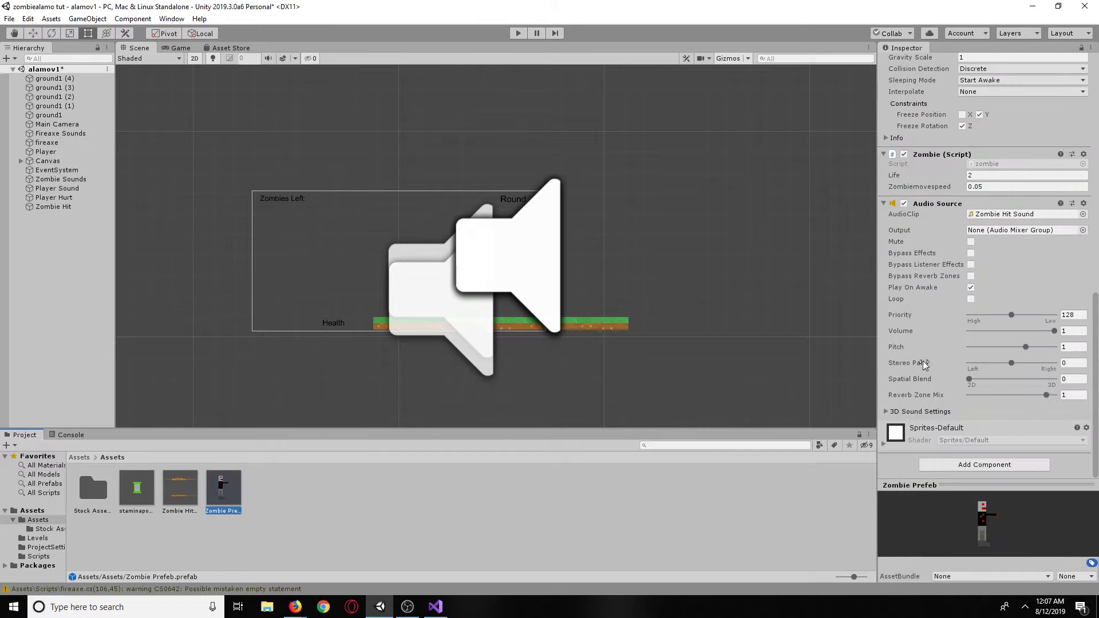
{"action": "left_click", "coordinate": [971, 287]}
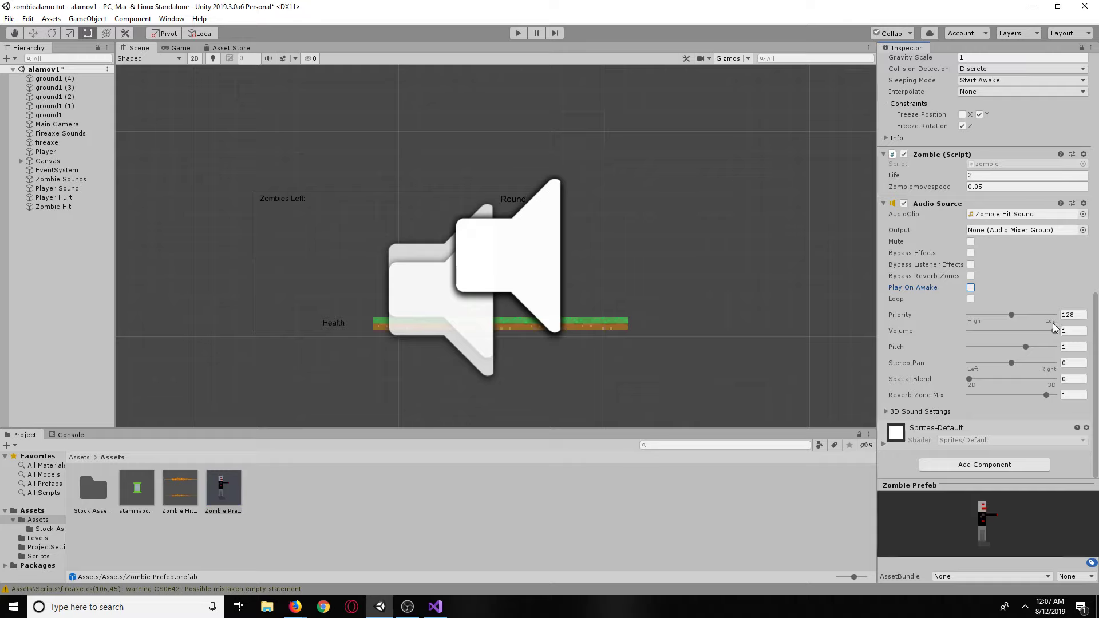
{"action": "left_click_drag", "start_coordinate": [1053, 332], "coordinate": [1000, 337]}
{"action": "left_click", "coordinate": [383, 519]}
Run the game, pause it, and inspect the Audio Source settings of the last spawned Zombie Prefeb(Clone).
{"action": "left_click", "coordinate": [513, 36]}
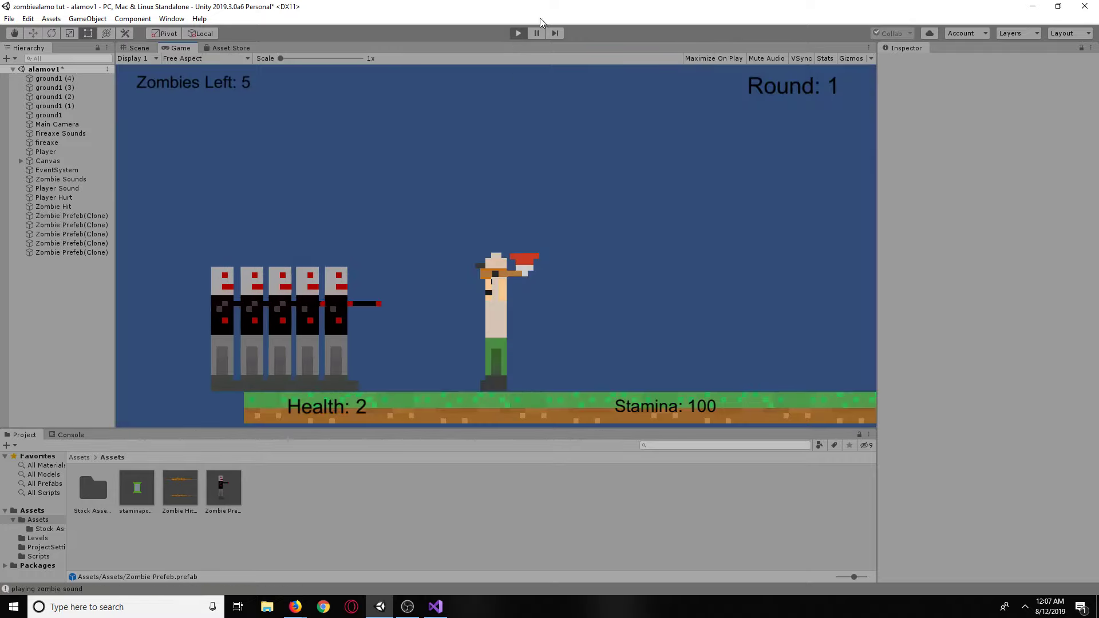
{"action": "left_click", "coordinate": [540, 33]}
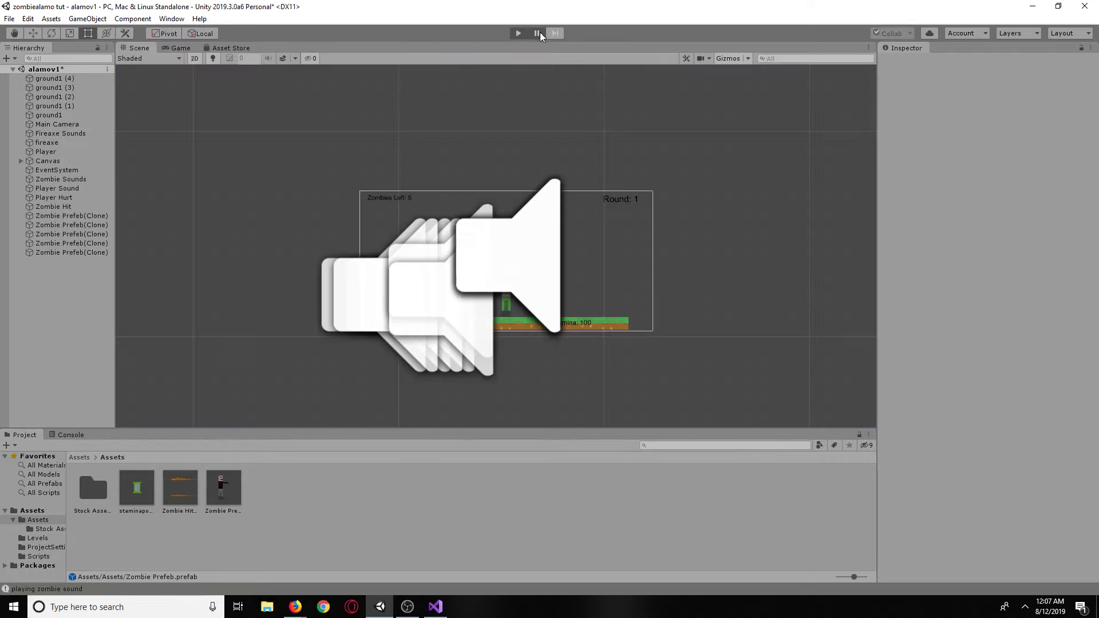
{"action": "left_click", "coordinate": [80, 252]}
{"action": "scroll", "coordinate": [837, 342], "scroll_direction": "down", "scroll_amount": 2}
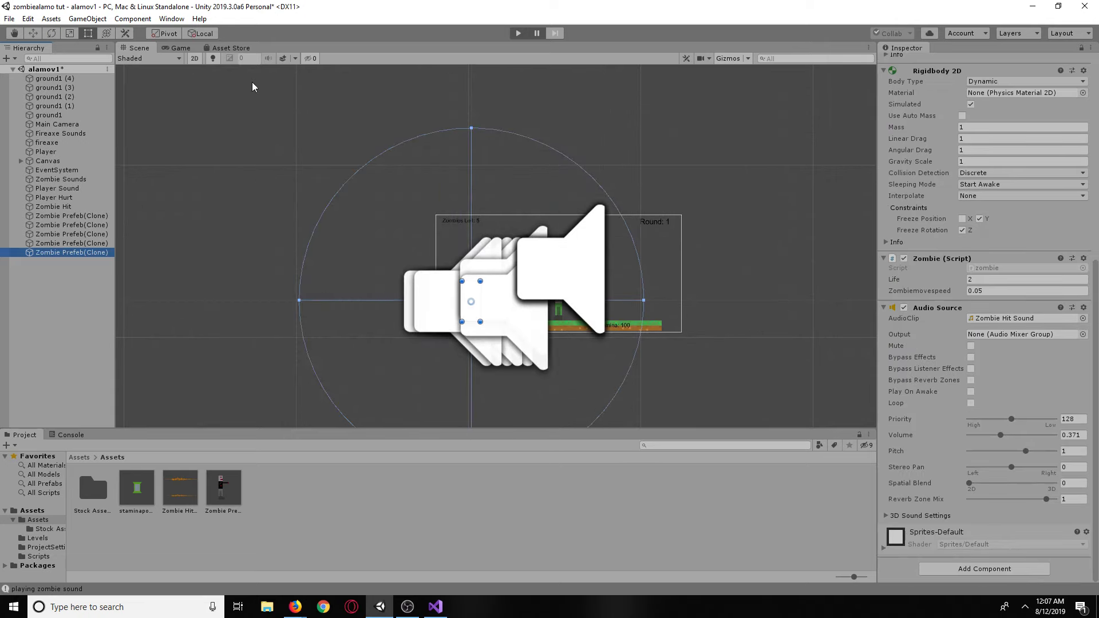
Test the zombie hit sound by moving the player and swinging the axe at the zombies, and stop the game.
{"action": "left_click", "coordinate": [479, 159]}
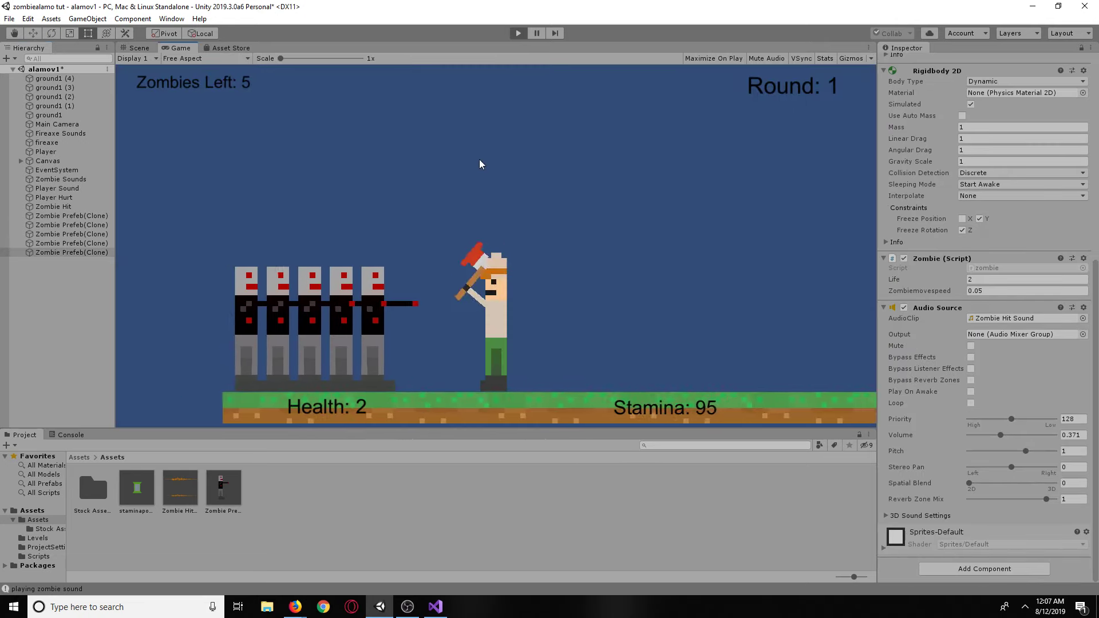
{"action": "key", "text": "d"}
{"action": "key", "text": "a"}
{"action": "left_click", "coordinate": [479, 159]}
{"action": "key", "text": "d"}
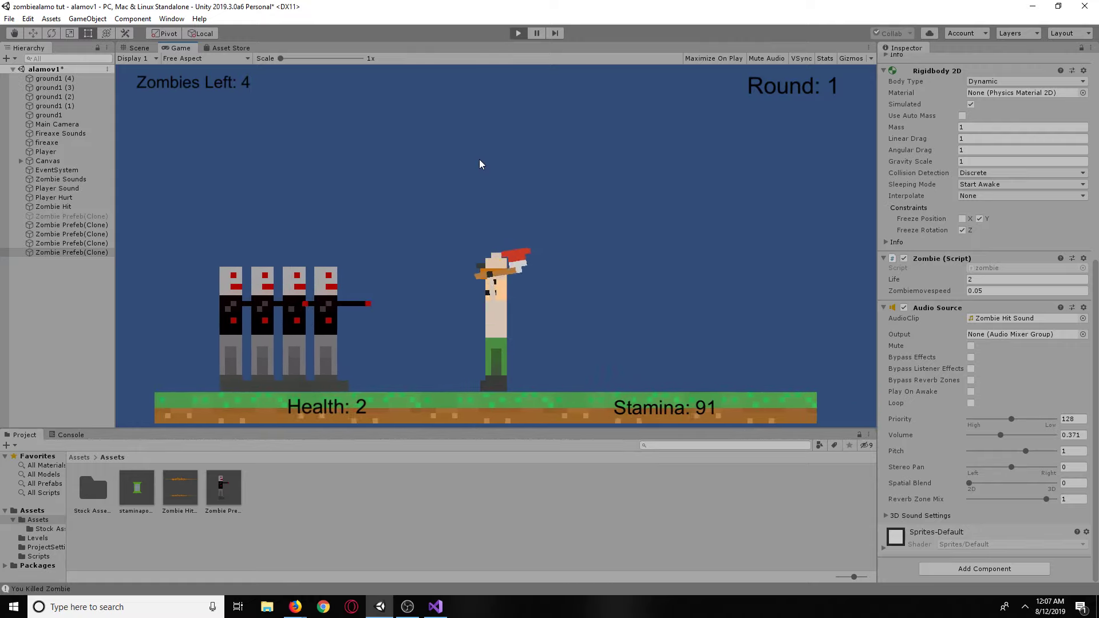
{"action": "key", "text": "a"}
{"action": "key", "text": "a"}
{"action": "left_click", "coordinate": [479, 160]}
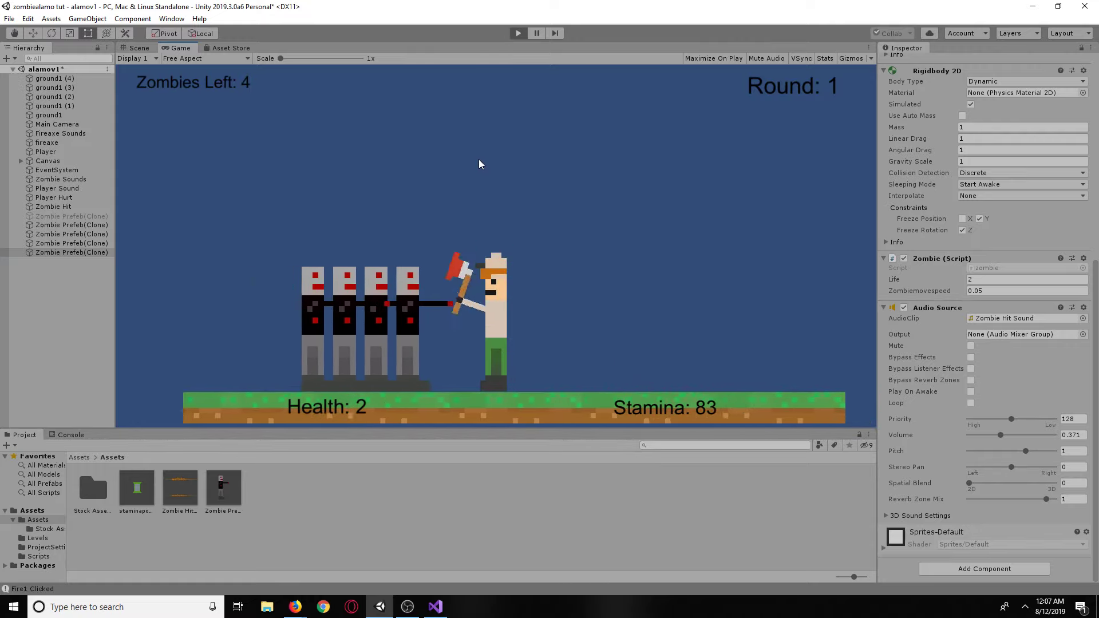
{"action": "left_click", "coordinate": [519, 32]}
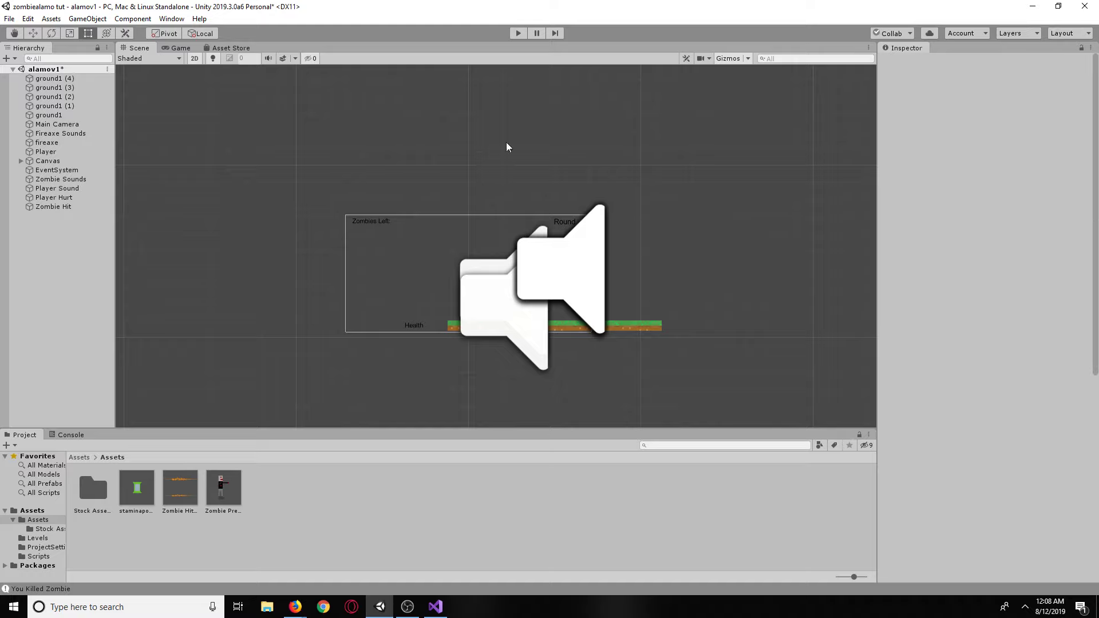
Run the game again, strike several zombies with the axe to check the hit sound, and end play mode.
{"action": "left_click", "coordinate": [514, 33]}
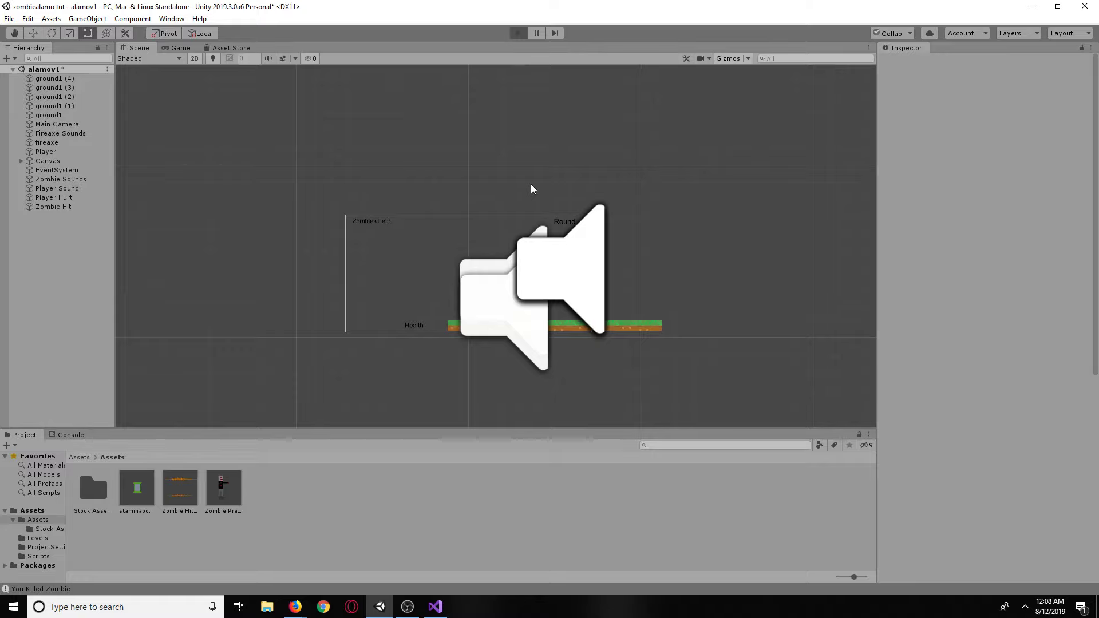
{"action": "left_click", "coordinate": [520, 199]}
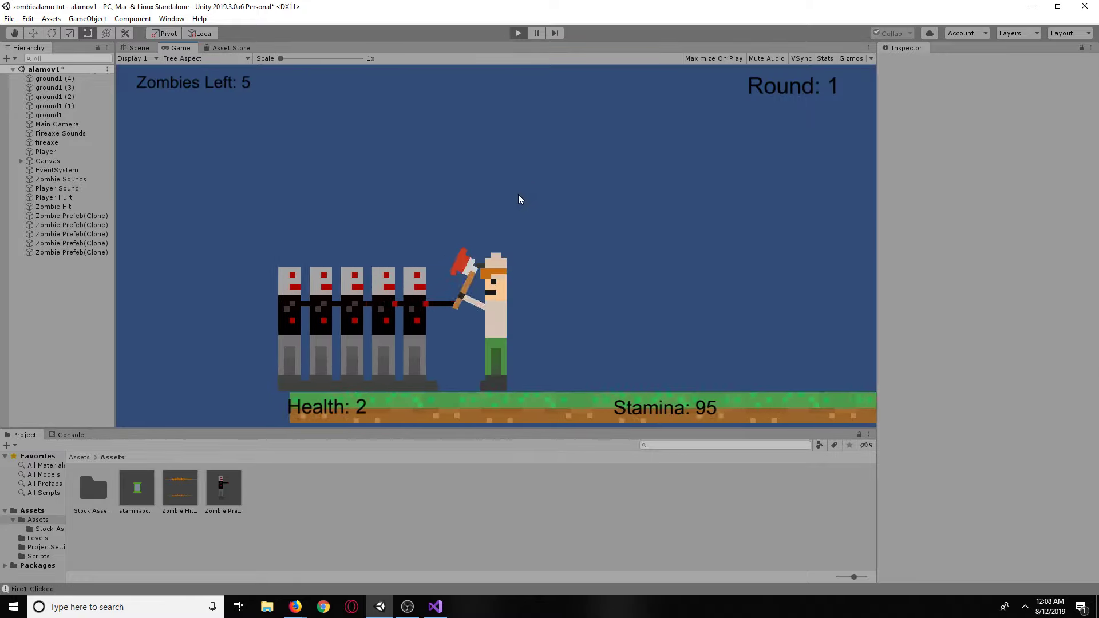
{"action": "left_click", "coordinate": [520, 199]}
{"action": "left_click", "coordinate": [520, 200]}
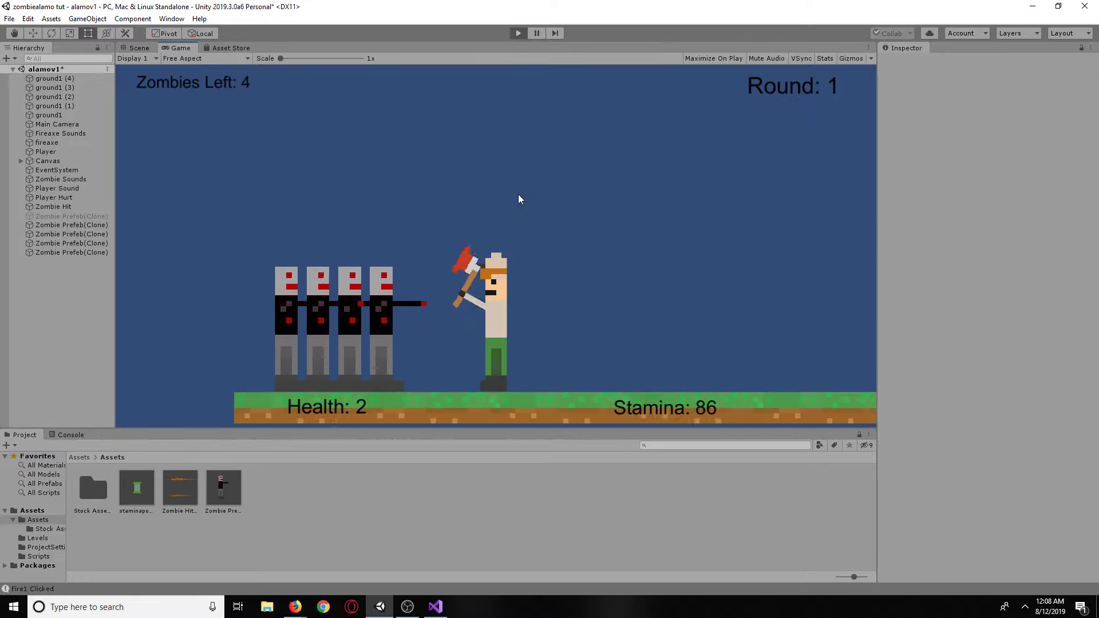
{"action": "left_click", "coordinate": [519, 194]}
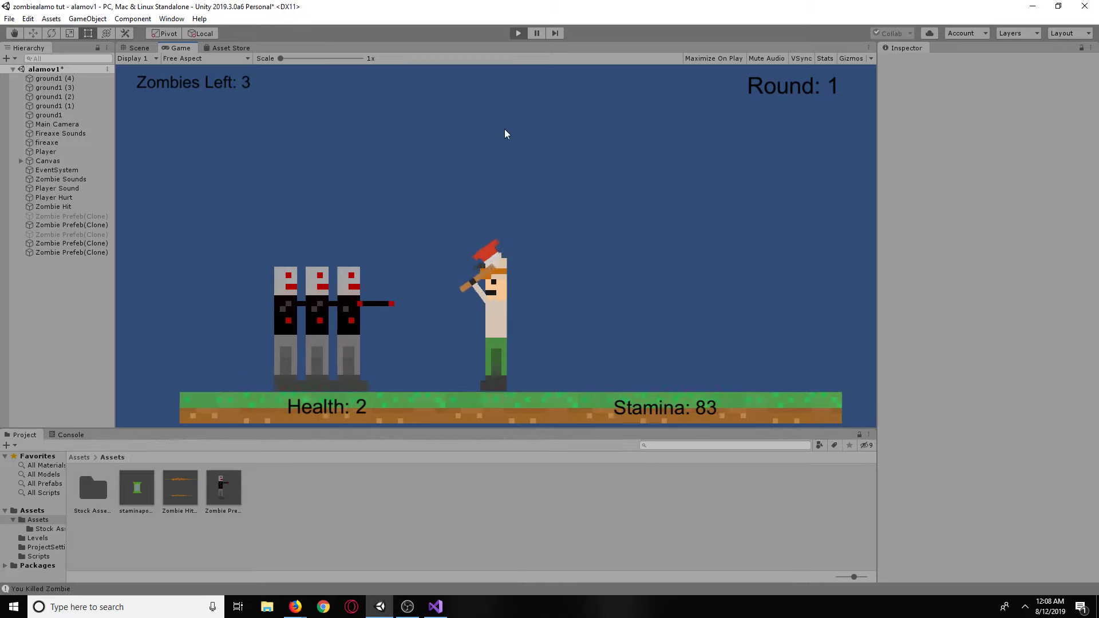
{"action": "left_click", "coordinate": [476, 113]}
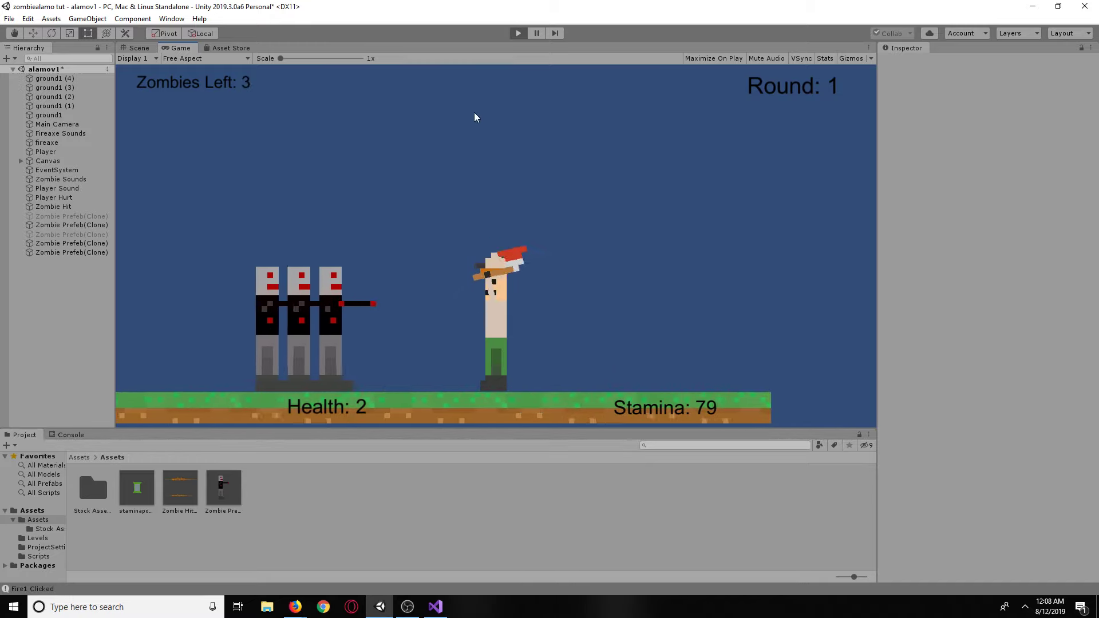
{"action": "left_click", "coordinate": [474, 117]}
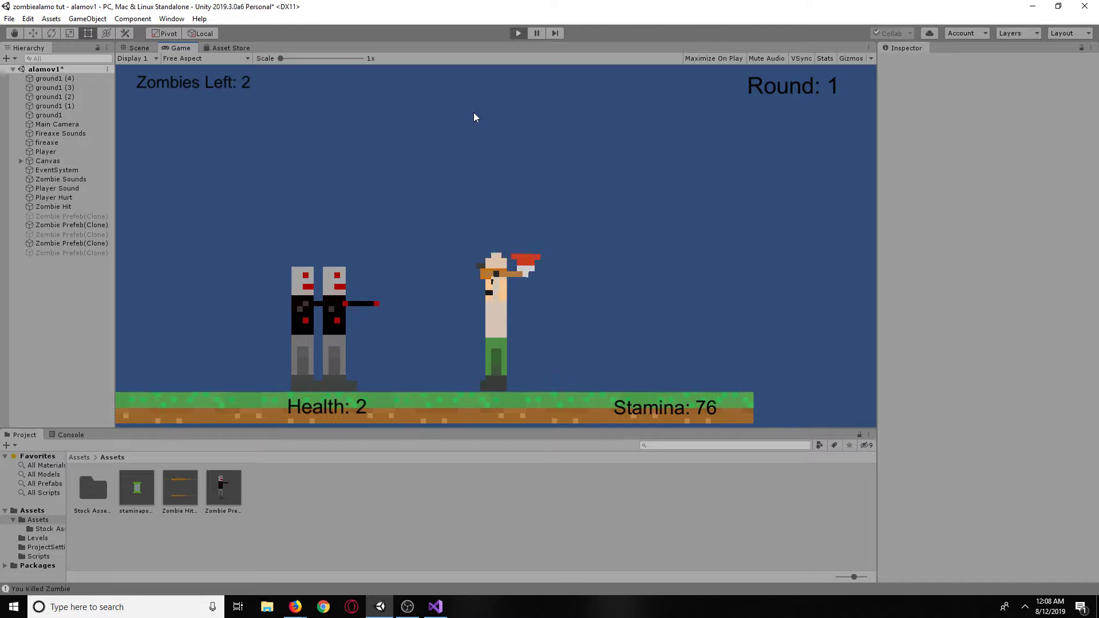
{"action": "left_click", "coordinate": [474, 117]}
{"action": "left_click", "coordinate": [474, 114]}
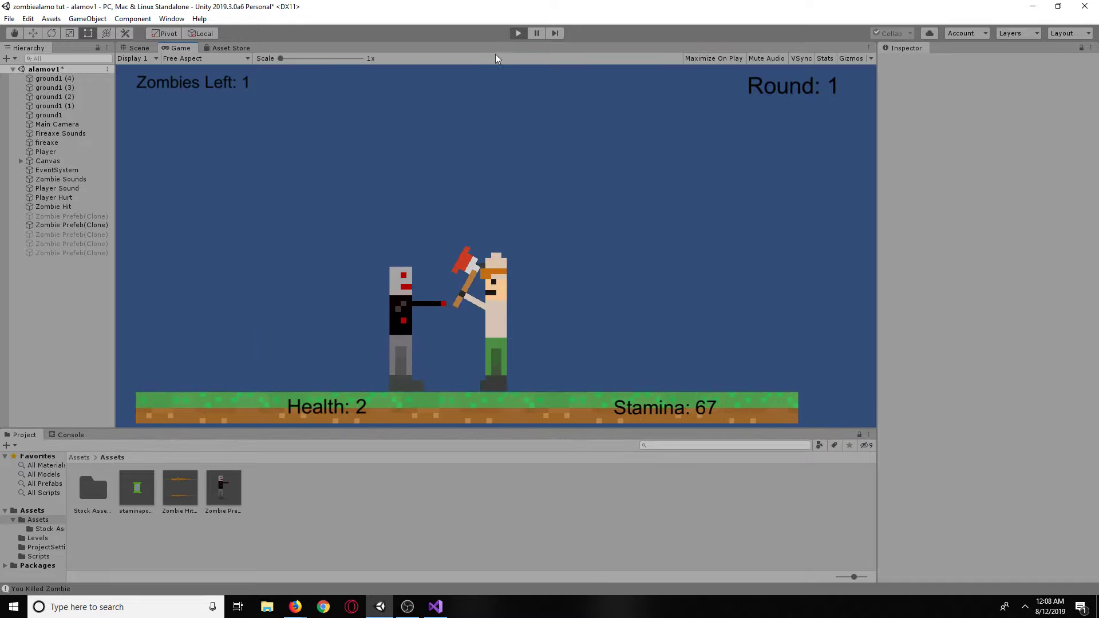
{"action": "left_click", "coordinate": [517, 34]}
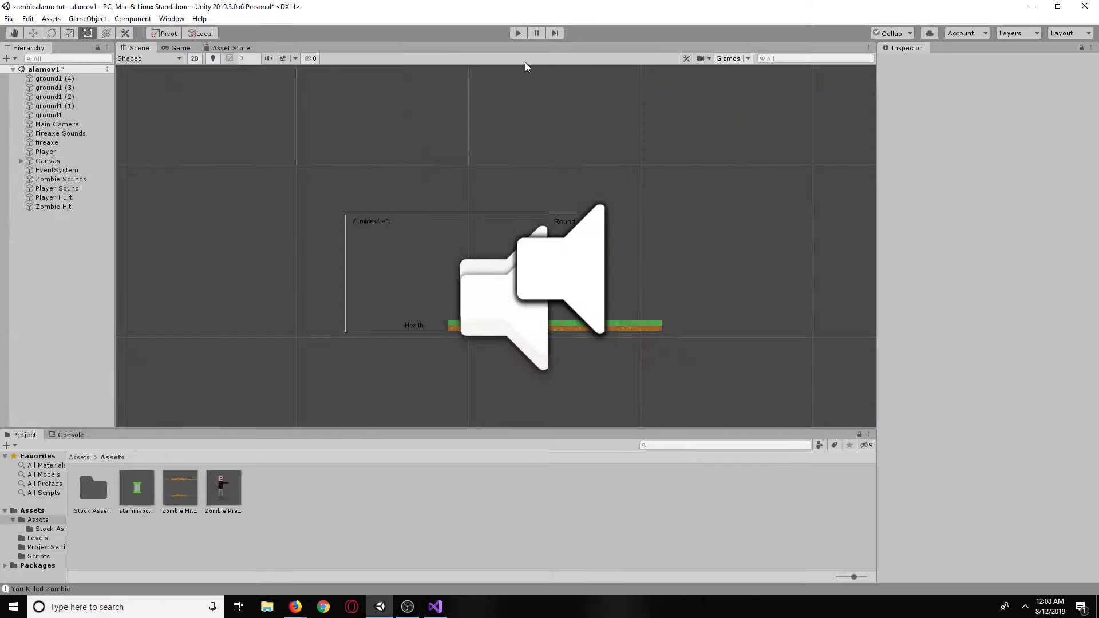
Show the import settings of the Zombie Hit Sound audio clip.
{"action": "left_click", "coordinate": [193, 481]}
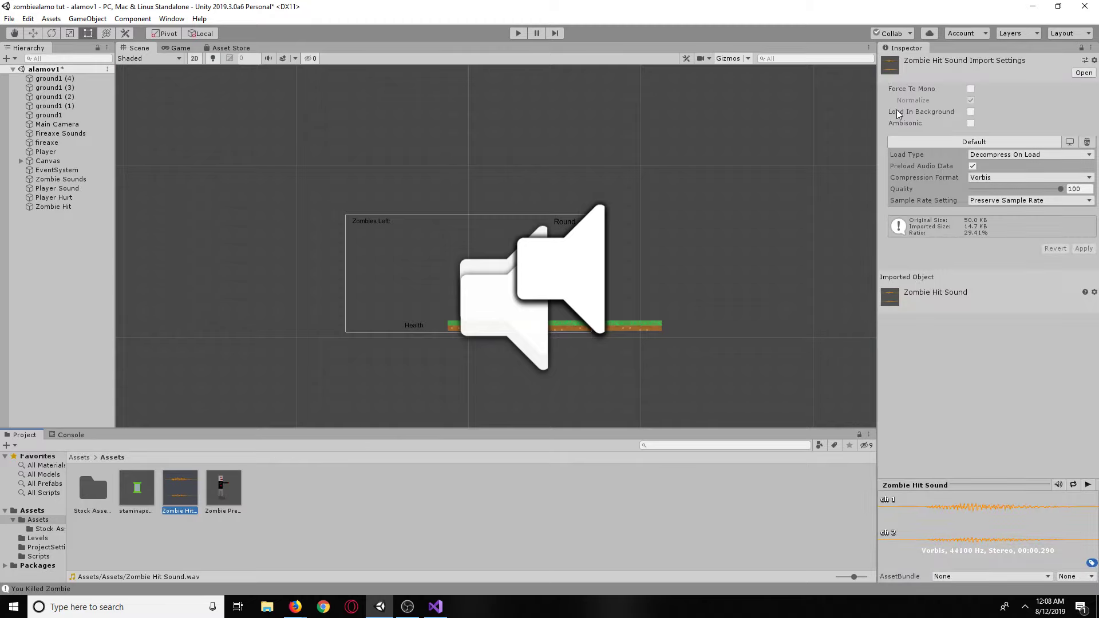